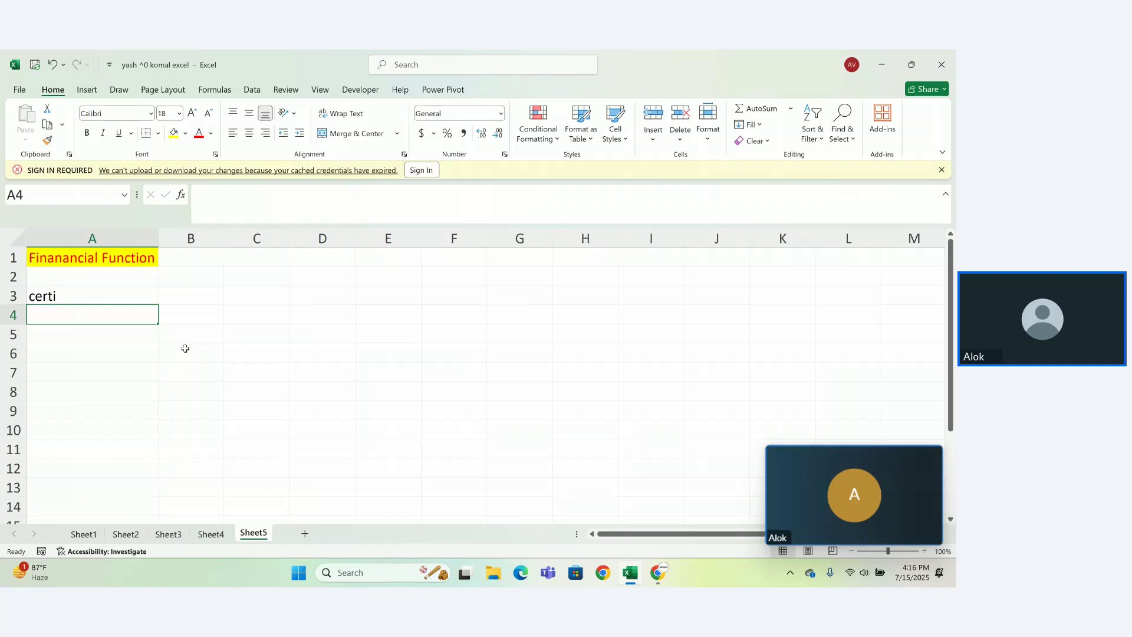
Enter the note "1+ year latter" in cell A4
text(1+ year )
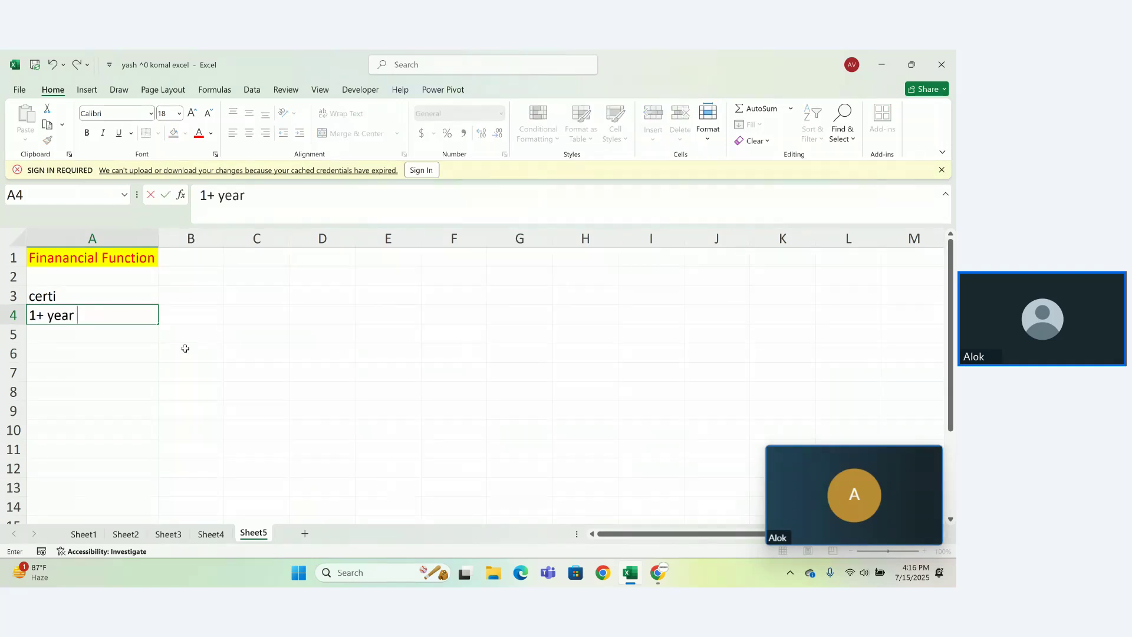
text(latter)
key(Return)
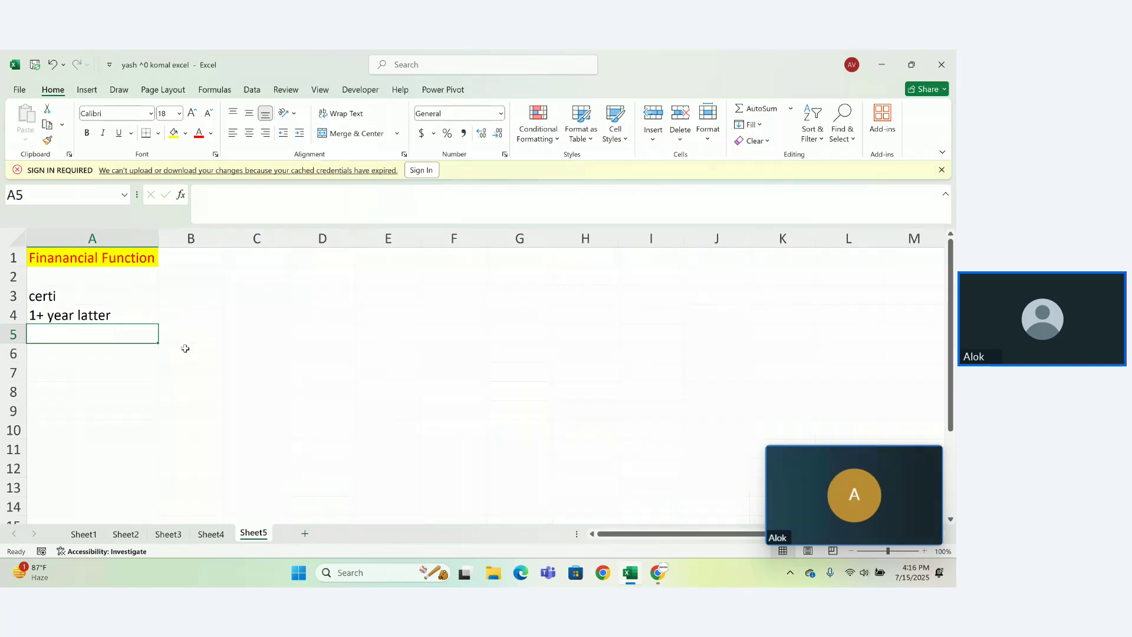
Clear the notes in cells A3 to A5 below the heading
drag(32, 297, 104, 328)
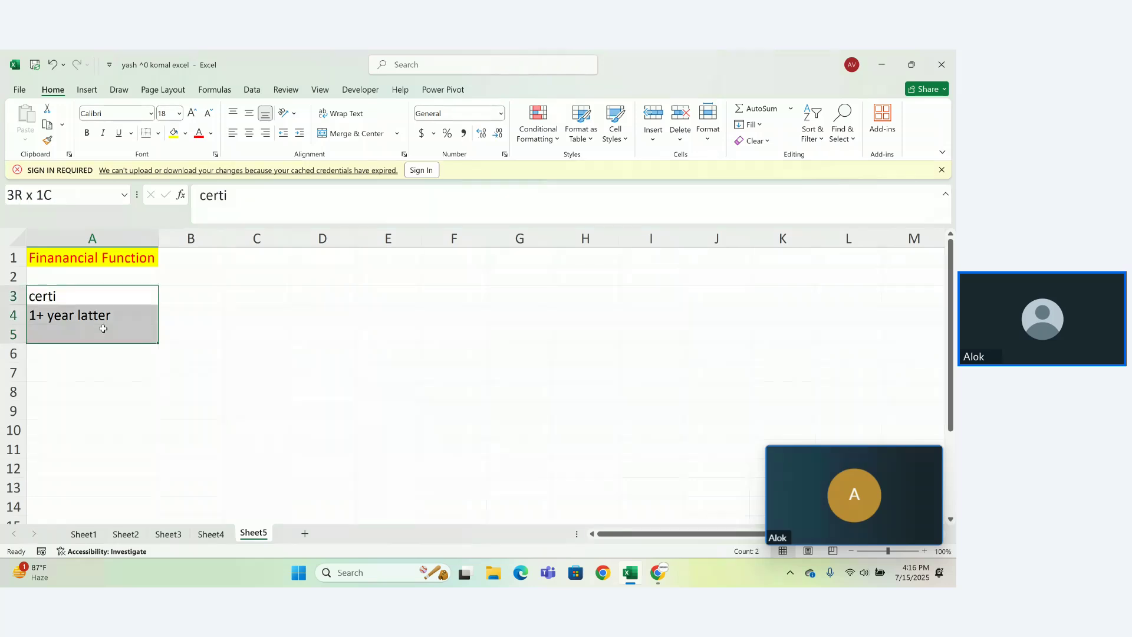
key(Delete)
click(182, 323)
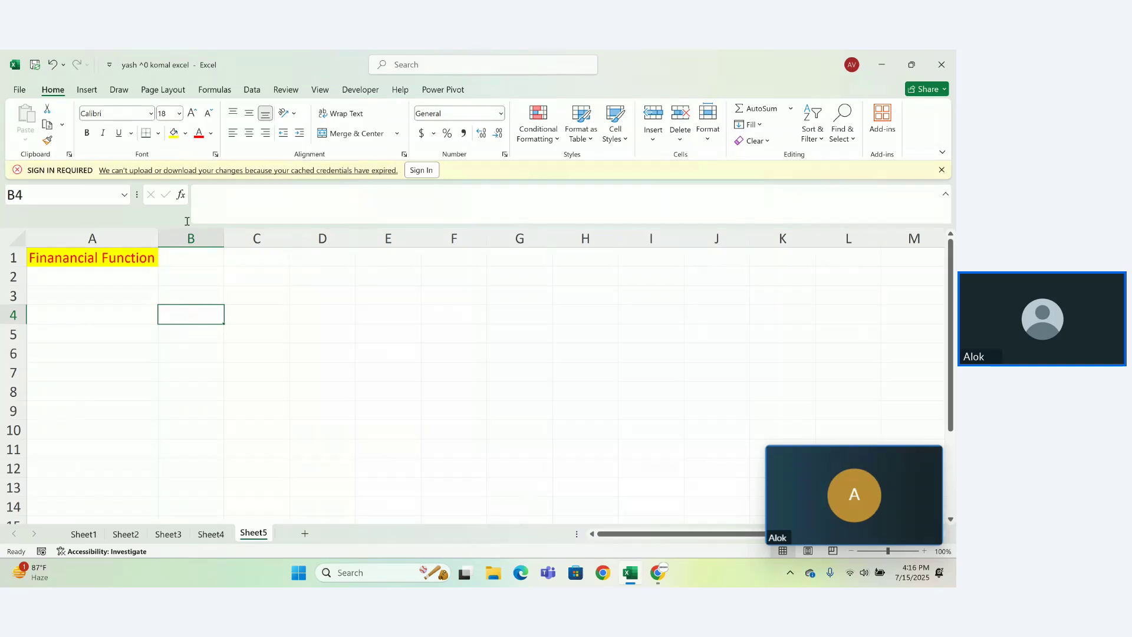
Correct the spelling of the heading in A1 to "Financial Function"
click(225, 90)
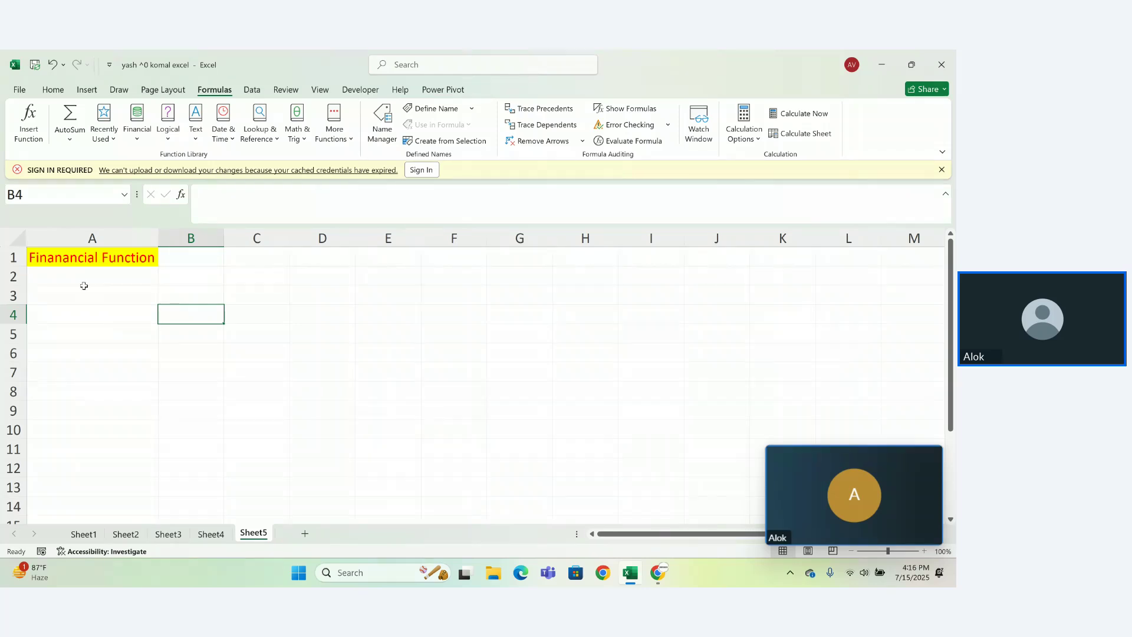
double_click(67, 260)
key(BackSpace)
key(BackSpace)
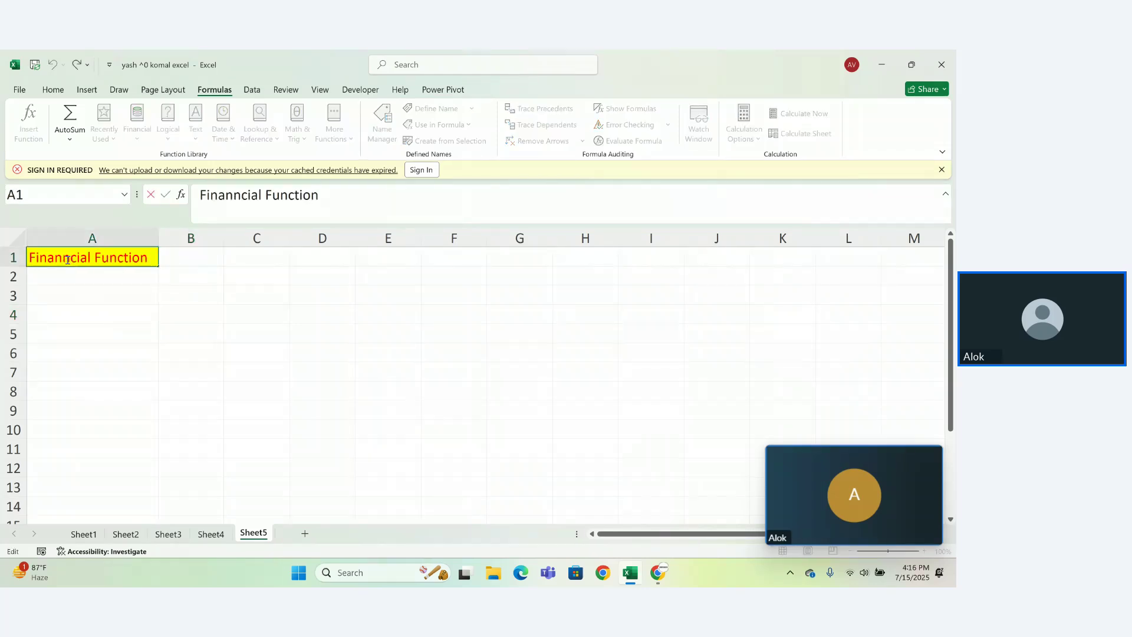
key(Return)
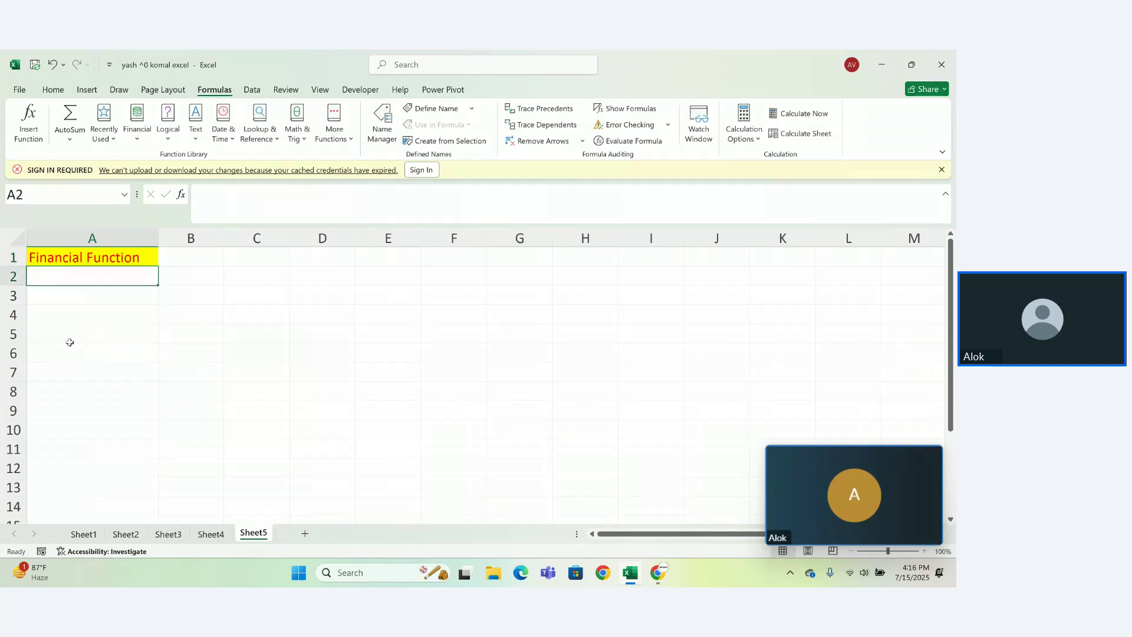
Switch to the Zoho Meeting page in Chrome and return to the Excel workbook
click(656, 573)
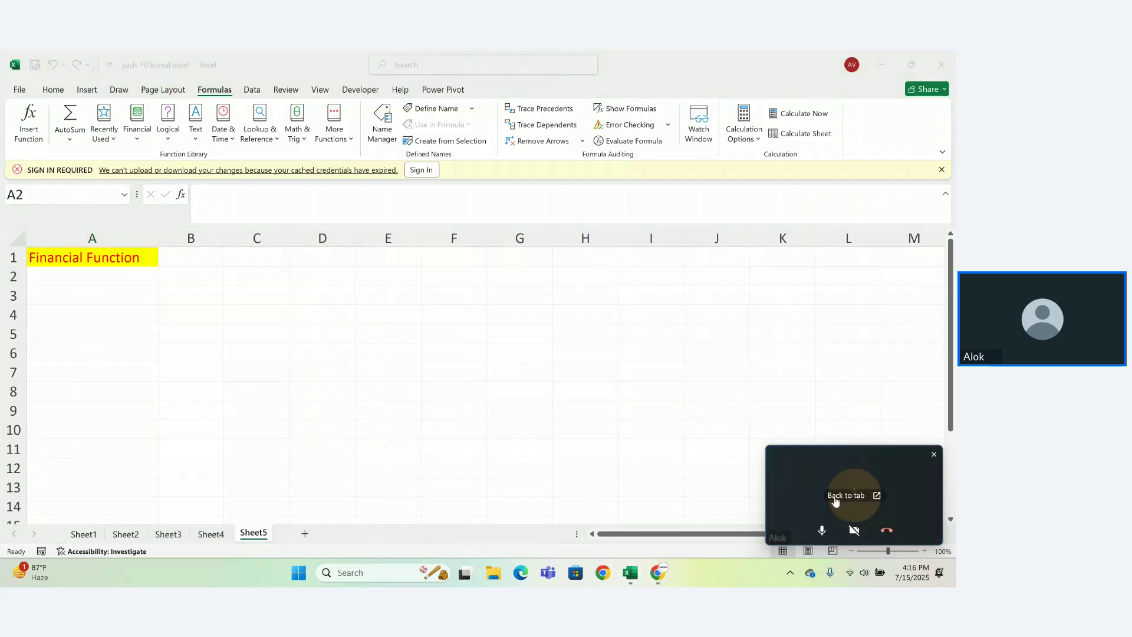
click(852, 500)
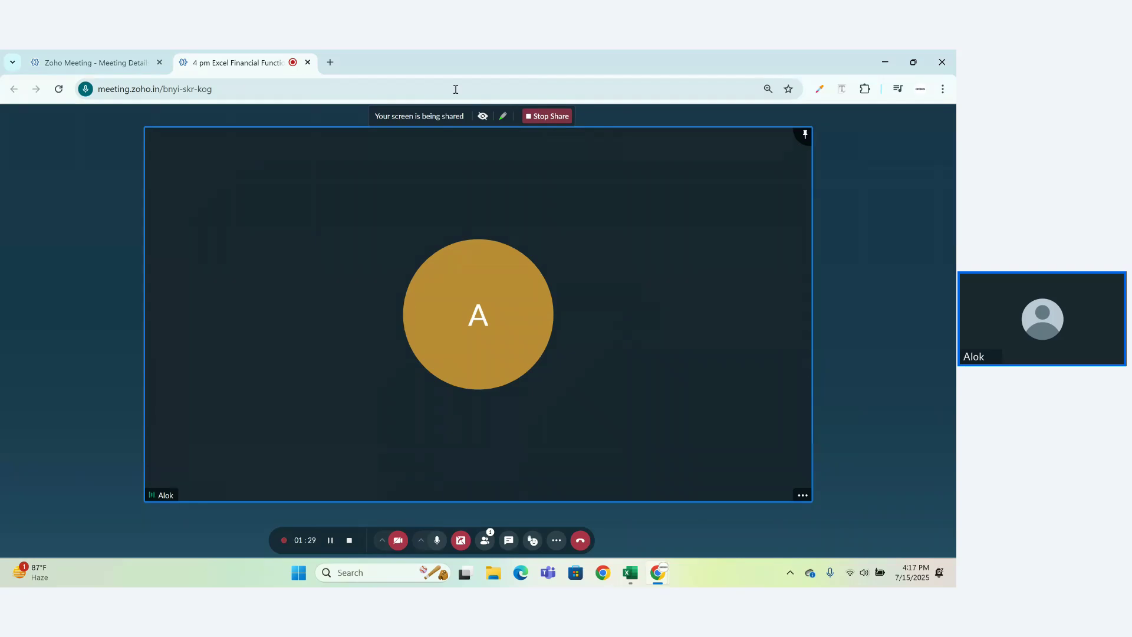
click(631, 573)
Enter "PMT" in cell A3 and format it with a yellow fill and red font
click(76, 292)
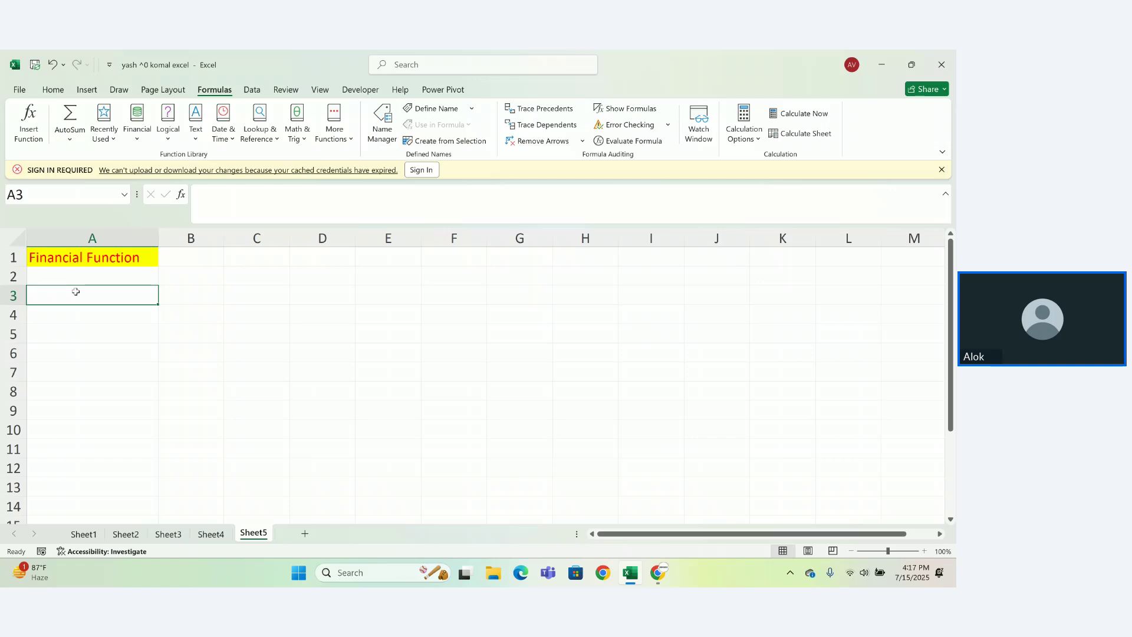
text(PMT)
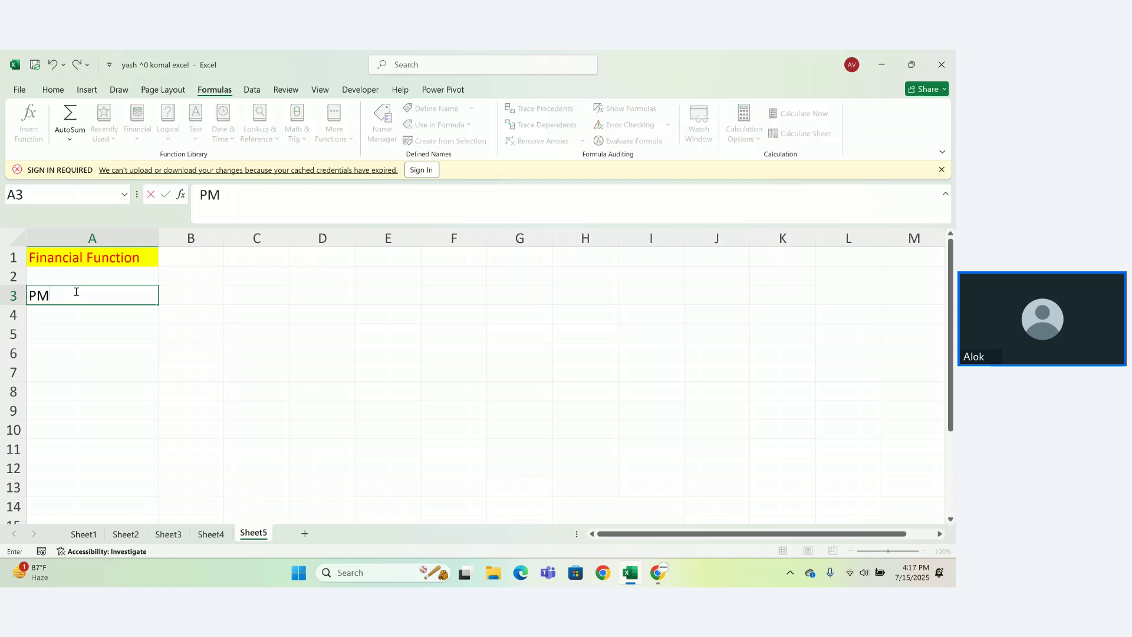
key(Return)
click(78, 290)
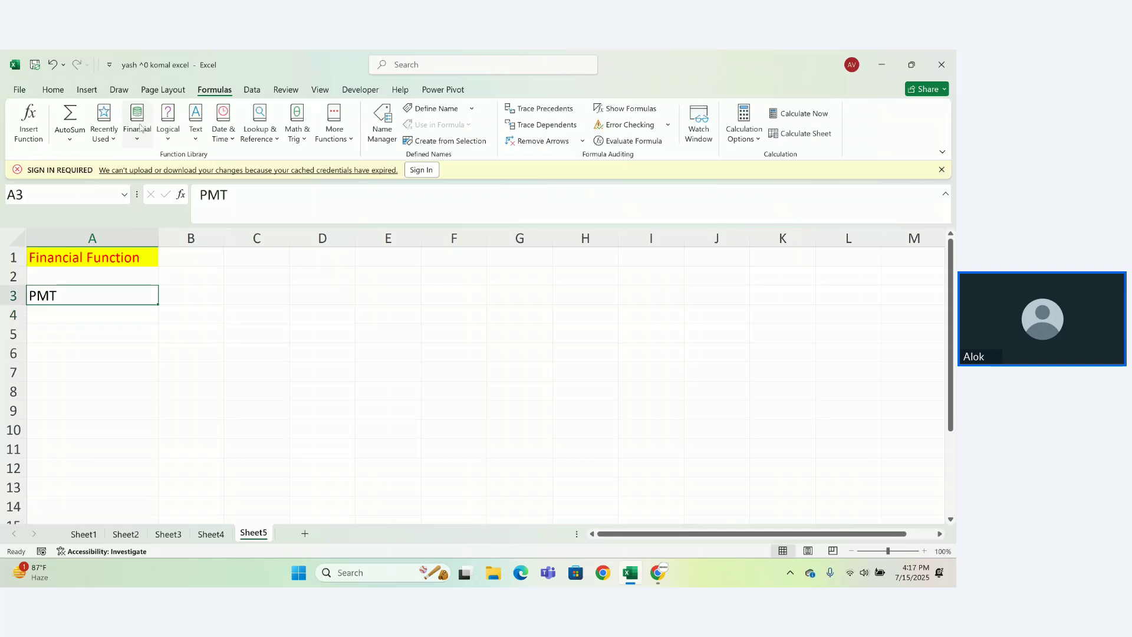
click(52, 89)
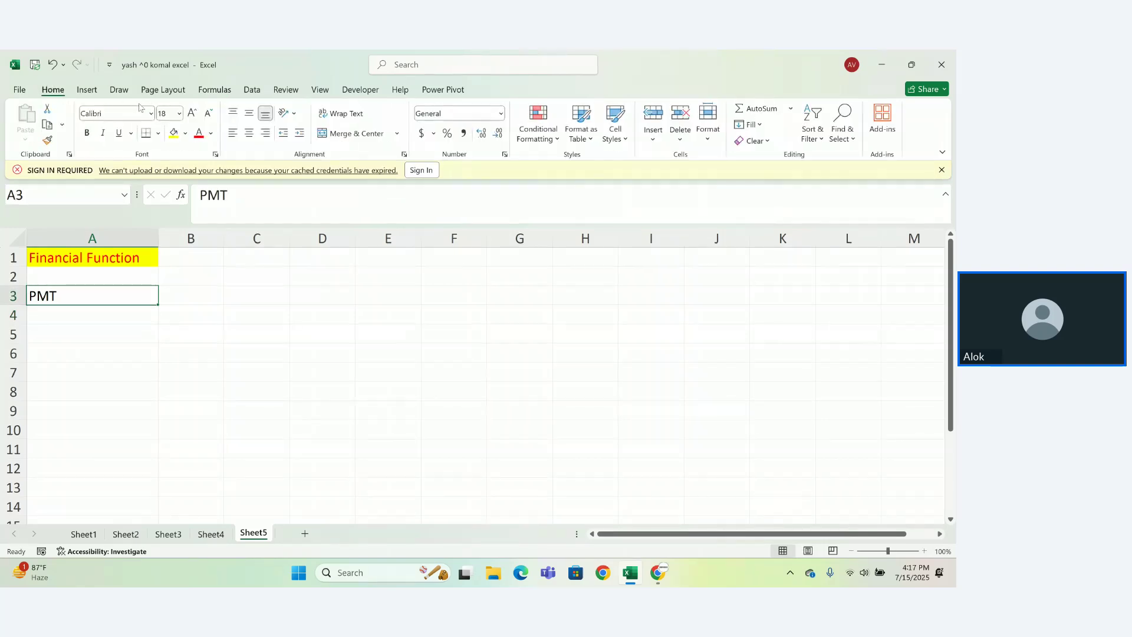
click(173, 133)
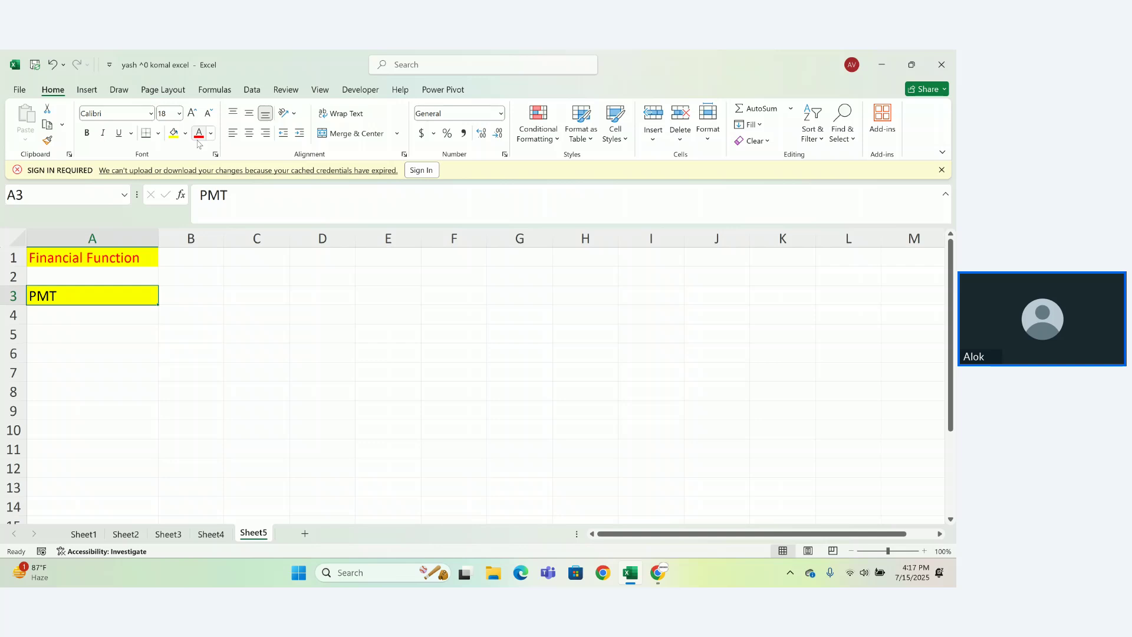
click(198, 132)
Enter the label "Amount" in cell A6
click(95, 346)
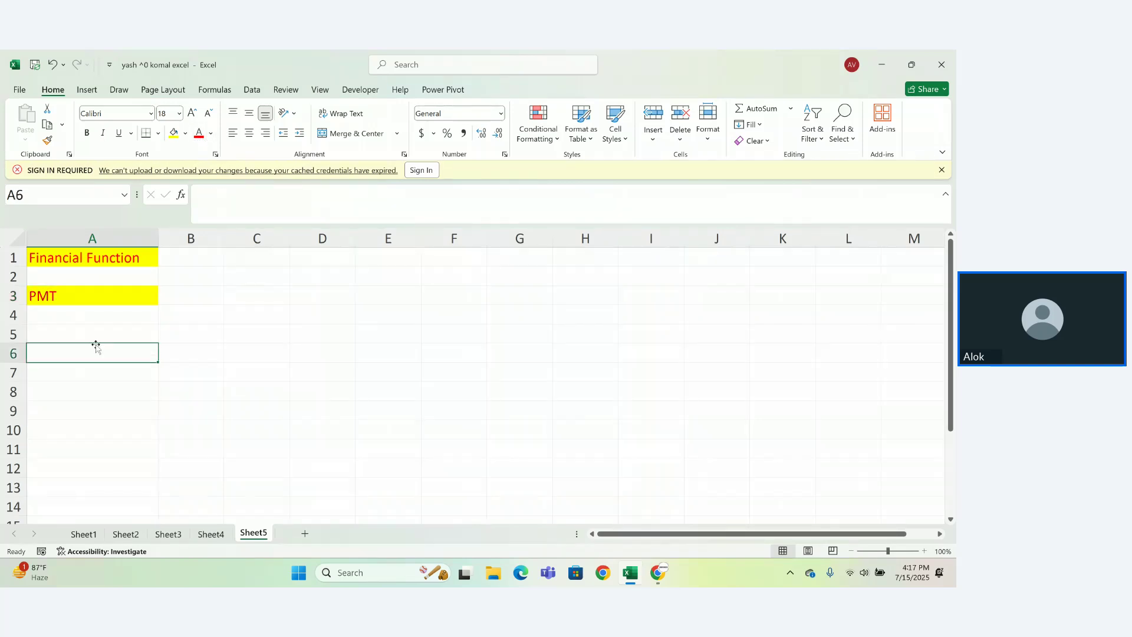
text(Amount)
key(Return)
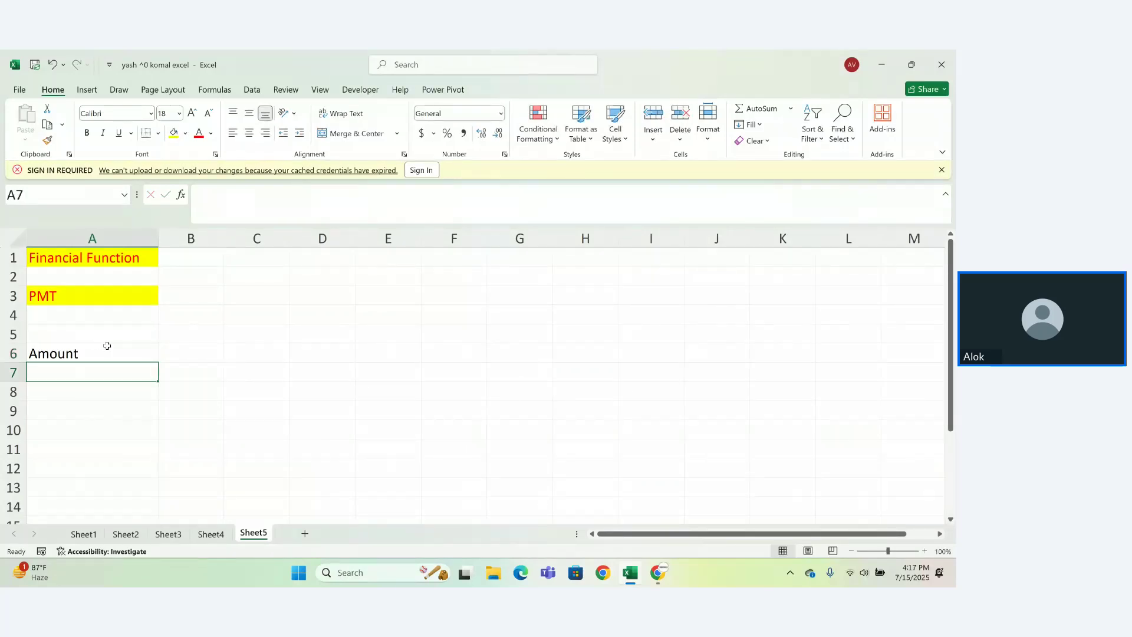
Enter 54000 in cell B6 as the value beside the Amount label
click(183, 353)
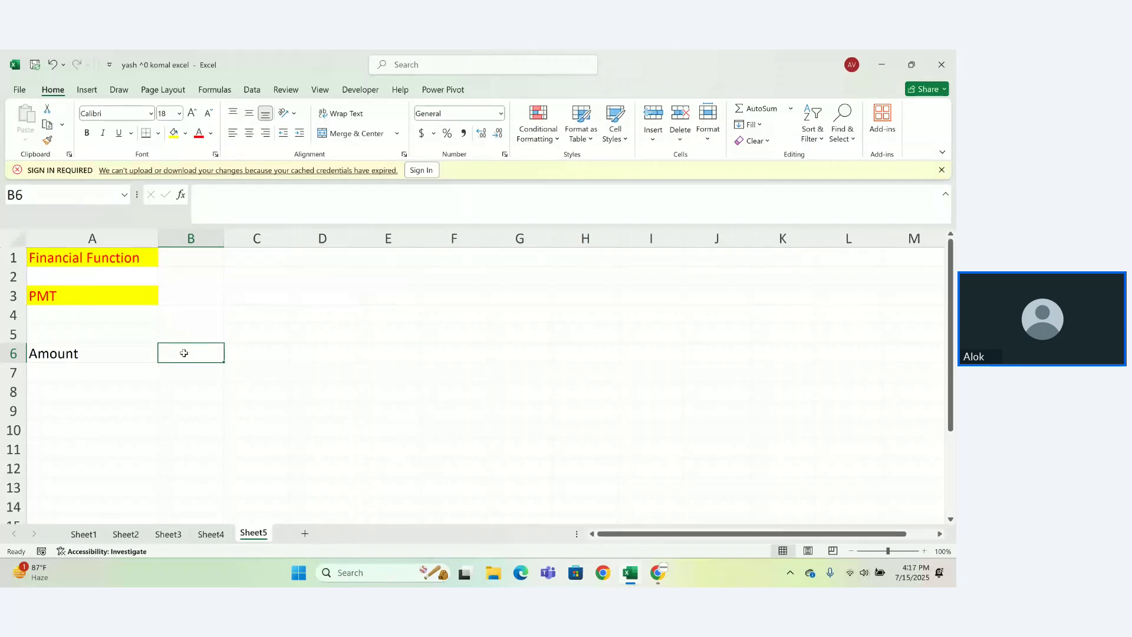
text(54000)
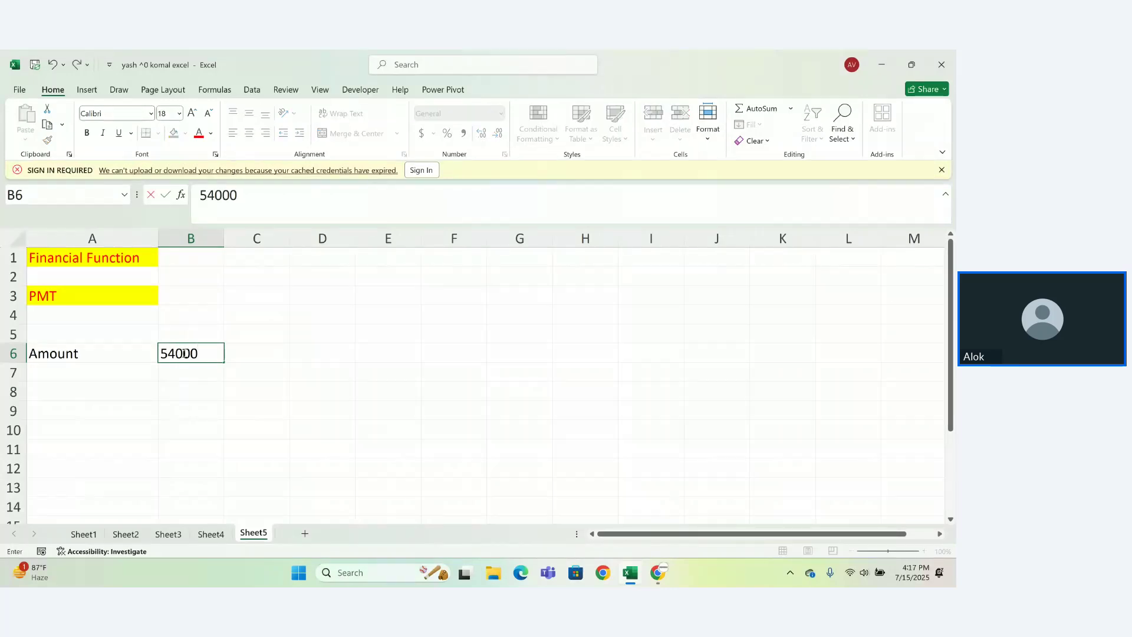
key(BackSpace)
key(BackSpace)
key(Return)
click(204, 352)
double_click(205, 351)
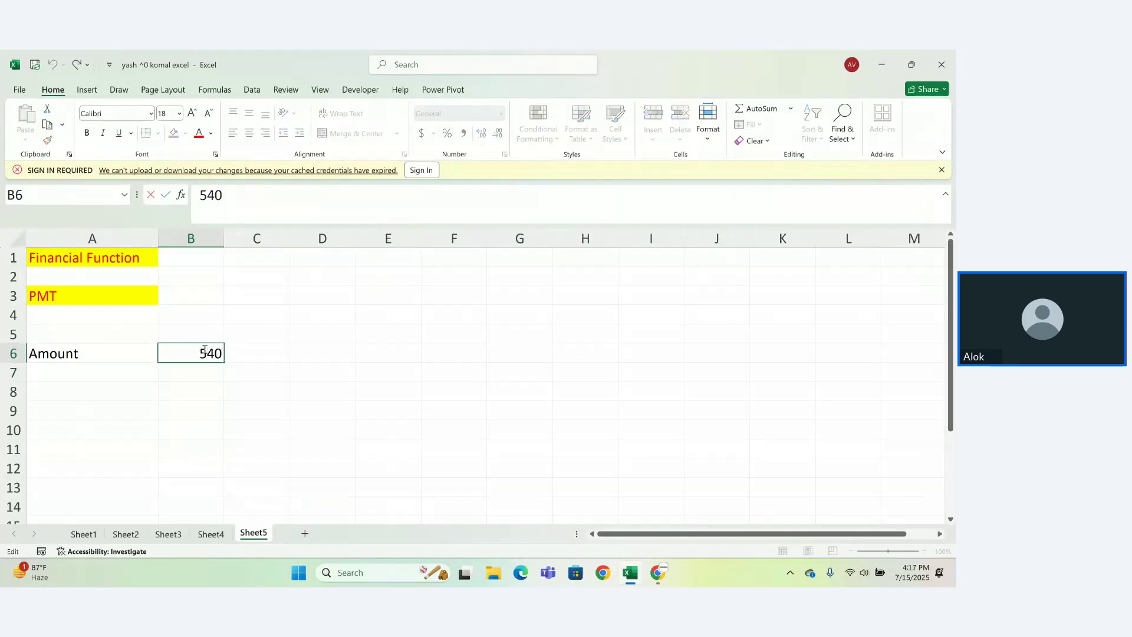
text(00)
key(BackSpace)
key(BackSpace)
key(Return)
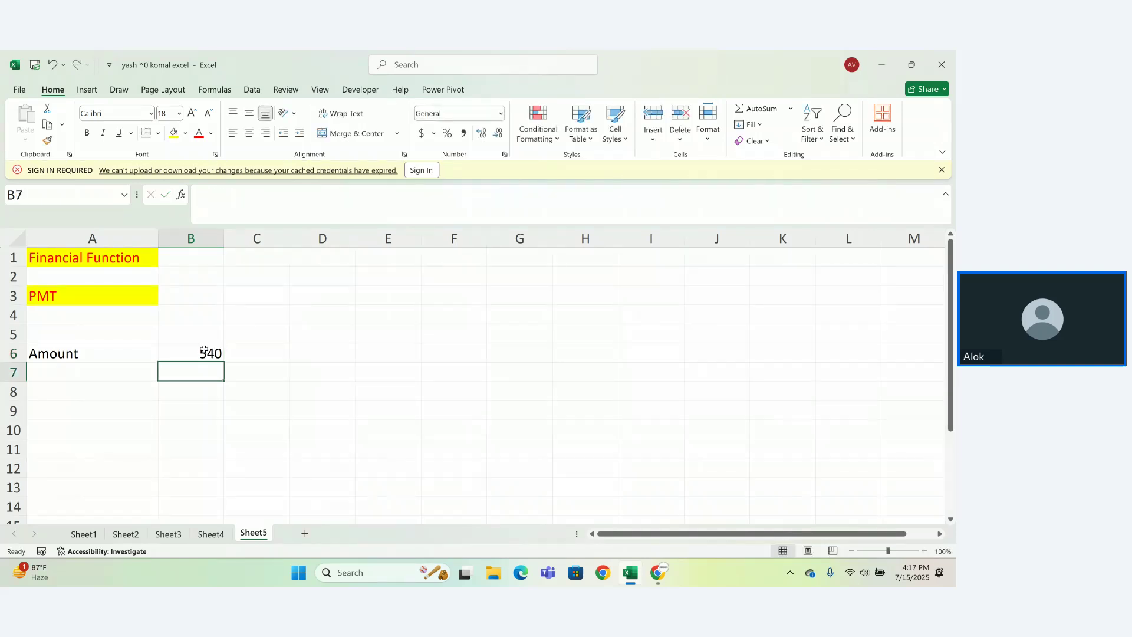
key(Up)
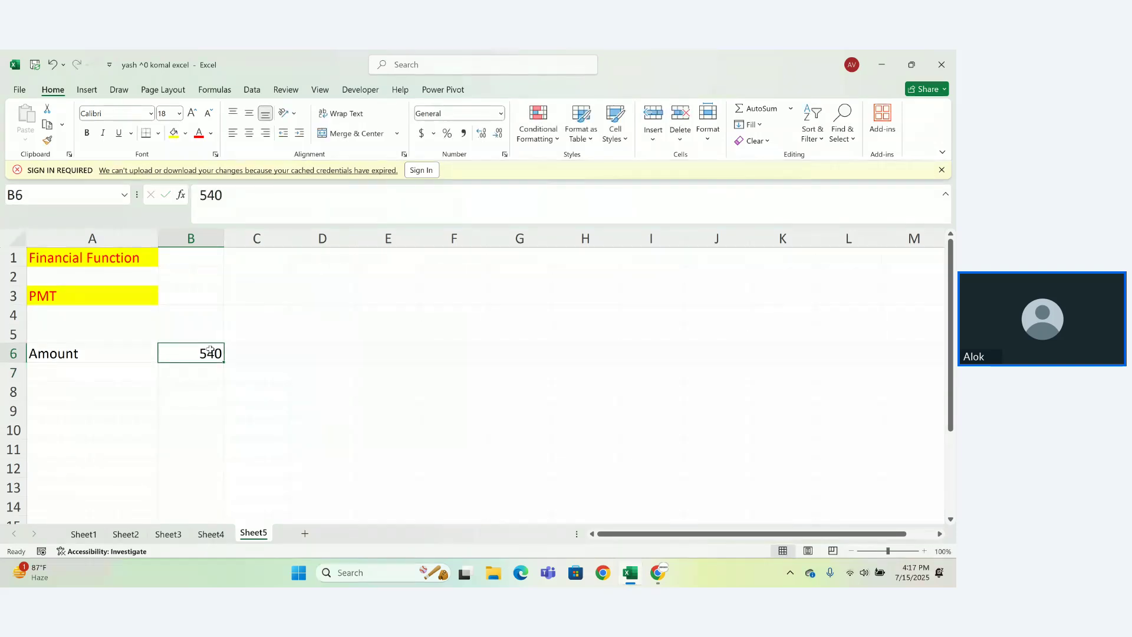
double_click(220, 353)
text(000)
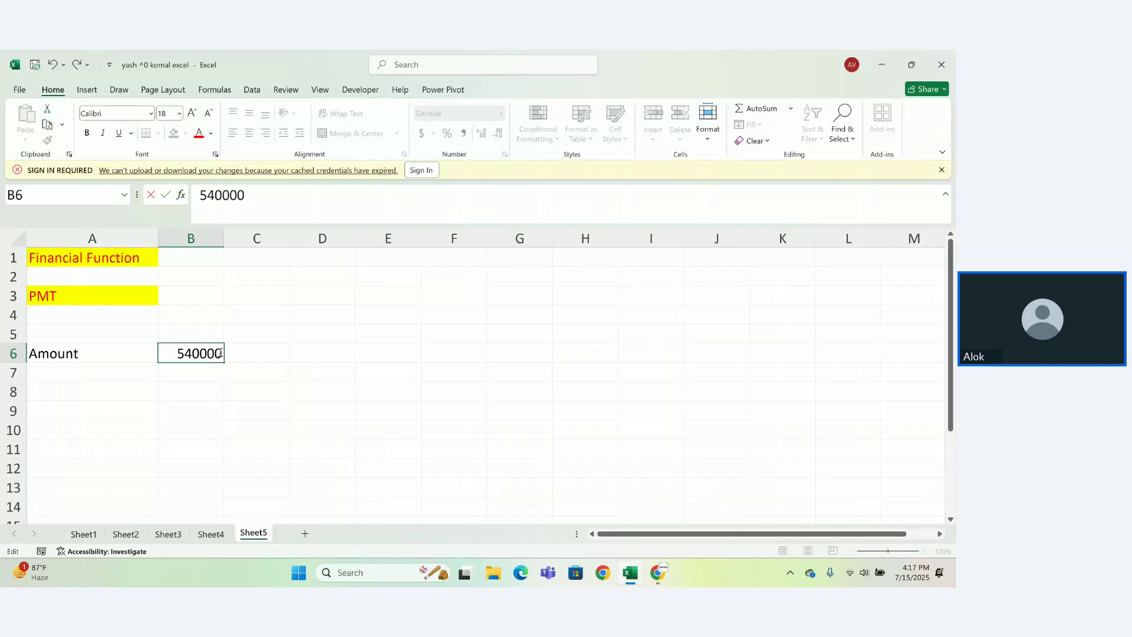
key(BackSpace)
key(BackSpace)
key(Return)
double_click(216, 354)
text(000)
key(BackSpace)
key(BackSpace)
key(Return)
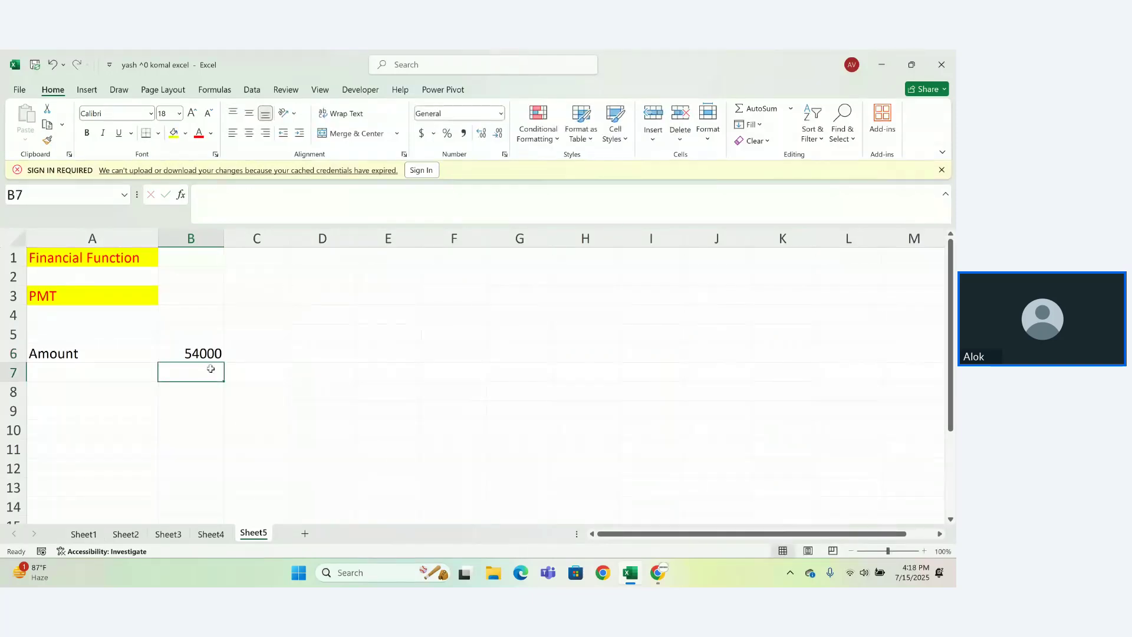
Format the amount in B6 as Number with no decimal places
click(201, 355)
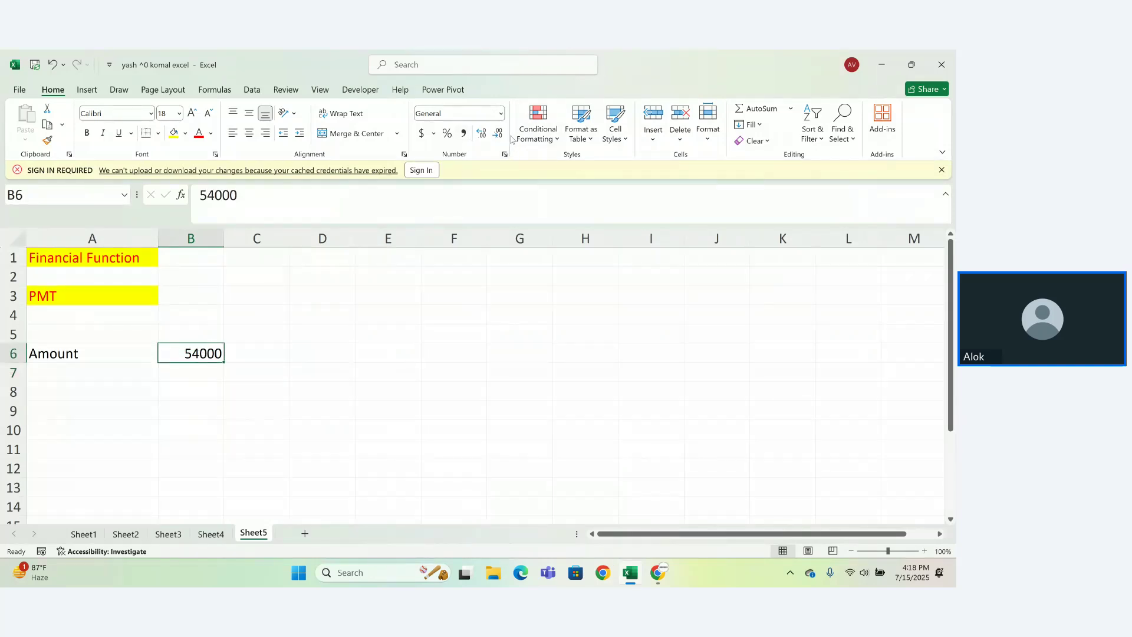
click(500, 115)
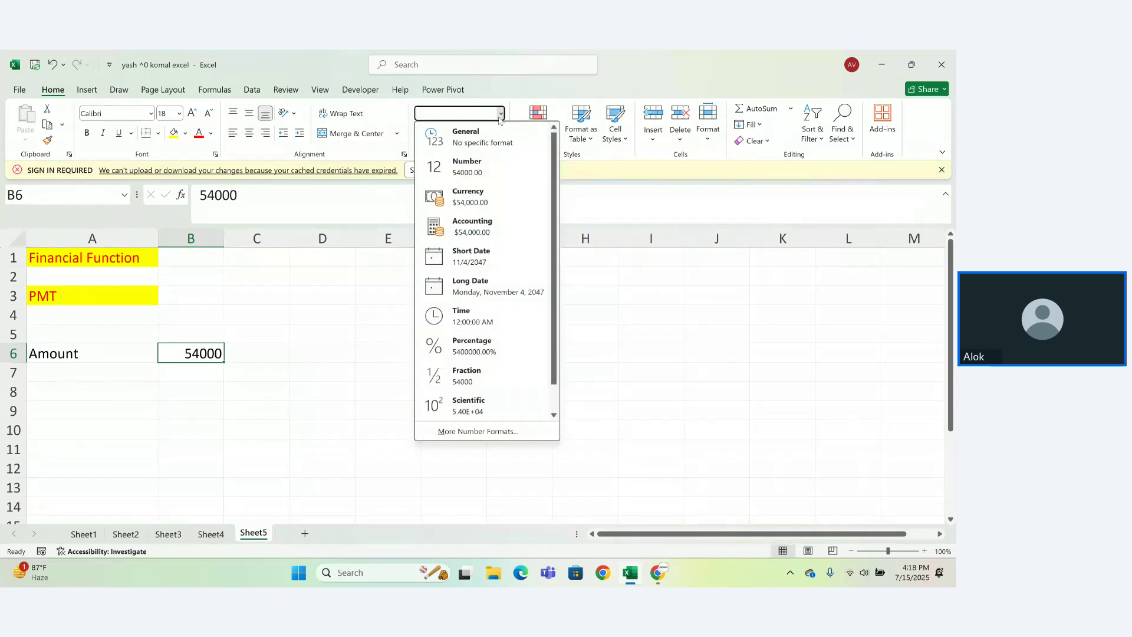
click(455, 164)
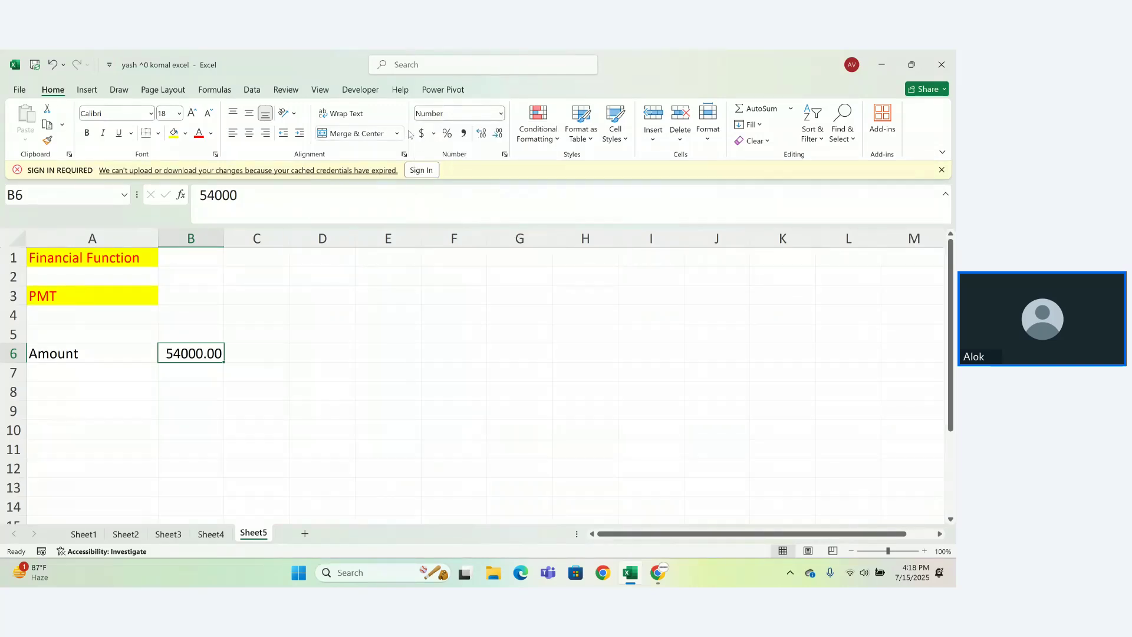
click(480, 134)
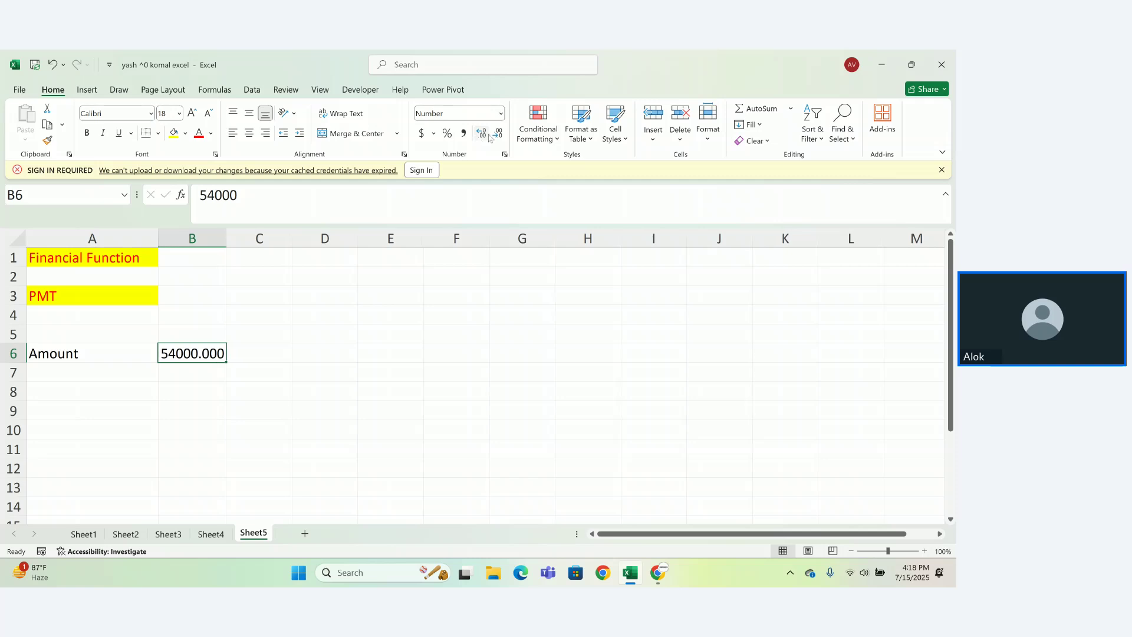
double_click(497, 133)
click(498, 133)
click(210, 430)
Enter 14% in cell B7 and label it "rate" in cell A7
click(194, 381)
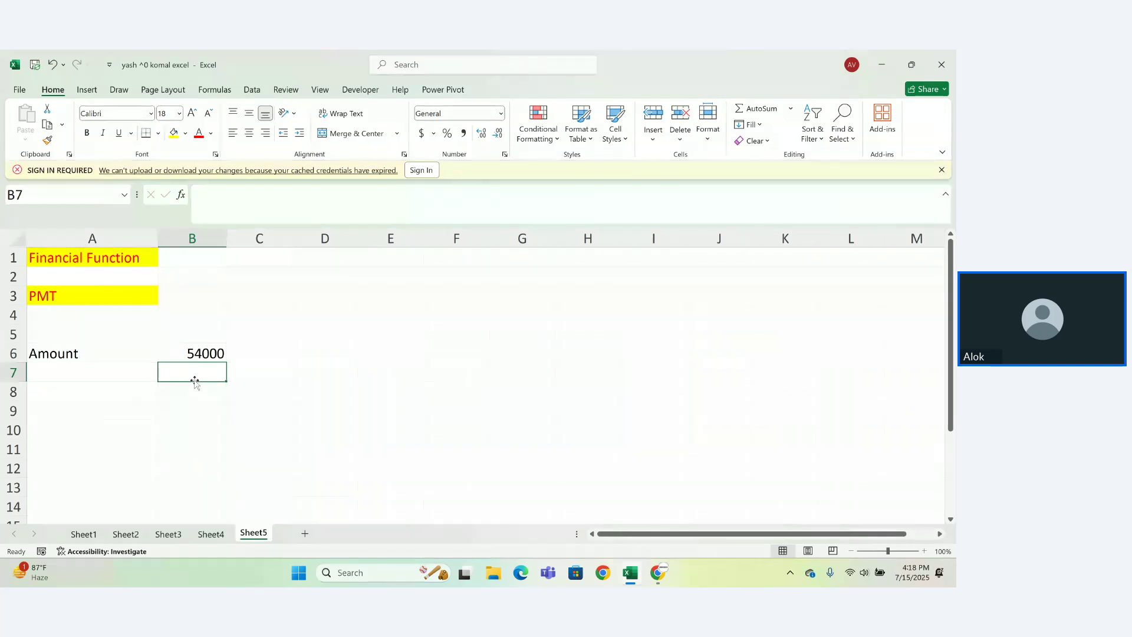
text(14)
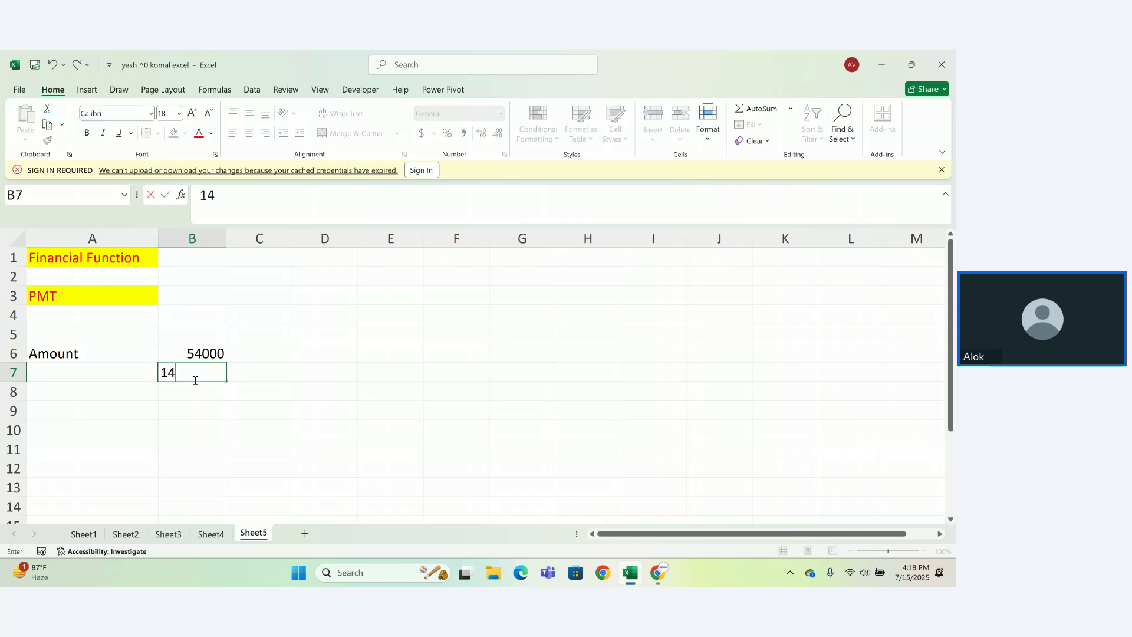
text(%)
click(72, 376)
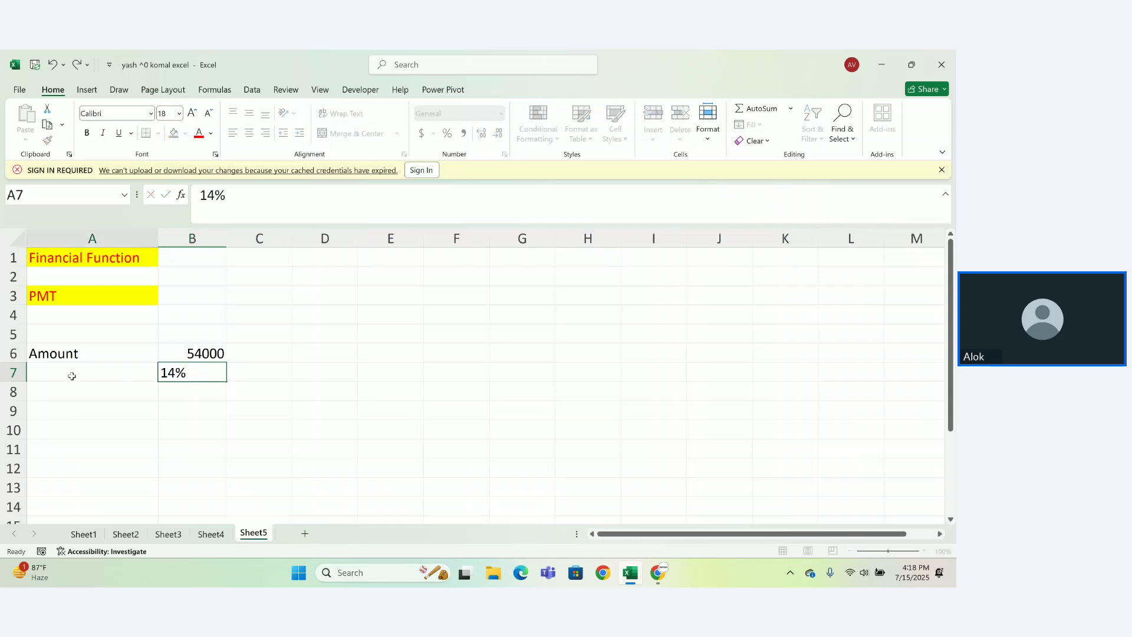
text(rate)
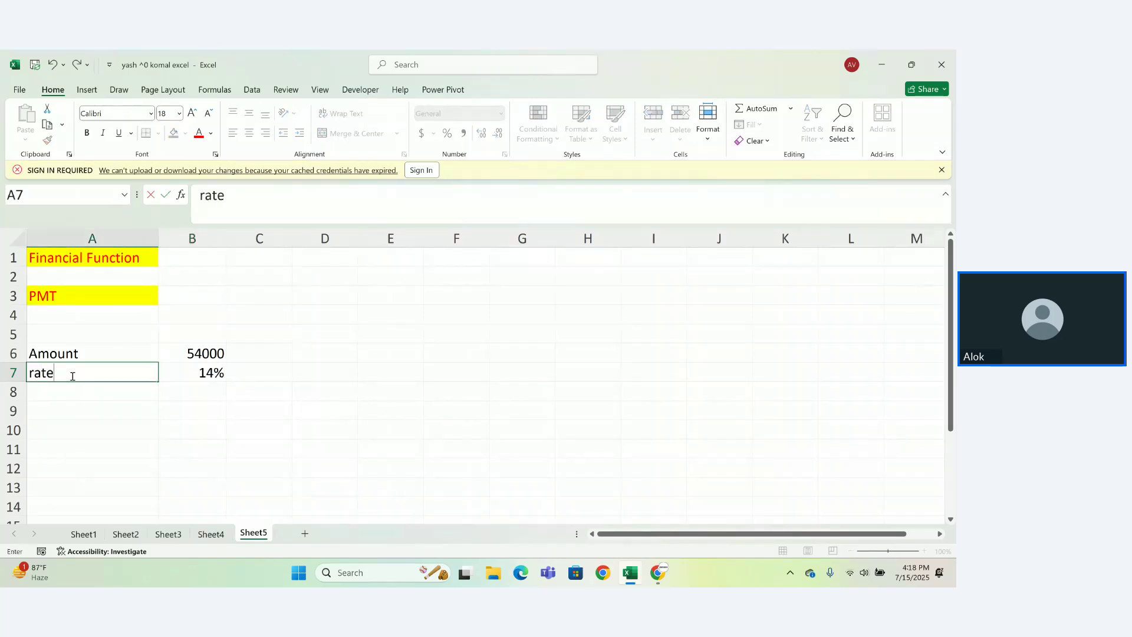
key(Return)
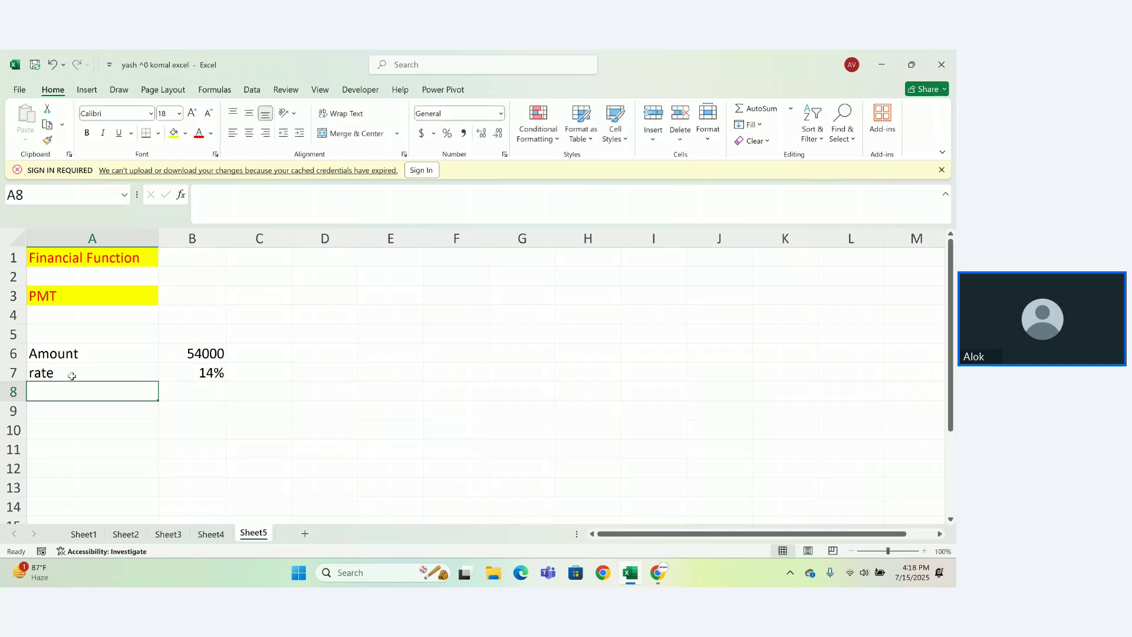
Enter the label "emi" in cell A8 and the value 0.17 beside it in B8
text(emi)
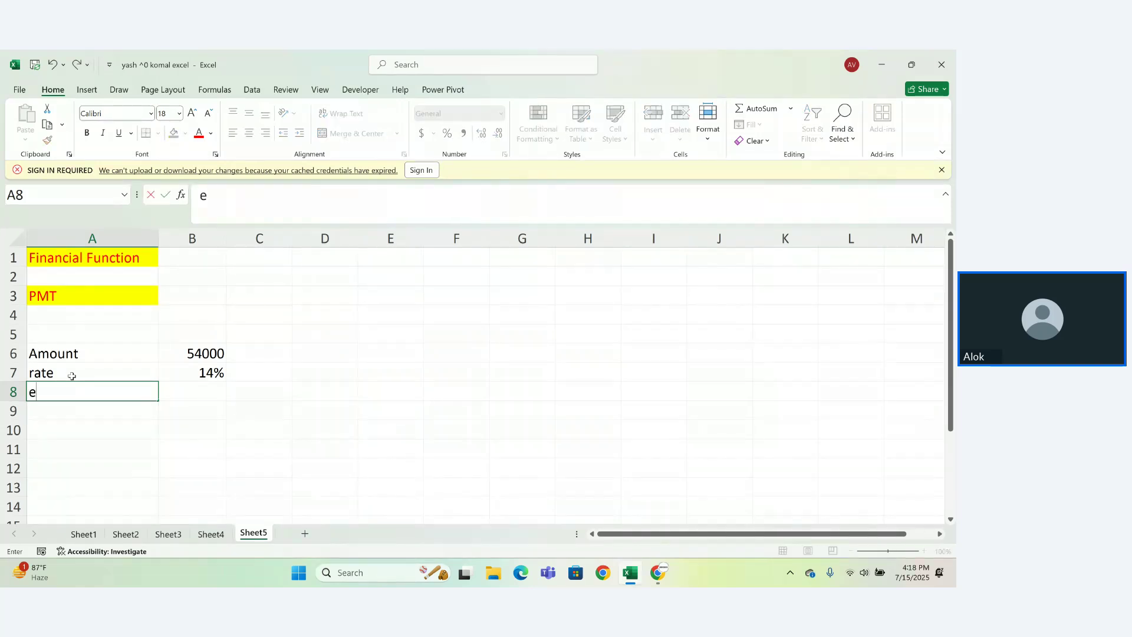
key(Tab)
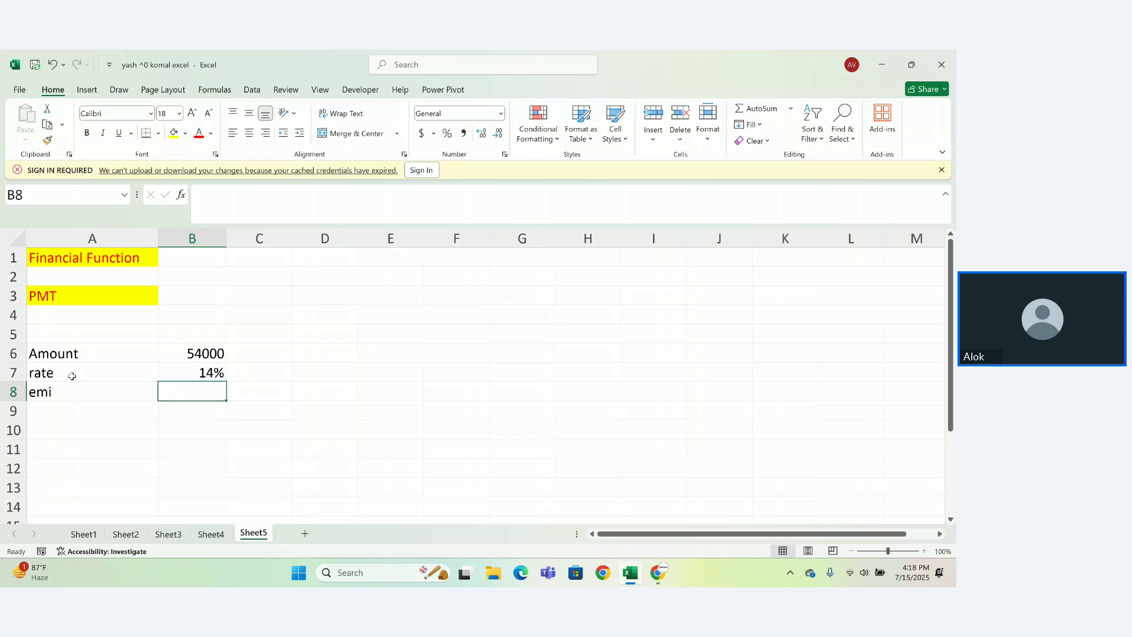
text(0.17)
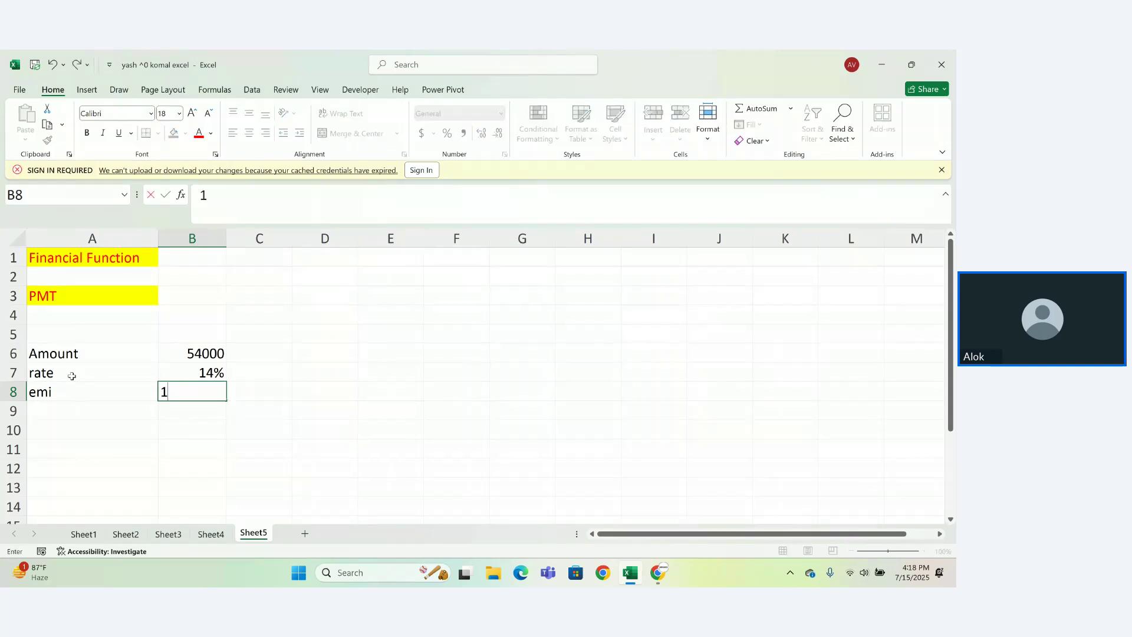
key(Tab)
Replace the emi value in cell B8 with 0.03
click(211, 399)
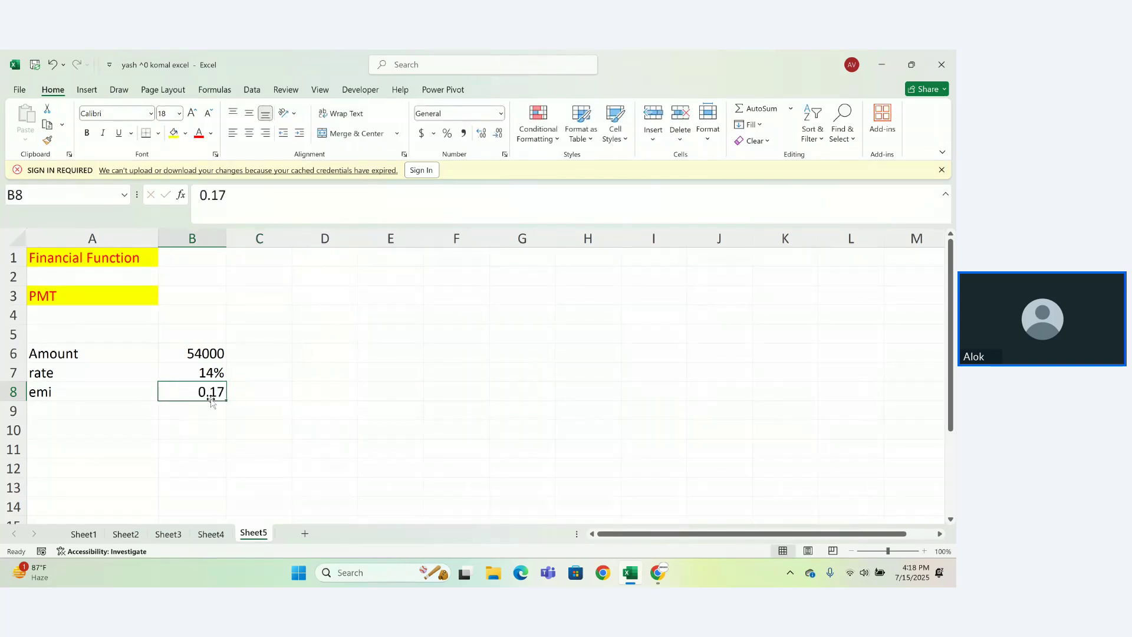
key(BackSpace)
text(0.03)
key(Return)
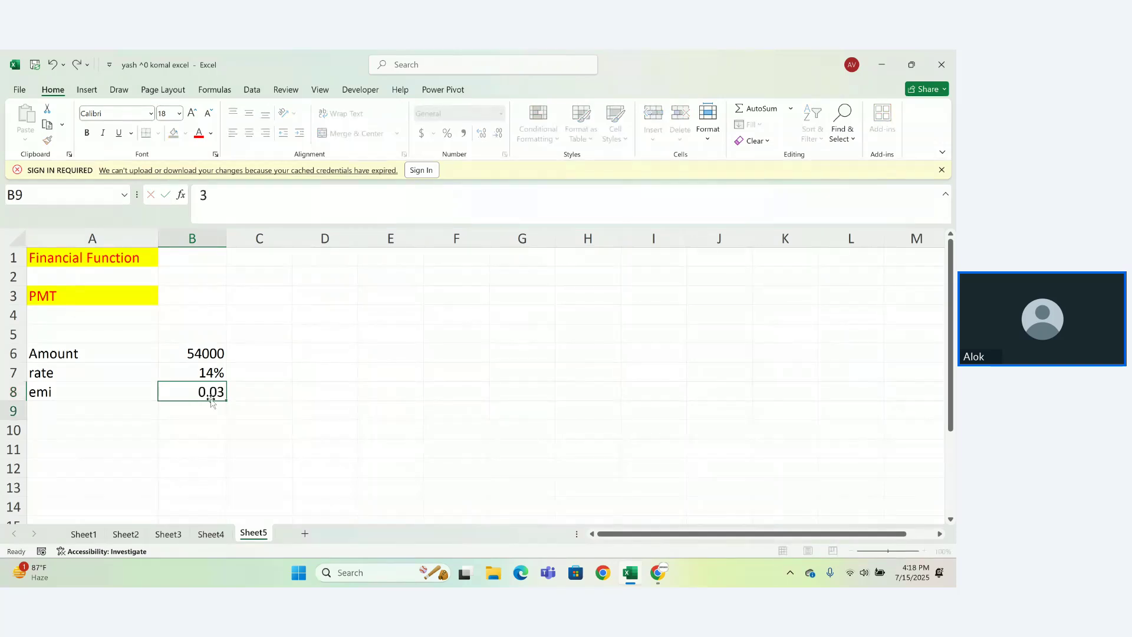
Change the emi value in cell B8 to 3
click(214, 394)
double_click(217, 391)
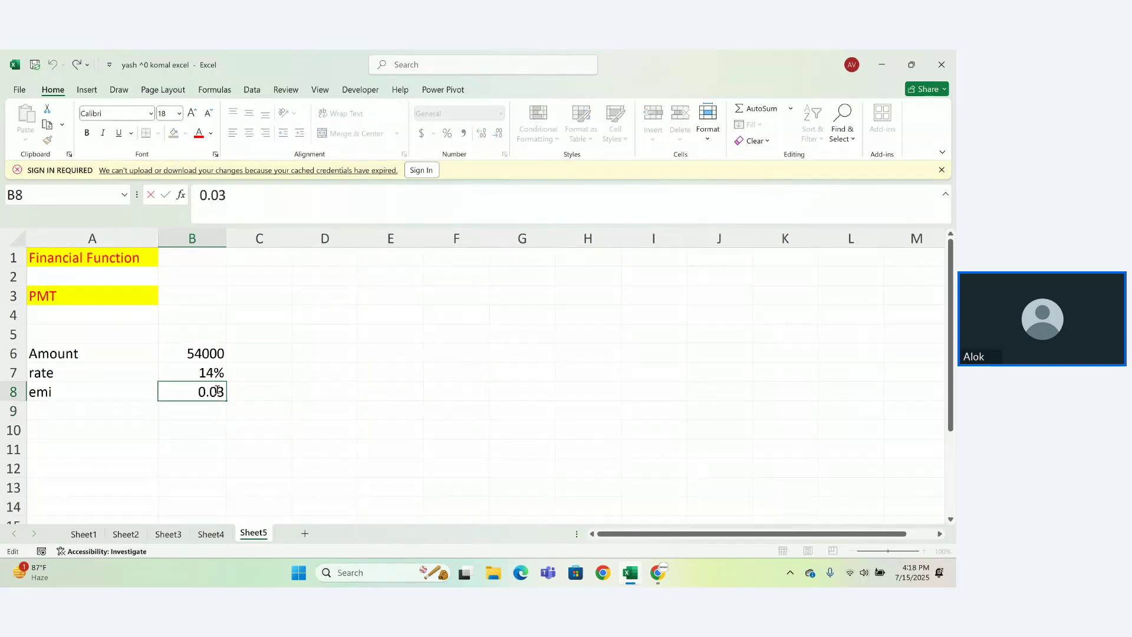
key(BackSpace)
key(BackSpace)
key(BackSpace)
text(000)
key(BackSpace)
click(250, 420)
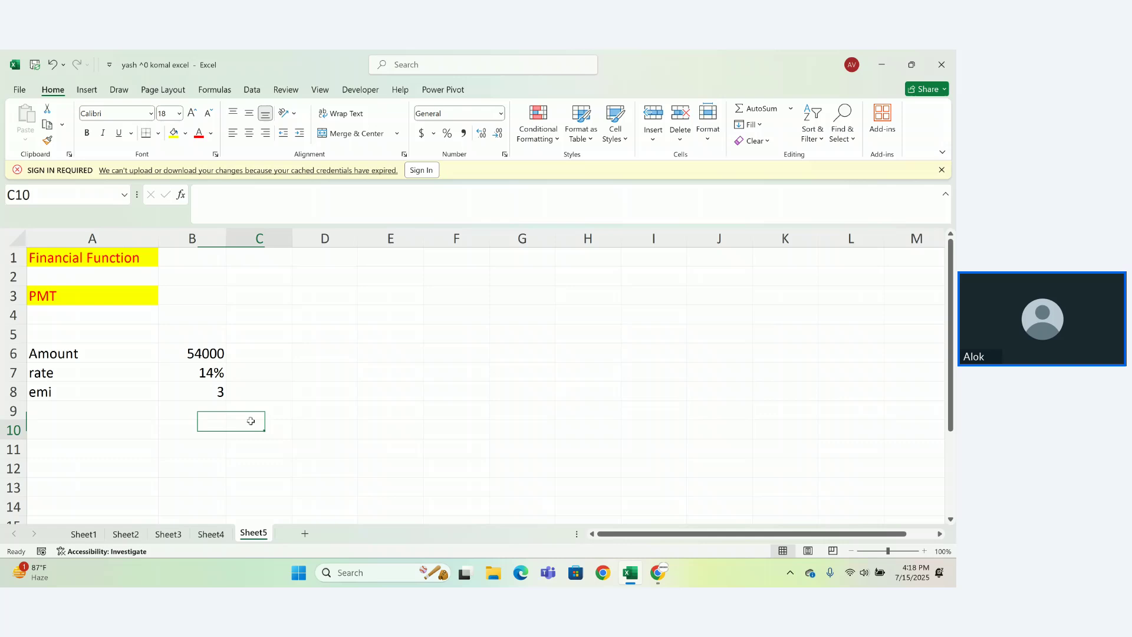
Format the emi value in B8 as Number with no decimal places
click(209, 396)
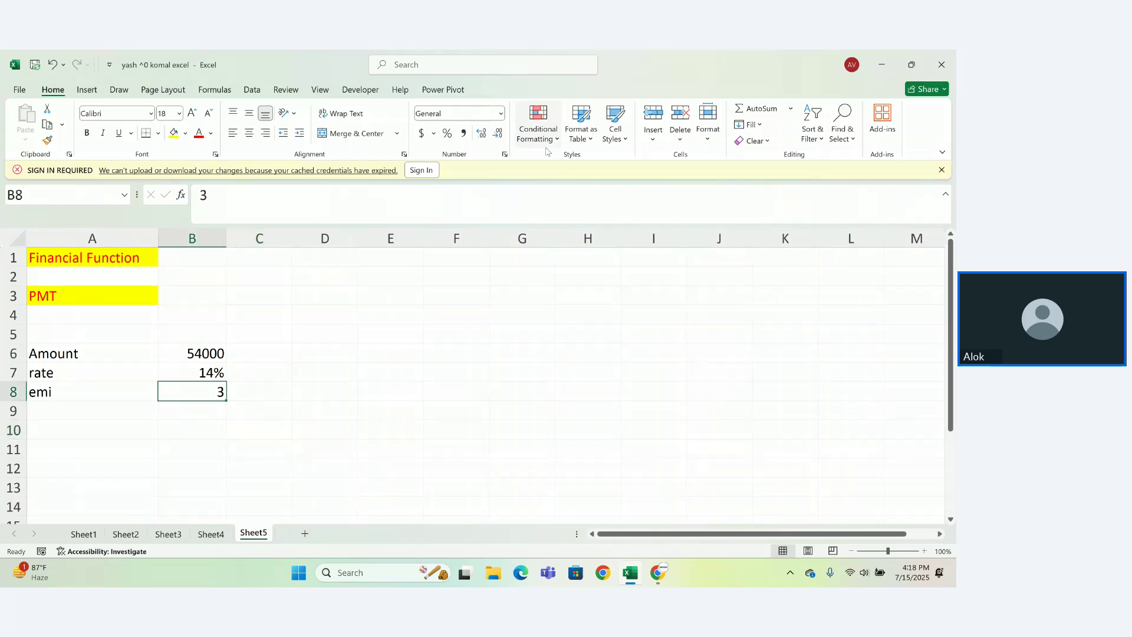
click(500, 113)
click(466, 165)
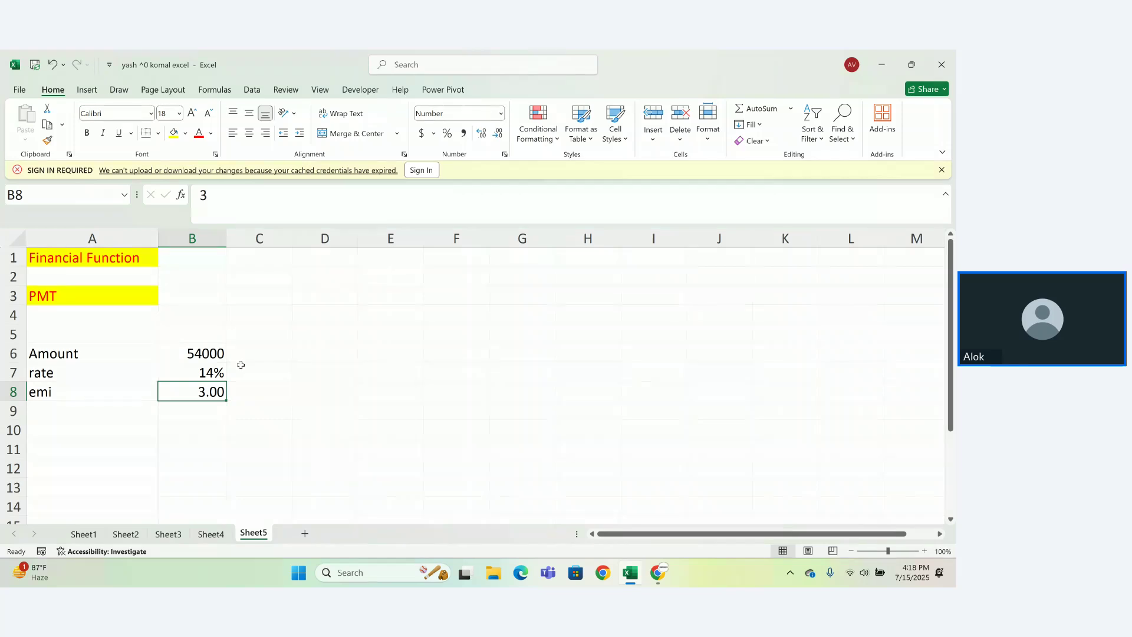
click(497, 135)
click(497, 137)
click(306, 429)
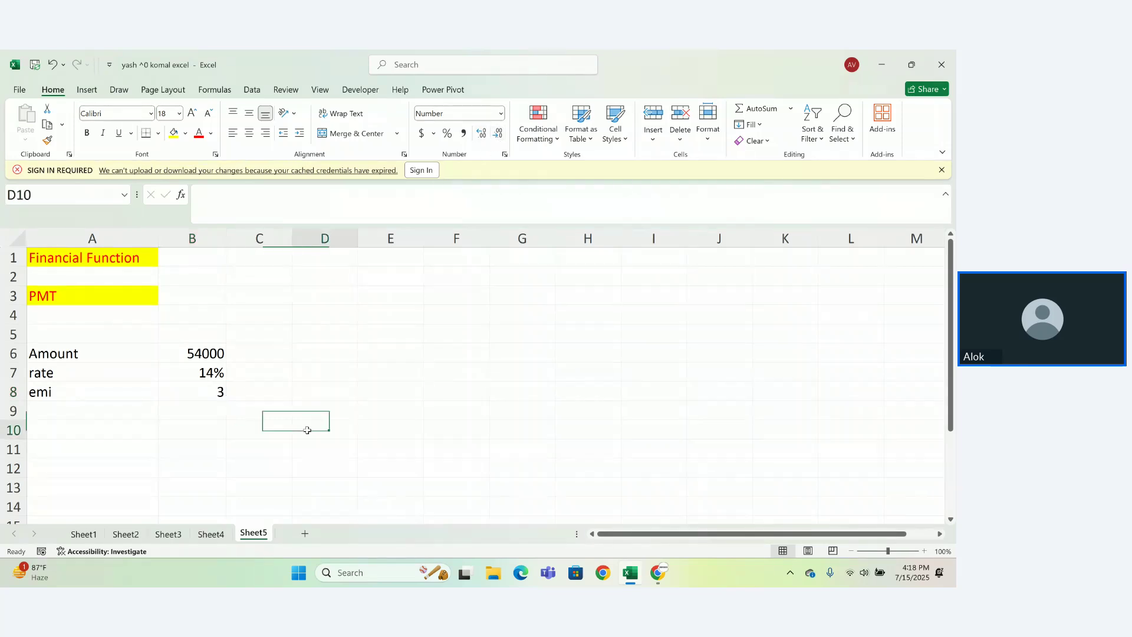
Enter the label "per month emi" in cell A10
click(52, 432)
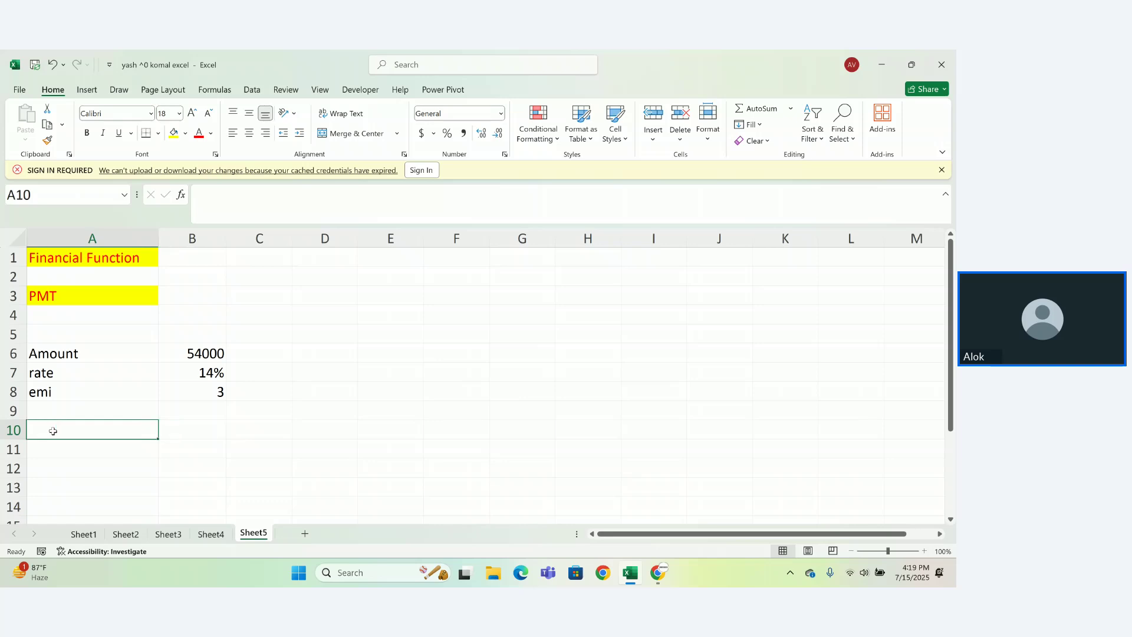
text(per motn)
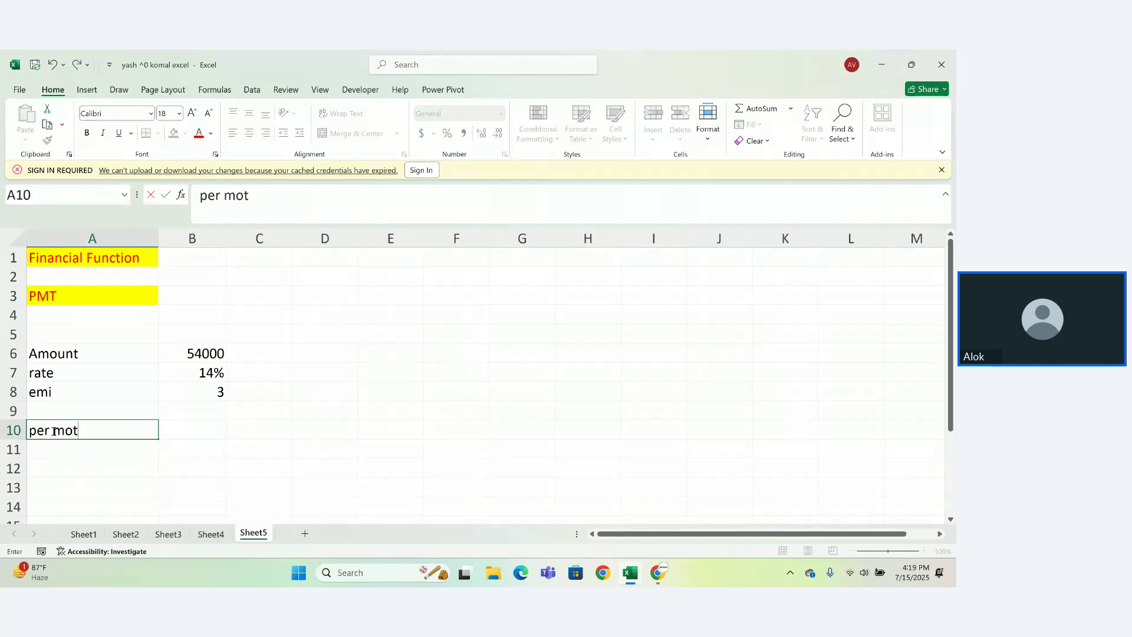
key(BackSpace)
key(BackSpace)
text(nt)
key(BackSpace)
text(th emi)
key(Return)
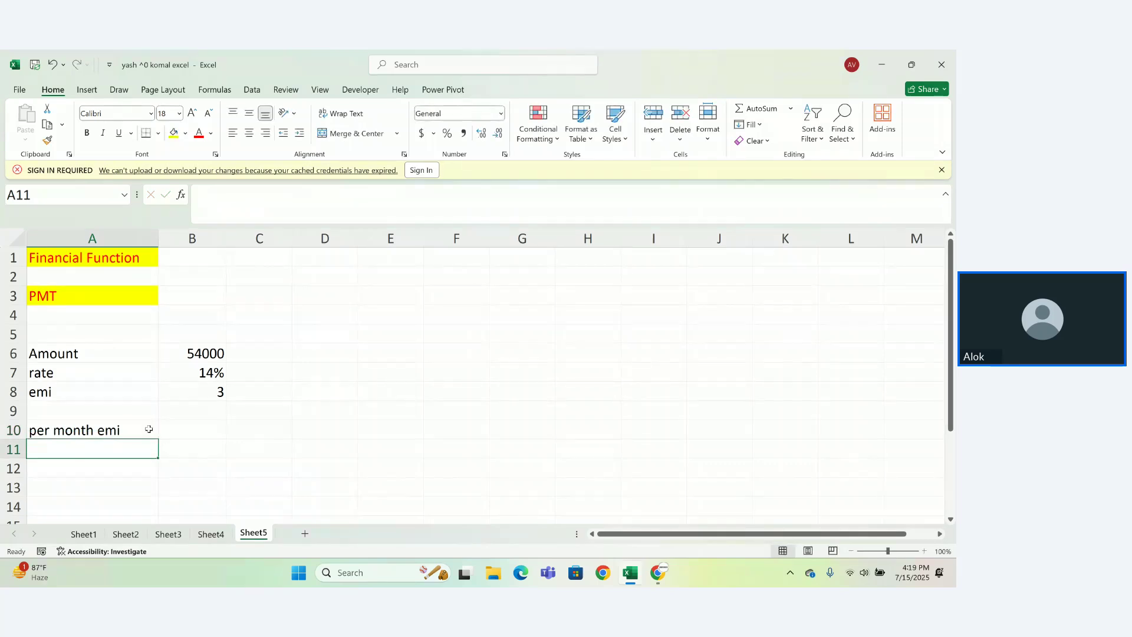
Extend the label in cell A8 to read "emi year"
click(196, 436)
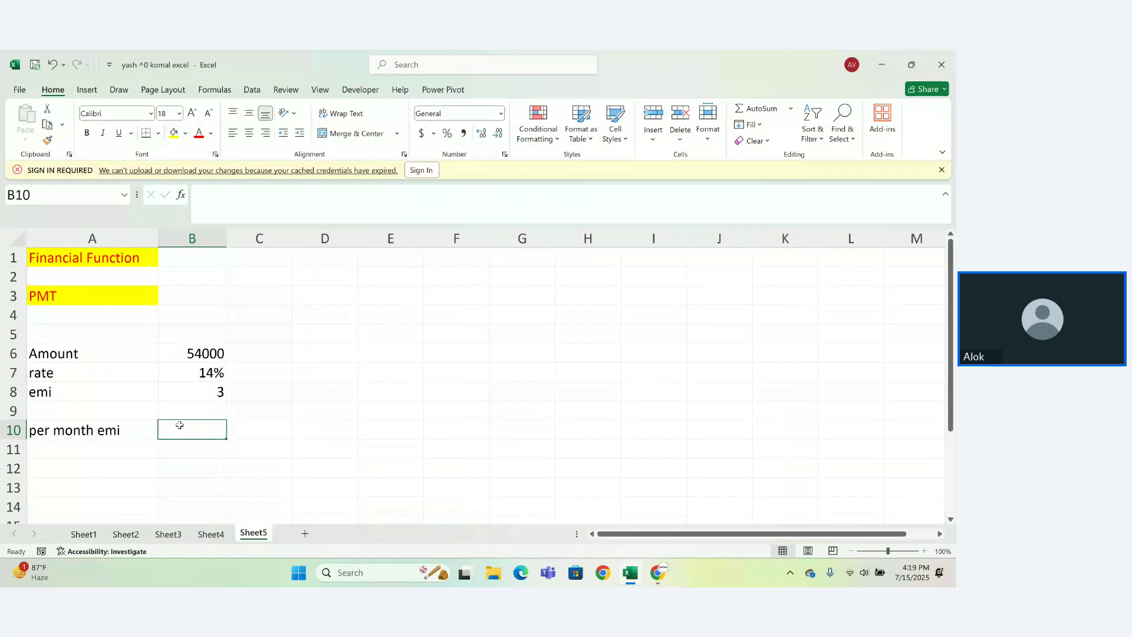
click(86, 391)
double_click(86, 391)
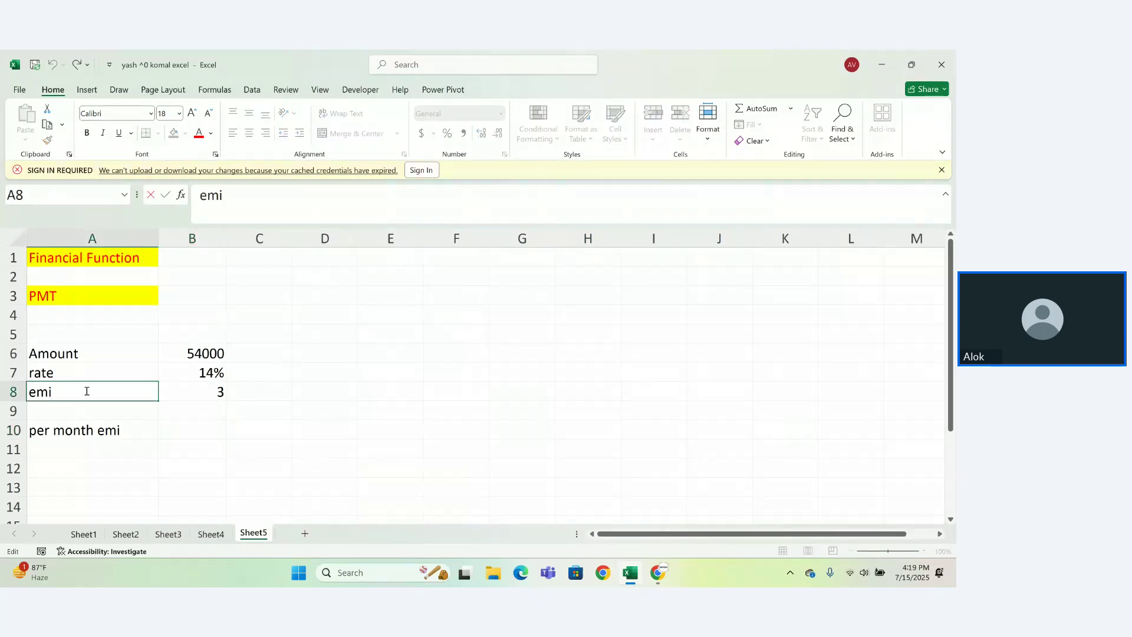
text(year)
key(Return)
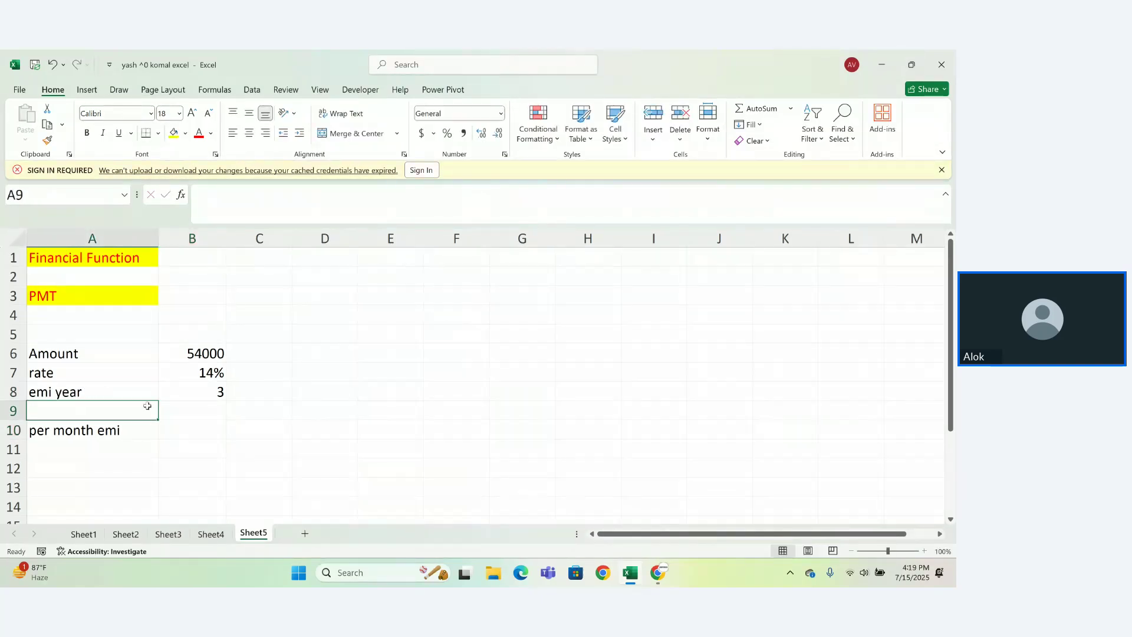
Begin a PMT function in cell B10, beside the per month emi label
click(182, 432)
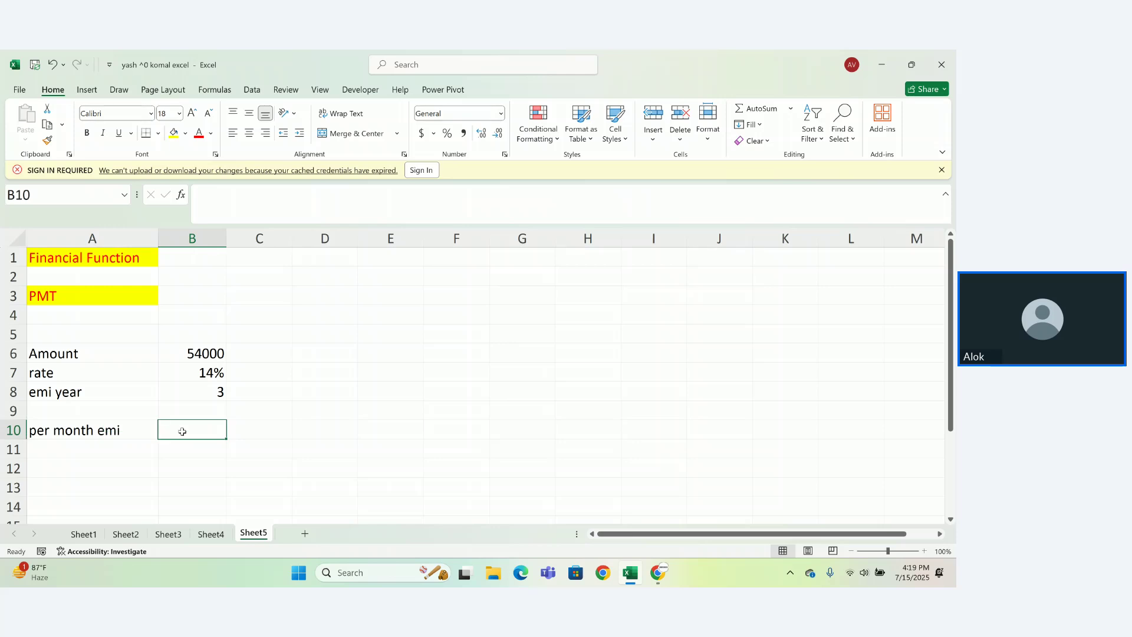
double_click(182, 432)
text(=)
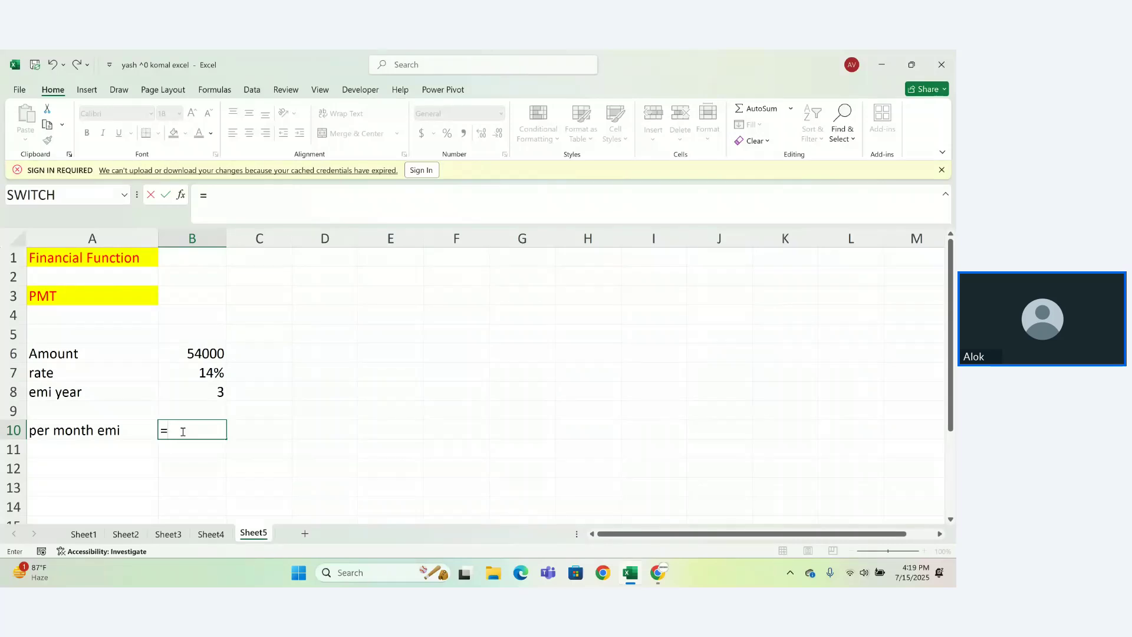
text(per)
key(BackSpace)
key(BackSpace)
text(mt)
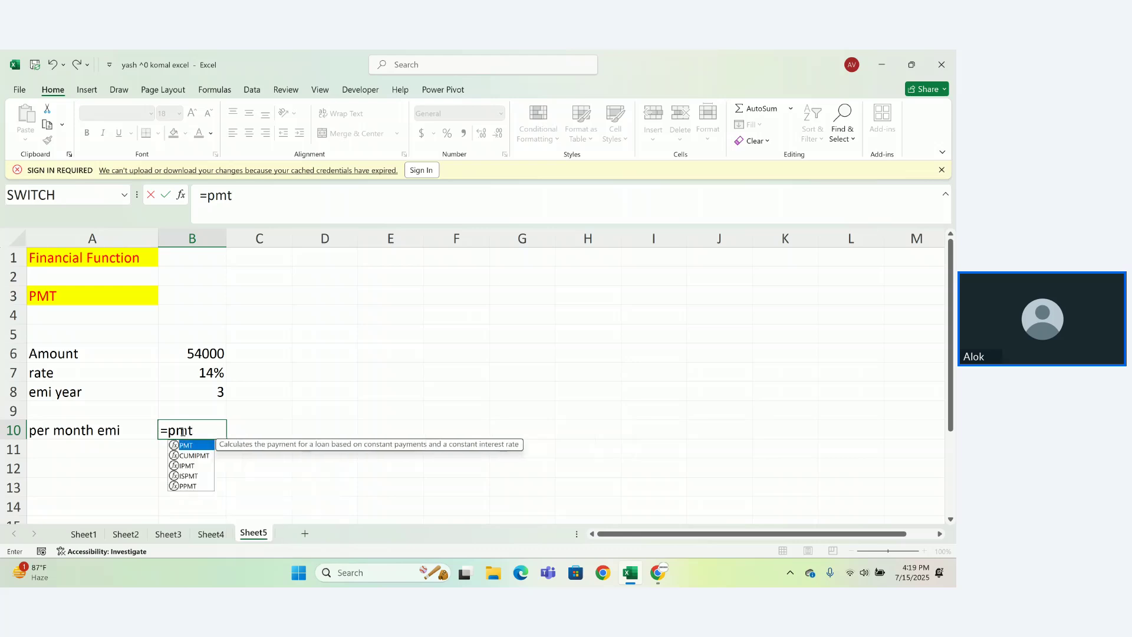
key(Tab)
key(BackSpace)
key(Escape)
text(()
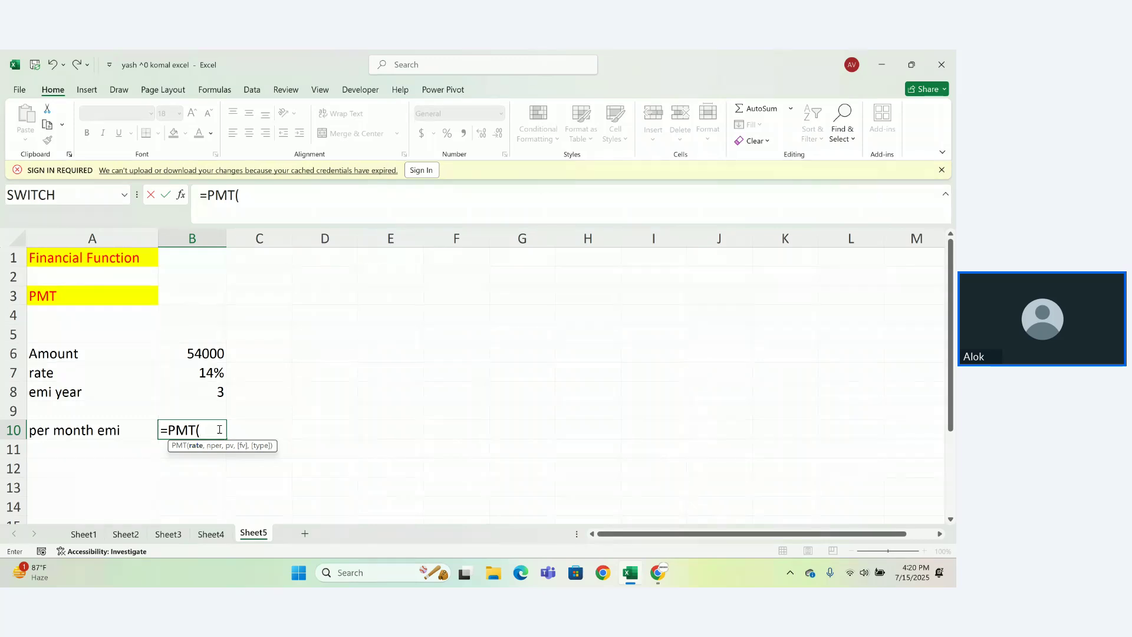
Set the rate argument of the PMT function to B7/12 for a monthly rate
click(214, 370)
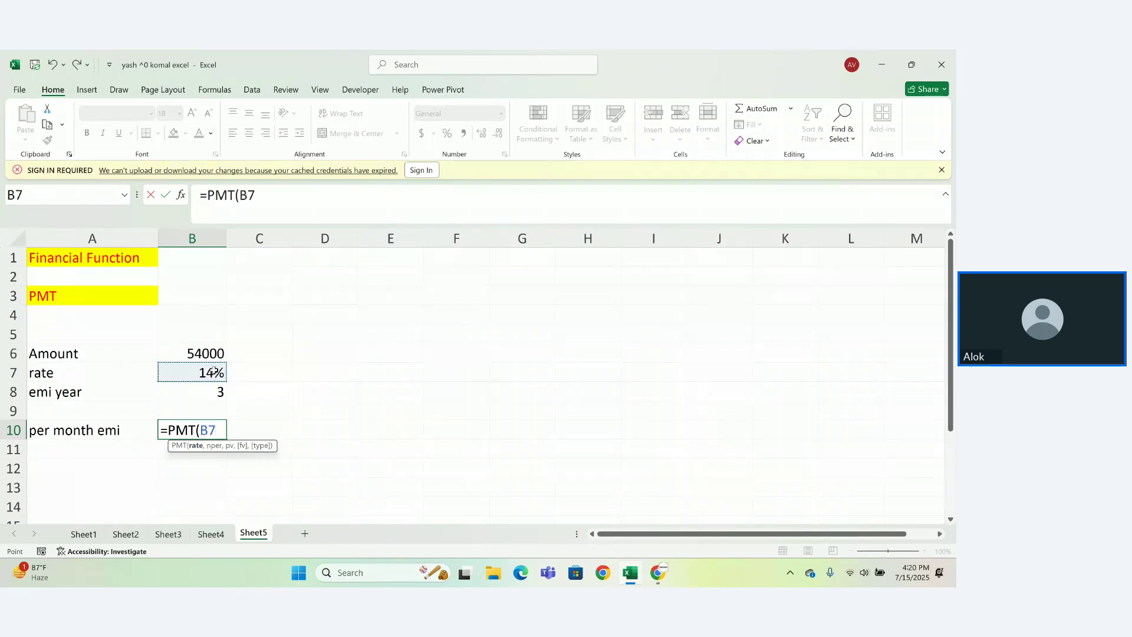
text(/12)
key(BackSpace)
key(BackSpace)
text(/12)
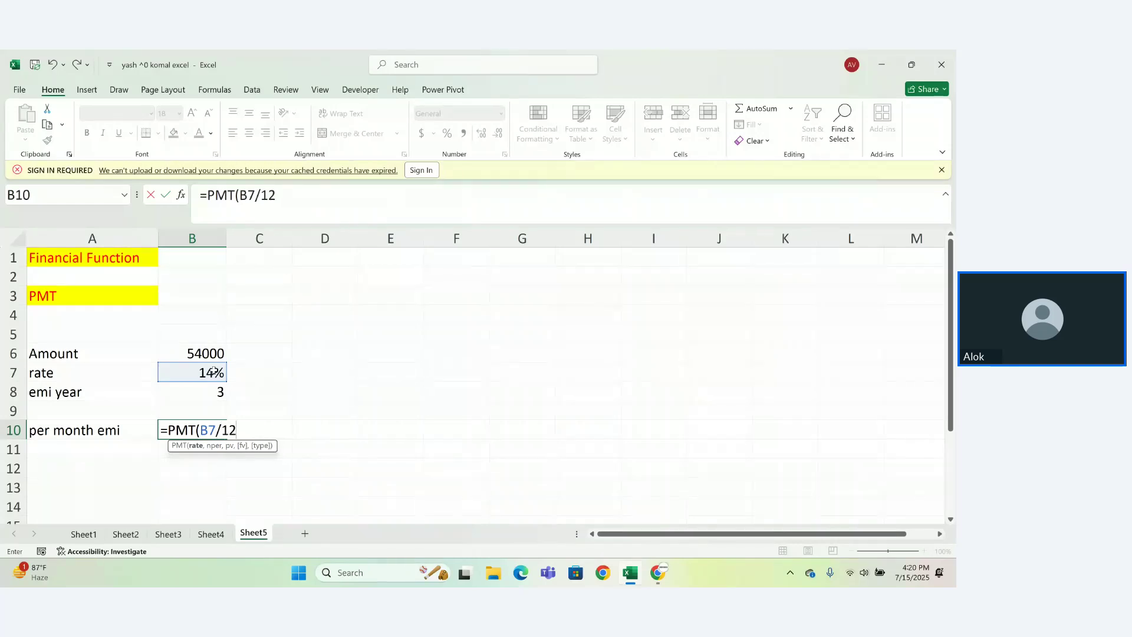
Complete the PMT formula with B8*12 as the number of periods and B6 as the present value
text(,)
click(224, 393)
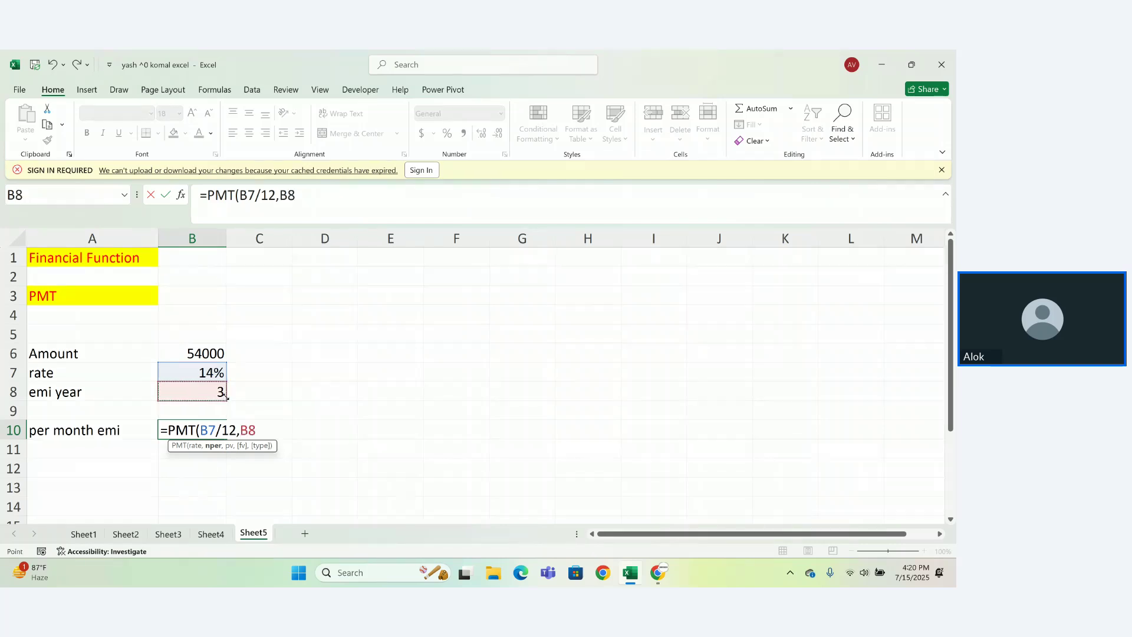
text(*12,)
click(210, 350)
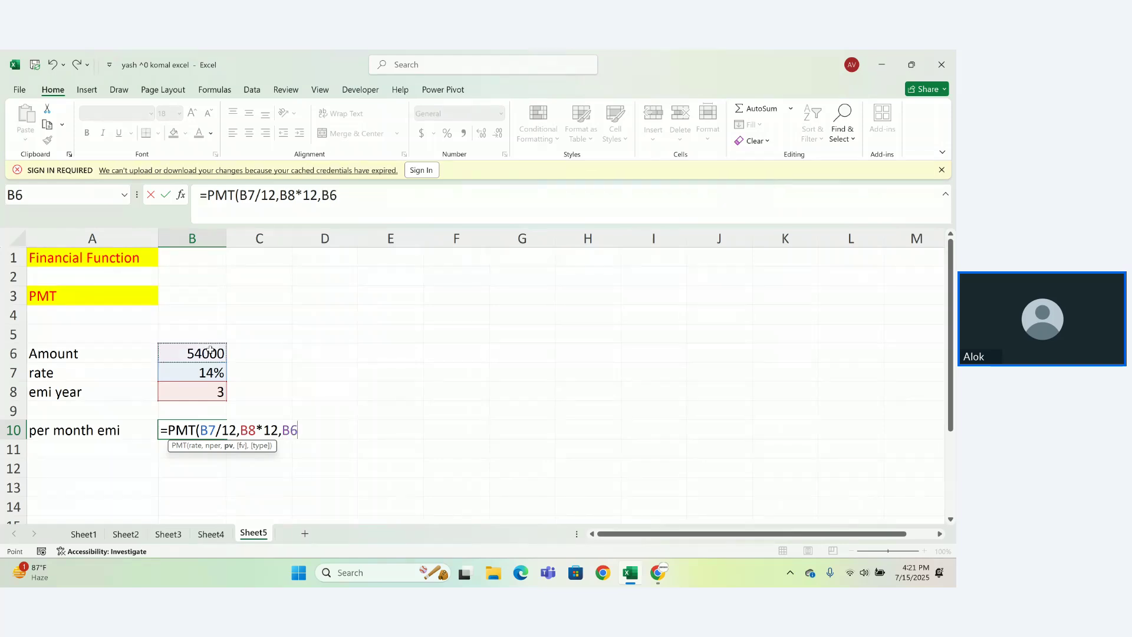
text())
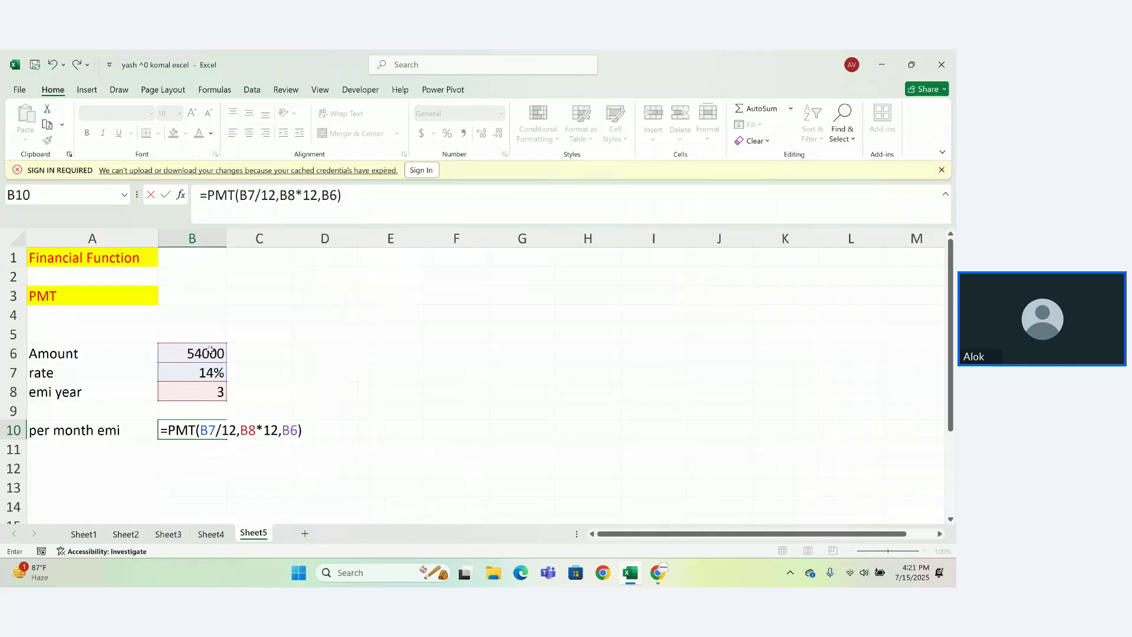
key(Return)
Format the PMT result in cell B10 as Number
click(181, 431)
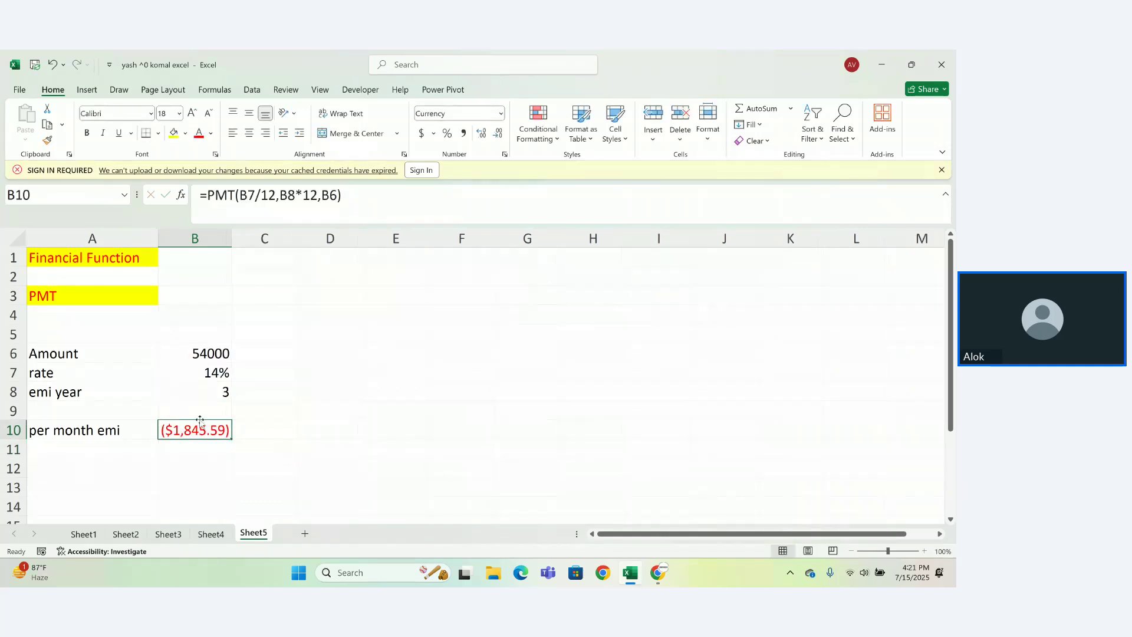
click(497, 117)
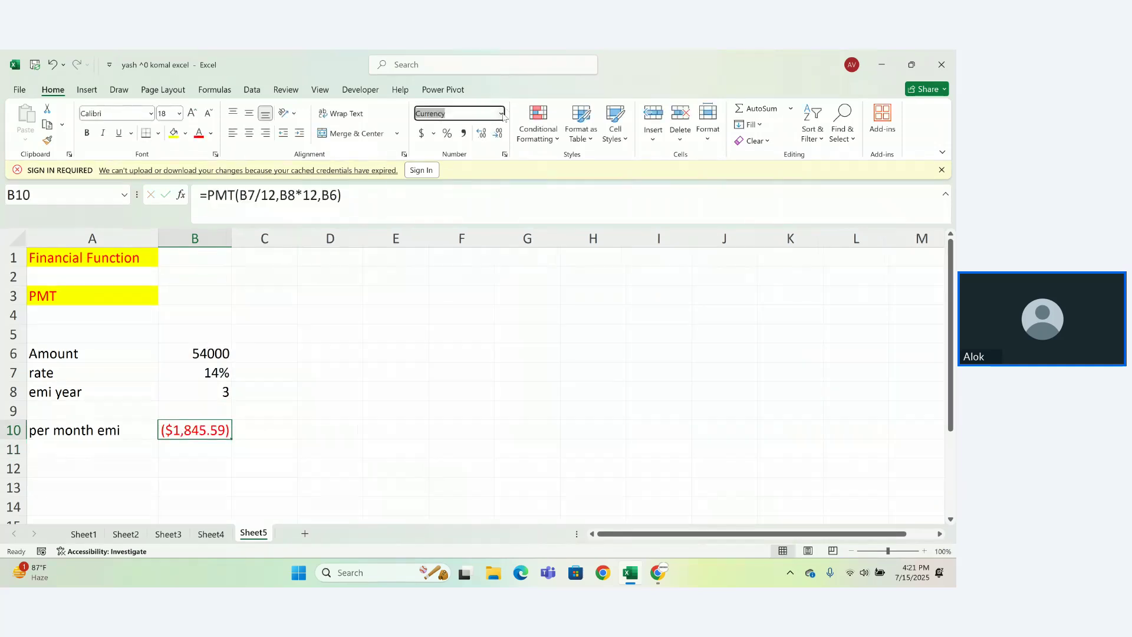
click(500, 114)
click(486, 180)
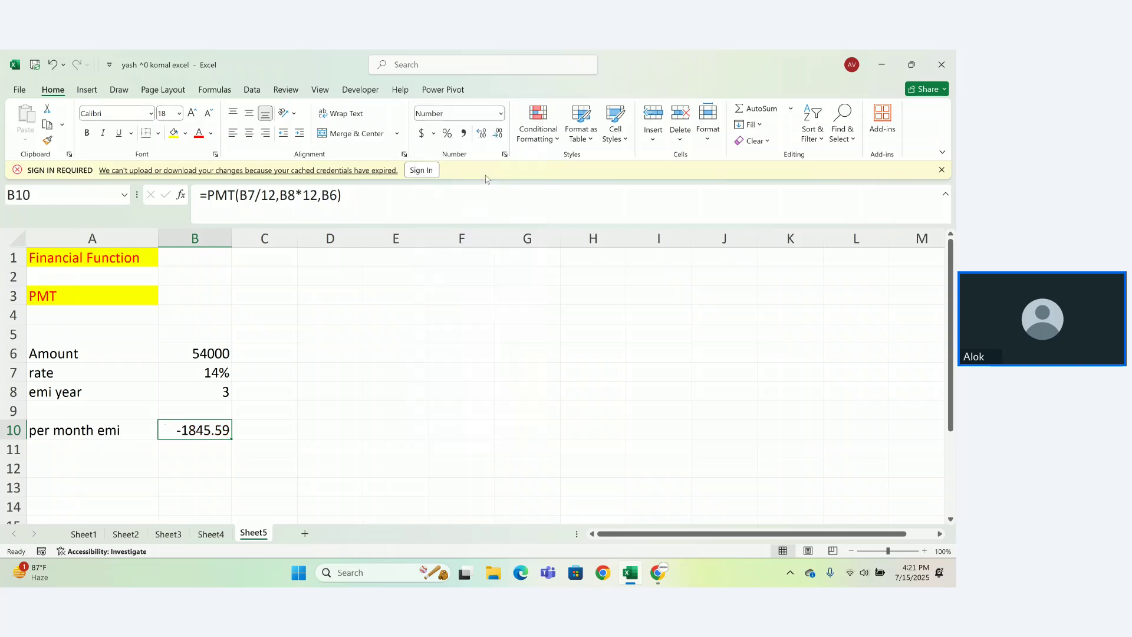
Change the present value argument of the PMT formula in B10 to -B6
double_click(204, 434)
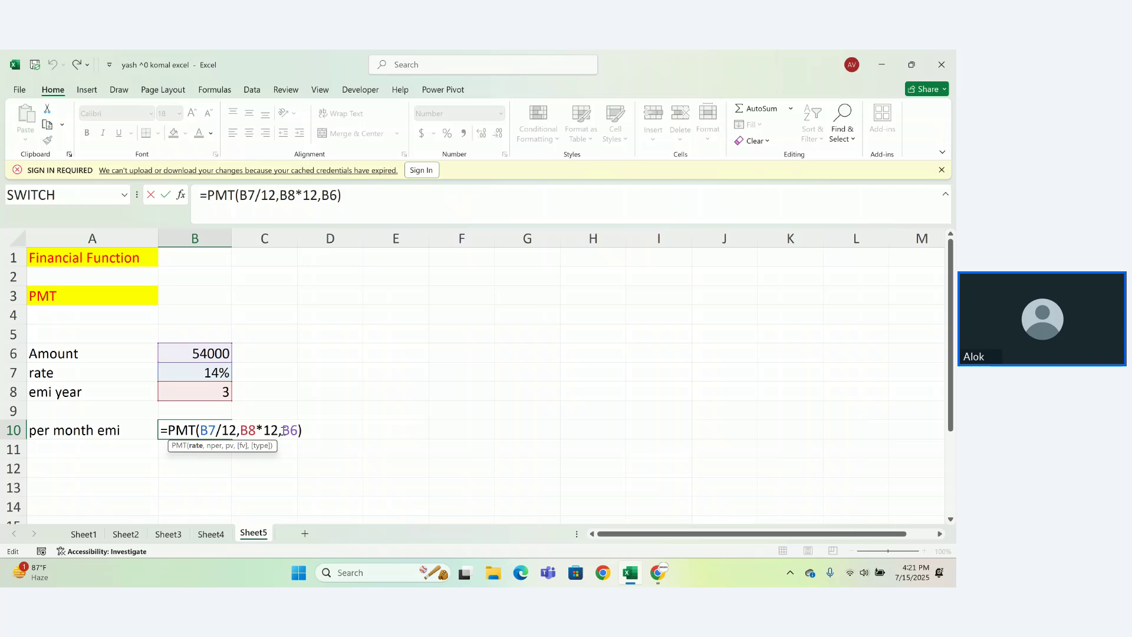
click(282, 431)
text(-)
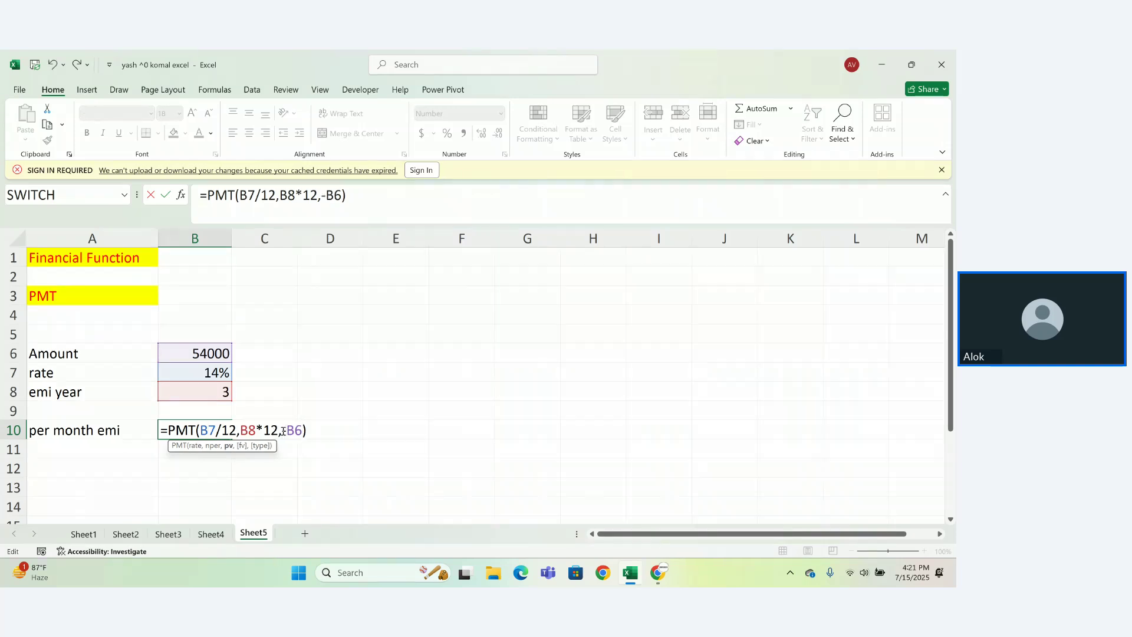
key(Return)
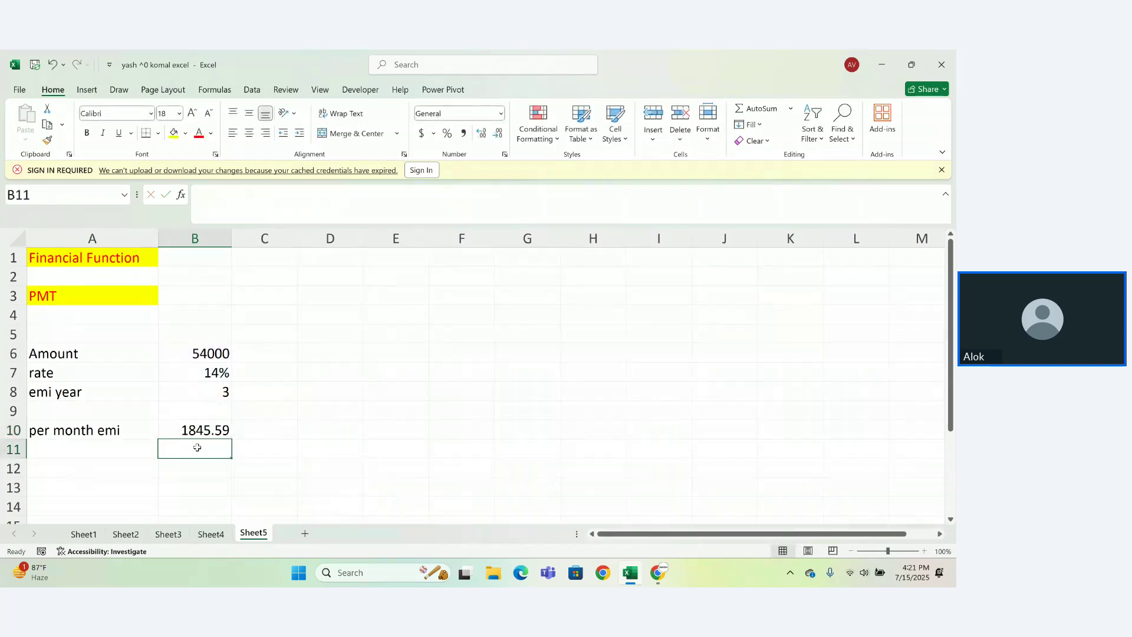
Reopen the PMT formula in B10 to review its present value argument, and leave it as entered
double_click(214, 436)
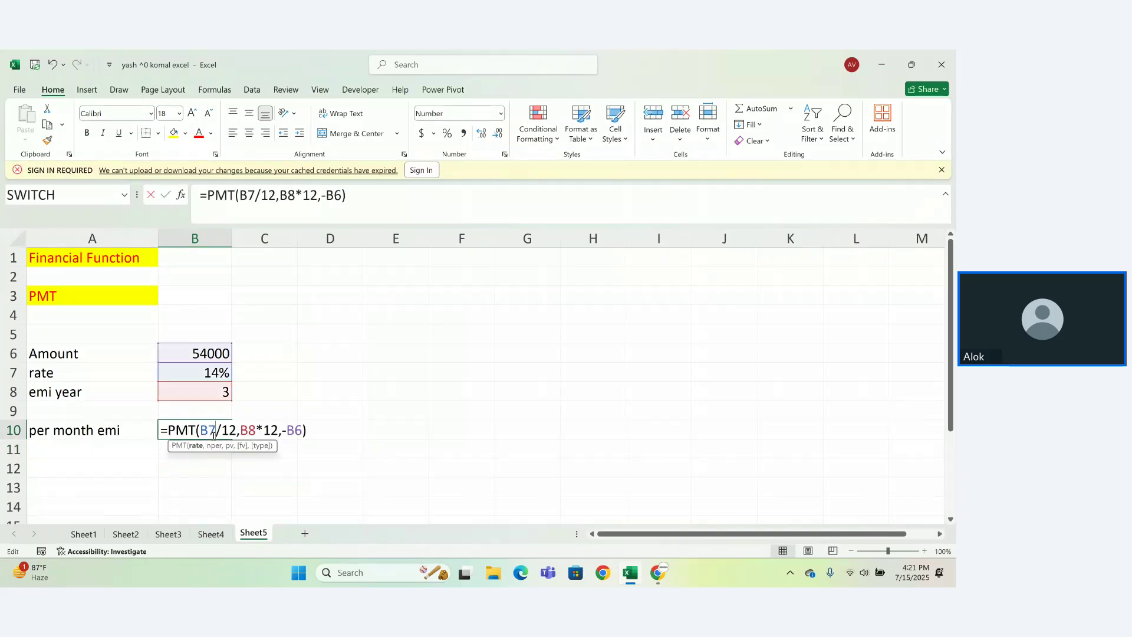
click(286, 431)
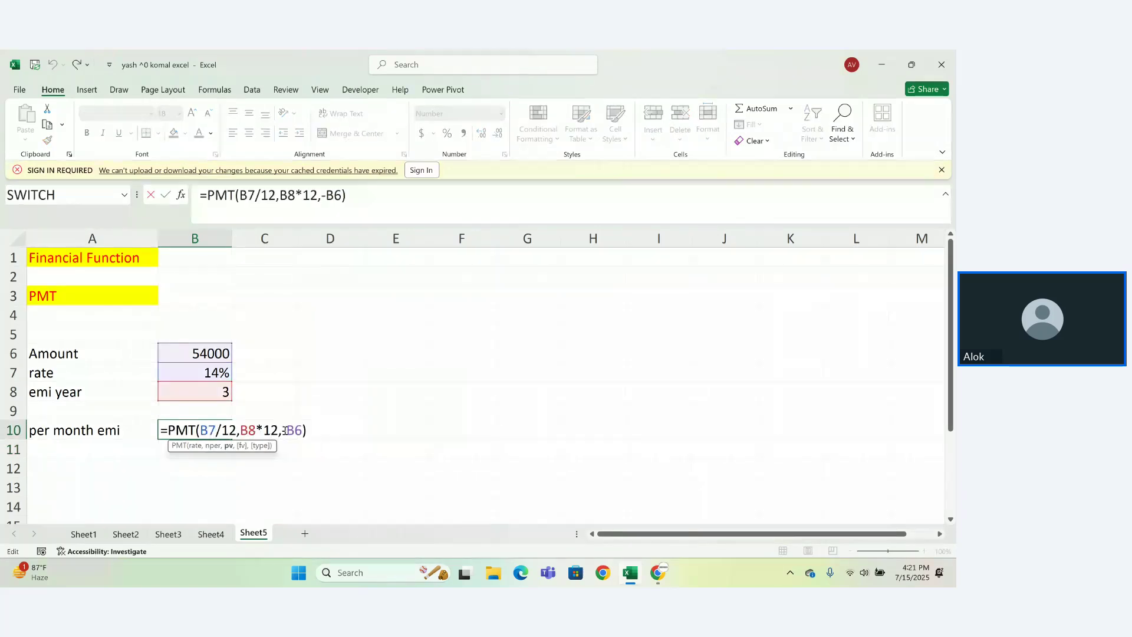
key(Return)
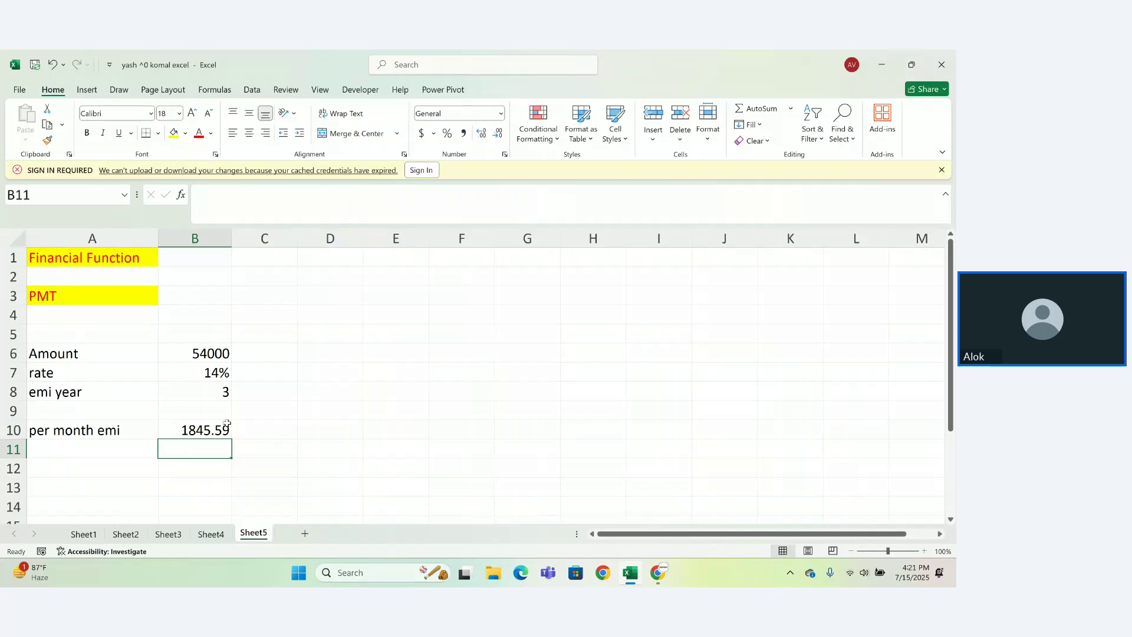
click(172, 481)
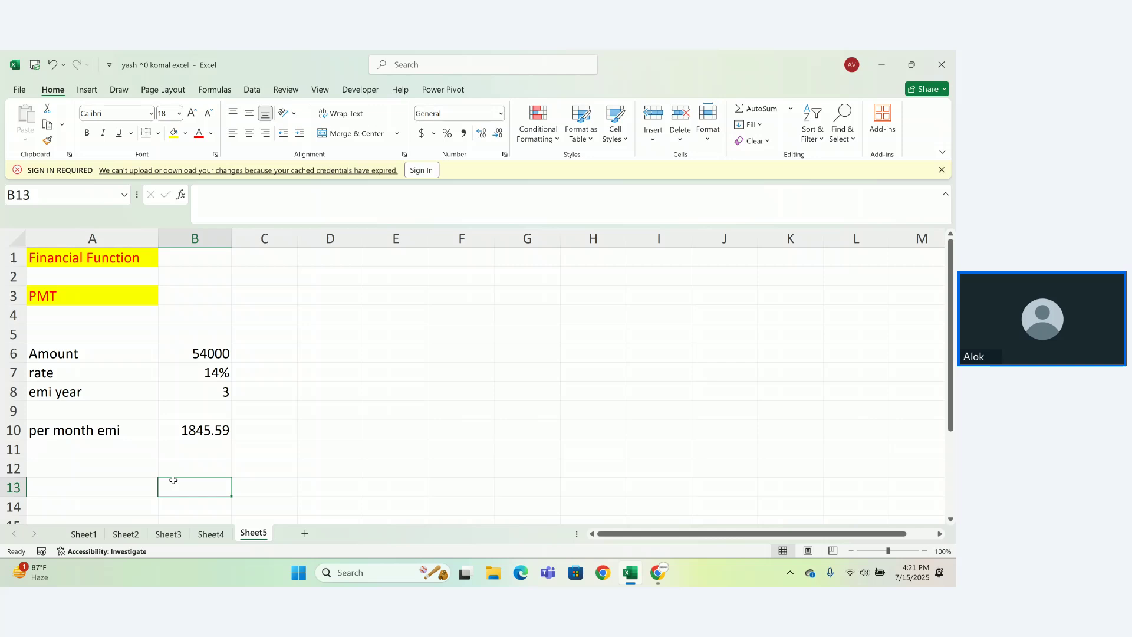
Calculate the total repayment in B13 with the formula =B10*36, and reopen the formula to review it
text(=)
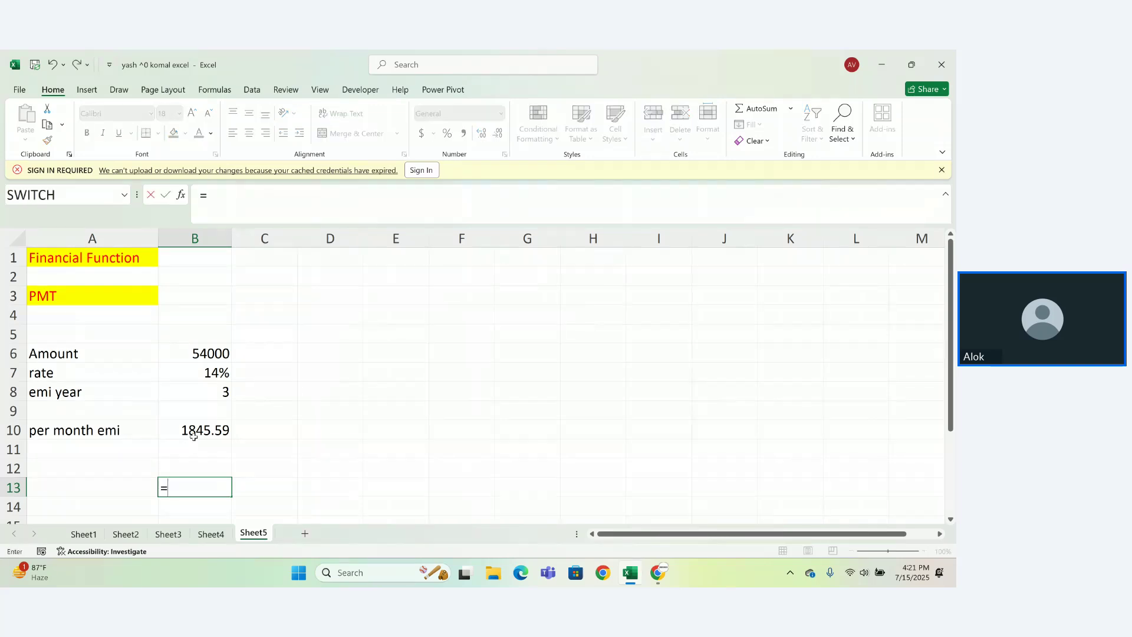
click(195, 437)
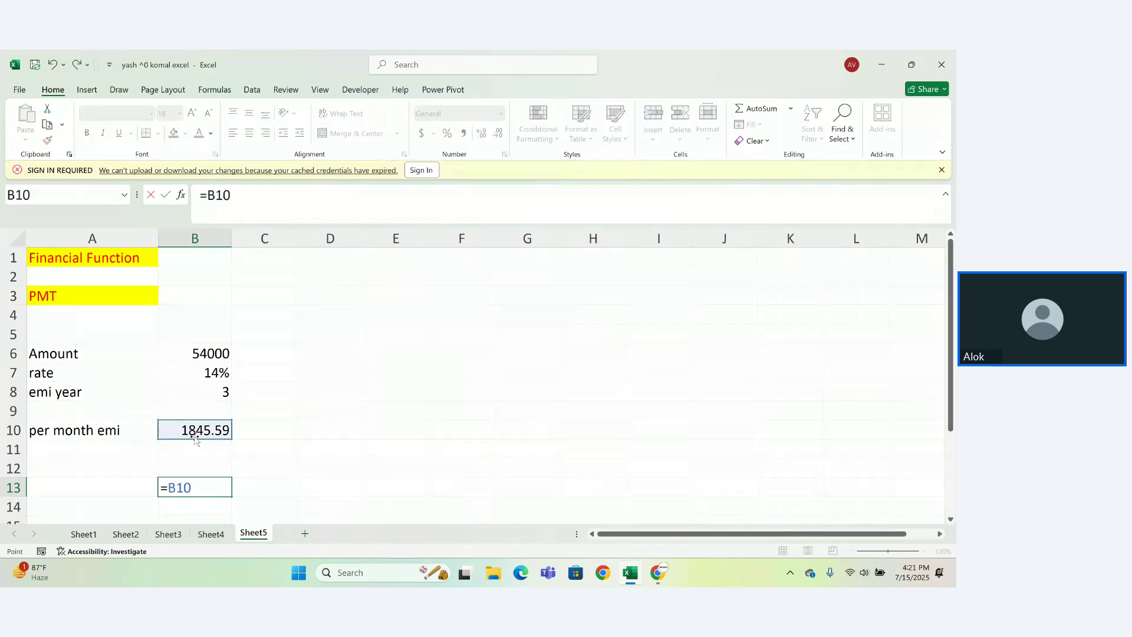
text(*36)
key(Return)
click(181, 489)
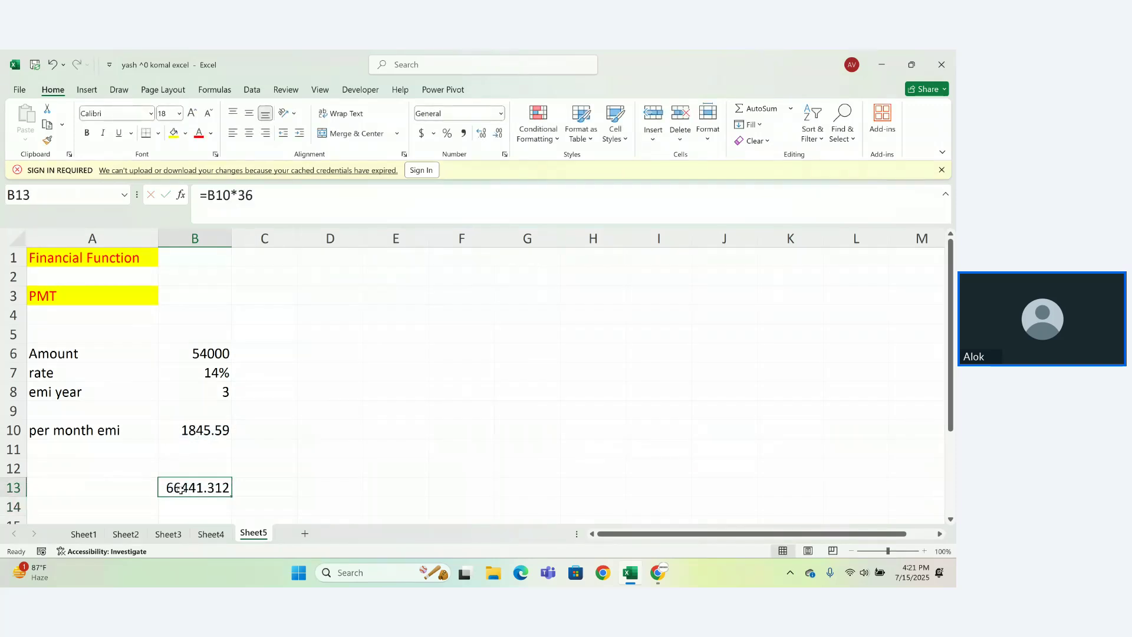
double_click(181, 489)
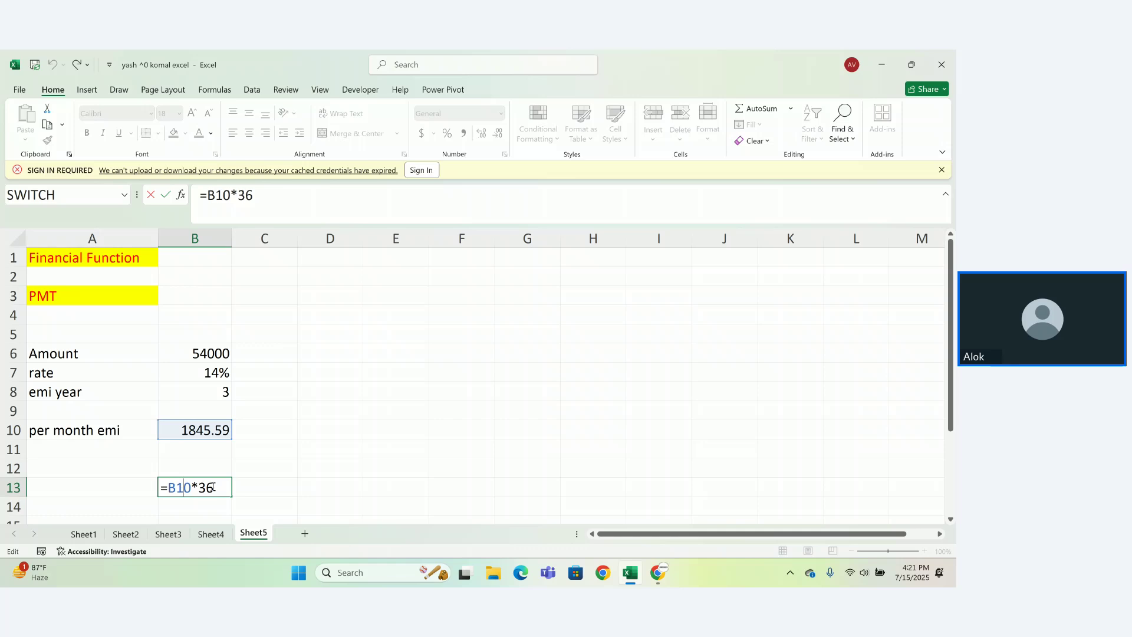
key(Return)
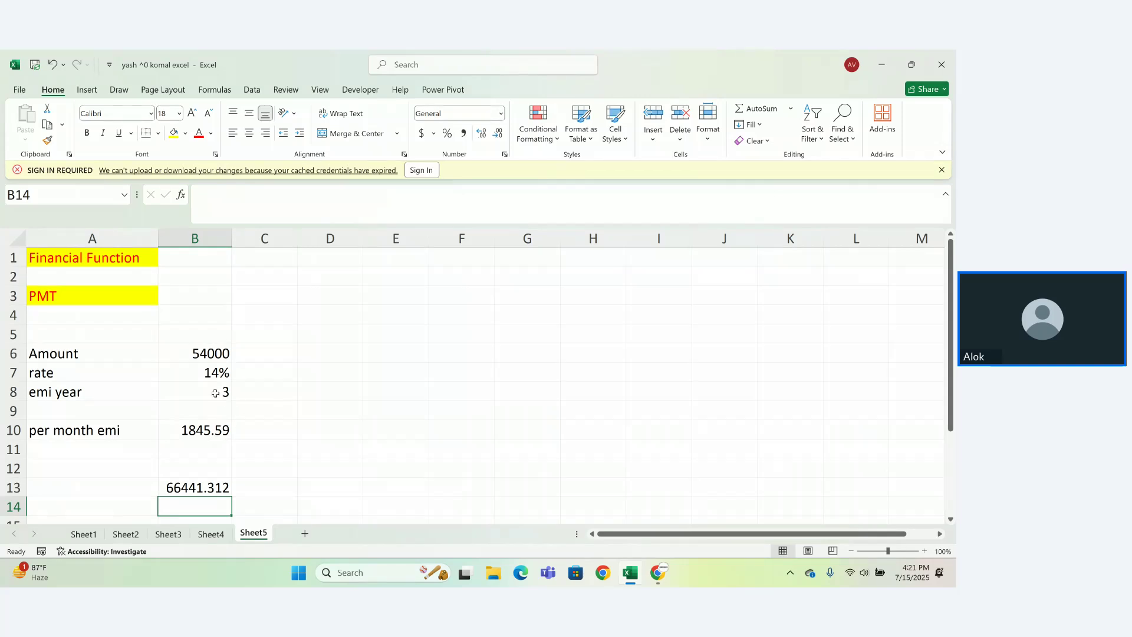
Change the multiplier in the B13 formula to 3, making it =B10*3
click(187, 488)
double_click(189, 489)
drag(216, 489, 204, 492)
key(BackSpace)
key(BackSpace)
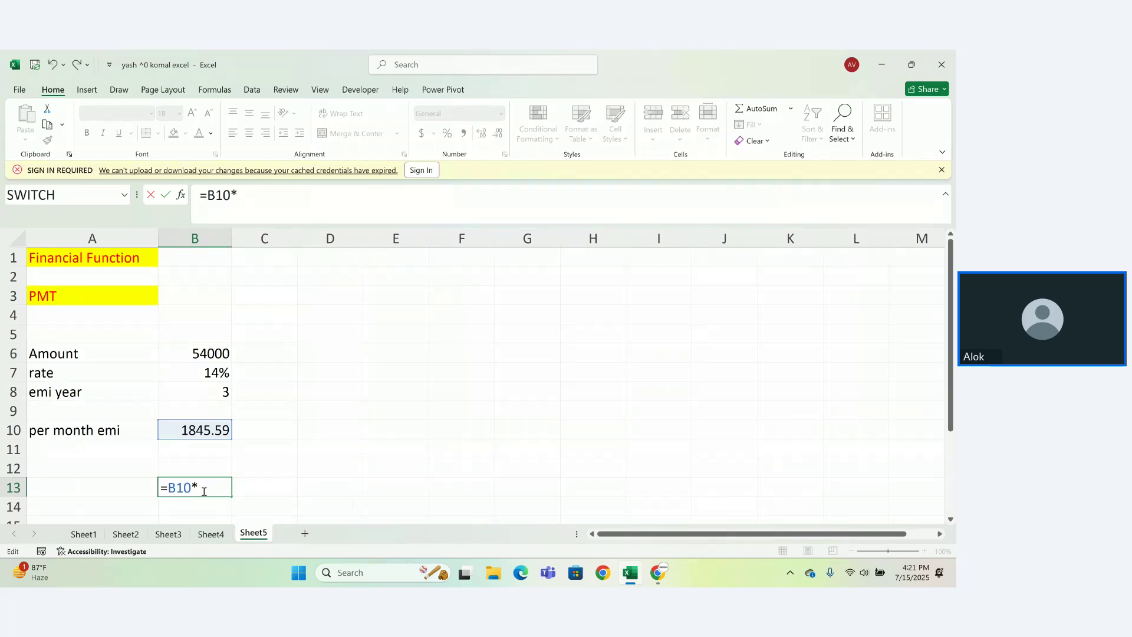
text(2)
key(BackSpace)
text(3)
key(Return)
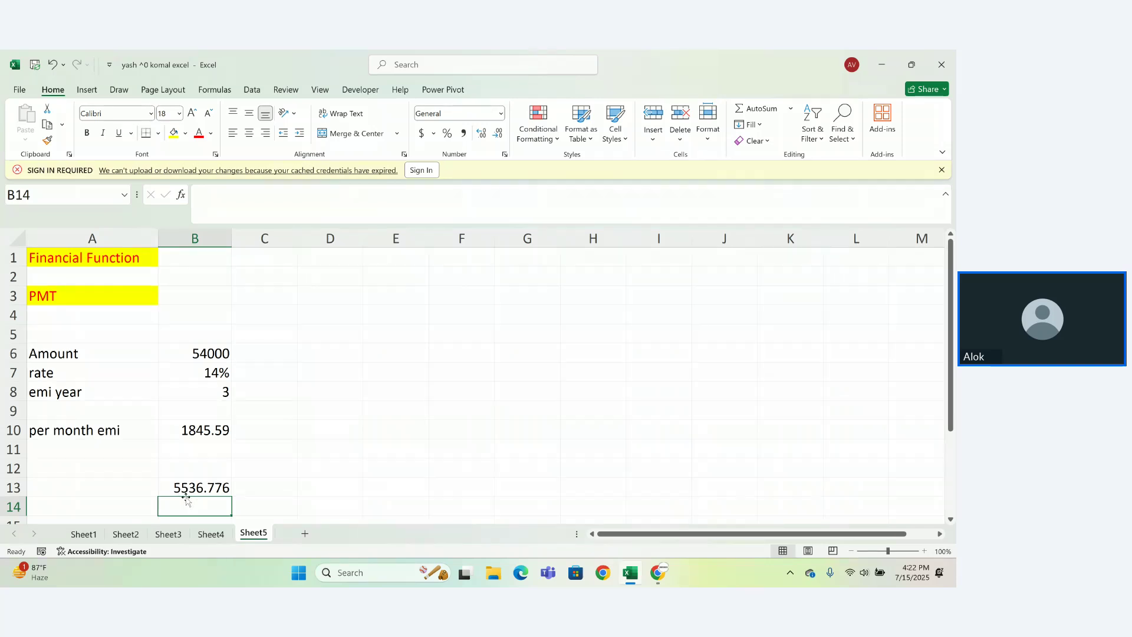
Set the multiplier in the B13 formula back to 36, making it =B10*36
click(223, 484)
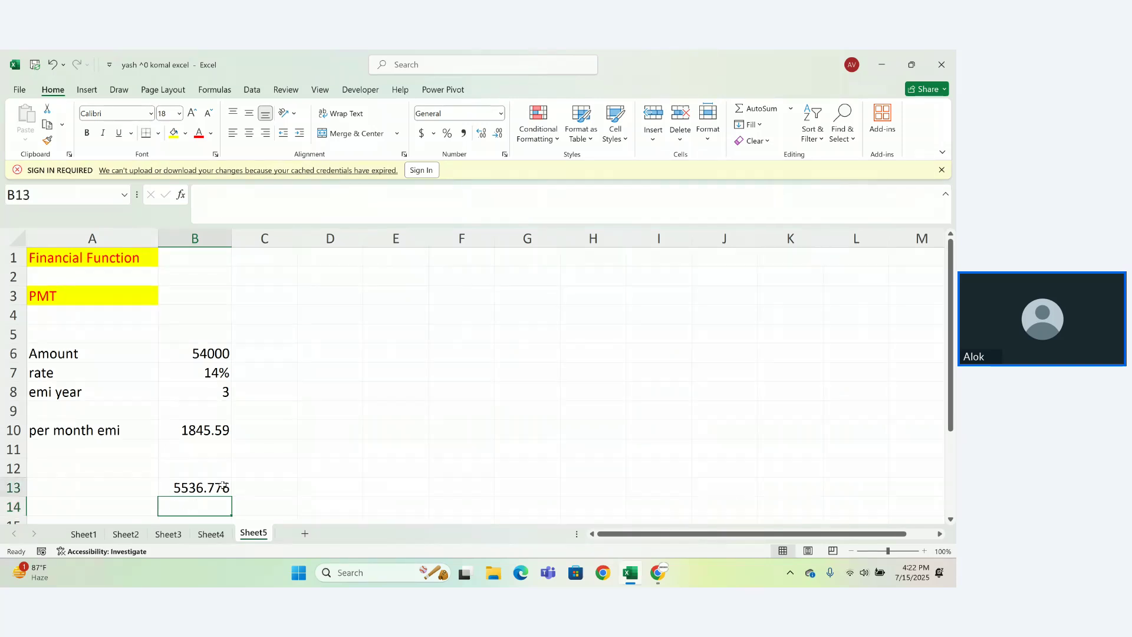
double_click(223, 485)
text(*)
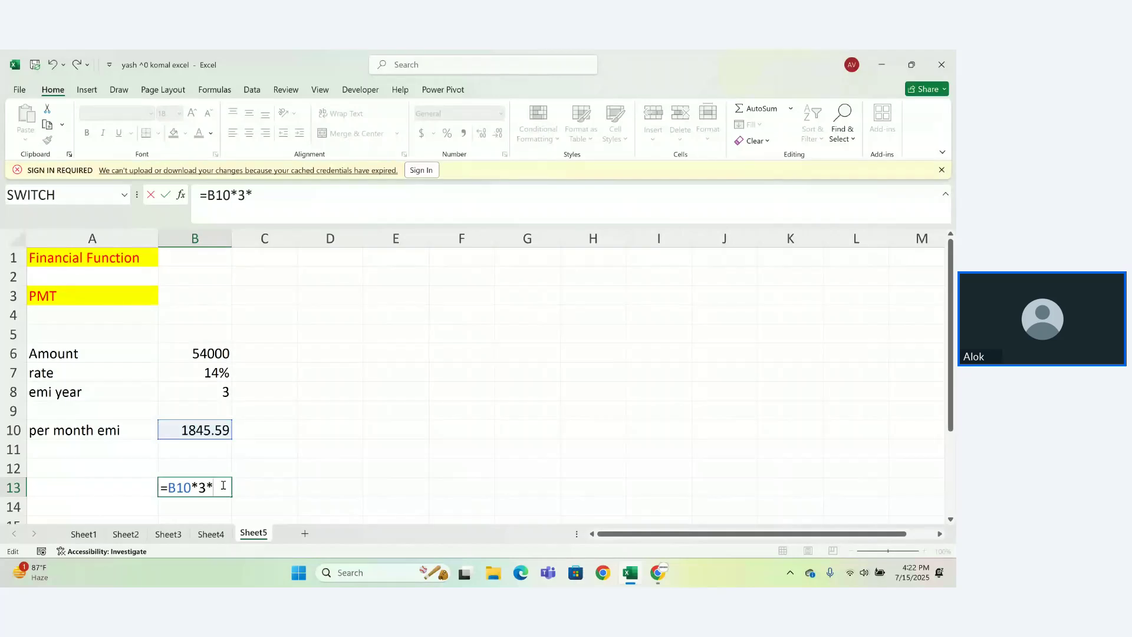
key(BackSpace)
key(BackSpace)
text(36)
key(Return)
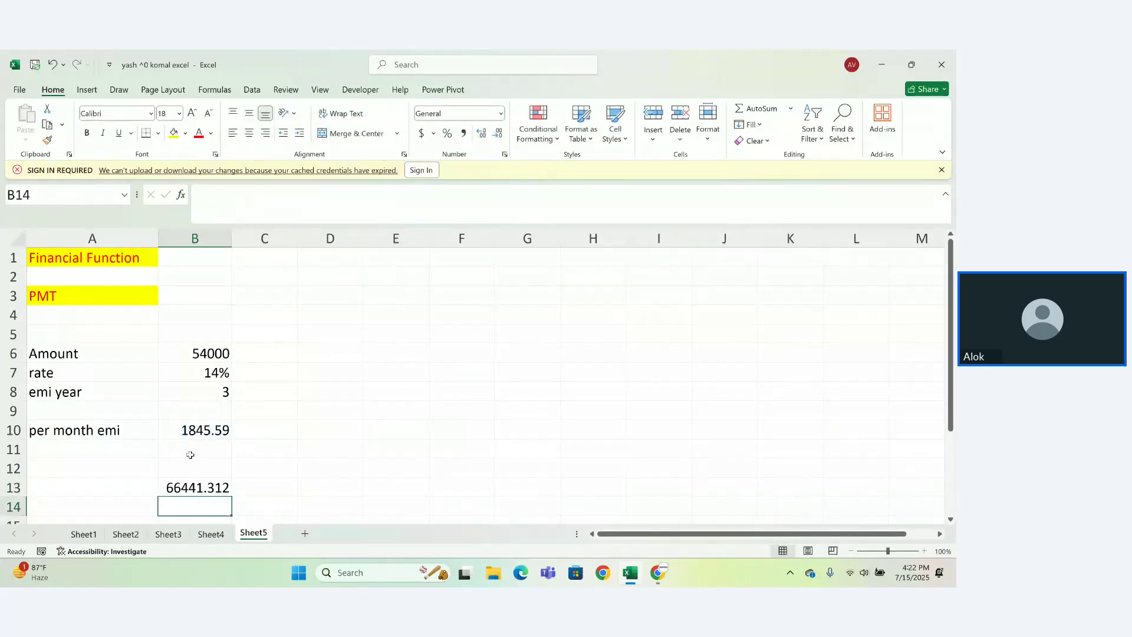
Clear the total repayment from B13 and the loan values and EMI result from B5:B12
click(183, 433)
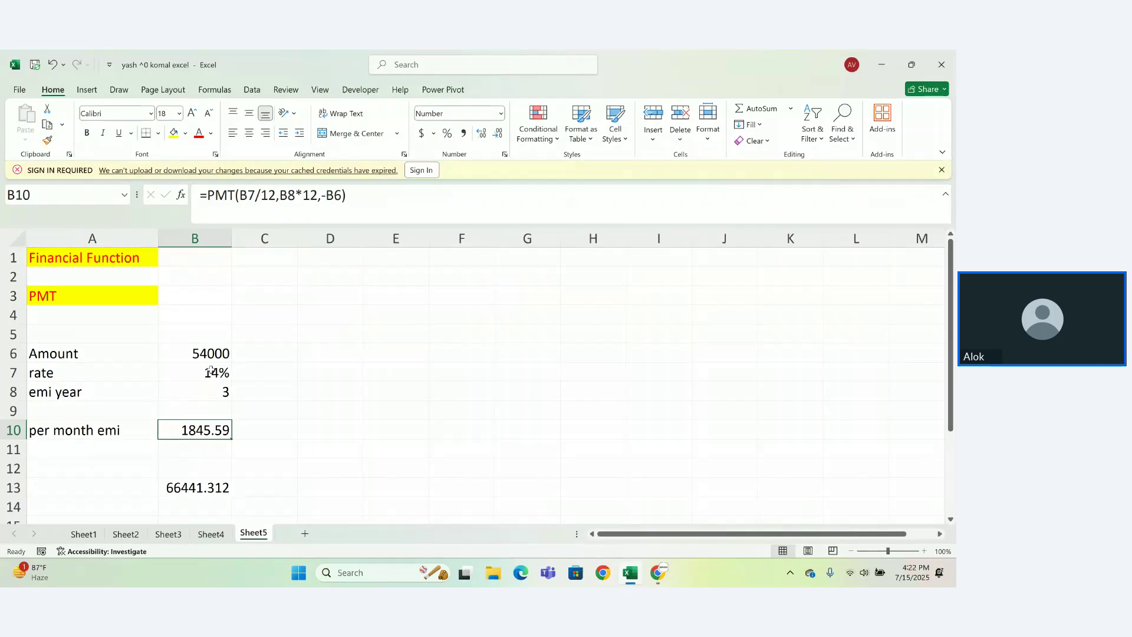
drag(164, 471, 208, 500)
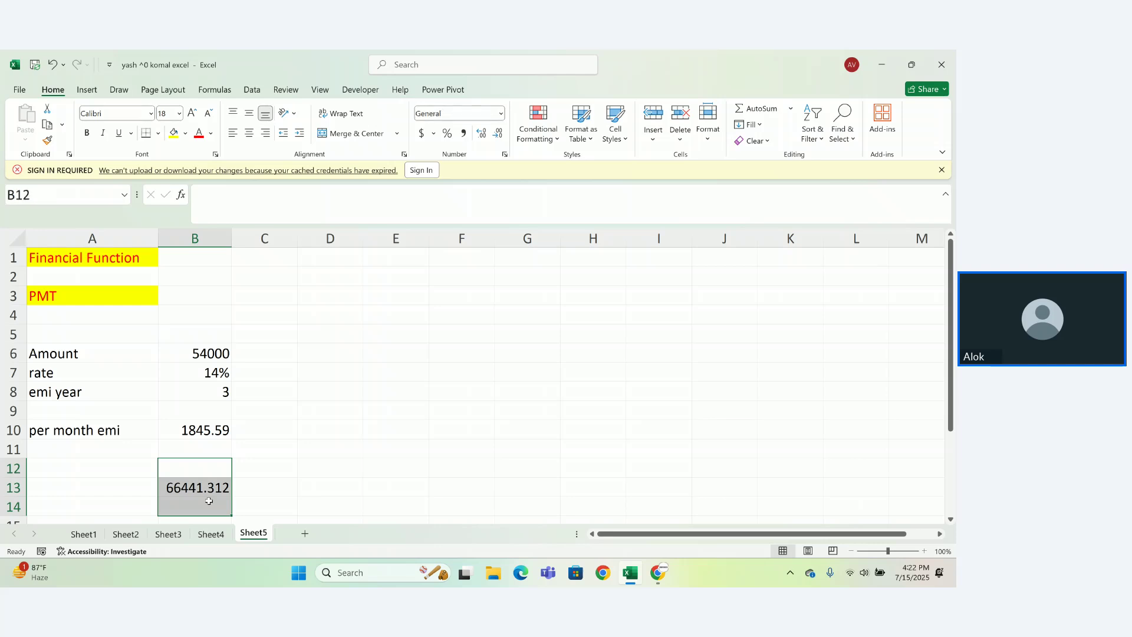
key(Delete)
click(254, 481)
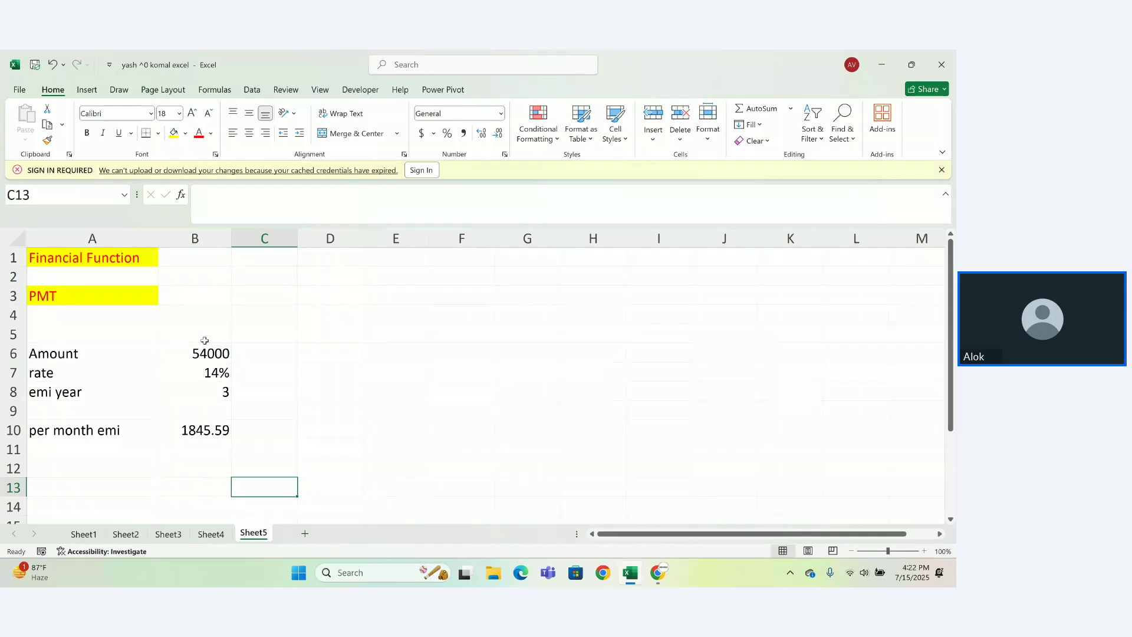
drag(204, 340, 197, 467)
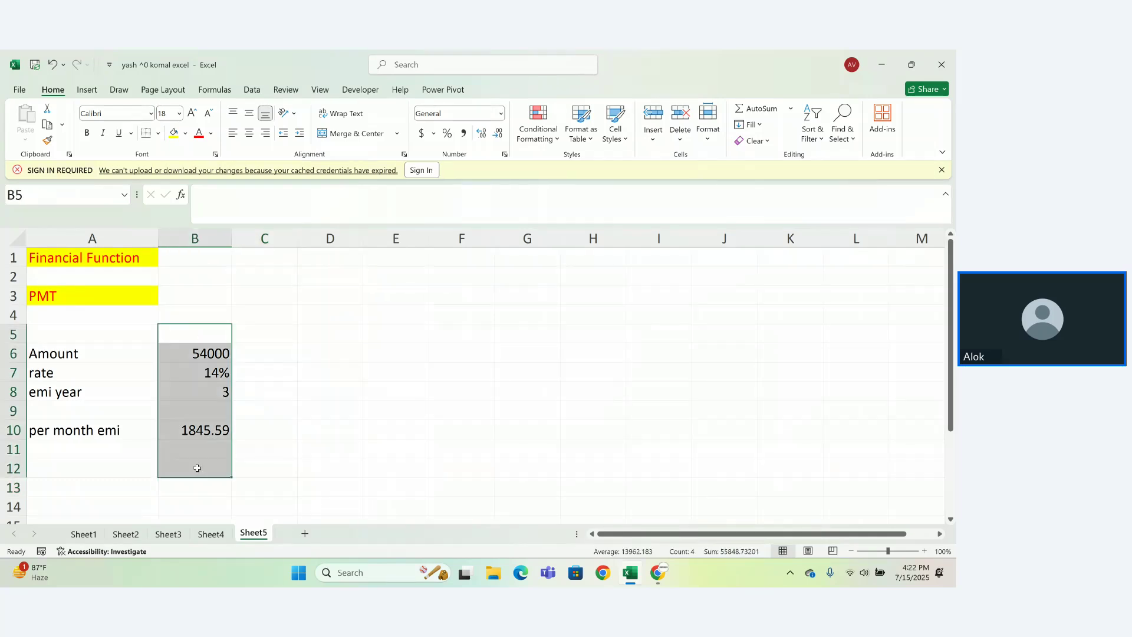
key(Delete)
Enter 23000 as the loan amount in B6 and format the cell as Number
click(191, 358)
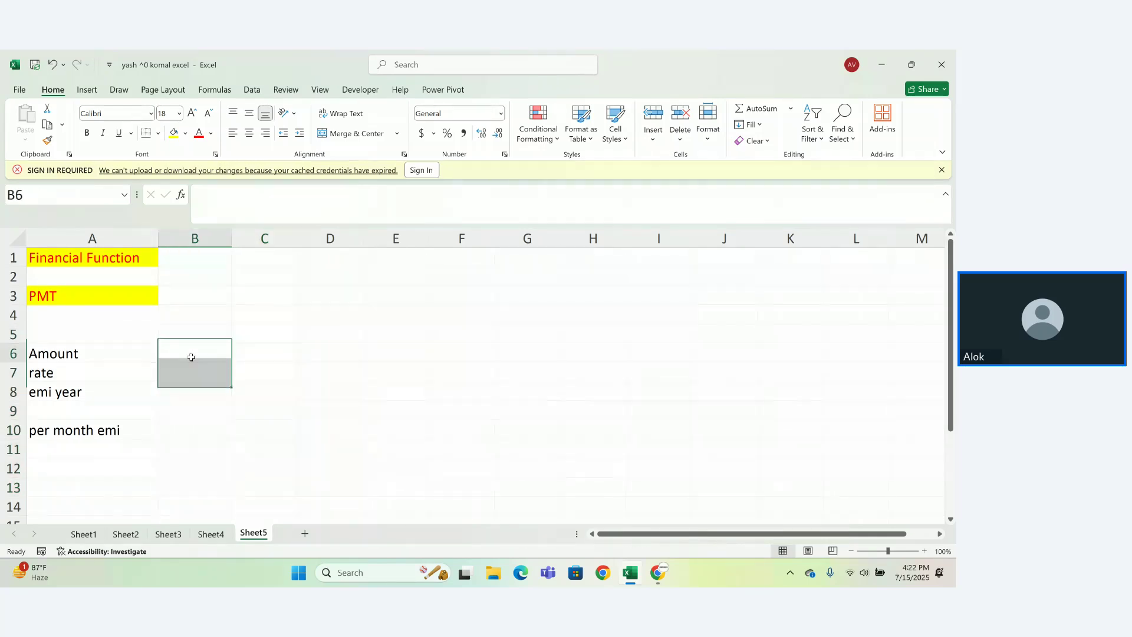
text(23000)
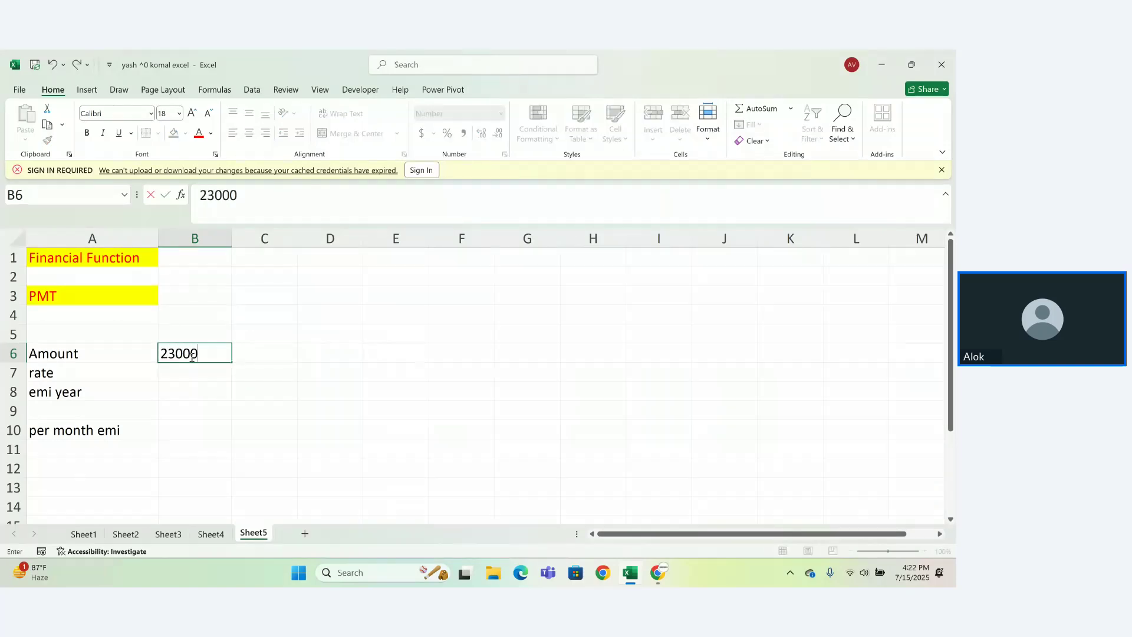
key(Return)
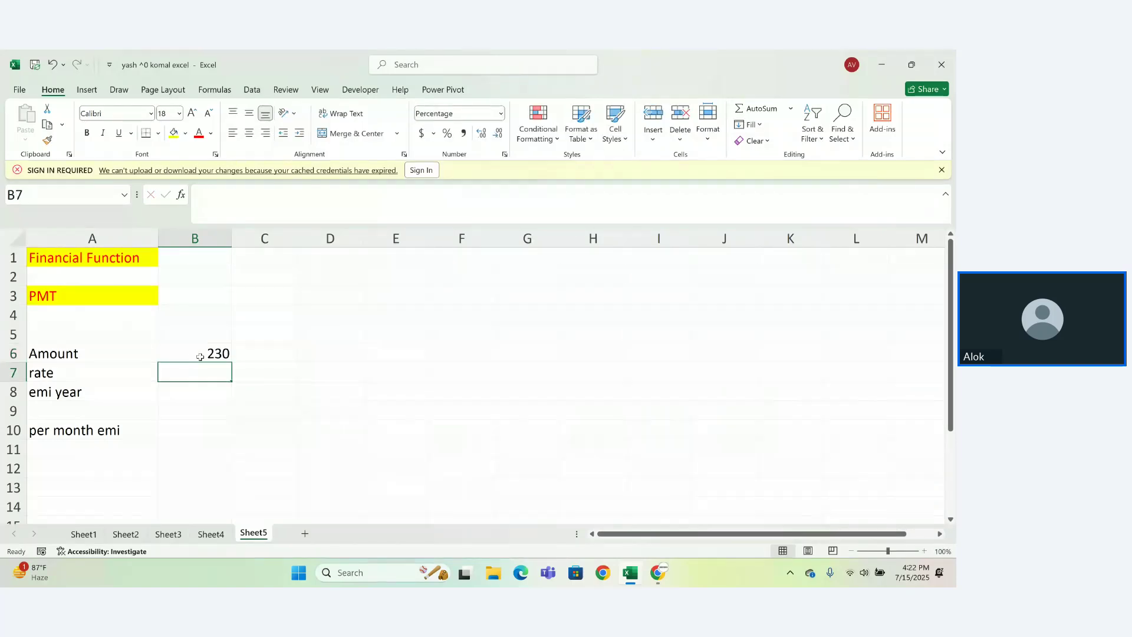
click(194, 355)
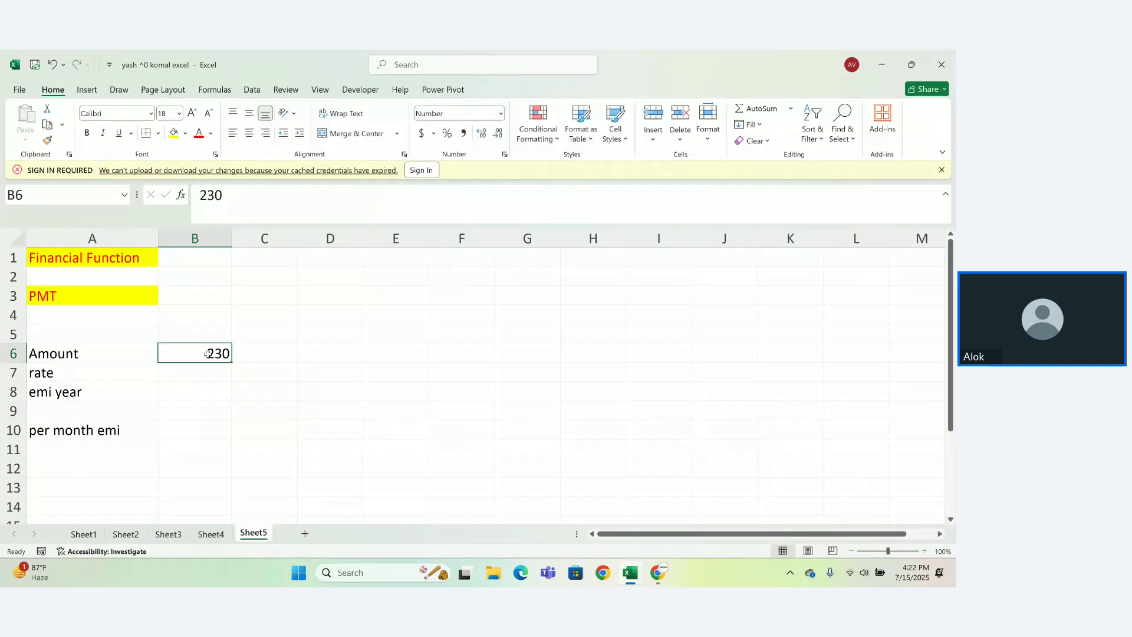
click(501, 113)
click(451, 151)
Insert 345 into the amount in B6 and reduce its display to zero decimal places
double_click(211, 351)
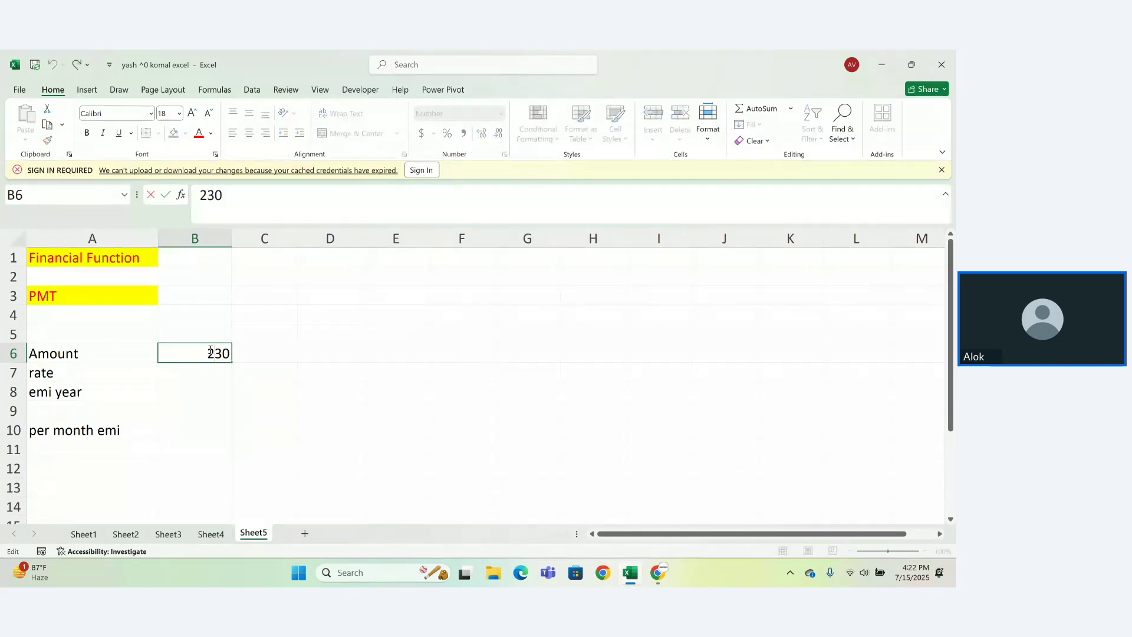
text(345)
key(Return)
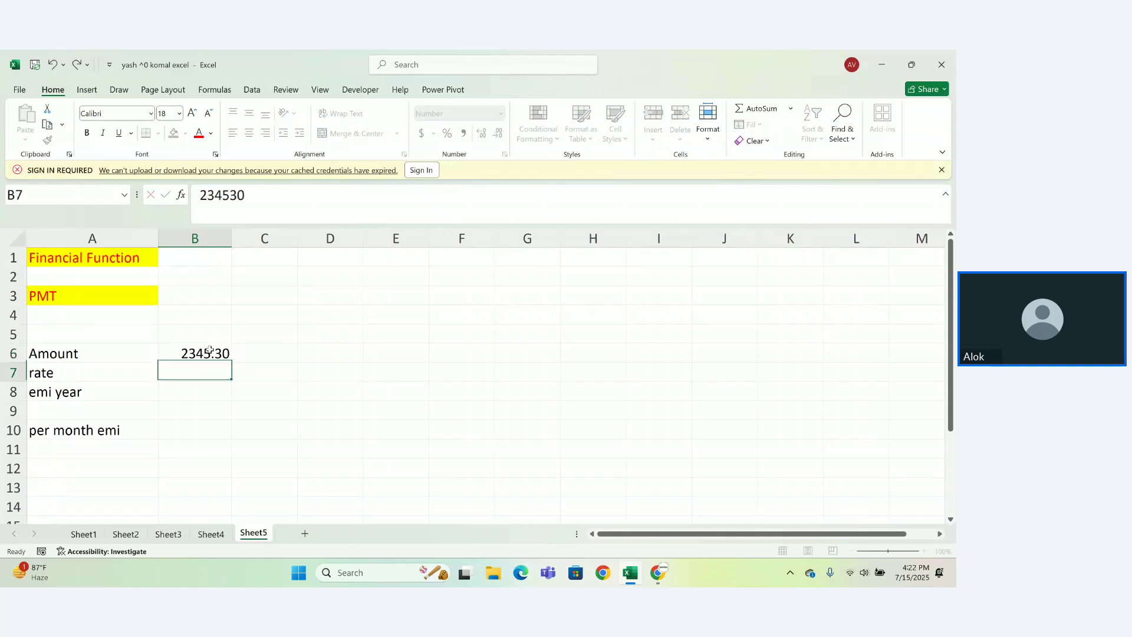
click(215, 352)
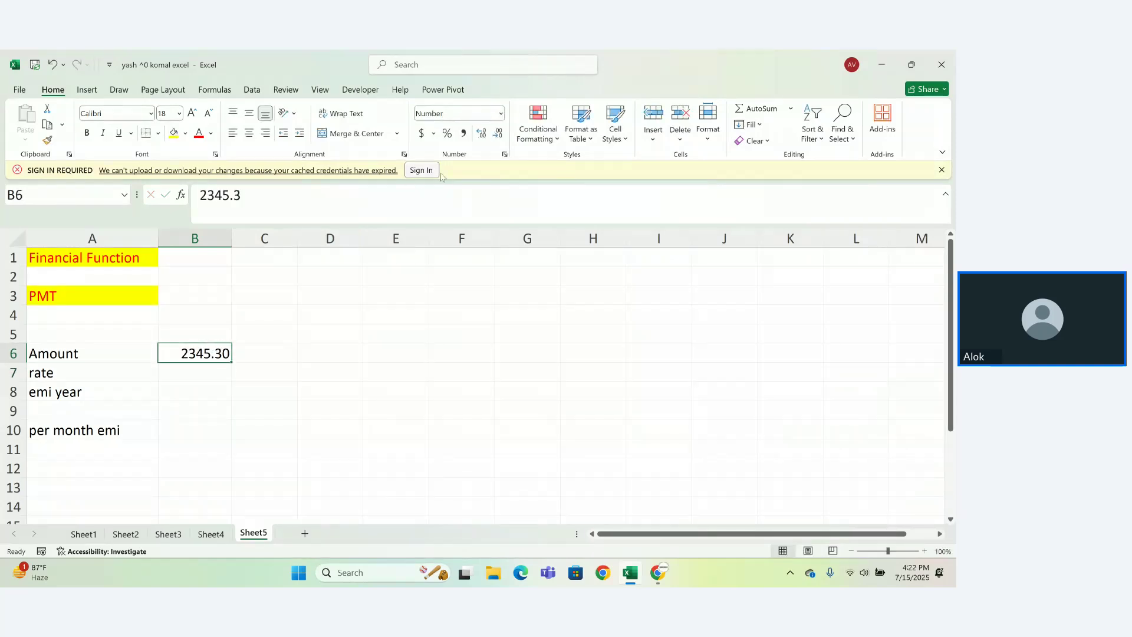
click(497, 134)
click(497, 133)
key(Return)
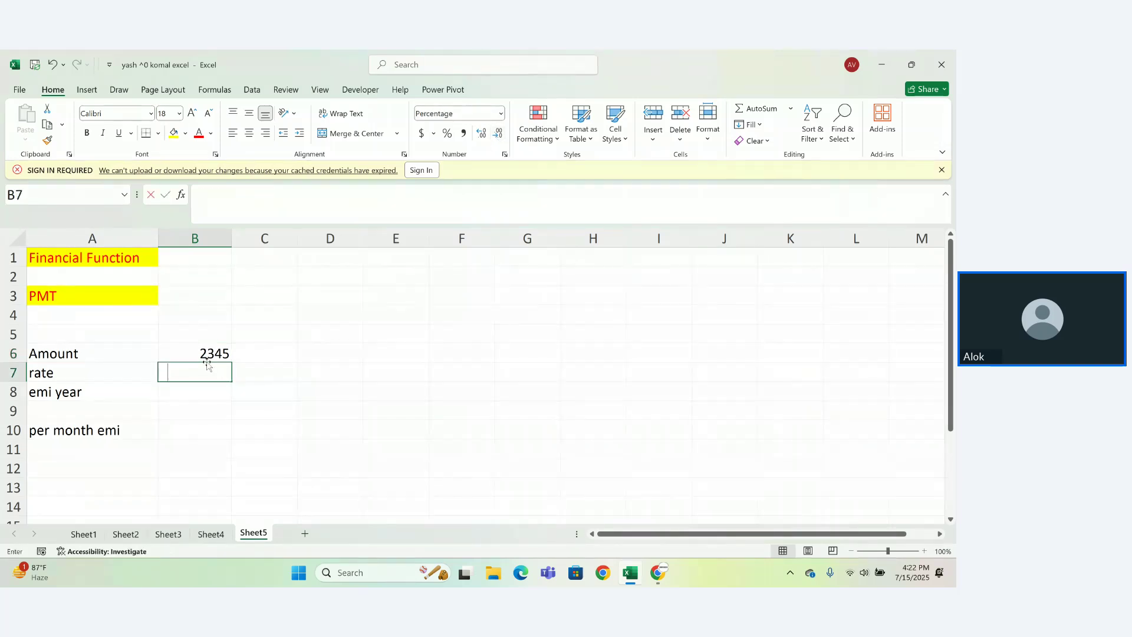
Enter 4% as the rate in B7 and 0.08 as the emi year in B8
text(4)
key(Return)
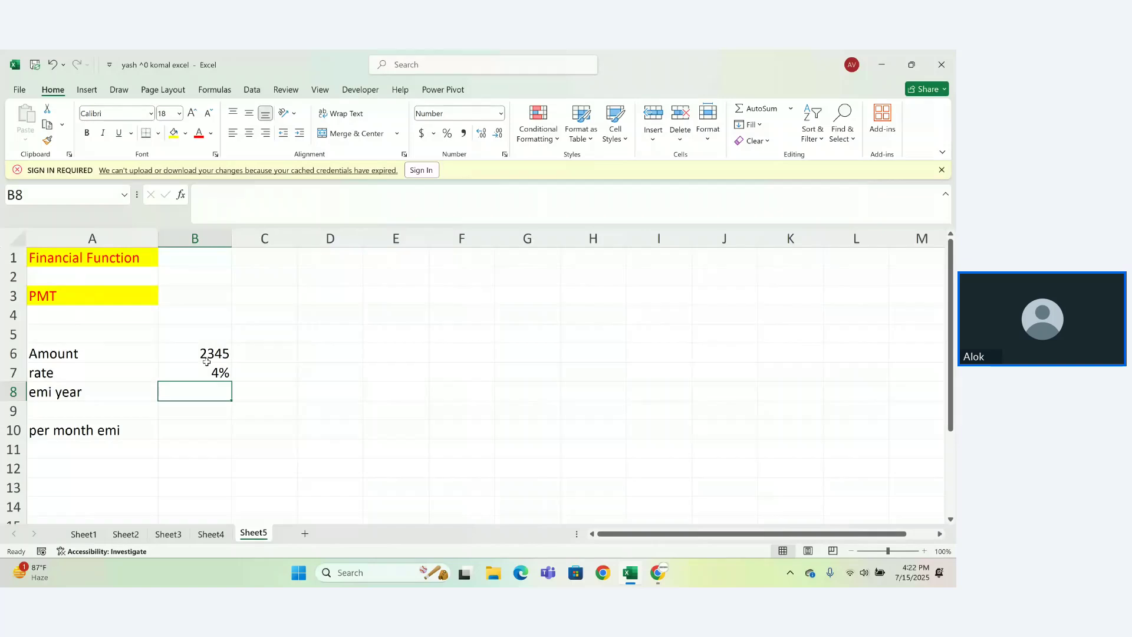
text(0)
key(Return)
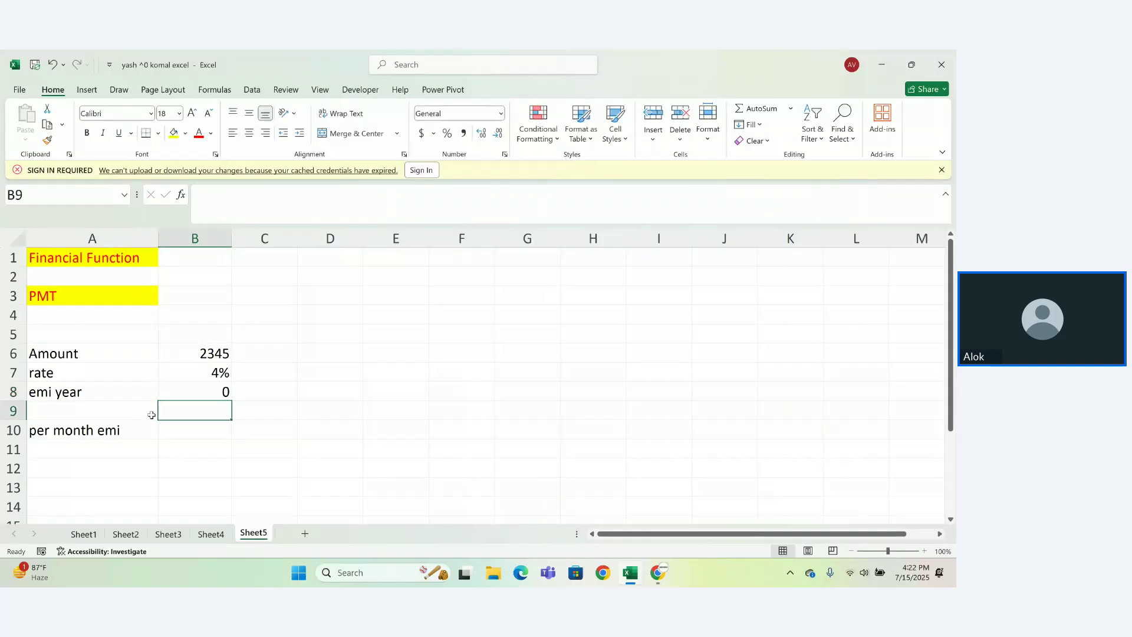
Format the emi year in B8 as Number
click(222, 392)
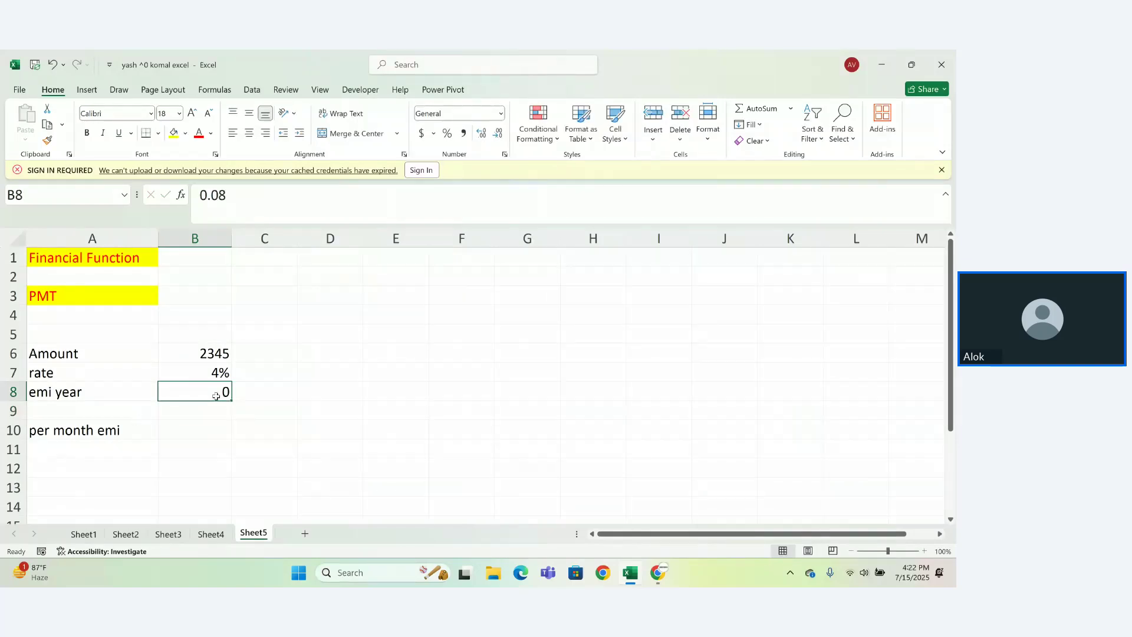
click(501, 112)
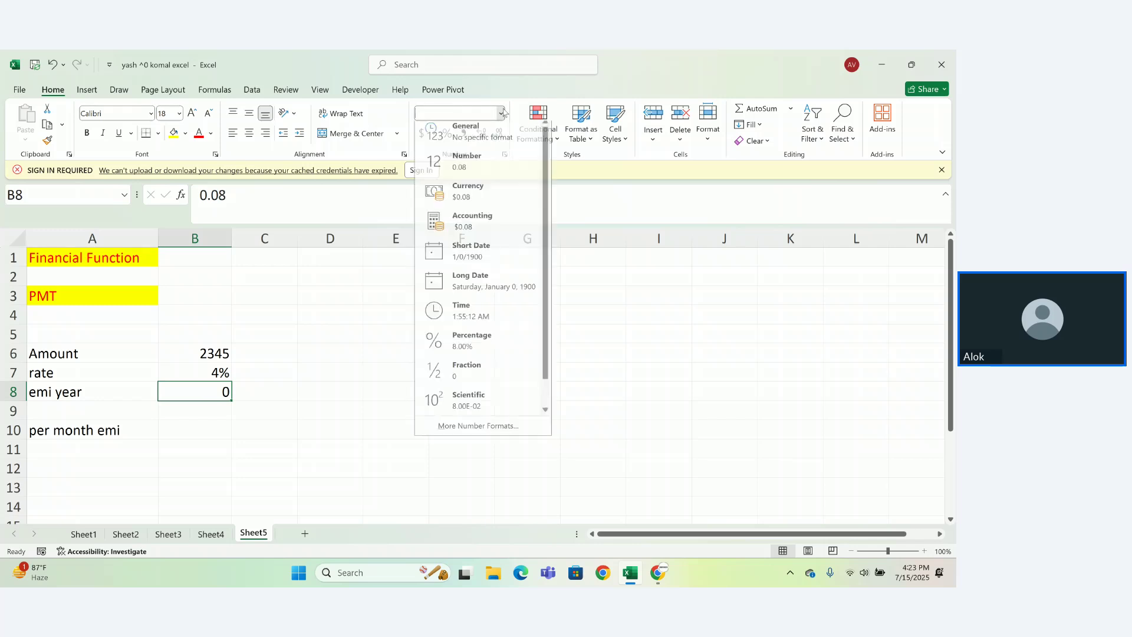
click(478, 169)
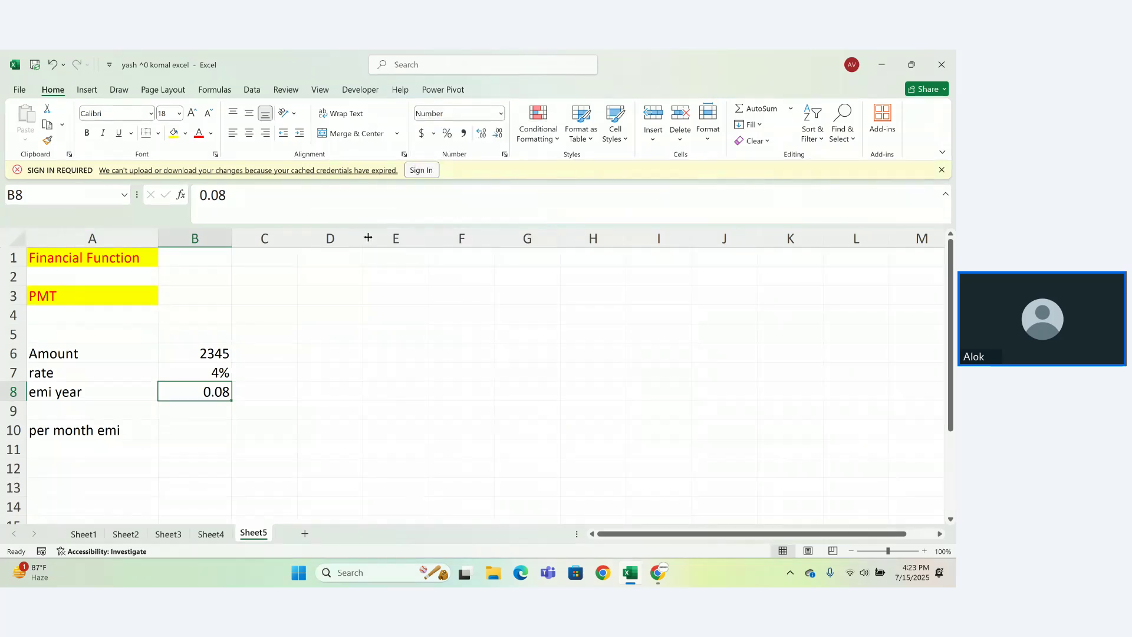
key(Return)
Apply the custom number format 0 to the emi year in B8
click(220, 390)
click(501, 113)
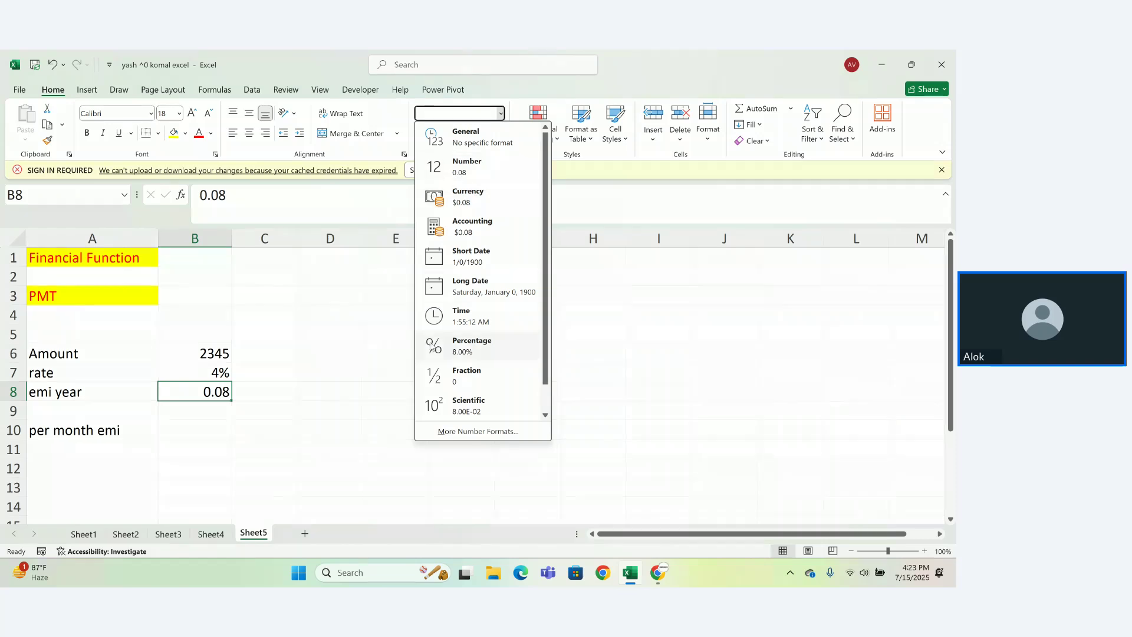
click(472, 431)
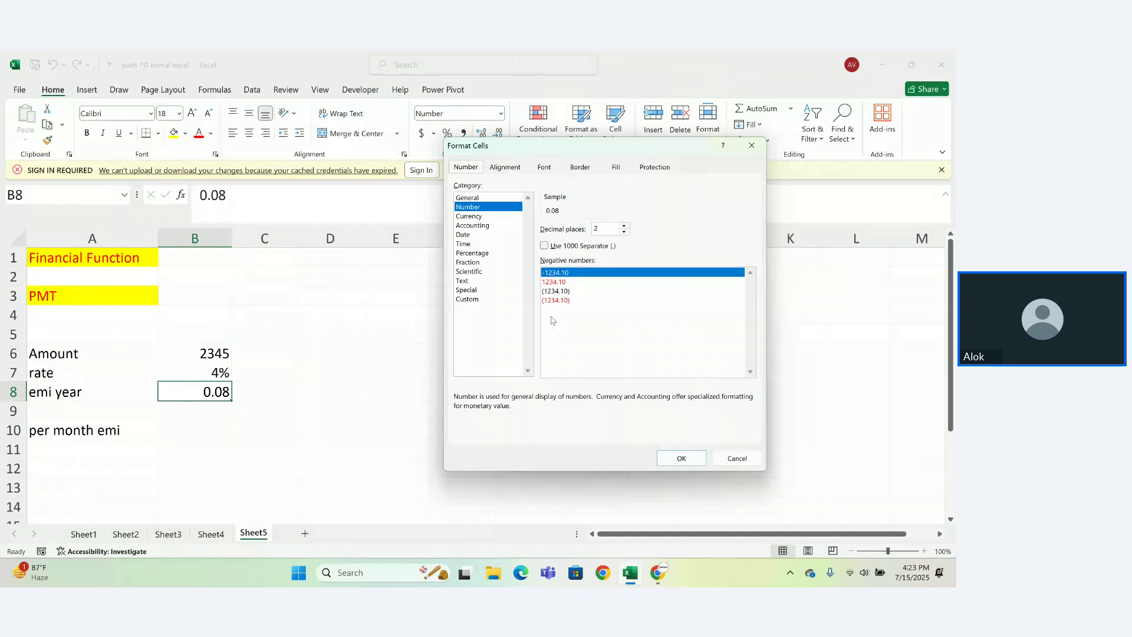
click(547, 249)
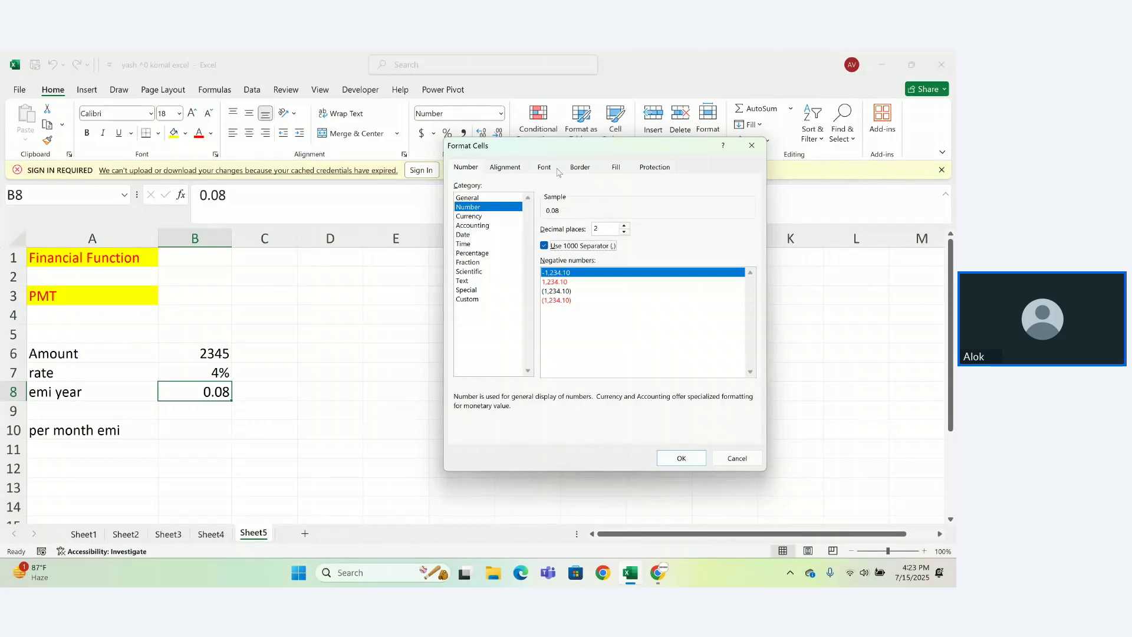
click(469, 198)
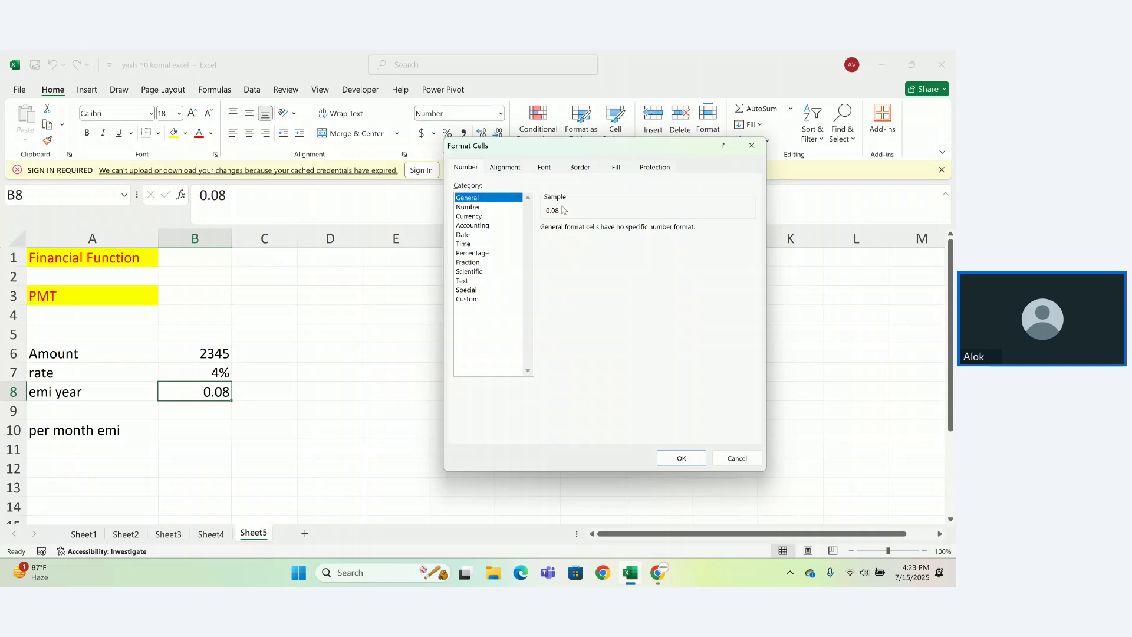
click(464, 300)
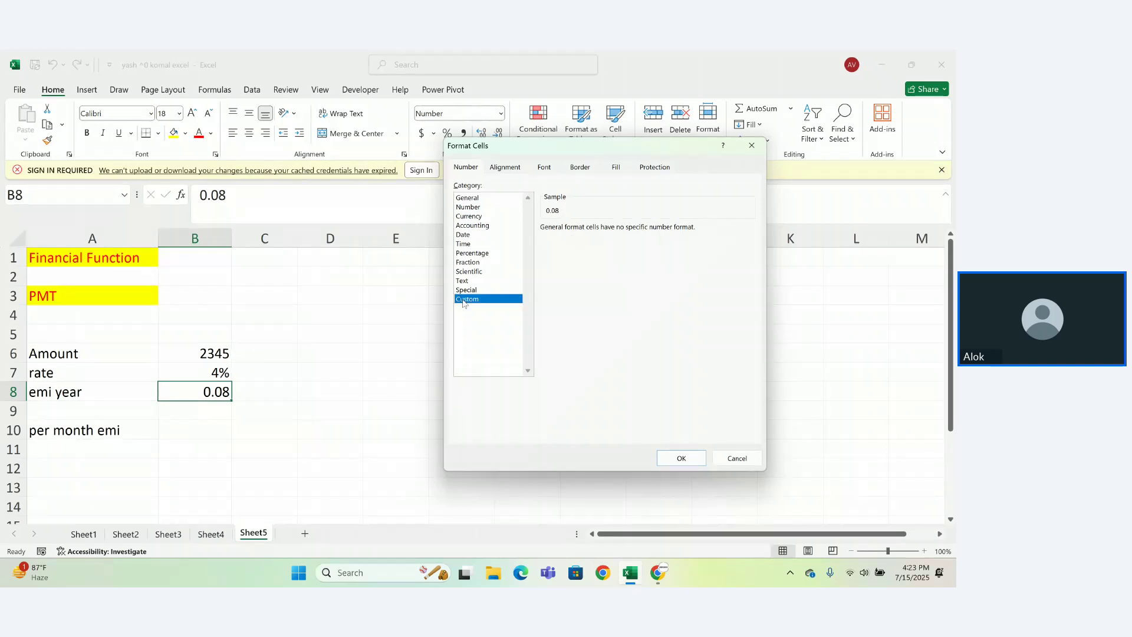
click(551, 263)
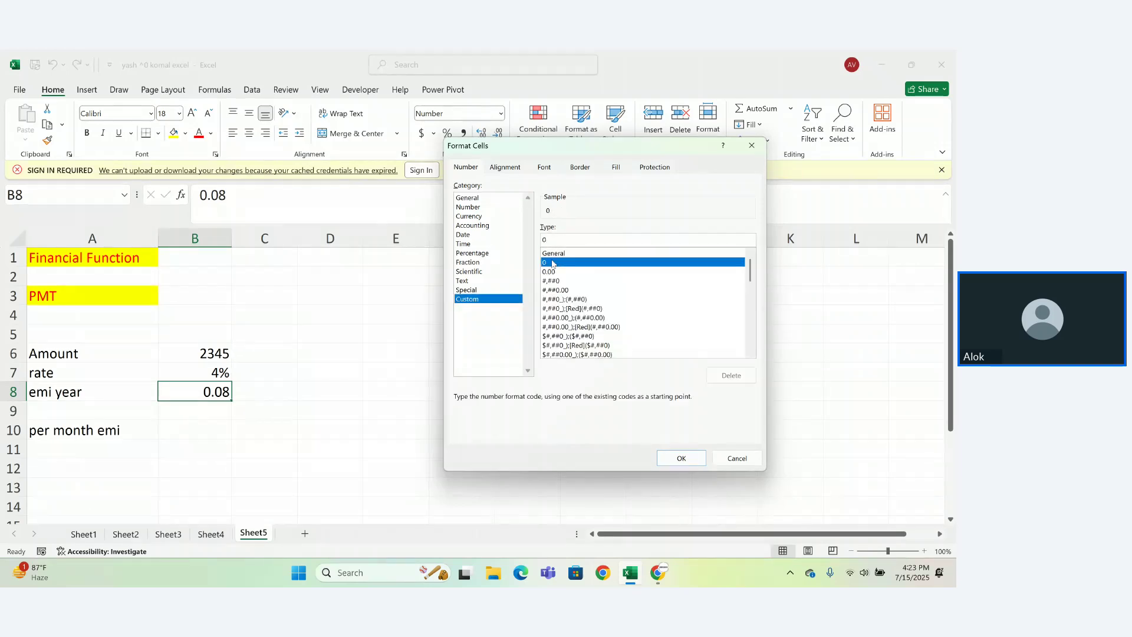
click(681, 459)
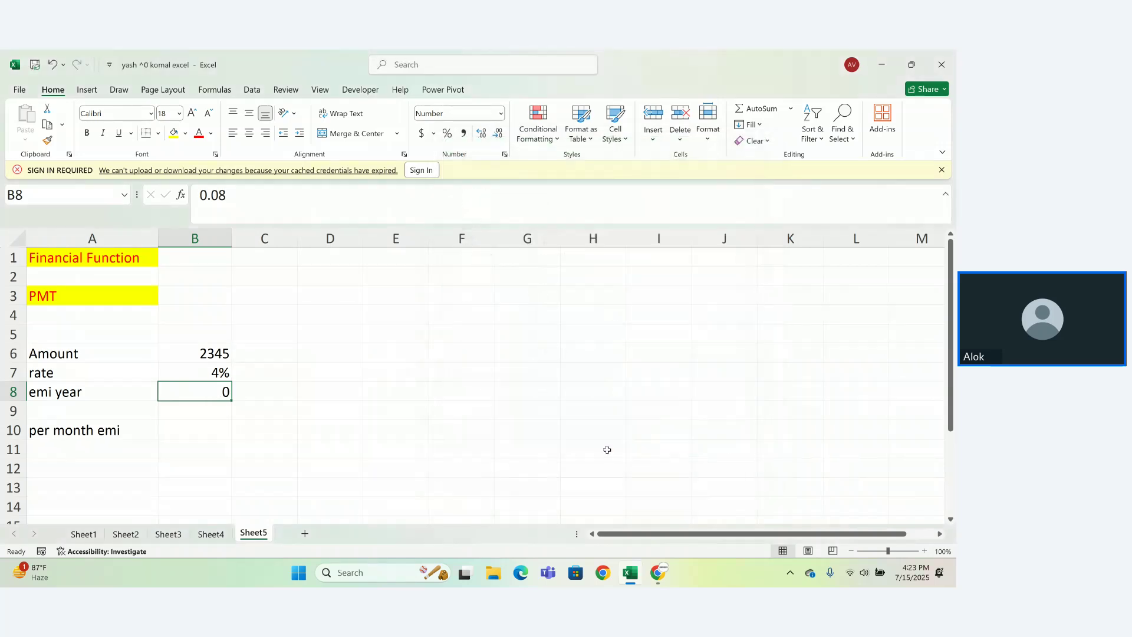
Try to change the emi year in B8 to 8 by editing its existing value
double_click(220, 397)
key(BackSpace)
key(BackSpace)
key(BackSpace)
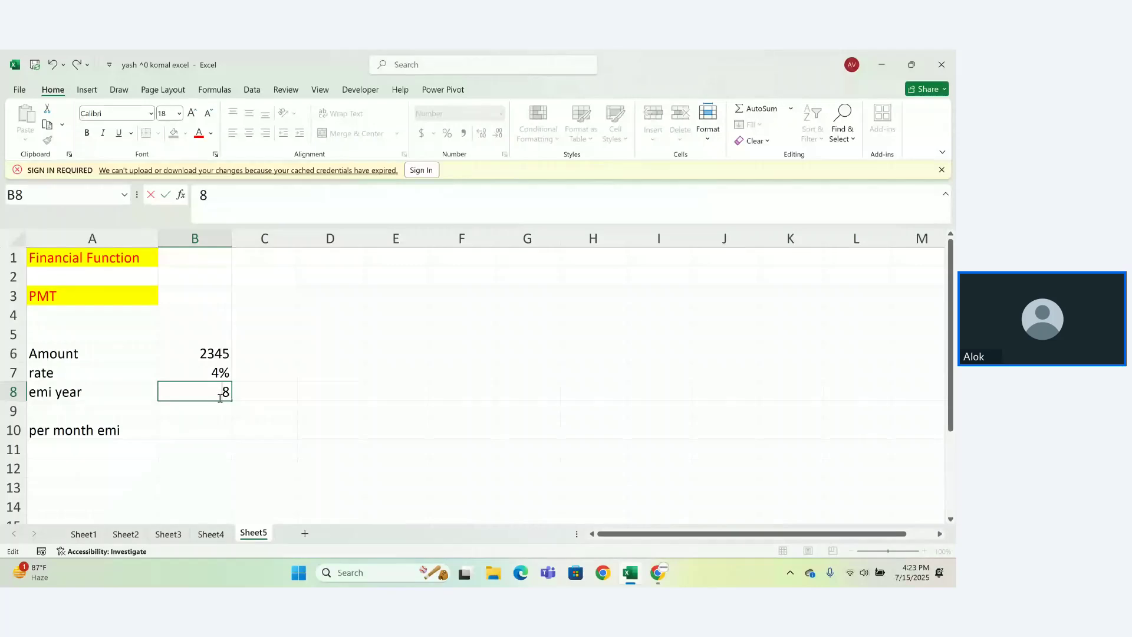
key(Return)
Replace the emi year in B8 with 9
click(220, 393)
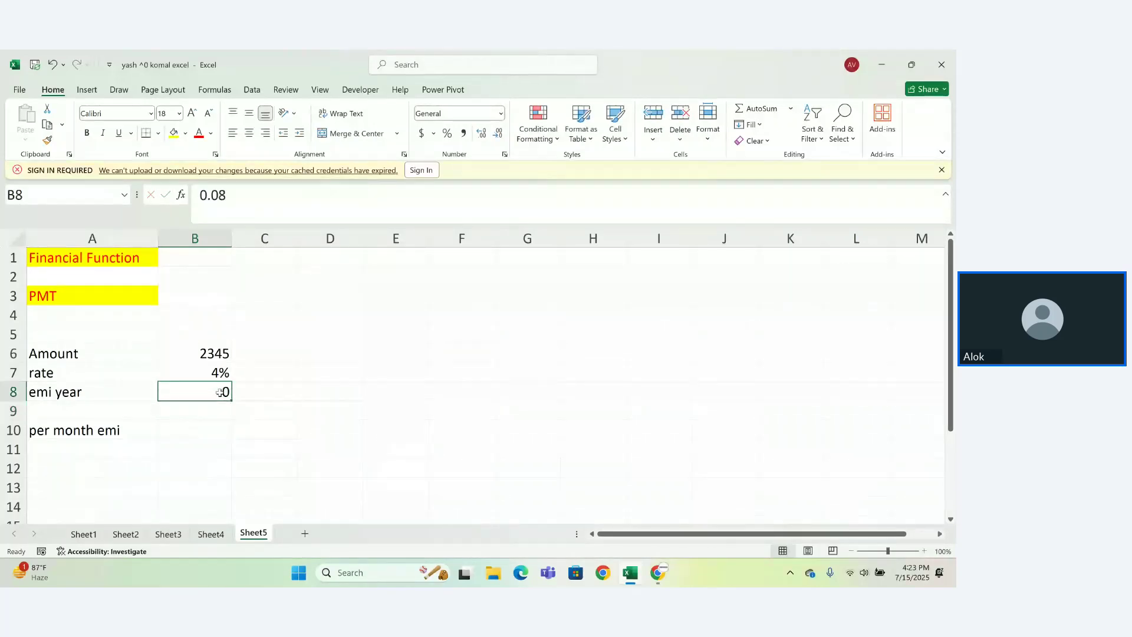
text(9)
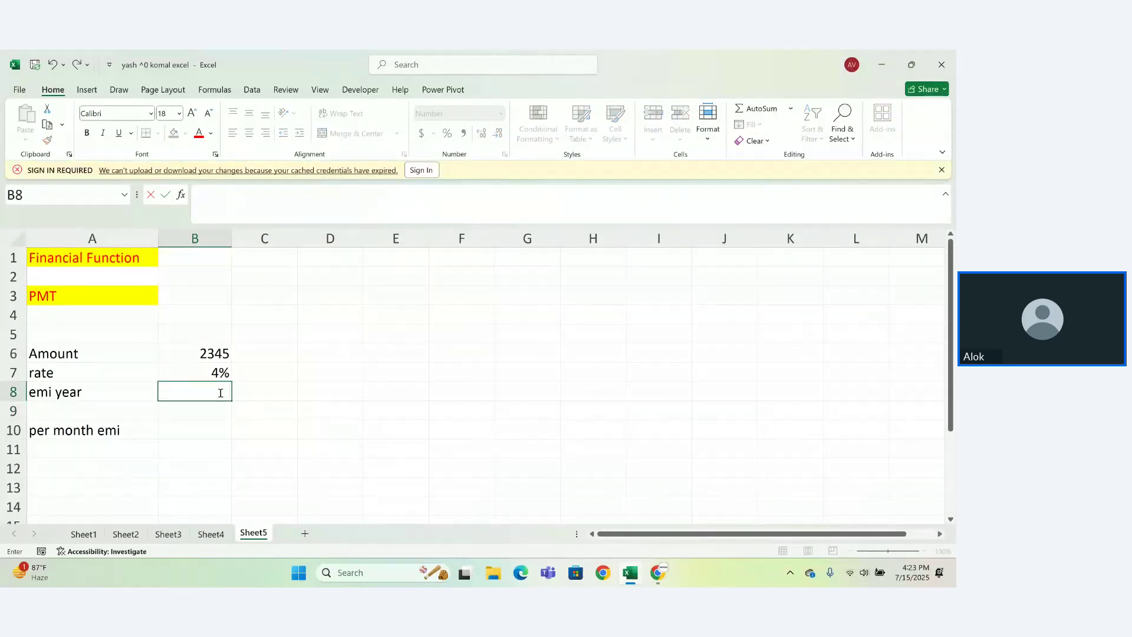
key(Return)
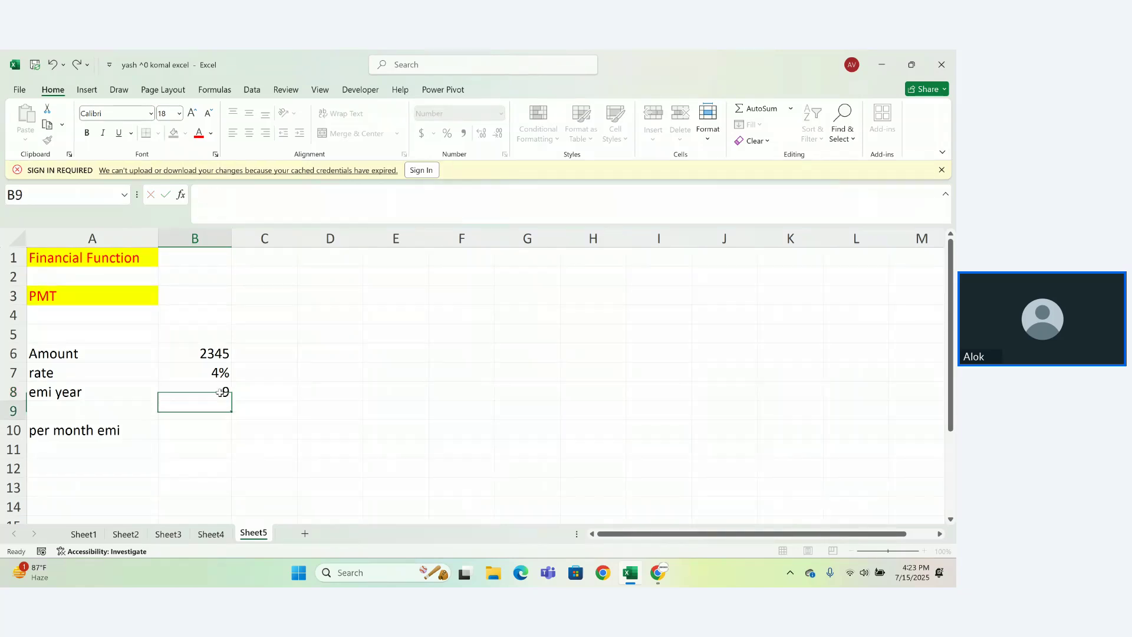
Calculate the per month emi in B10 with the formula =PMT(B7/12,B8,-B6)
click(190, 432)
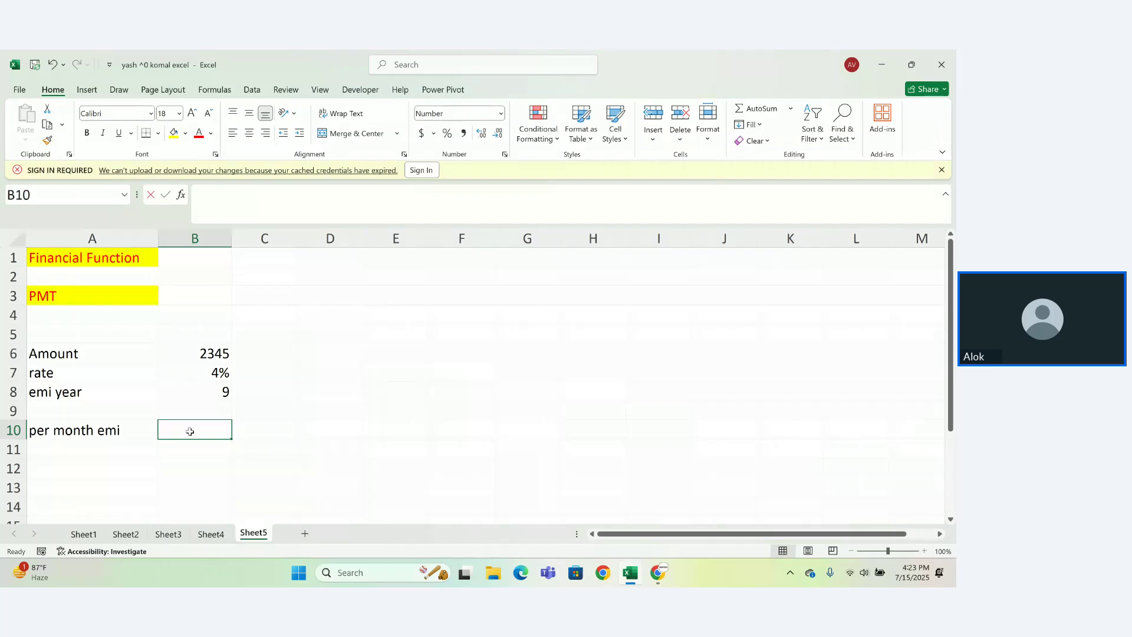
text(=PMT()
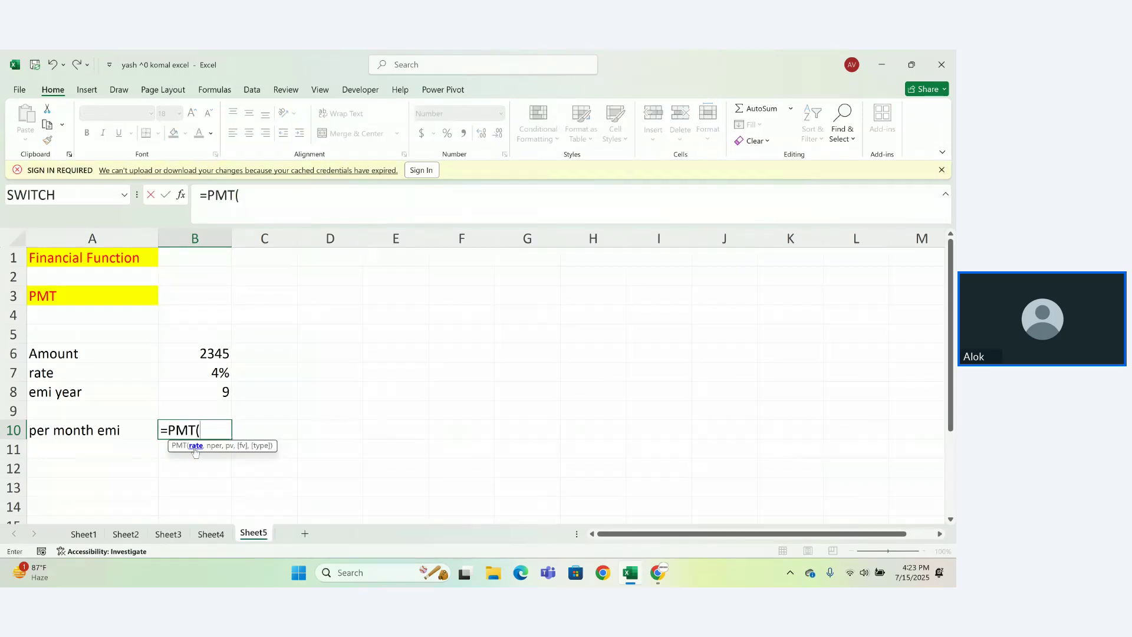
click(208, 373)
text(/12,)
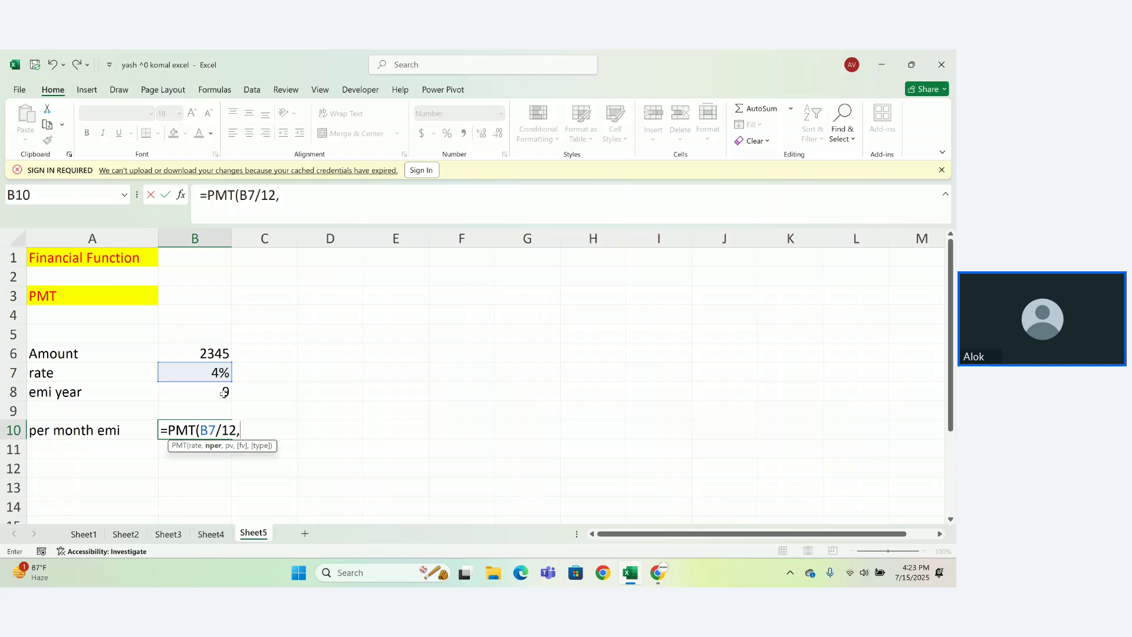
click(224, 392)
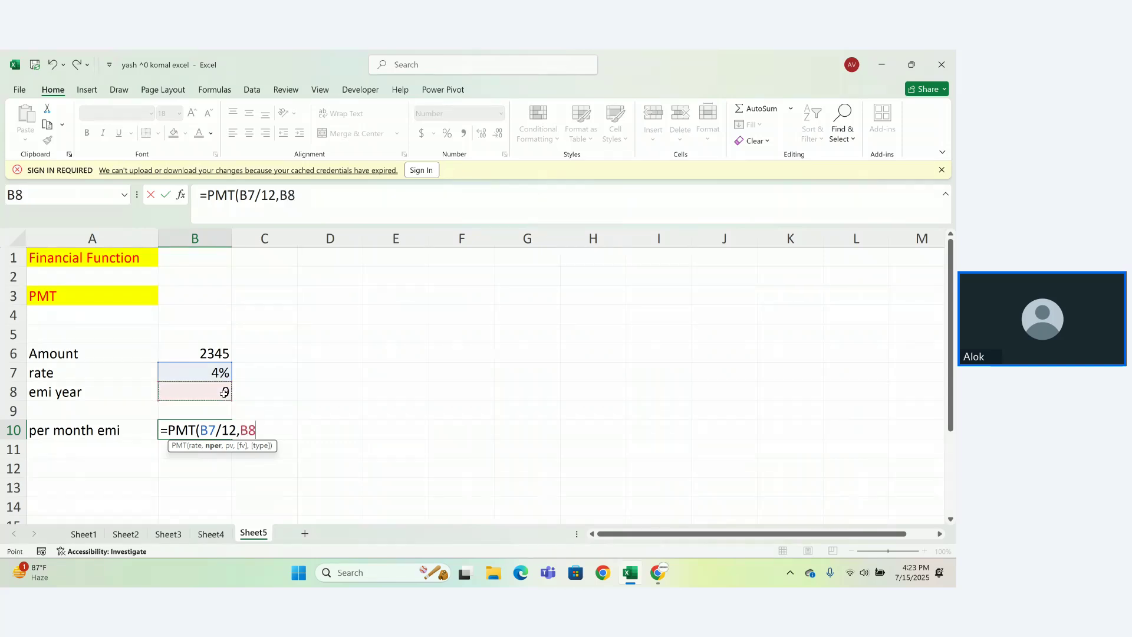
text(,-)
click(210, 353)
text(0)
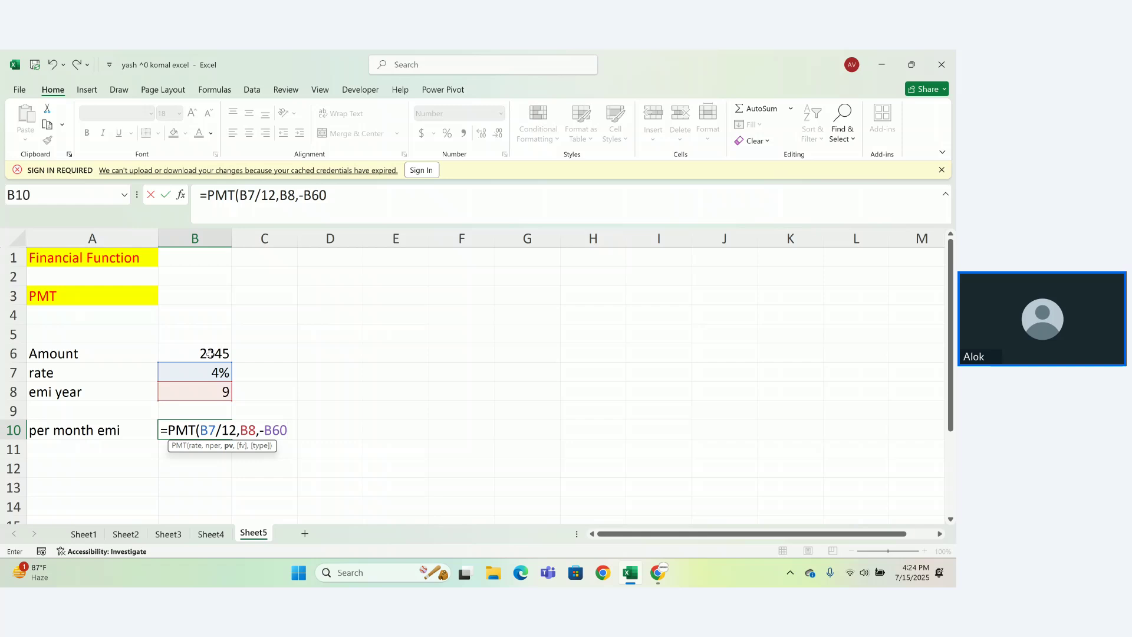
key(BackSpace)
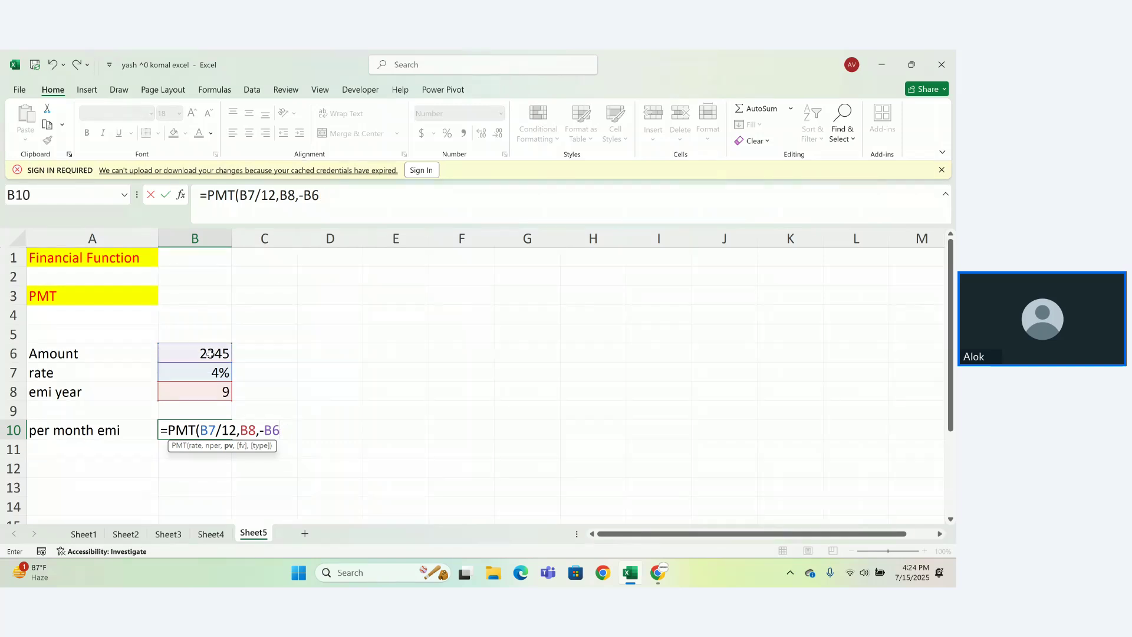
text())
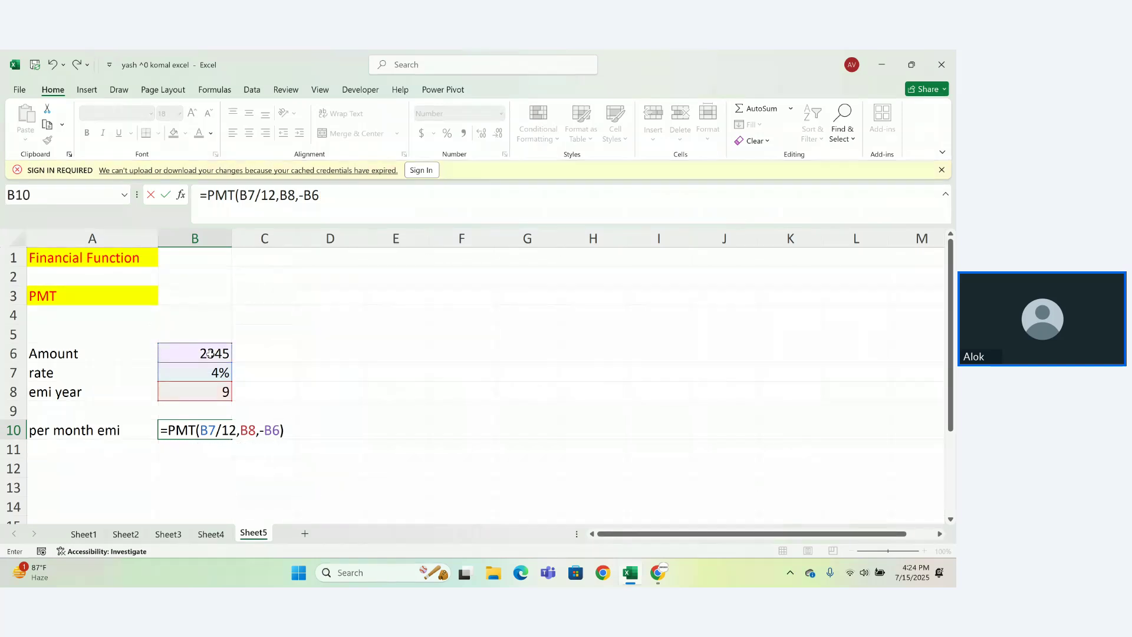
key(Return)
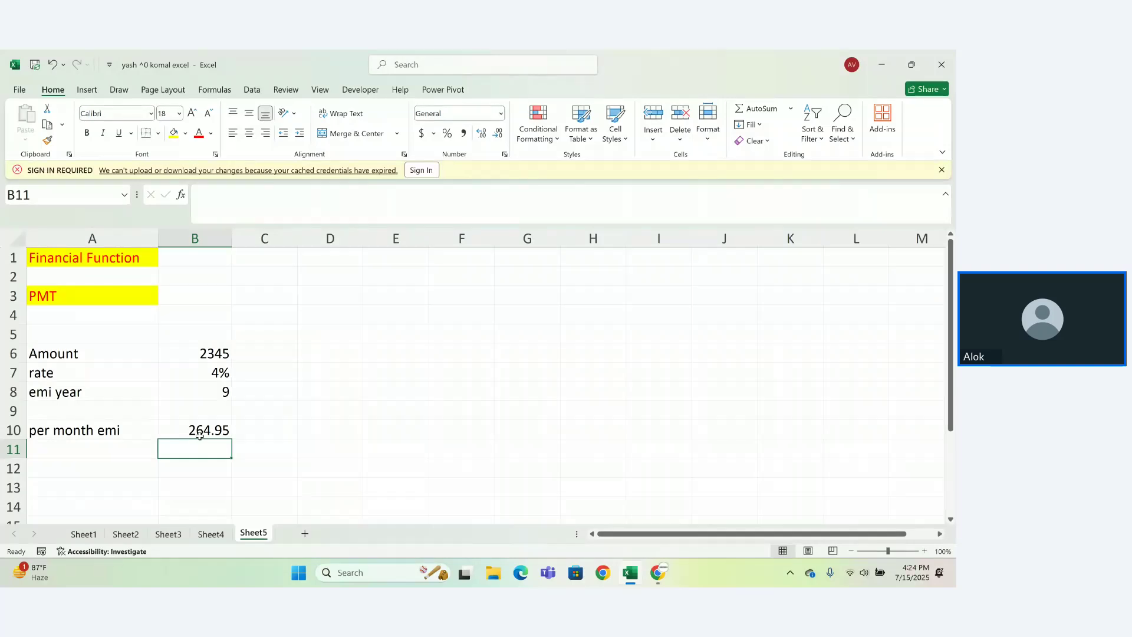
Multiply the per month emi by the emi year in B11 with the formula =B10*B8
text(=)
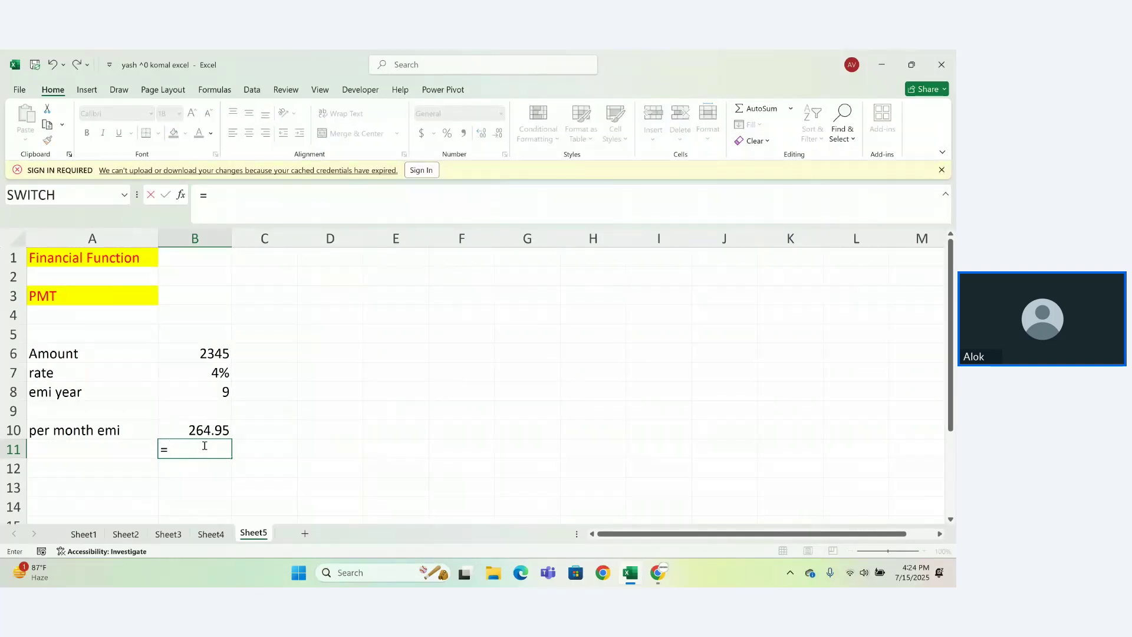
click(206, 431)
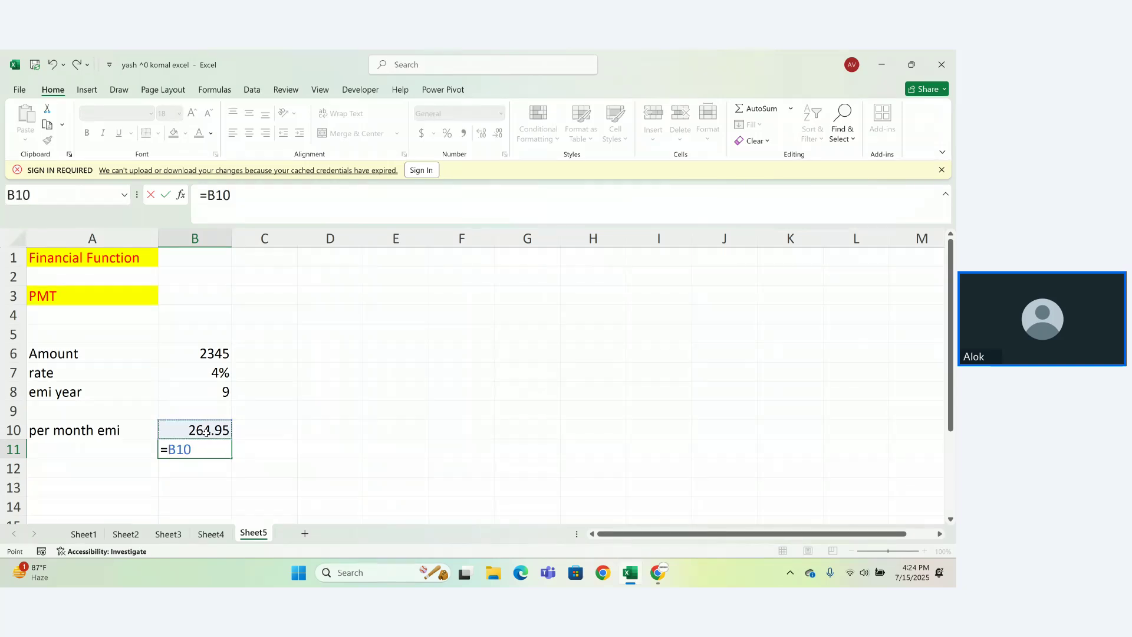
text(*)
click(213, 395)
key(Return)
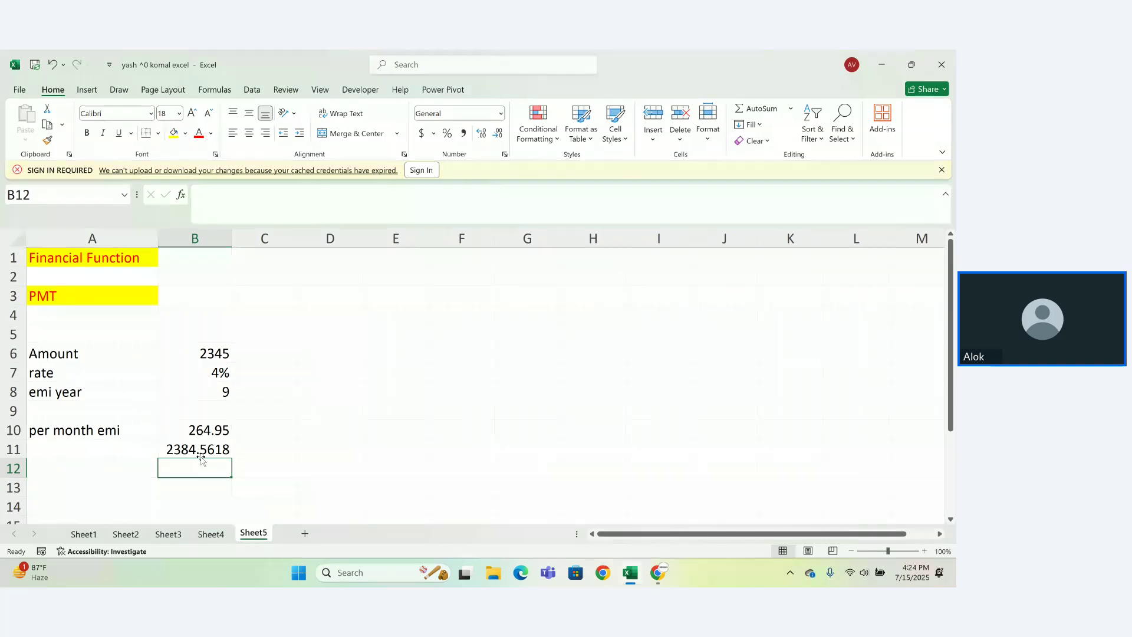
Clear the multiplication result from row 11 by deleting the contents of A11:C11
drag(155, 450, 255, 450)
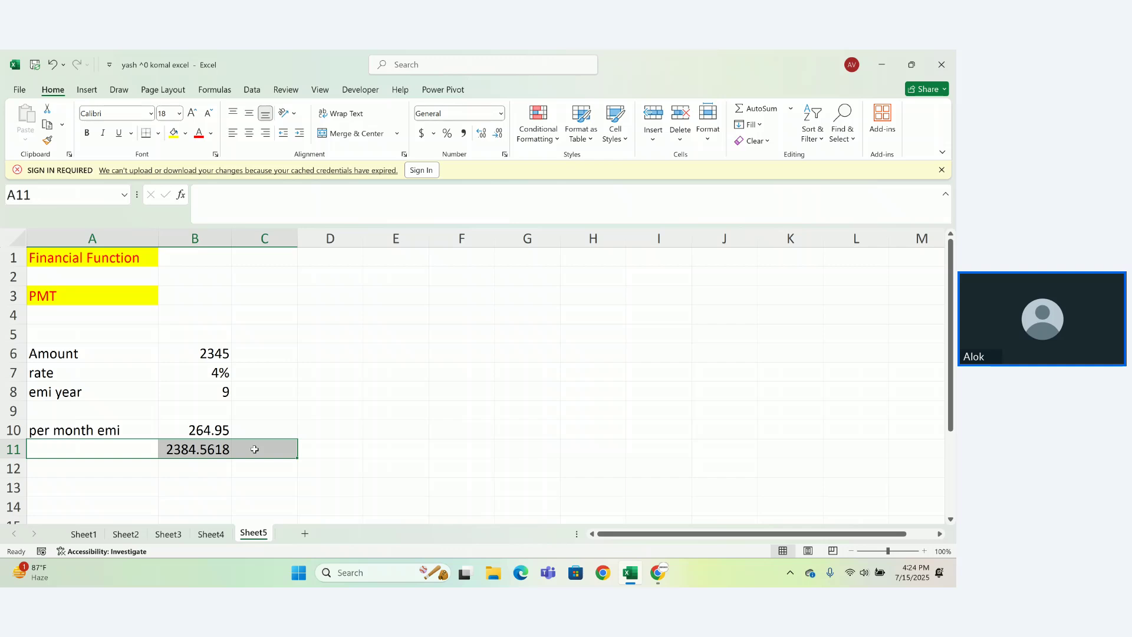
key(Delete)
click(239, 484)
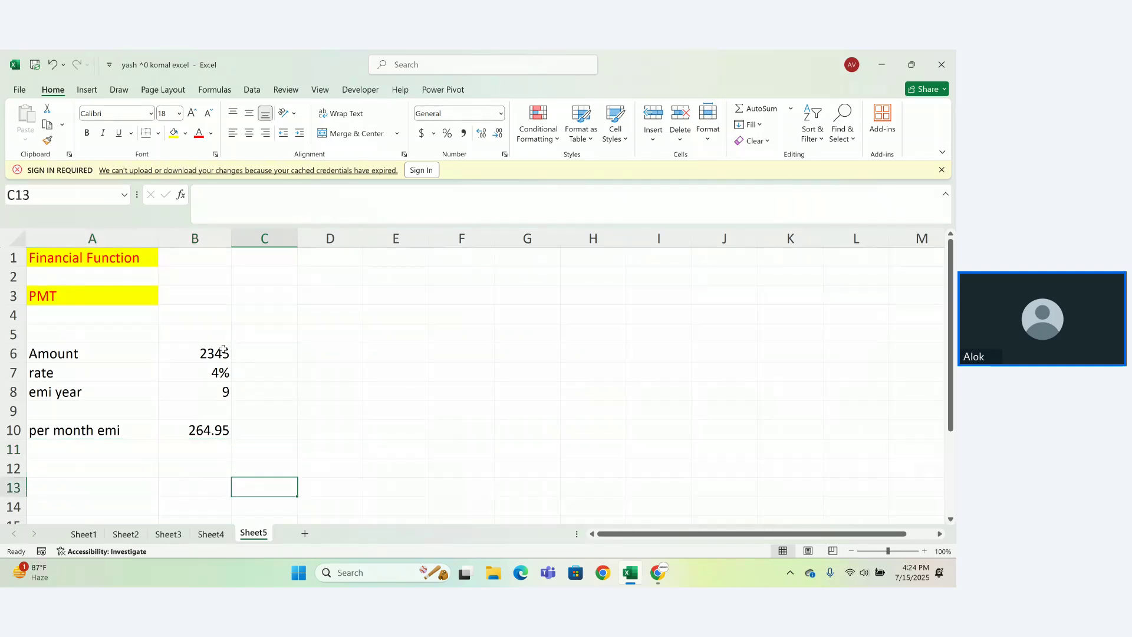
Start a new example below the EMI table with the label PURCHASE in A14 and 75000 in B14
click(254, 351)
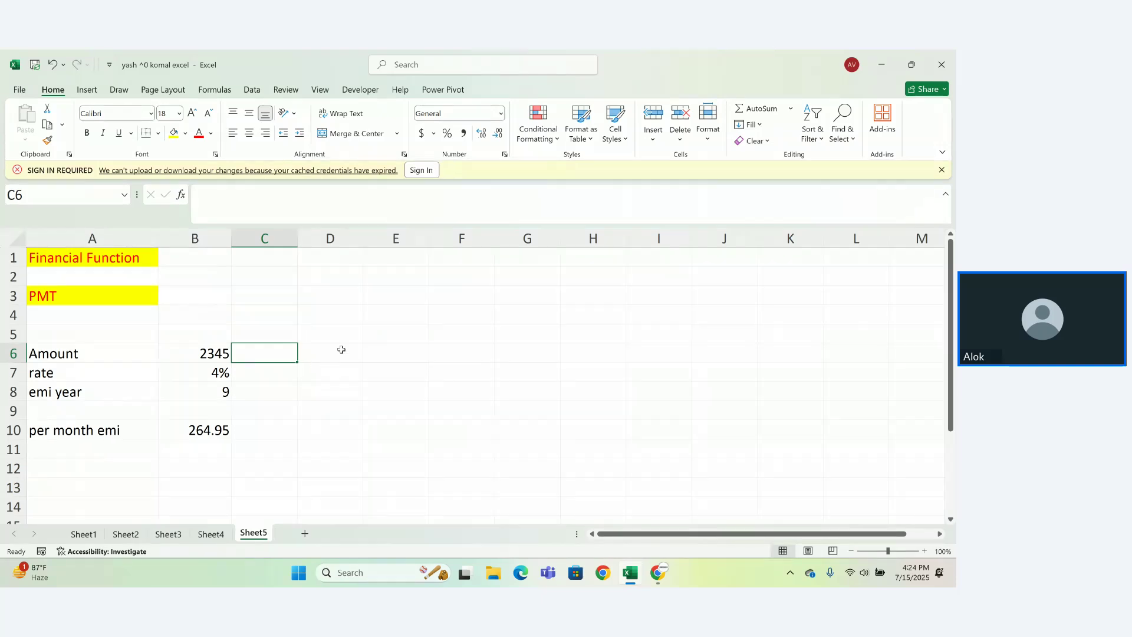
key(Down)
key(Down)
key(Down)
key(Down)
key(Down)
key(Down)
key(Down)
key(Down)
key(Down)
key(Down)
key(Down)
key(Down)
key(Down)
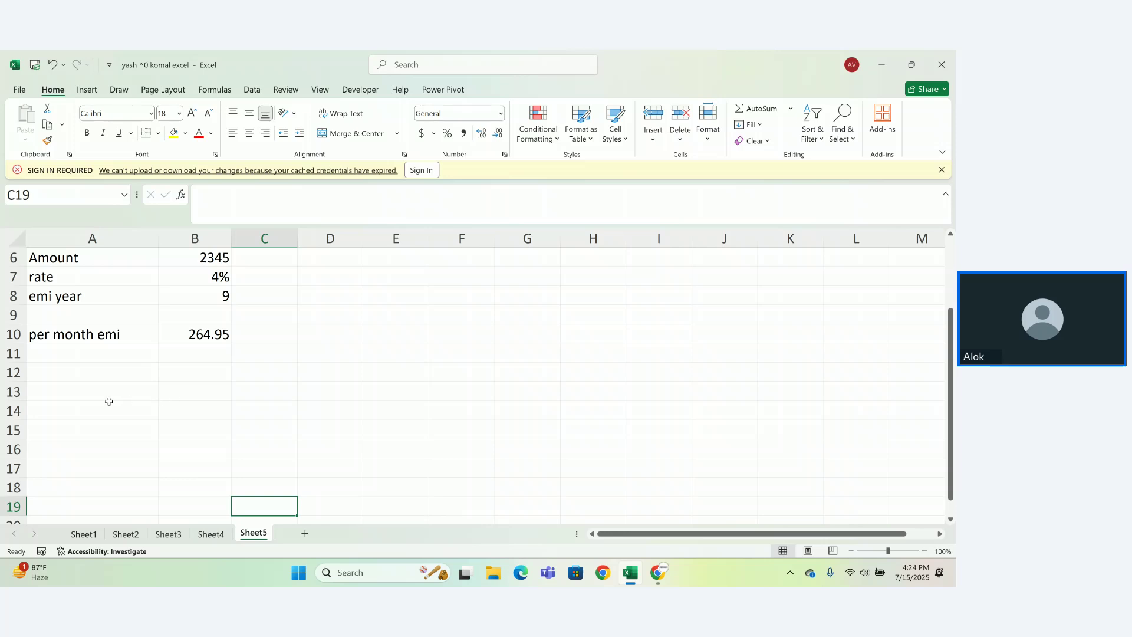
click(75, 413)
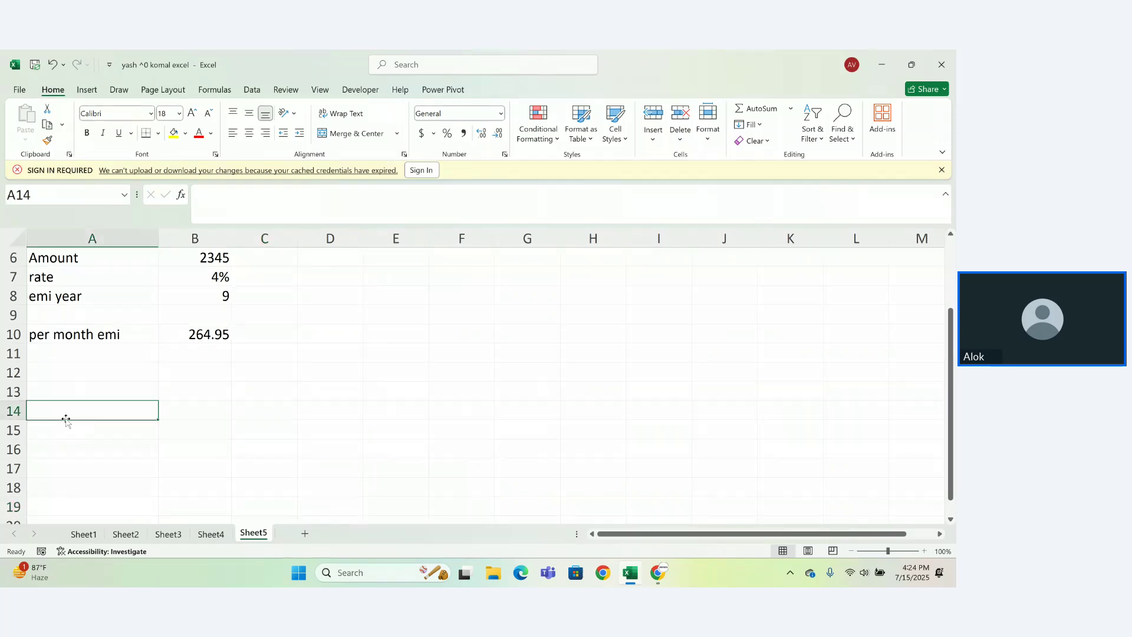
text(PURCHASE)
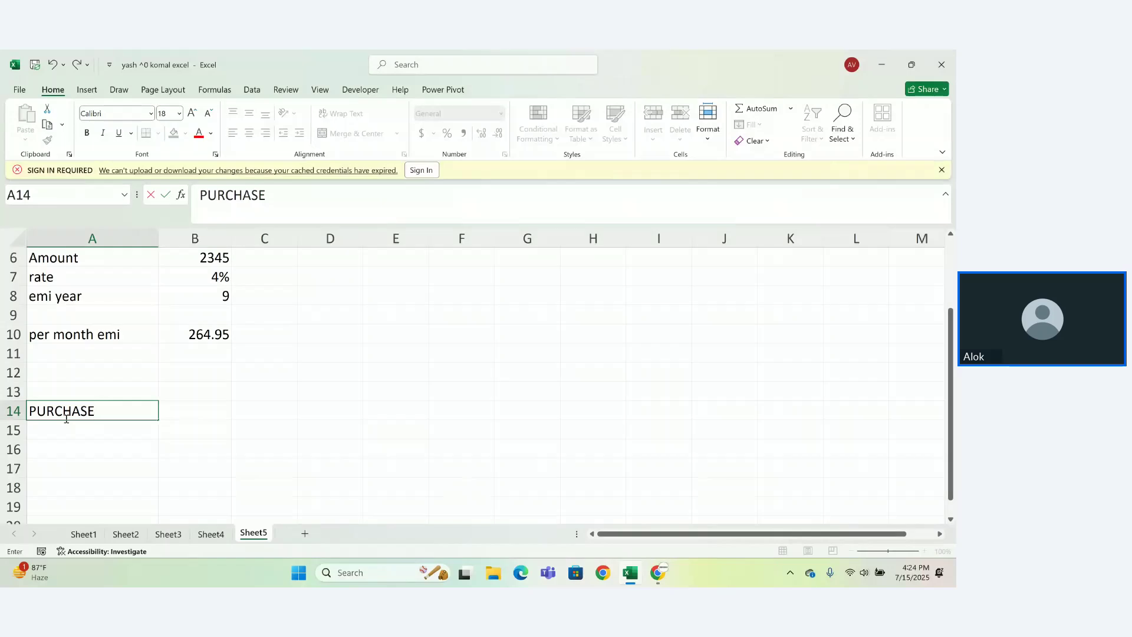
key(Tab)
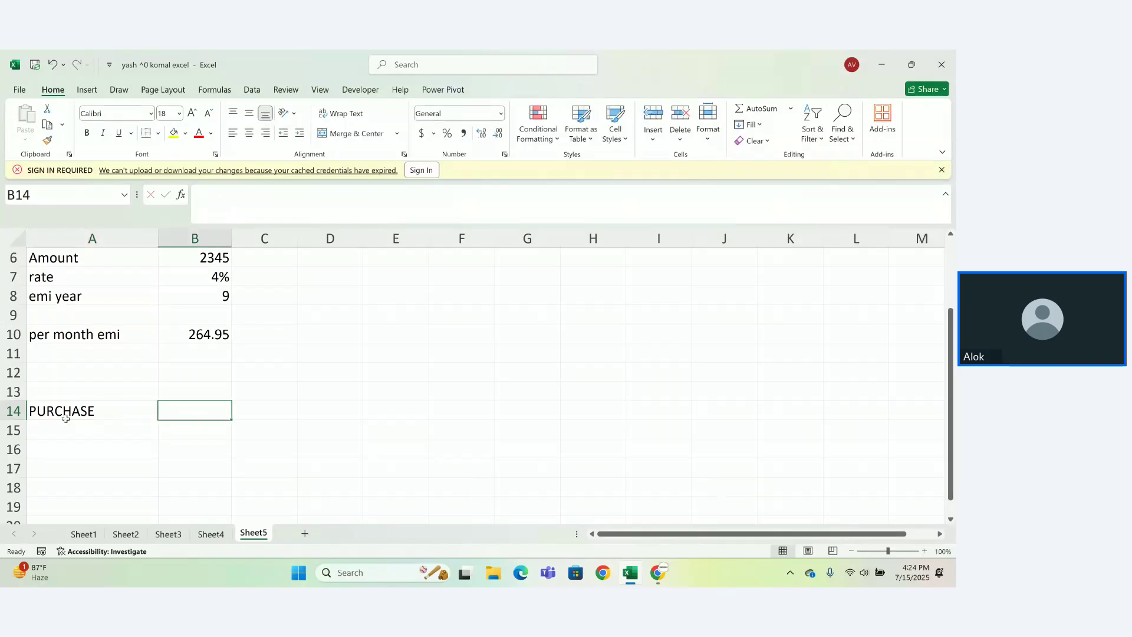
text(75000)
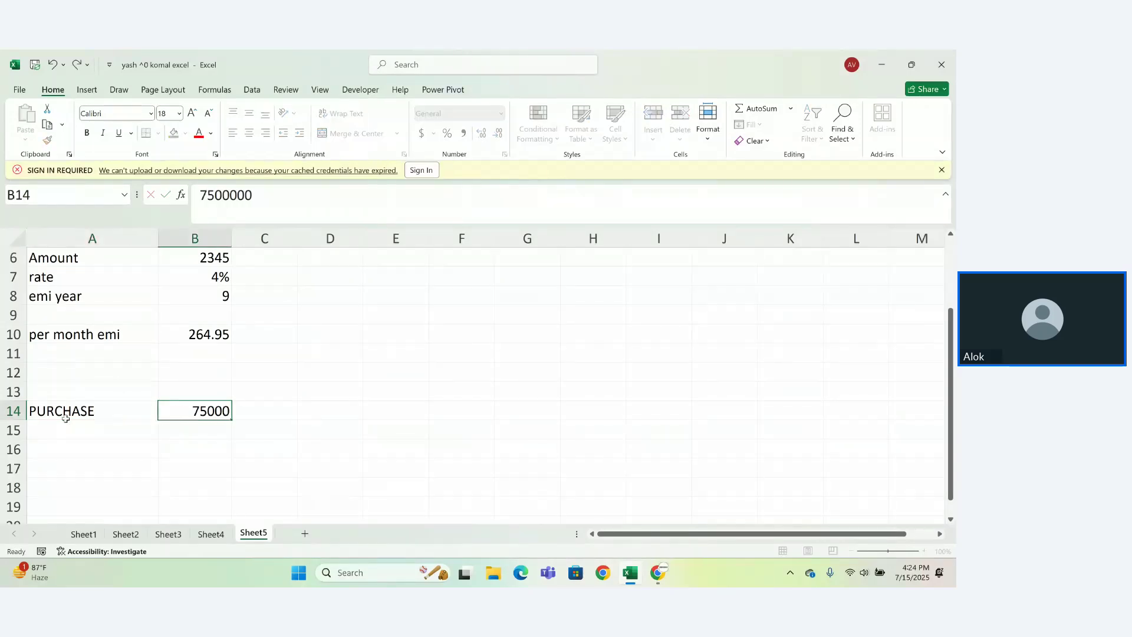
key(Return)
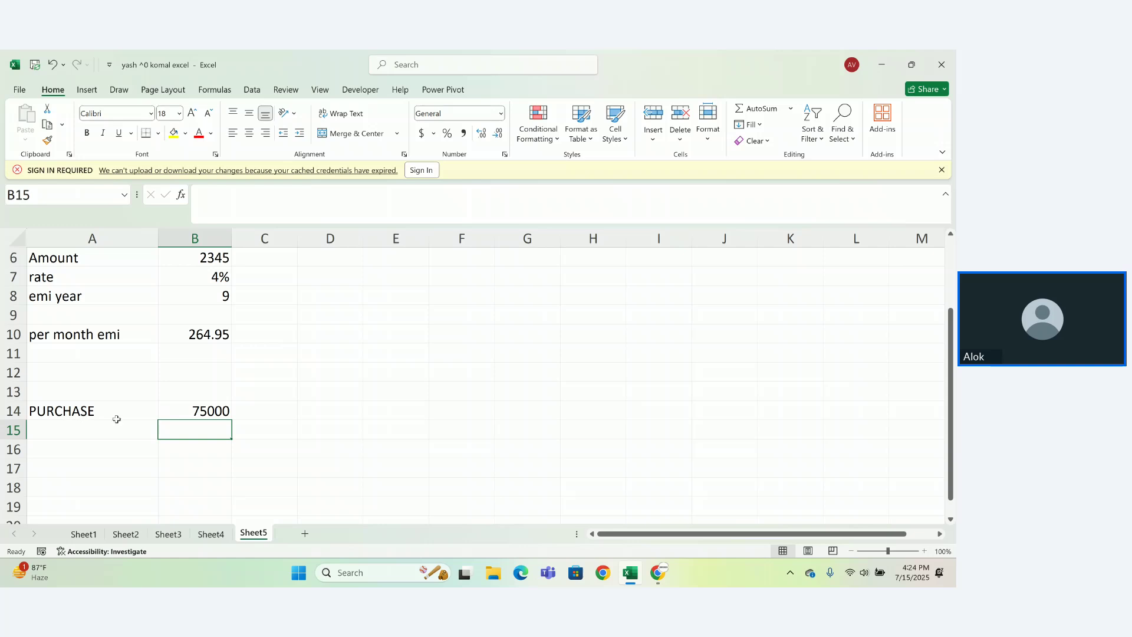
Shorten the purchase amount in B14 to 750
double_click(210, 414)
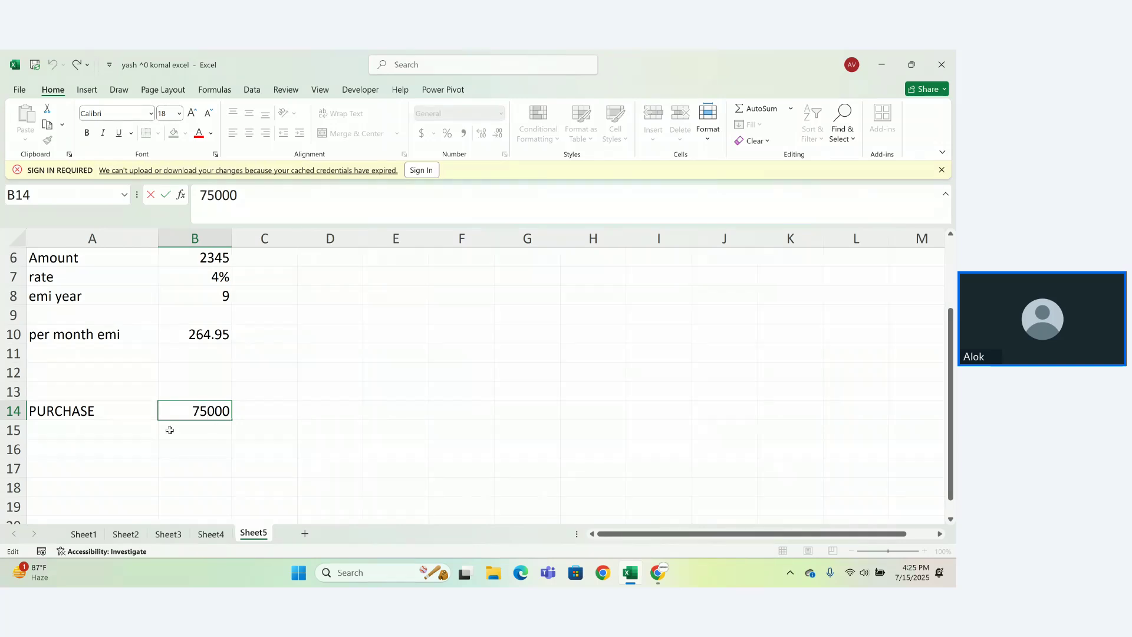
key(Delete)
key(Delete)
click(72, 427)
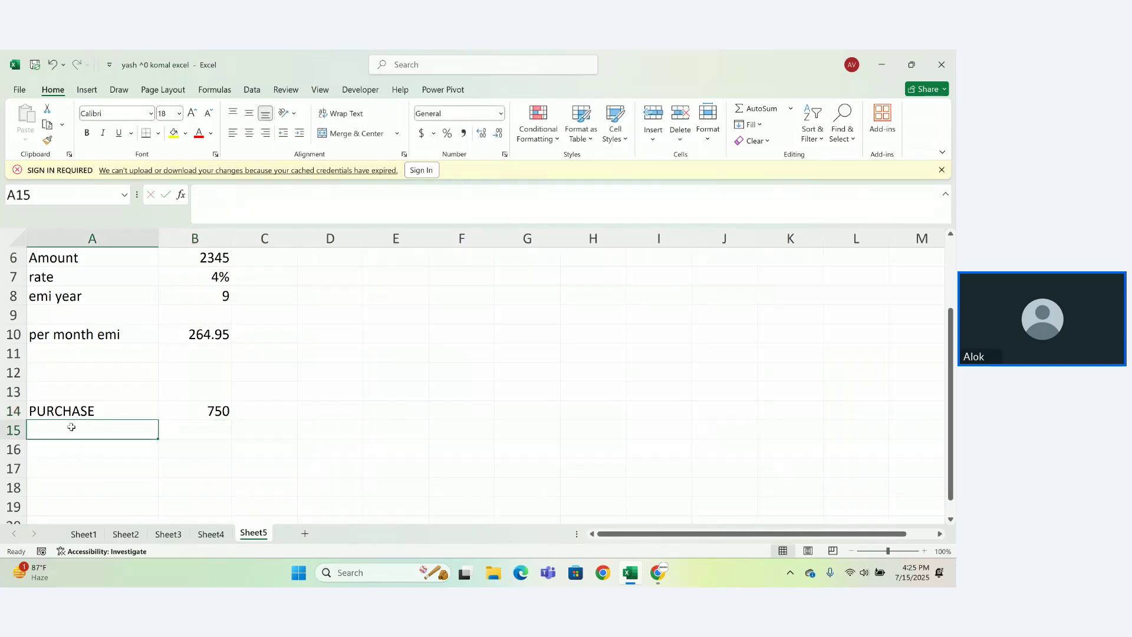
Restore the purchase amount in B14 to 75000
double_click(210, 411)
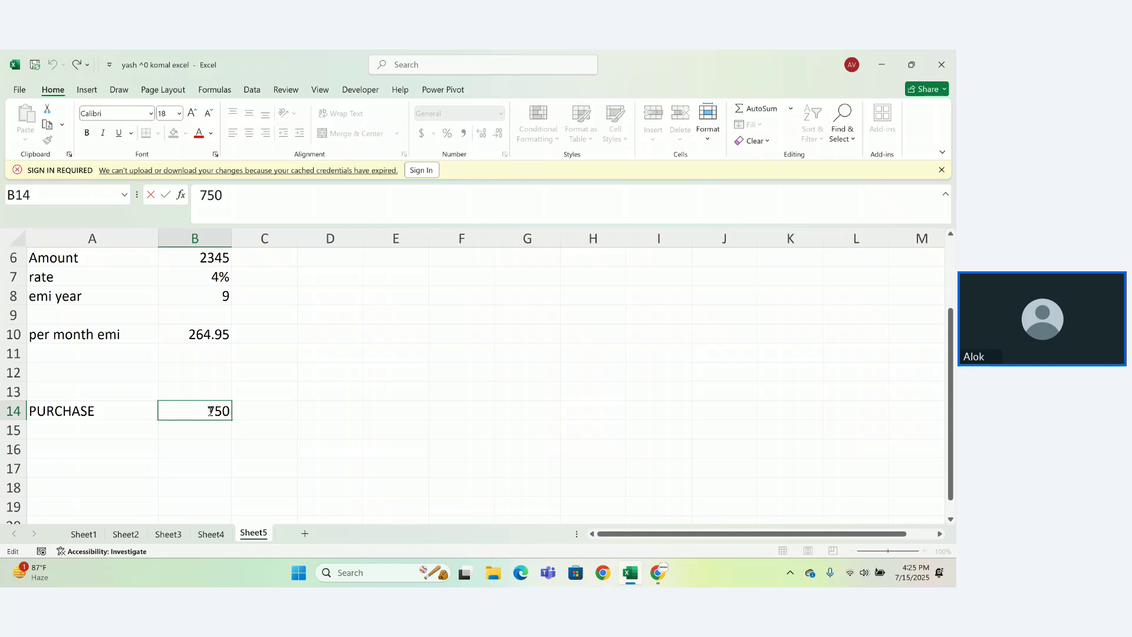
text(0000)
key(BackSpace)
key(BackSpace)
key(Return)
Add the label year in A15 with the value 1 in B15
click(80, 436)
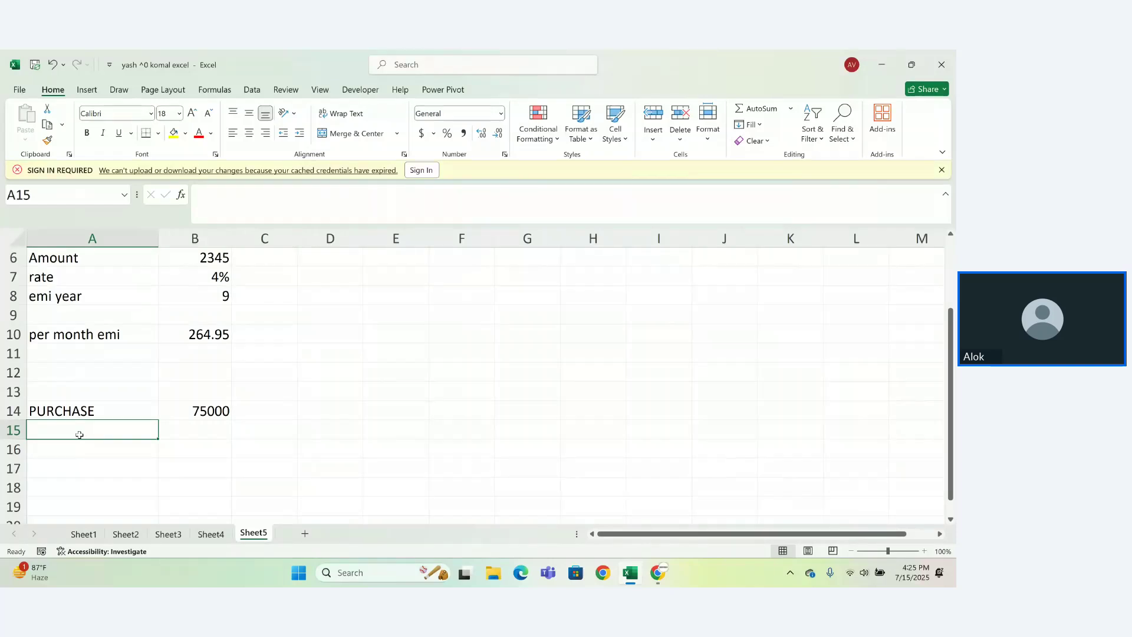
text(year)
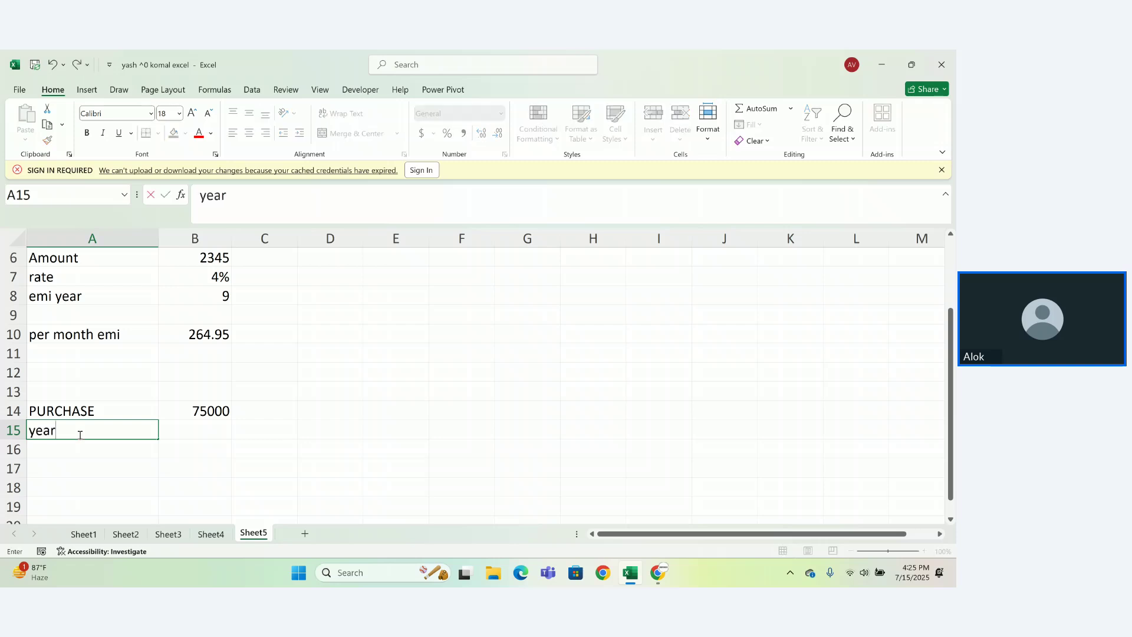
key(Tab)
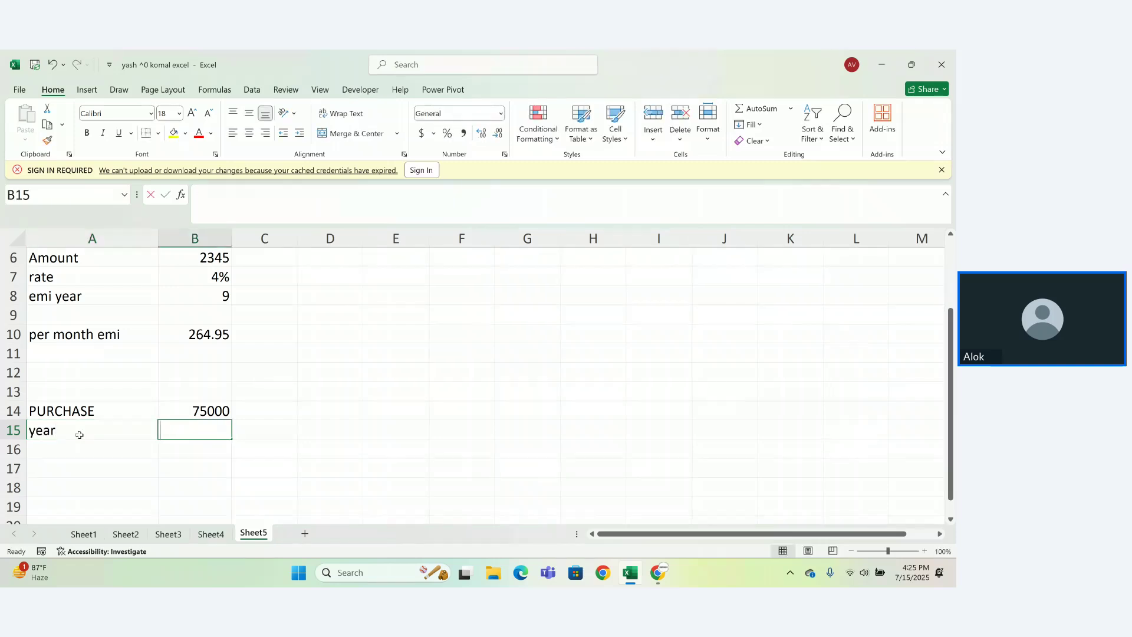
text(1)
key(Return)
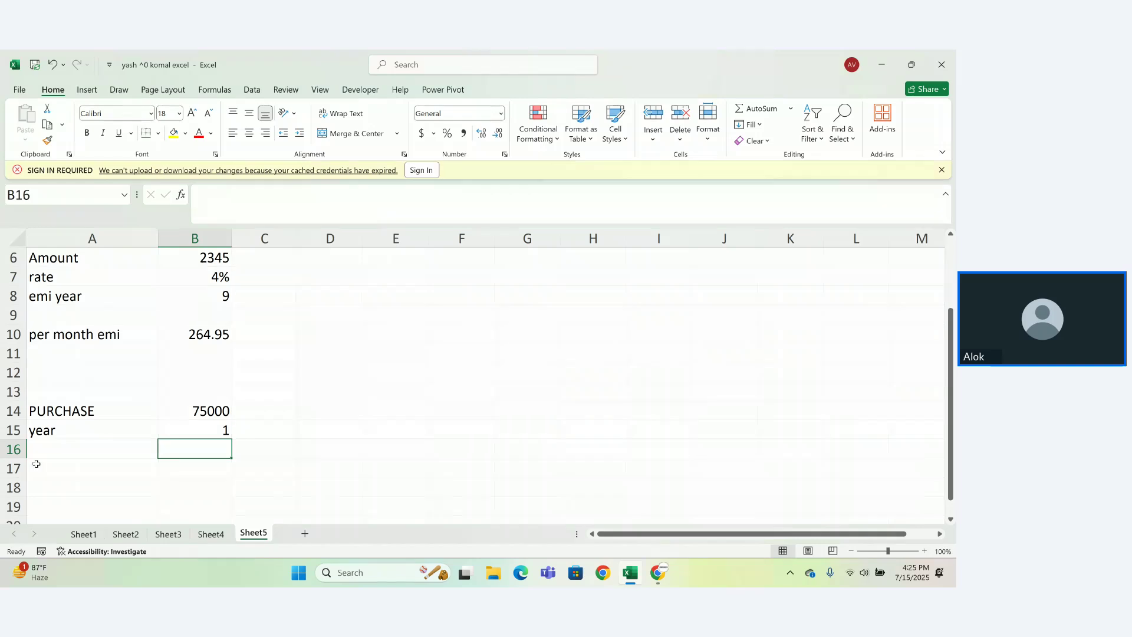
Add the label sell in A16 with the value 30000 in B16
click(66, 455)
text(sell)
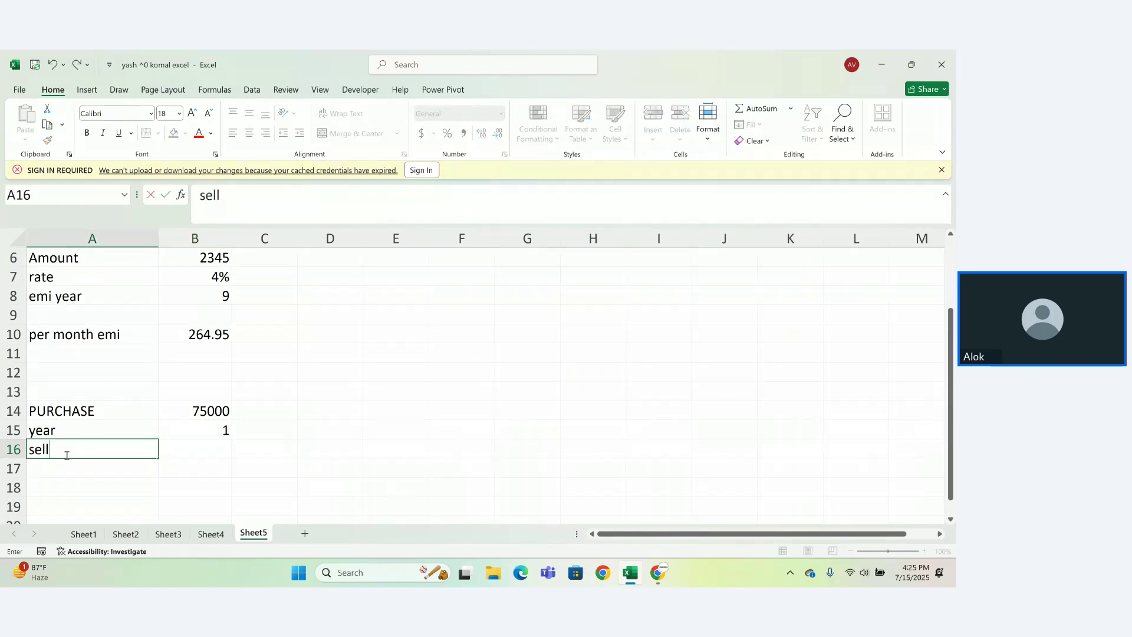
key(Tab)
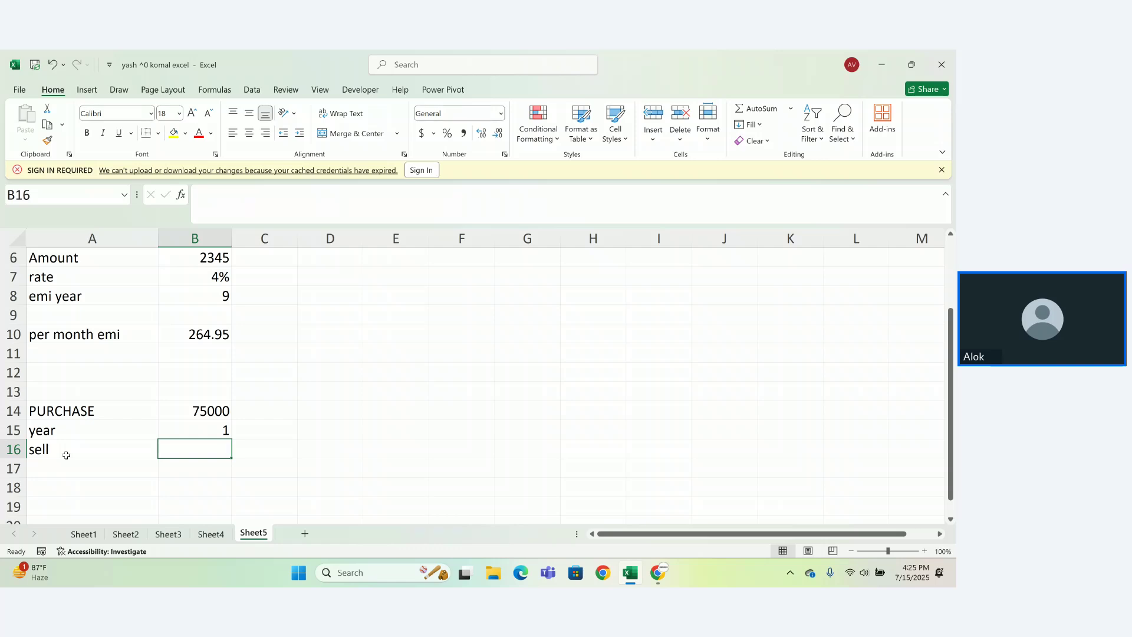
text(3000000)
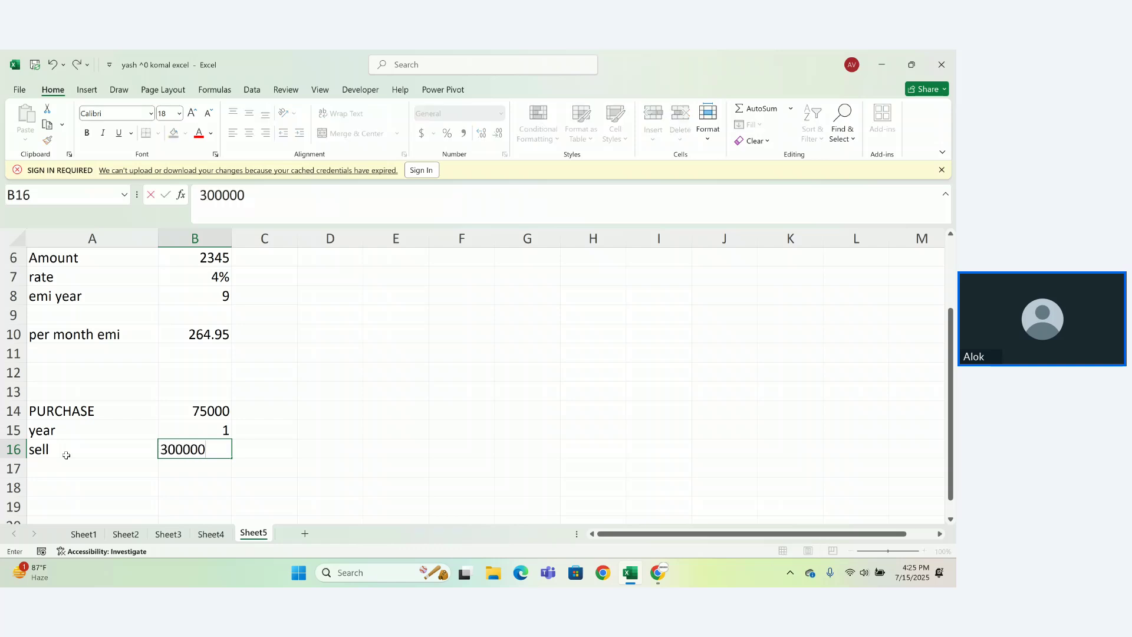
key(Return)
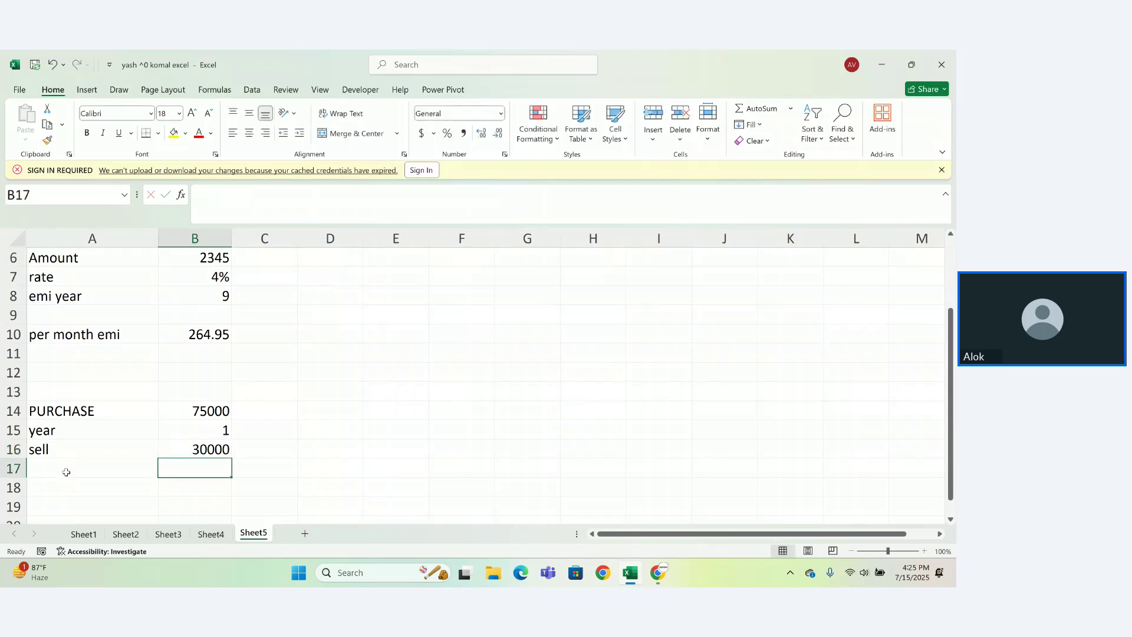
Shorten the sell value in B16 to 3000
click(225, 448)
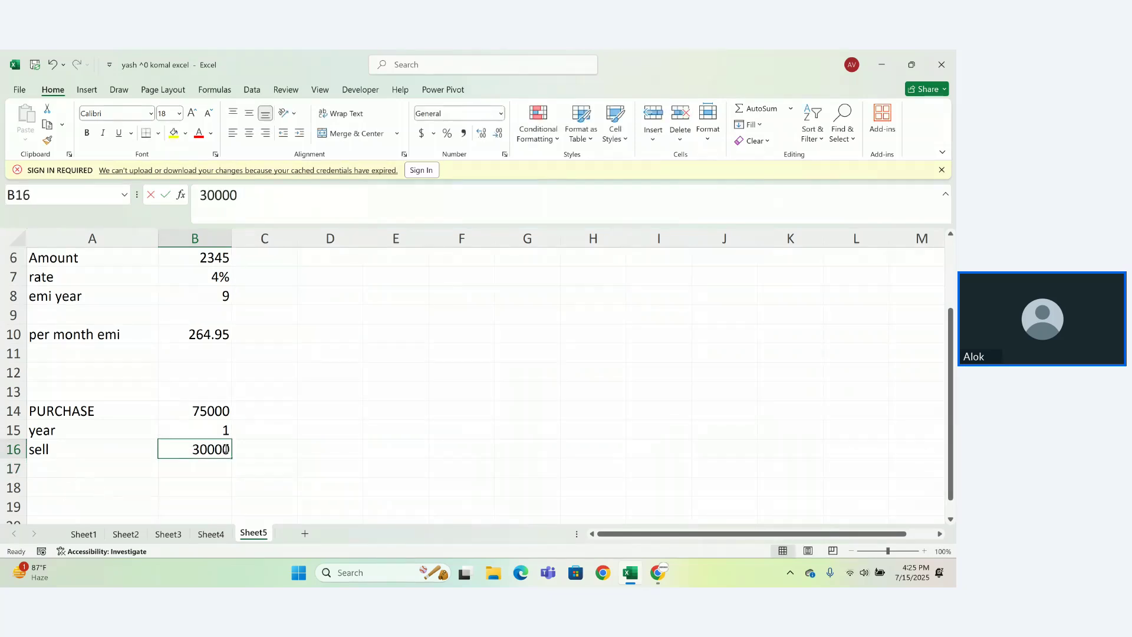
double_click(225, 448)
key(BackSpace)
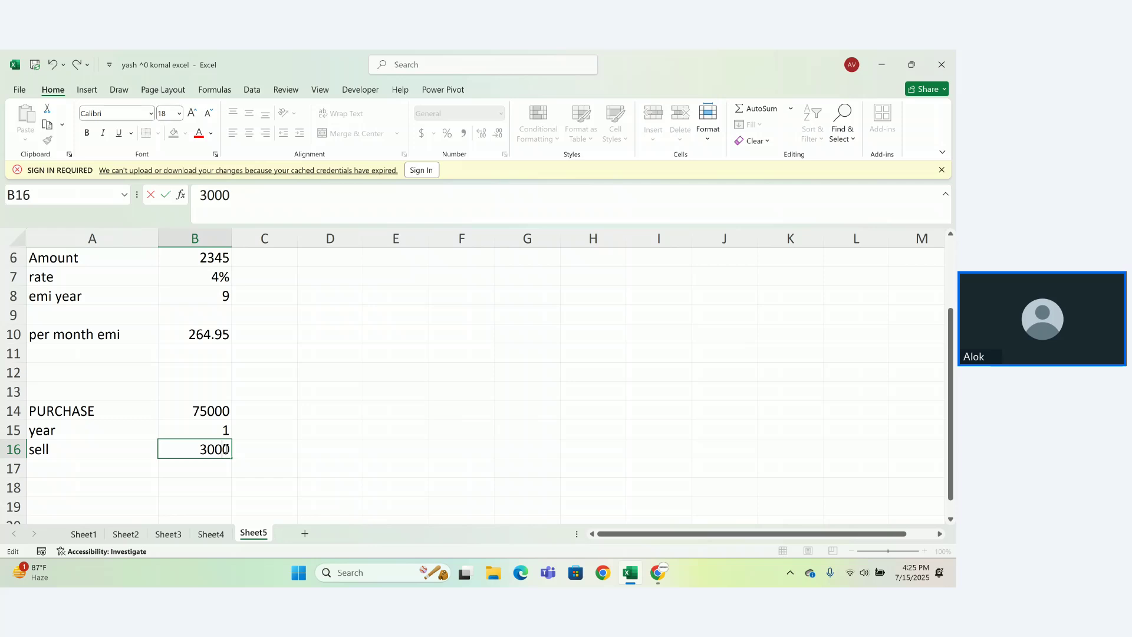
text(00)
key(BackSpace)
key(BackSpace)
key(Return)
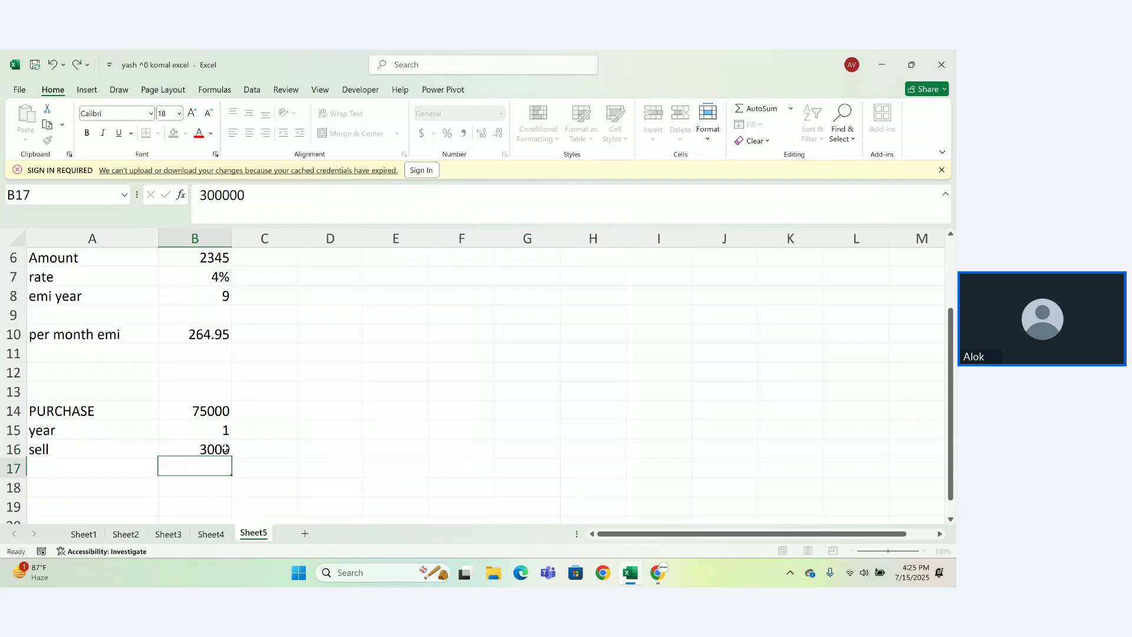
click(230, 449)
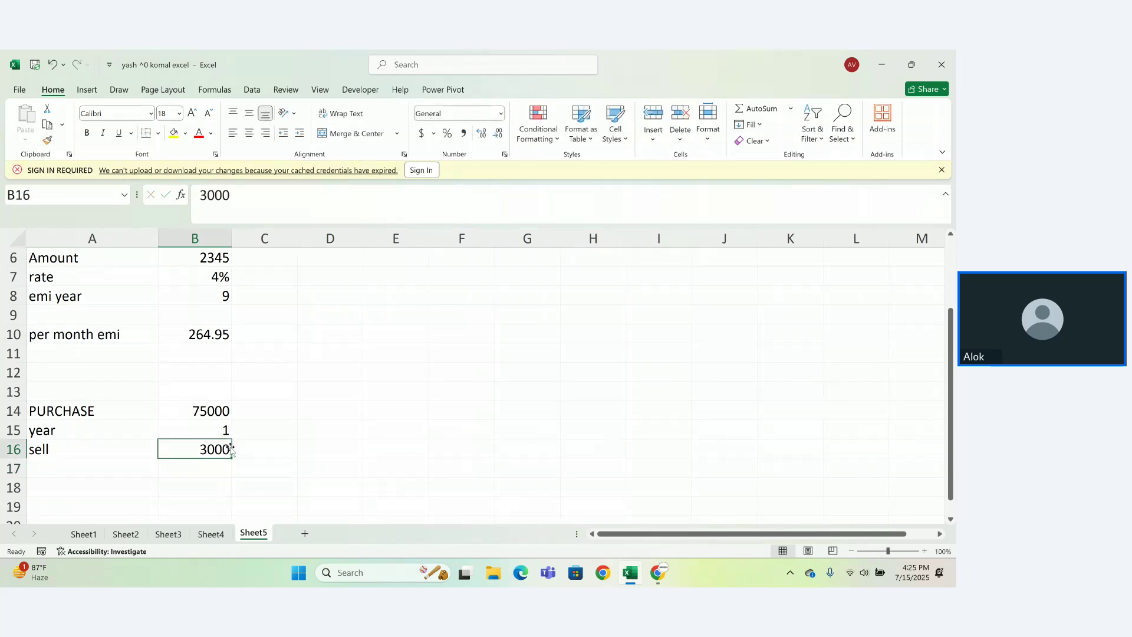
double_click(229, 448)
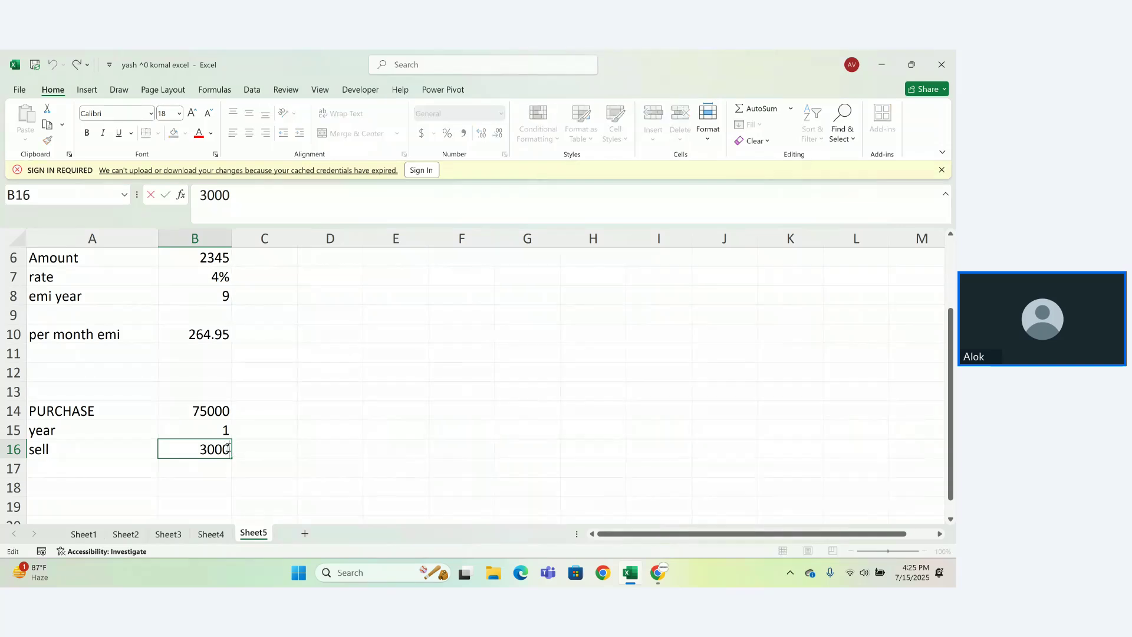
text(00)
key(BackSpace)
key(BackSpace)
key(Return)
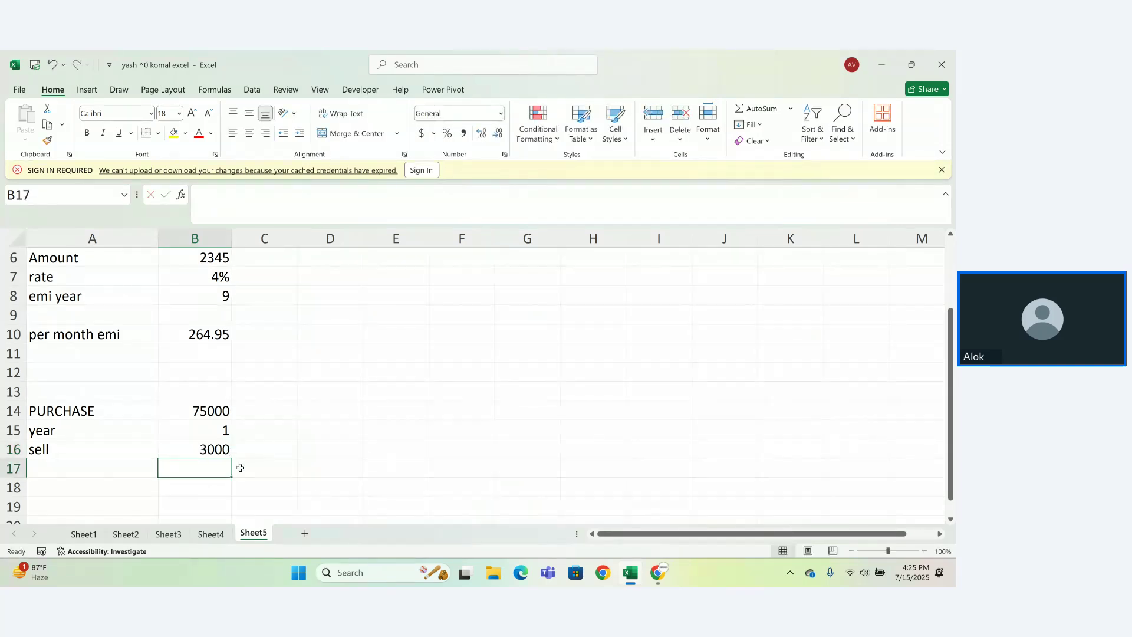
click(213, 453)
double_click(214, 453)
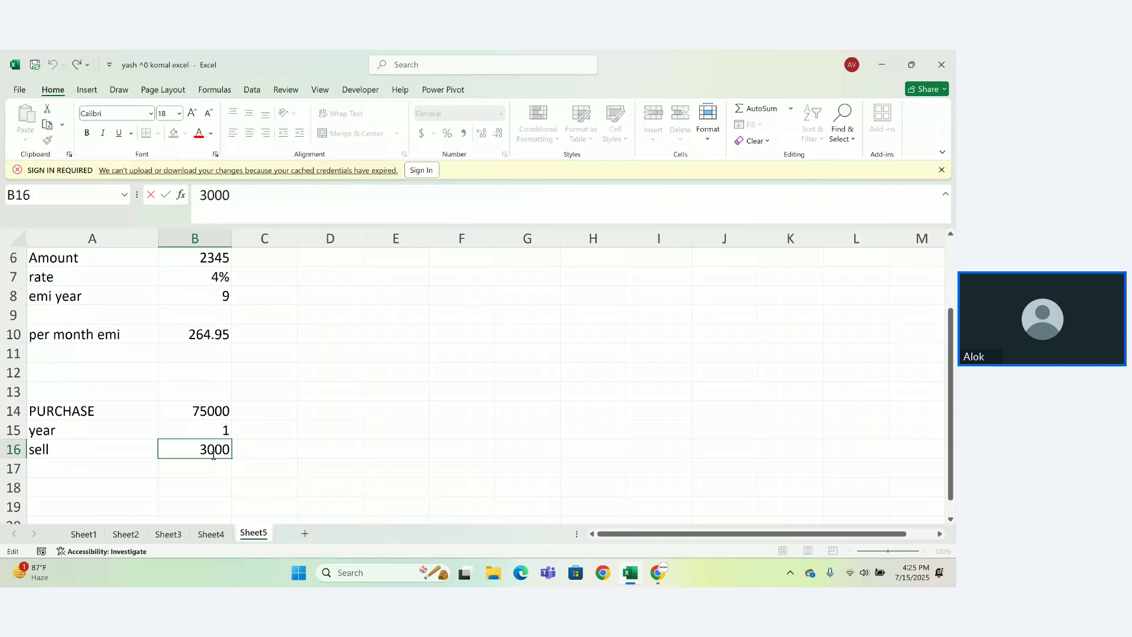
text(00)
key(BackSpace)
key(BackSpace)
key(Return)
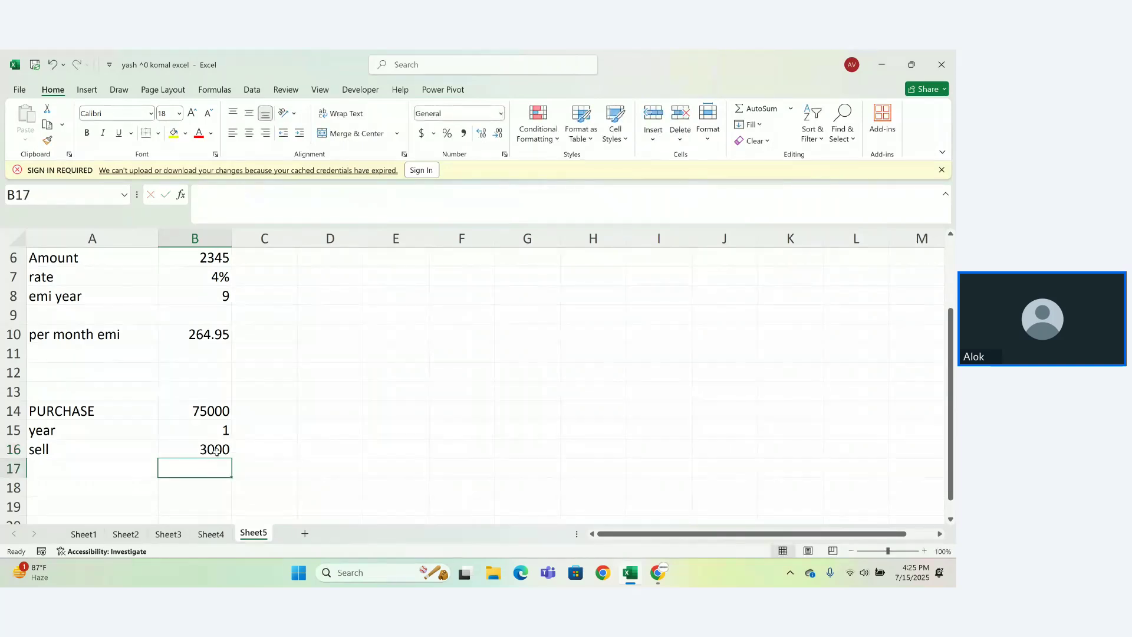
Restore the sell value in B16 to 30000
click(216, 452)
double_click(218, 450)
text(000)
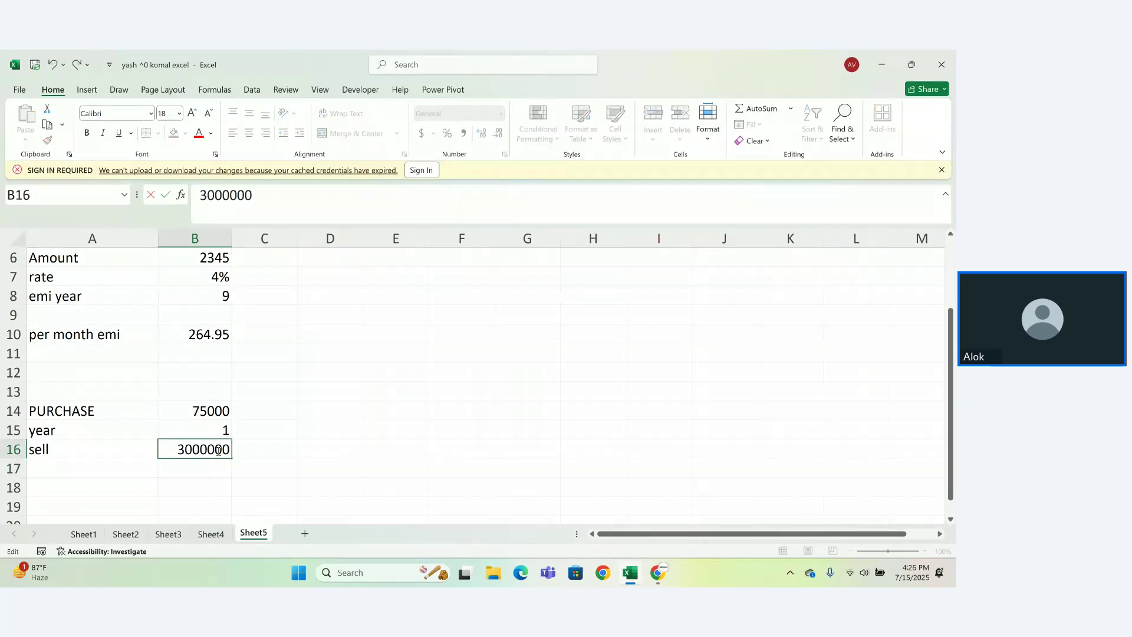
key(BackSpace)
key(BackSpace)
key(Return)
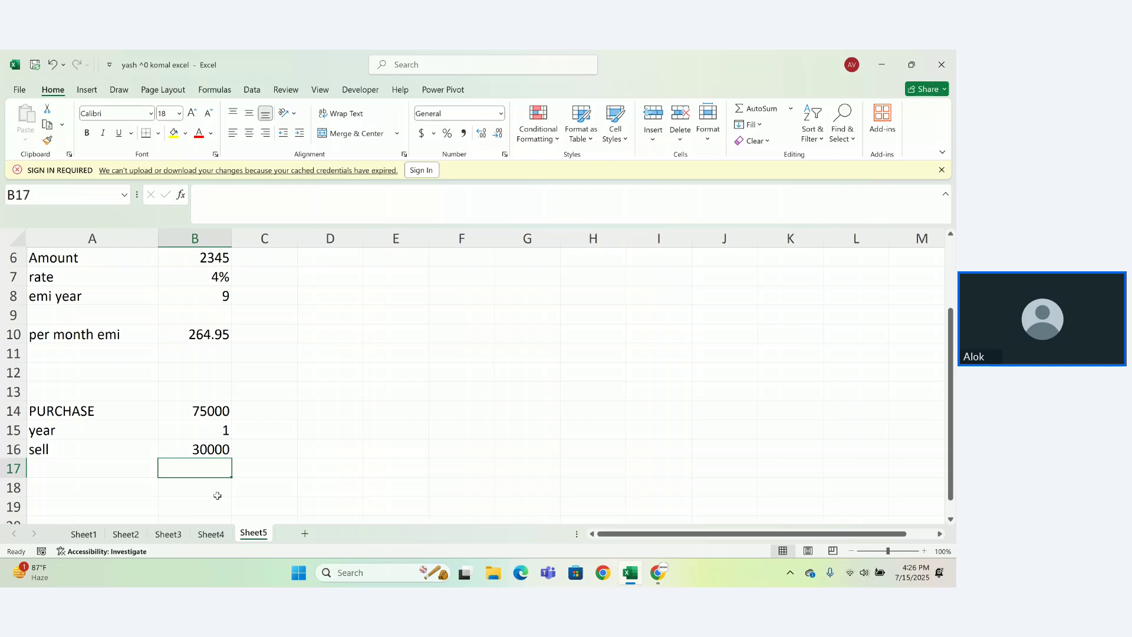
Add the heading SLN in A12 and format it with a yellow fill and red font
click(33, 375)
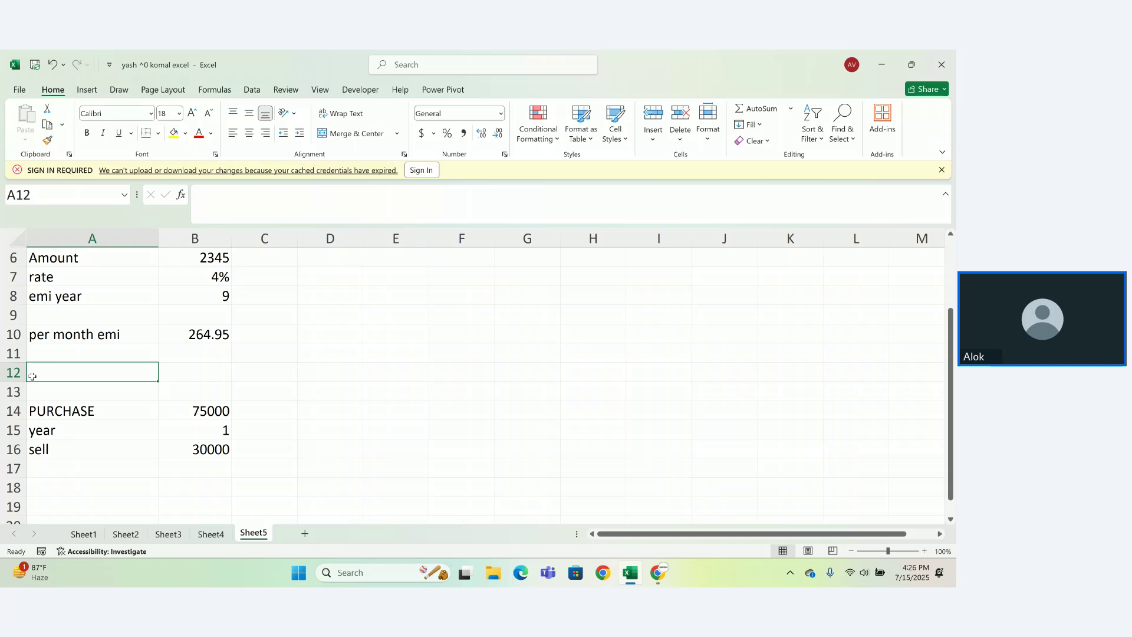
text(SLN)
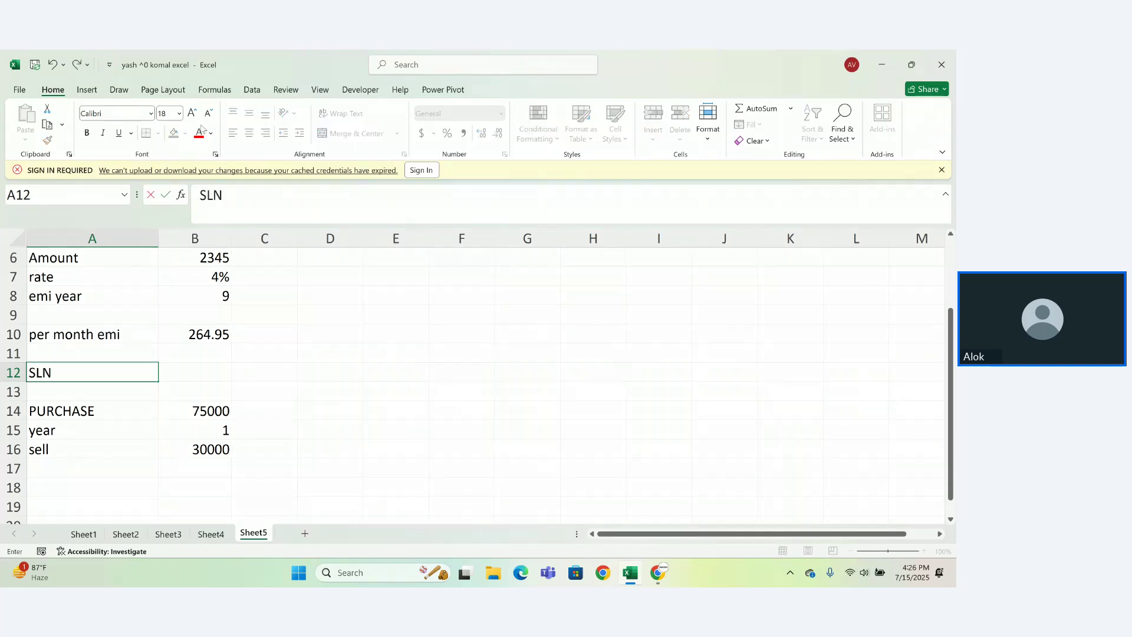
key(Return)
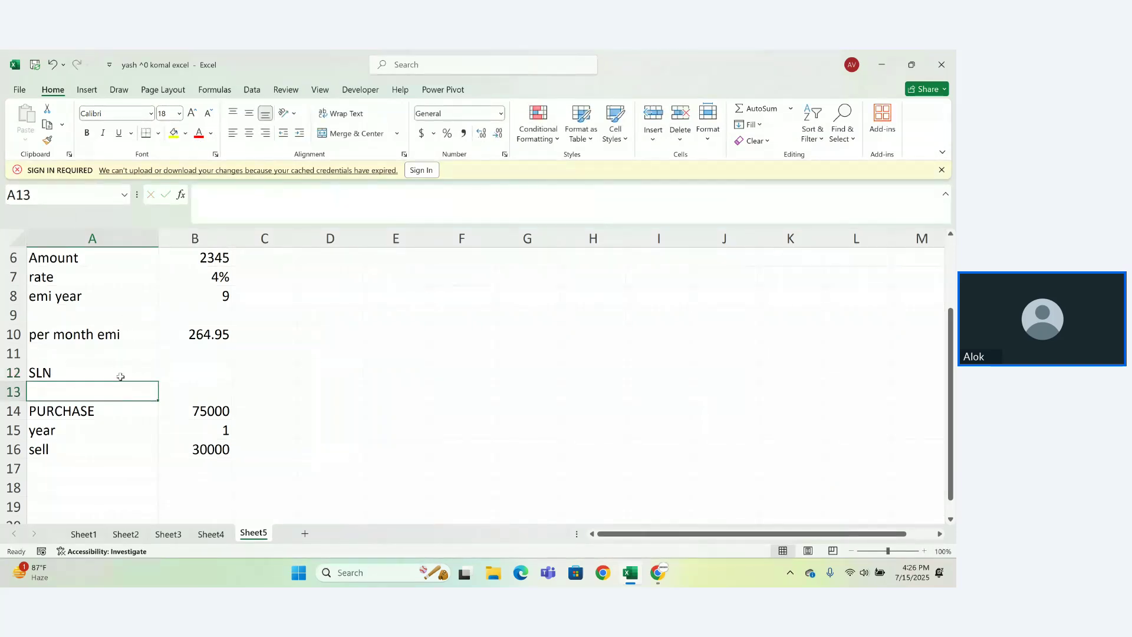
click(120, 377)
click(174, 134)
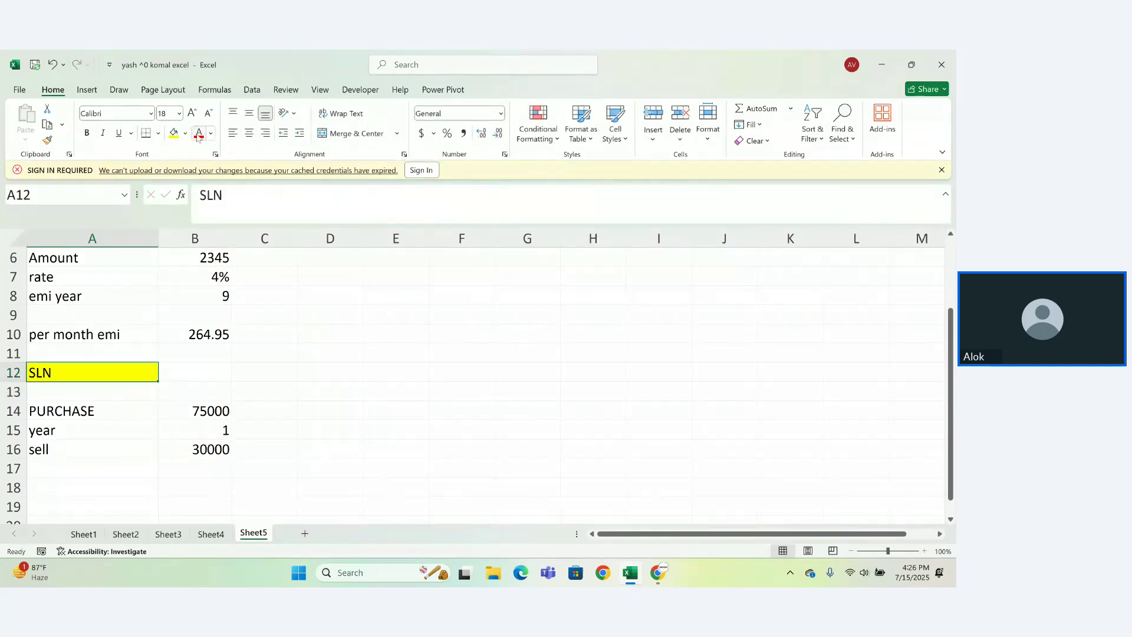
click(199, 133)
click(273, 468)
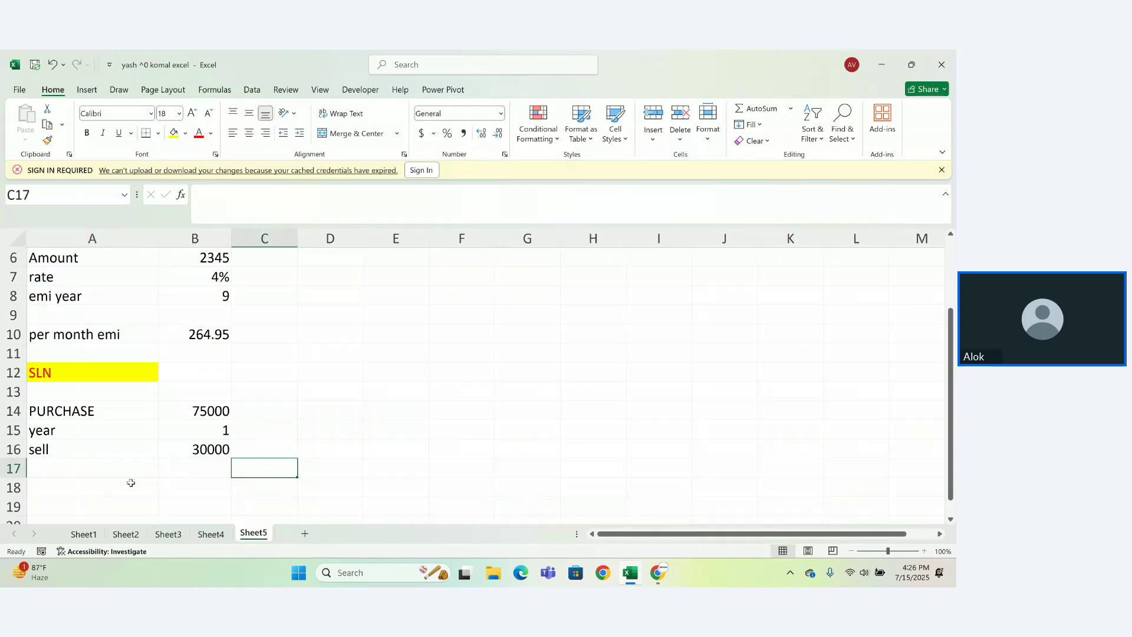
Add the label dep. in A18
click(72, 495)
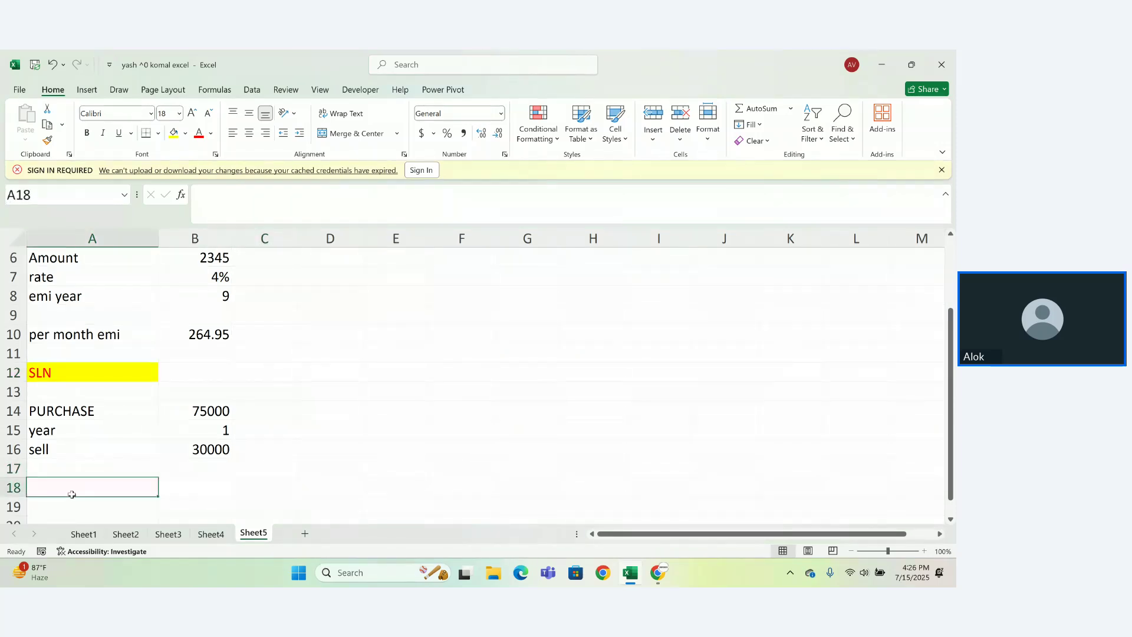
text(SEP)
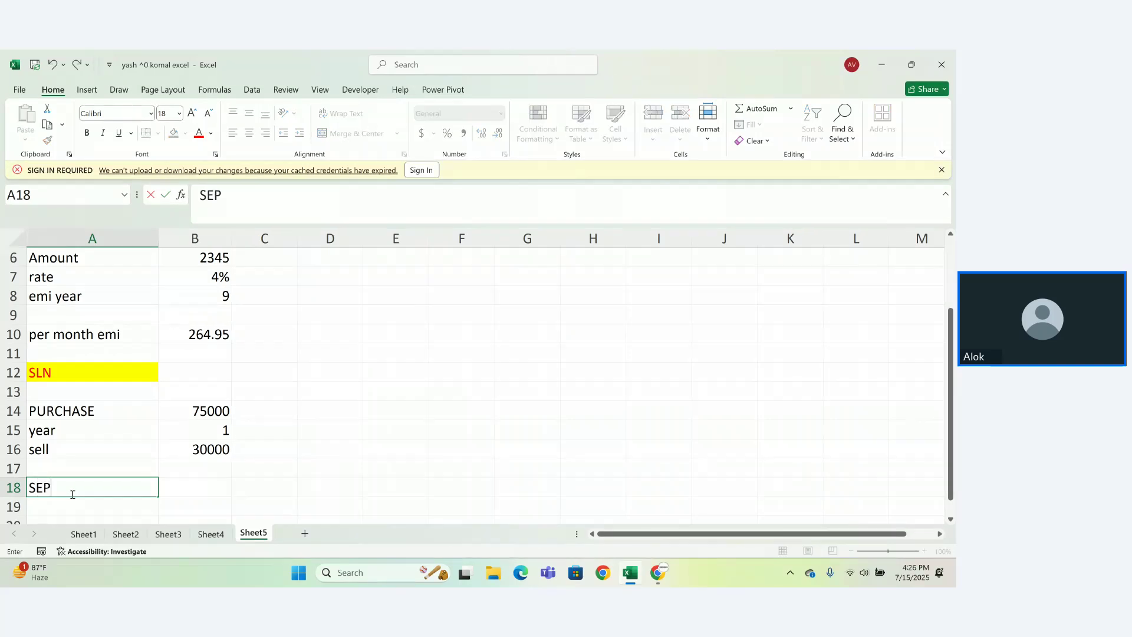
text(.)
key(BackSpace)
key(BackSpace)
key(BackSpace)
key(BackSpace)
text(dep.)
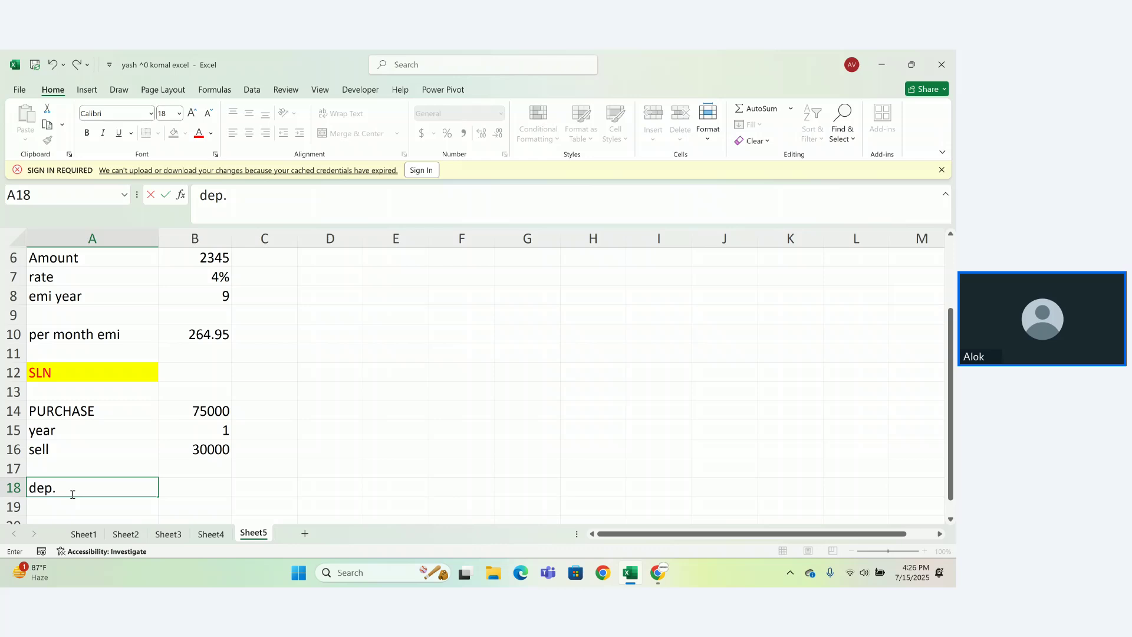
key(Return)
Calculate the monthly straight-line depreciation in B18 with the formula =SLN(B14,B16,B15*12)
scroll(73, 494, down, 4)
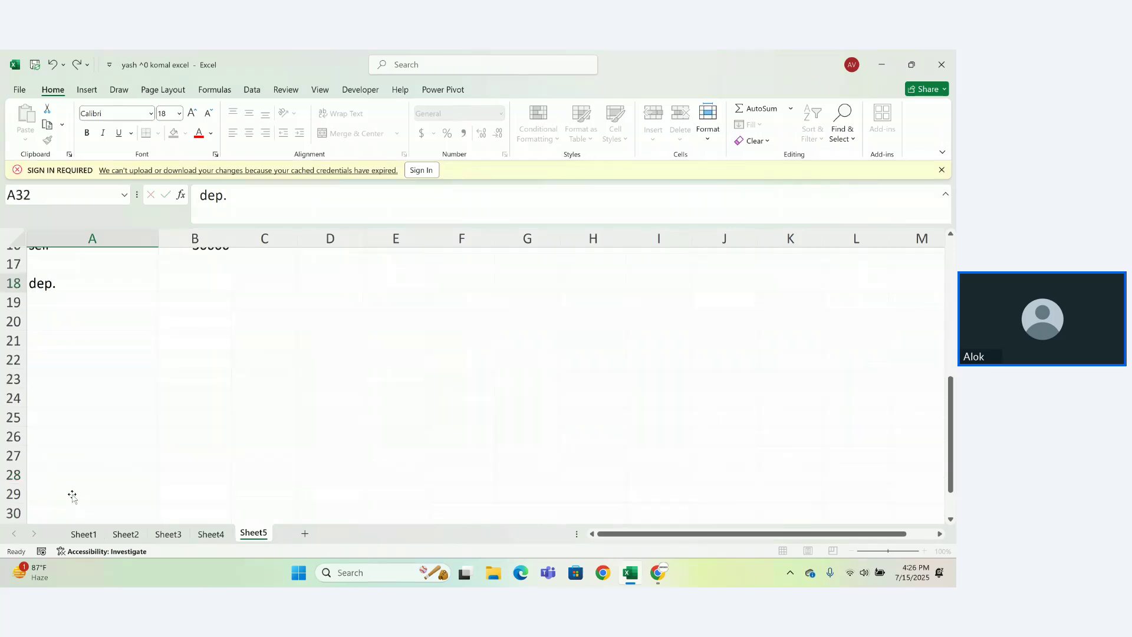
key(ctrl+y)
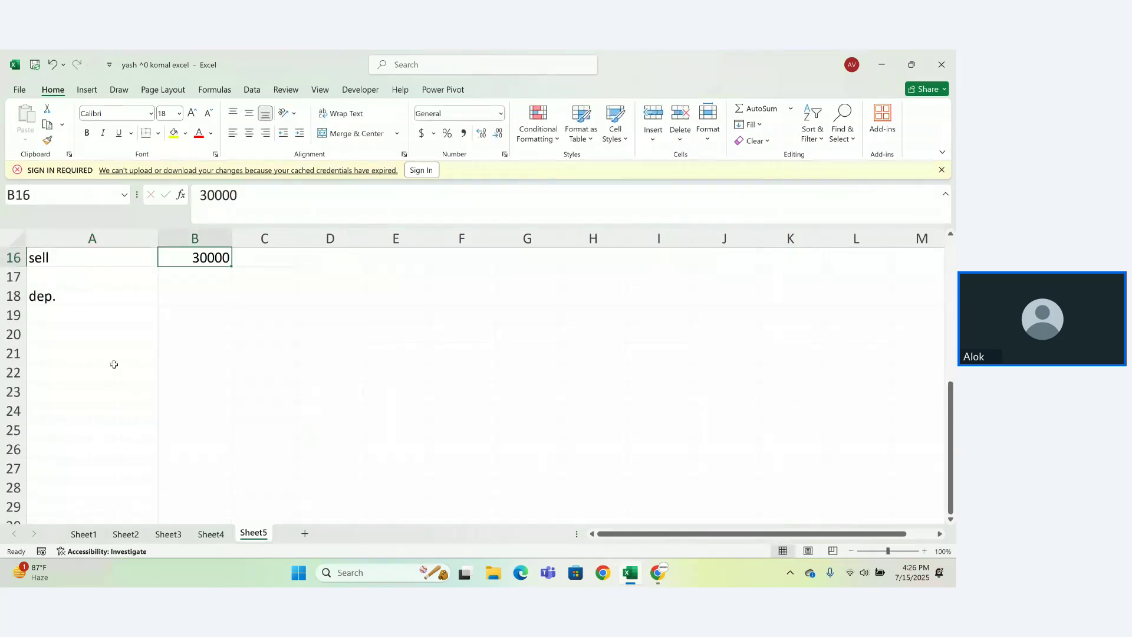
click(179, 308)
click(180, 302)
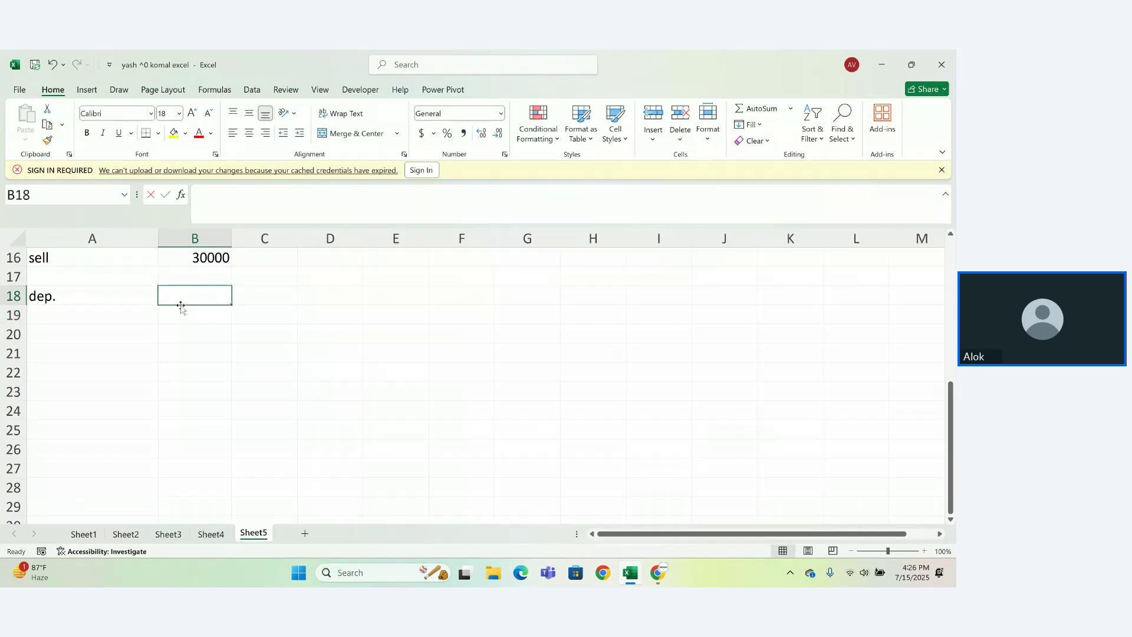
text(=sln)
click(182, 309)
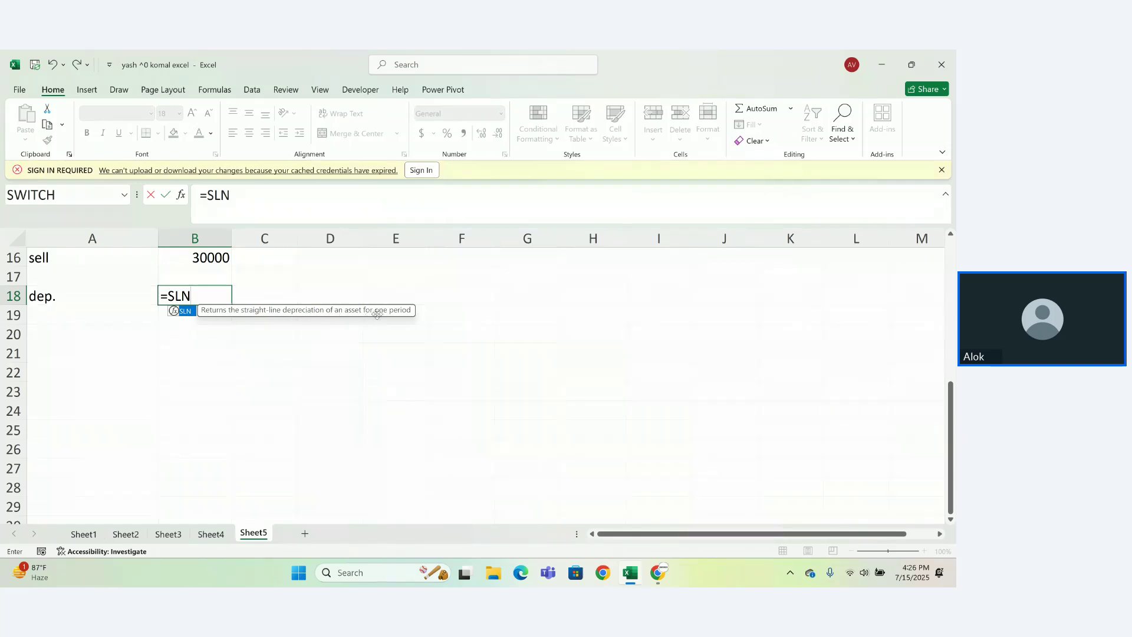
text(()
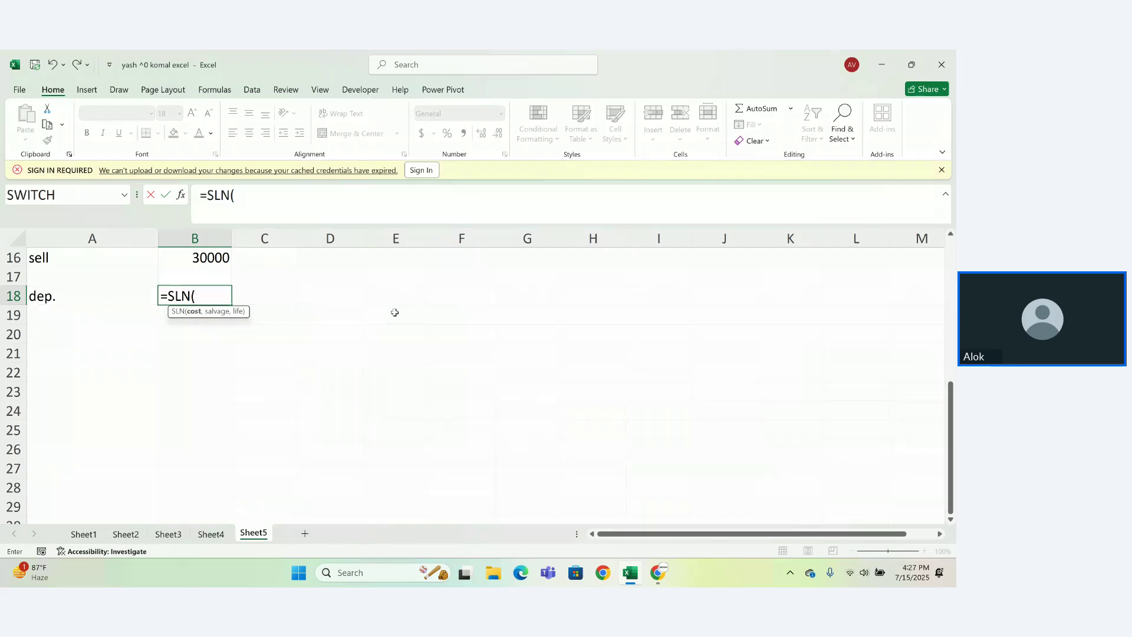
drag(951, 442, 938, 388)
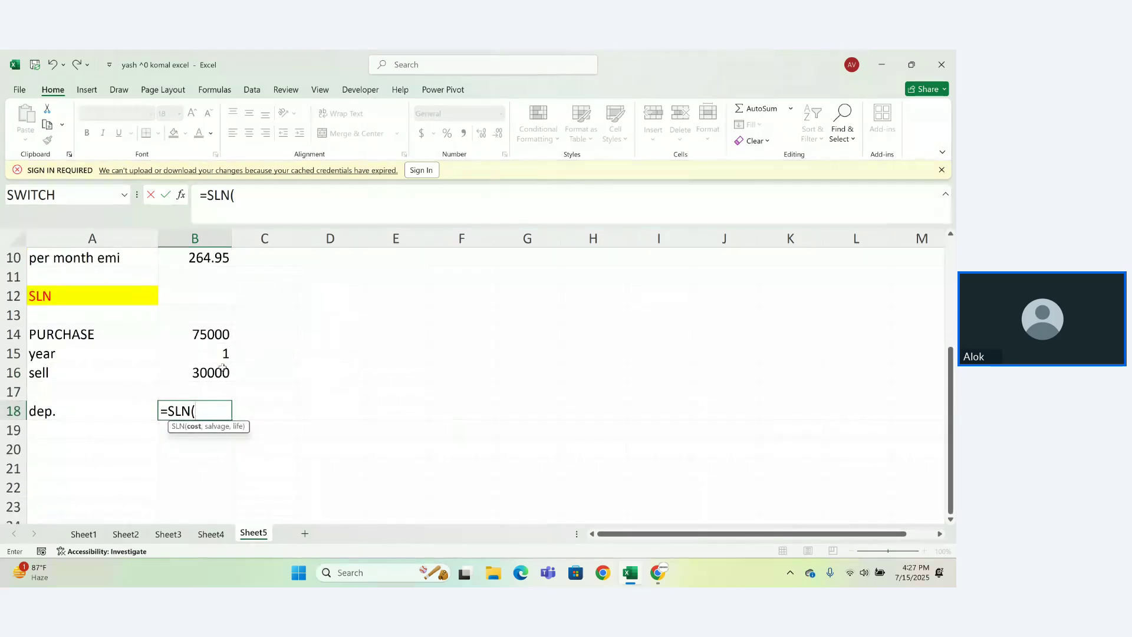
click(213, 334)
text(,)
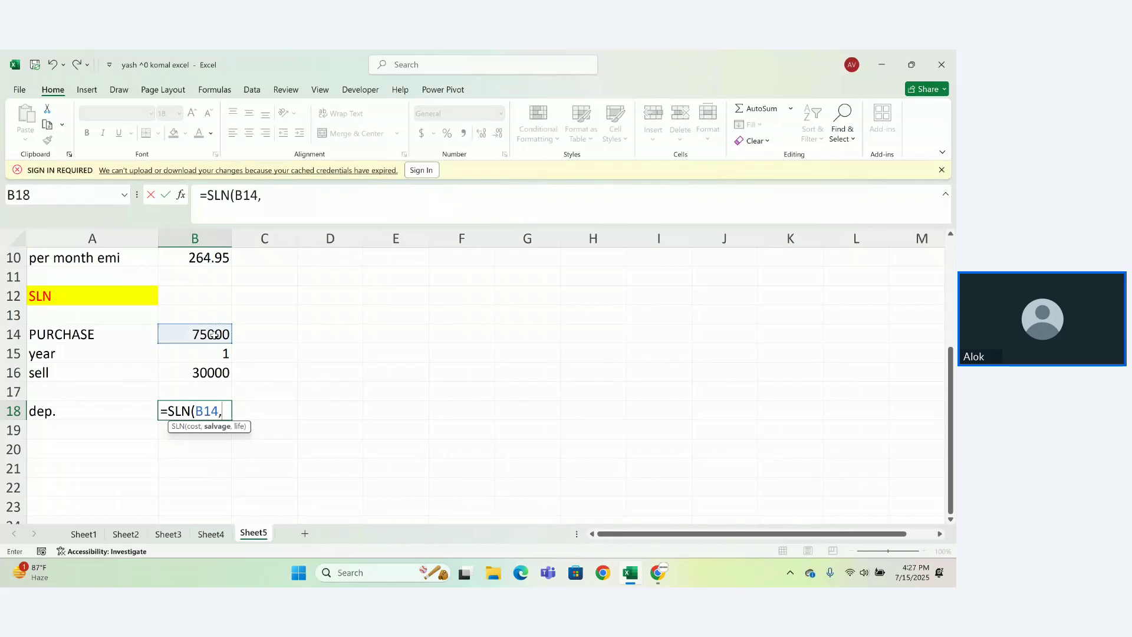
click(214, 375)
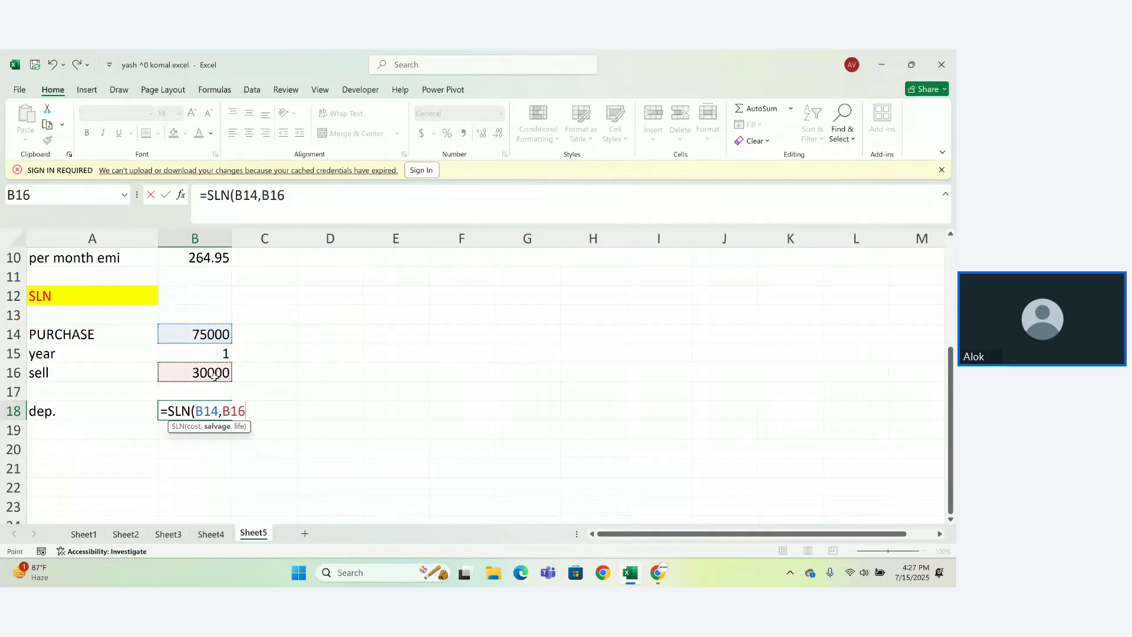
text(,)
click(214, 352)
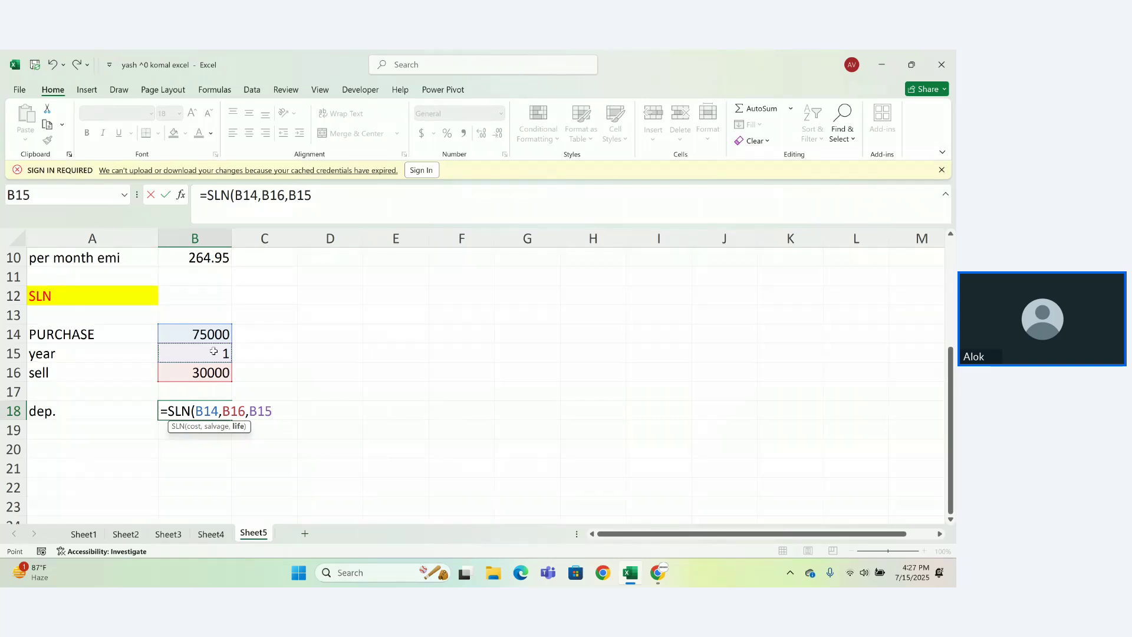
text(*12))
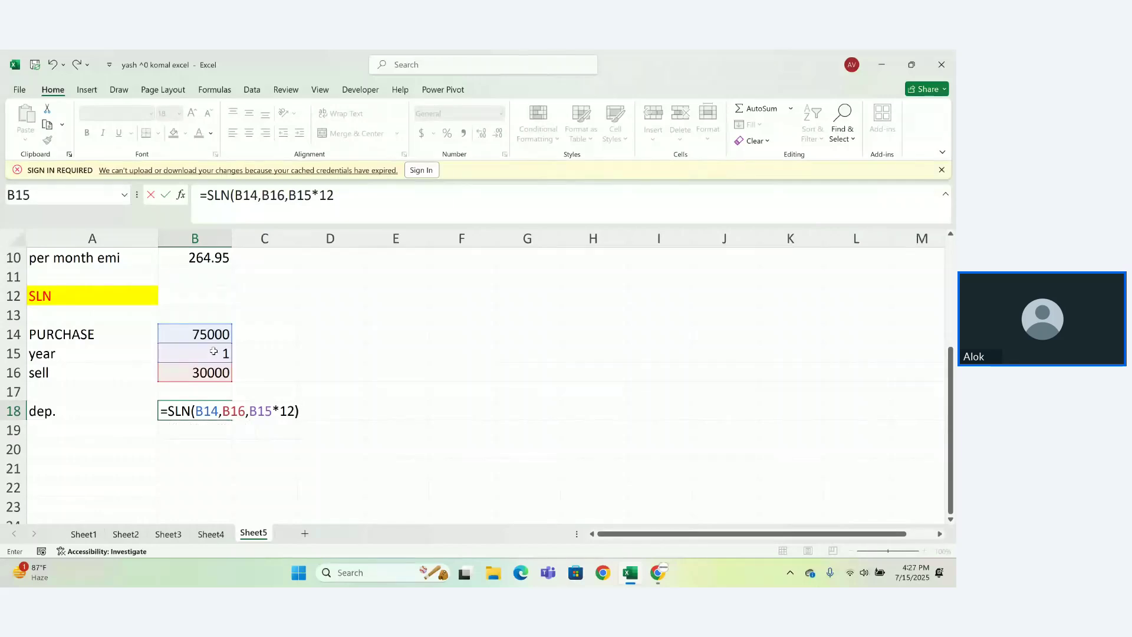
key(Return)
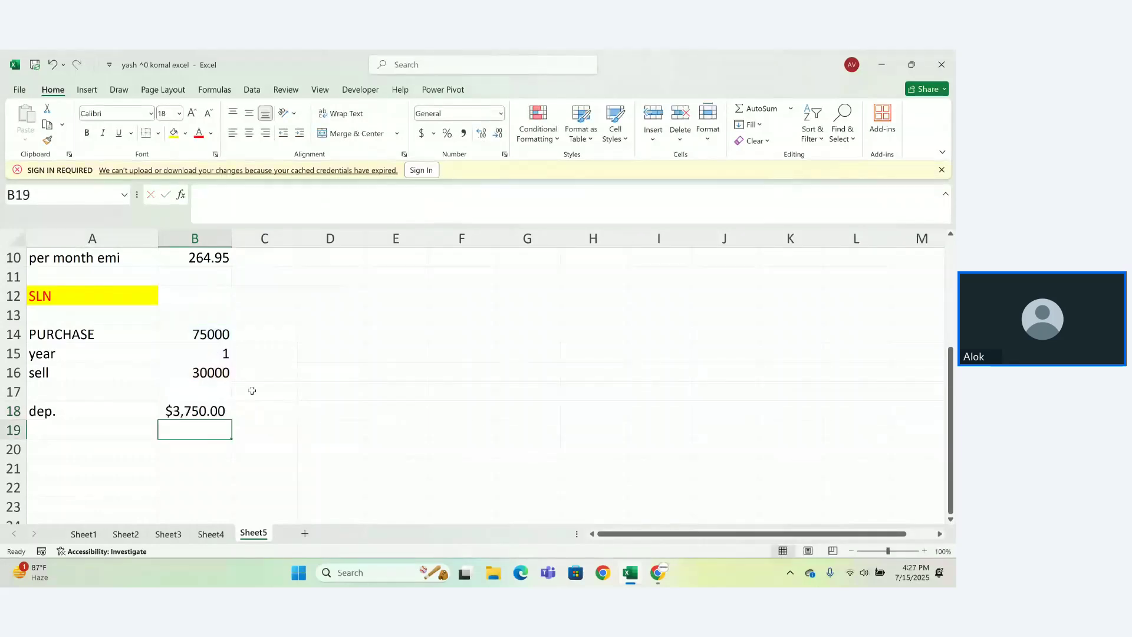
click(202, 412)
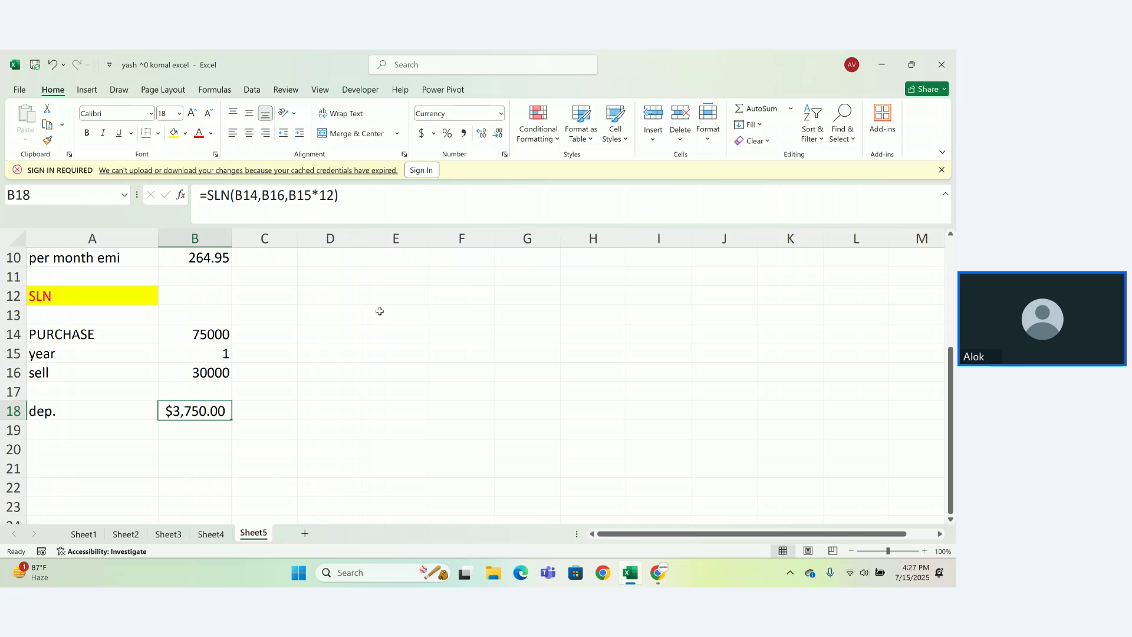
Change the loan amount in B6 to 75000
drag(953, 448, 955, 388)
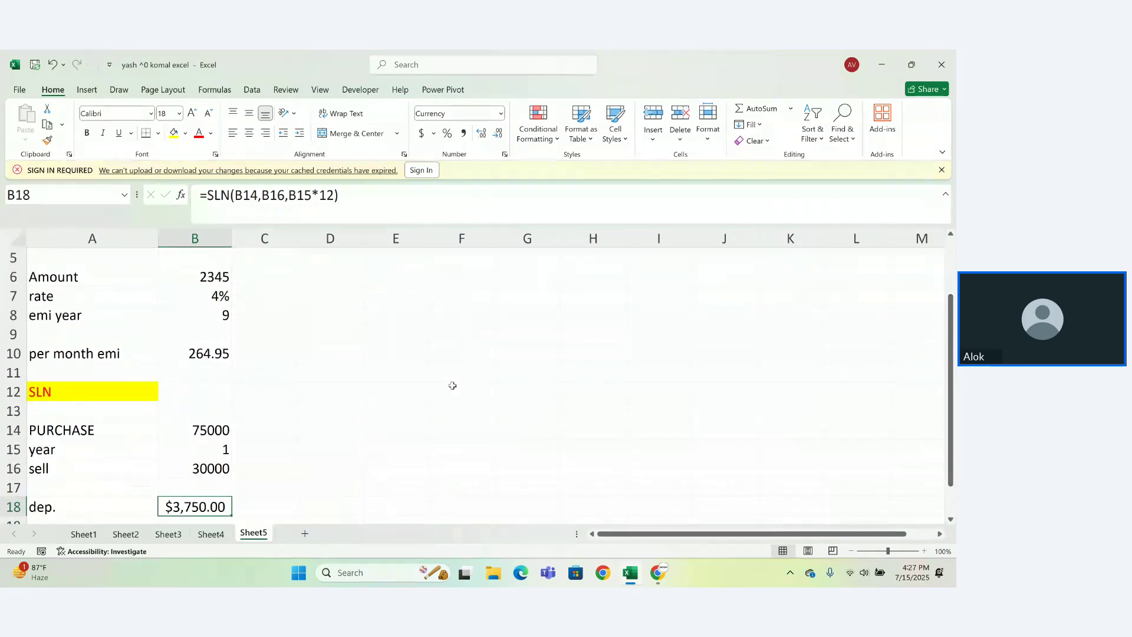
click(221, 356)
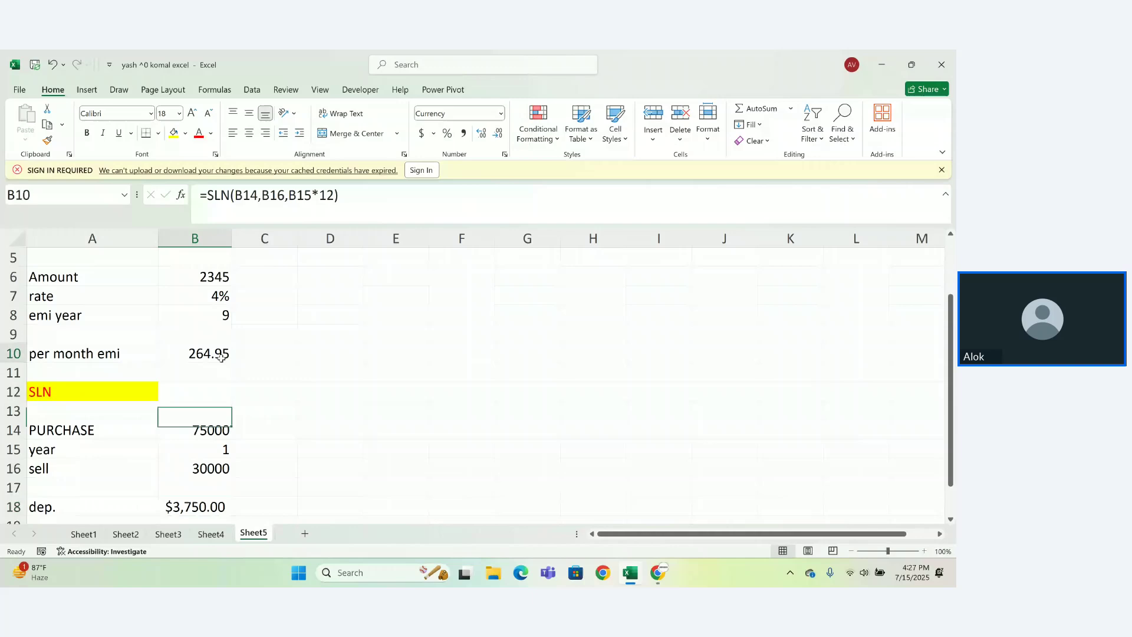
click(216, 278)
double_click(216, 277)
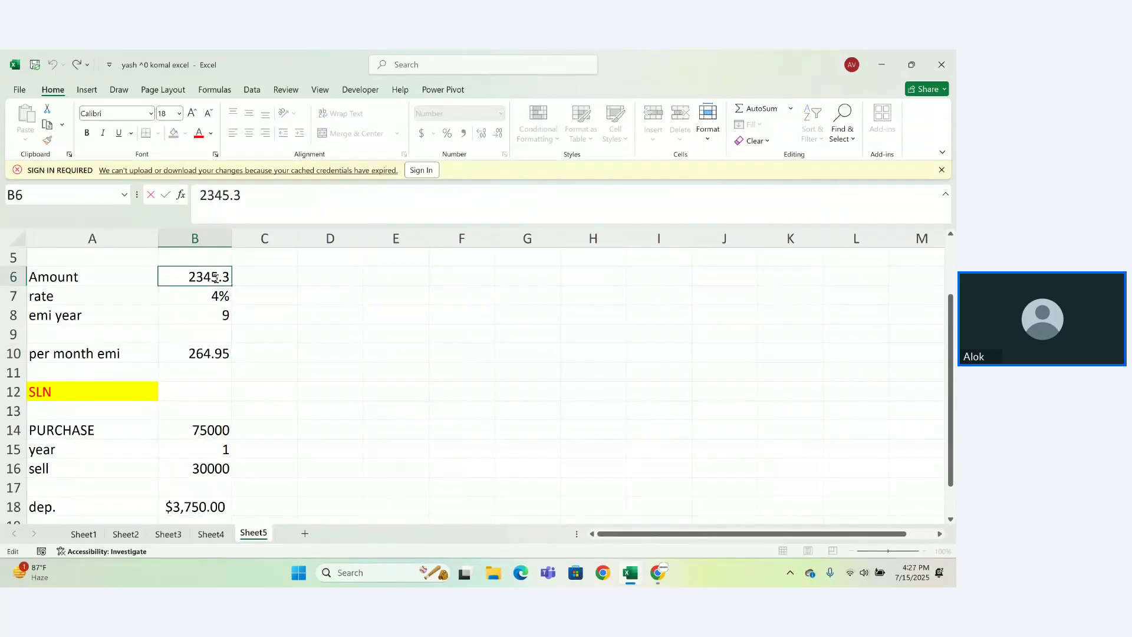
key(BackSpace)
key(BackSpace)
key(BackSpace)
key(BackSpace)
key(BackSpace)
key(BackSpace)
text(75)
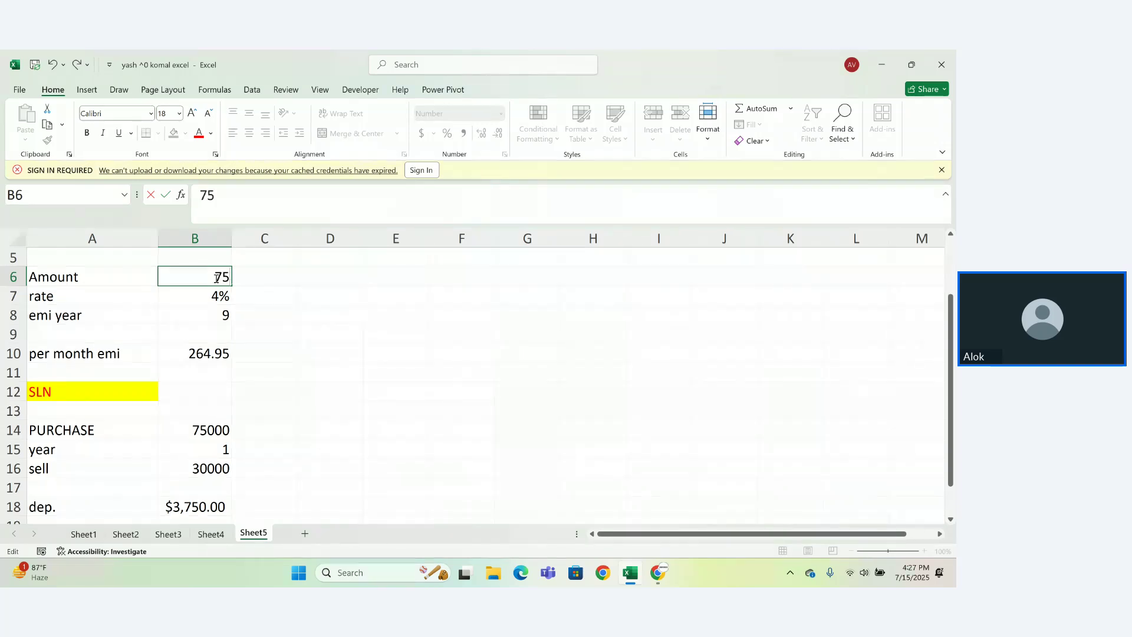
text(00000)
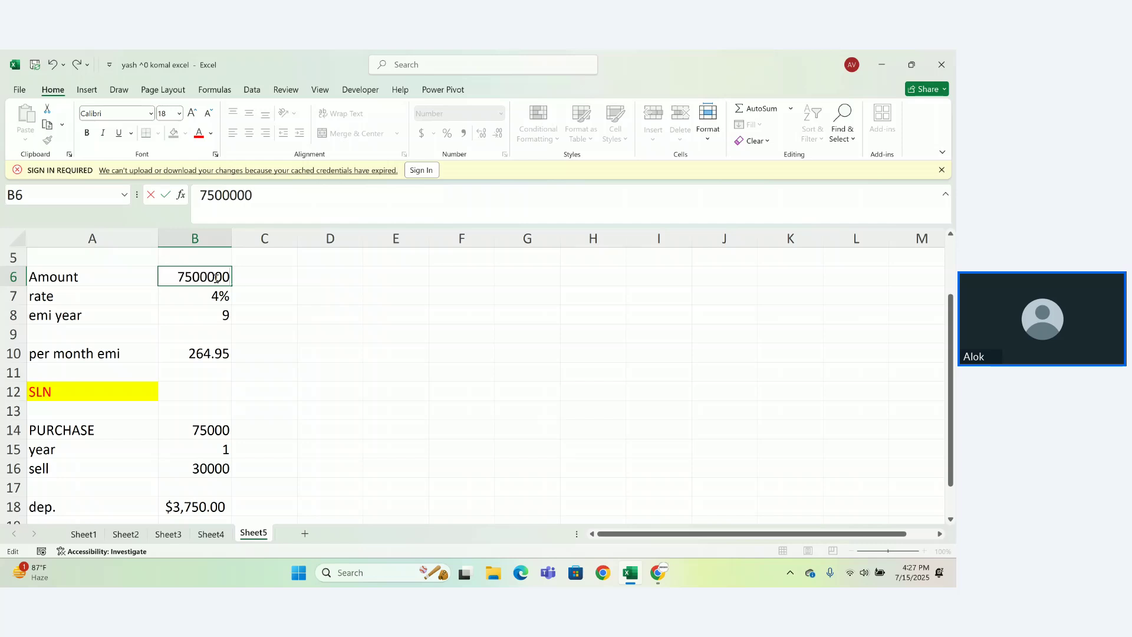
key(Return)
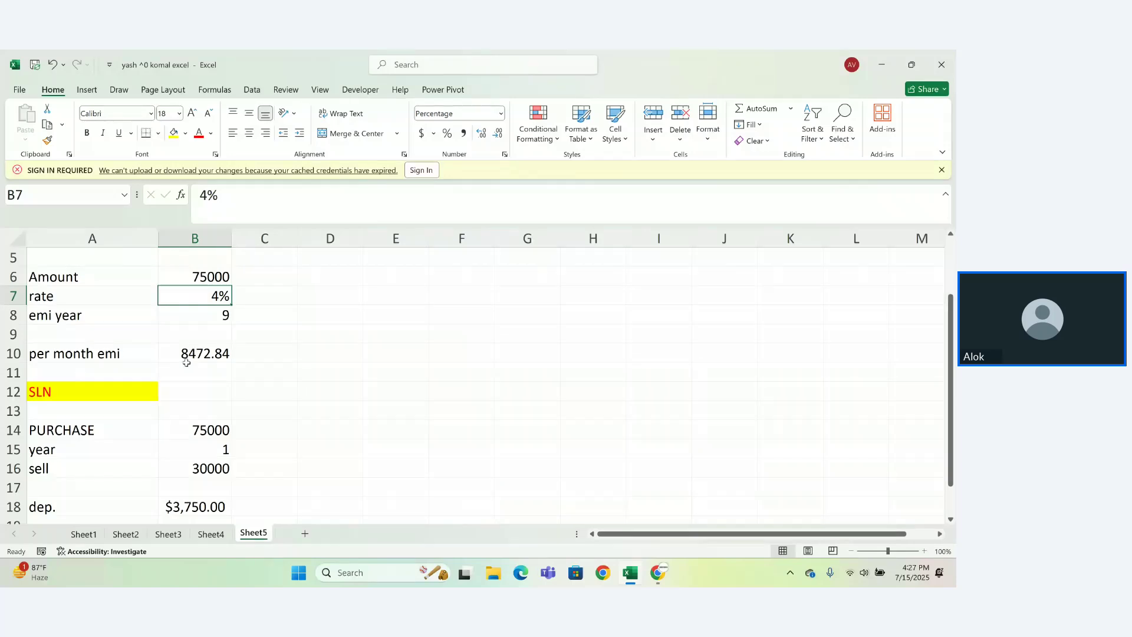
Enter an extra charge of 200 in C10, beside the per month emi
click(226, 361)
click(276, 357)
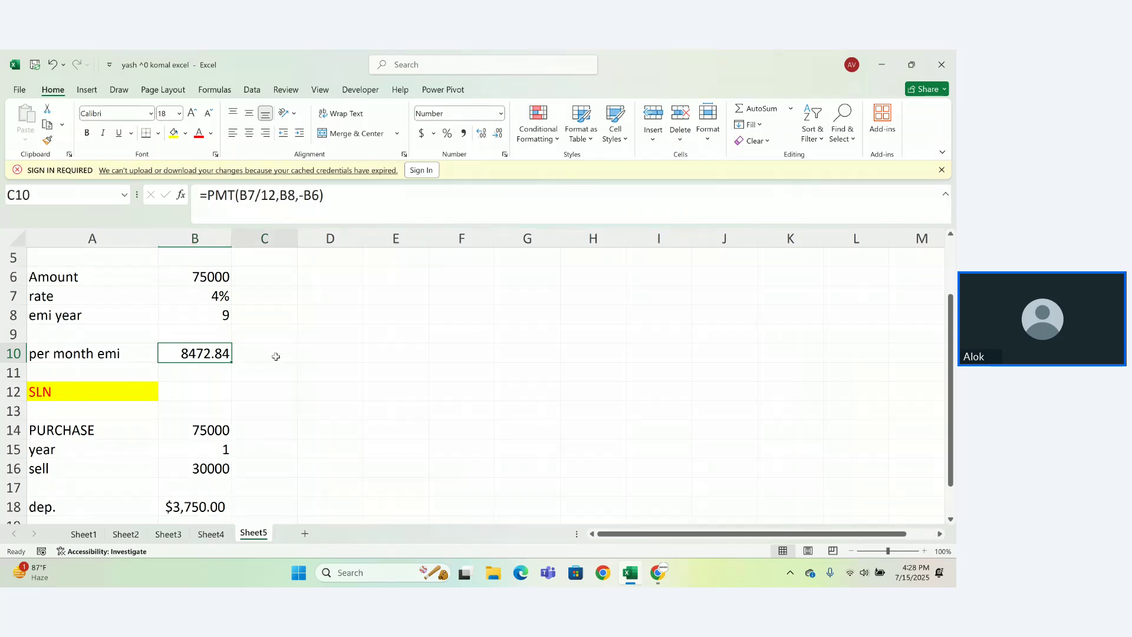
text(200)
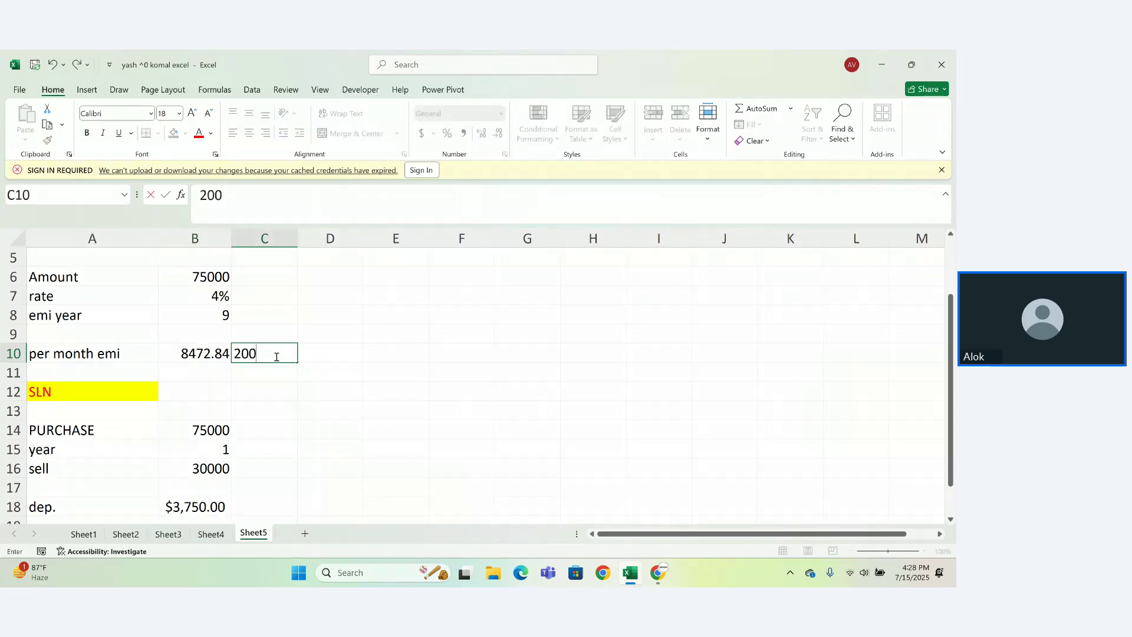
key(BackSpace)
key(BackSpace)
key(Tab)
double_click(276, 356)
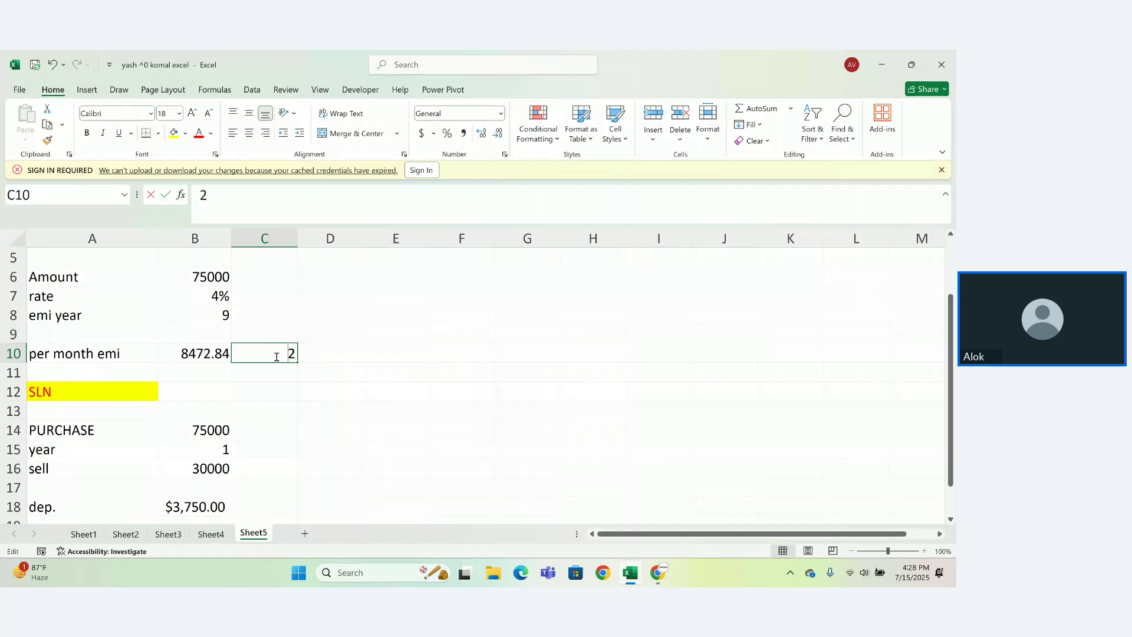
text(0000)
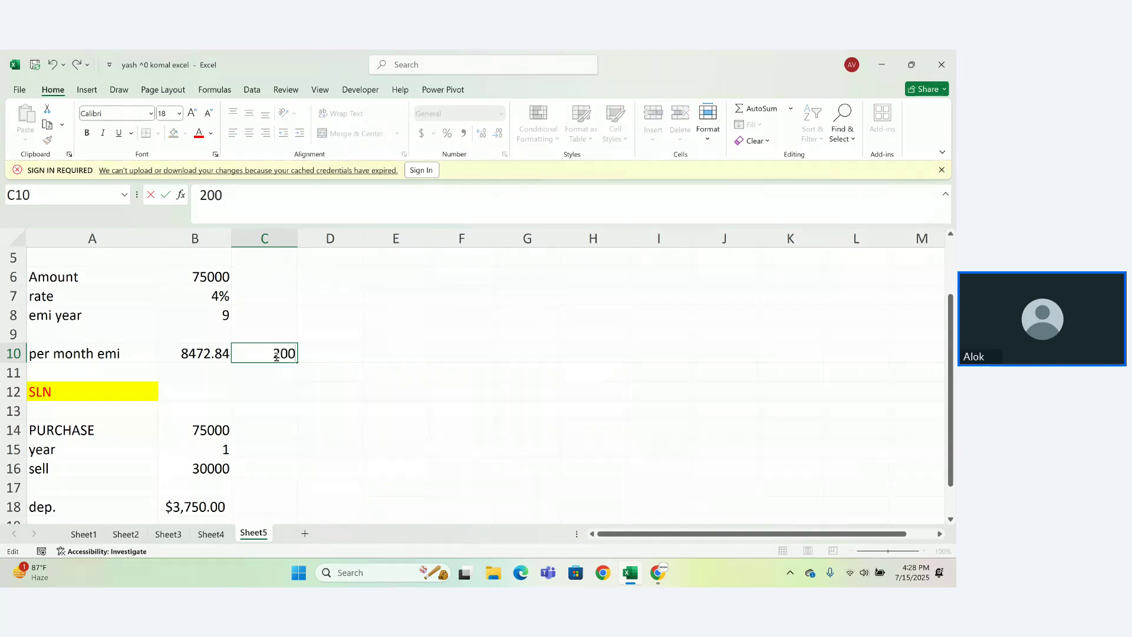
key(BackSpace)
key(BackSpace)
key(Return)
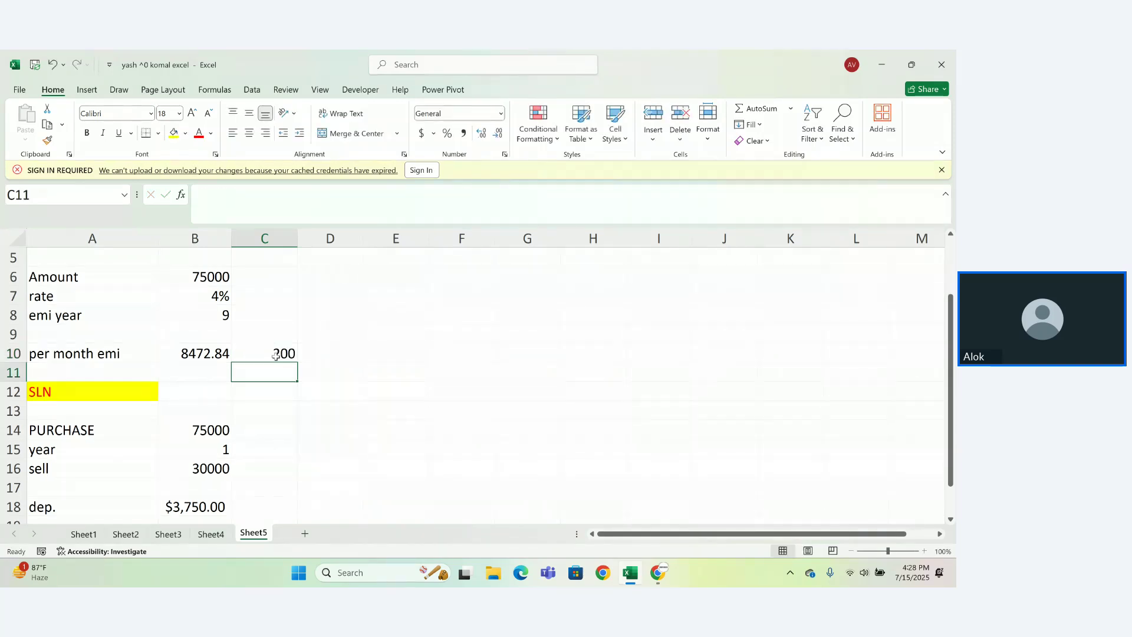
Enter a second extra charge of 100 in D10
click(323, 349)
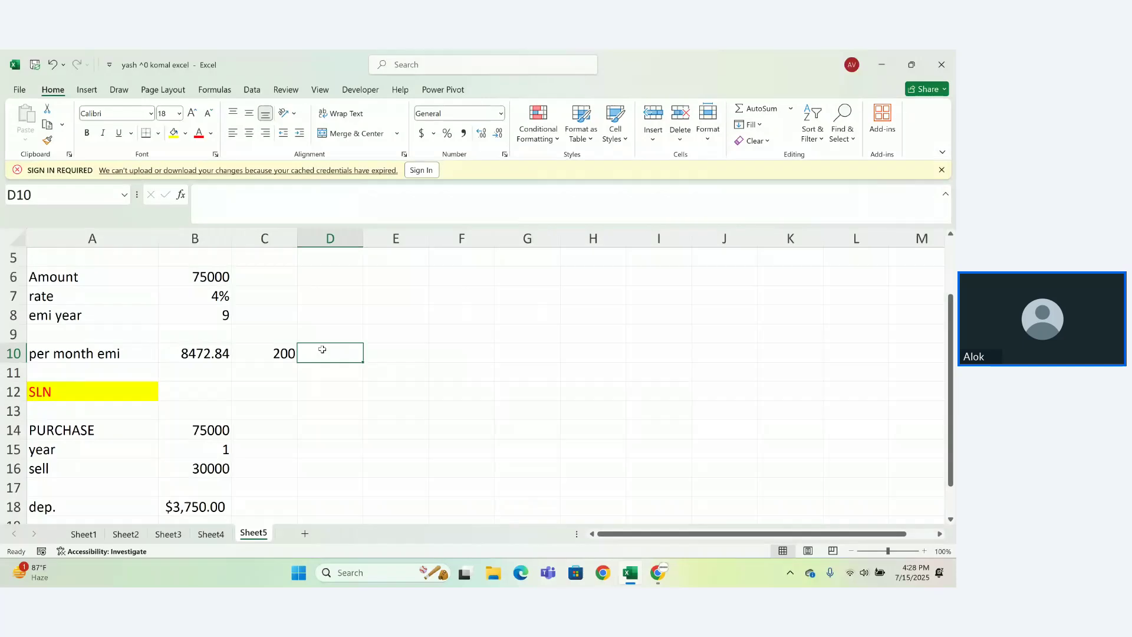
text(100)
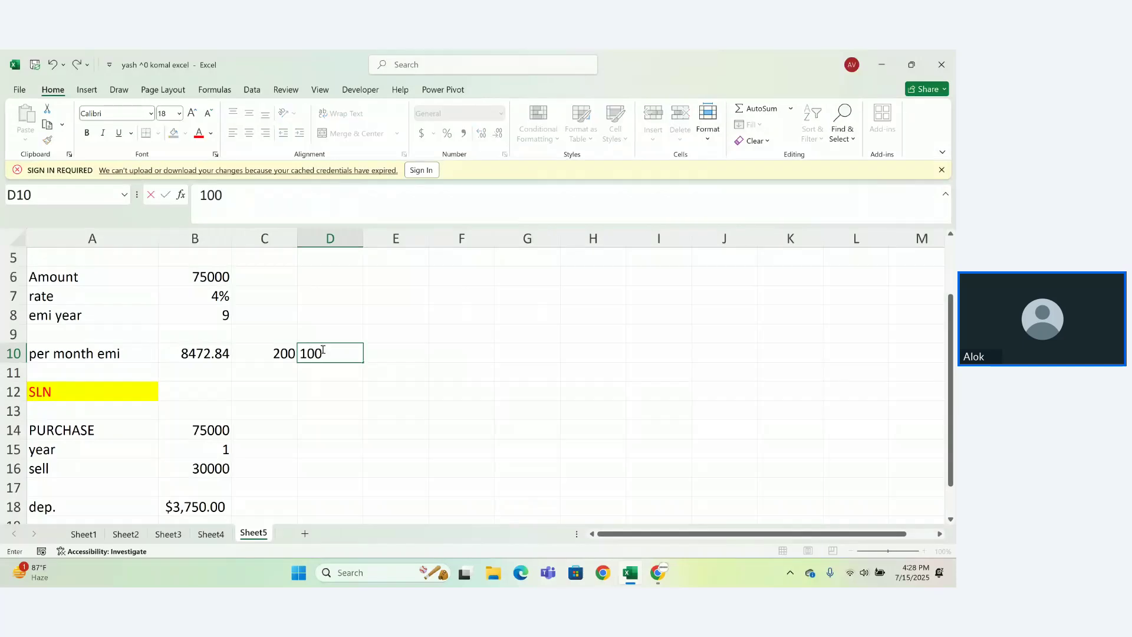
text(00)
key(BackSpace)
key(BackSpace)
key(Return)
Total the EMI and the two extra charges in E10 with a SUM formula over B10:D10
click(399, 352)
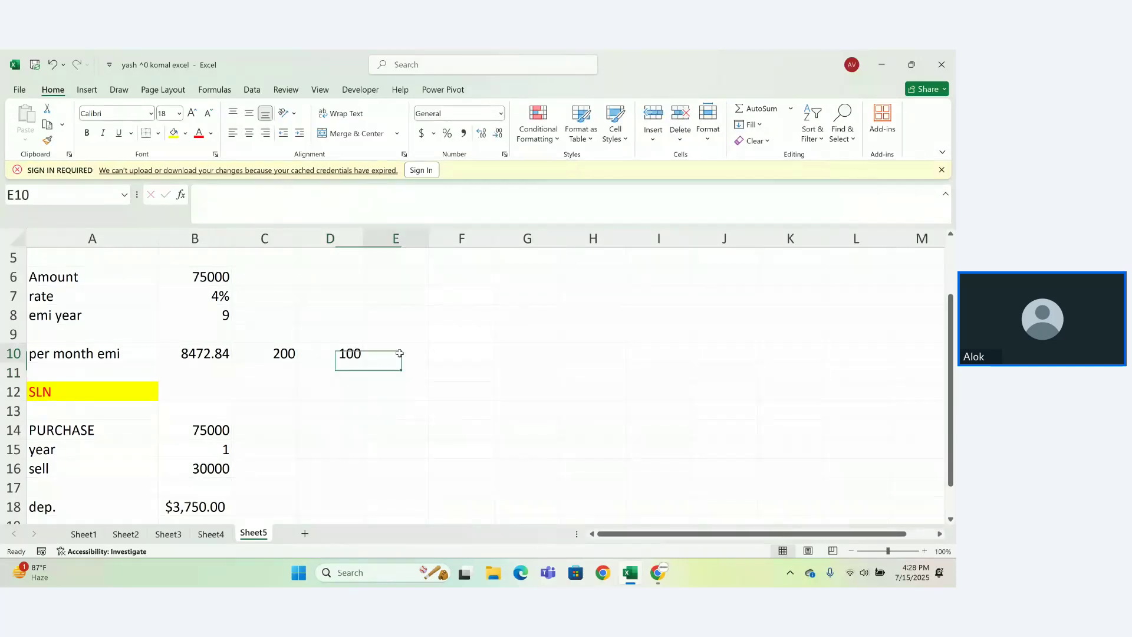
text(=sum)
key(Tab)
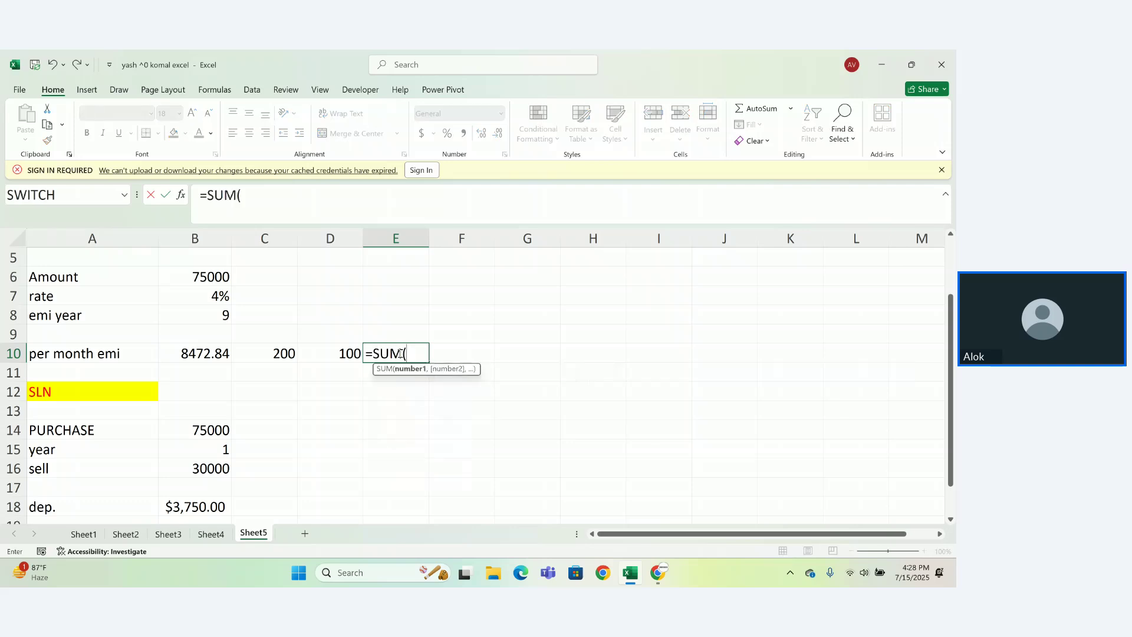
drag(188, 354, 320, 354)
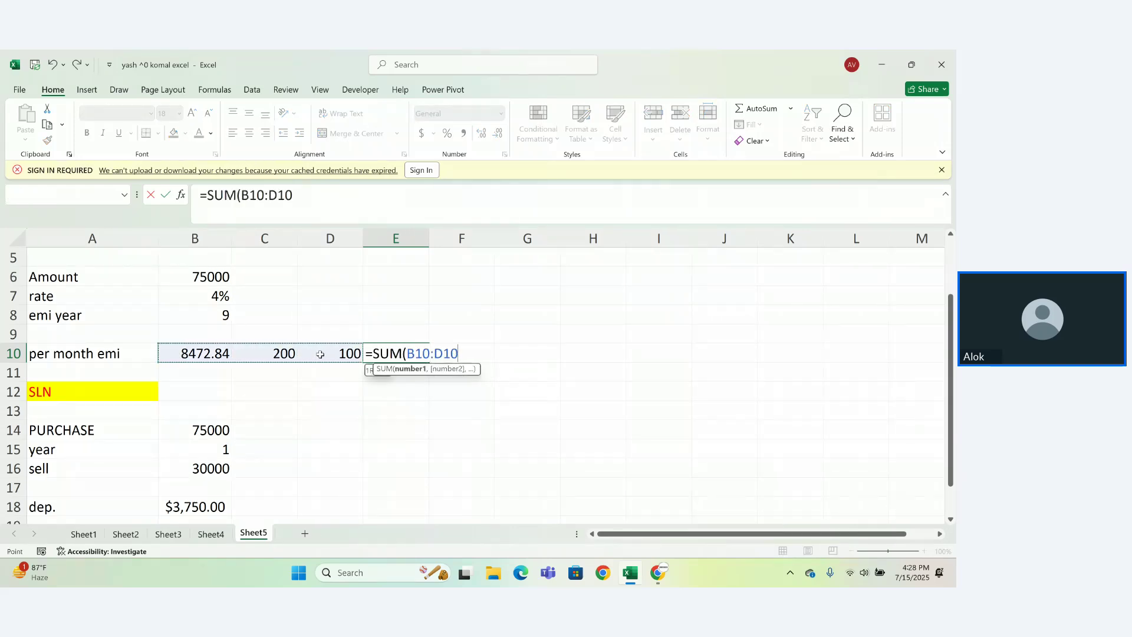
key(Return)
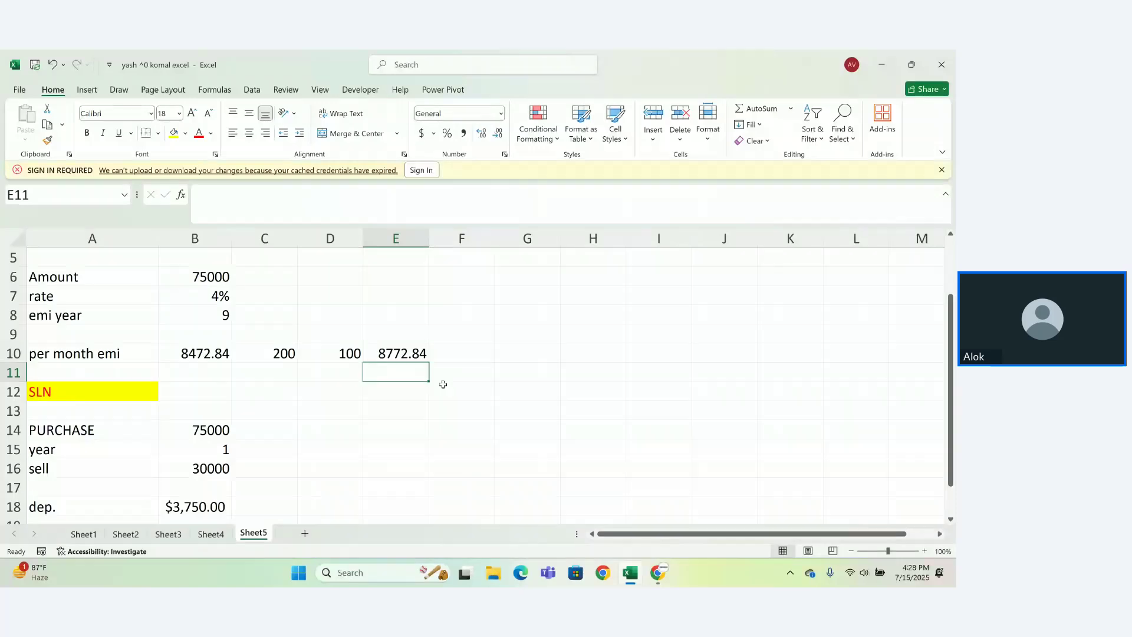
Try entering =9k in F10 and accept the suggested formula correction
click(461, 358)
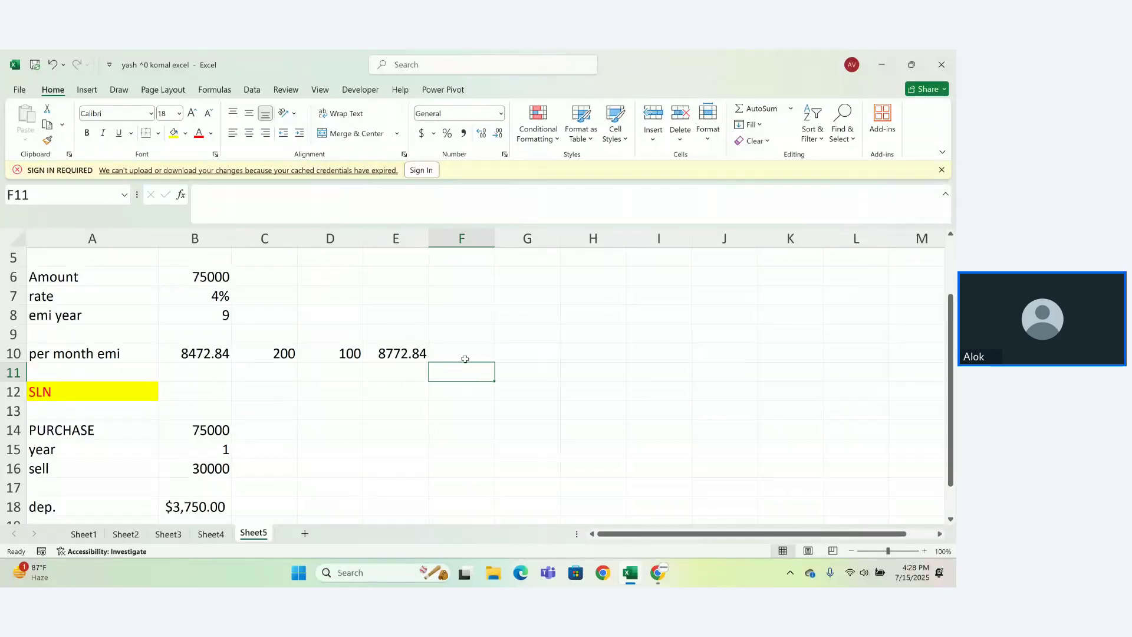
text(=)
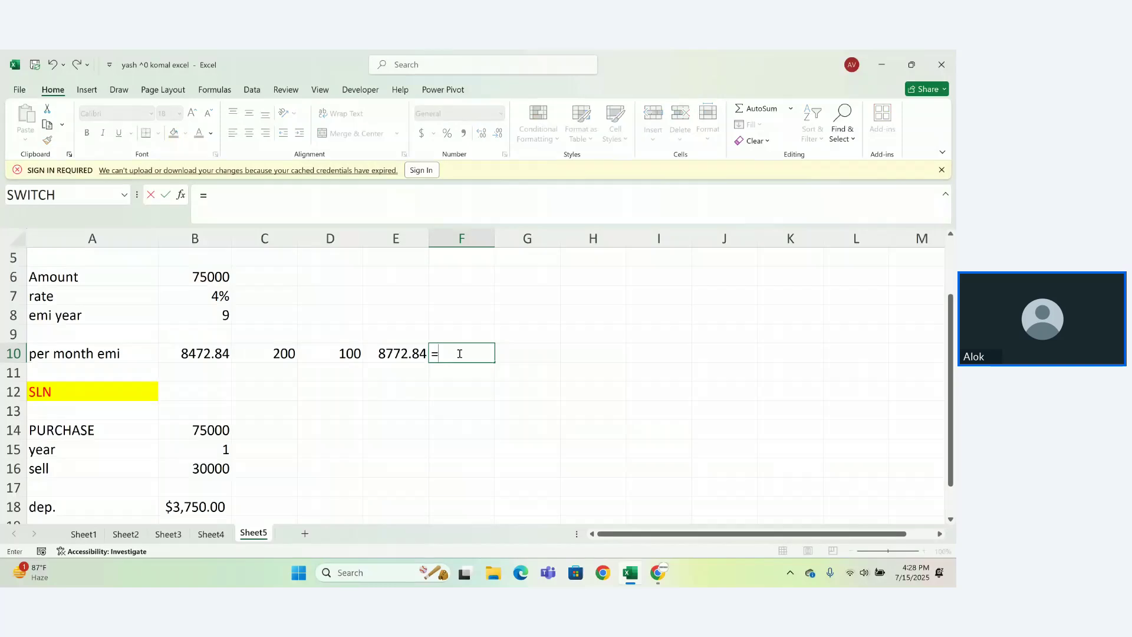
text(9k)
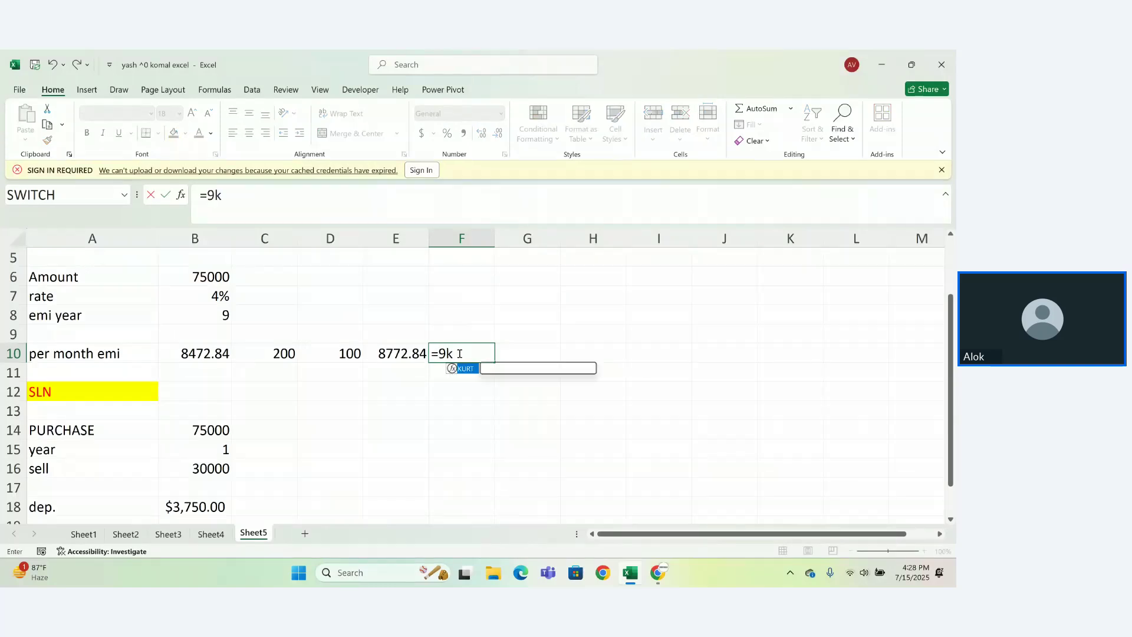
key(Return)
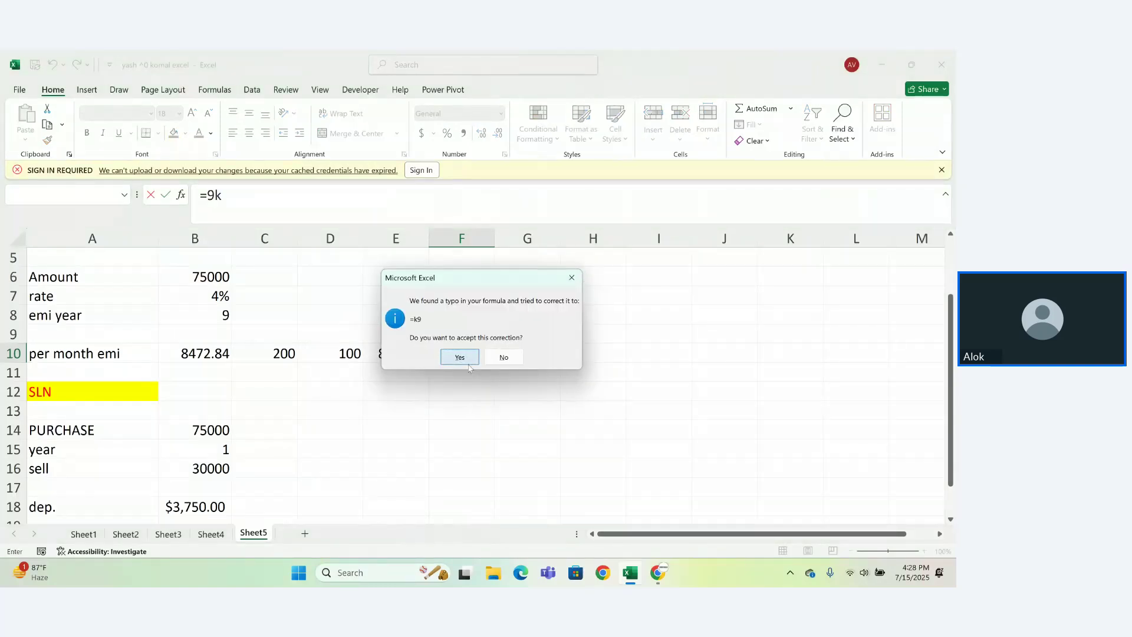
click(468, 364)
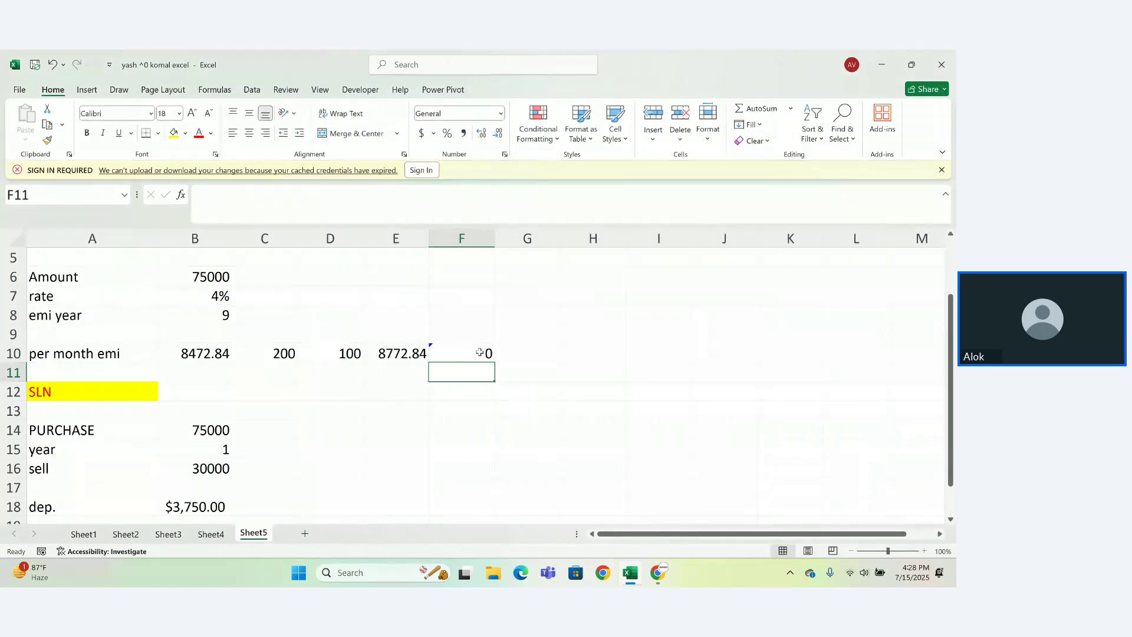
Replace the formula in F10 with the plain text 9k
double_click(437, 354)
key(BackSpace)
key(BackSpace)
key(BackSpace)
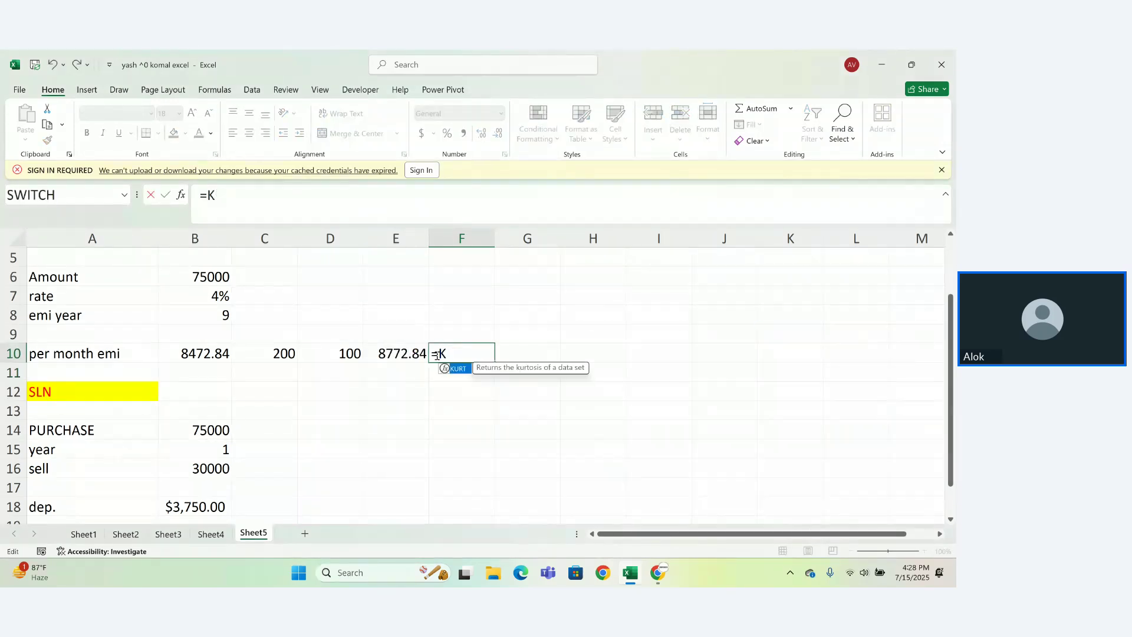
text(9k)
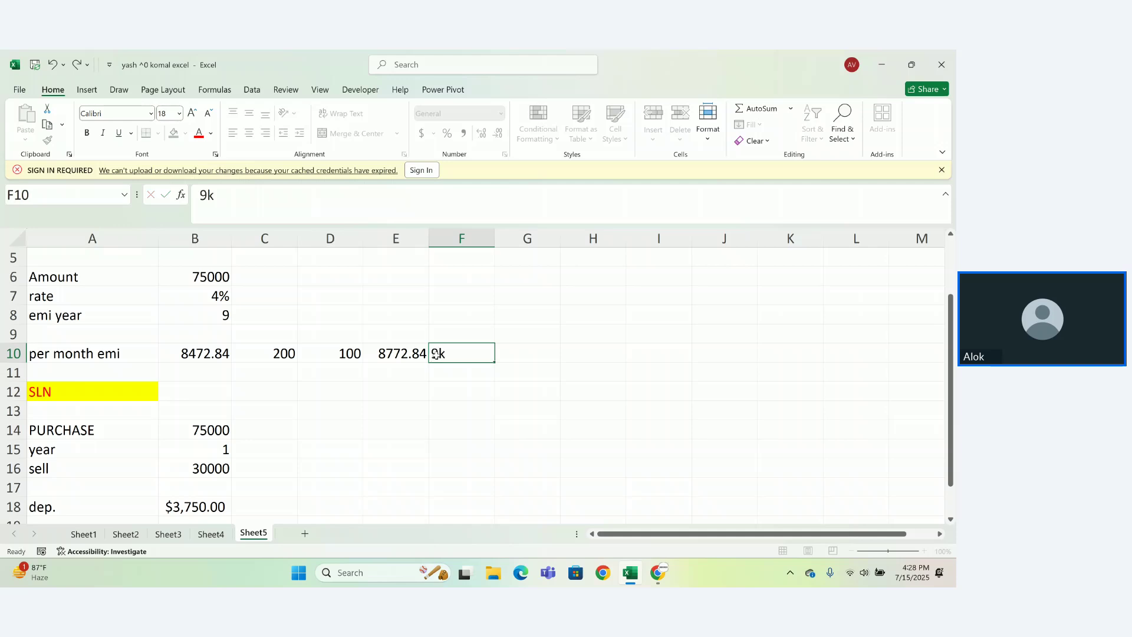
key(Return)
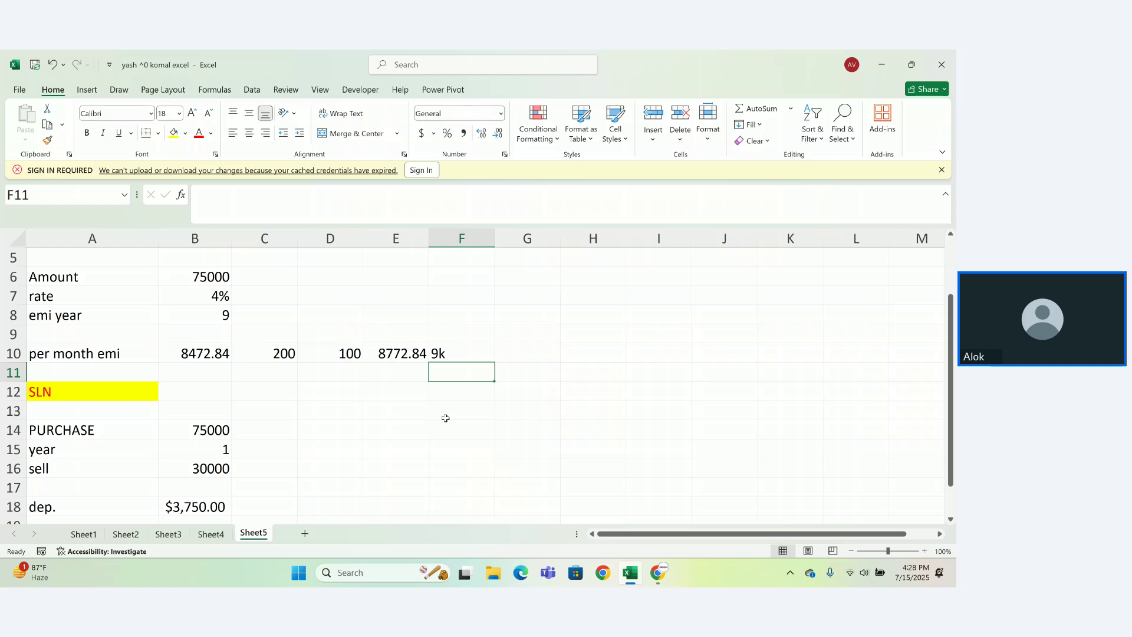
Enter 1200 in G6, in the empty area beside the PMT table
drag(950, 420, 949, 392)
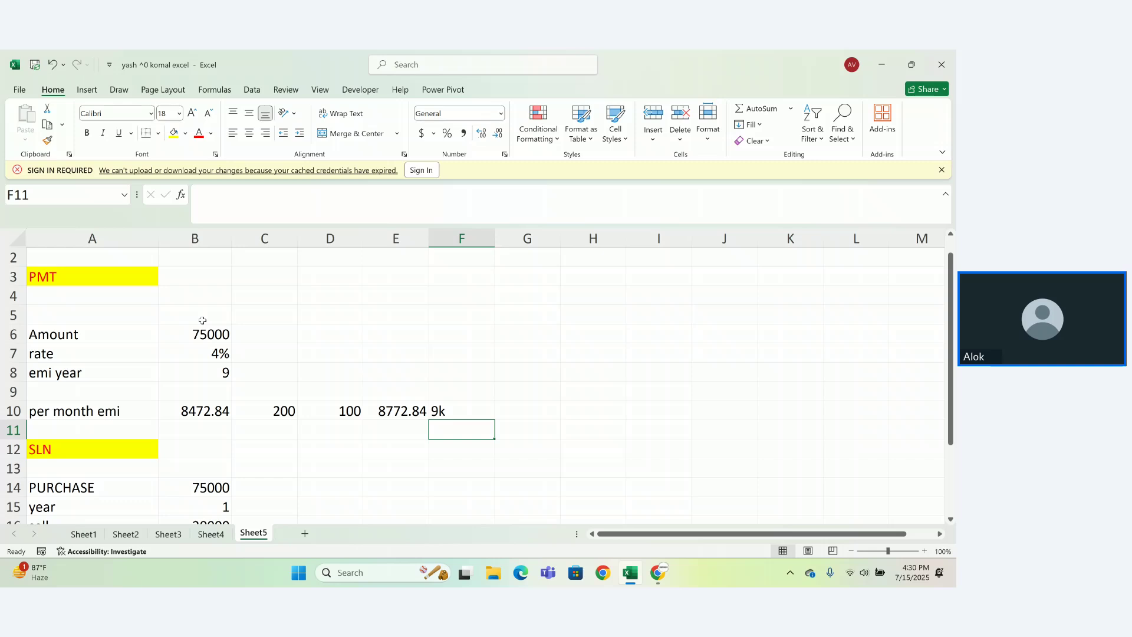
click(548, 334)
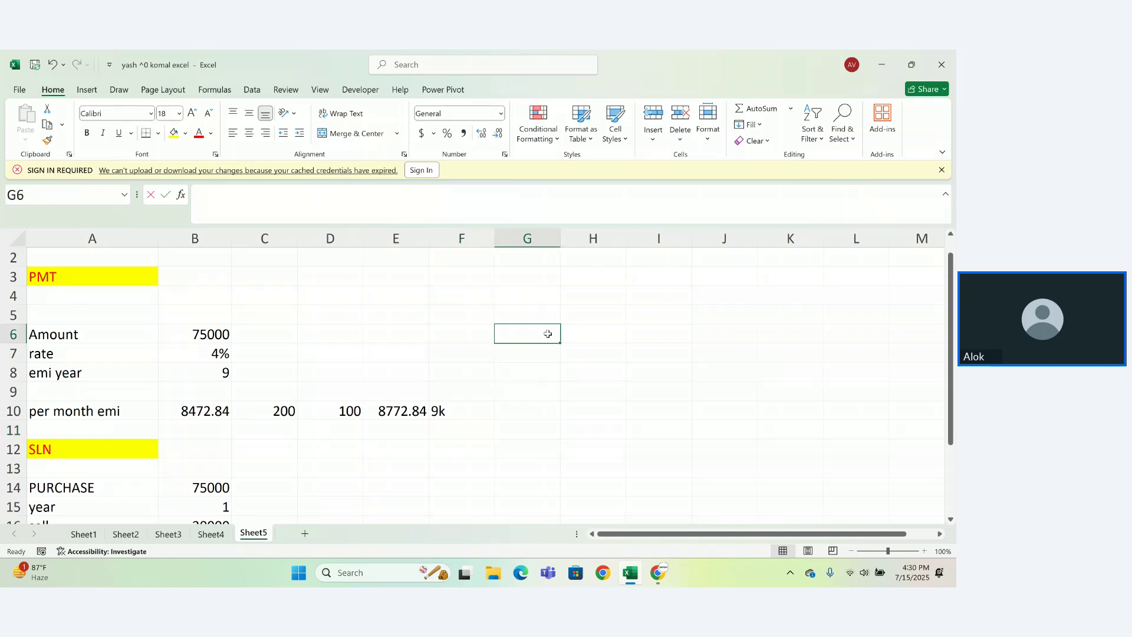
text(12000)
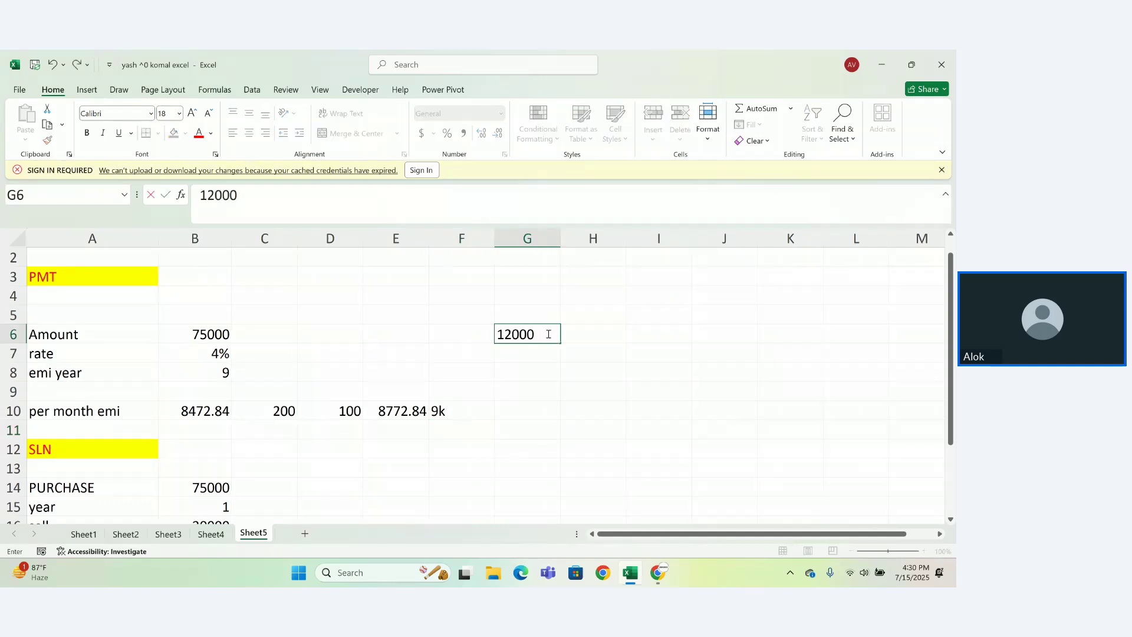
text(0)
key(BackSpace)
key(BackSpace)
key(Return)
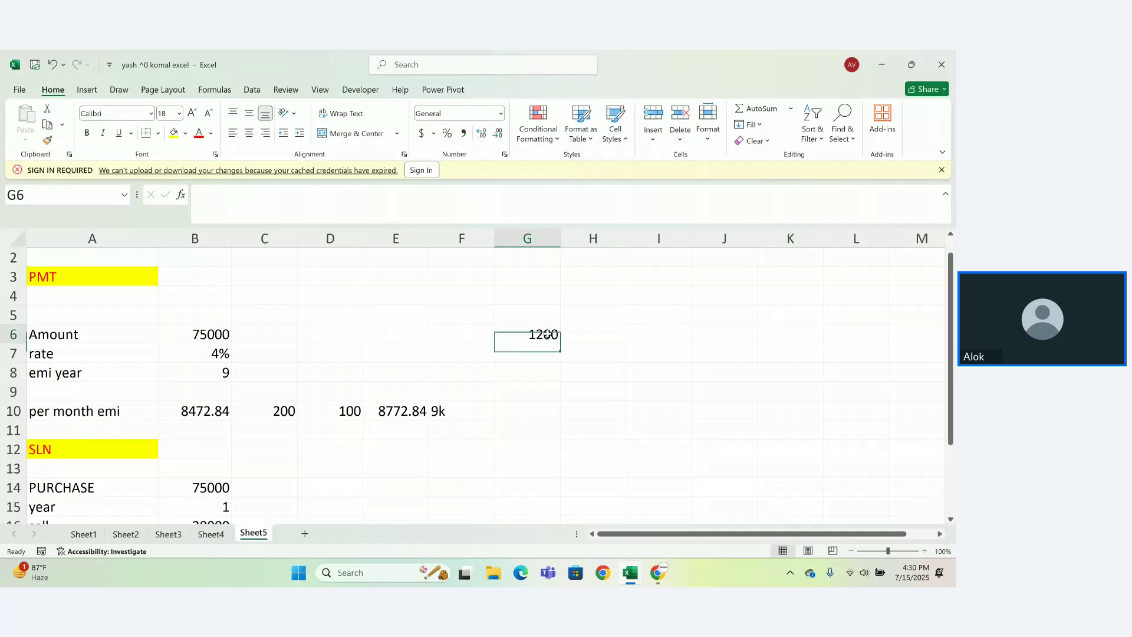
Replace the value in G6 with 12000
click(548, 334)
text(0)
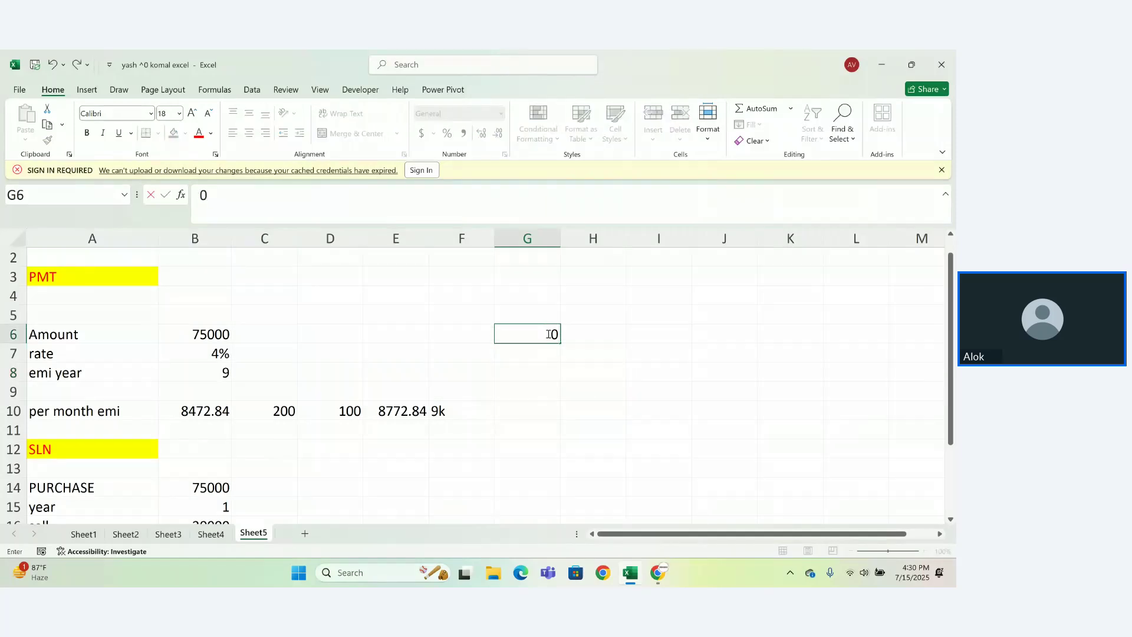
key(BackSpace)
text(1200000)
key(BackSpace)
key(BackSpace)
key(Return)
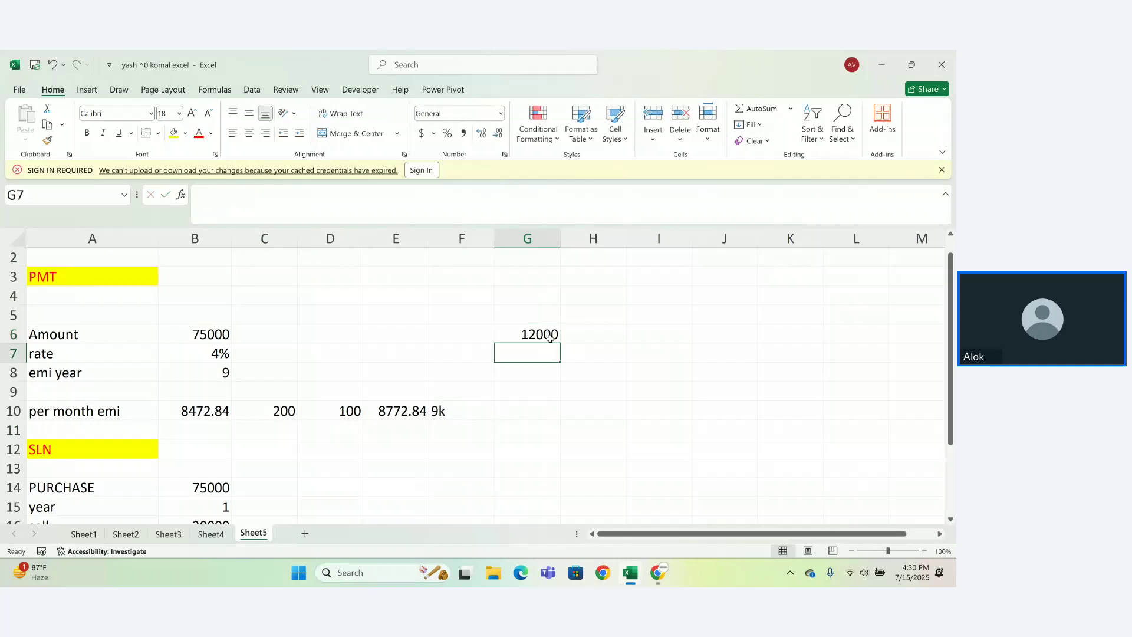
Enter a rate of 10% in G7, directly below the 12000 amount
text(10)
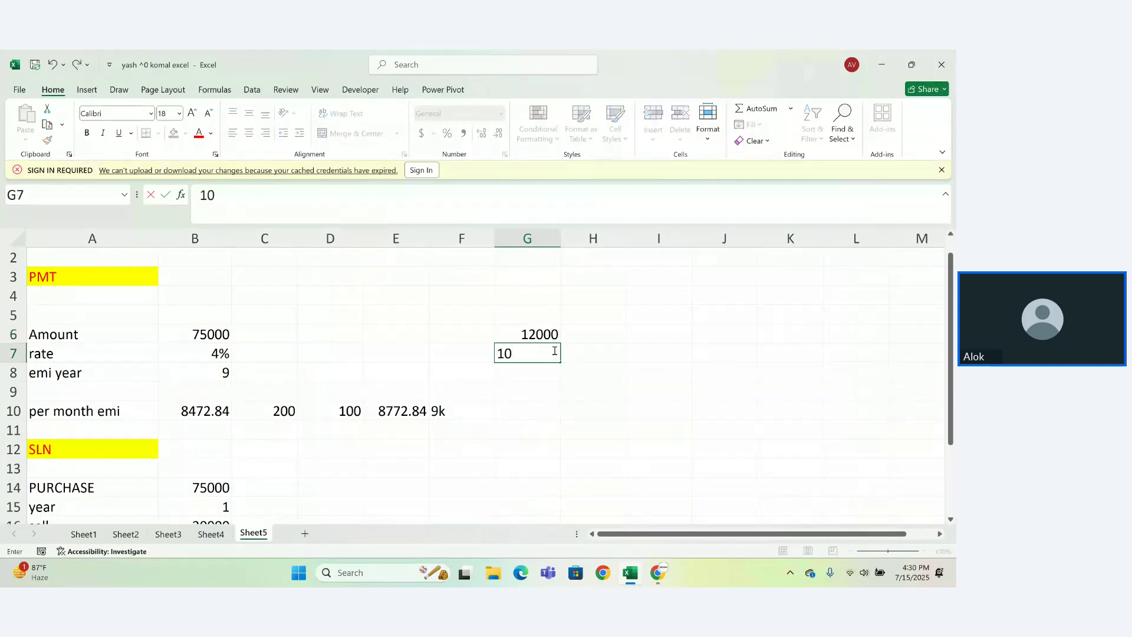
text(00)
key(Return)
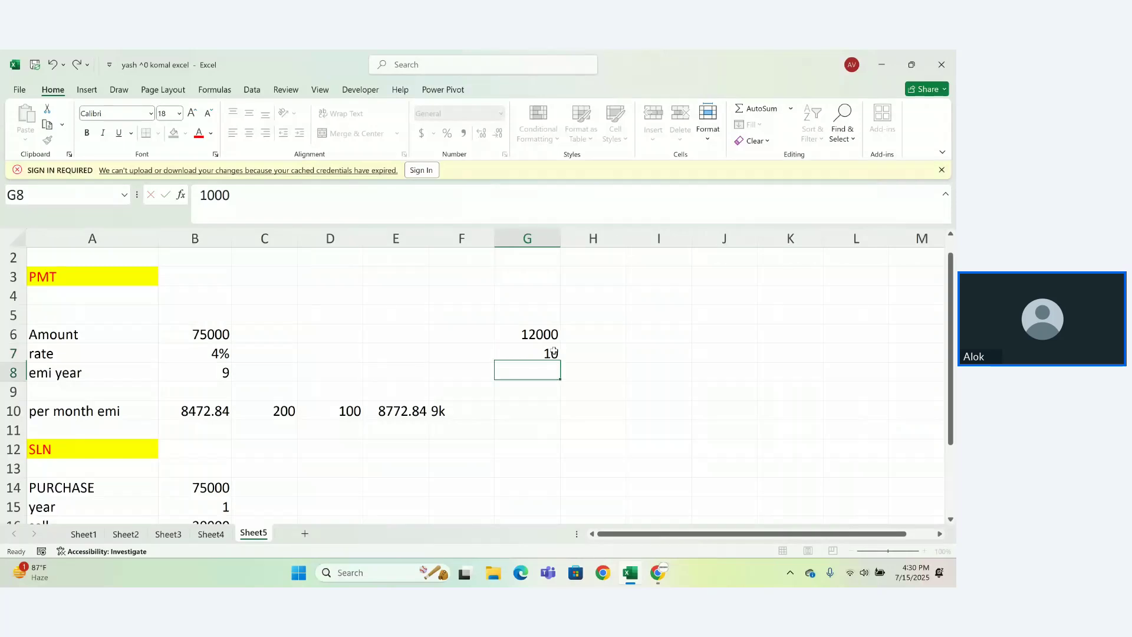
click(554, 351)
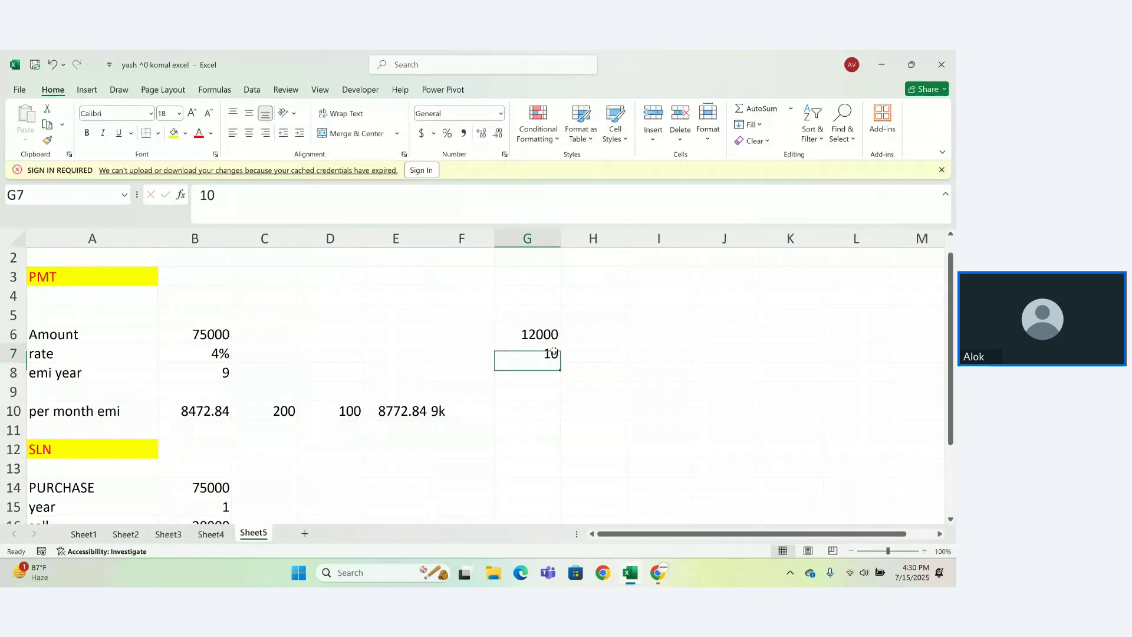
double_click(554, 352)
text(0)
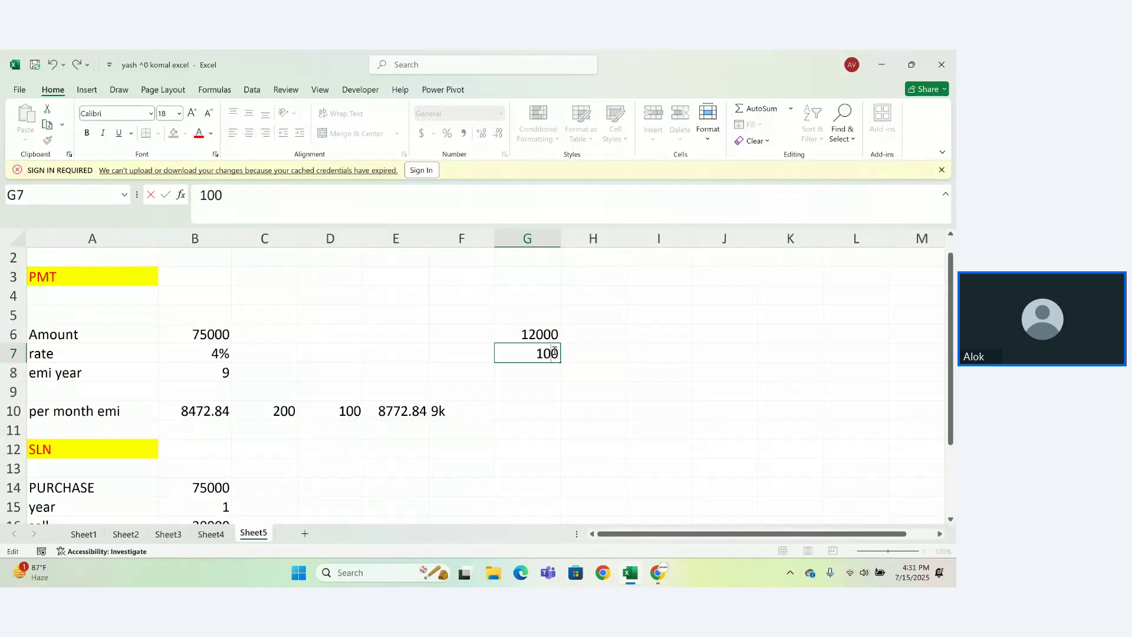
text(0)
key(BackSpace)
key(BackSpace)
text(%)
key(Return)
Enter 1 in G8 as the number of years for the second loan example
text(10)
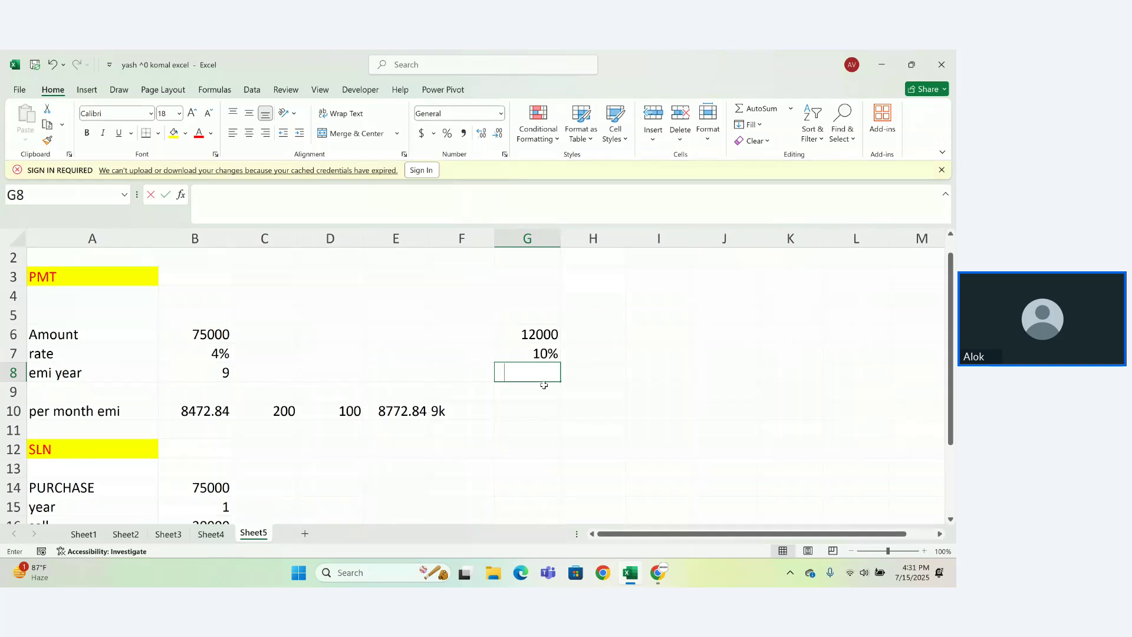
key(BackSpace)
key(BackSpace)
text(1)
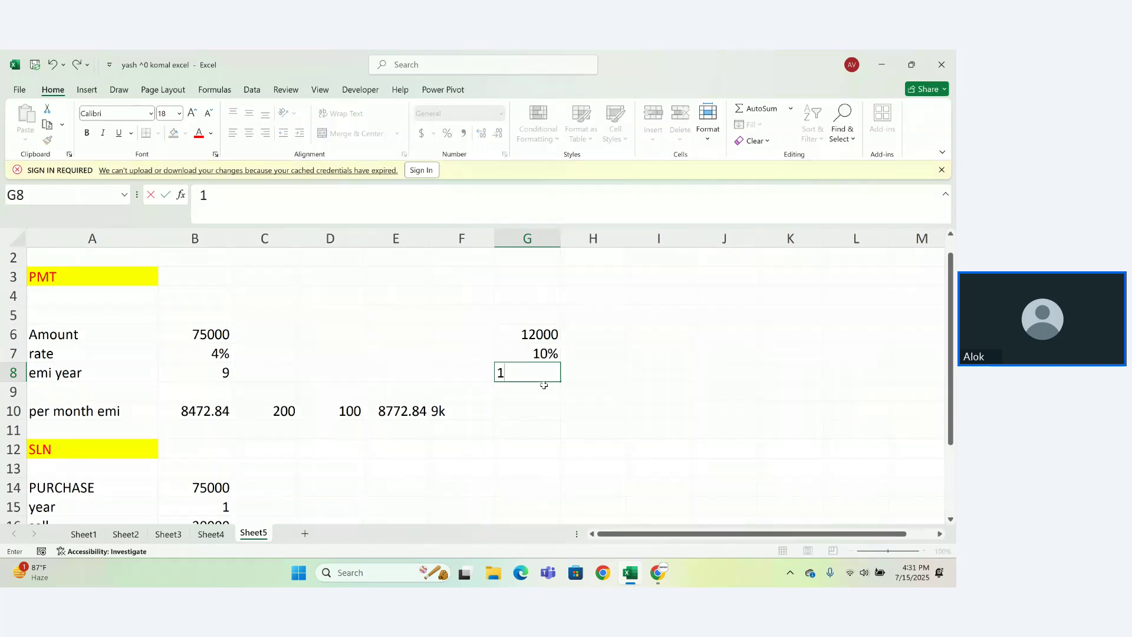
text(00)
key(Return)
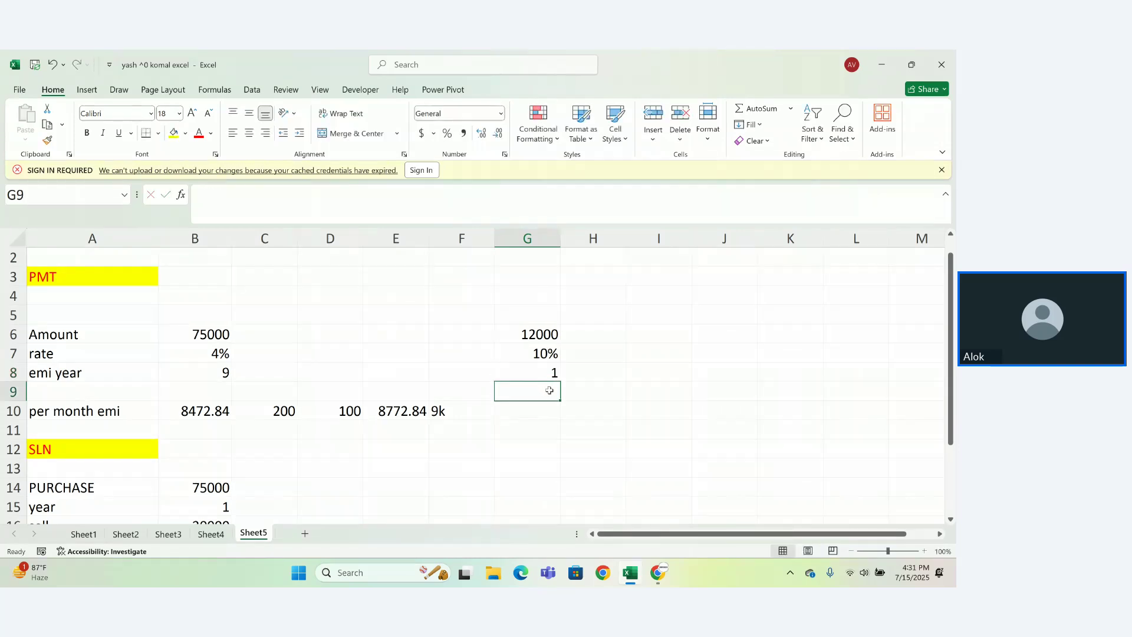
Calculate the monthly EMI in G10 with =PMT(G7/12,G8*12,-G6)
click(549, 406)
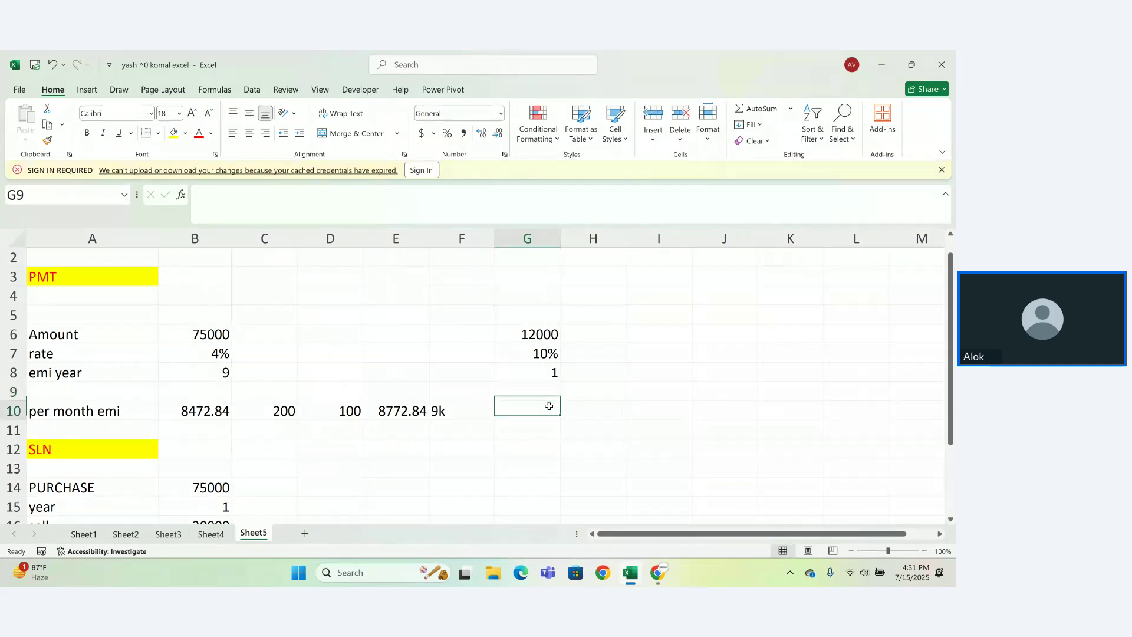
text(=pmt)
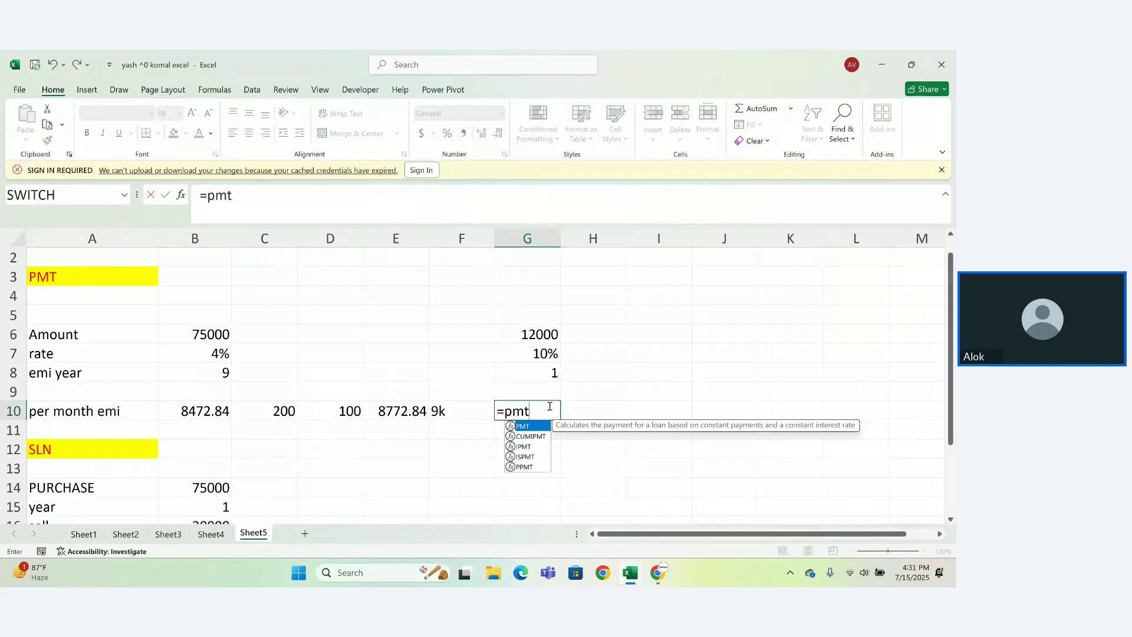
key(Tab)
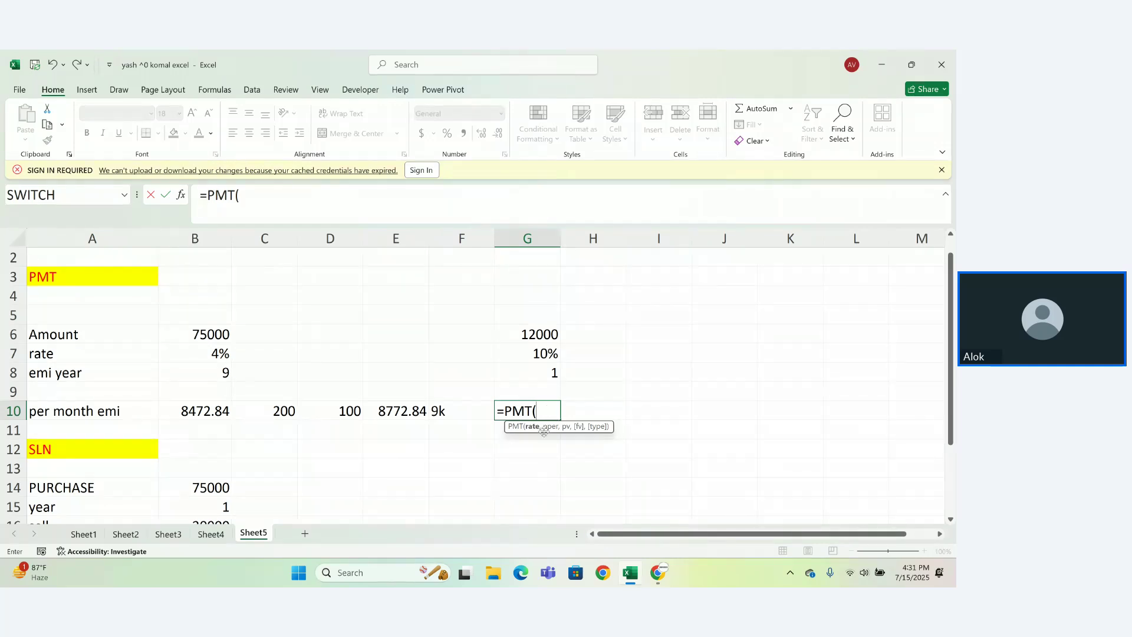
click(544, 354)
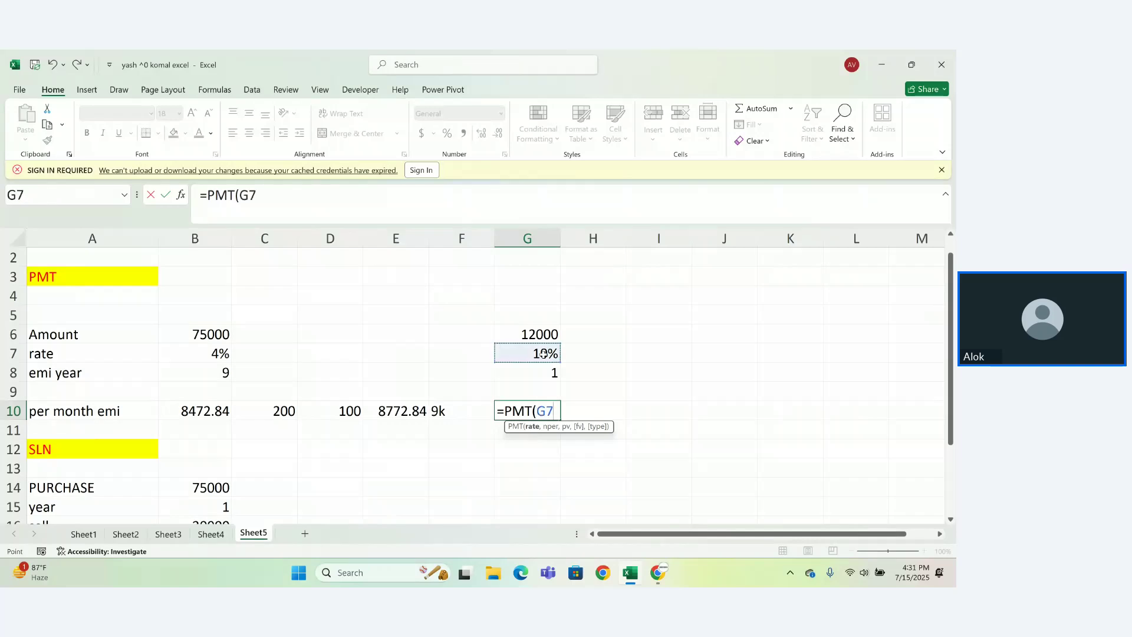
text(/12,)
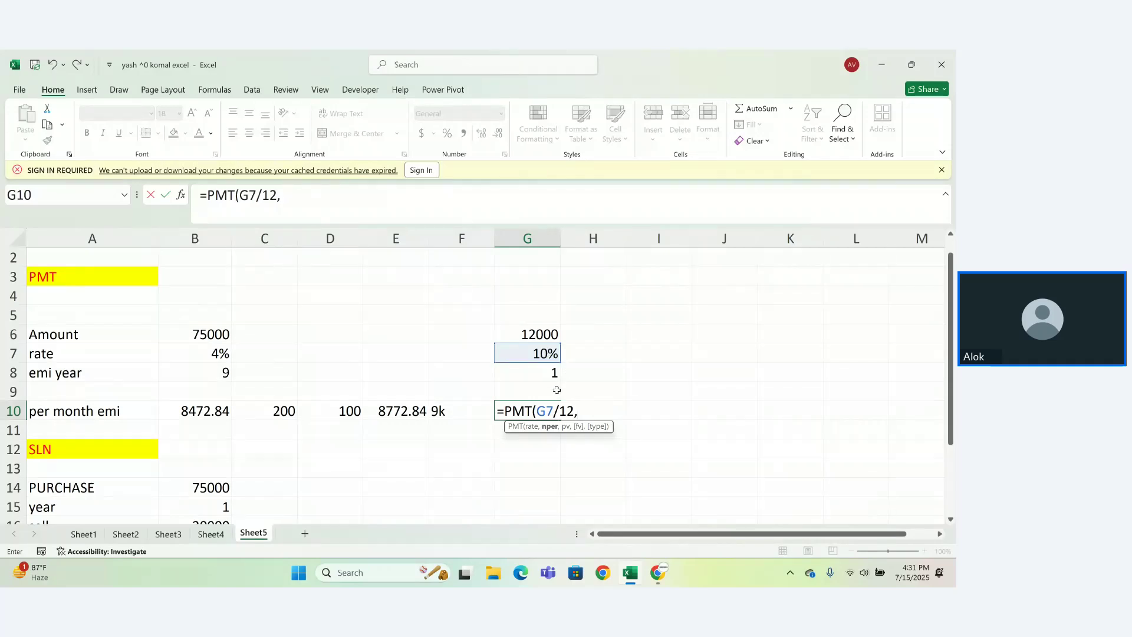
click(548, 378)
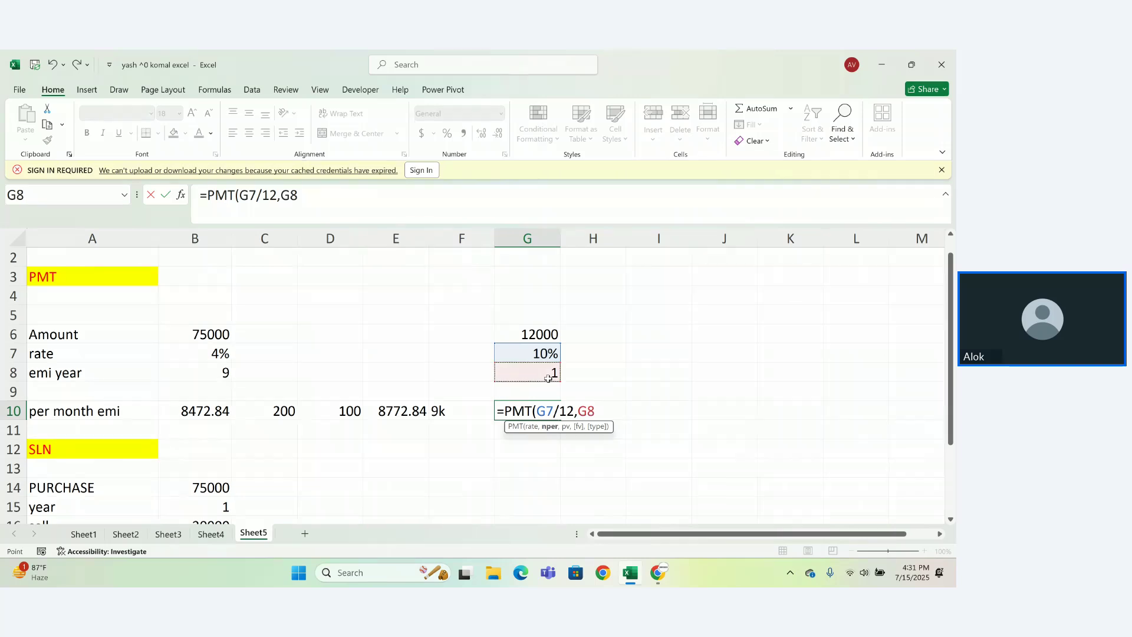
text(*12,-)
click(546, 333)
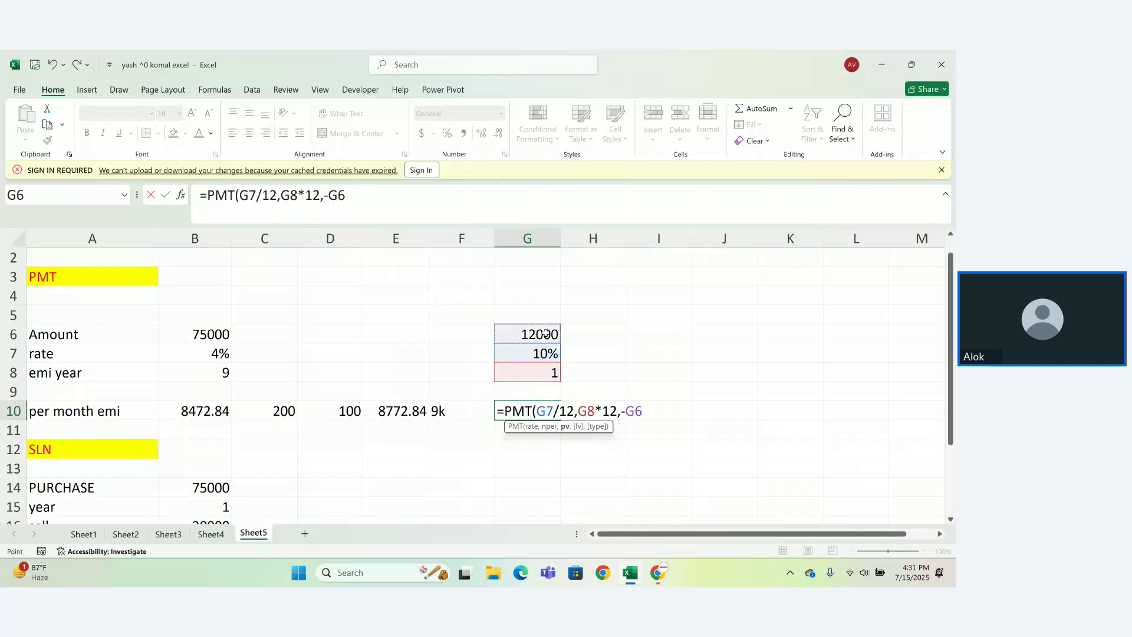
key(Return)
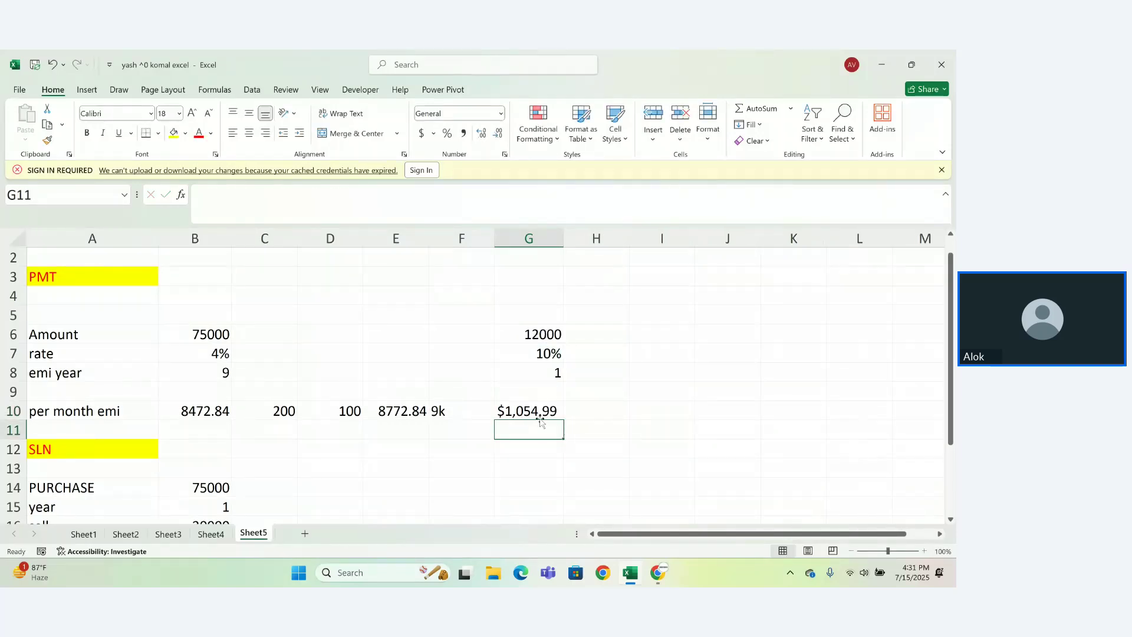
Calculate the total yearly repayment in G12 with =G10*12
click(541, 450)
text(=)
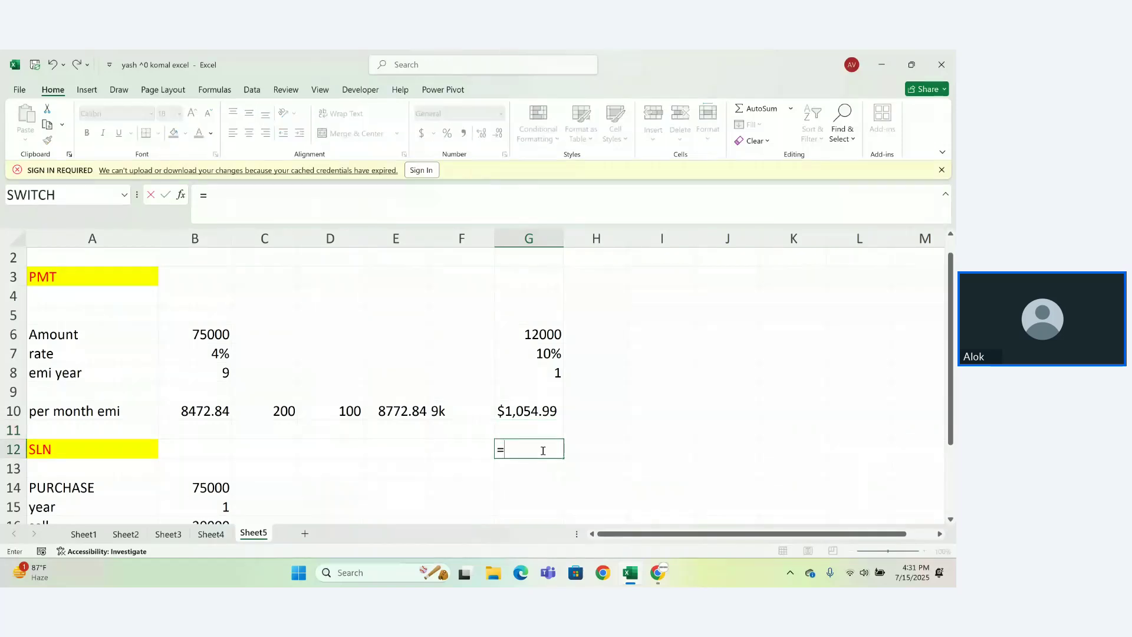
click(528, 416)
text(*12)
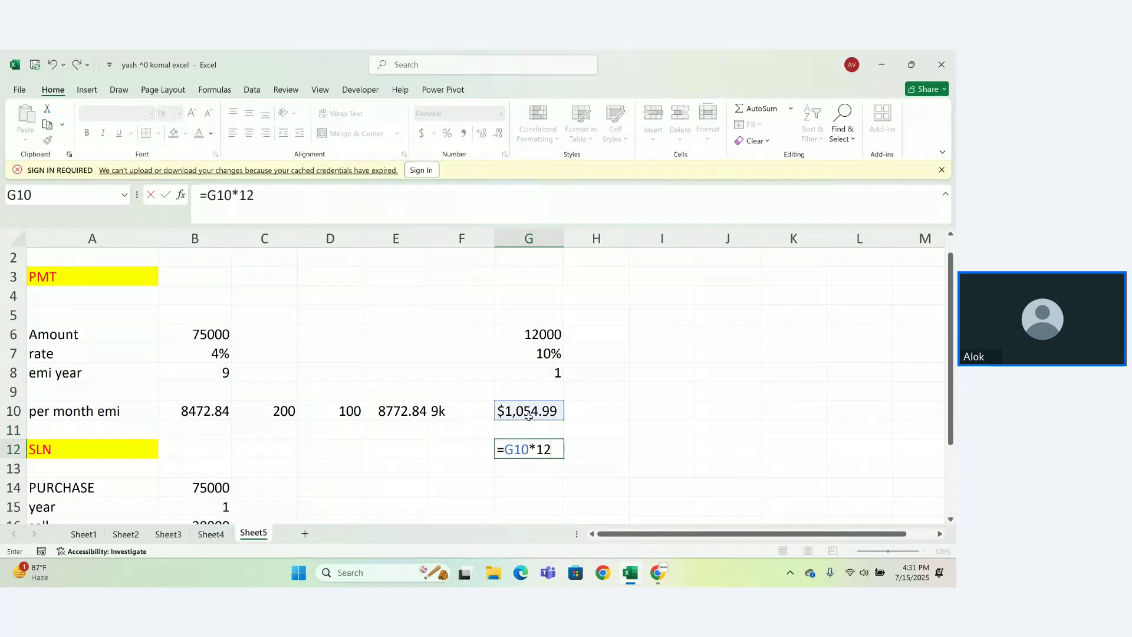
key(Return)
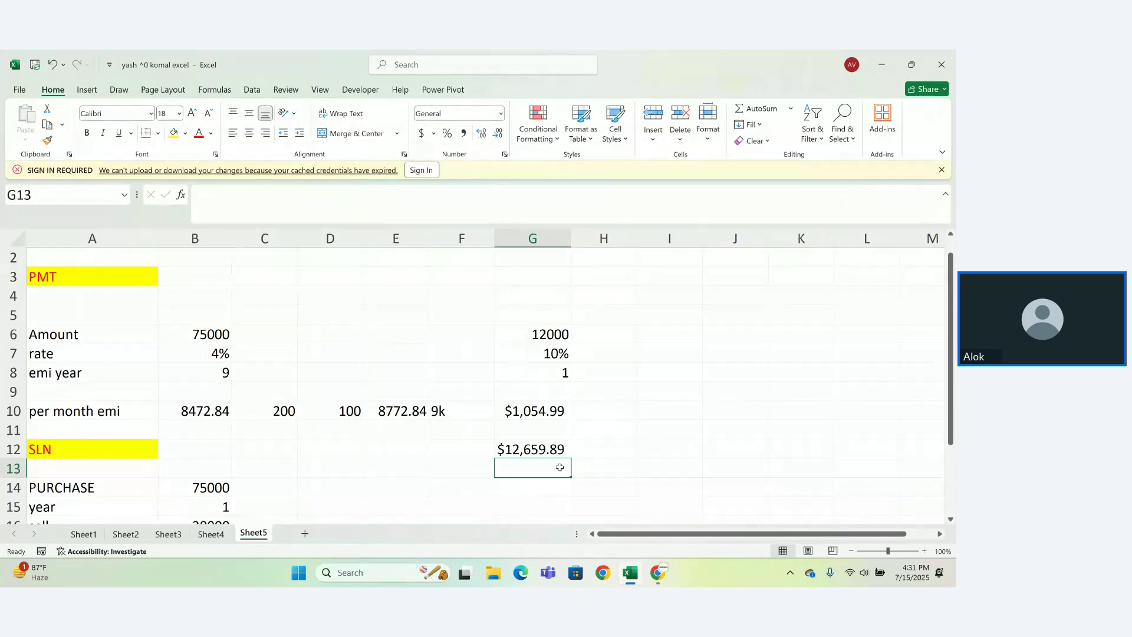
Apply the Currency number format to the yearly total in G12
click(532, 451)
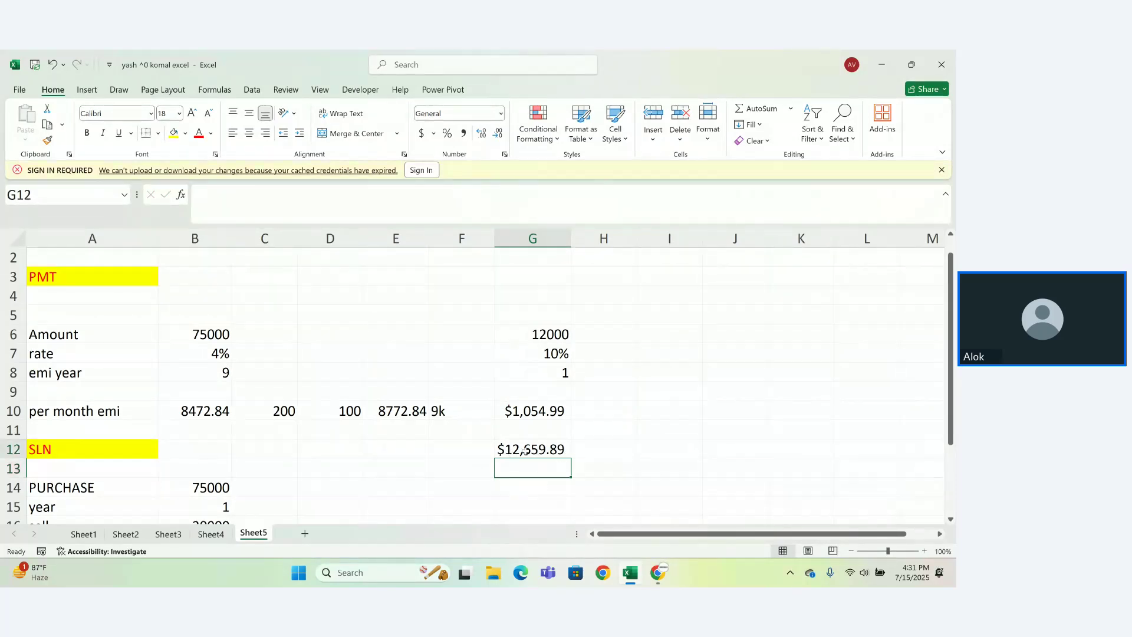
click(501, 114)
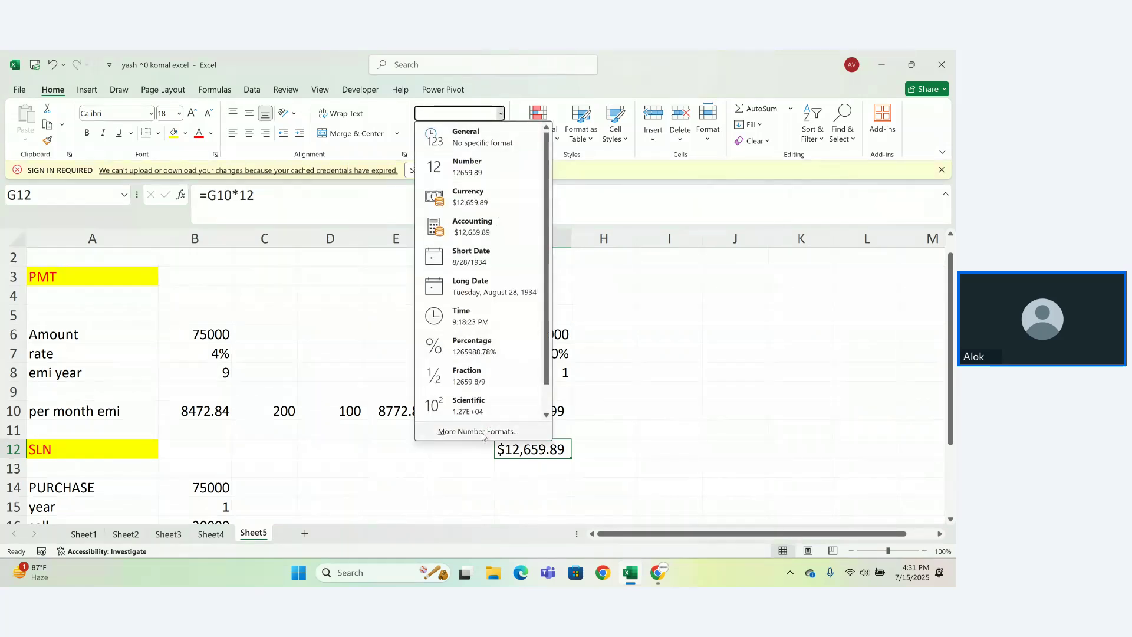
click(432, 198)
click(432, 197)
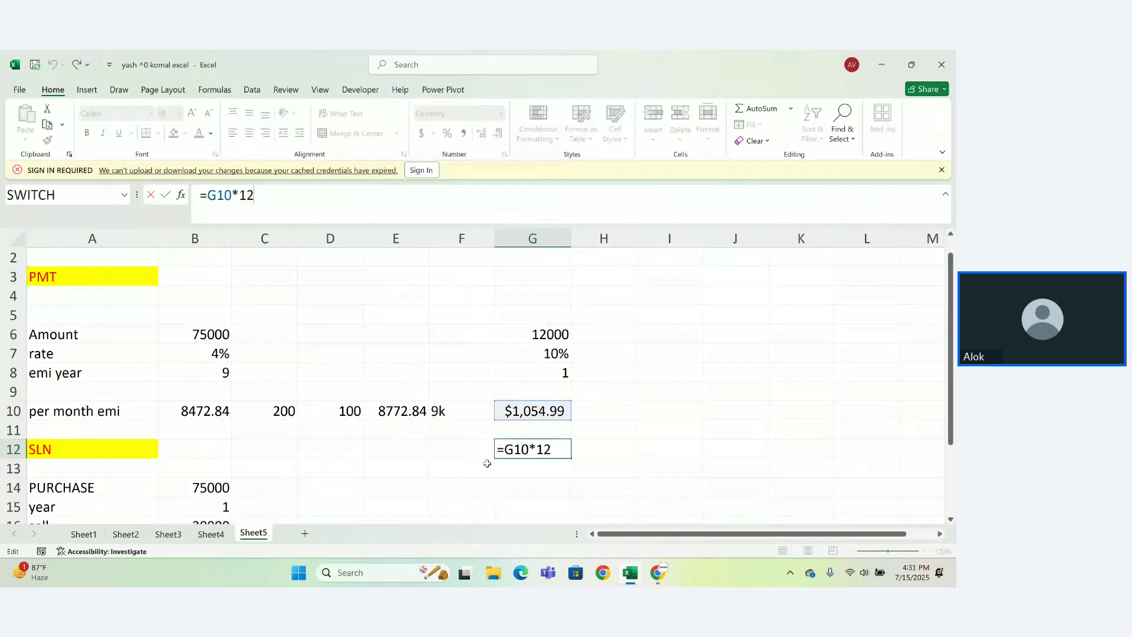
key(Return)
Format the yearly total in G12 as Accounting with the ₹ Sanskrit currency symbol
click(522, 455)
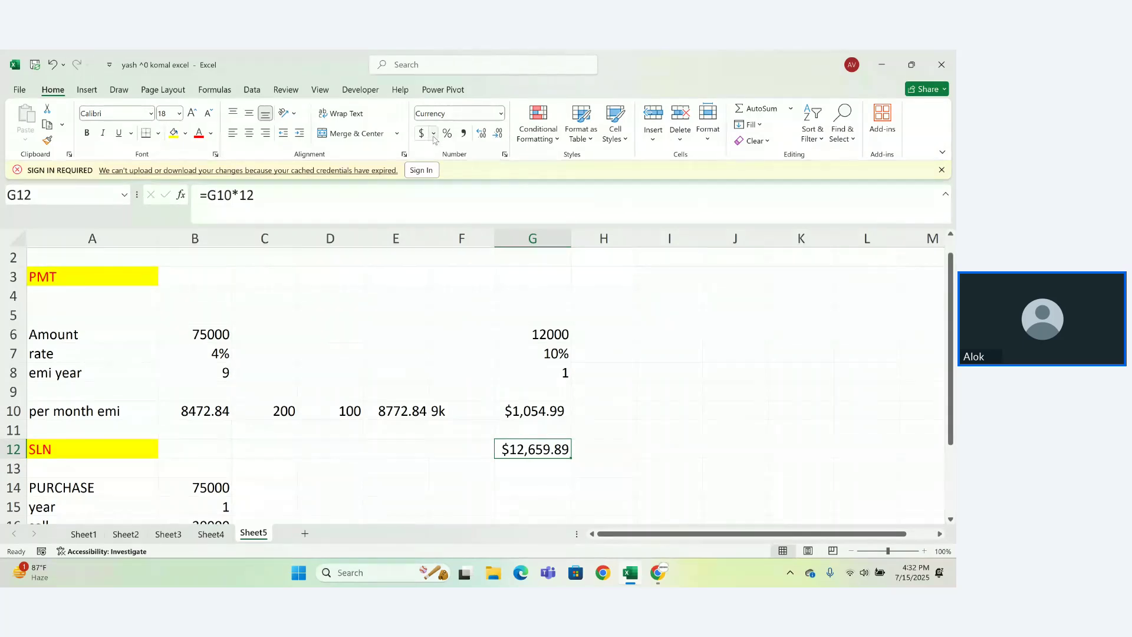
click(434, 133)
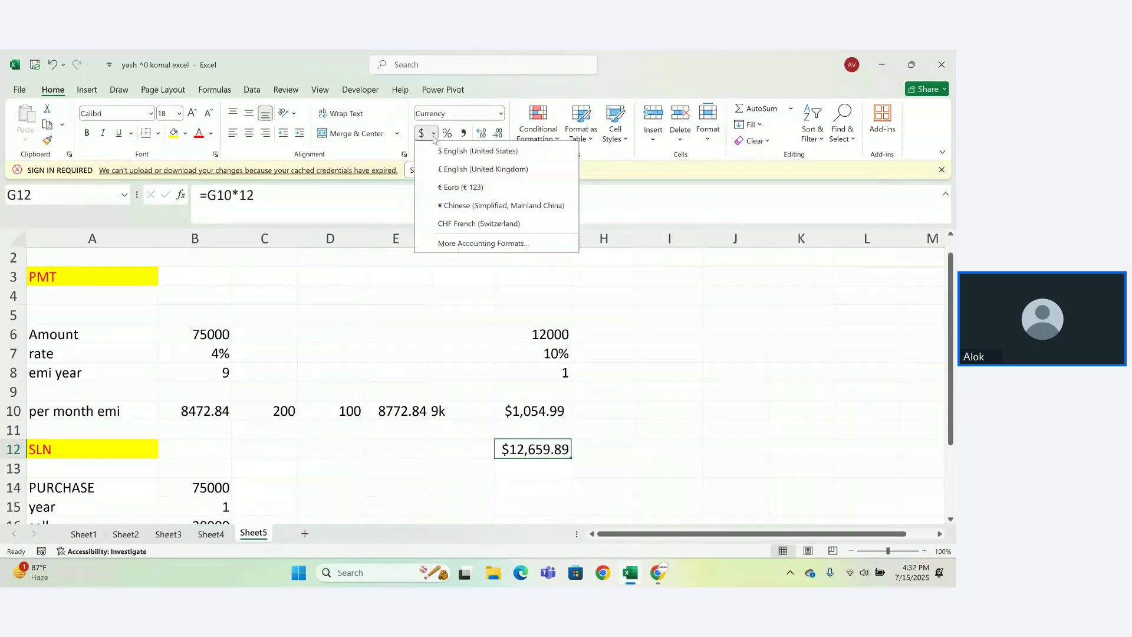
click(452, 248)
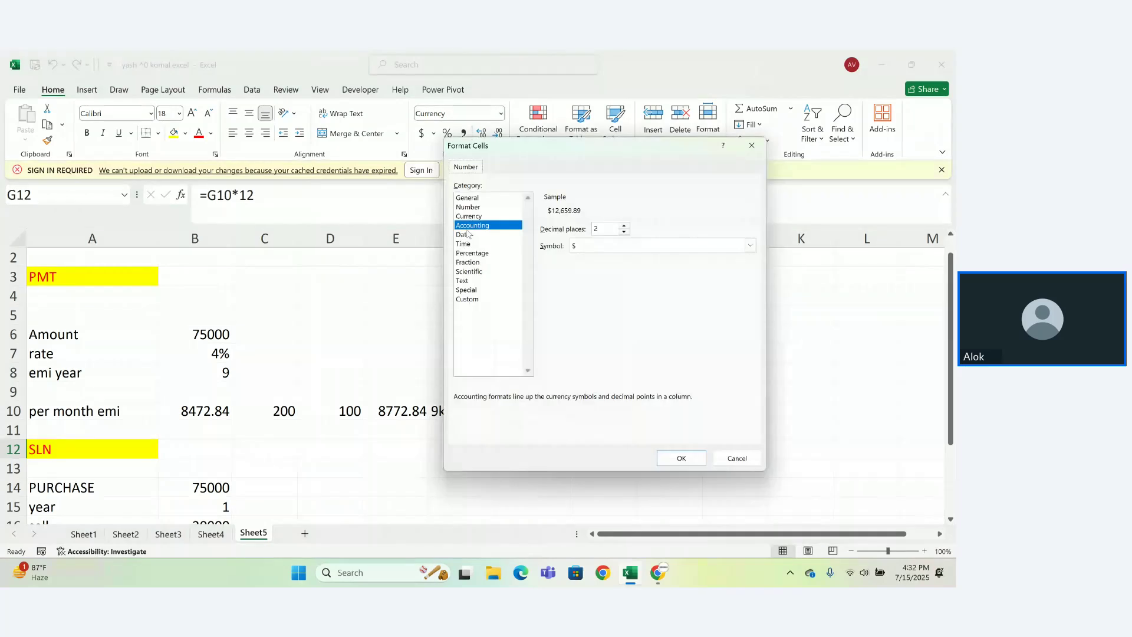
click(600, 248)
click(601, 248)
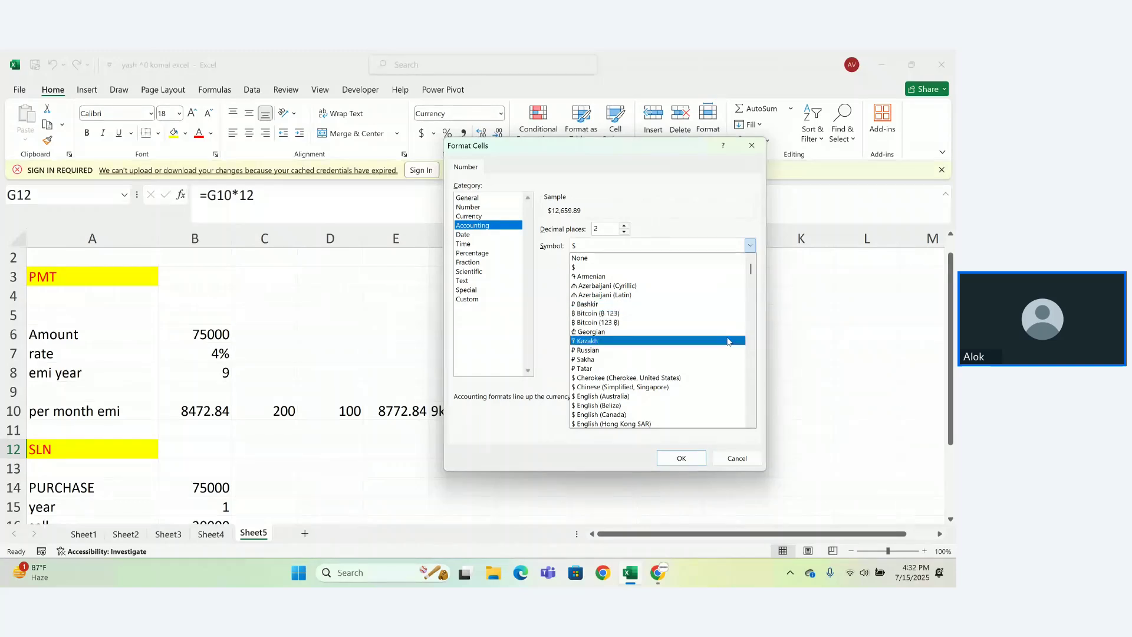
click(722, 258)
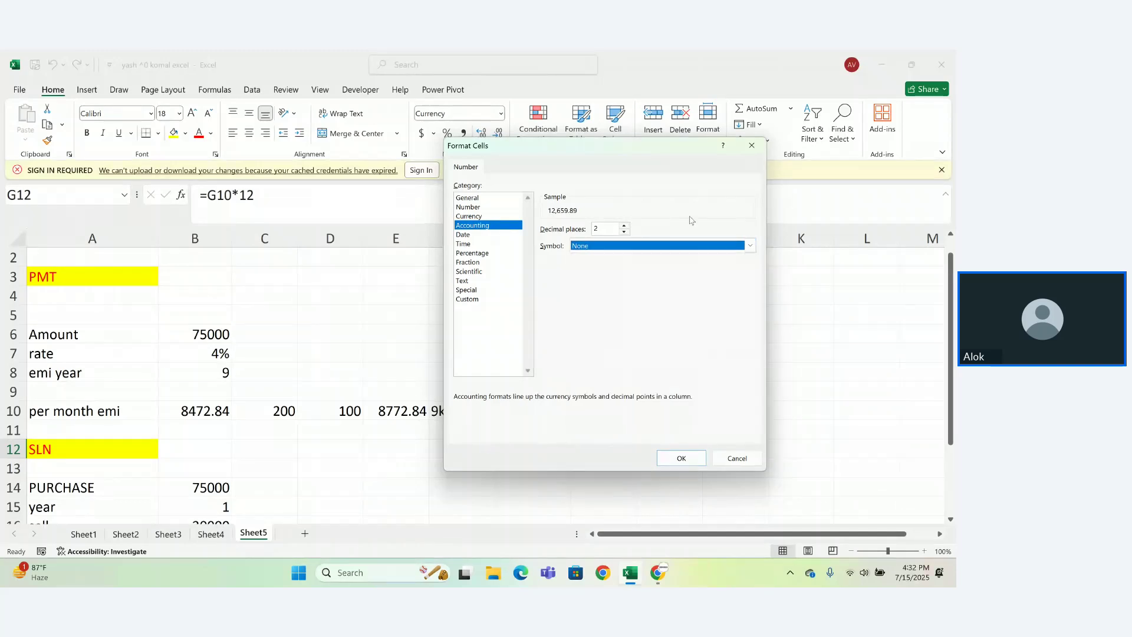
click(750, 245)
drag(752, 266, 750, 312)
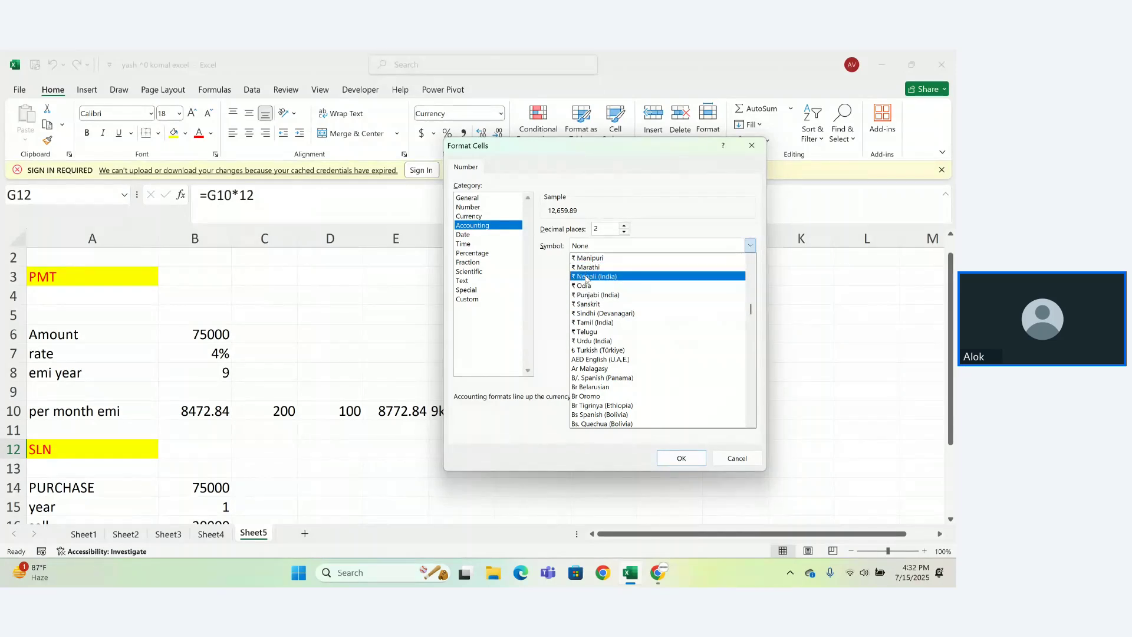
click(582, 306)
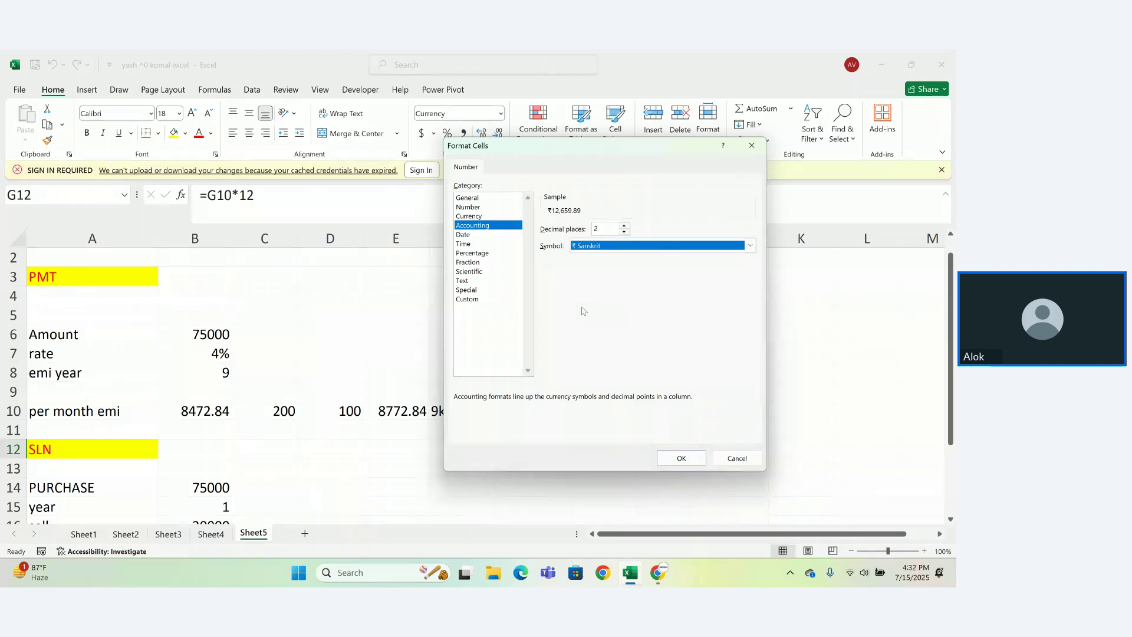
click(681, 458)
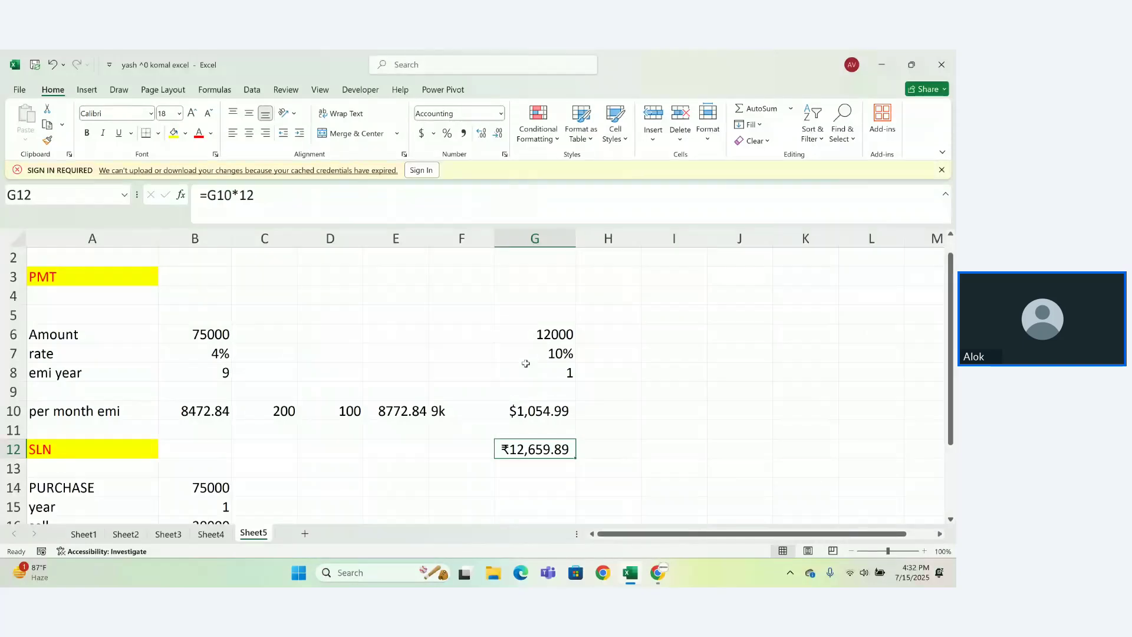
Examine the arguments of the PMT formula in G10
click(533, 410)
double_click(533, 409)
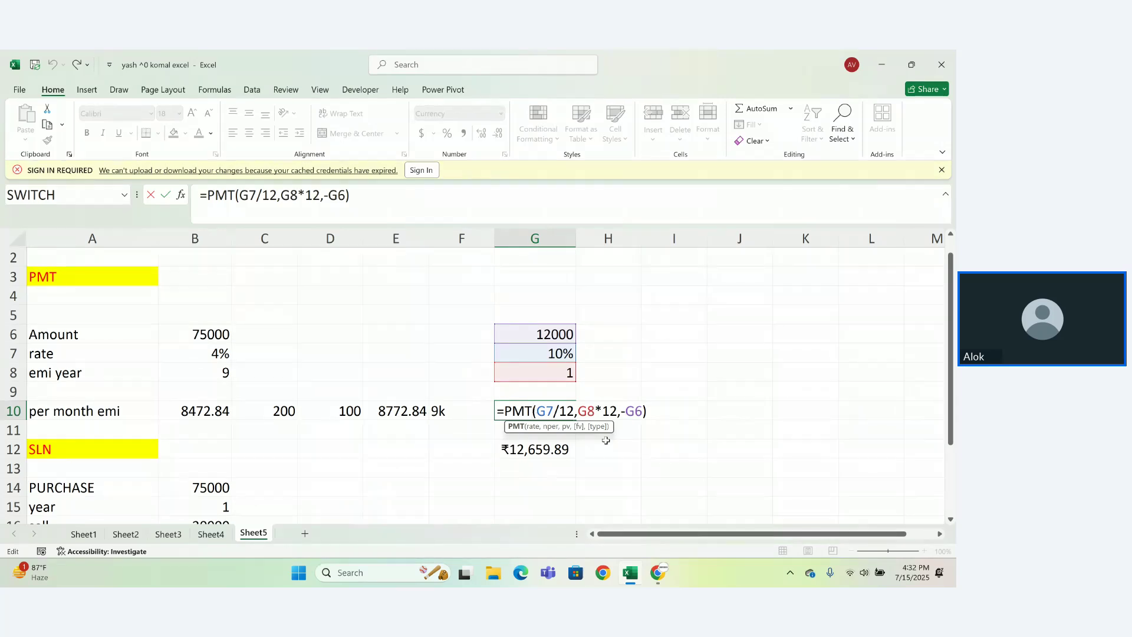
key(Return)
Calculate the monthly EMI again in H10 with =PMT(G7/12,G8*12,-G6)
click(616, 413)
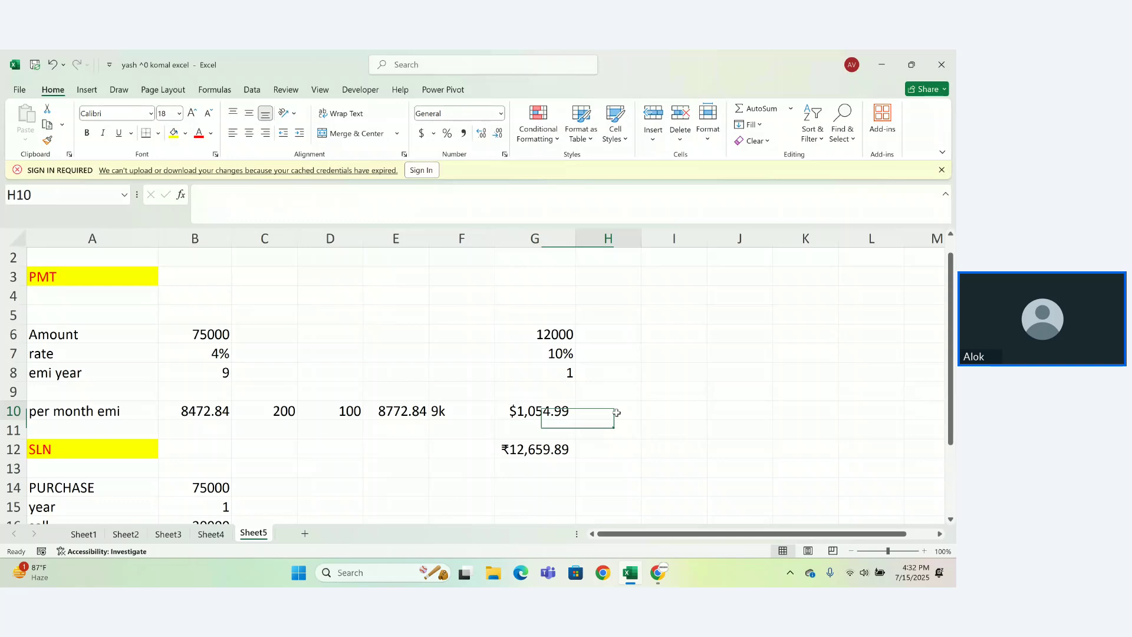
text(=pmt)
key(Tab)
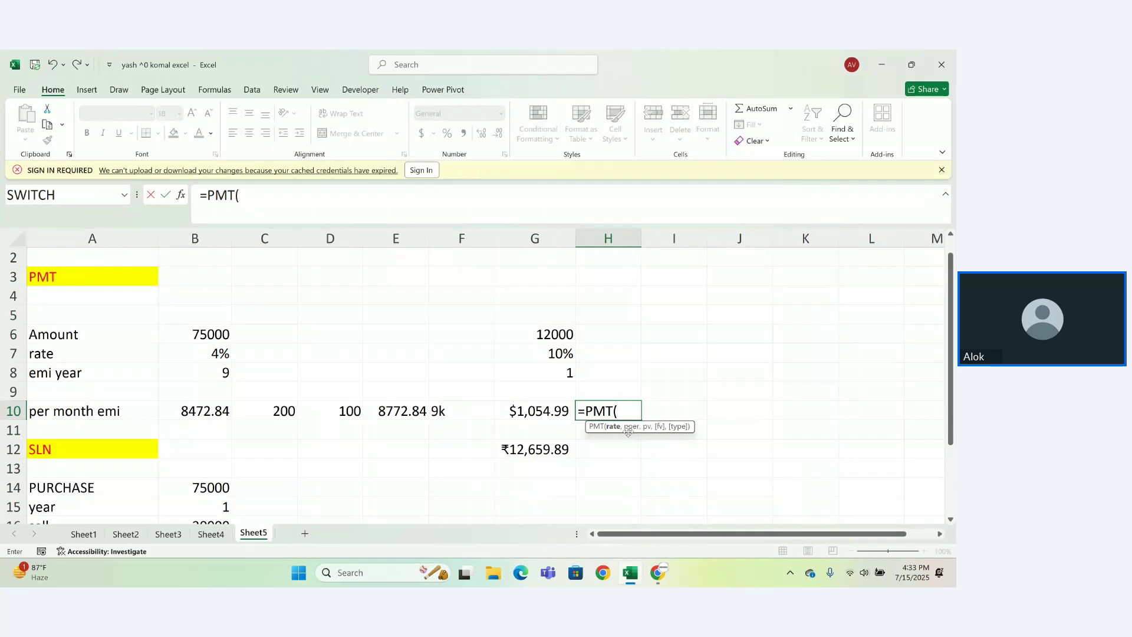
click(566, 355)
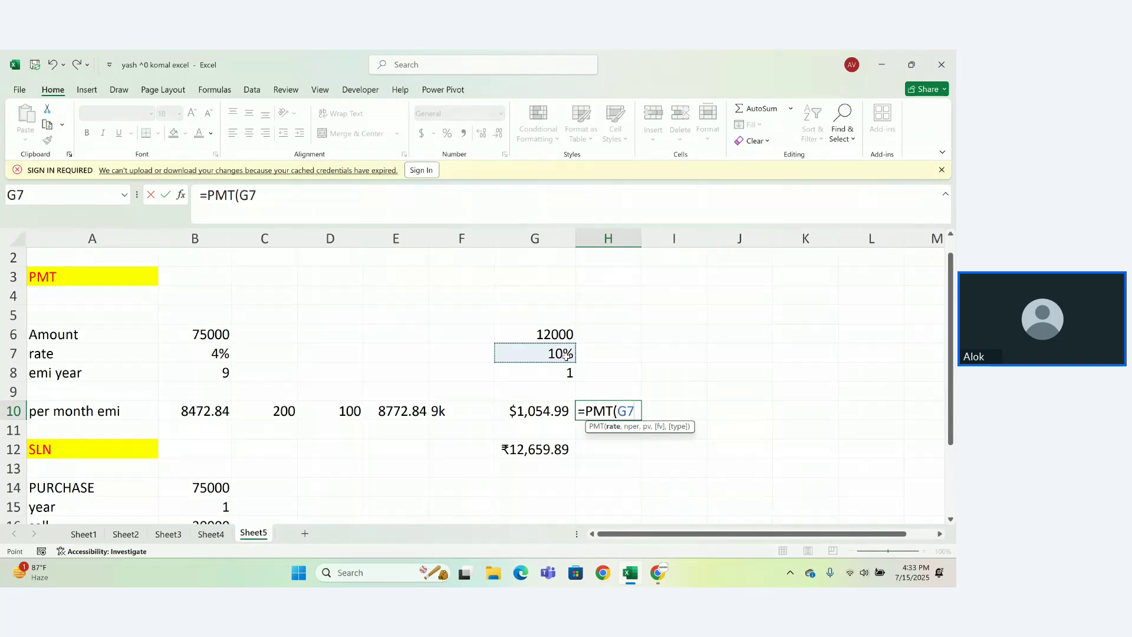
text(/12,)
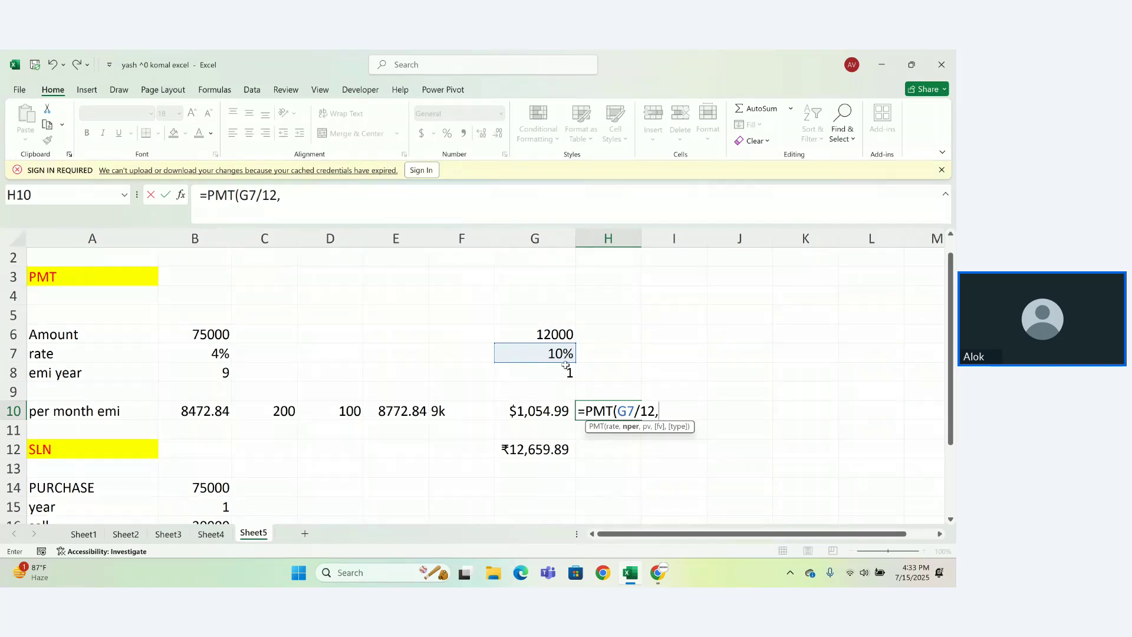
click(567, 370)
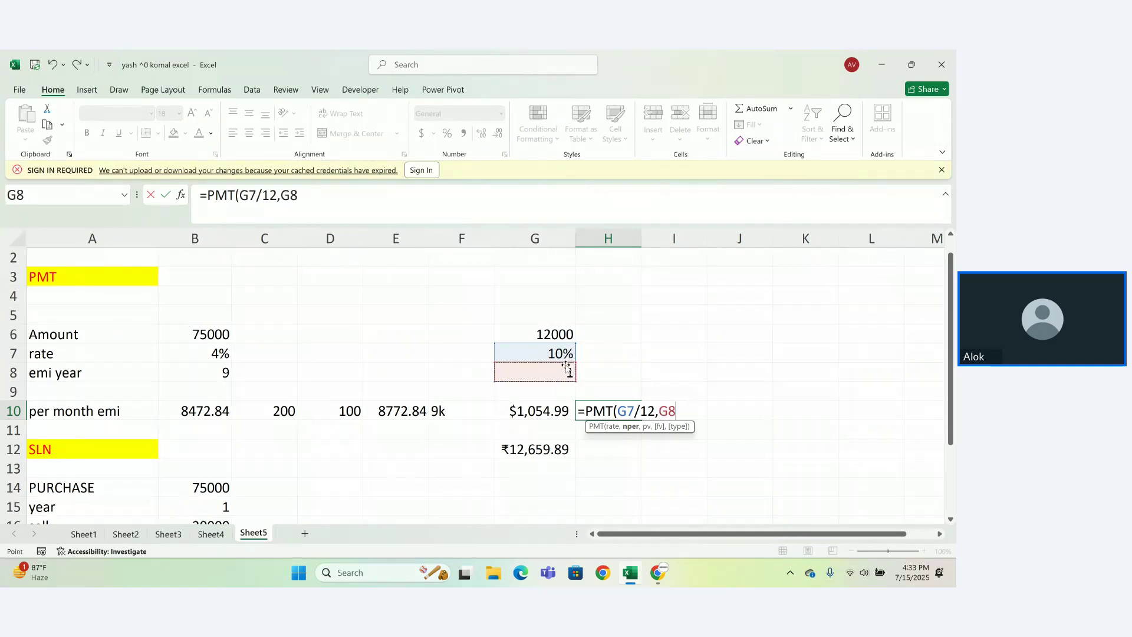
text(*12,)
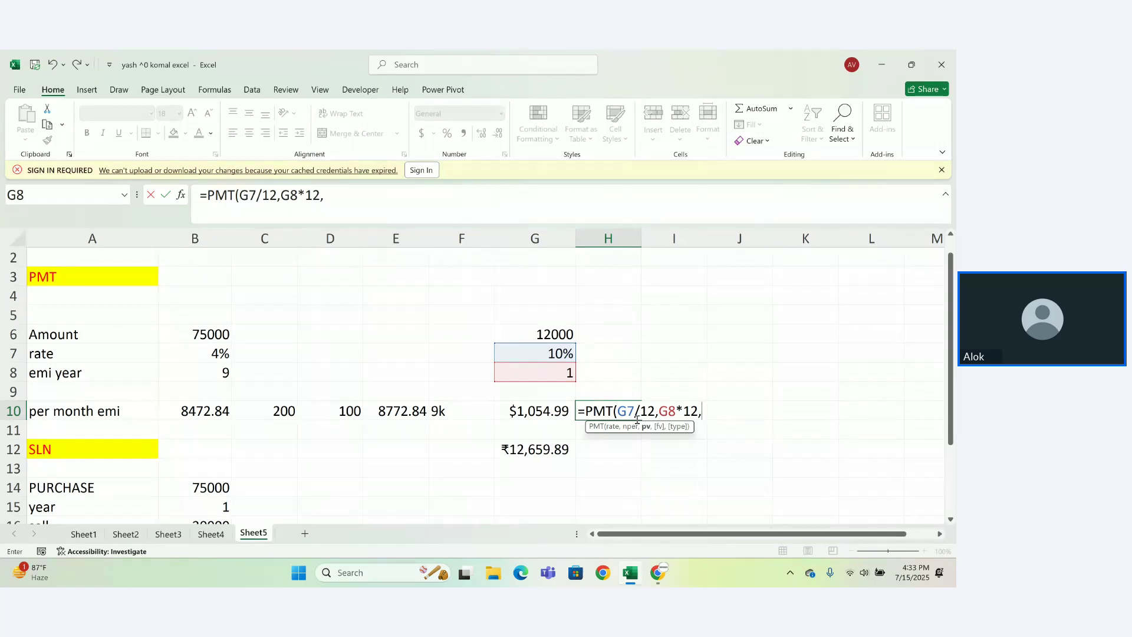
text(-)
click(548, 334)
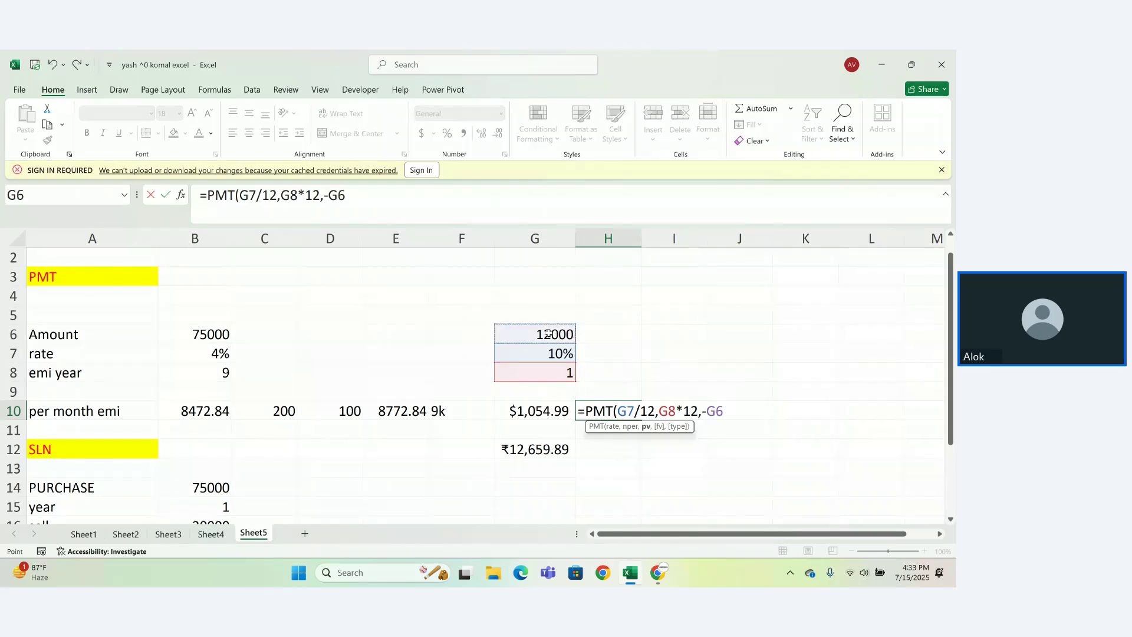
text())
key(Return)
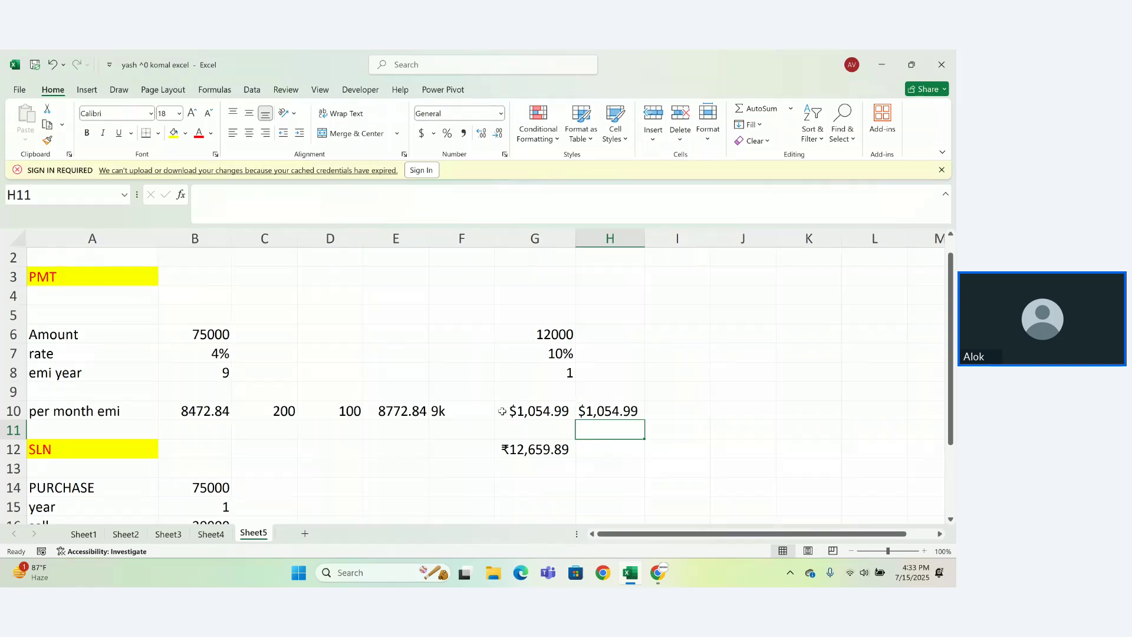
Clear the EMI and yearly total results from the range G10:H13
drag(500, 411, 630, 468)
key(Delete)
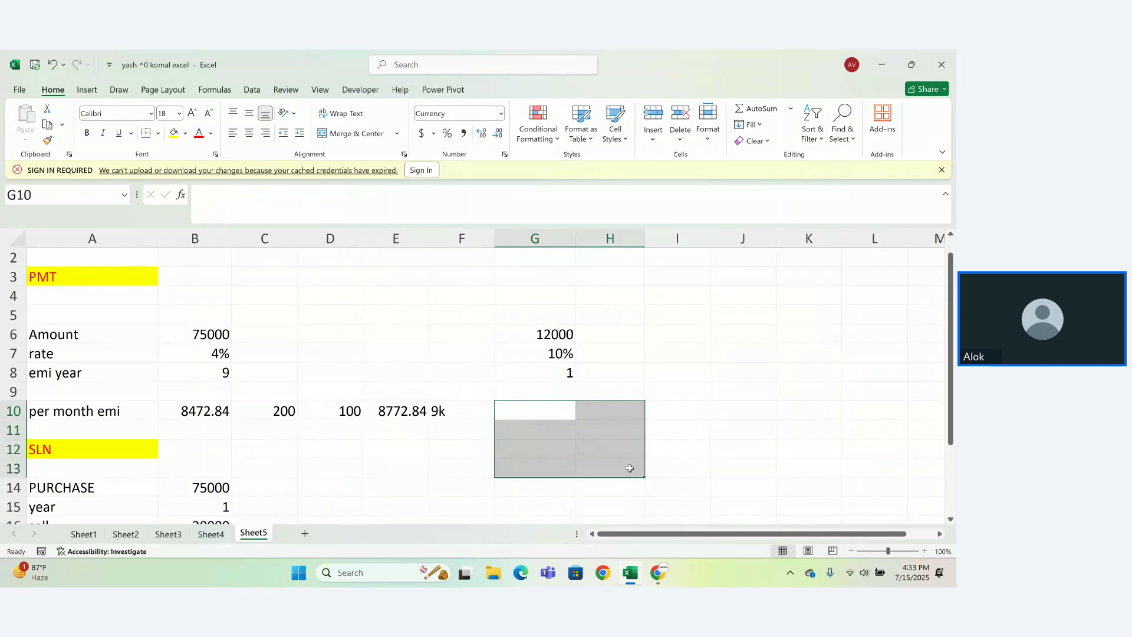
click(617, 443)
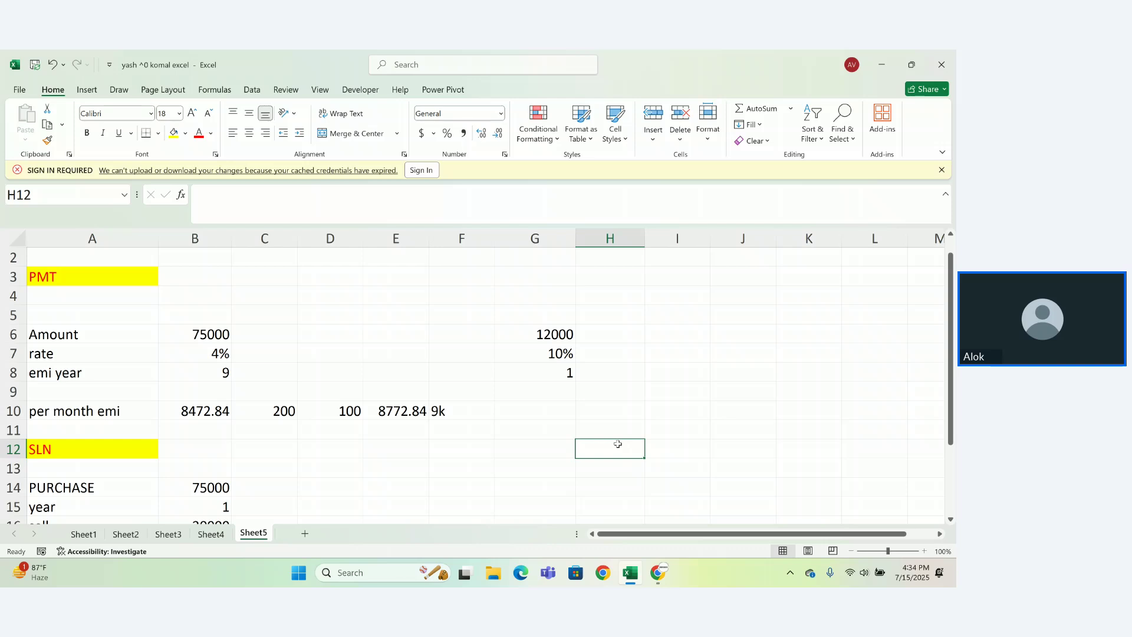
Start an SLN formula in C18, beside the existing depreciation result
key(Down)
key(Down)
key(Down)
key(Down)
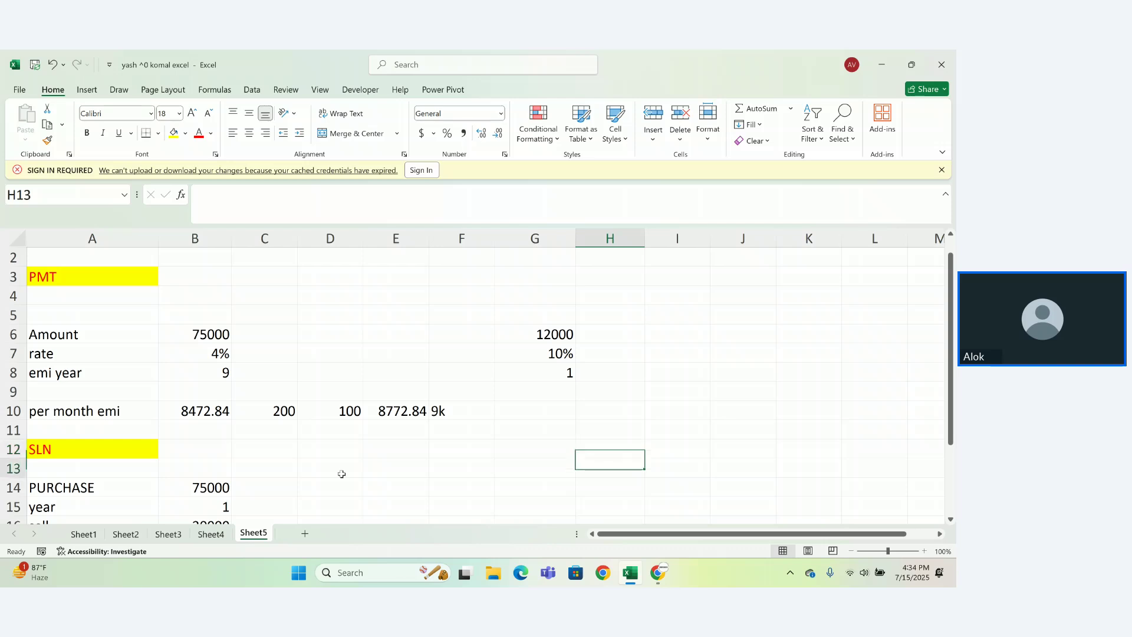
key(Down)
key(Down)
key(Down)
key(Down)
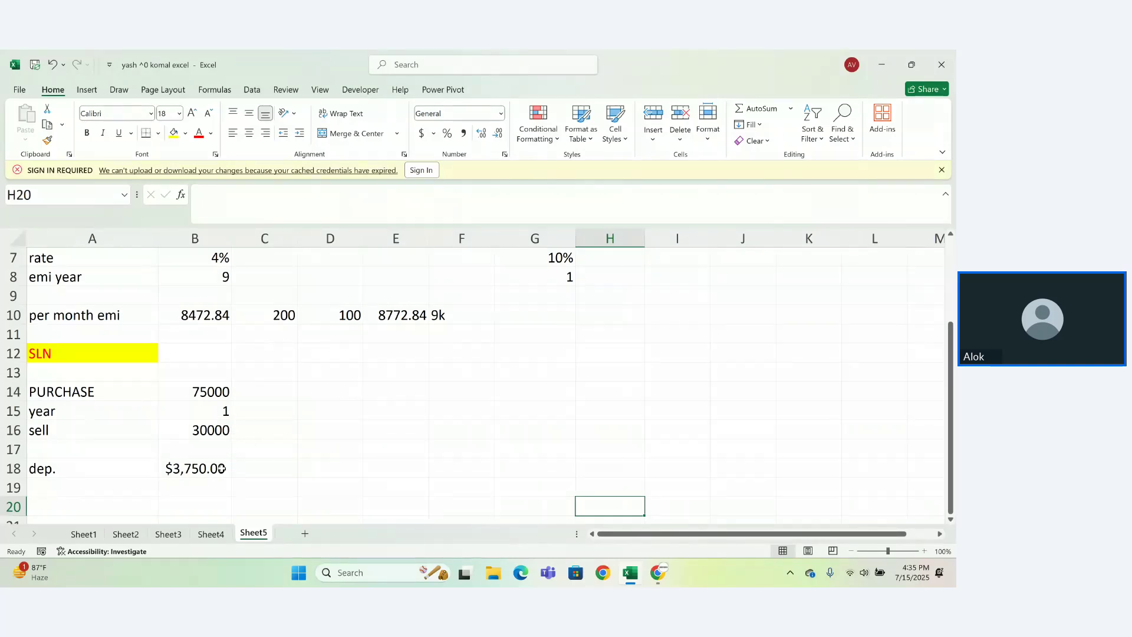
click(262, 472)
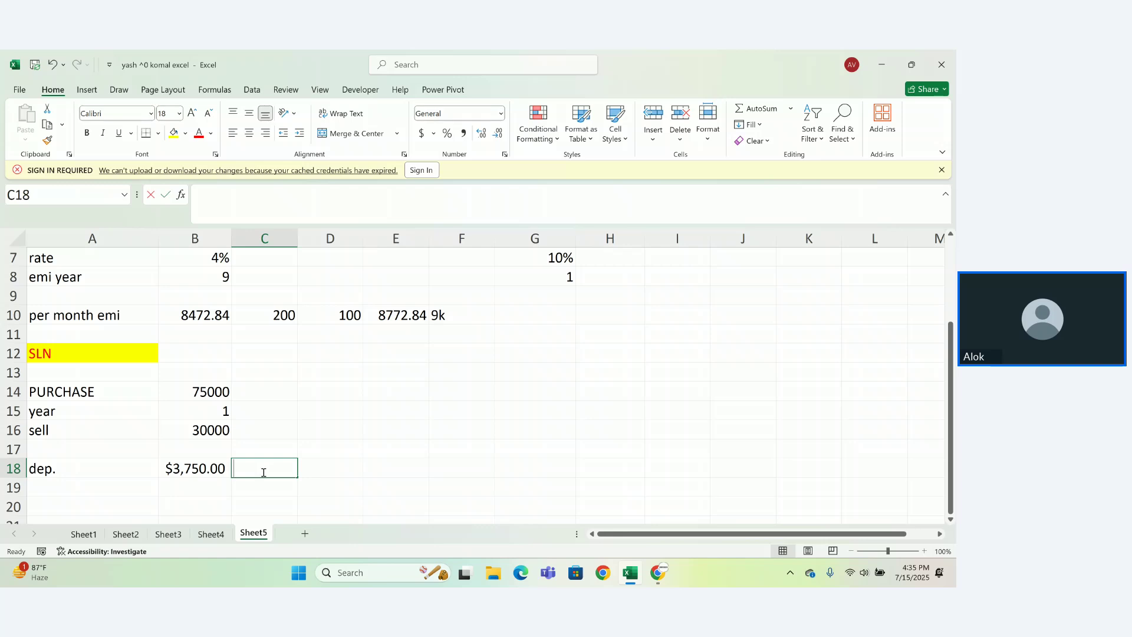
text(=snl)
key(Tab)
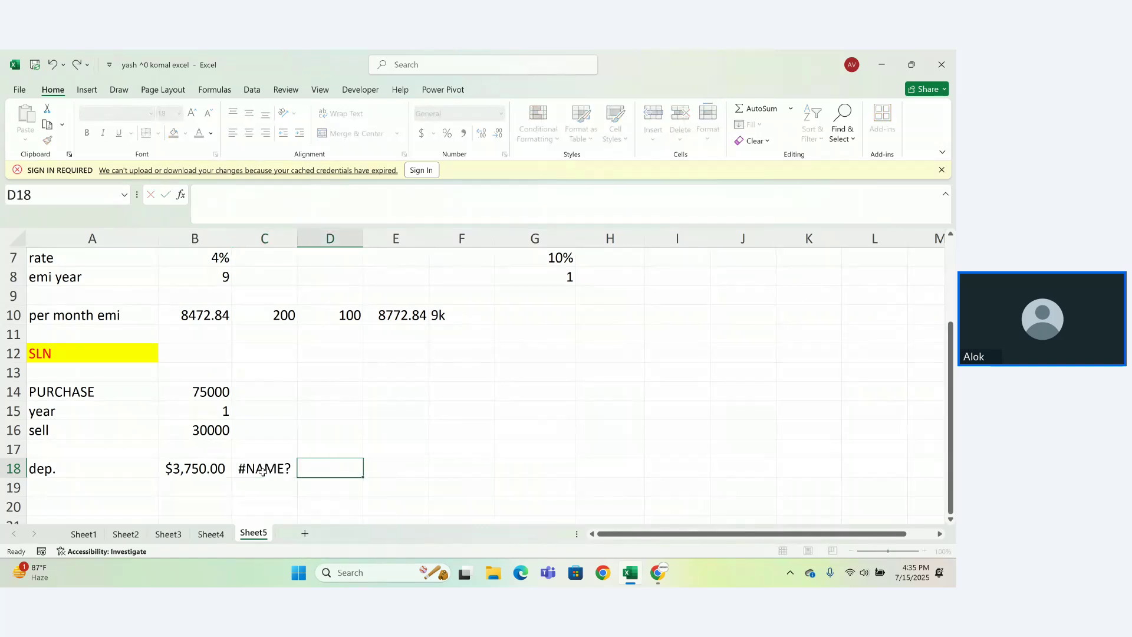
double_click(263, 472)
key(BackSpace)
key(BackSpace)
text(ln)
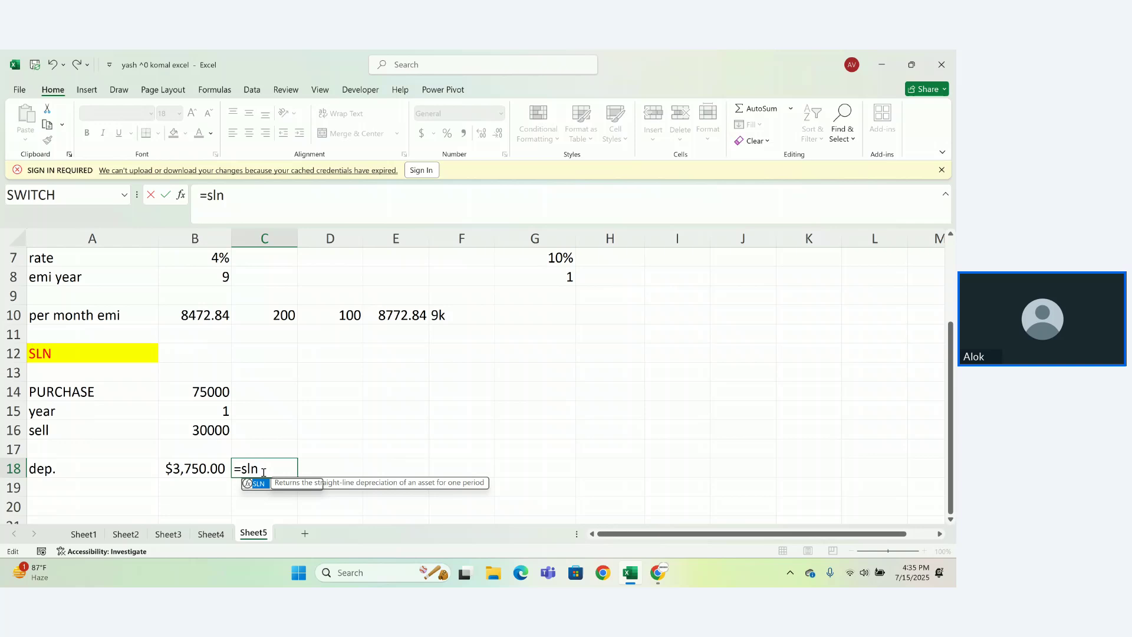
key(Tab)
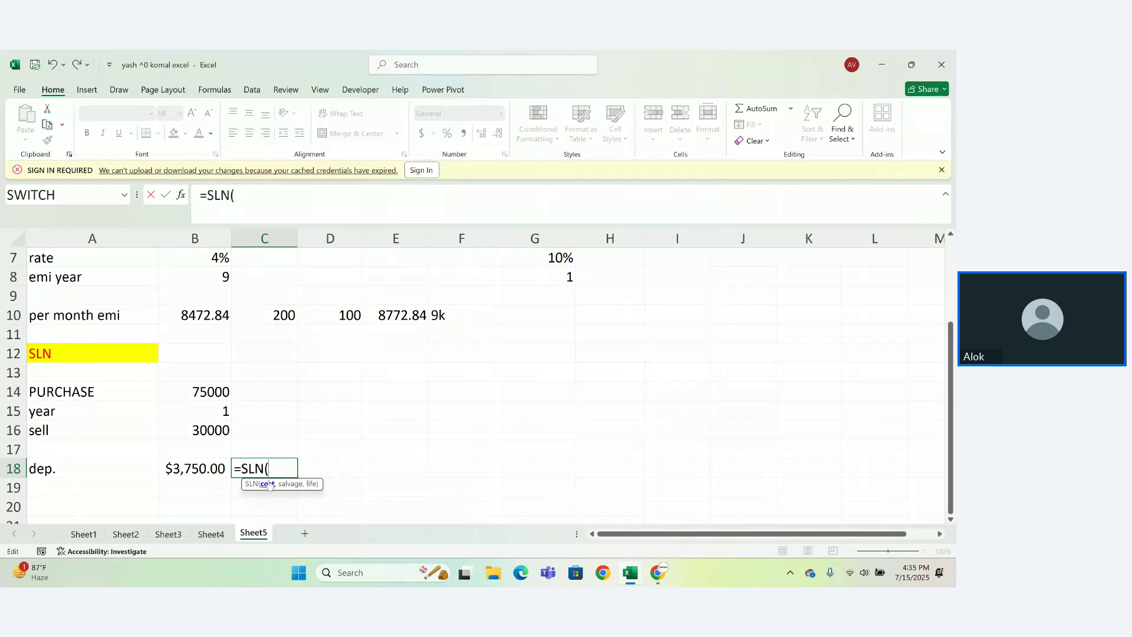
Complete the SLN formula in C18 with cost B14, salvage B16 and life B15*12
click(217, 391)
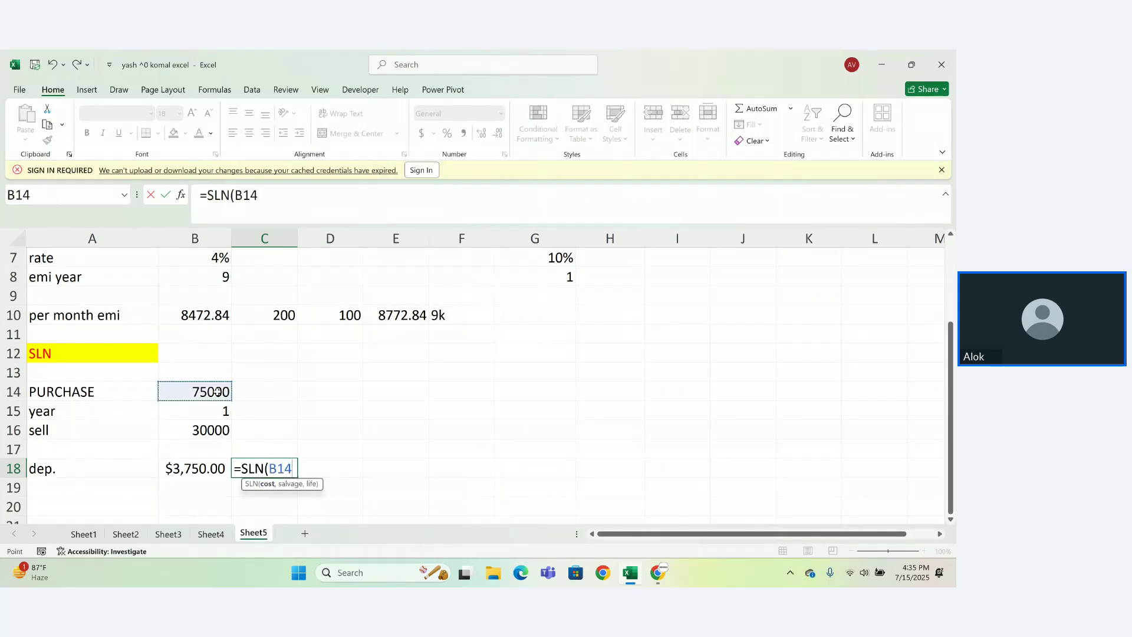
text(,)
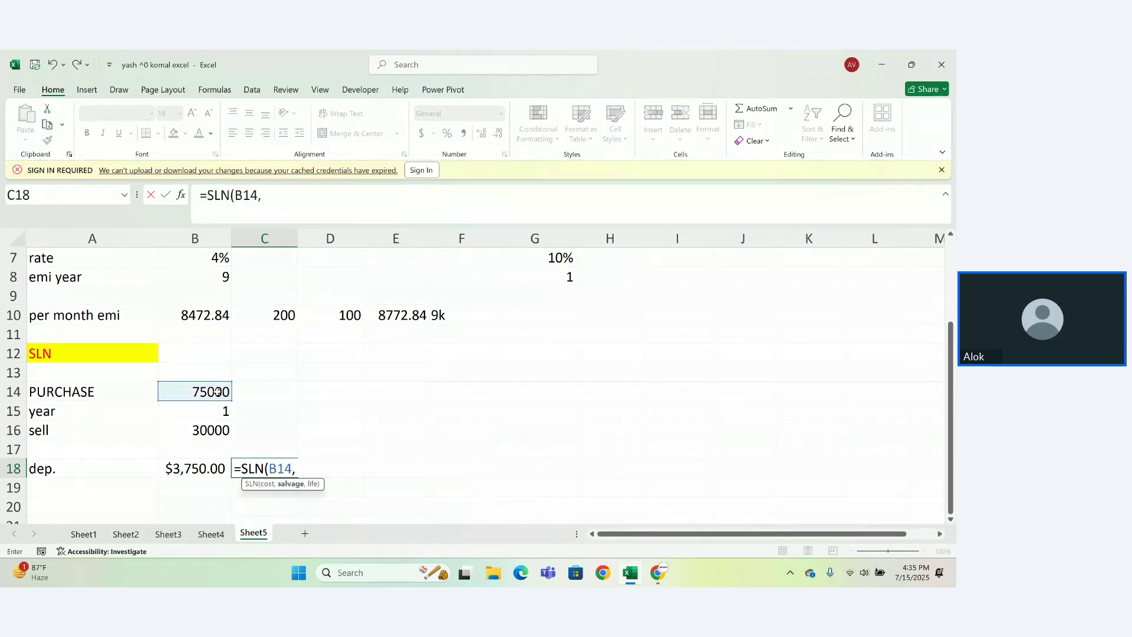
click(211, 431)
text(,)
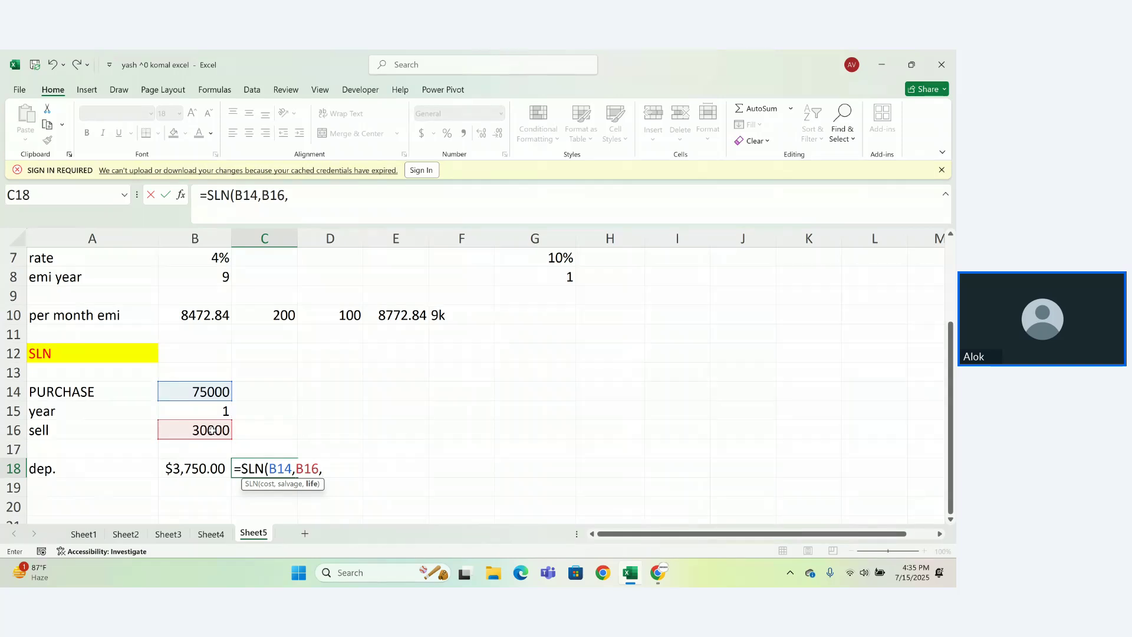
text(1*12))
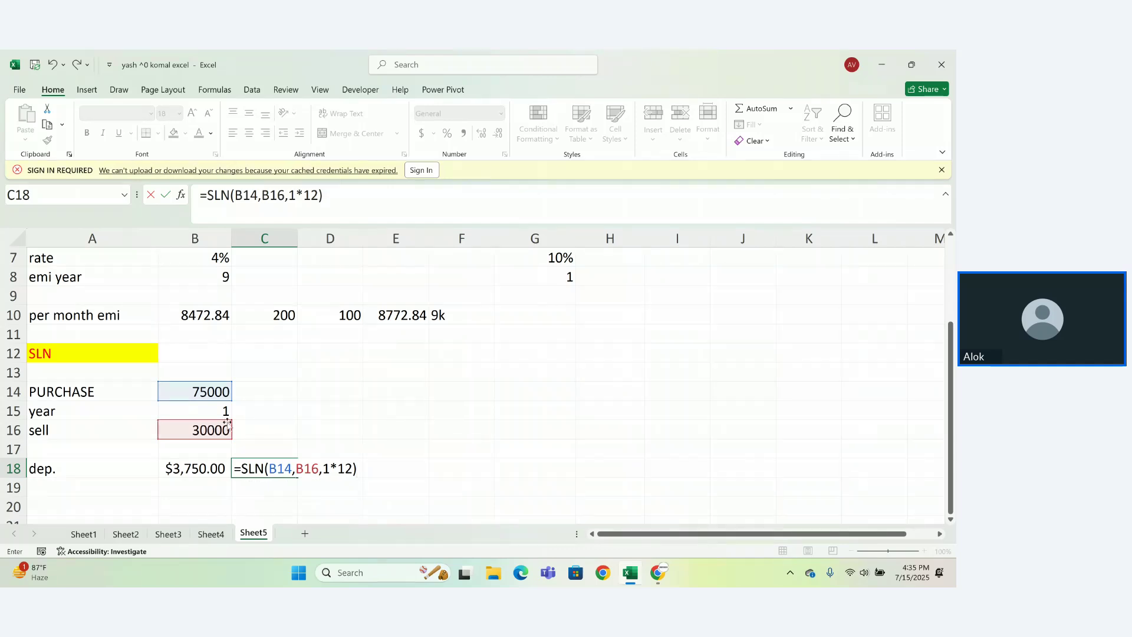
click(327, 470)
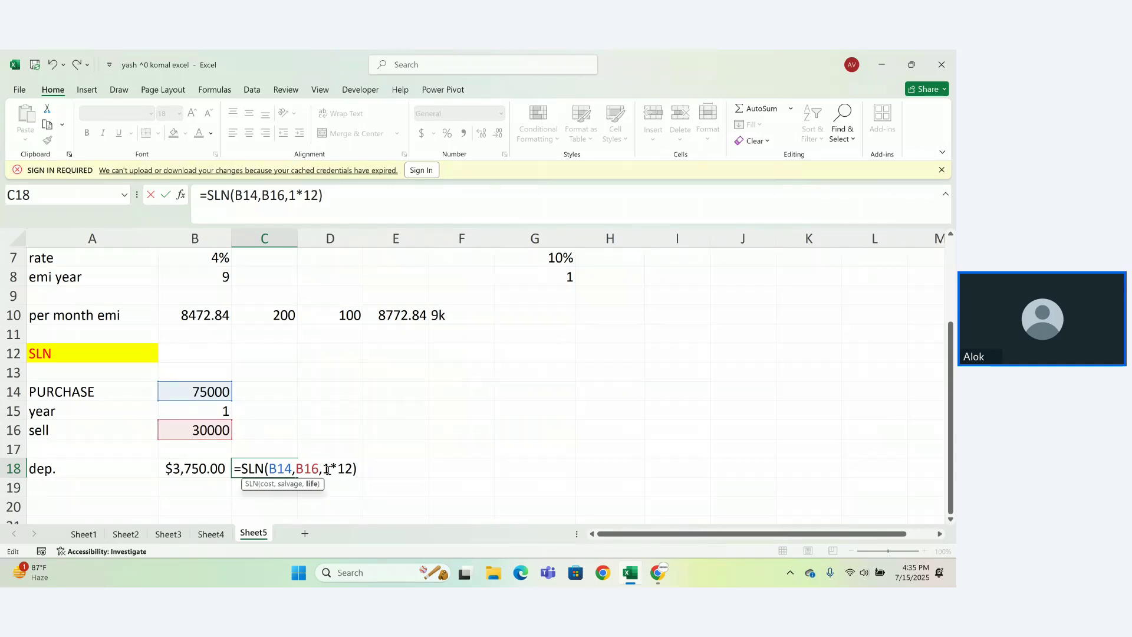
key(BackSpace)
click(226, 410)
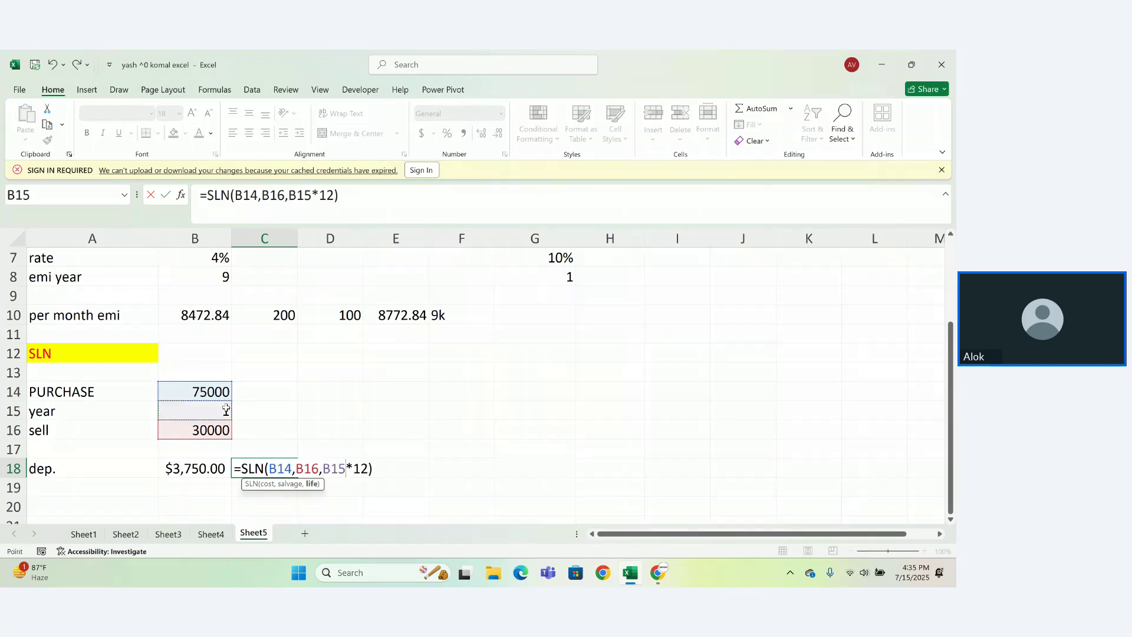
key(Return)
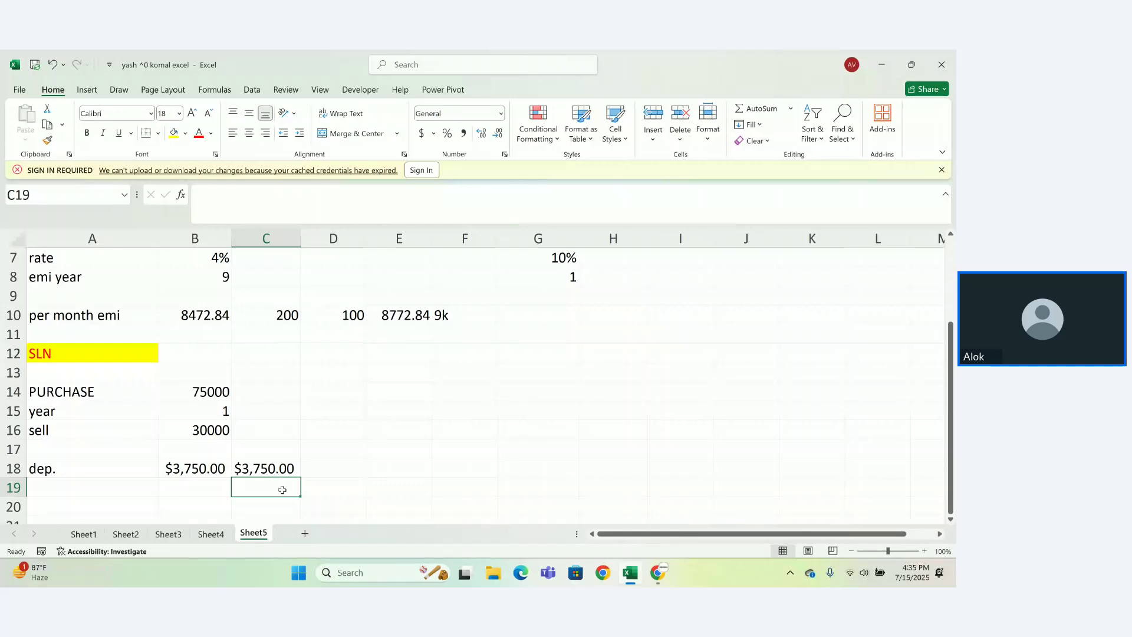
Calculate the yearly depreciation in D18 with =C18*12
click(336, 472)
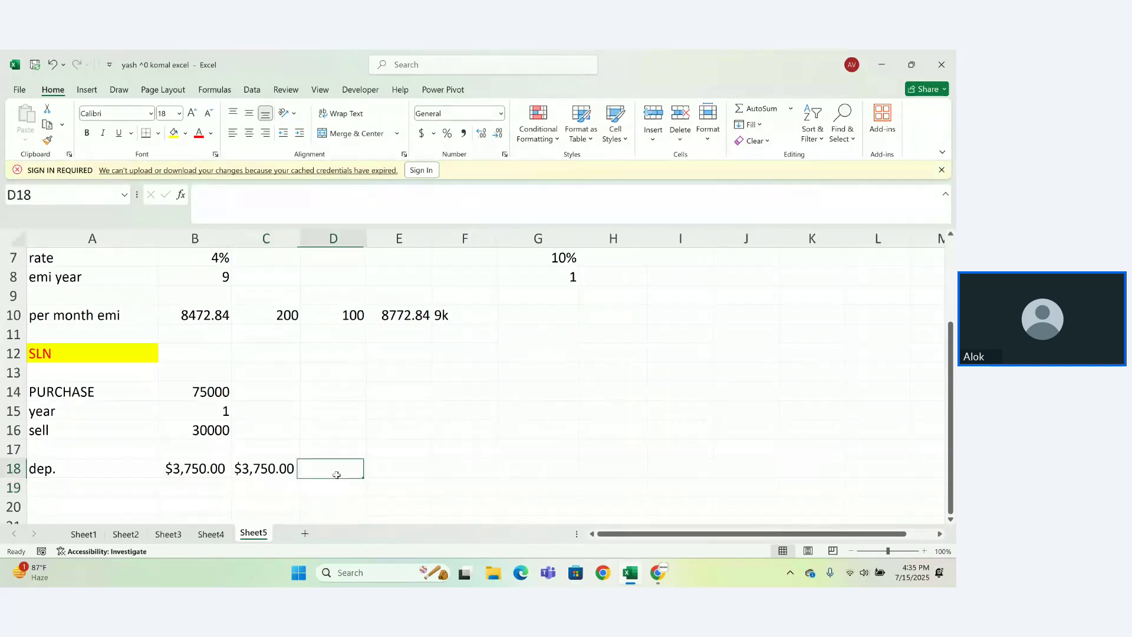
text(=)
click(274, 469)
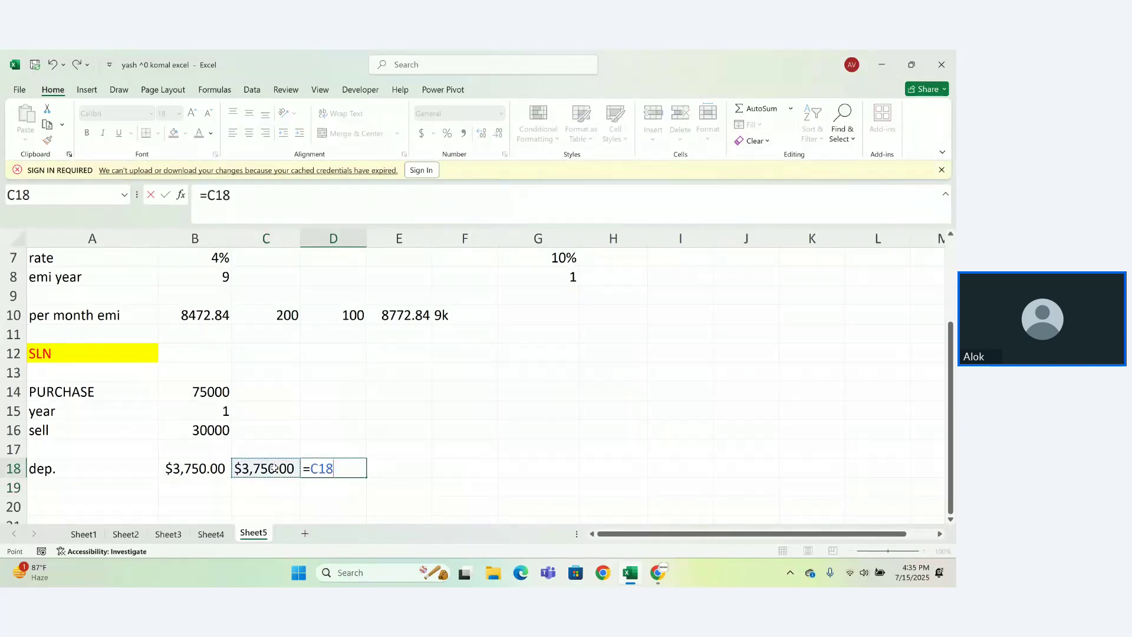
text(*12)
key(Return)
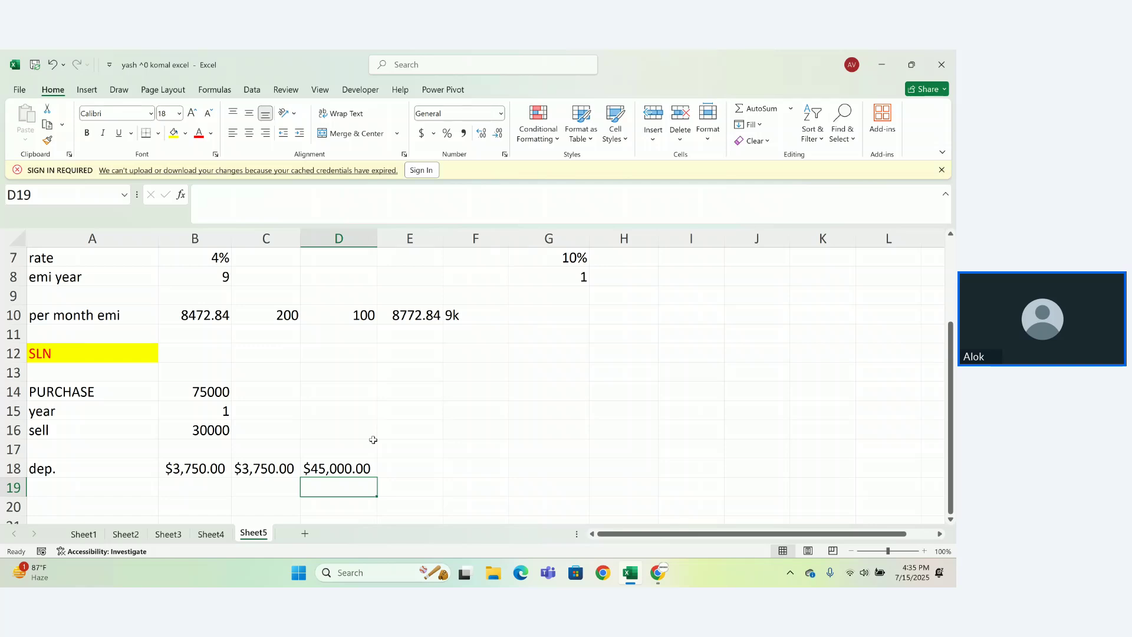
Enter the section heading fv in A21, below the depreciation example
key(Down)
key(Down)
key(Down)
key(Down)
key(Down)
key(Down)
key(Down)
key(Down)
key(Down)
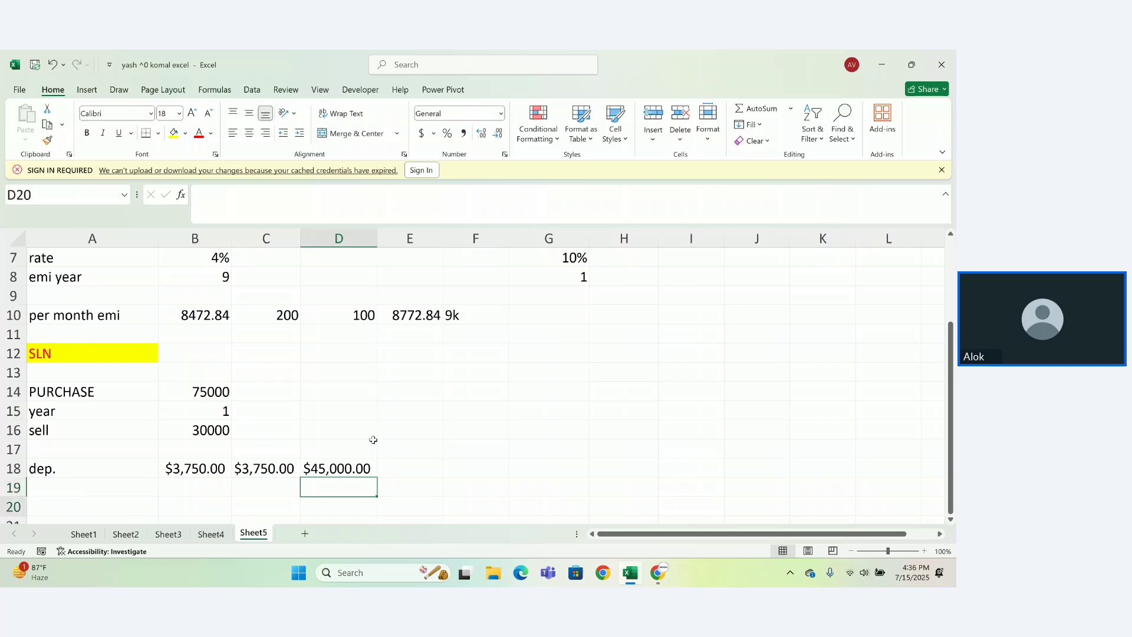
key(Down)
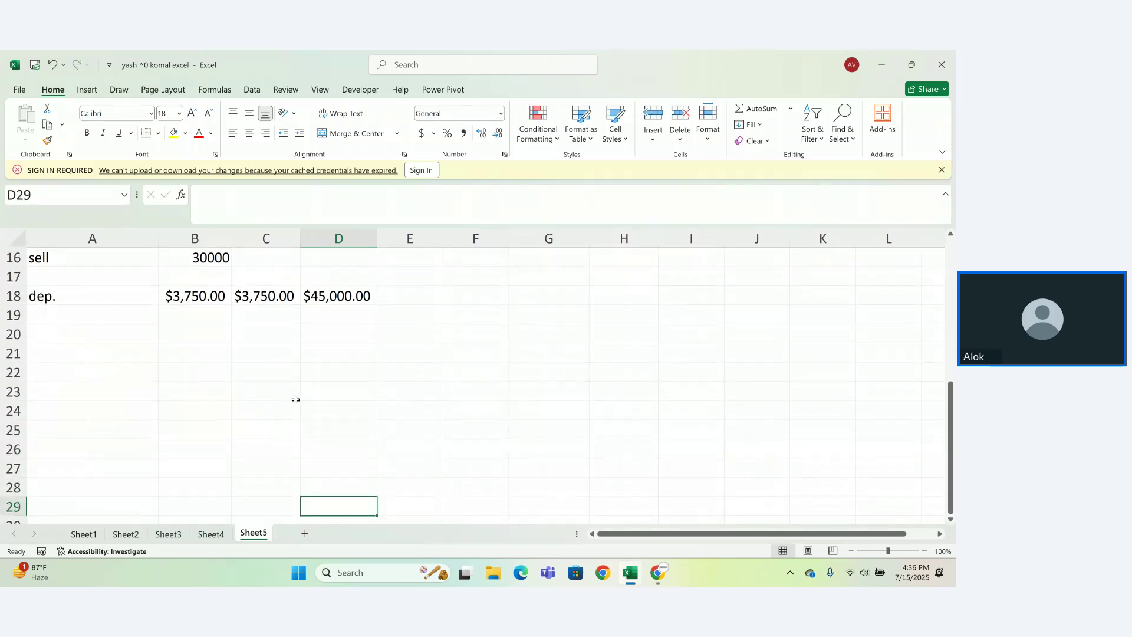
click(53, 355)
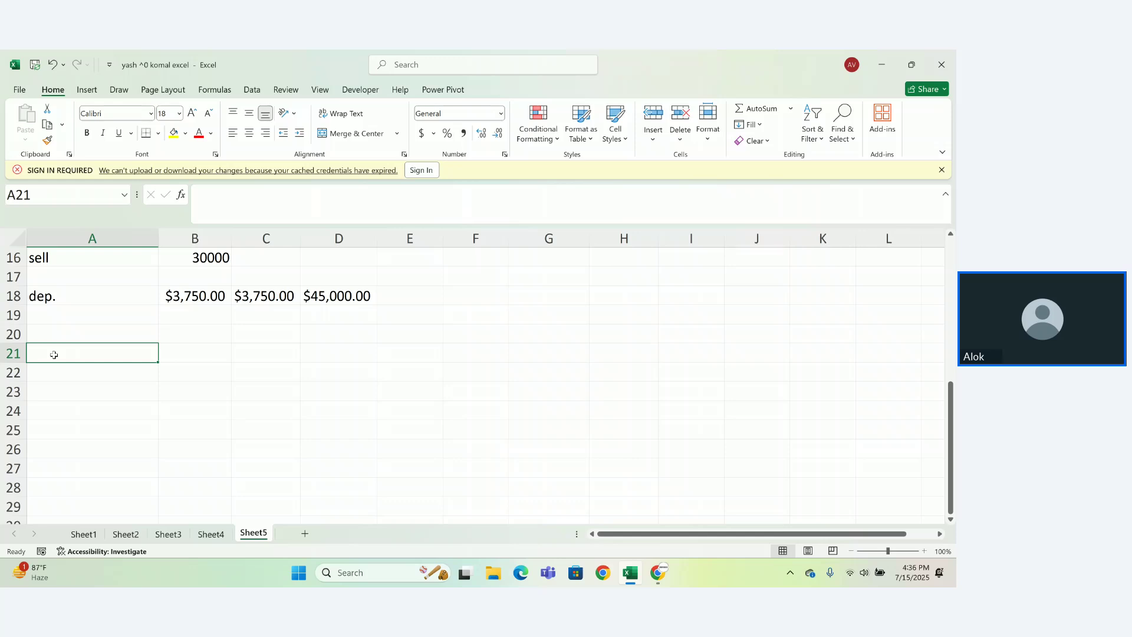
text(fv)
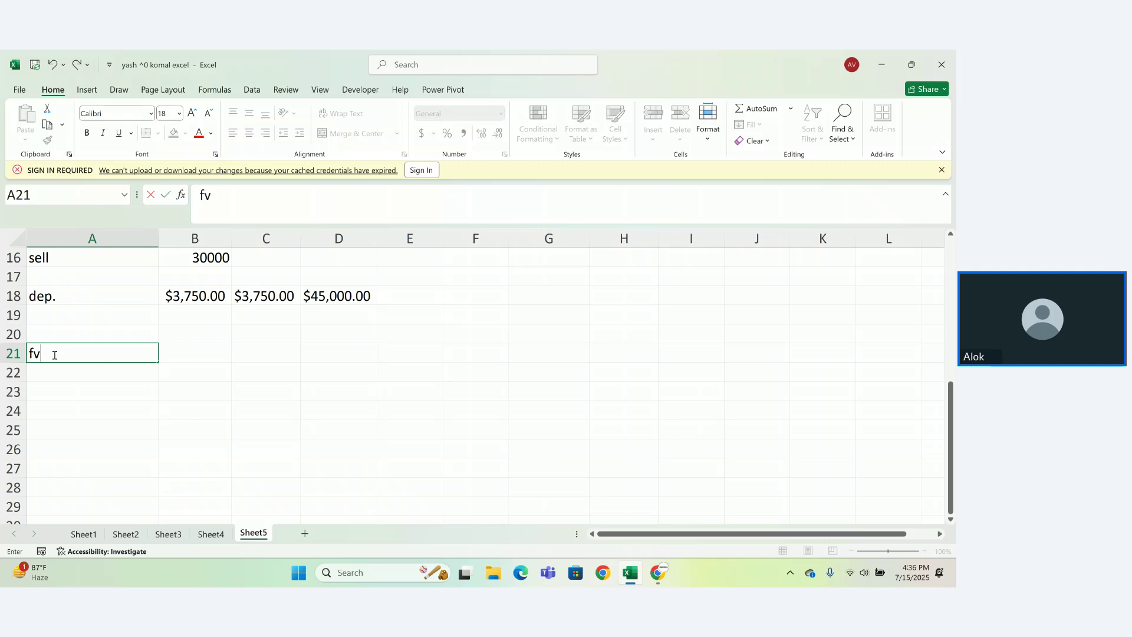
key(Return)
Format the fv heading in A21 with a yellow fill and red font colour
click(69, 352)
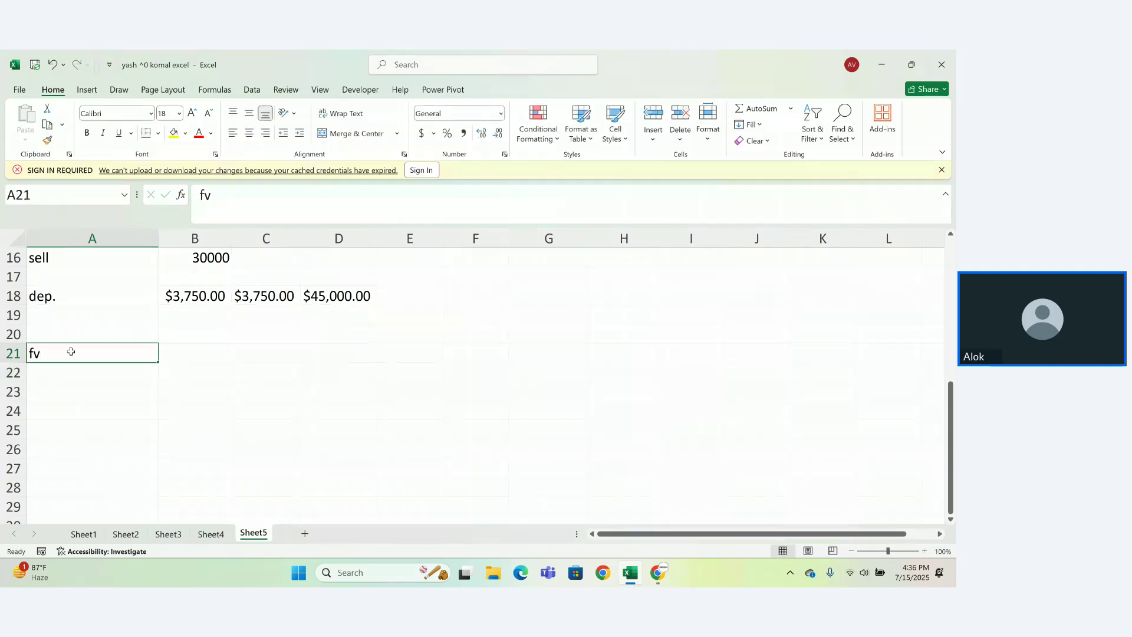
click(173, 134)
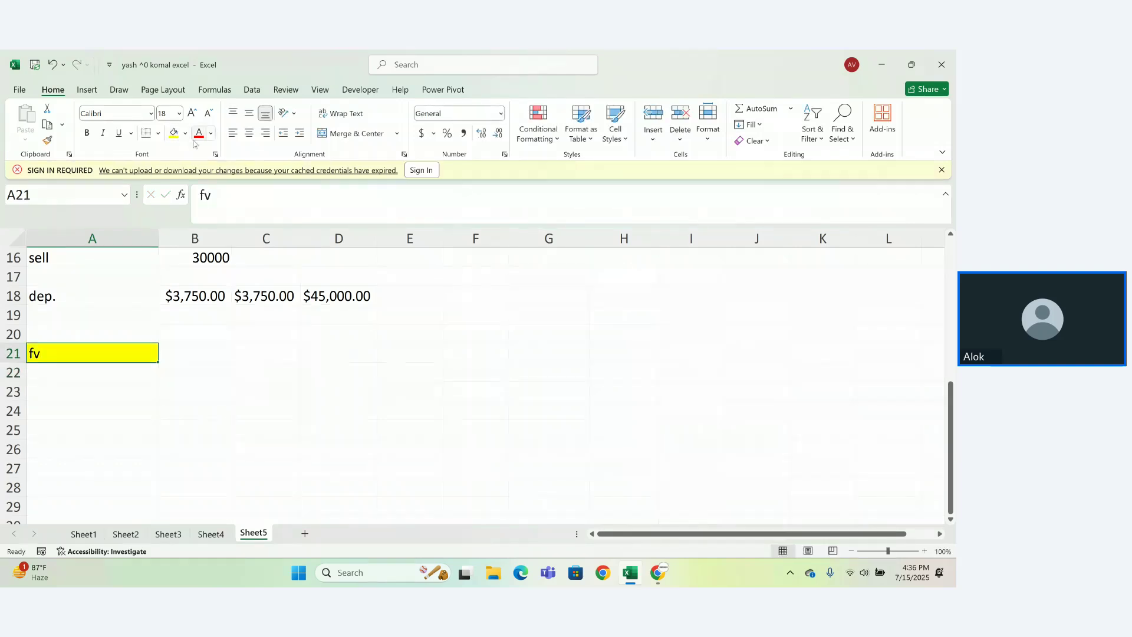
click(199, 134)
Enter the investor's name in A25 and the amount 6000 beside it in B25
click(128, 432)
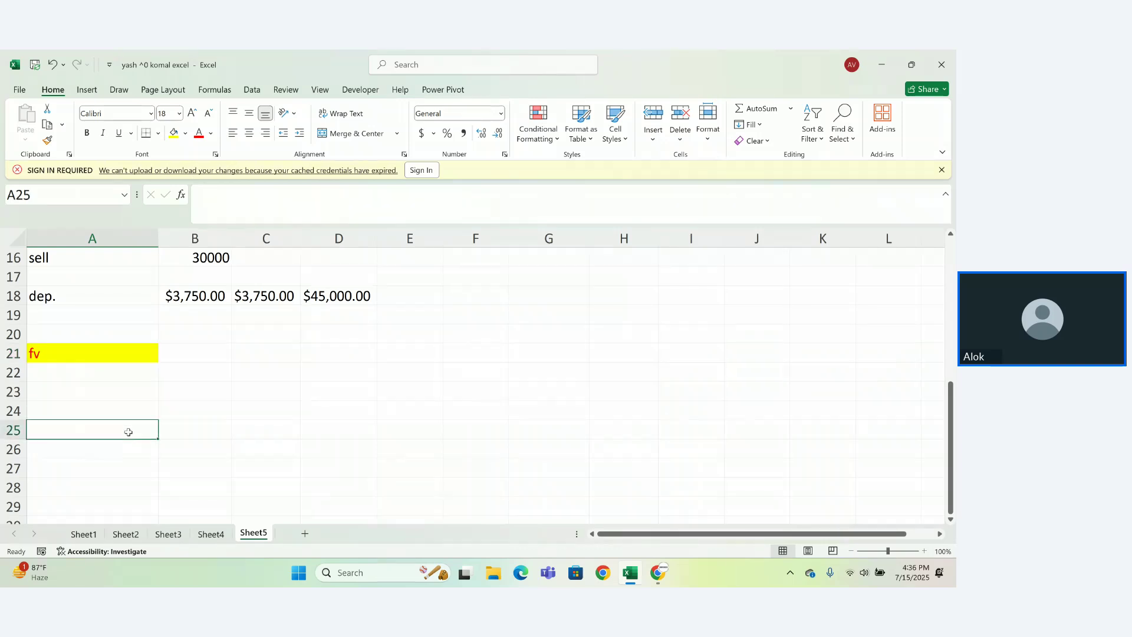
text(yash)
key(Tab)
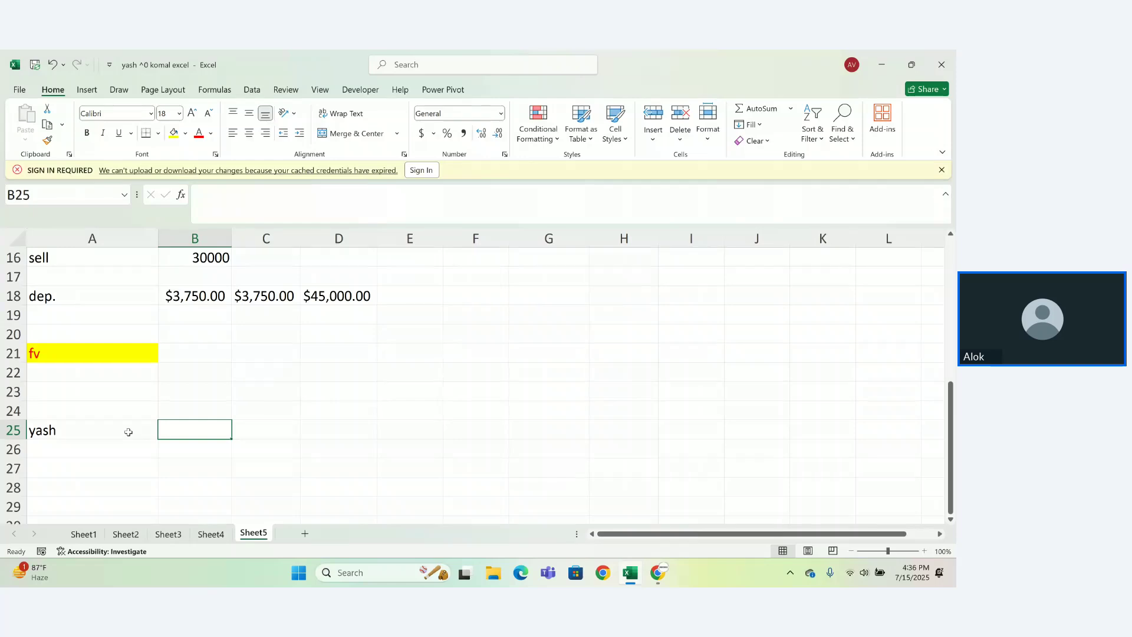
text(600000)
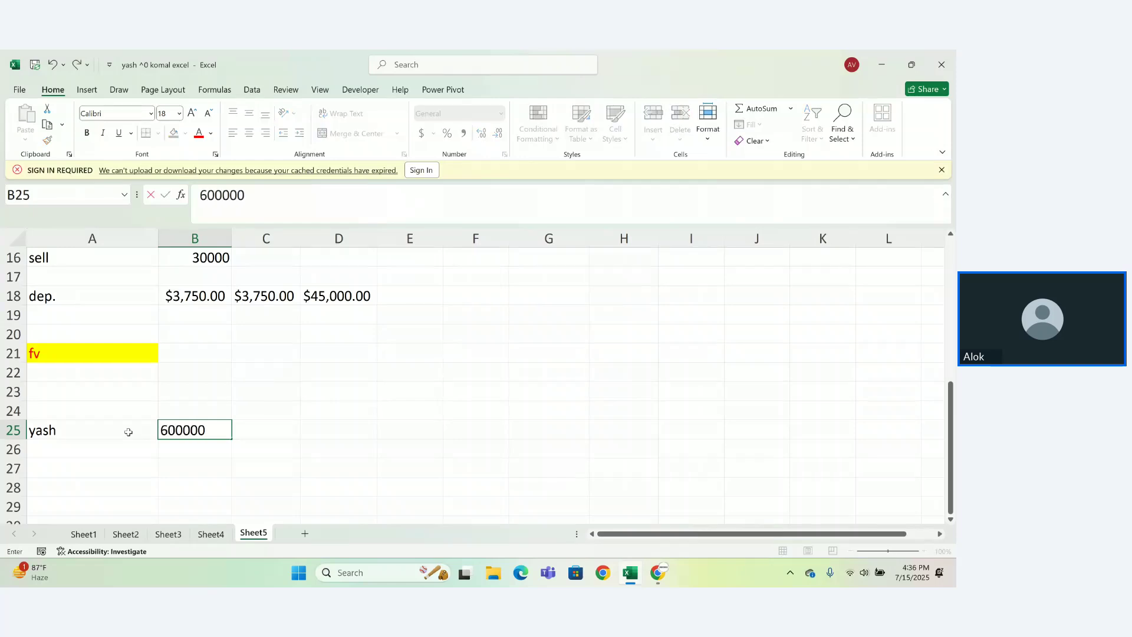
key(BackSpace)
key(BackSpace)
key(Return)
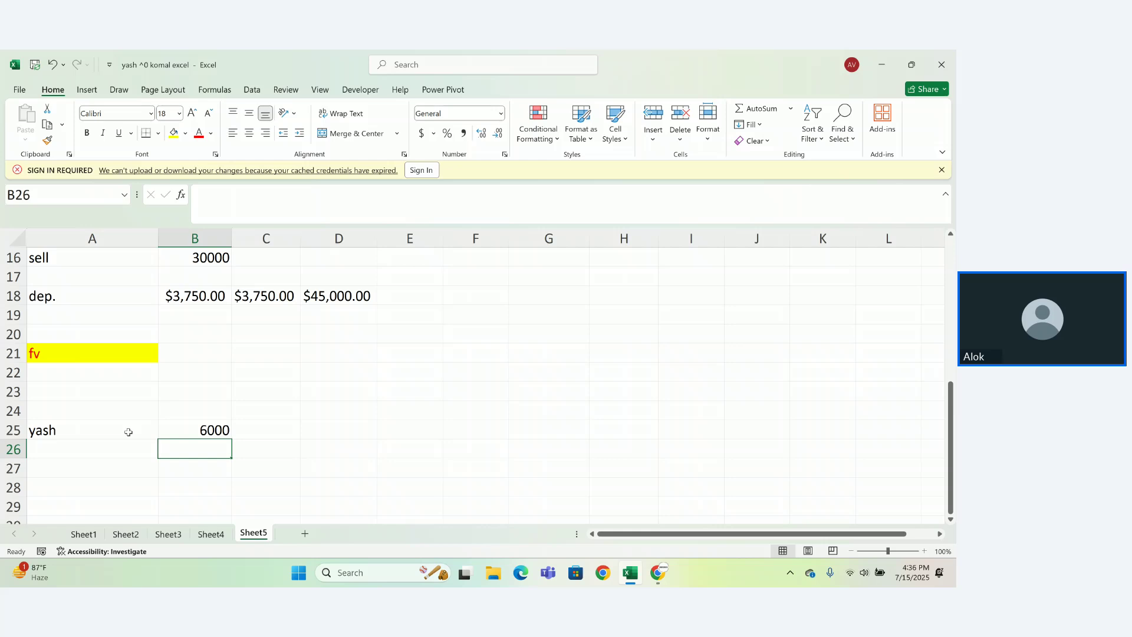
Add the label year in A26 and enter 0.04 beside it in B26
click(115, 446)
text(year)
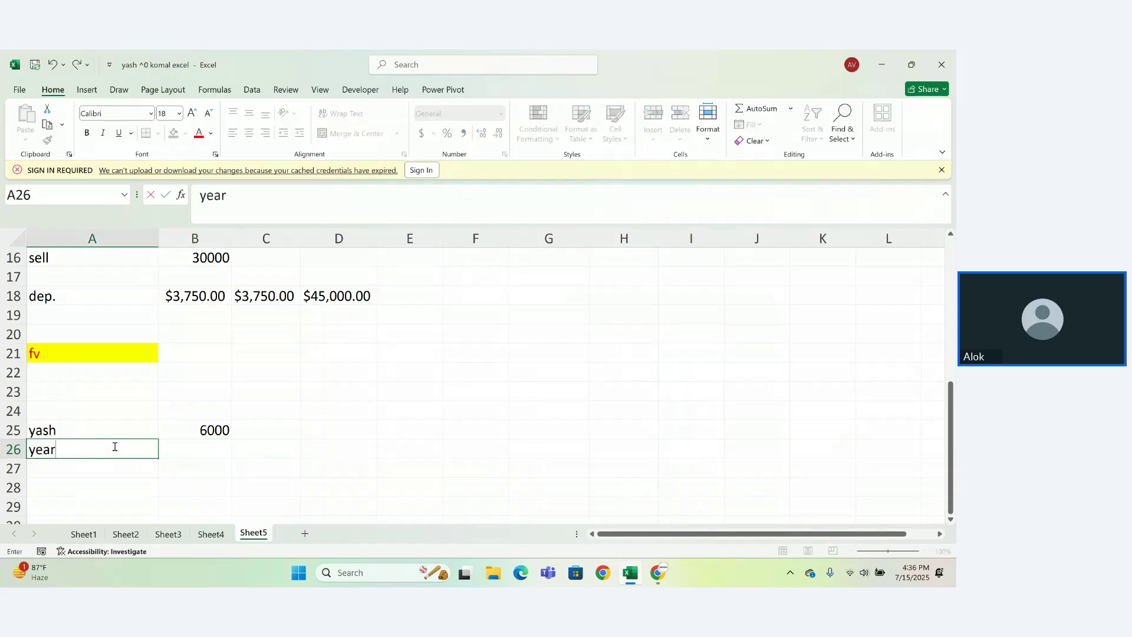
key(Tab)
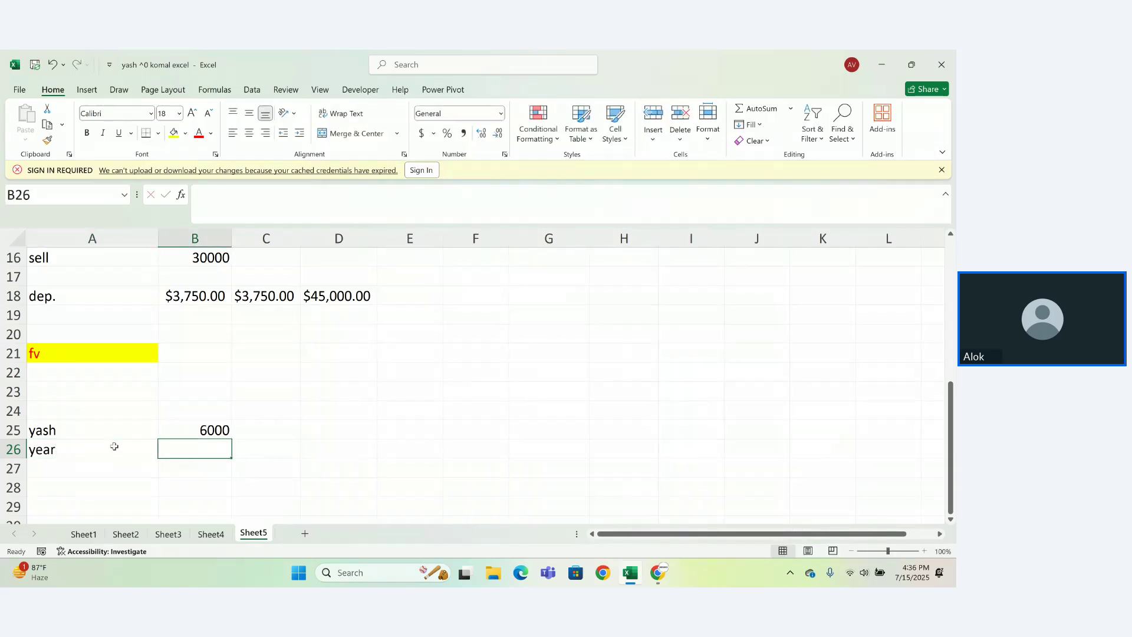
text(0.04)
key(Tab)
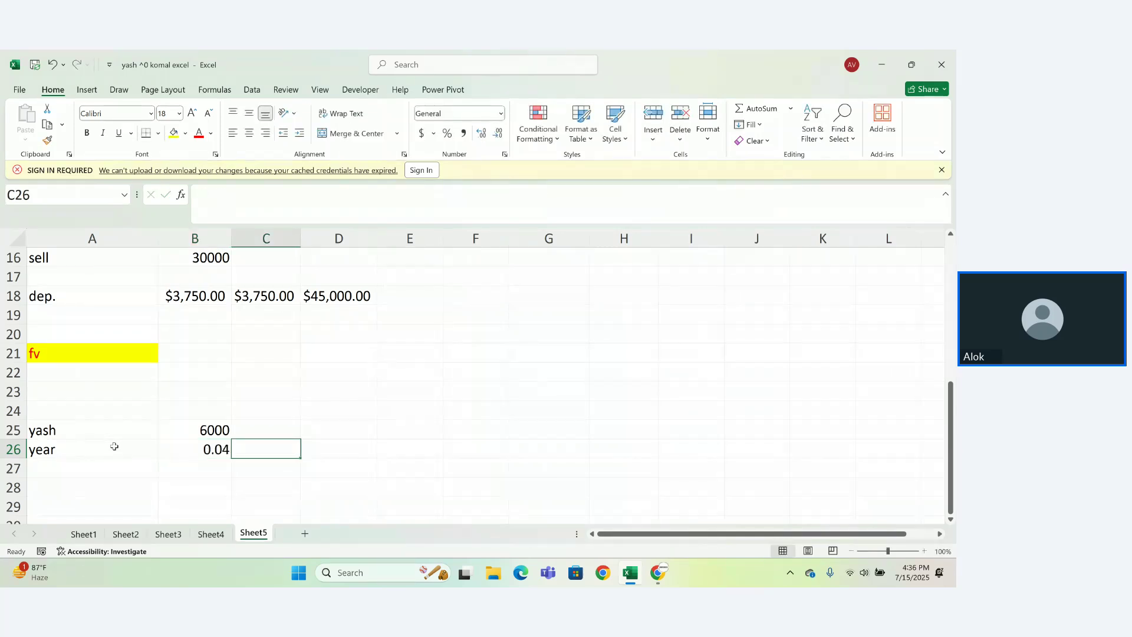
Correct the year value in B26 to 4
double_click(218, 450)
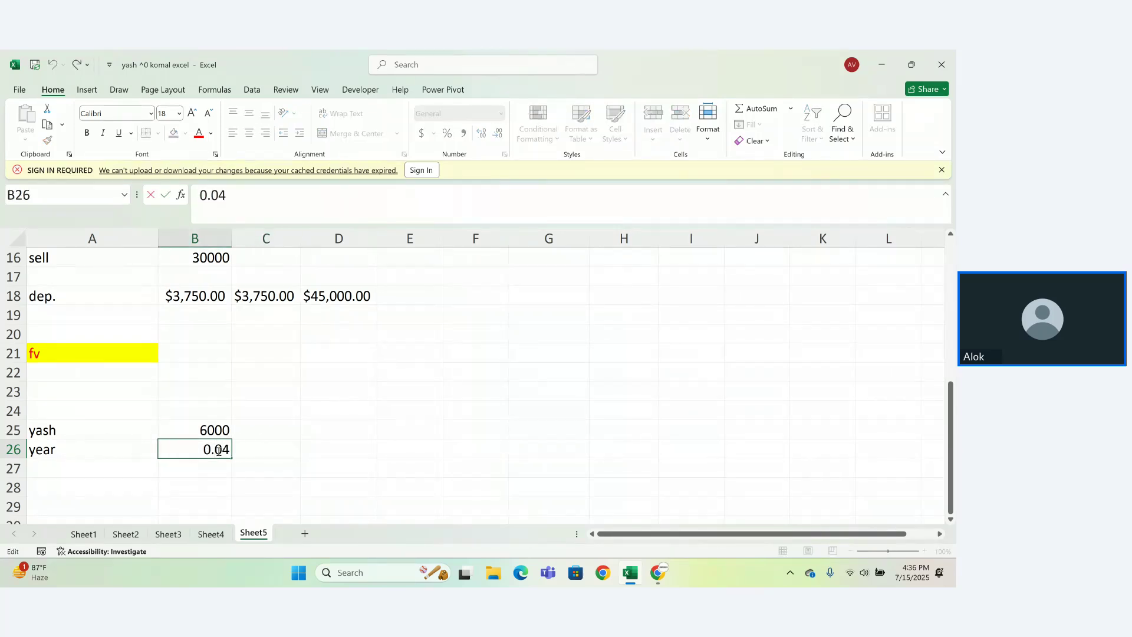
key(BackSpace)
key(BackSpace)
key(BackSpace)
key(BackSpace)
text(400)
key(Return)
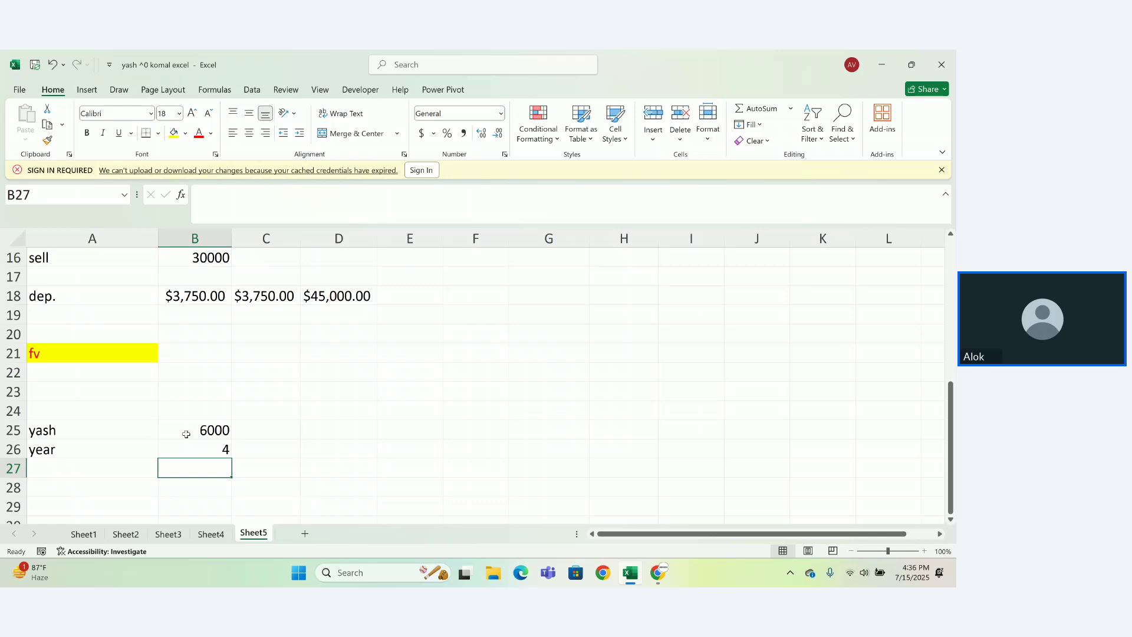
Add the label rate in A27 and enter 12% beside it in B27
click(84, 473)
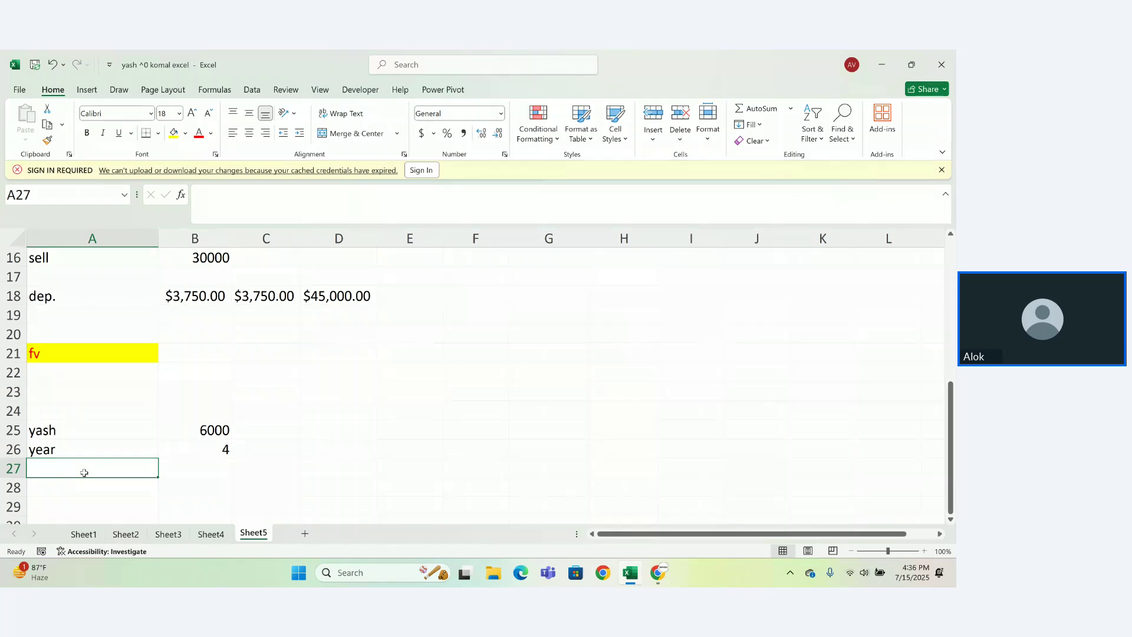
text(rate)
key(Tab)
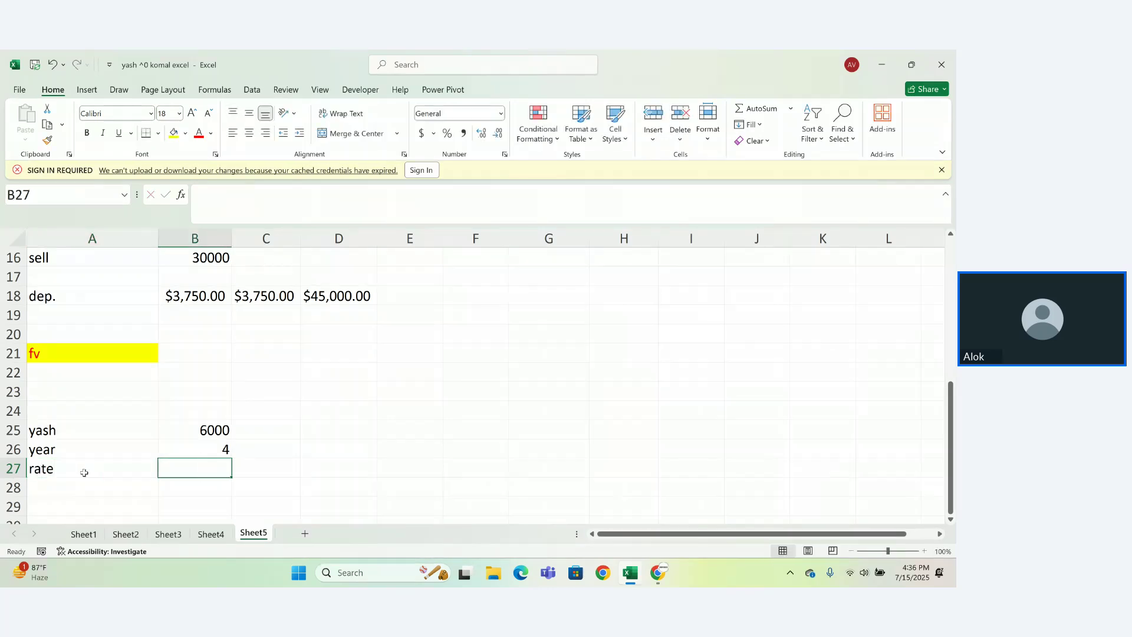
text(12%)
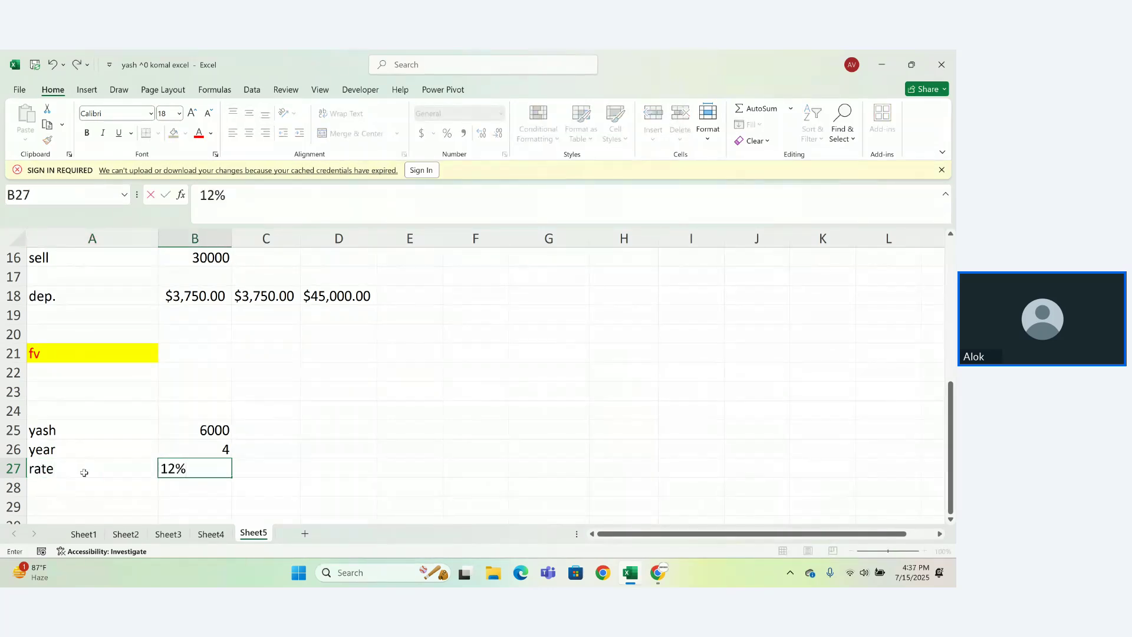
key(Return)
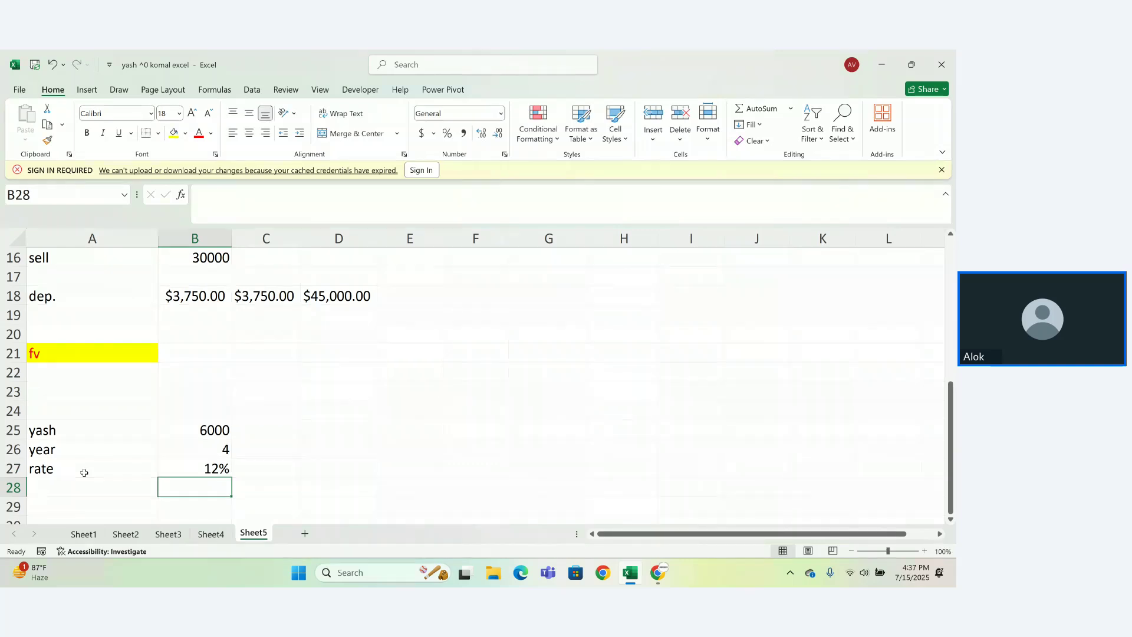
Change the rate in B27 to 7%
double_click(215, 471)
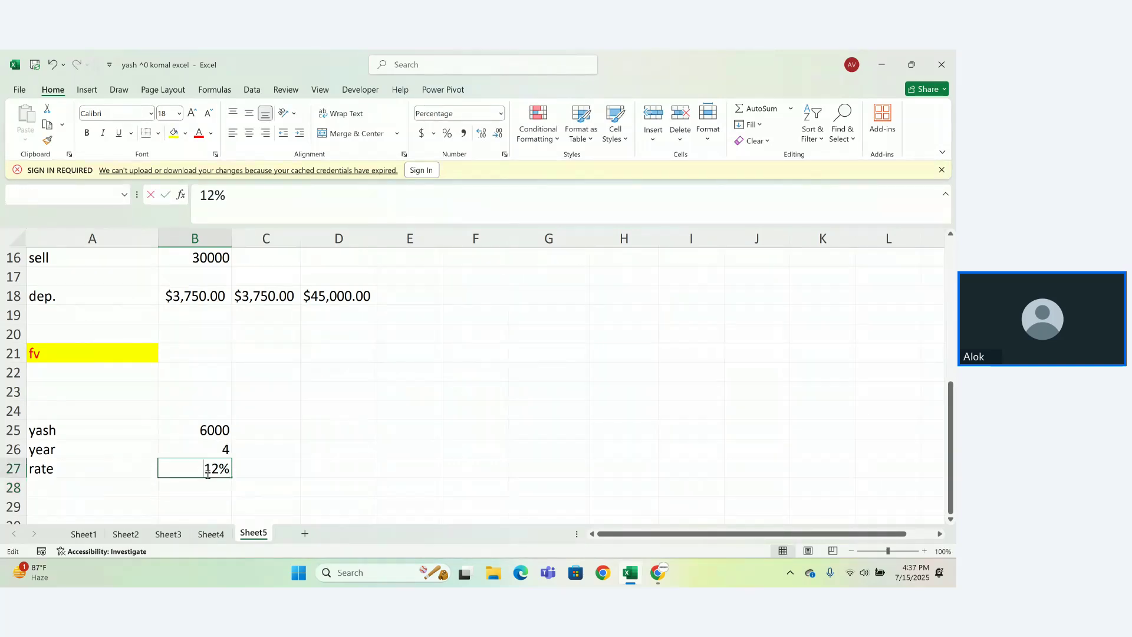
key(BackSpace)
key(BackSpace)
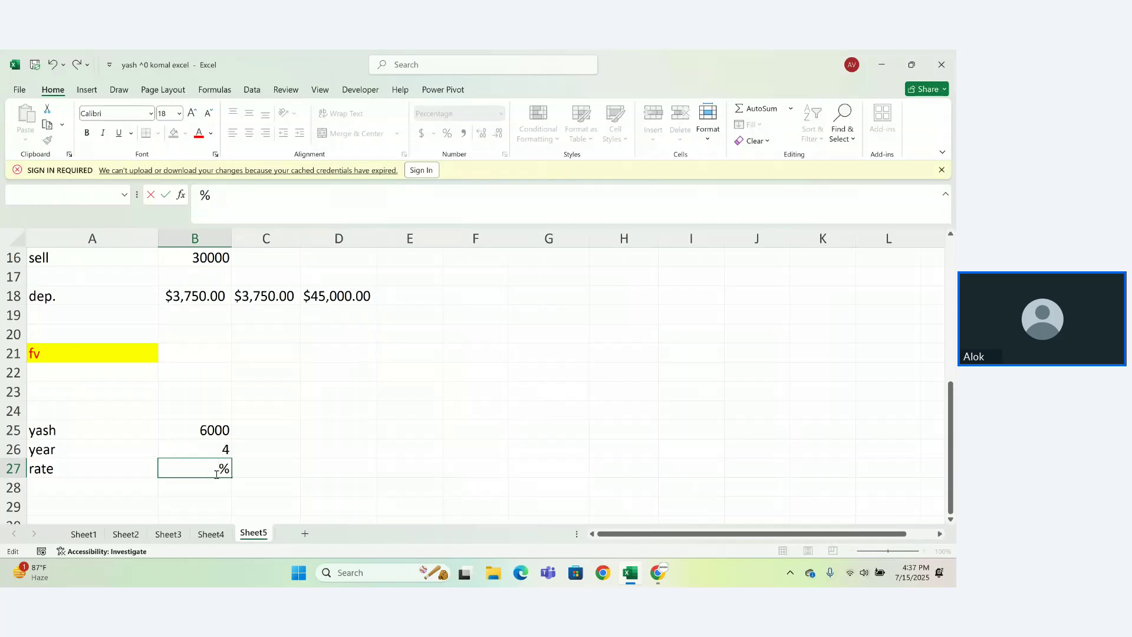
text(7)
key(Return)
click(250, 476)
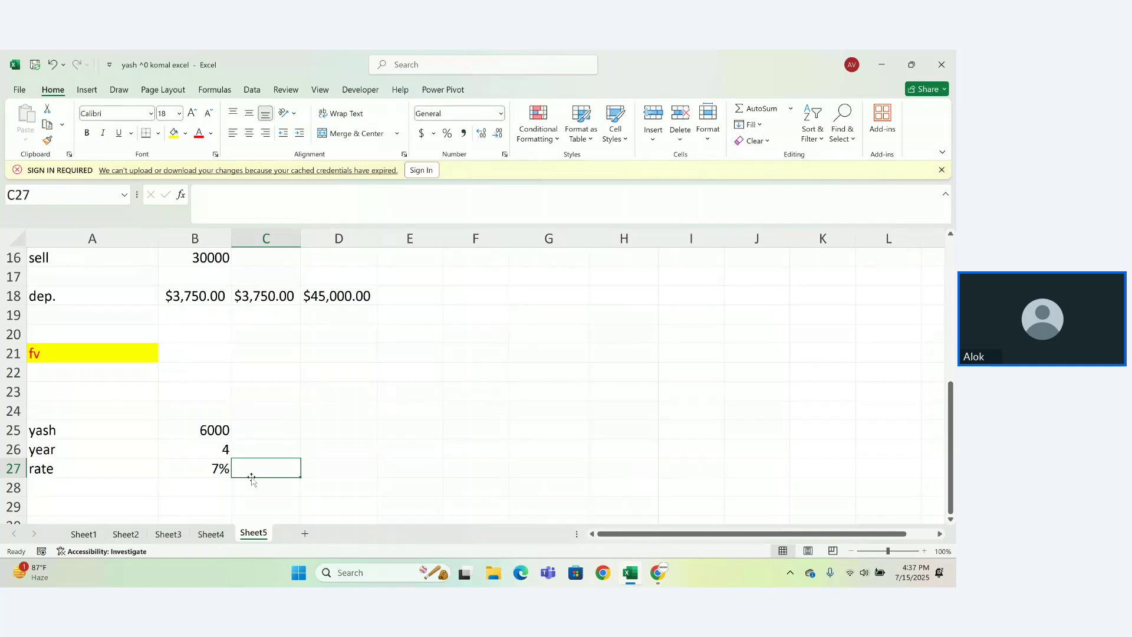
Enter the text futur value in A22, directly below the fv heading
click(82, 370)
text(futur)
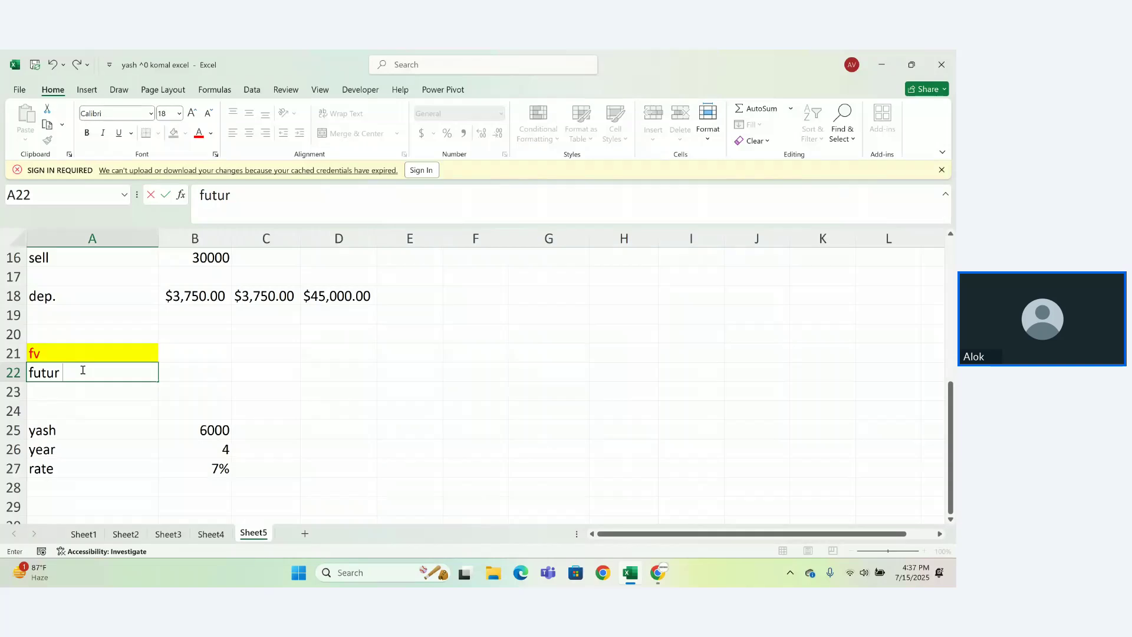
text( valu)
key(BackSpace)
key(BackSpace)
text(lue)
key(Return)
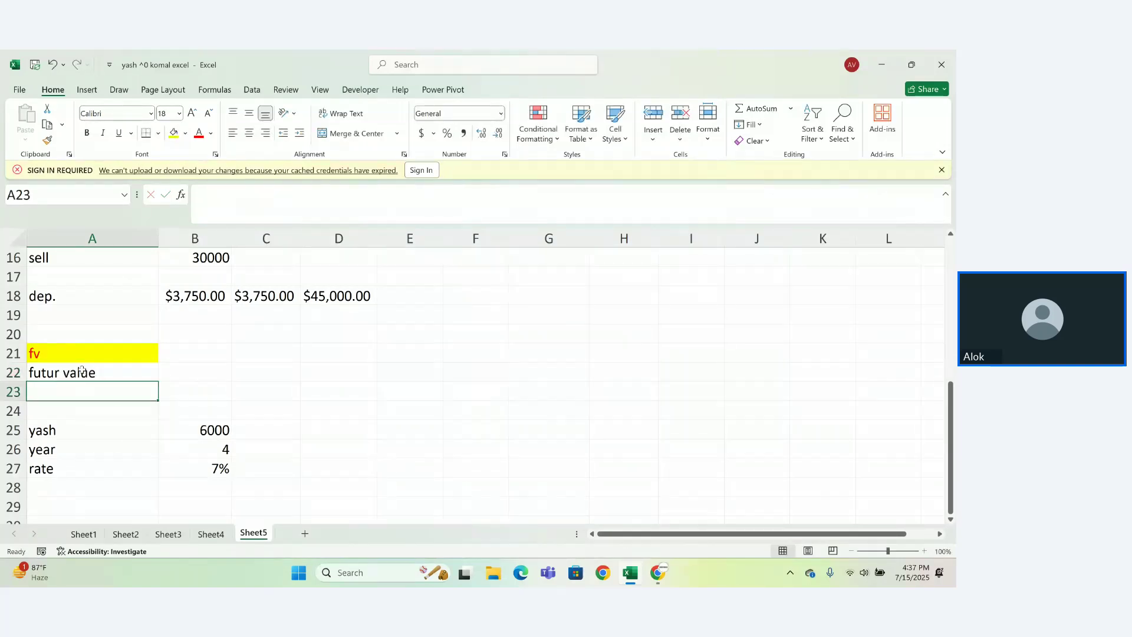
Format the futur value text in A22 with a red font colour and a yellow fill
click(81, 370)
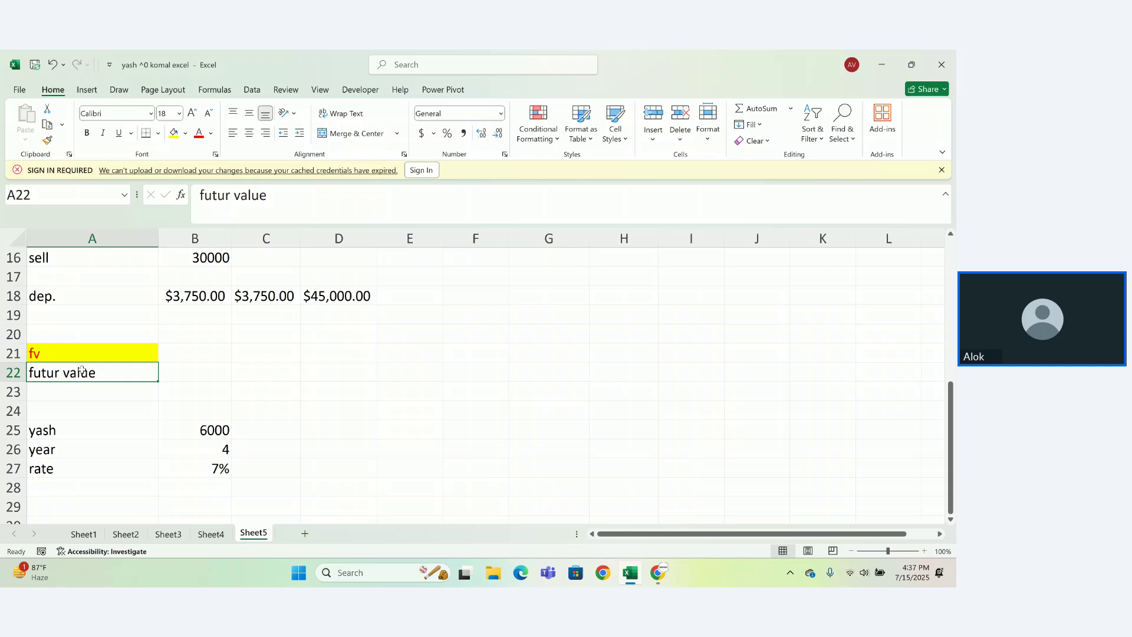
click(198, 133)
click(171, 133)
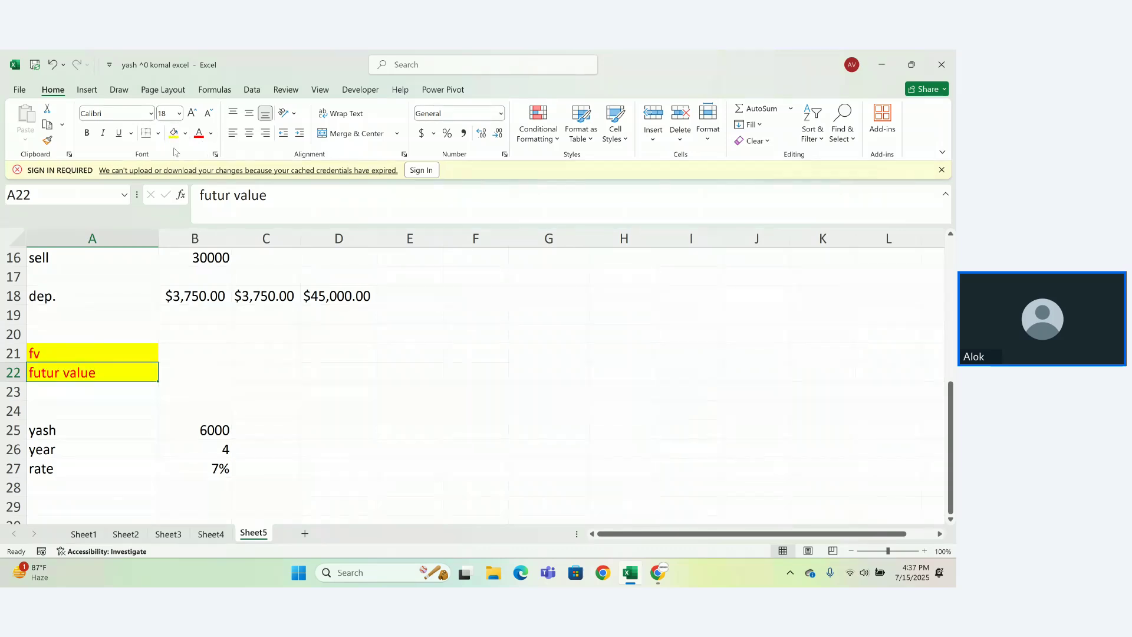
click(194, 315)
click(282, 482)
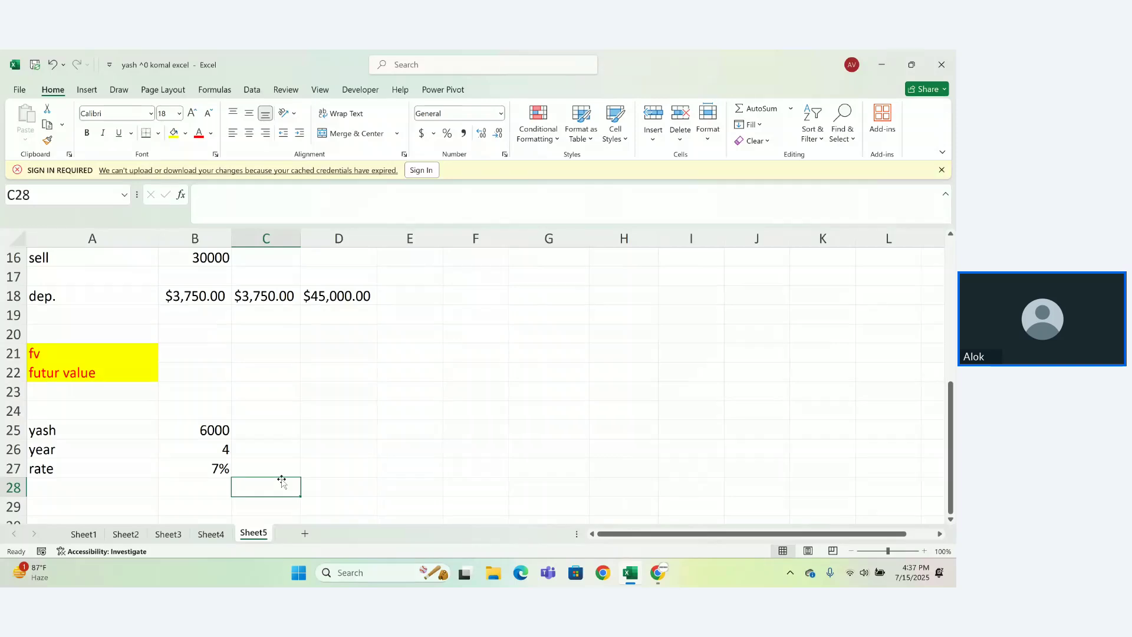
Enter the label return in A28, below the rate row
click(81, 488)
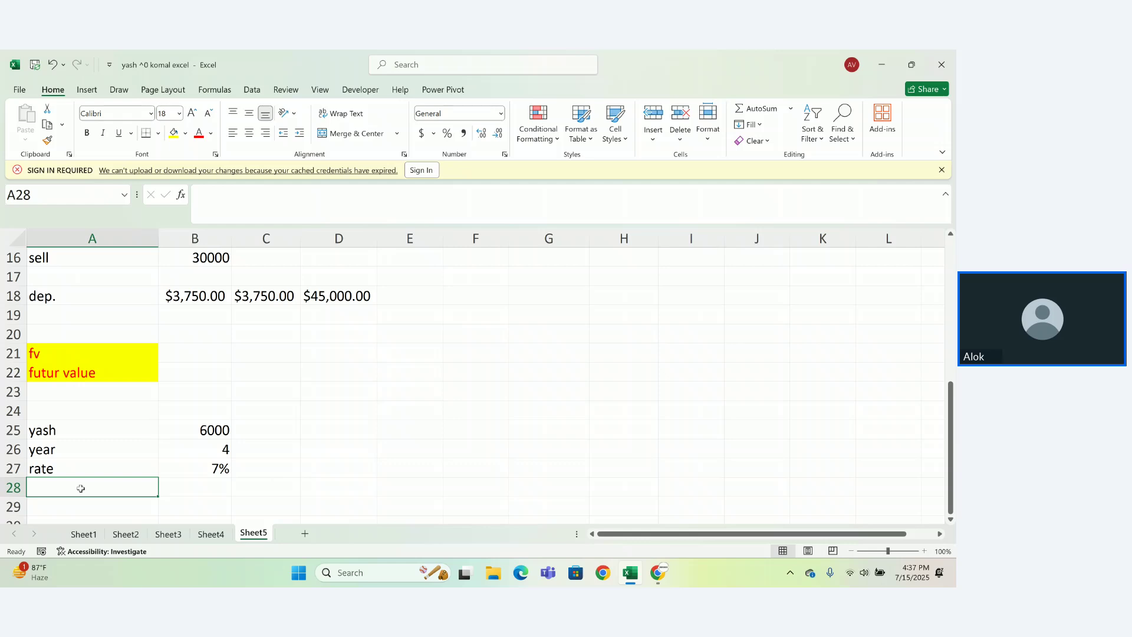
text(re)
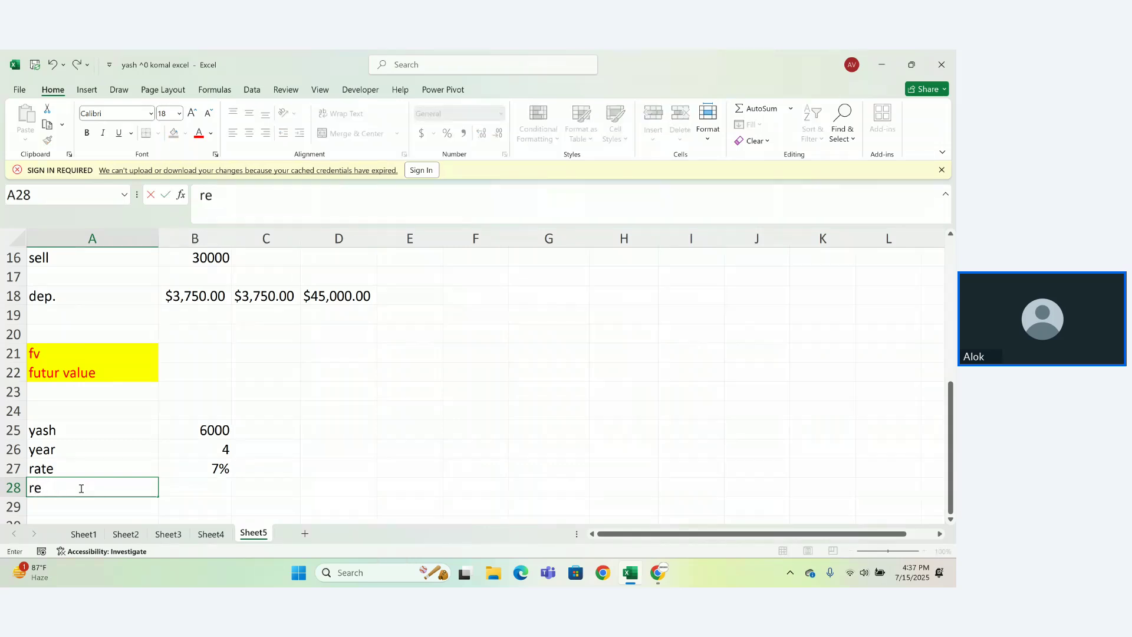
text(rturn)
key(Return)
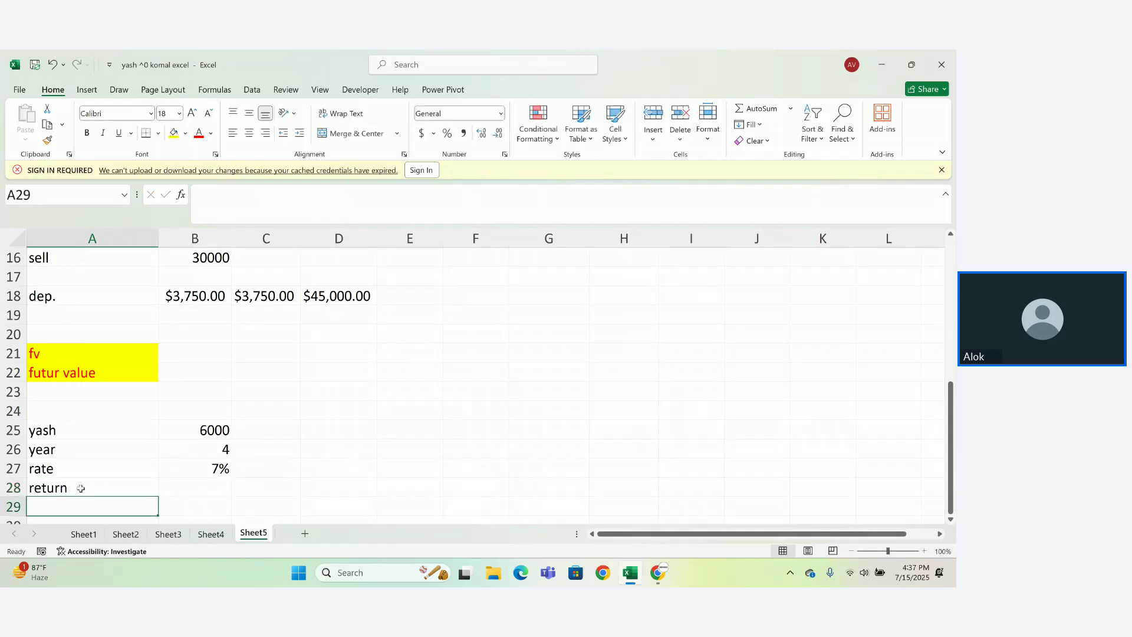
Multiply the amount by the years in C29 with the formula =B25*B26
click(176, 490)
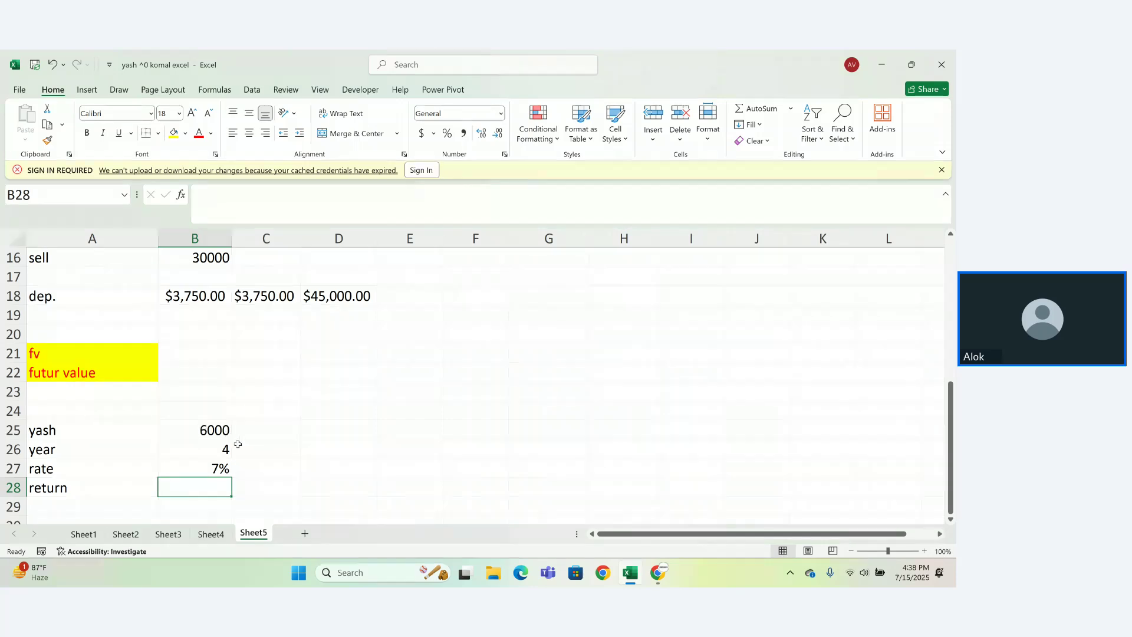
click(295, 505)
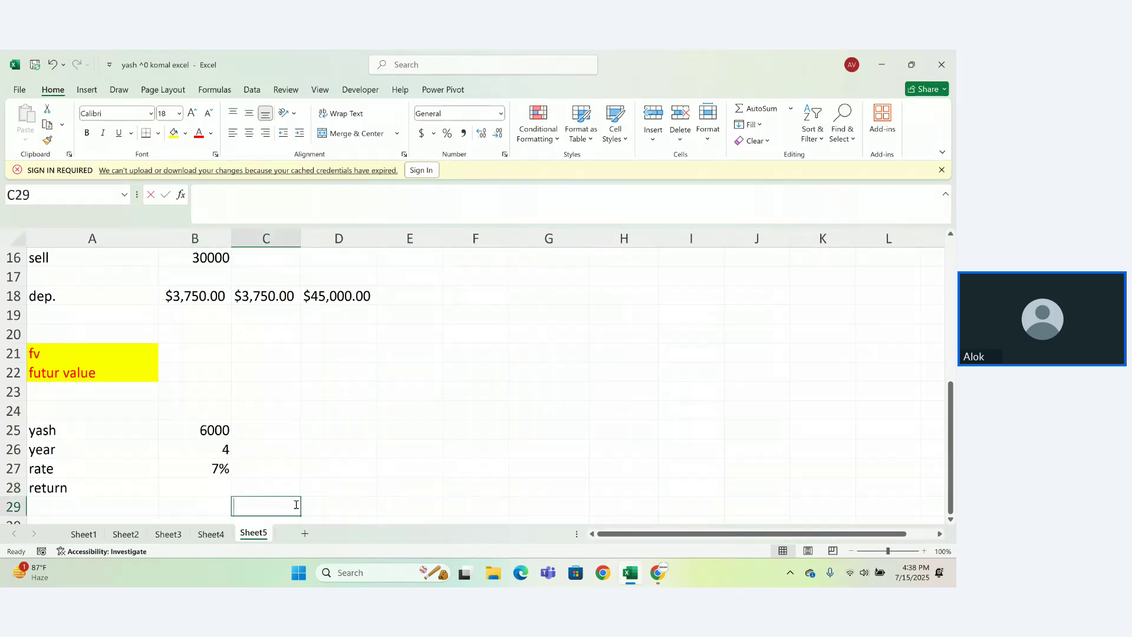
text(=)
click(221, 431)
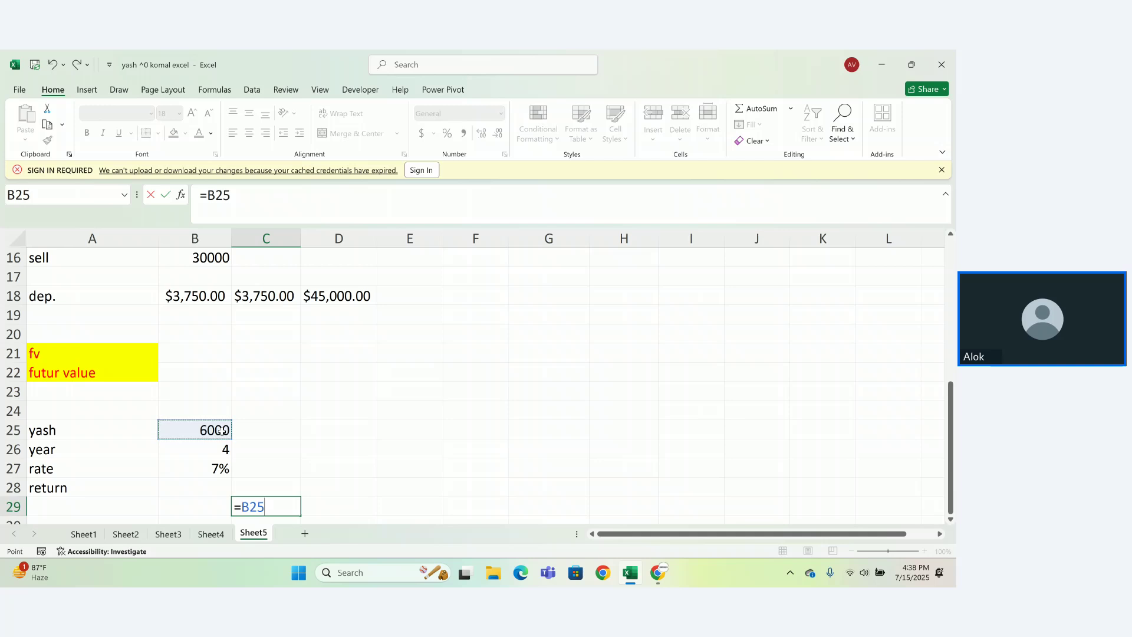
text(*)
click(227, 450)
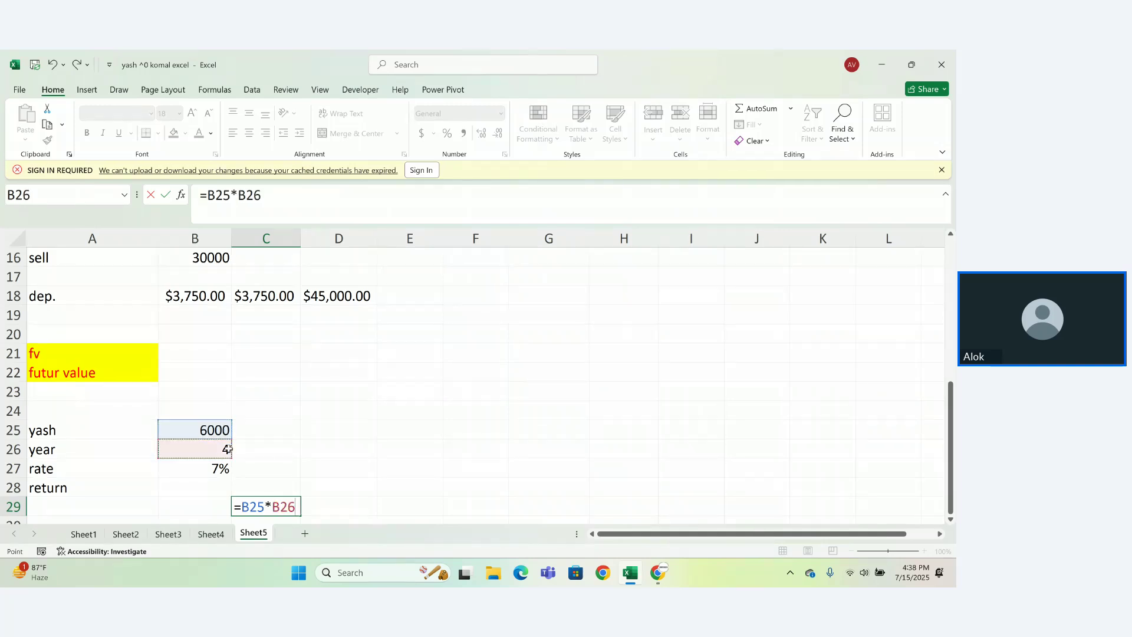
key(Return)
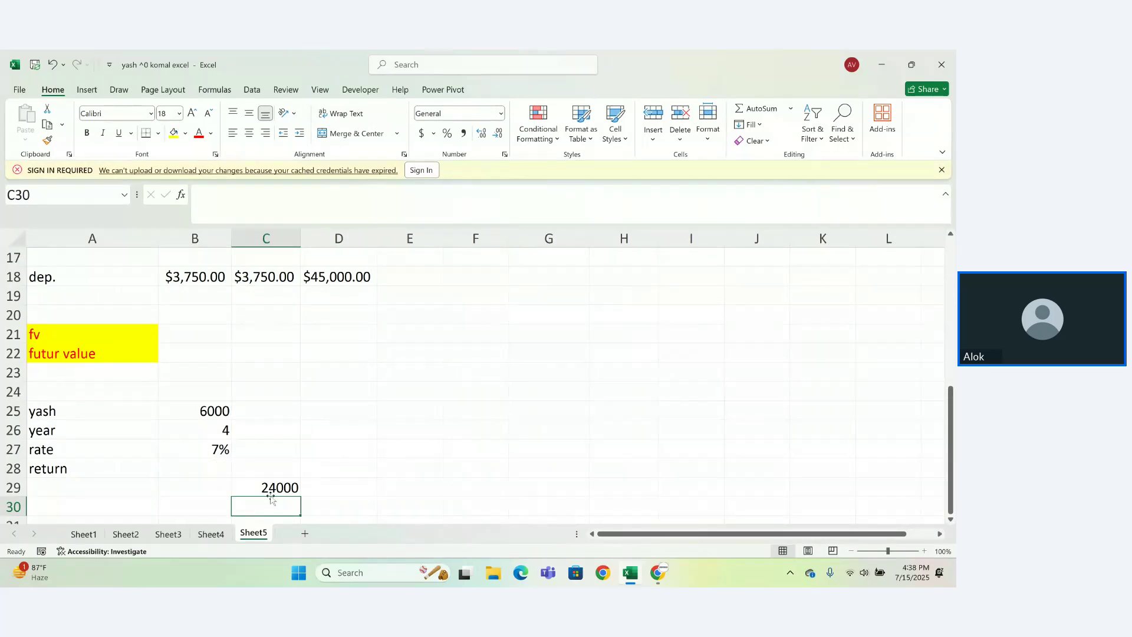
Enter the amount 6000 in D29 and the rate 0.07 below it in D30
click(275, 489)
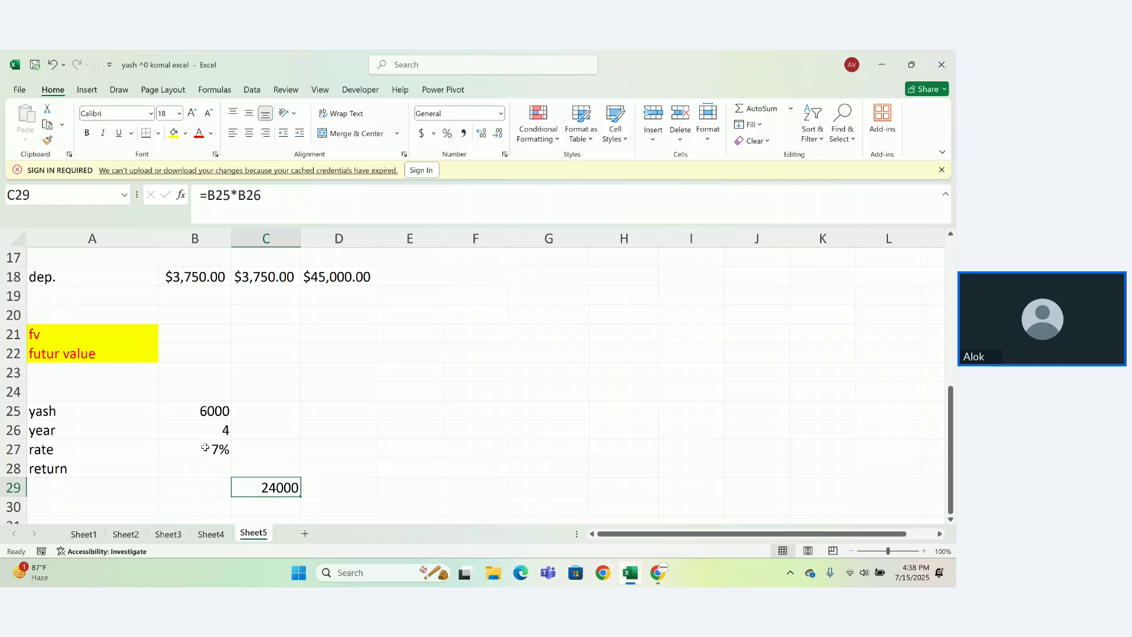
click(365, 486)
text(6)
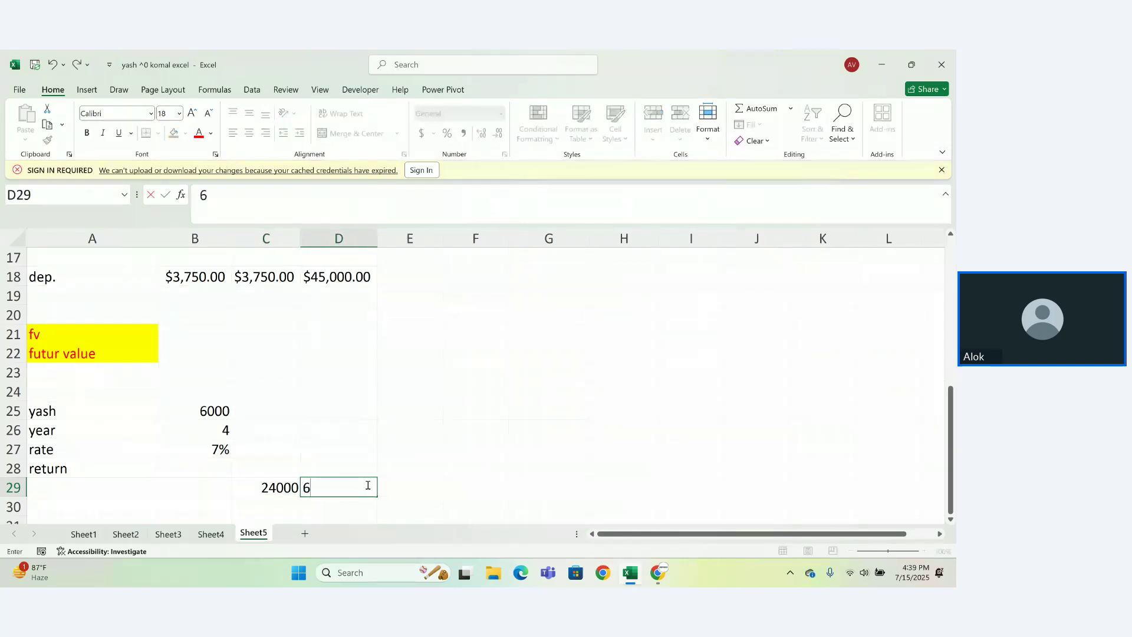
text(00000)
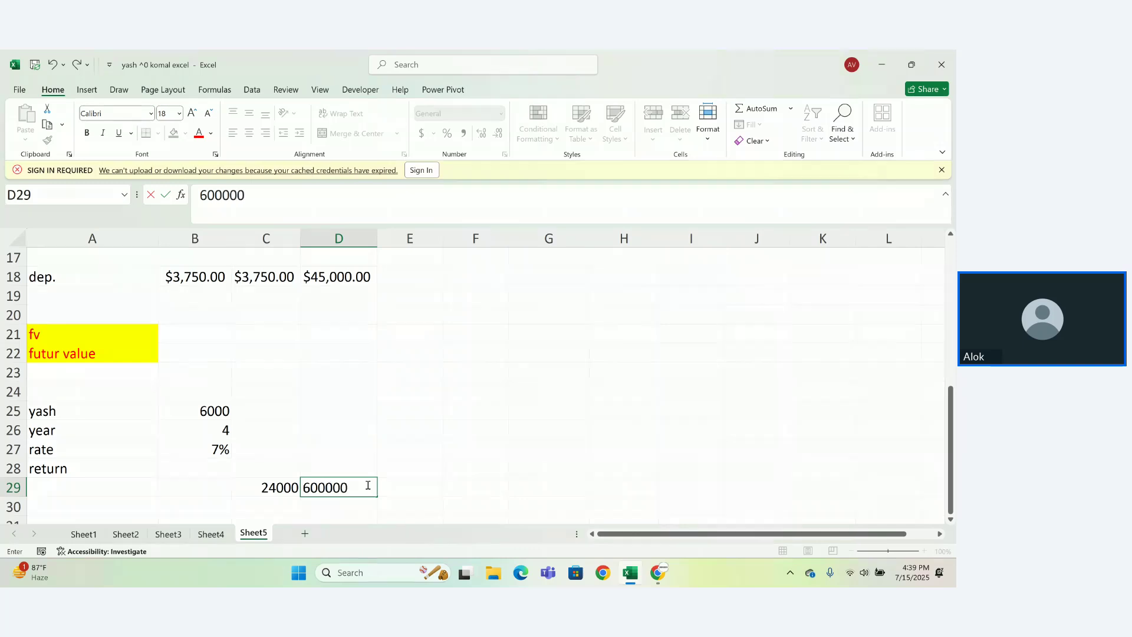
key(BackSpace)
key(BackSpace)
key(Return)
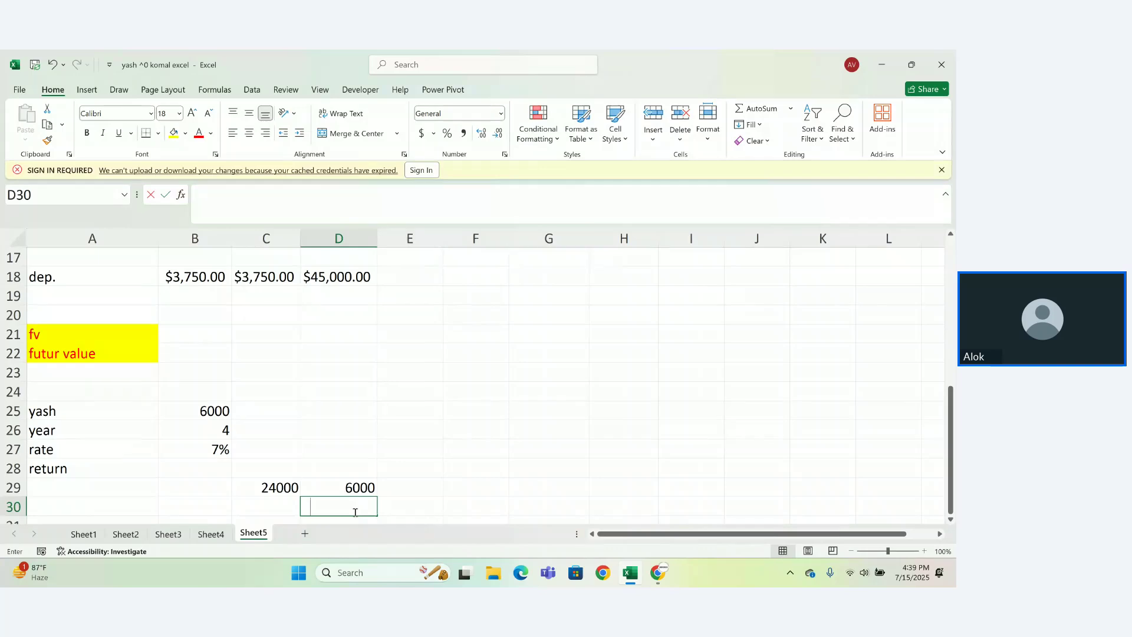
text(0.07)
key(Tab)
Enter the amount 12000 in E29 and the value 7 below it in E30
click(407, 486)
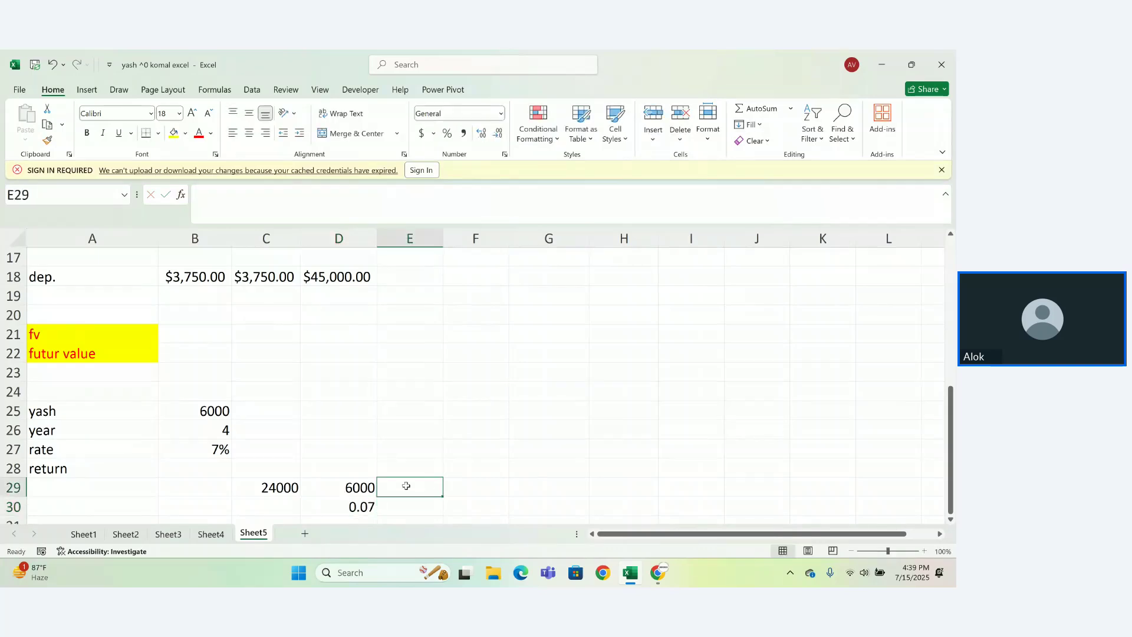
text(120000)
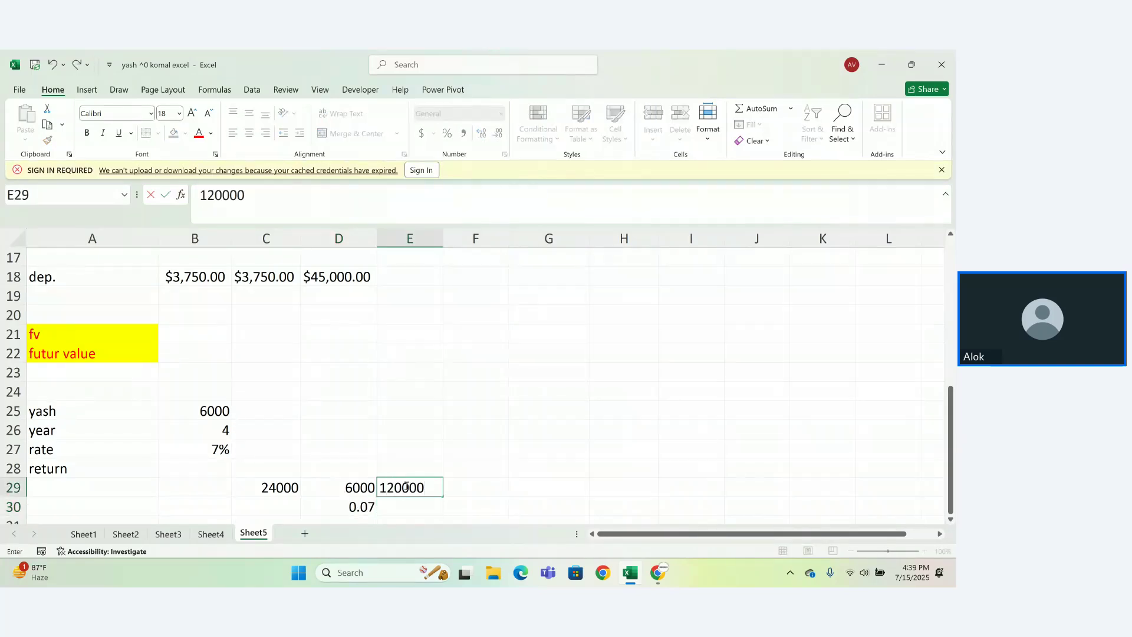
text(0)
key(BackSpace)
key(BackSpace)
key(Return)
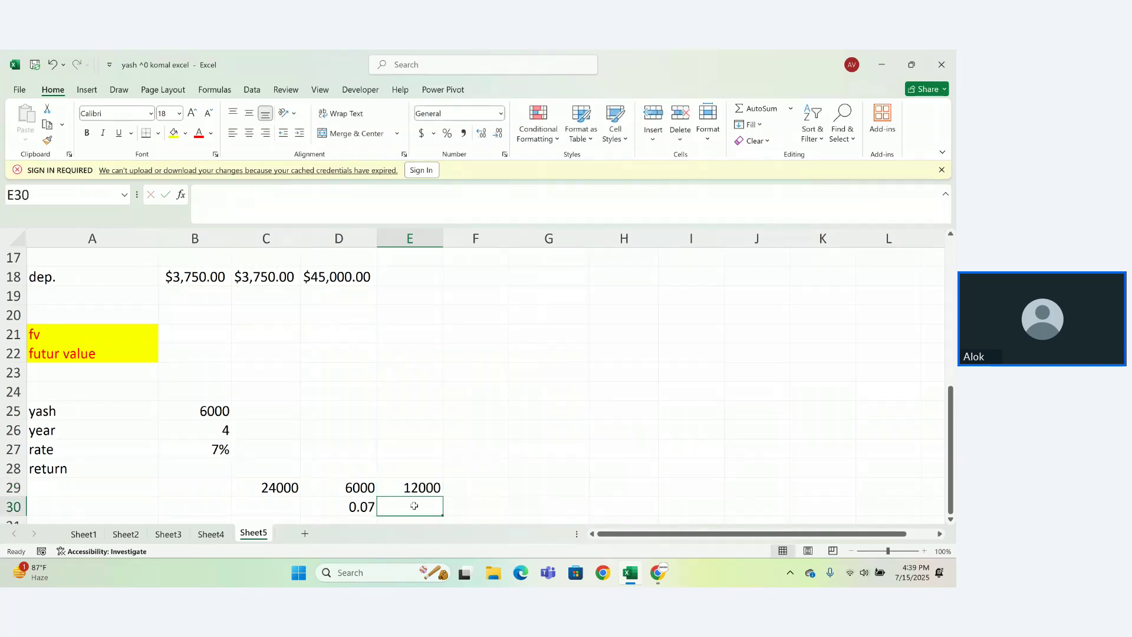
text(87)
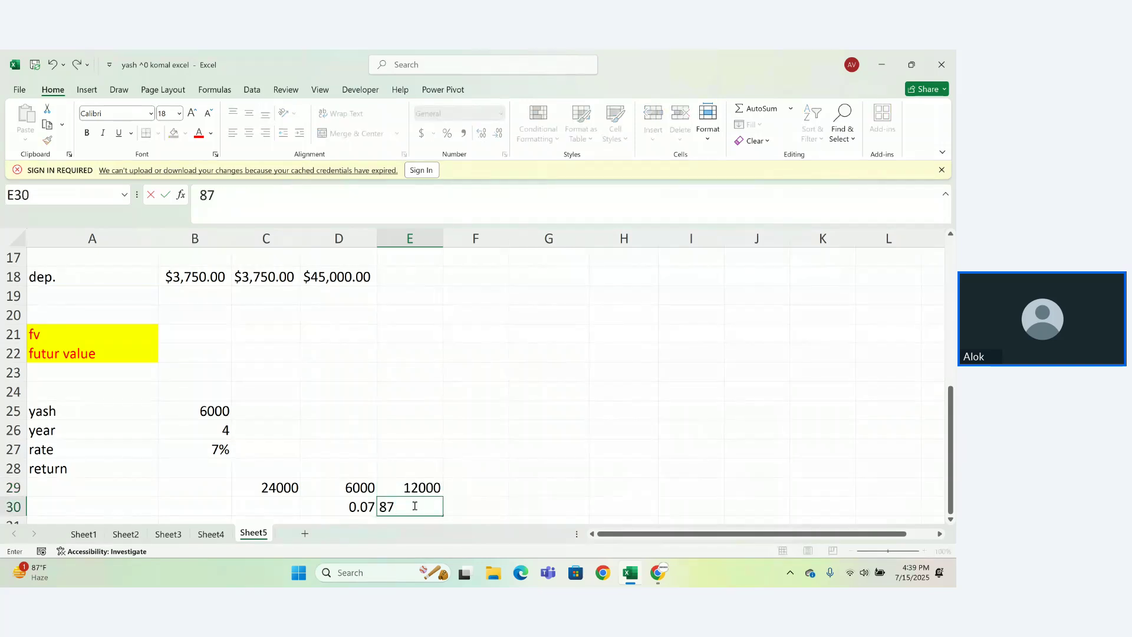
key(BackSpace)
key(BackSpace)
text(700)
key(Return)
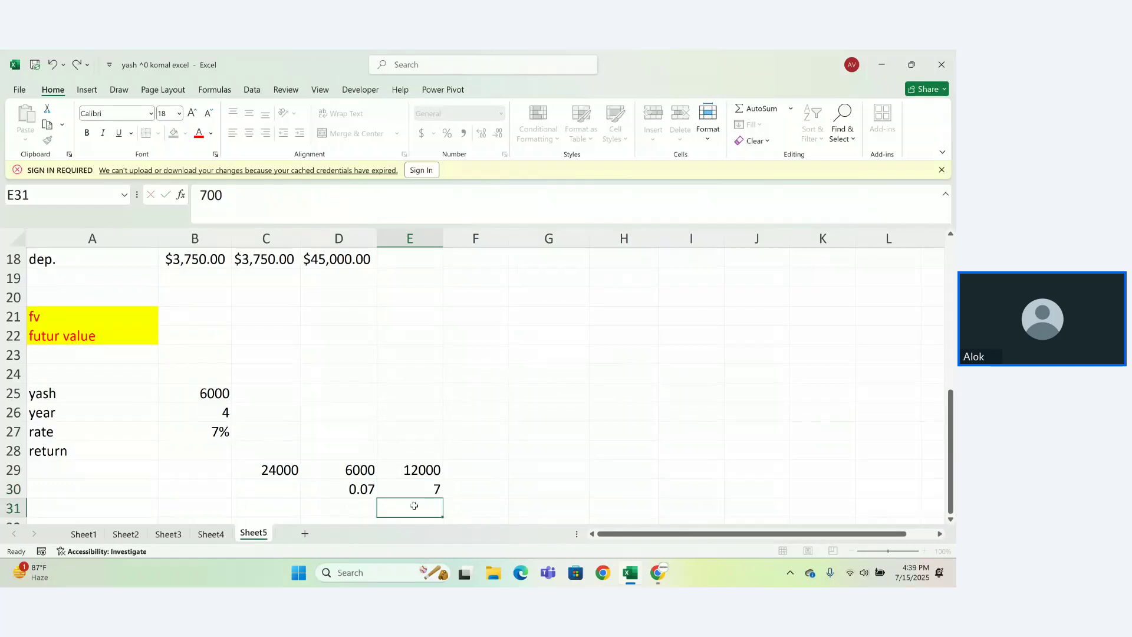
Enter the amount 18000 in F29 and the rate 0.07 below it in F30
click(464, 475)
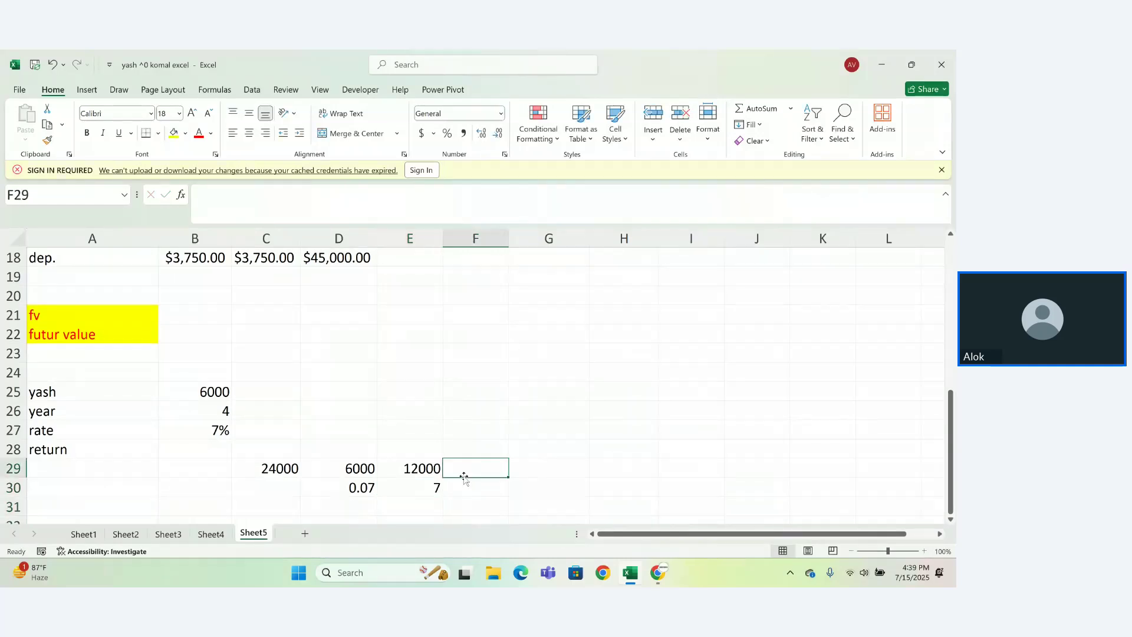
text(1800000)
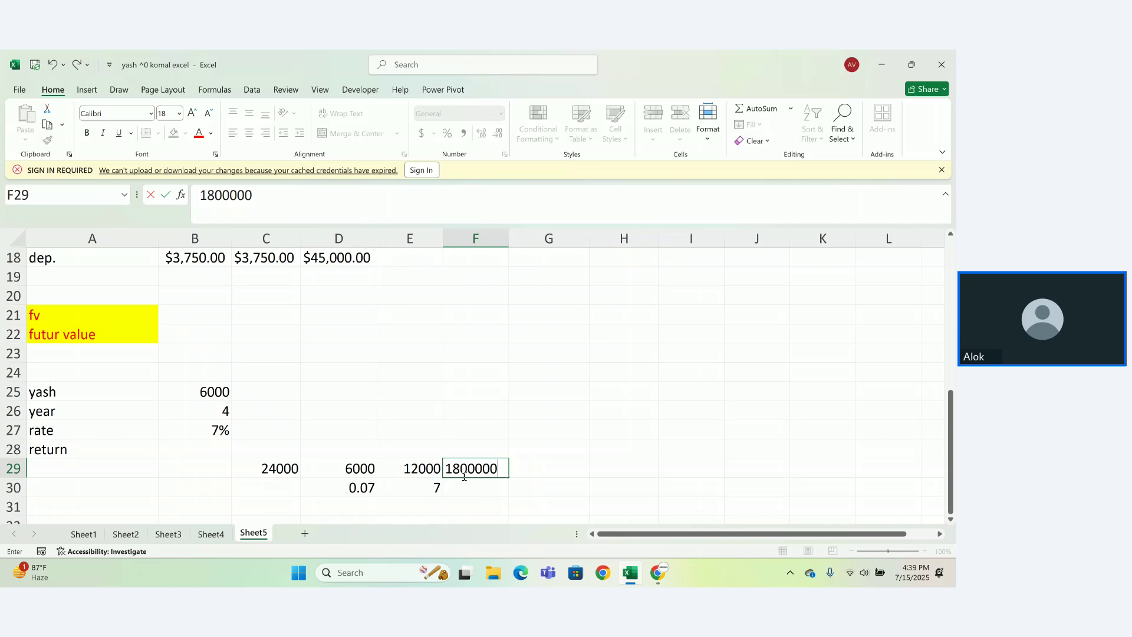
key(BackSpace)
key(Return)
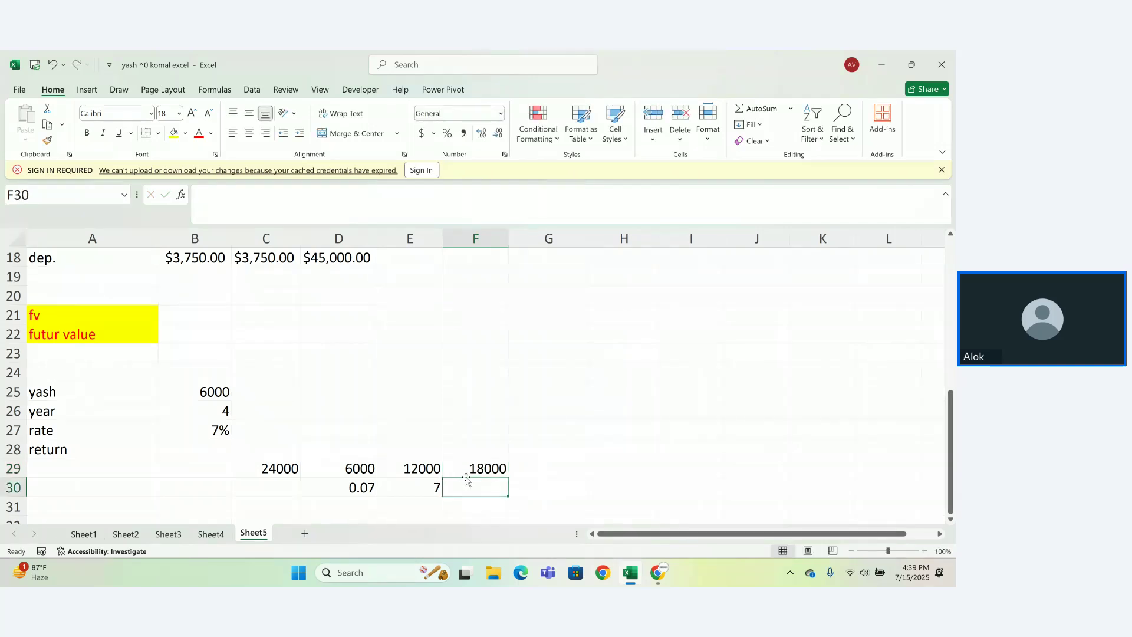
double_click(472, 486)
text(7%)
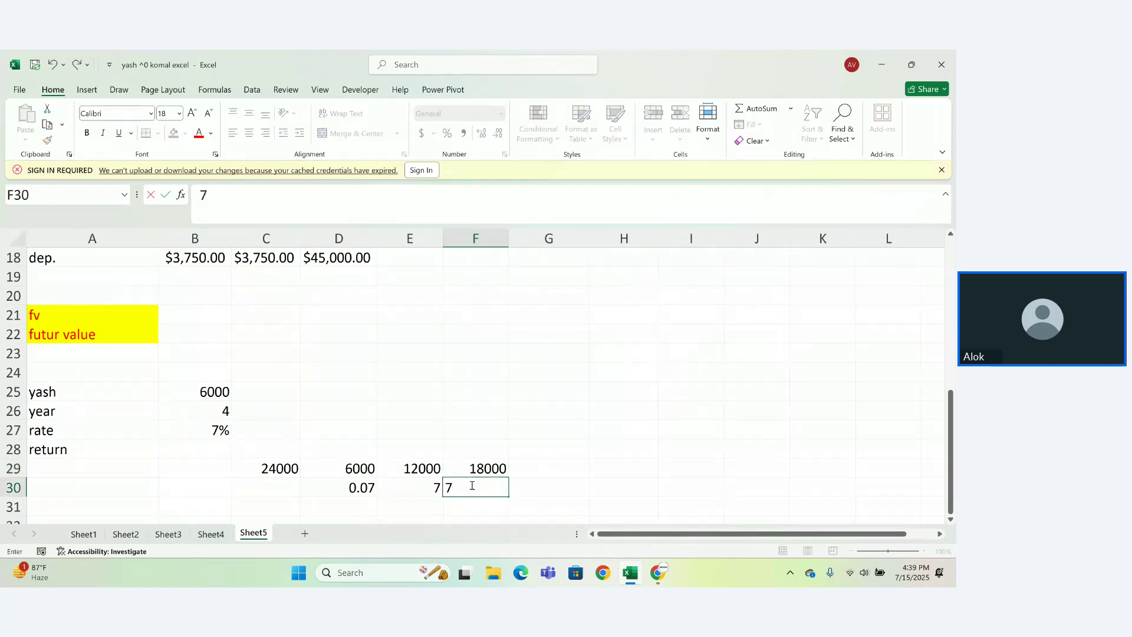
key(Return)
Enter the amount 24000 in G29 and the rate 0.07 below it in G30
click(535, 474)
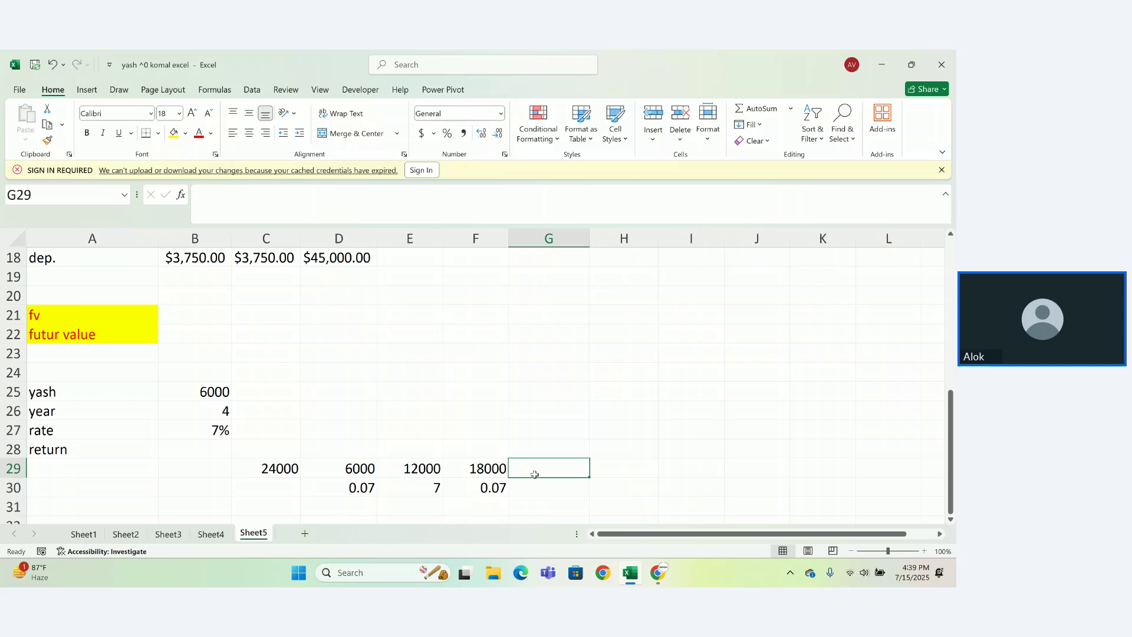
text(2400000)
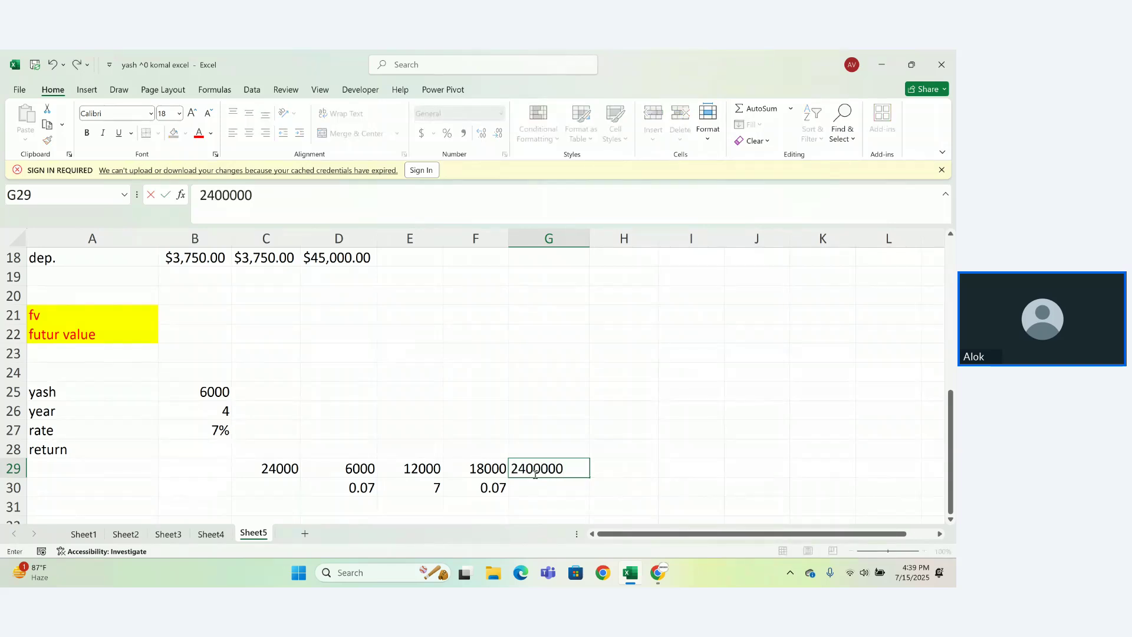
key(Return)
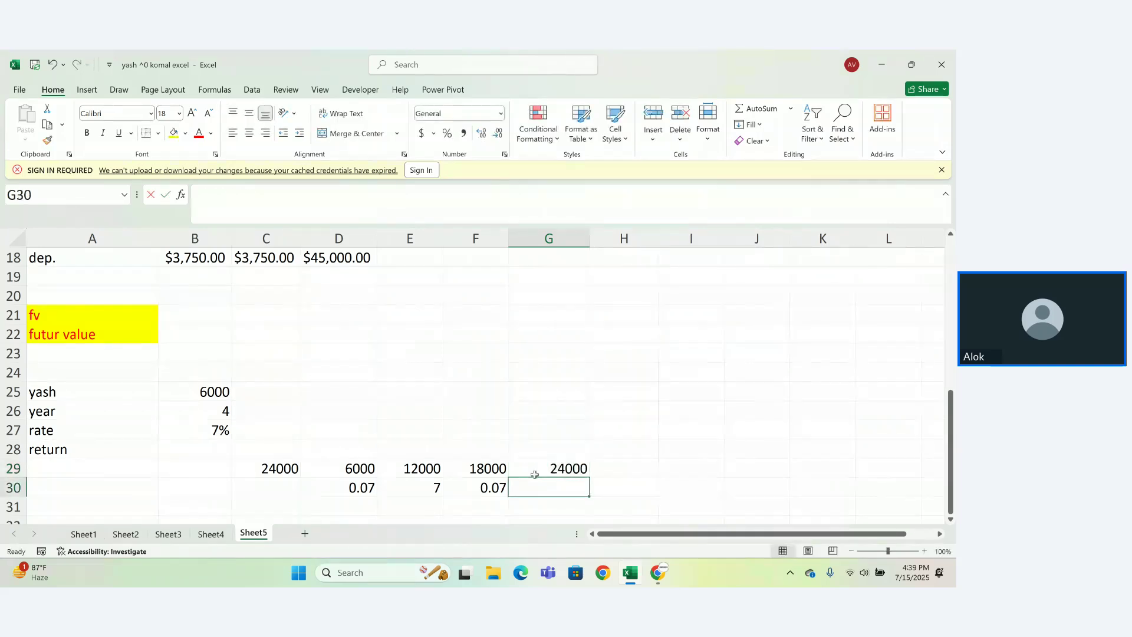
text(7)
key(Return)
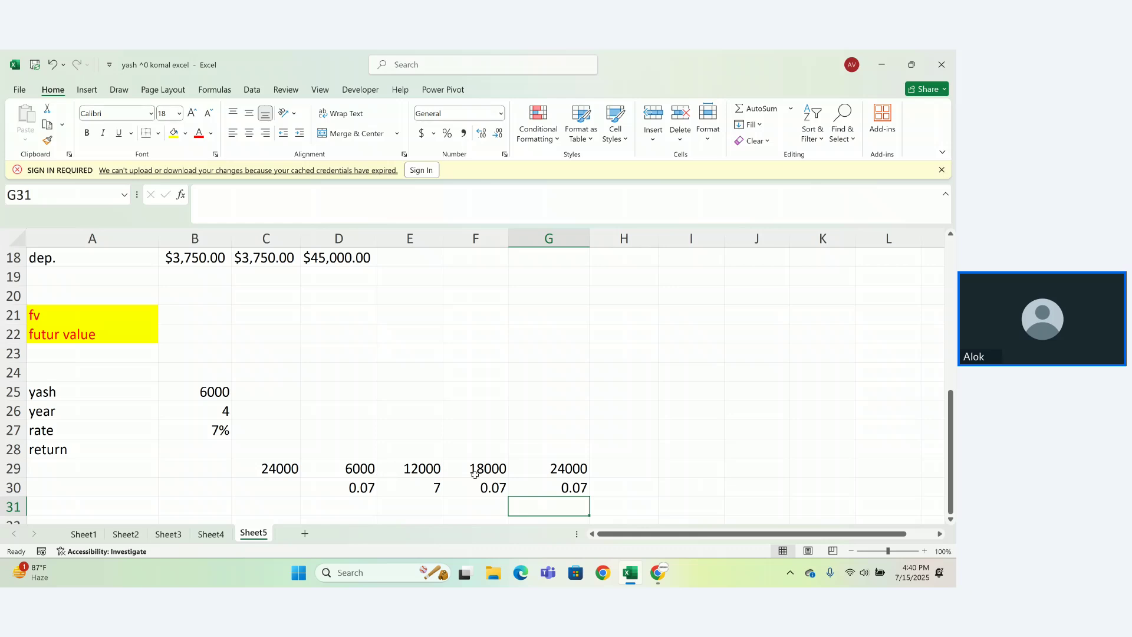
drag(568, 468, 568, 501)
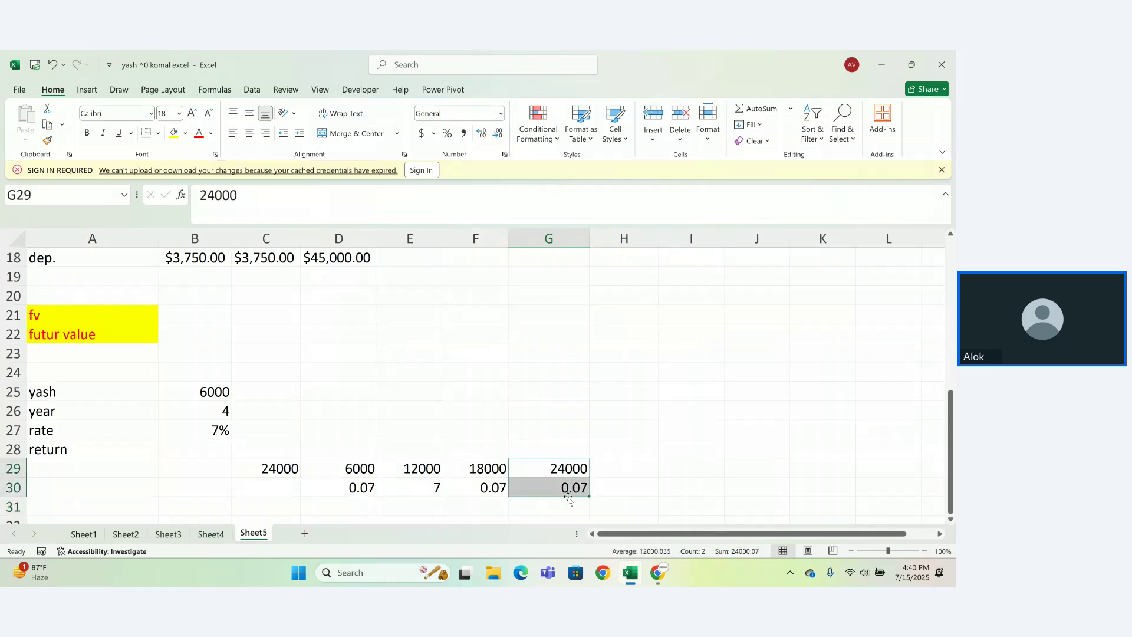
drag(354, 469, 370, 505)
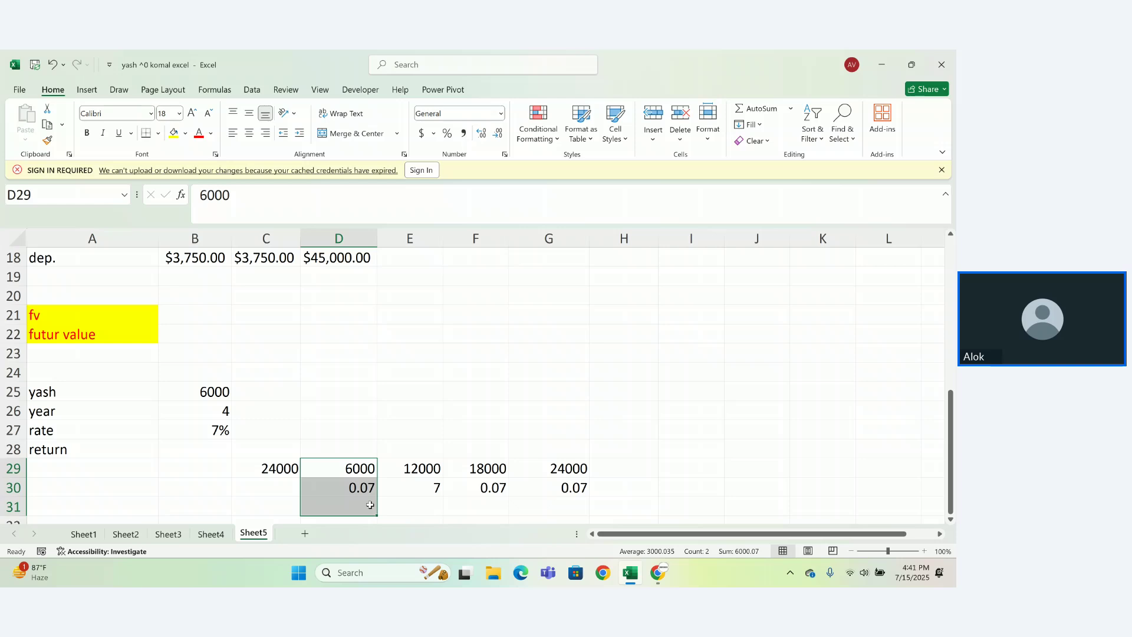
click(347, 467)
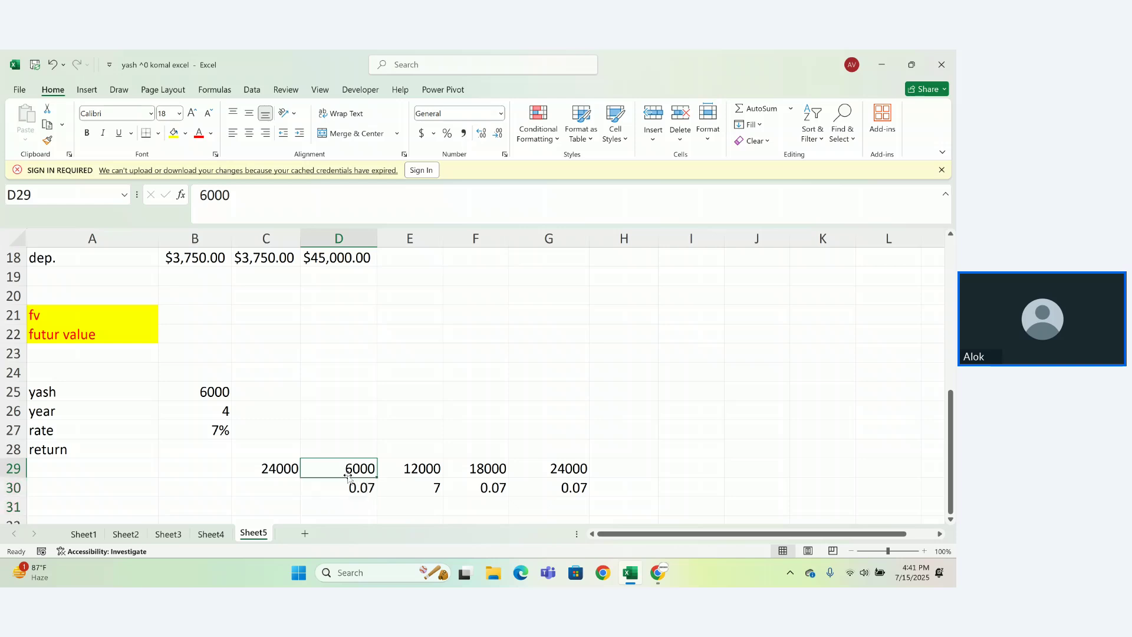
click(348, 505)
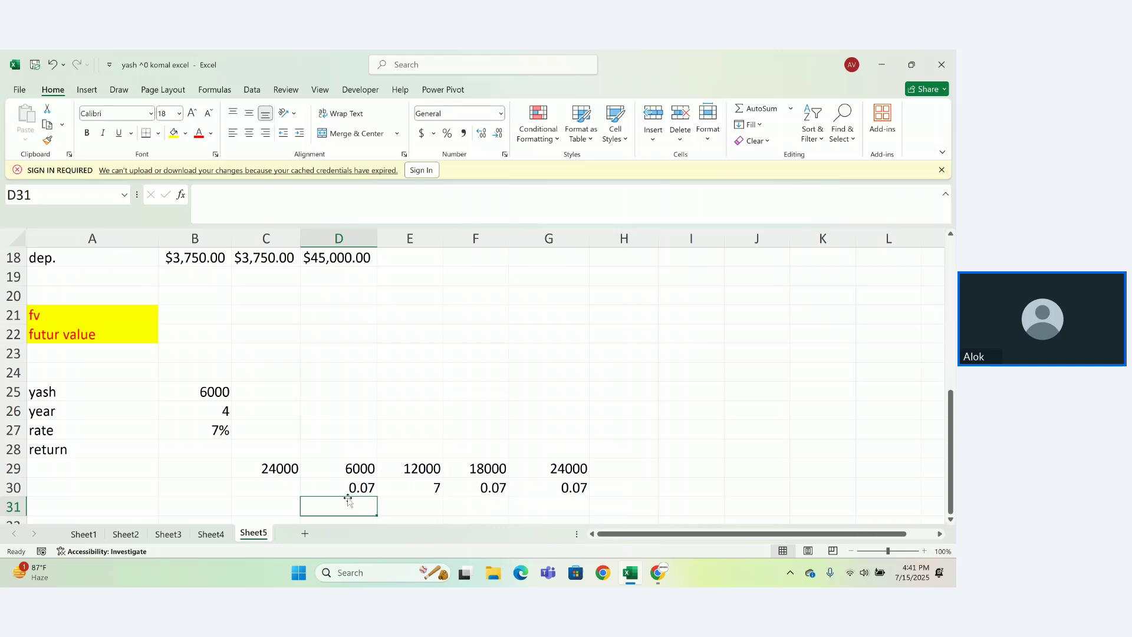
double_click(351, 485)
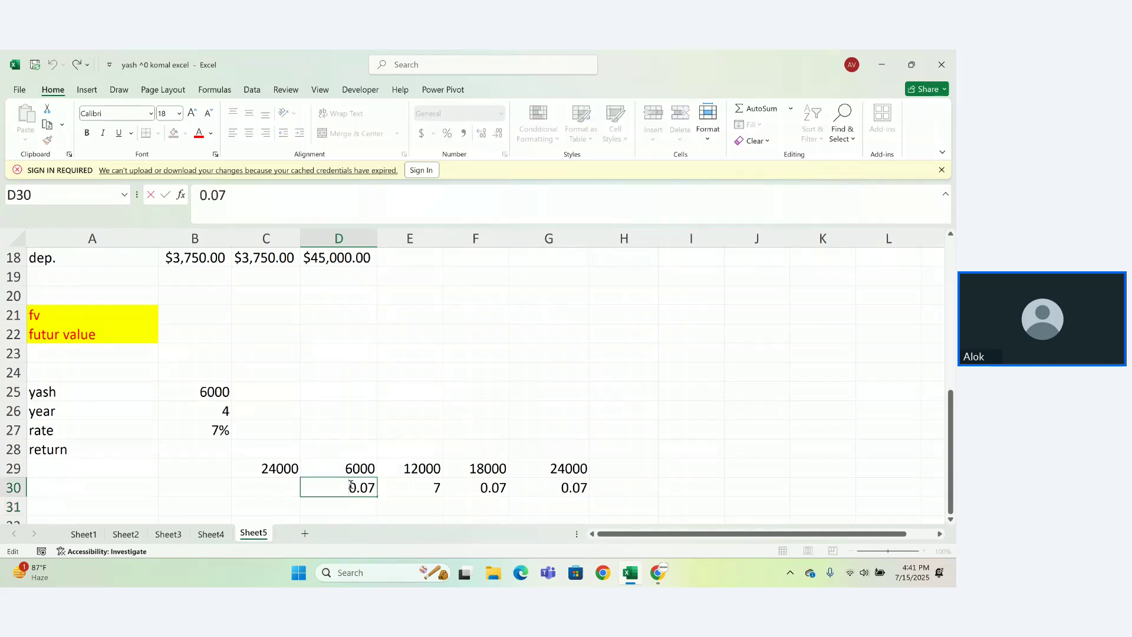
key(BackSpace)
key(BackSpace)
key(BackSpace)
key(Return)
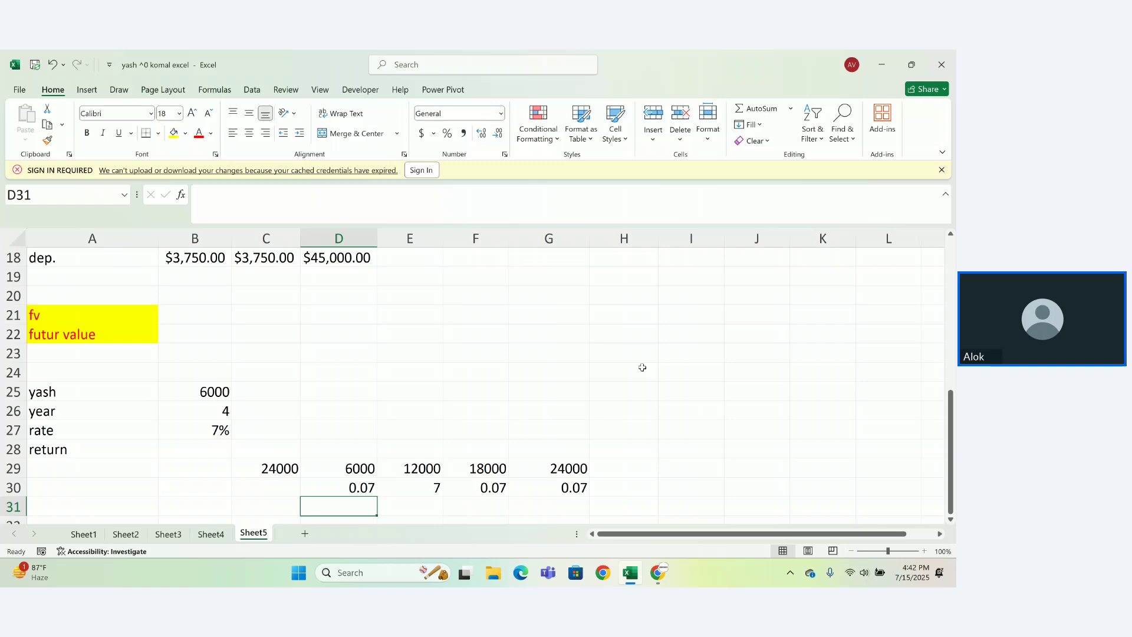
Enter the first-year total 6420 in D31, below the amount and rate
text(6420)
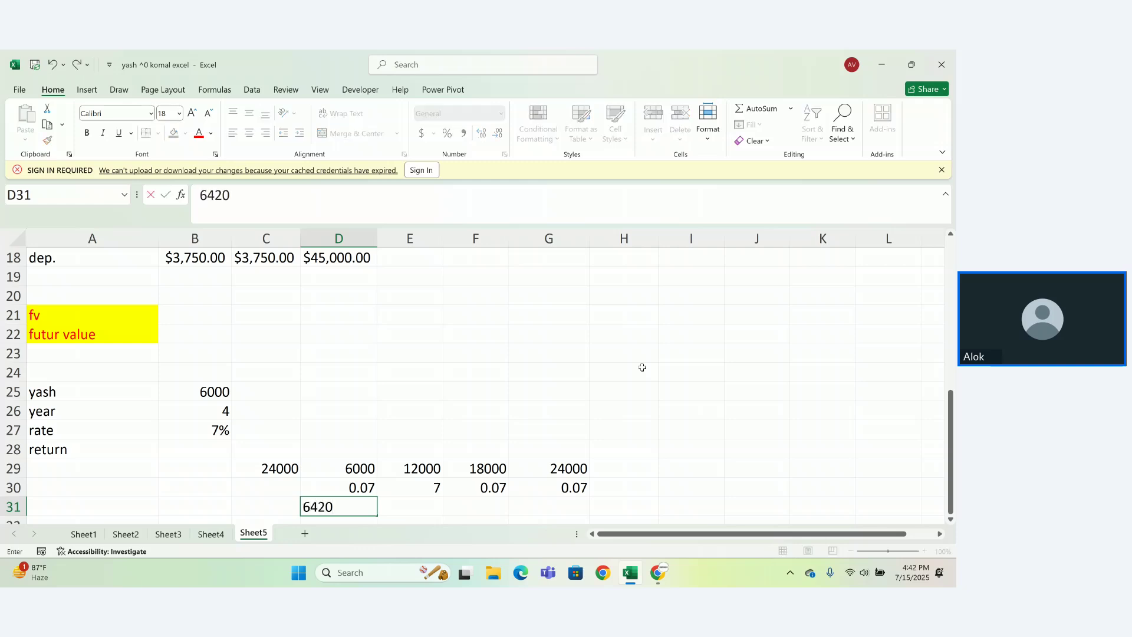
text(00)
key(Return)
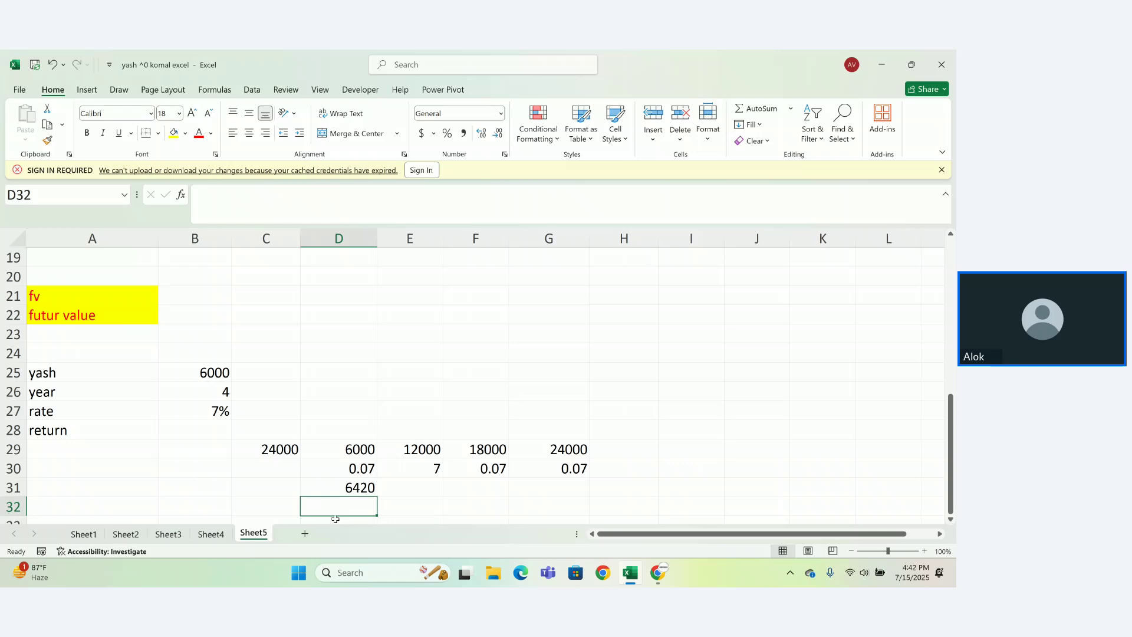
Enter the formula =D31+6000 in cell D32 to add the next yearly deposit to the first year's balance
text(=)
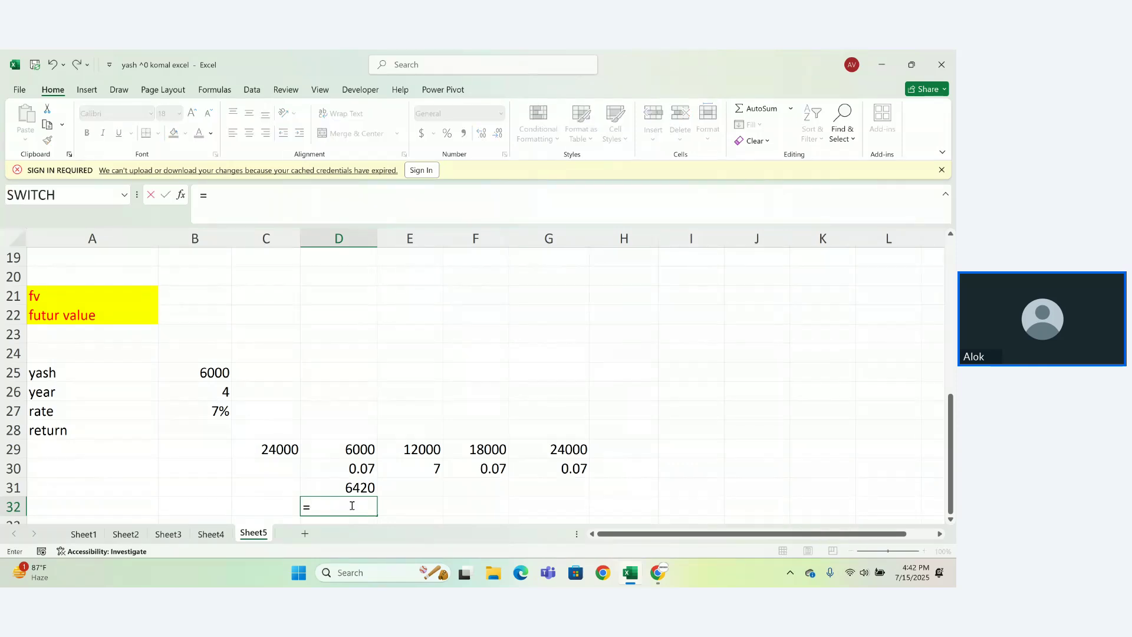
click(346, 490)
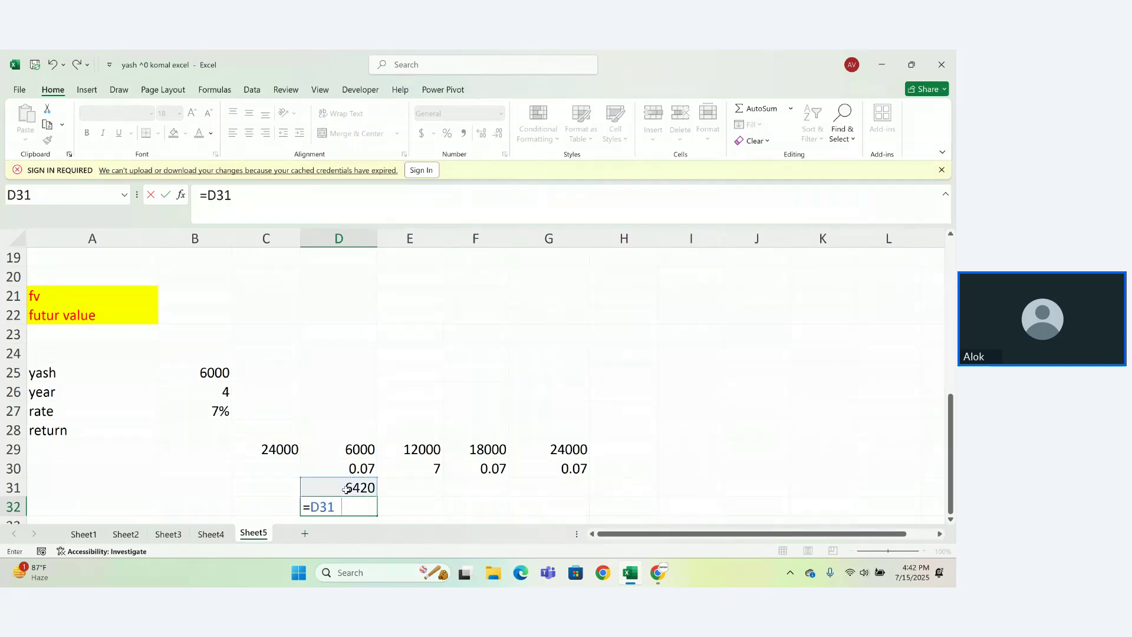
text(+600)
key(Return)
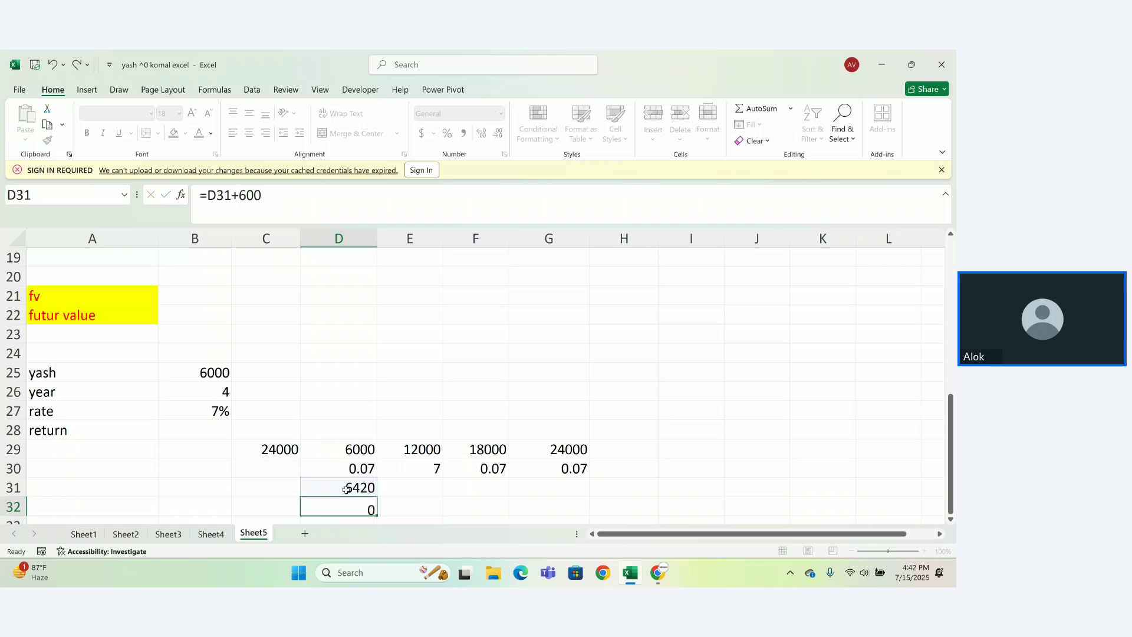
double_click(366, 488)
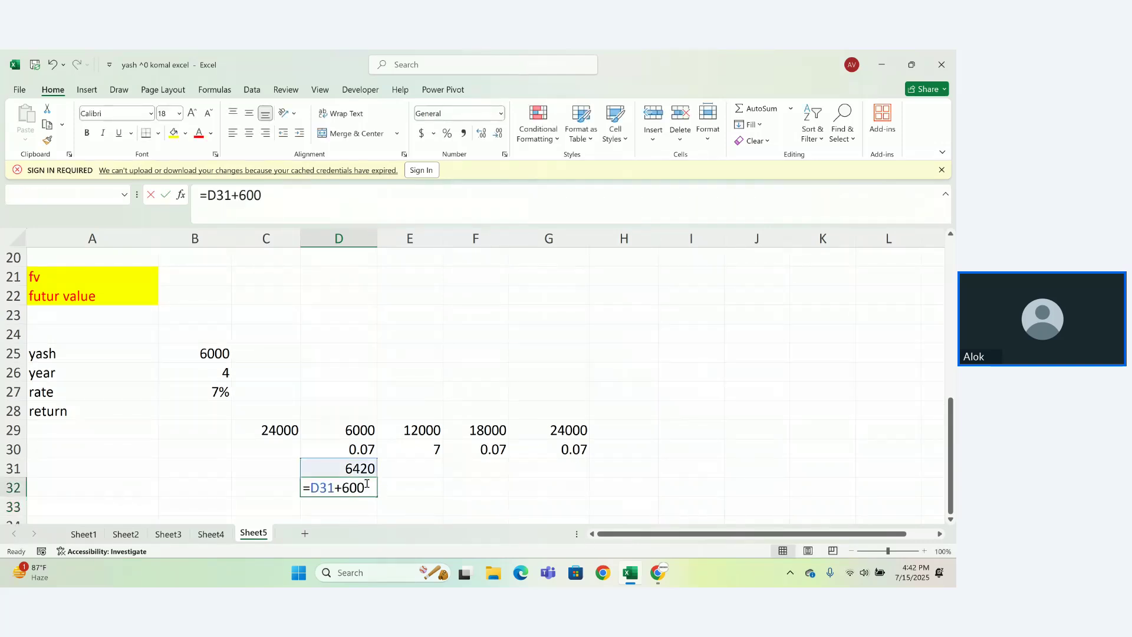
key(Return)
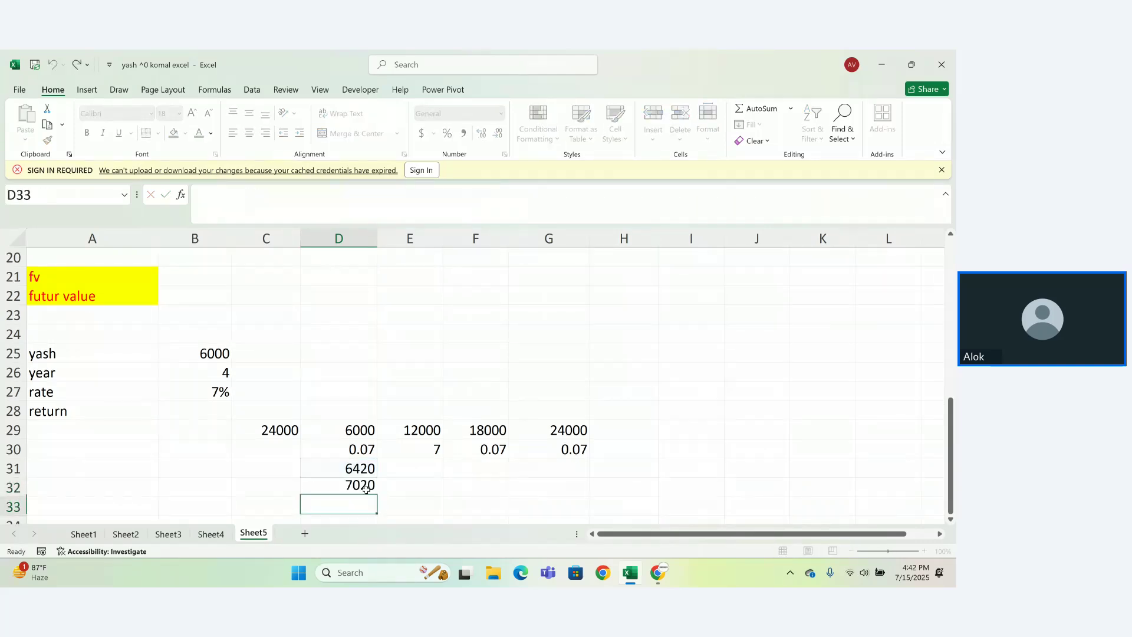
double_click(365, 488)
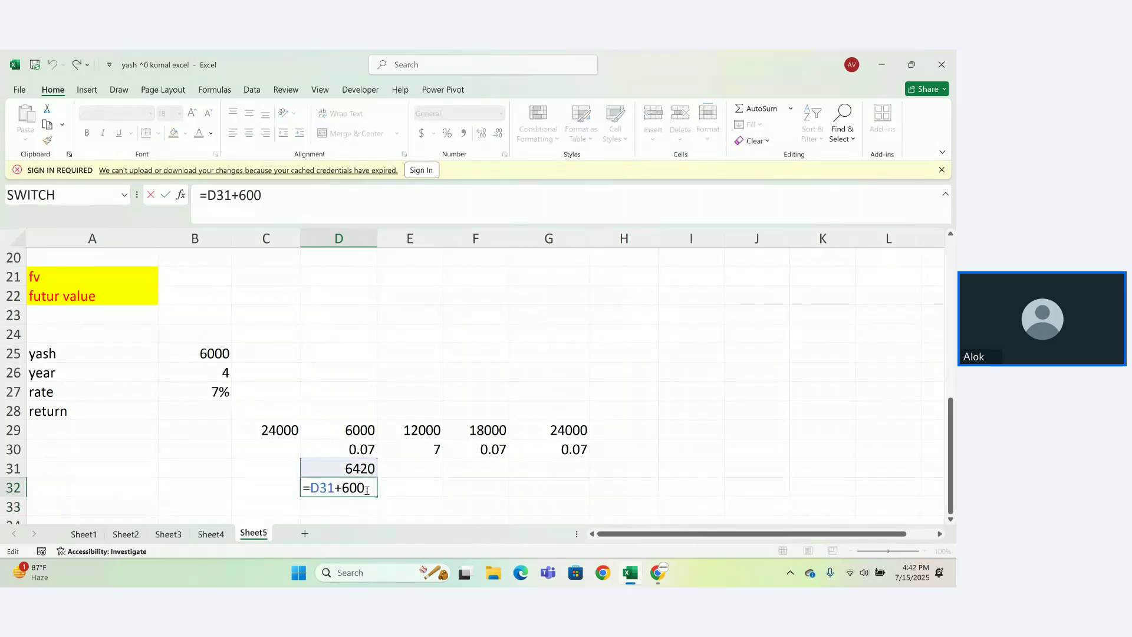
text(0)
key(Return)
double_click(351, 489)
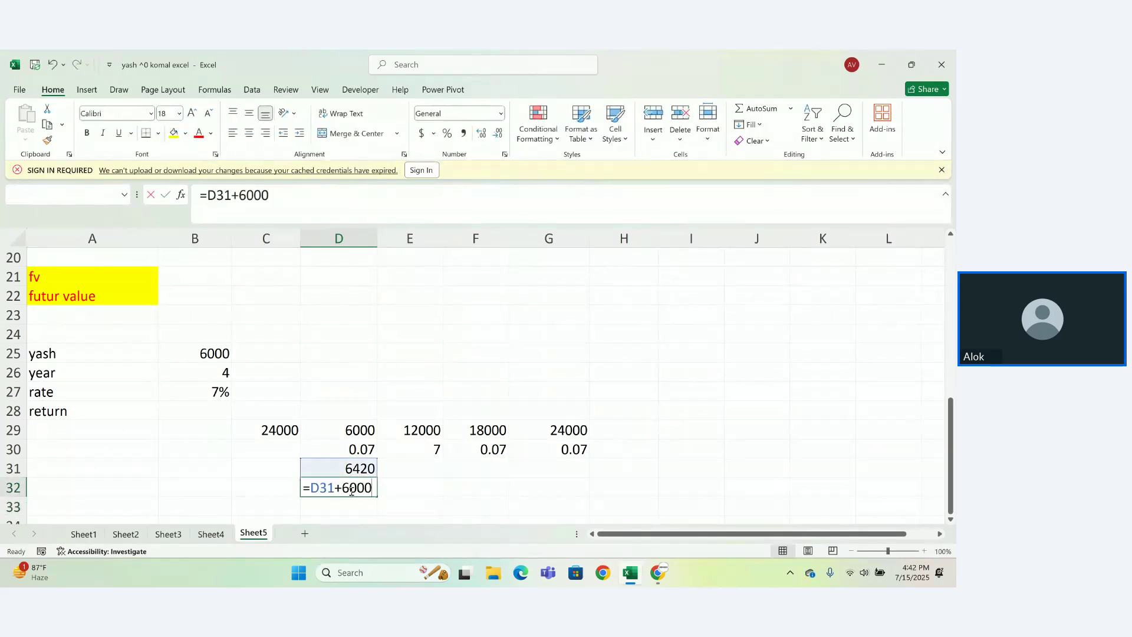
key(Return)
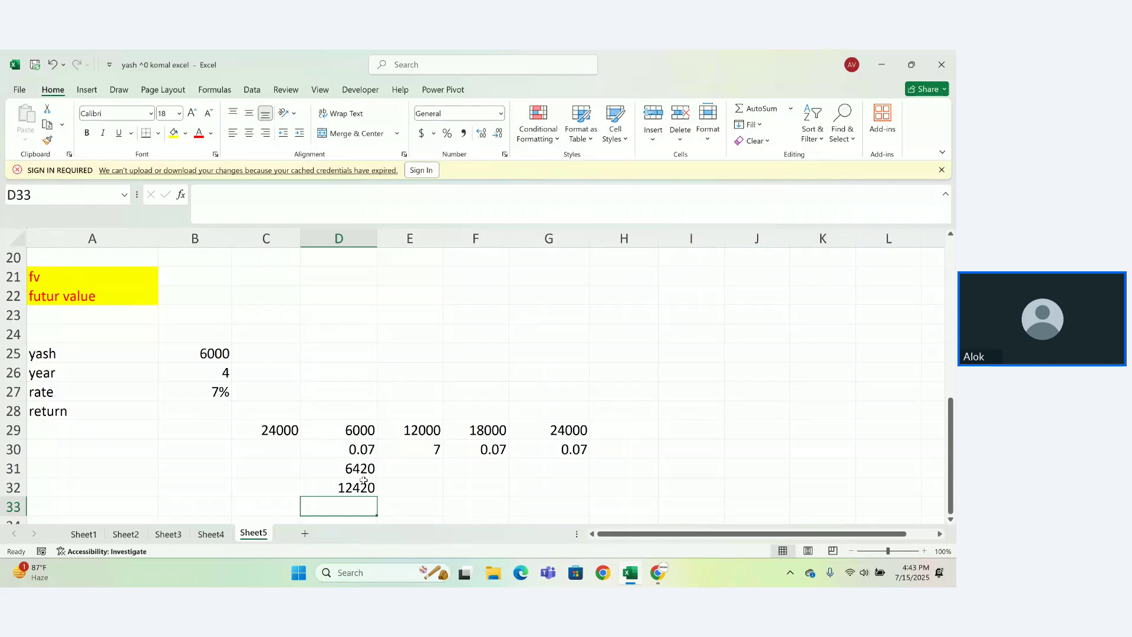
Enter 13329 in cell D33, directly below the second-year total
click(362, 481)
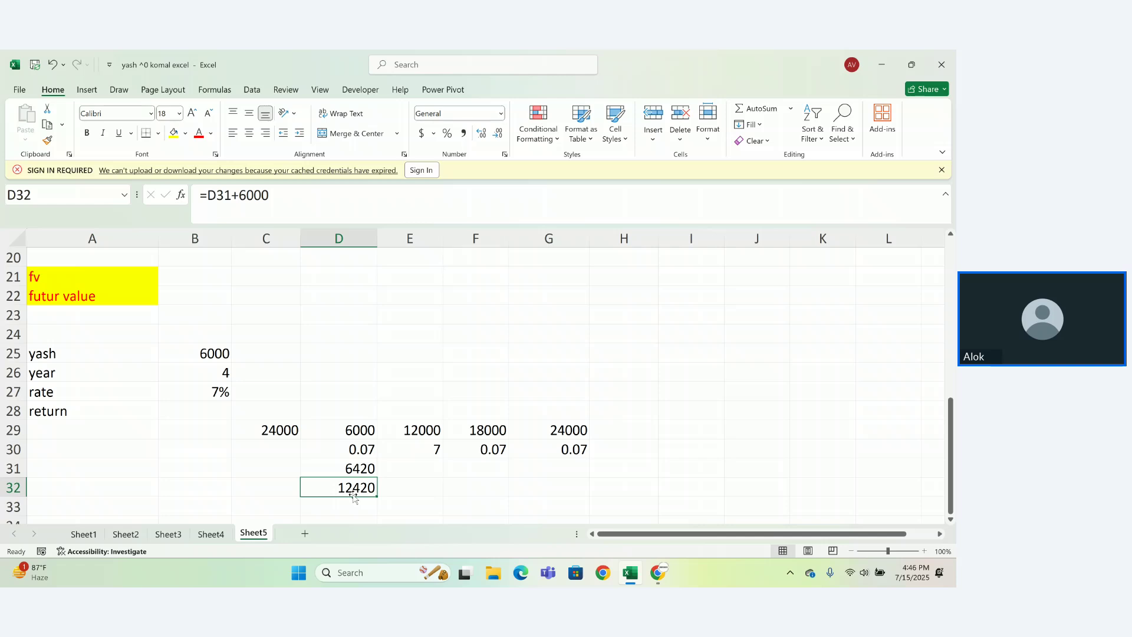
click(352, 506)
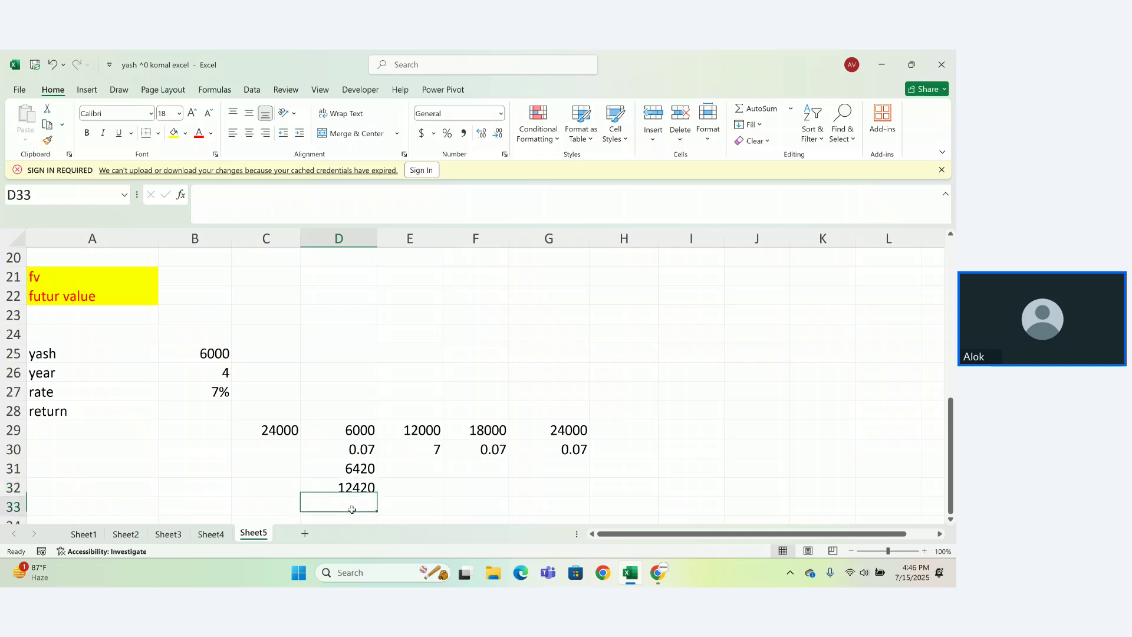
text(1)
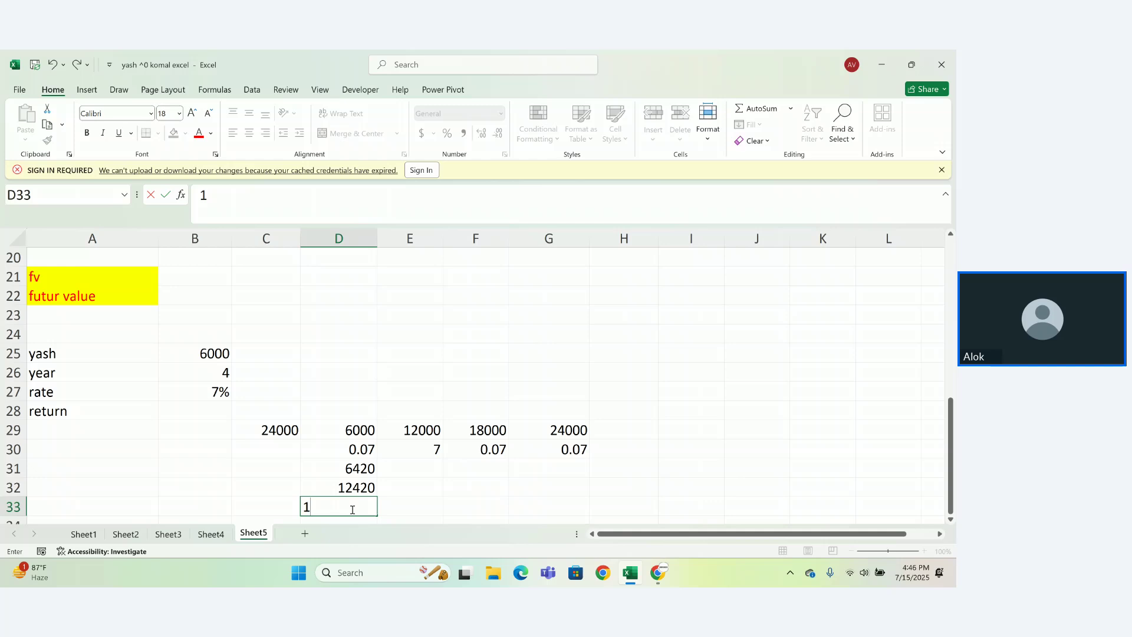
text(32)
text(89)
key(BackSpace)
key(BackSpace)
key(BackSpace)
text(32900)
key(BackSpace)
key(BackSpace)
key(Return)
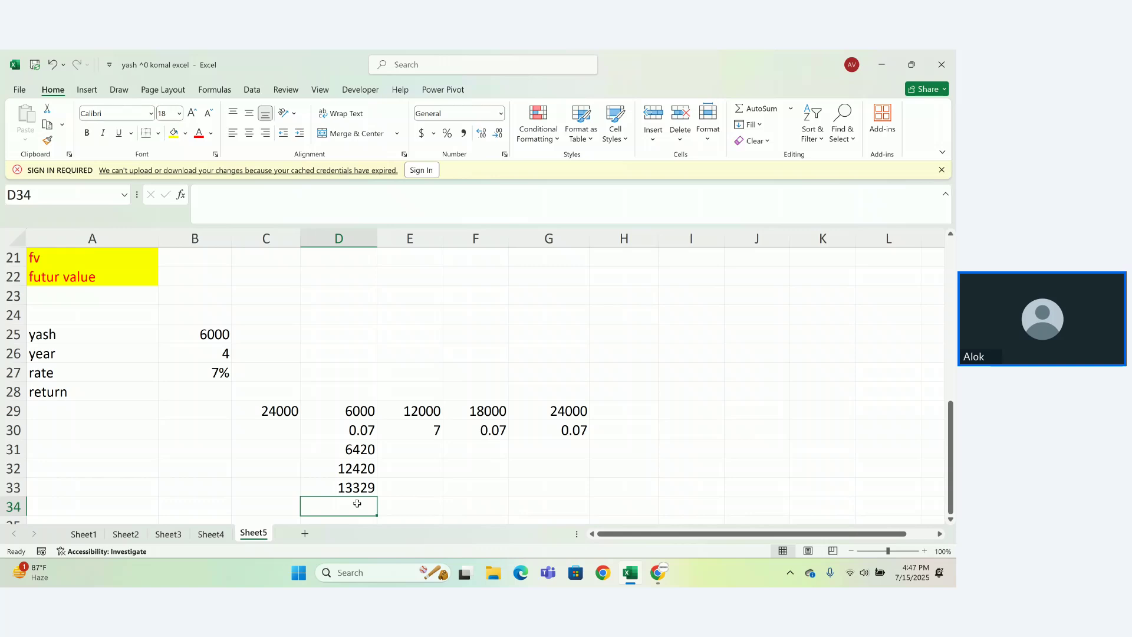
Enter the formula =D33+6000 in cell D34 to add another deposit
text(=)
click(357, 487)
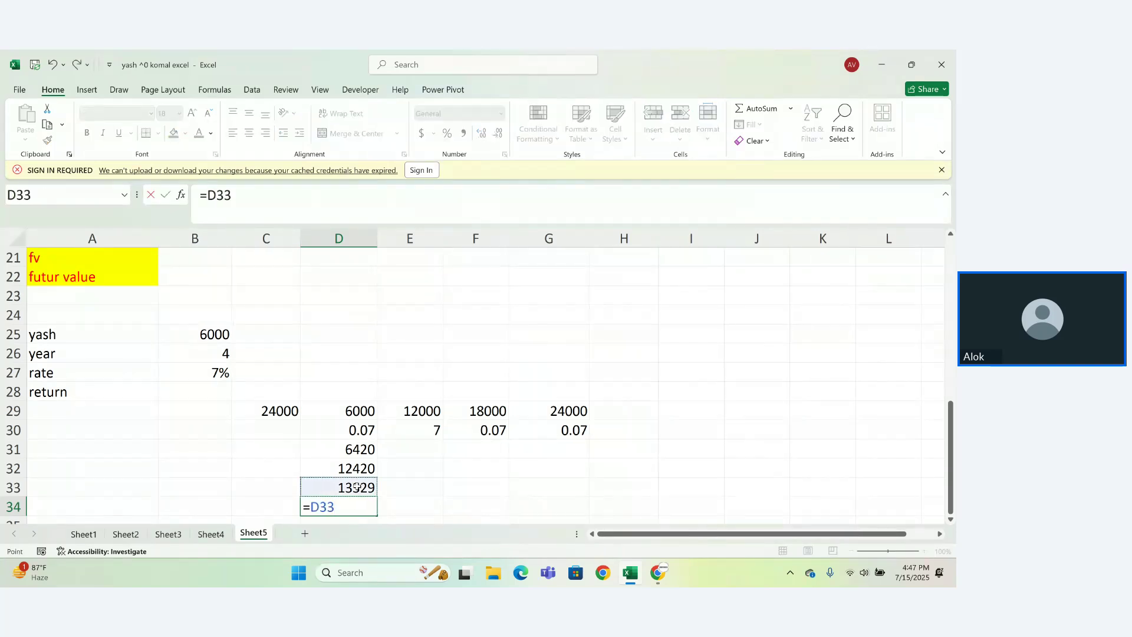
text(+6000)
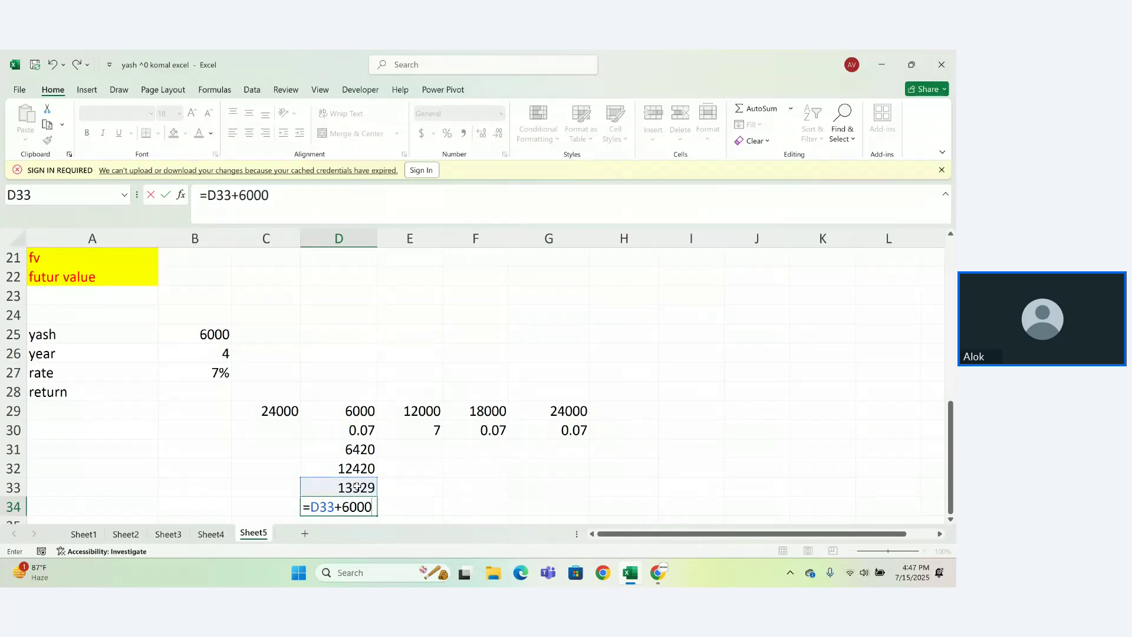
key(Return)
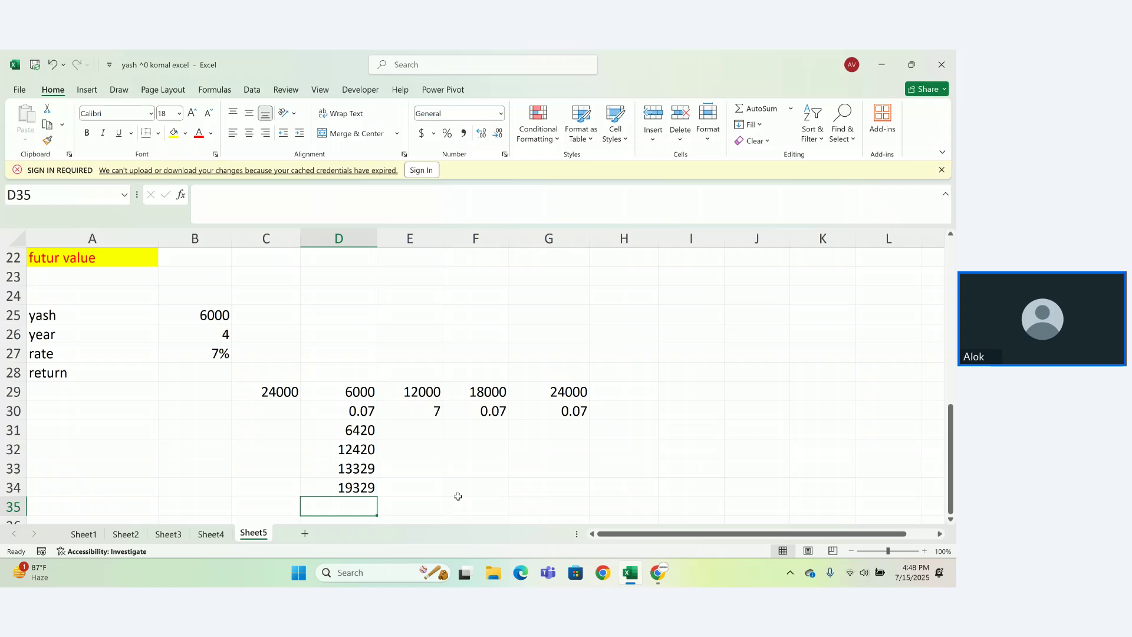
Enter the formula =D34+1353 in cell D35 to add the interest amount
text(=)
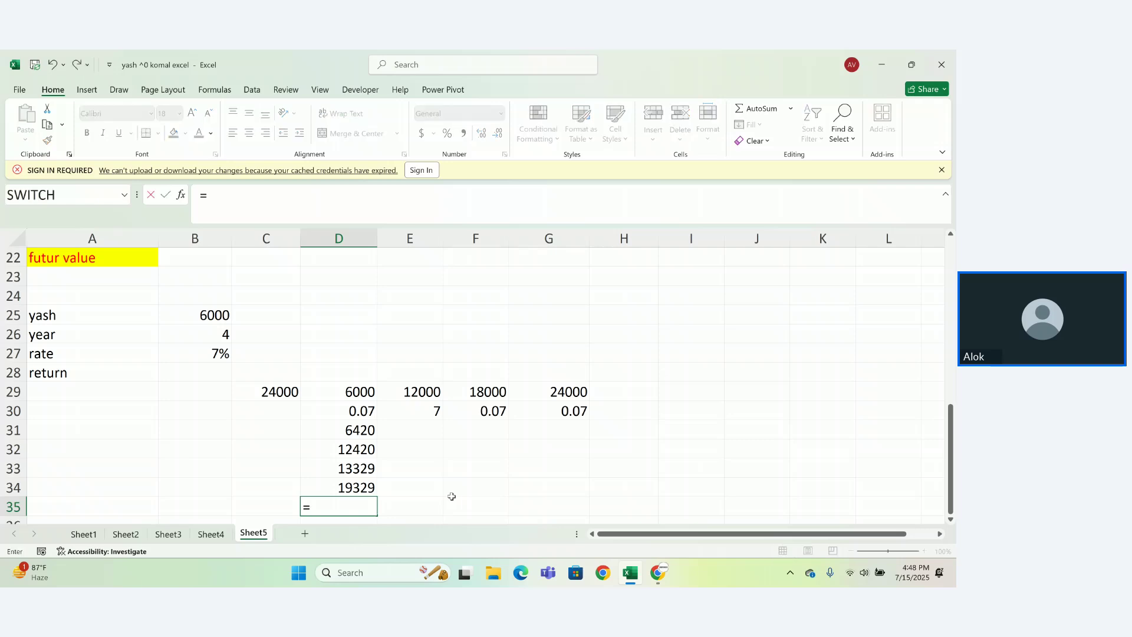
click(359, 487)
text(+1)
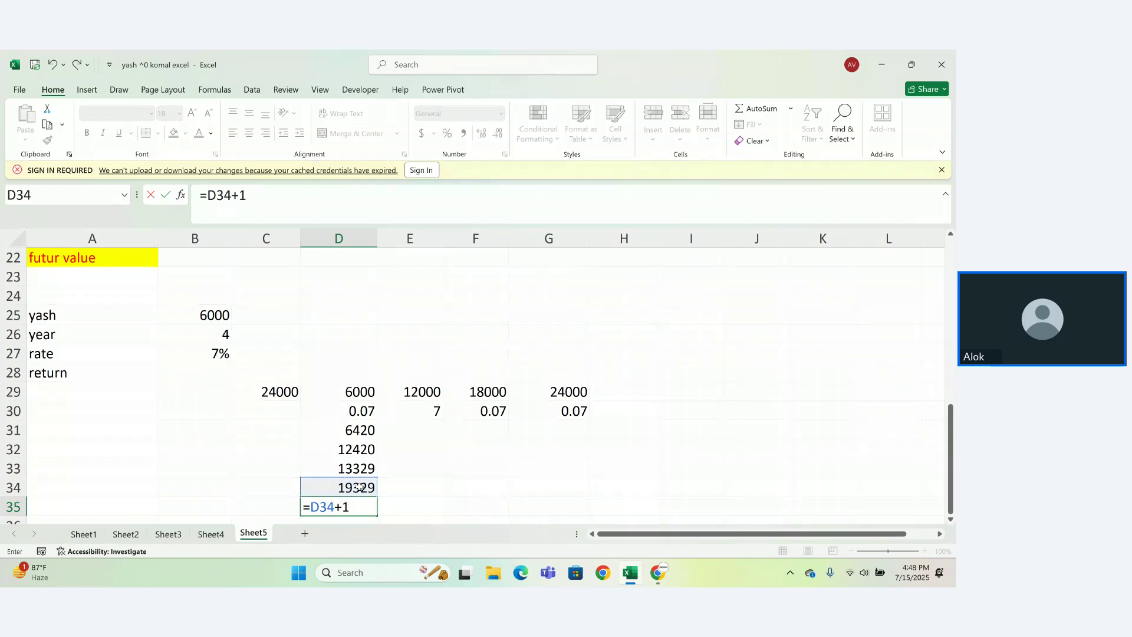
text(353)
key(Return)
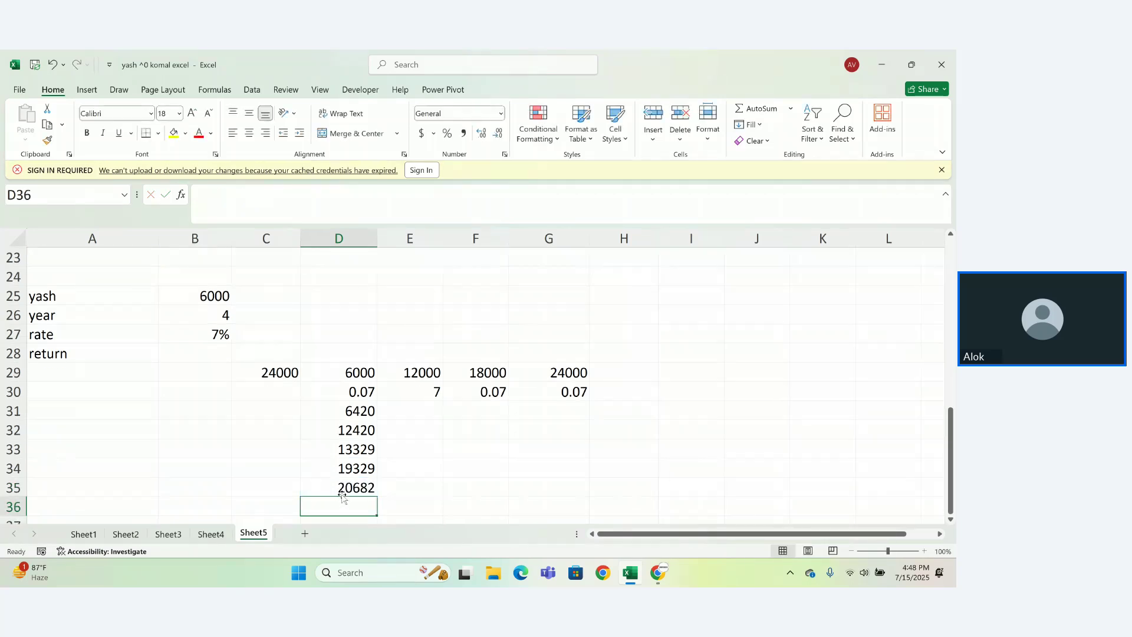
Enter the formula =D35+6000 in cell D36 to add the last deposit
text(=)
click(346, 489)
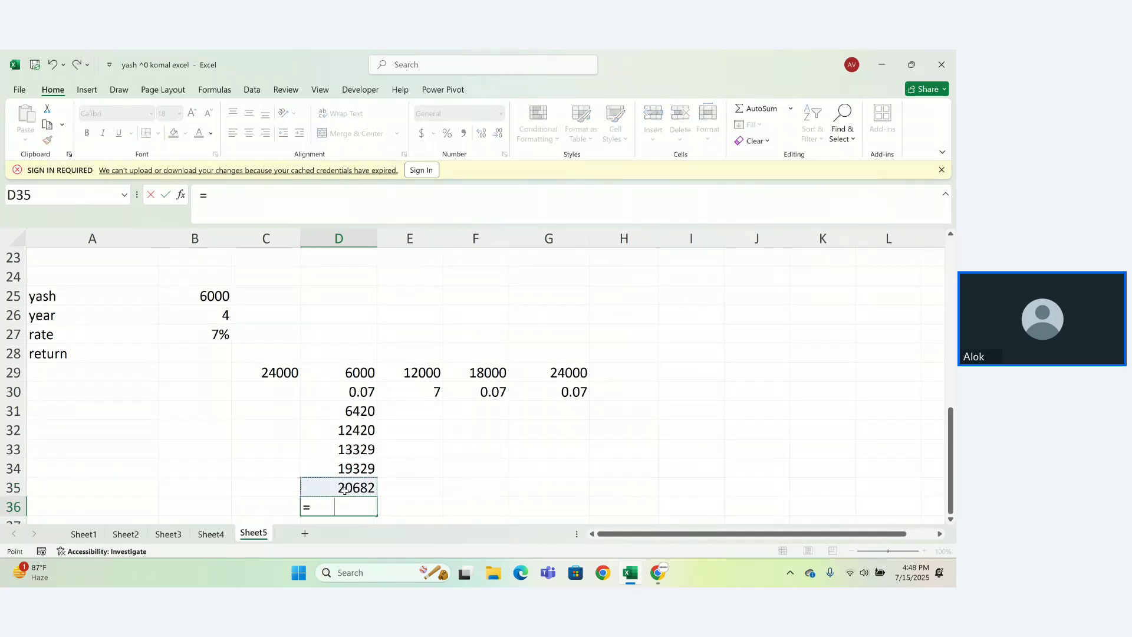
text(+6000)
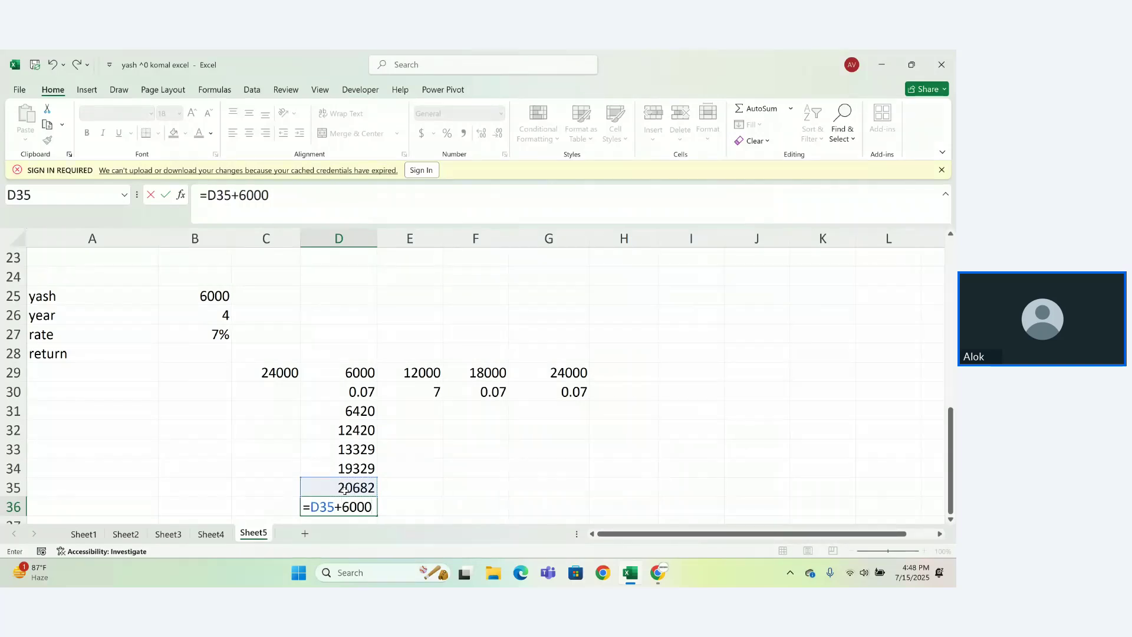
key(Return)
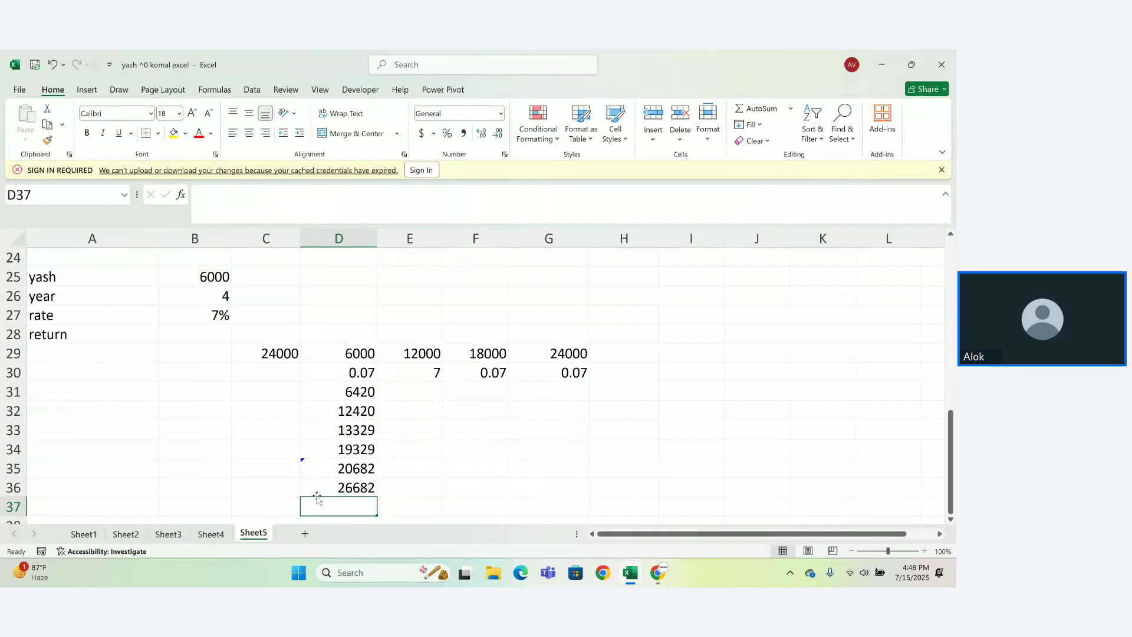
drag(310, 493, 432, 491)
click(433, 491)
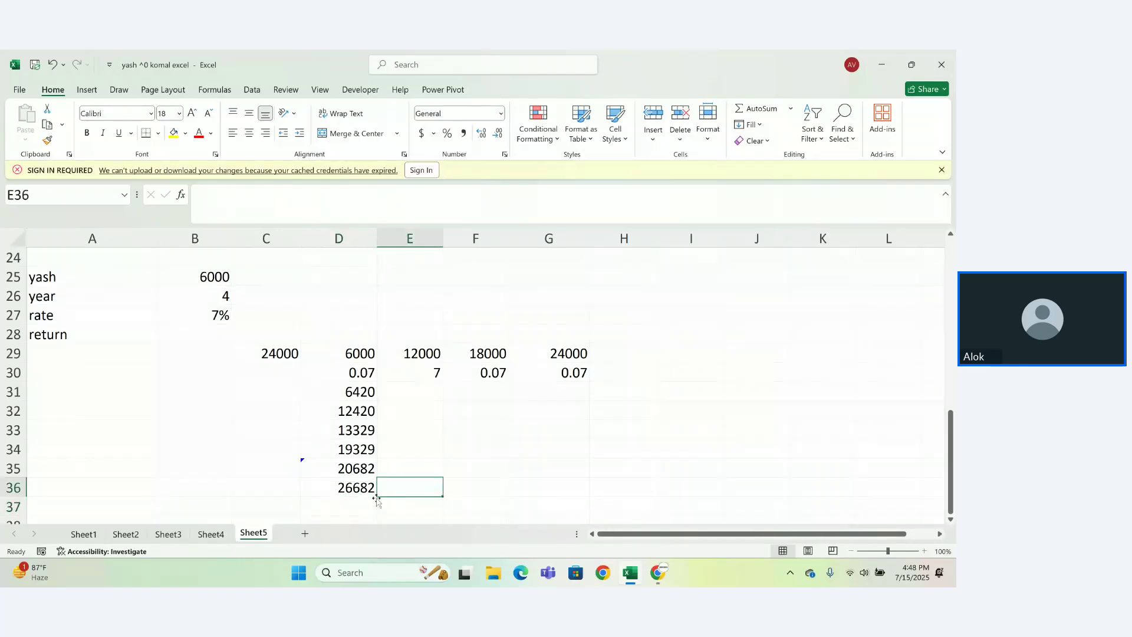
click(446, 488)
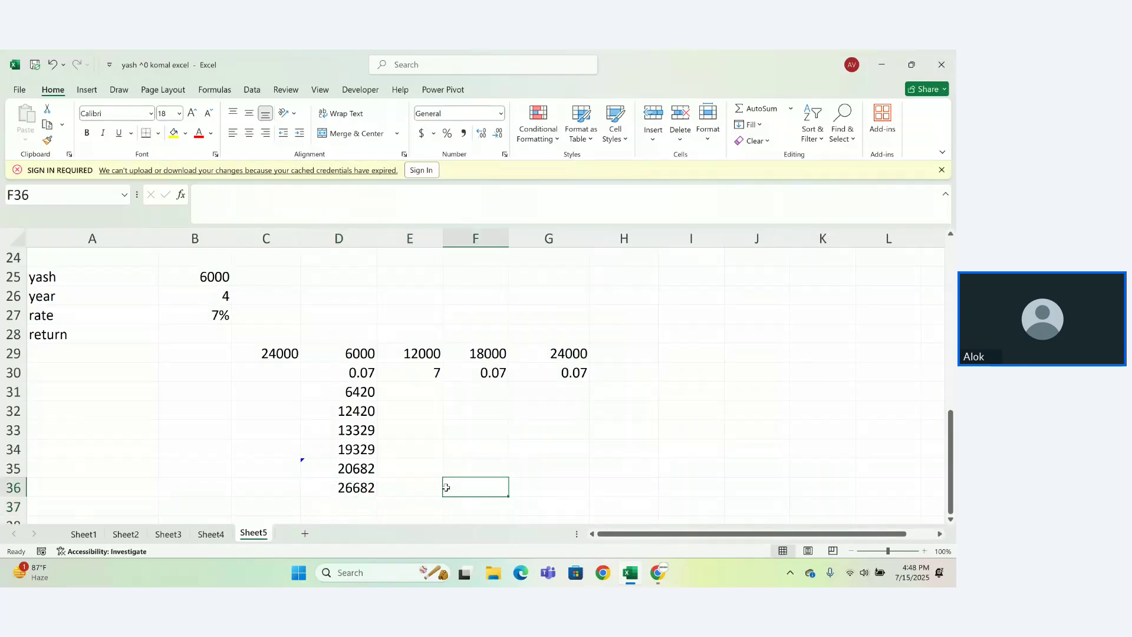
drag(302, 484, 409, 483)
click(409, 486)
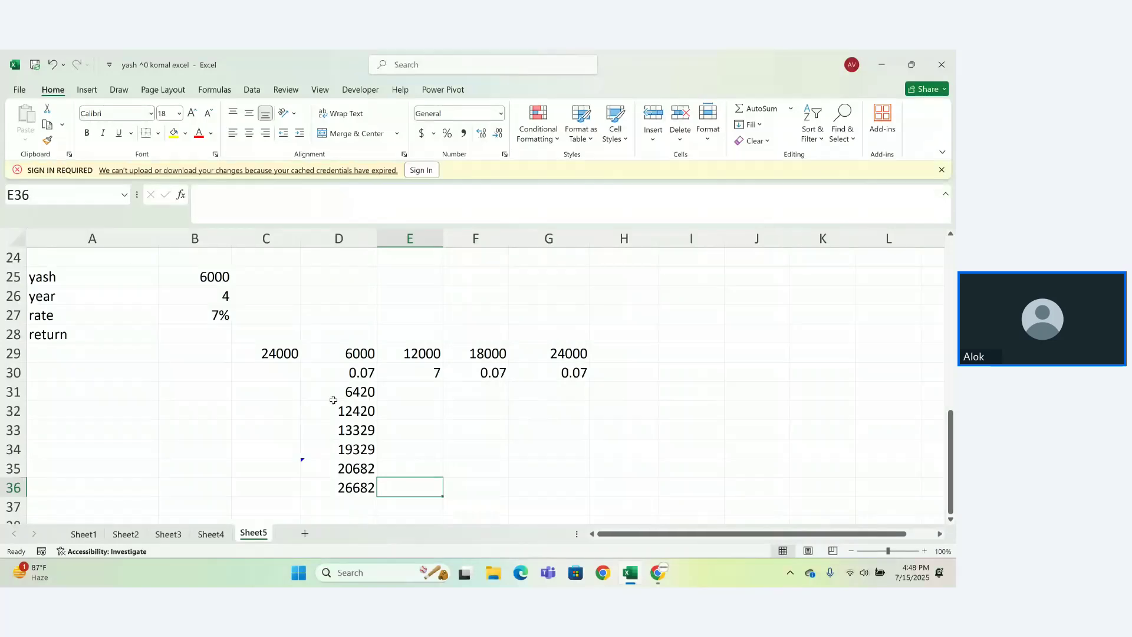
Clear the contents of the whole manual calculation in range C29:G36
click(261, 350)
mouse_move(262, 350)
mouse_down()
mouse_move(397, 465)
mouse_move(507, 498)
mouse_move(541, 360)
mouse_move(539, 374)
mouse_up()
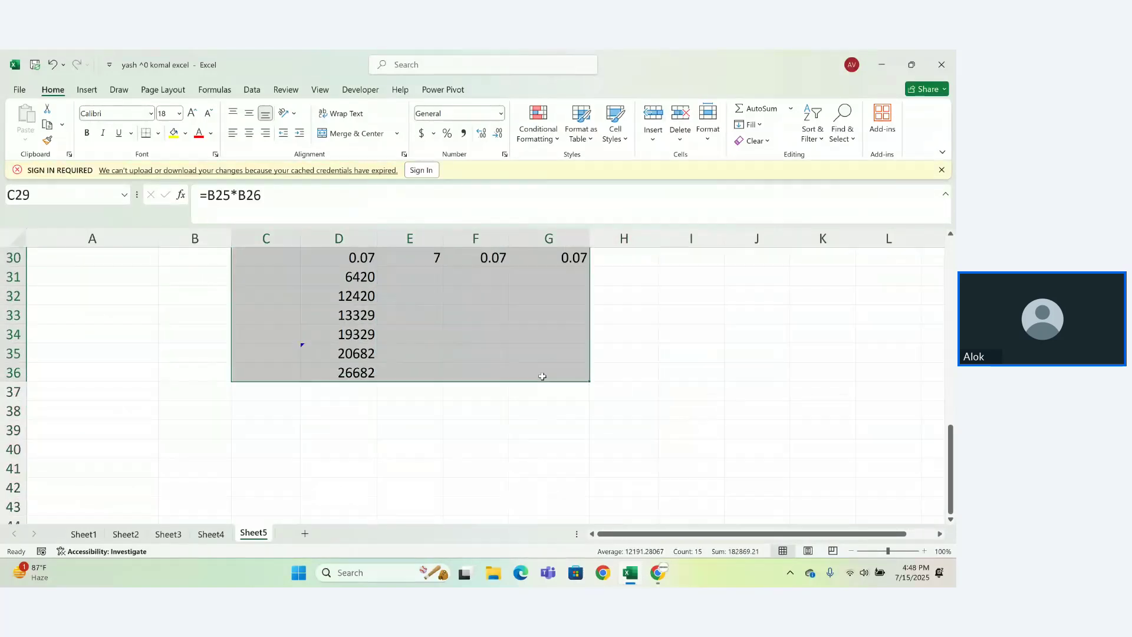
key(Delete)
scroll(539, 375, up, 3)
click(604, 404)
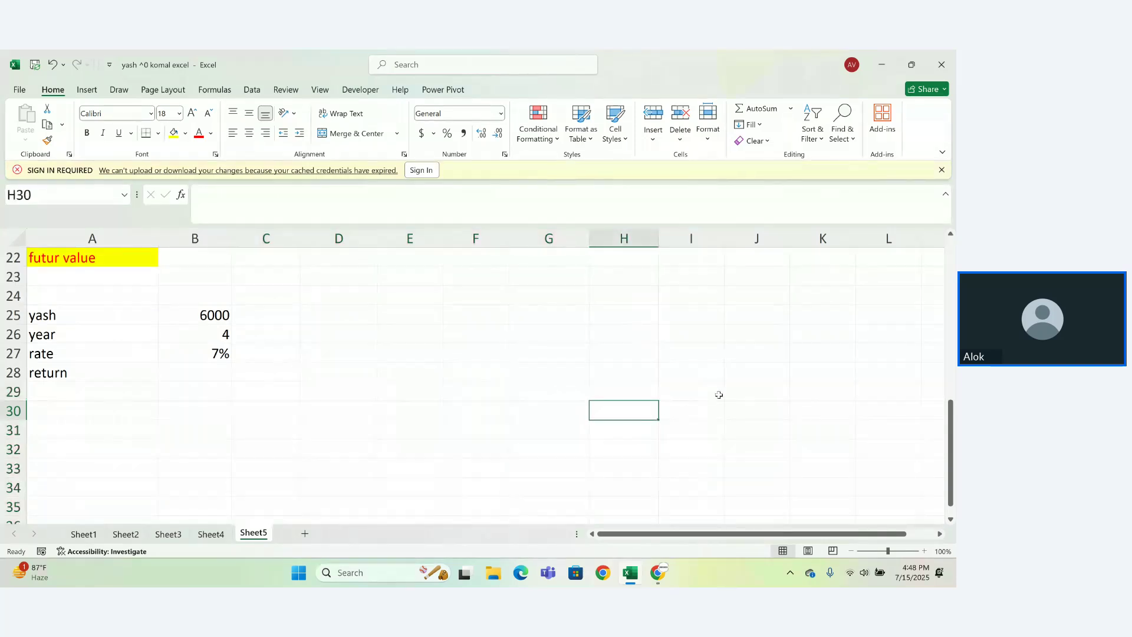
Multiply the deposit by the number of years with the formula =B25*B26 in cell E32
drag(952, 415, 954, 500)
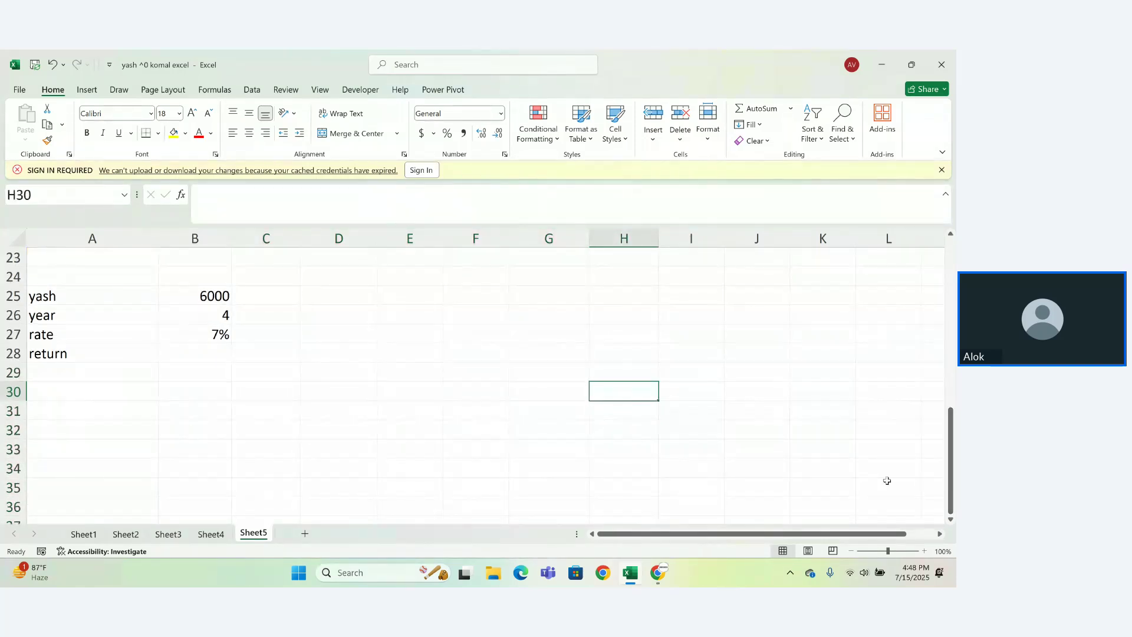
click(653, 463)
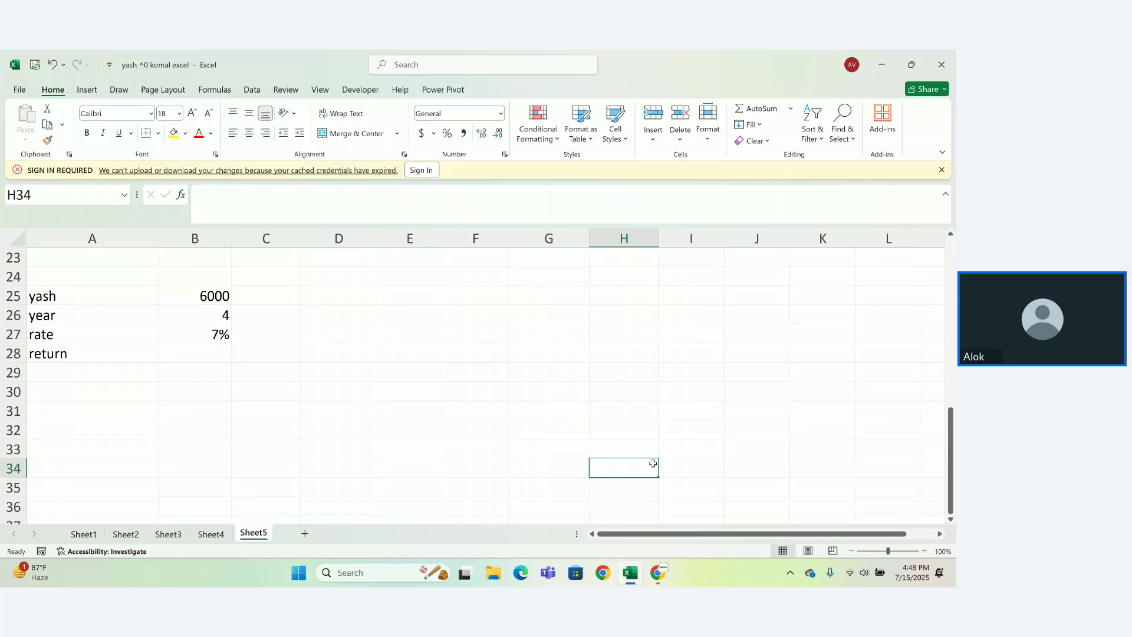
click(492, 454)
click(428, 428)
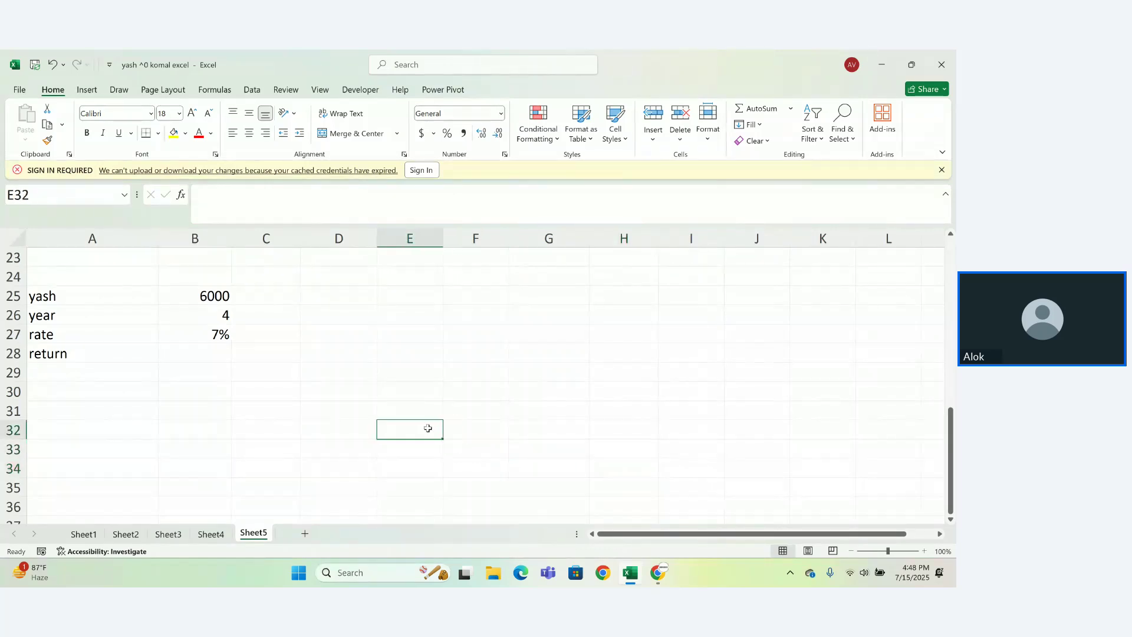
text(=)
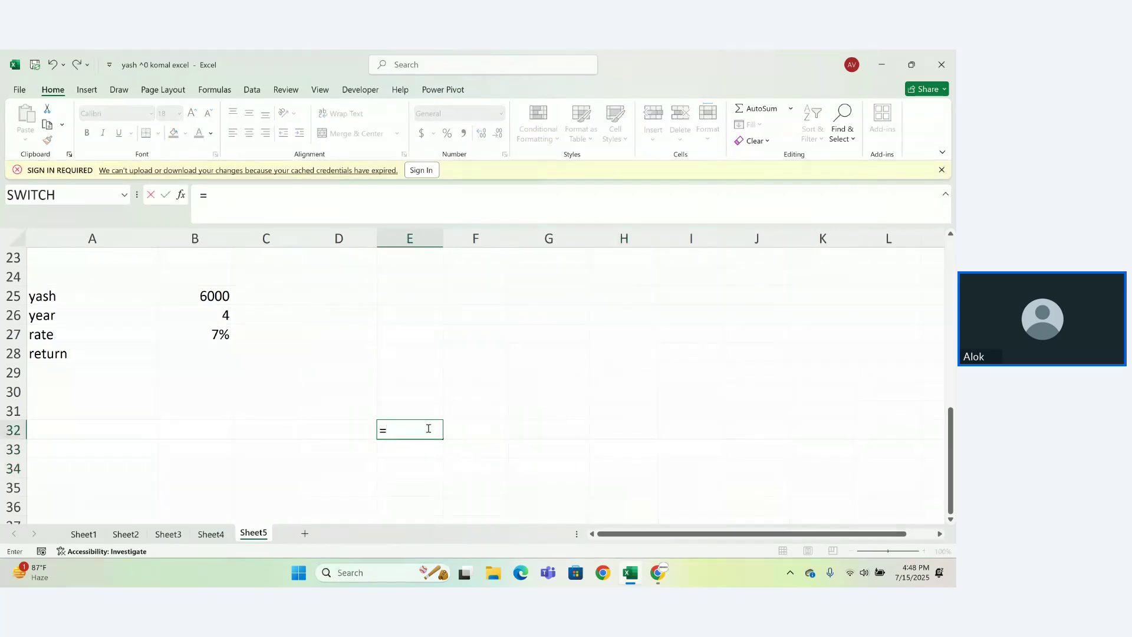
click(224, 298)
text(*)
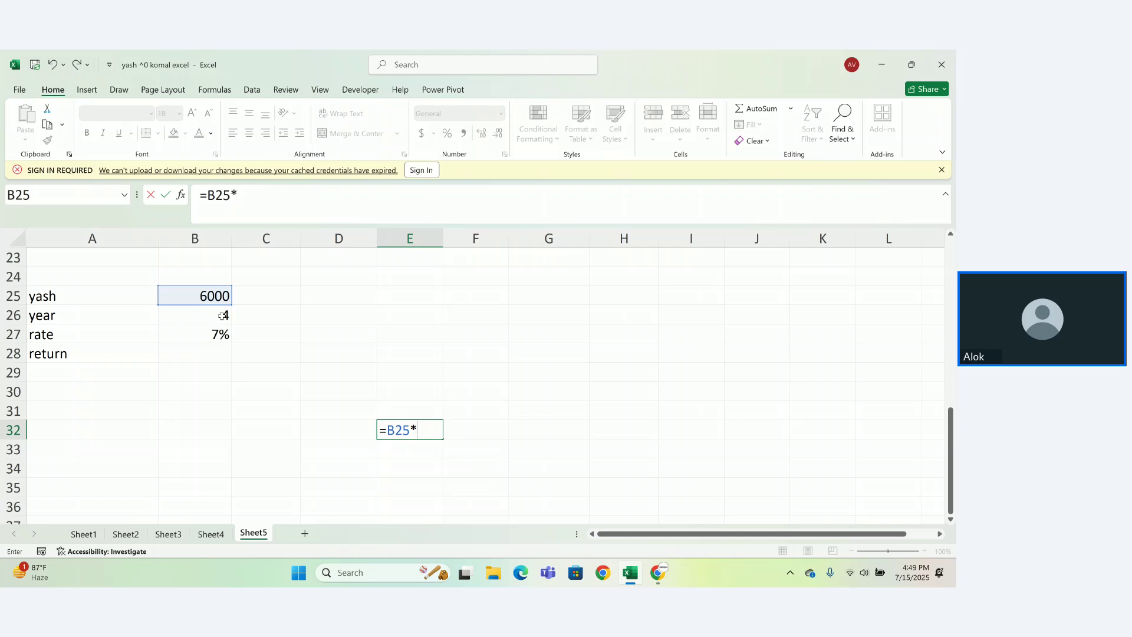
click(223, 315)
key(Return)
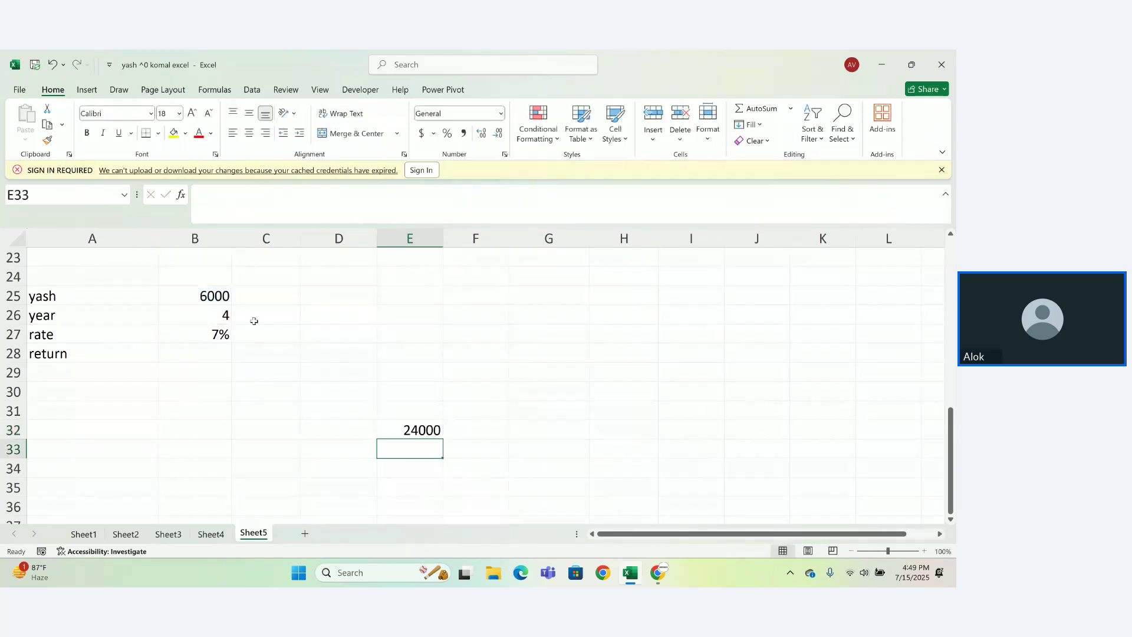
Enter the formula =E32+1680 in cell E33 to add the interest to the total deposits
text(=)
click(415, 430)
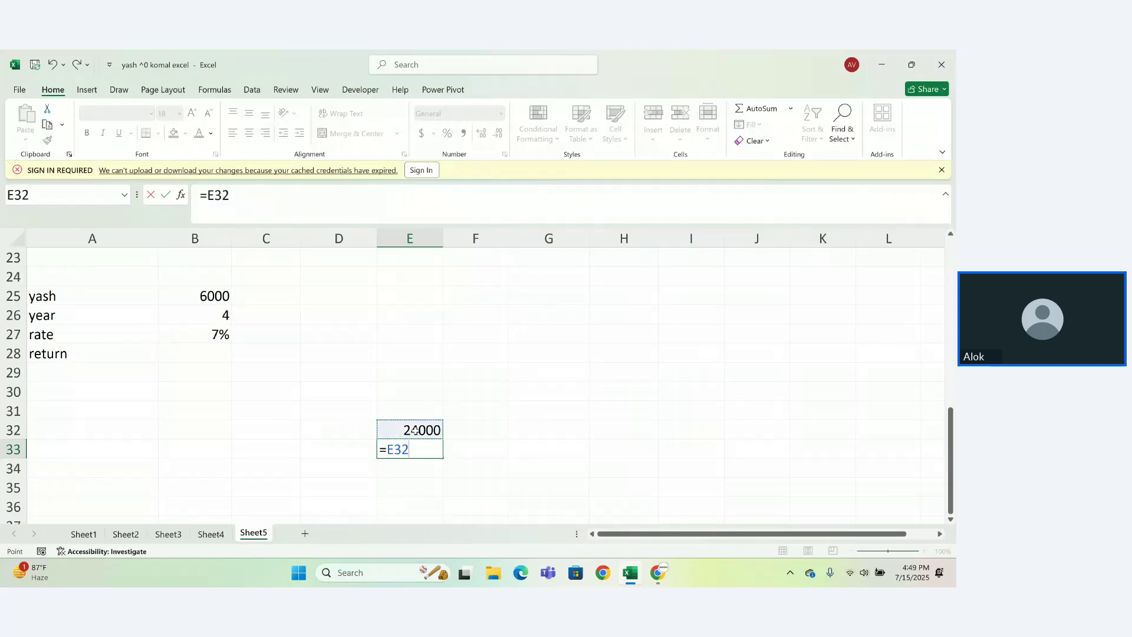
text(+)
text(18)
key(BackSpace)
text(680)
key(Return)
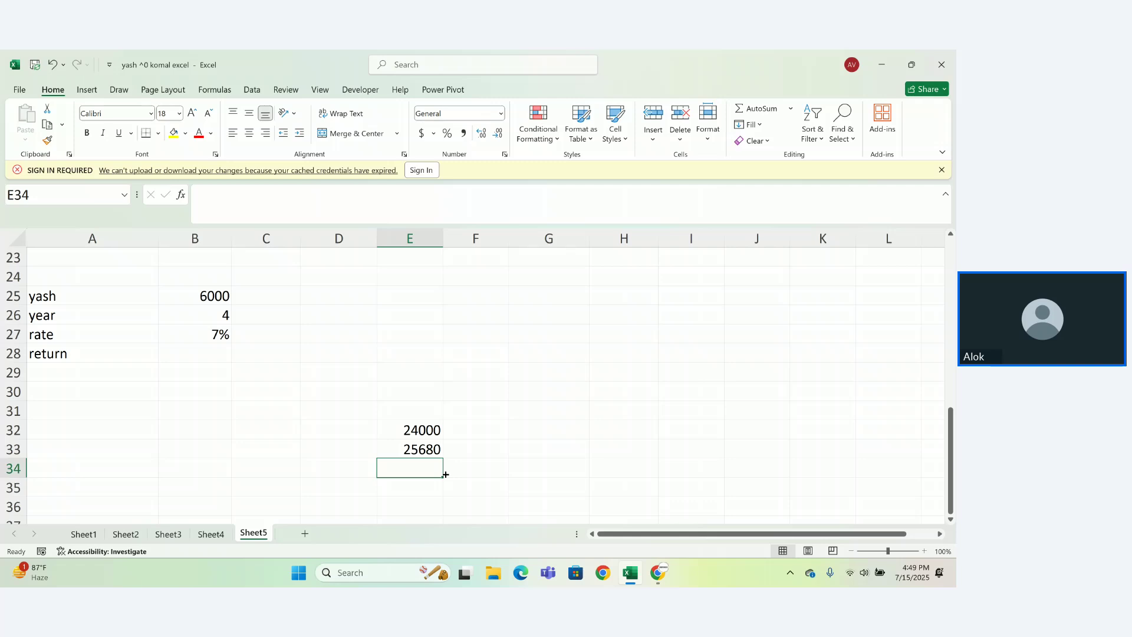
drag(422, 429, 430, 450)
click(439, 482)
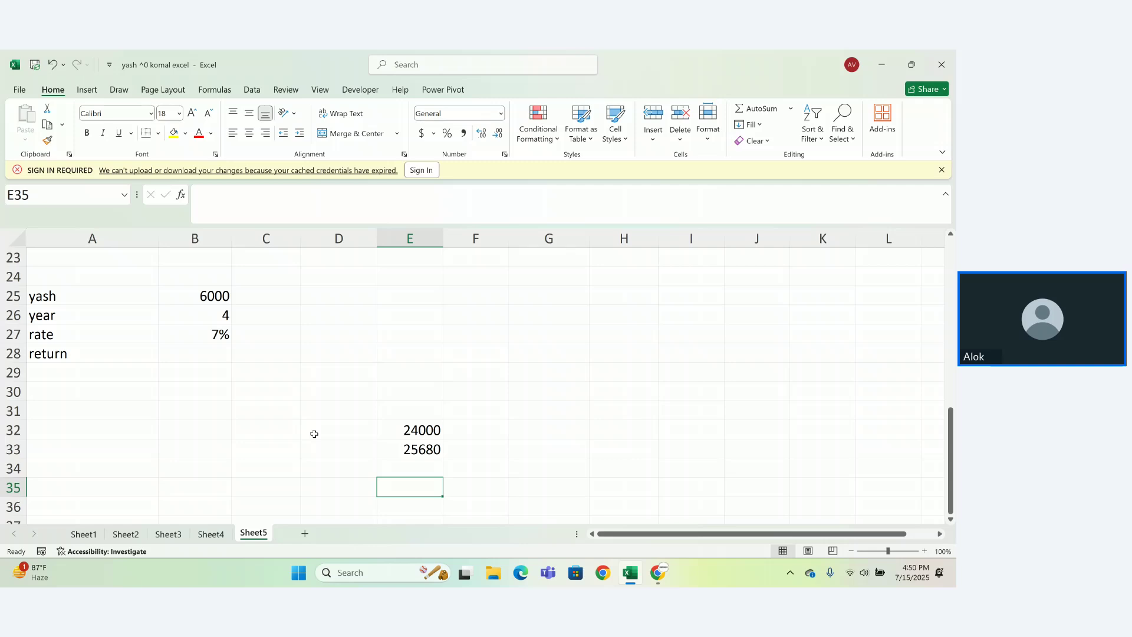
Clear the simple-interest calculation from range E31:E34
drag(392, 411, 437, 473)
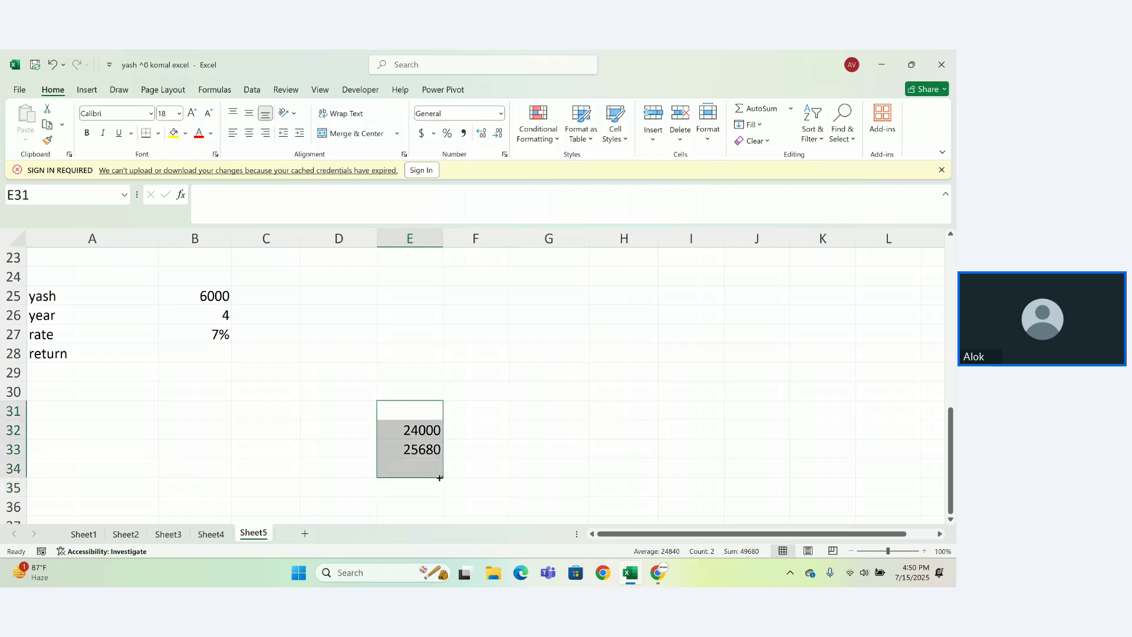
key(Delete)
click(392, 448)
click(332, 413)
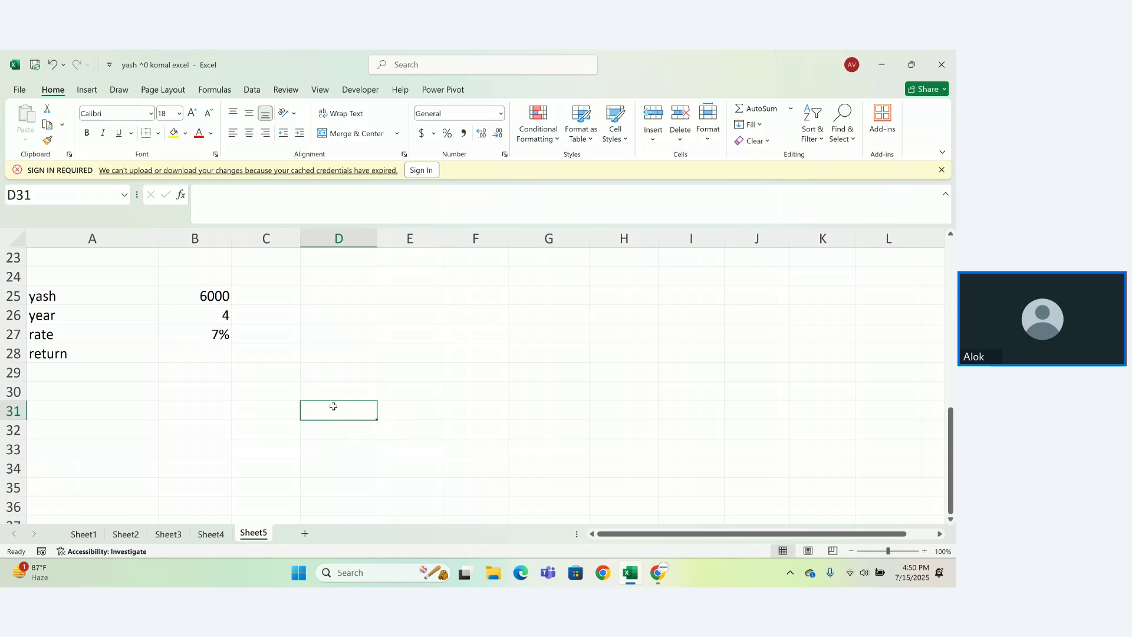
click(350, 302)
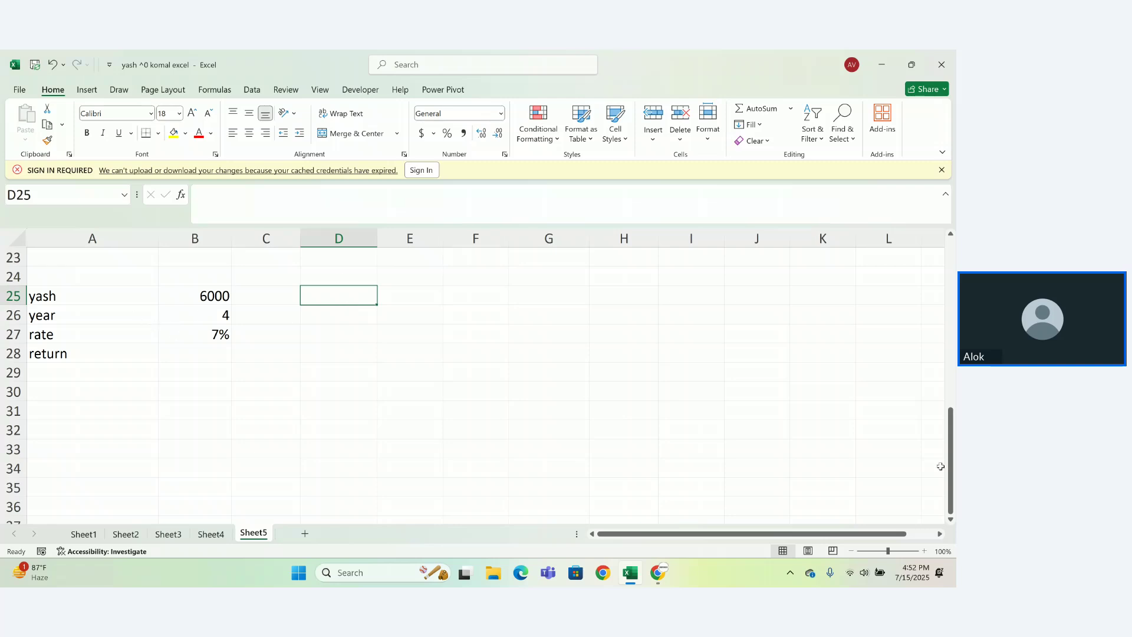
Start an FV formula in cell D25 with the monthly rate B27/12 as its first argument
drag(951, 479, 950, 457)
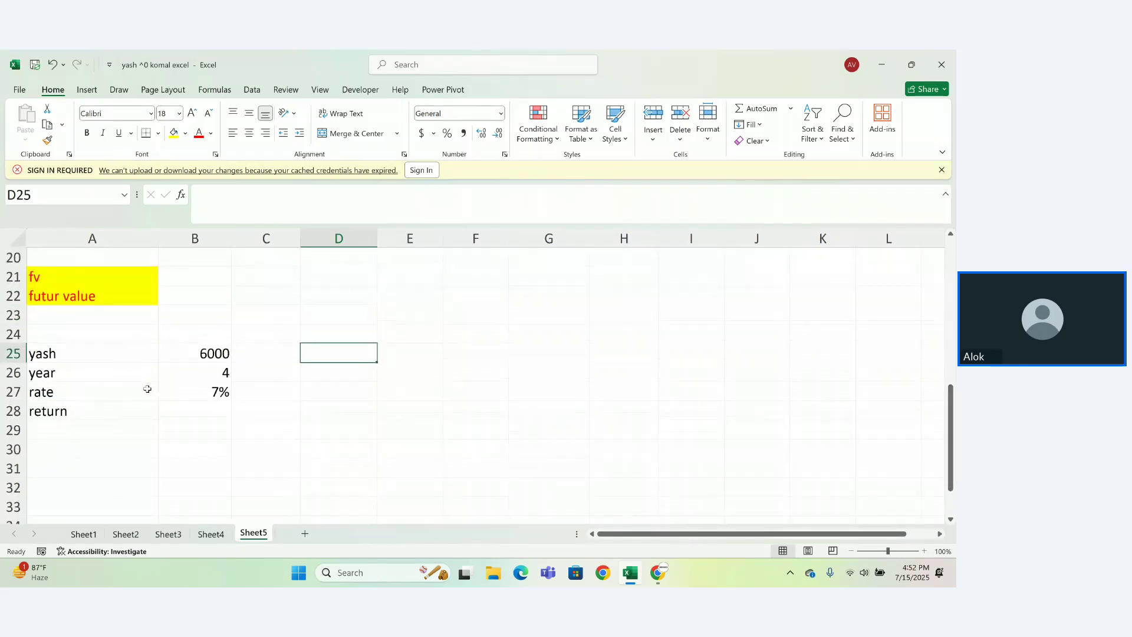
drag(88, 276, 267, 463)
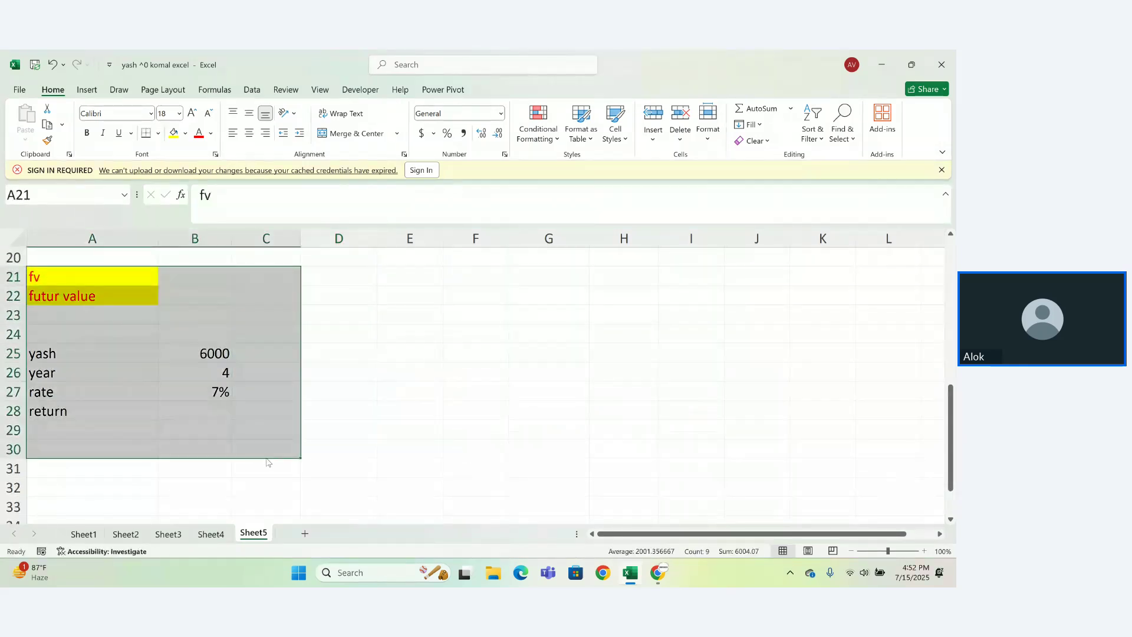
click(327, 428)
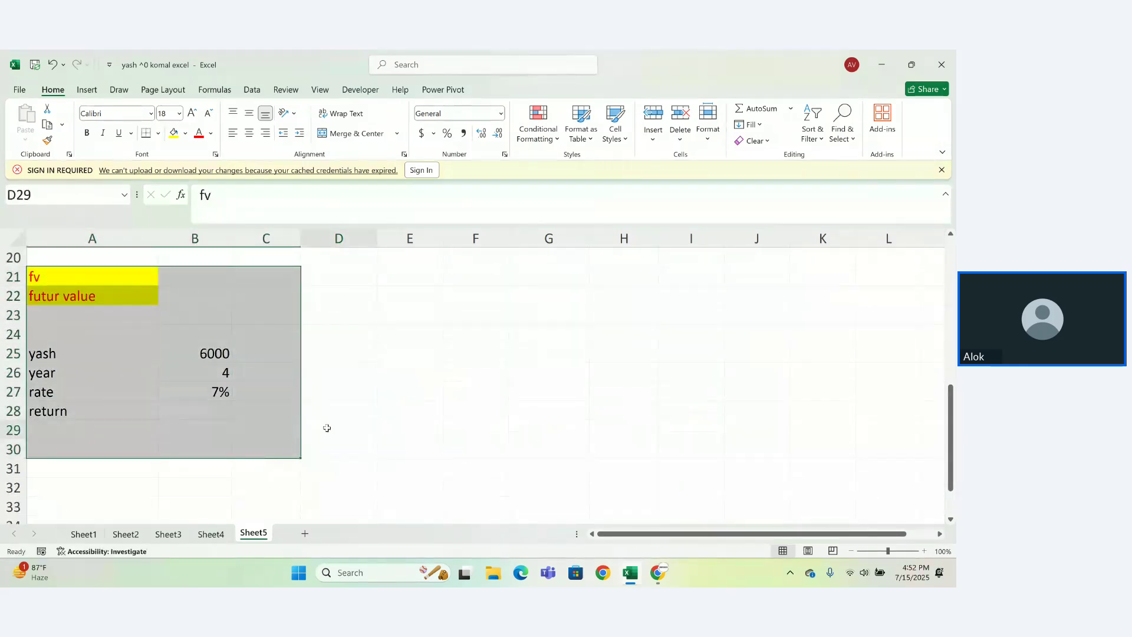
click(338, 355)
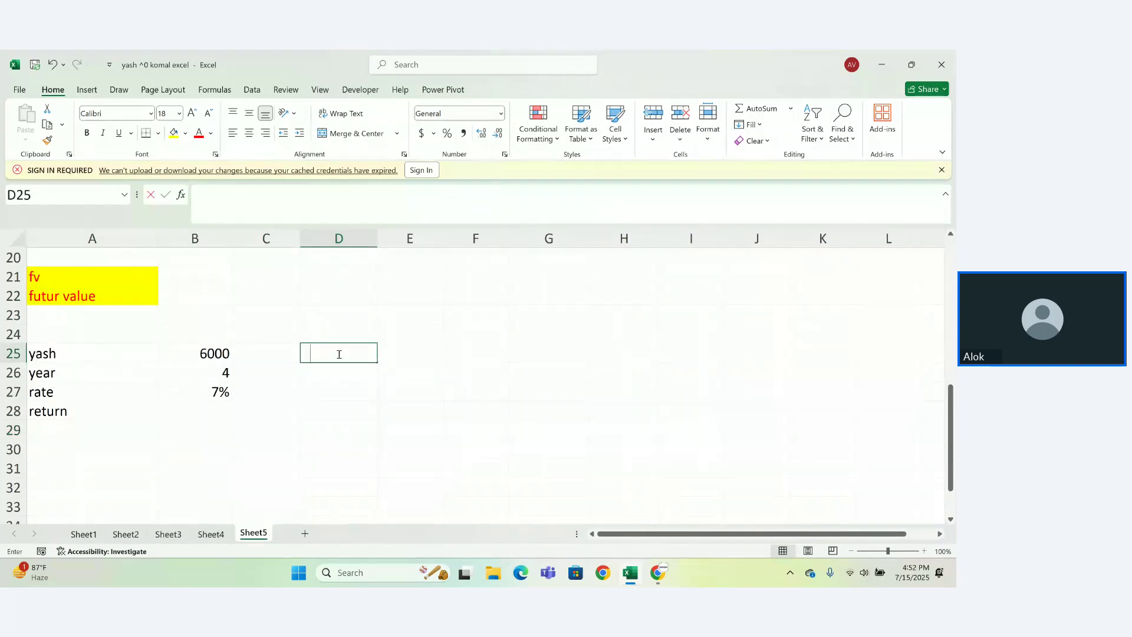
text(=fv)
key(Tab)
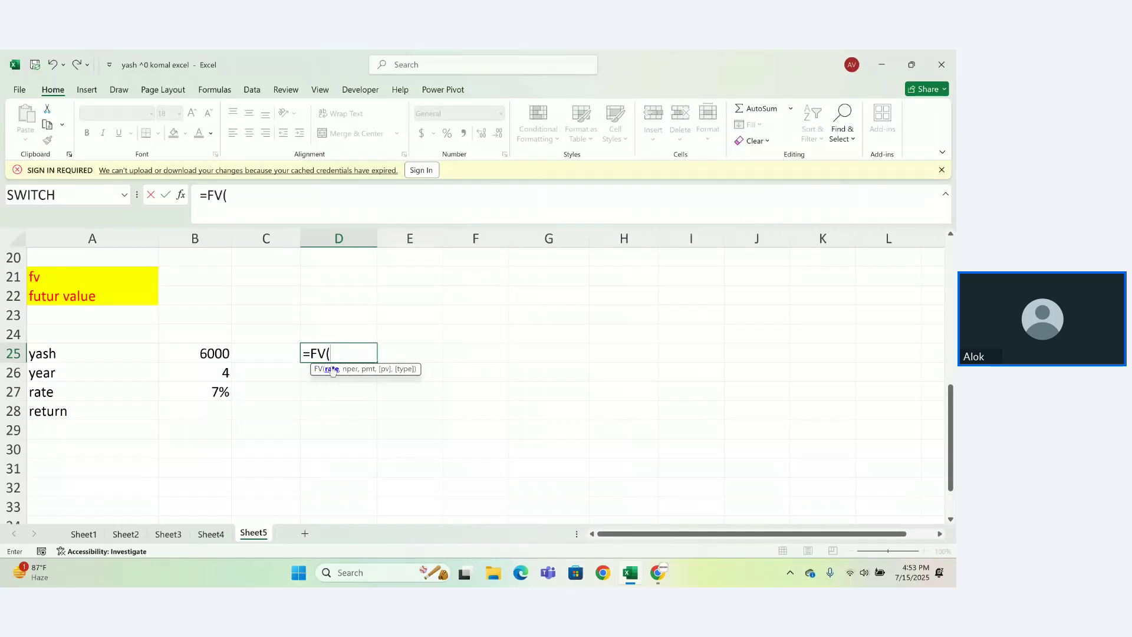
click(212, 393)
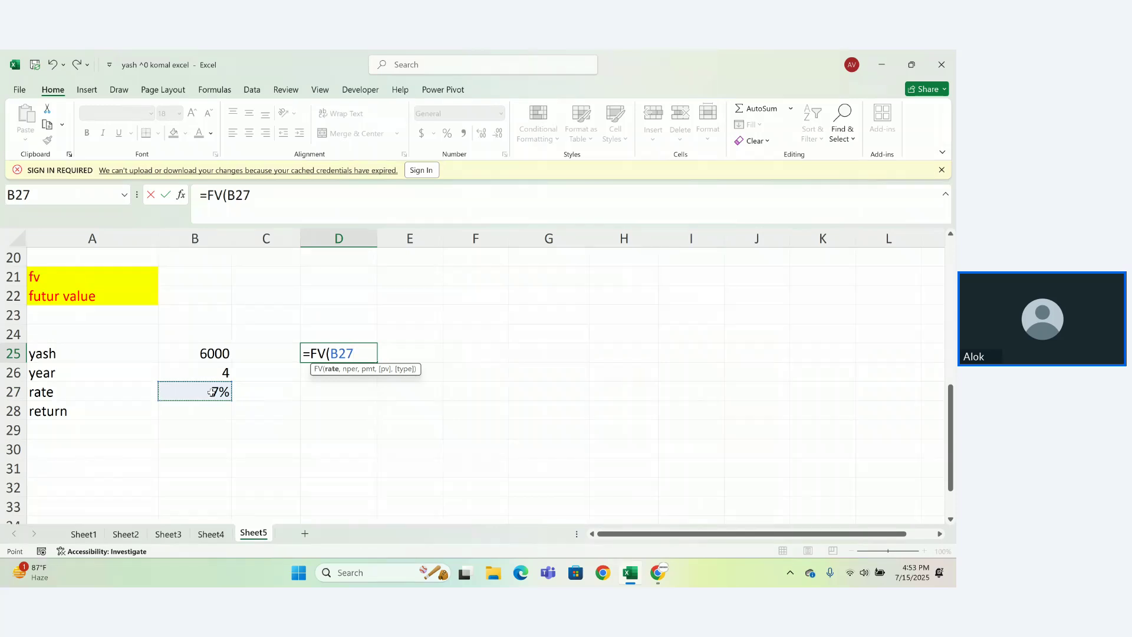
text(/12)
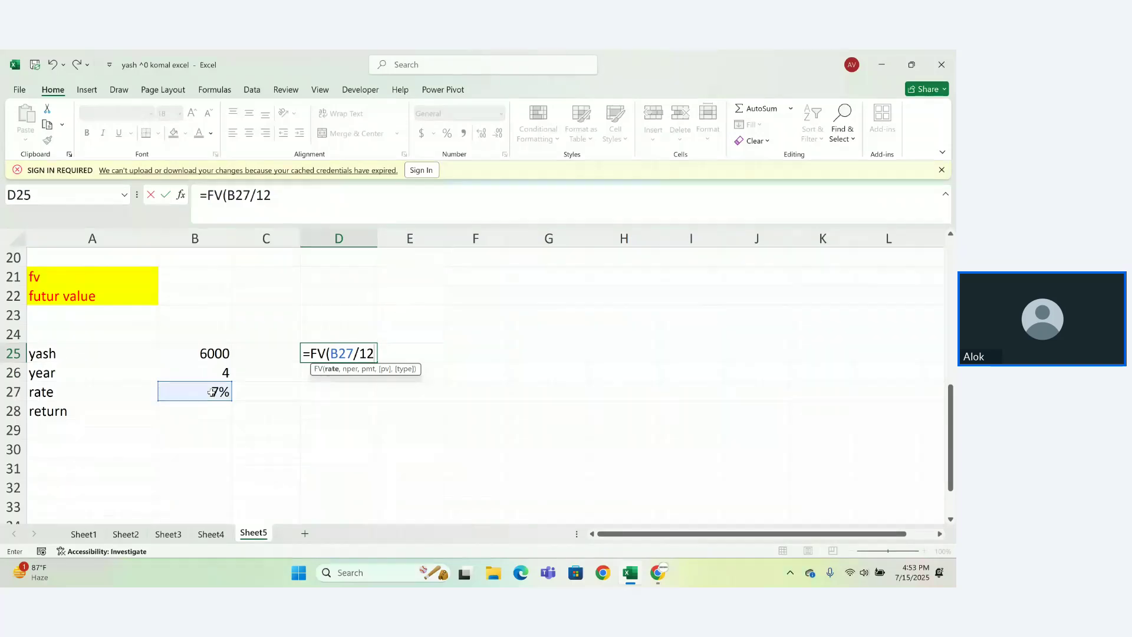
Complete the formula in D25 as =FV(B27/12,B26,B25,0,0) and review its arguments
text(,)
click(213, 377)
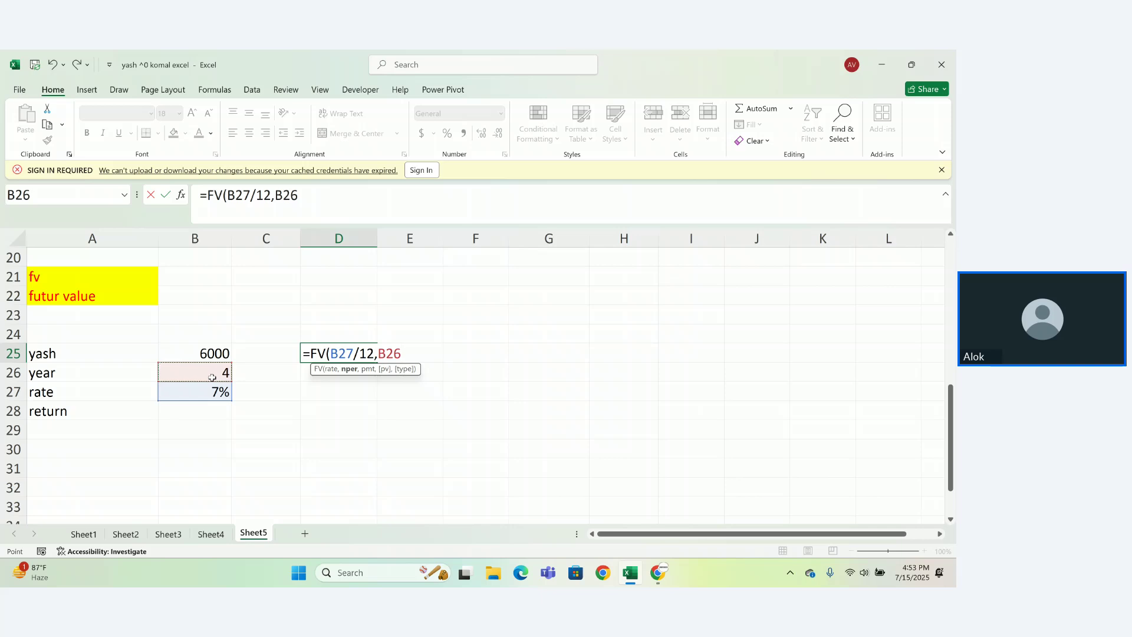
text(,)
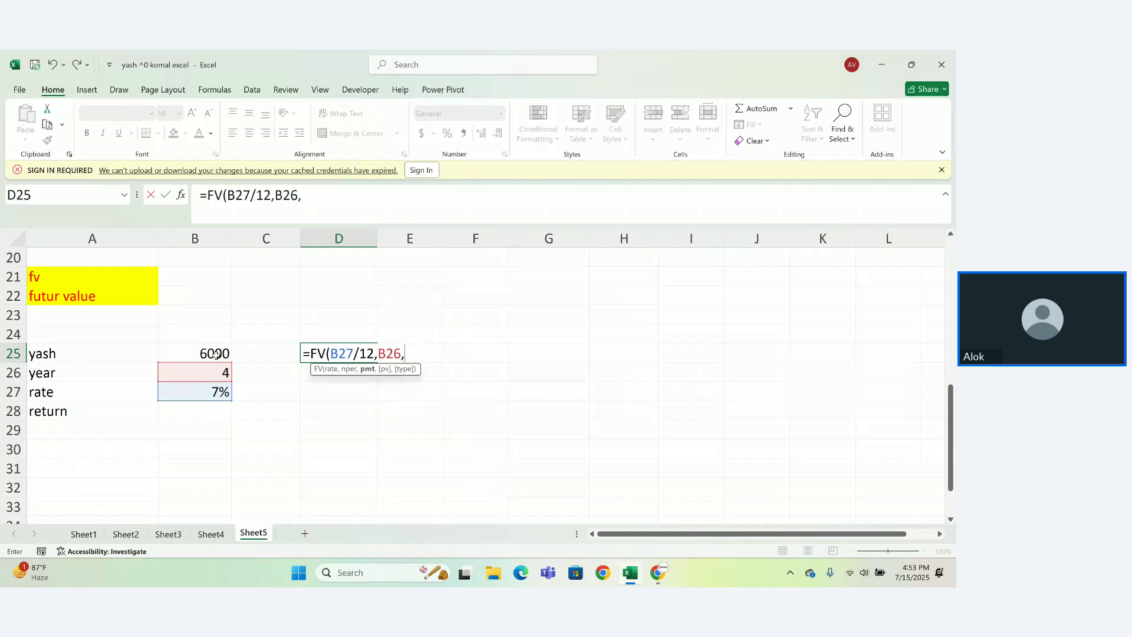
click(216, 354)
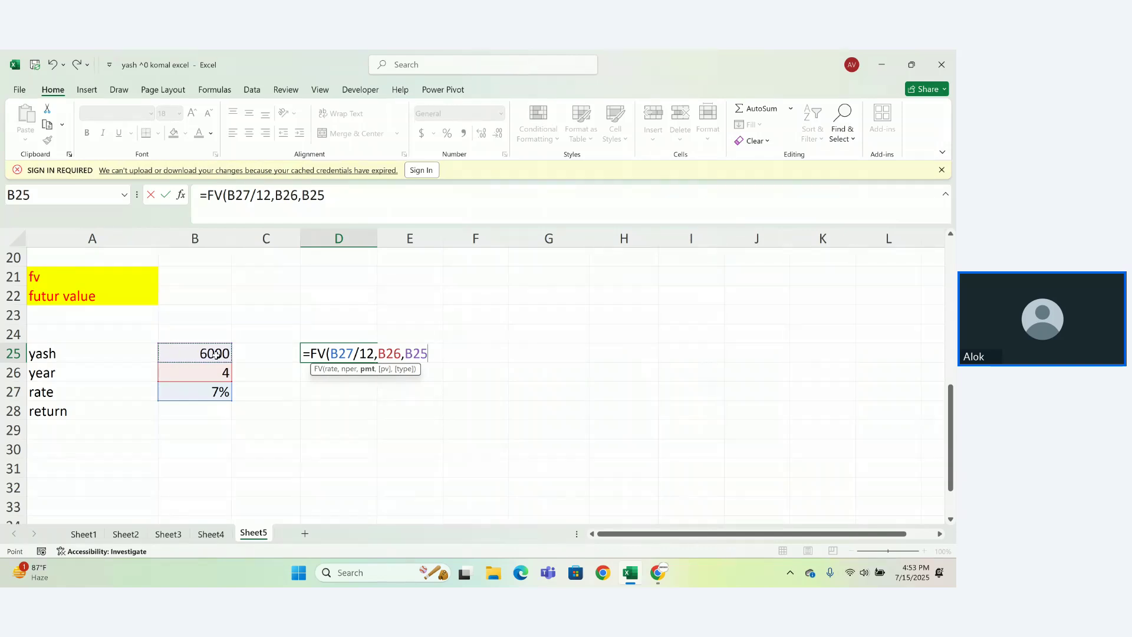
text(,0,0)
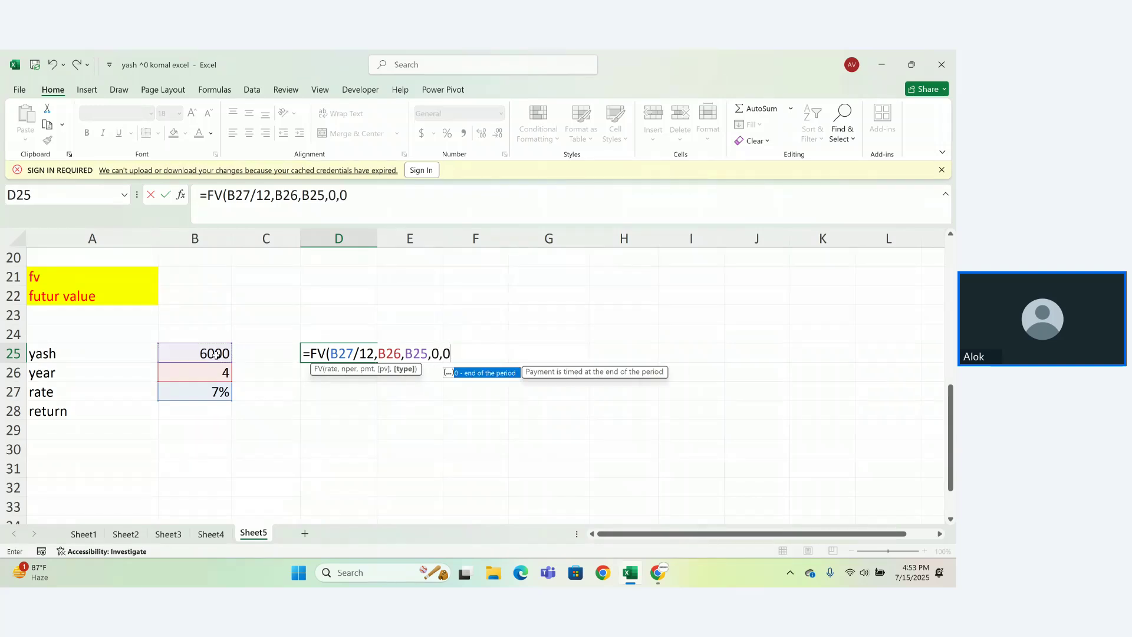
text())
key(Return)
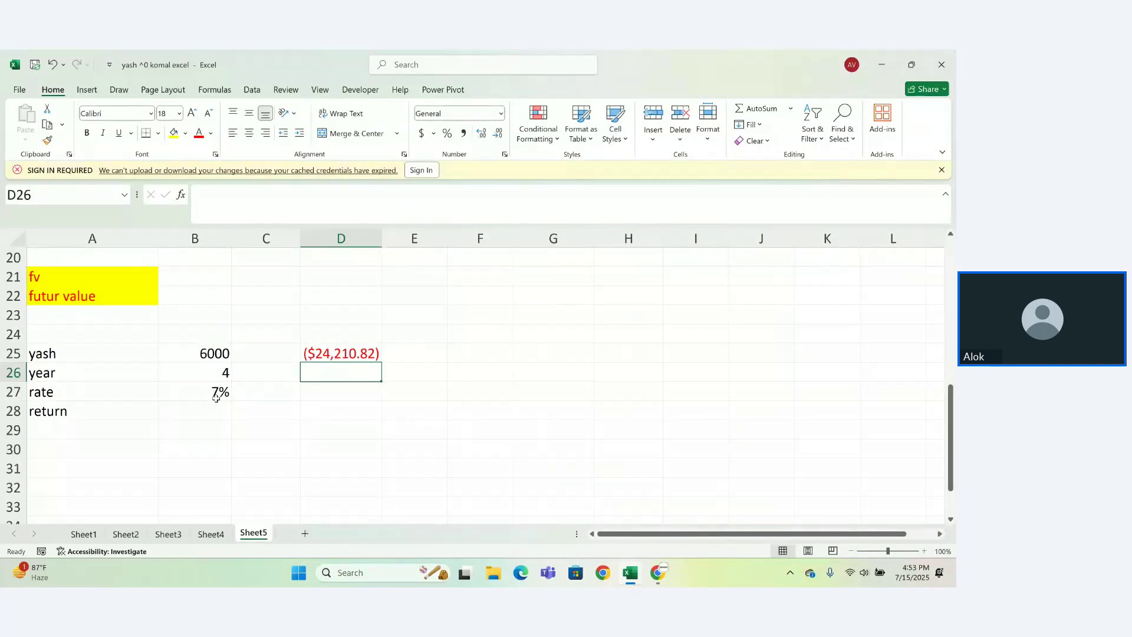
click(356, 357)
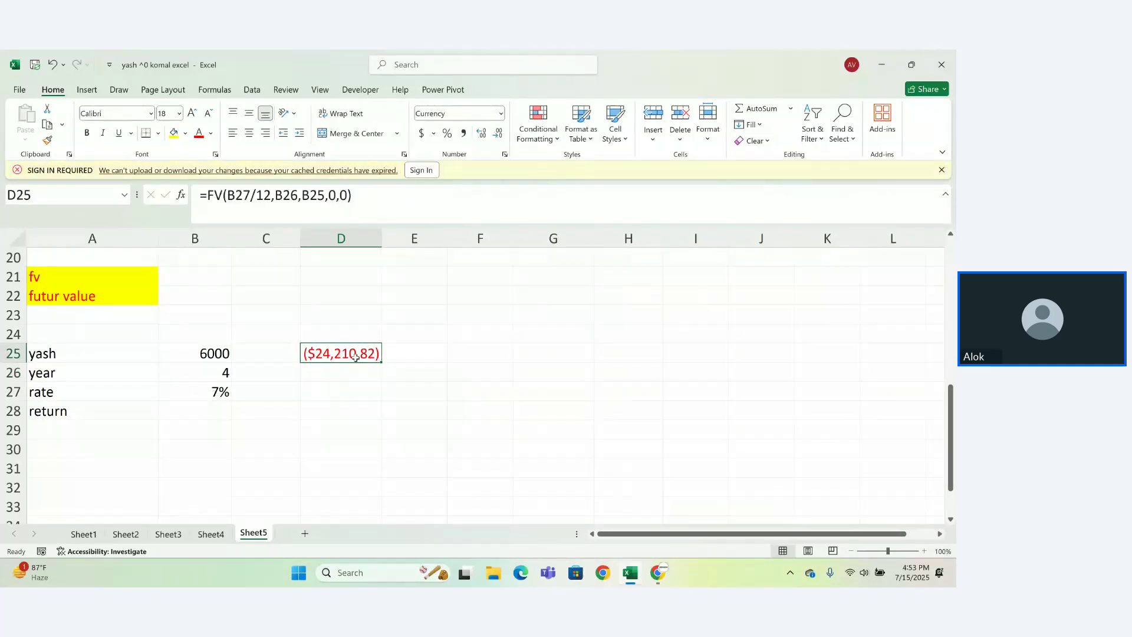
double_click(356, 357)
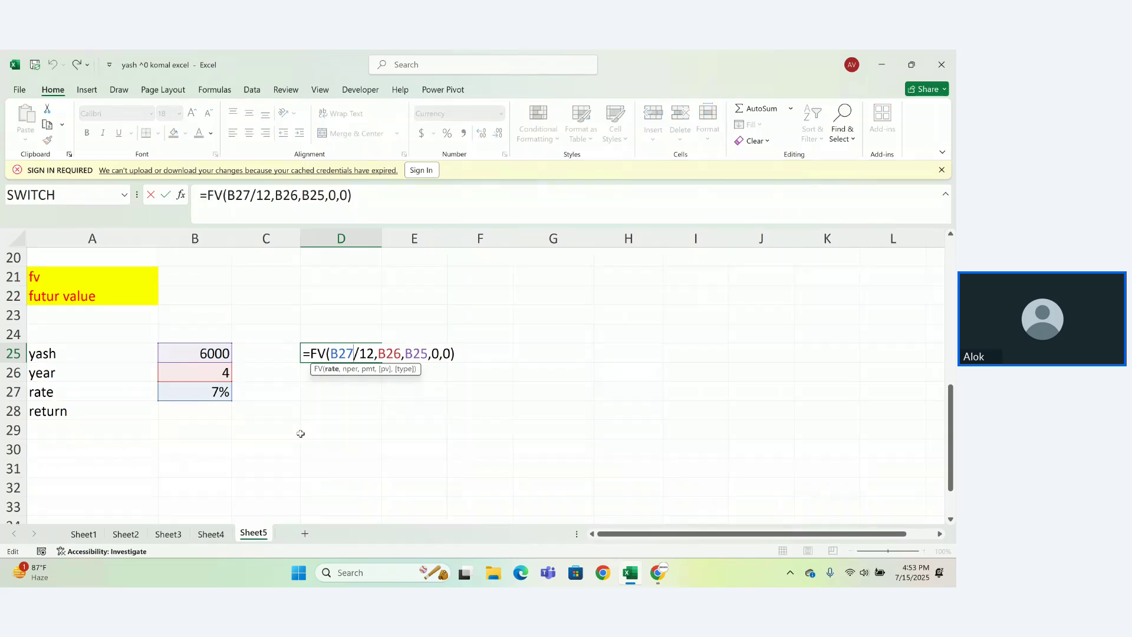
key(Return)
click(312, 415)
text(=p)
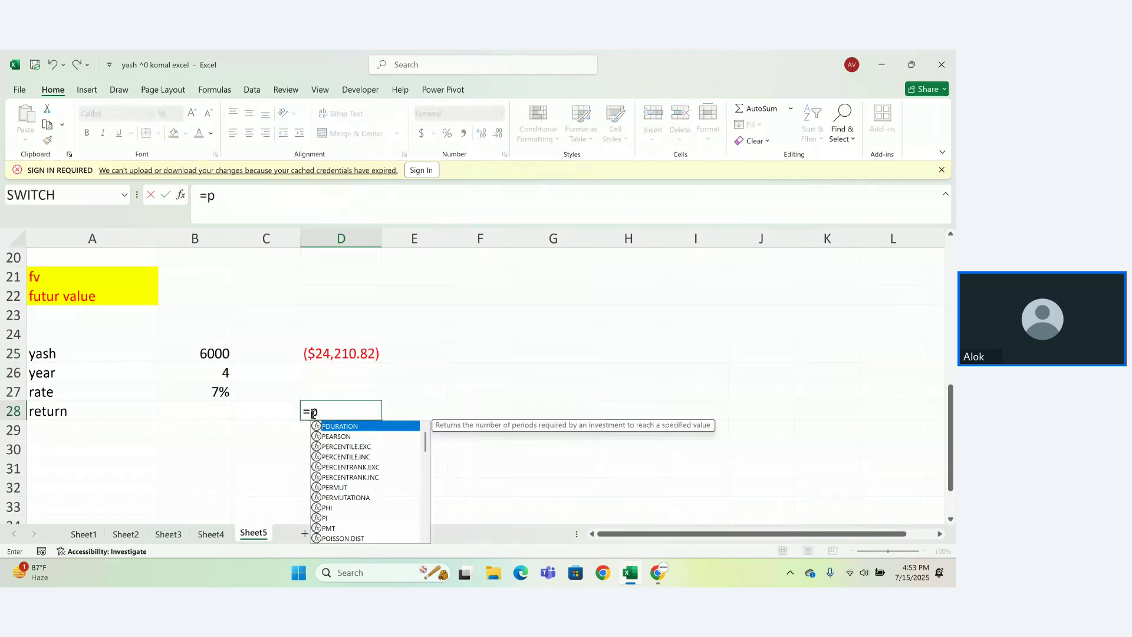
key(BackSpace)
key(BackSpace)
text(=fv)
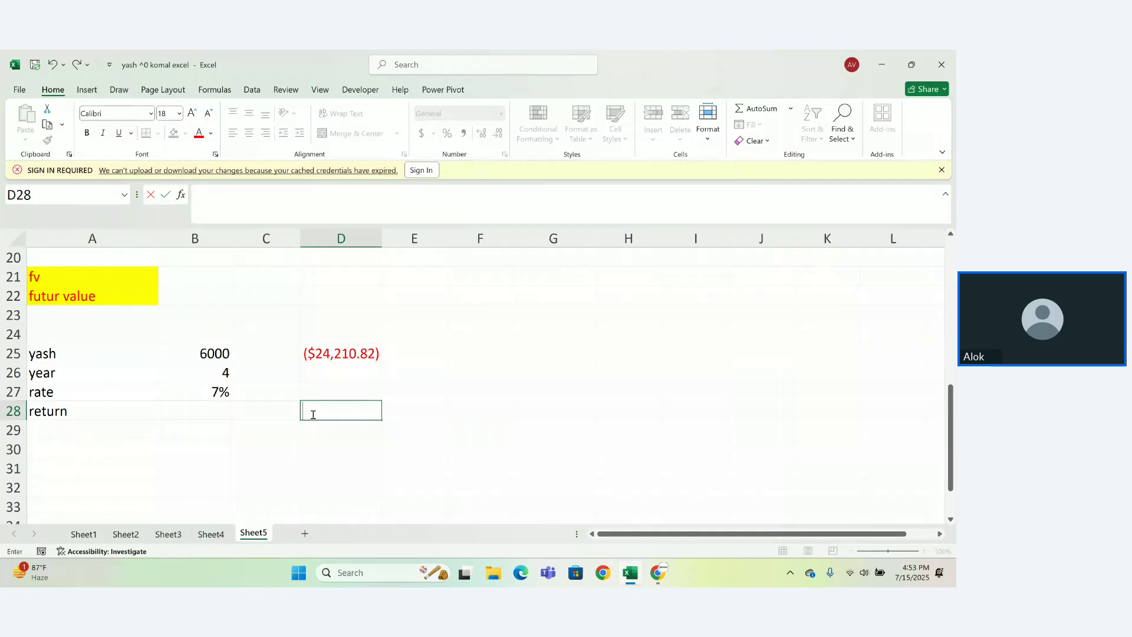
key(Tab)
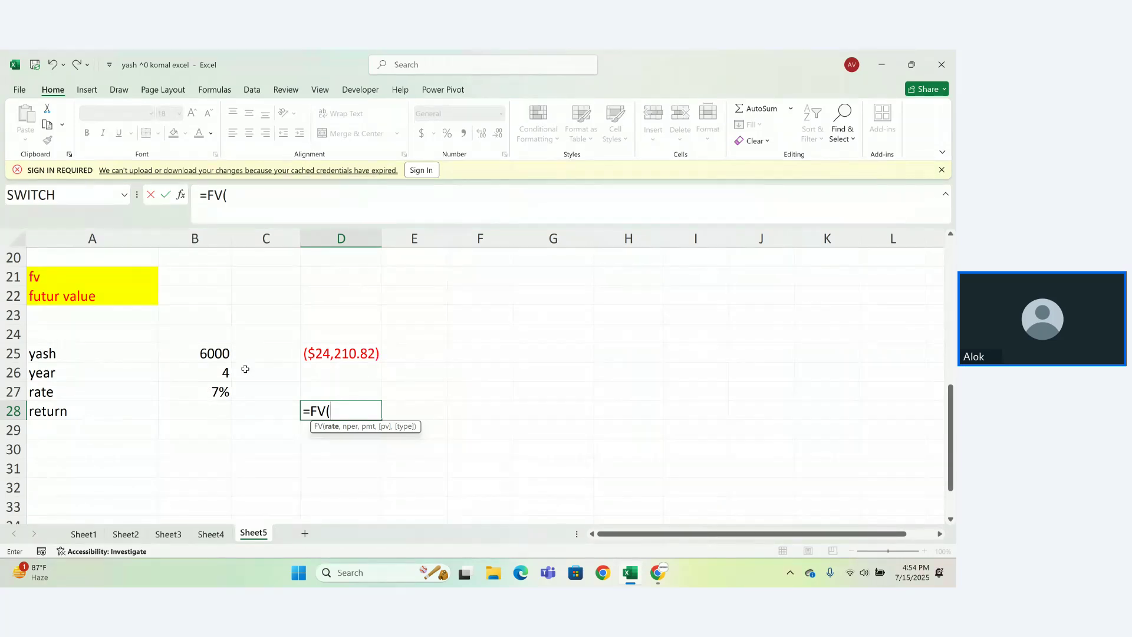
click(341, 357)
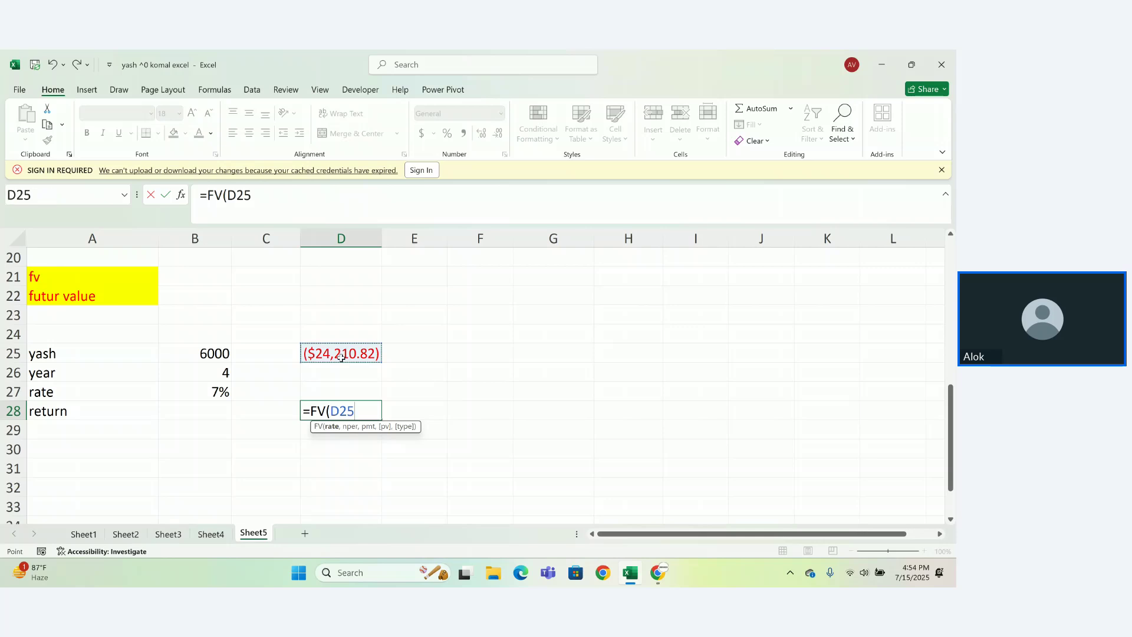
key(BackSpace)
key(BackSpace)
key(BackSpace)
key(BackSpace)
key(BackSpace)
key(BackSpace)
key(BackSpace)
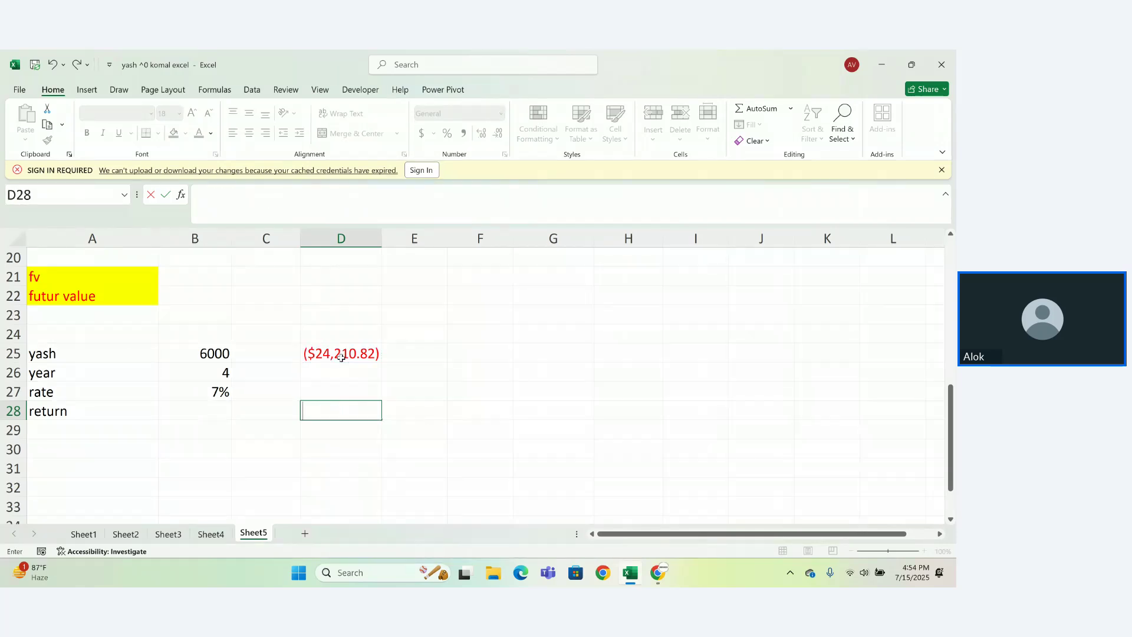
key(Return)
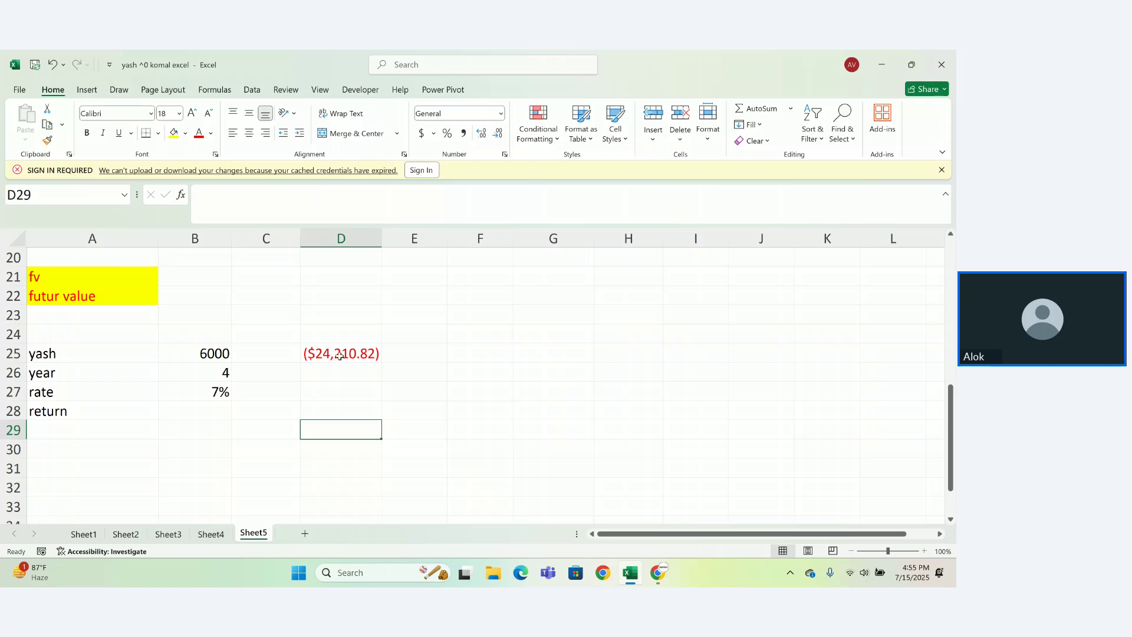
Remove the division by 12 from the rate argument of the FV formula in cell D25
double_click(341, 356)
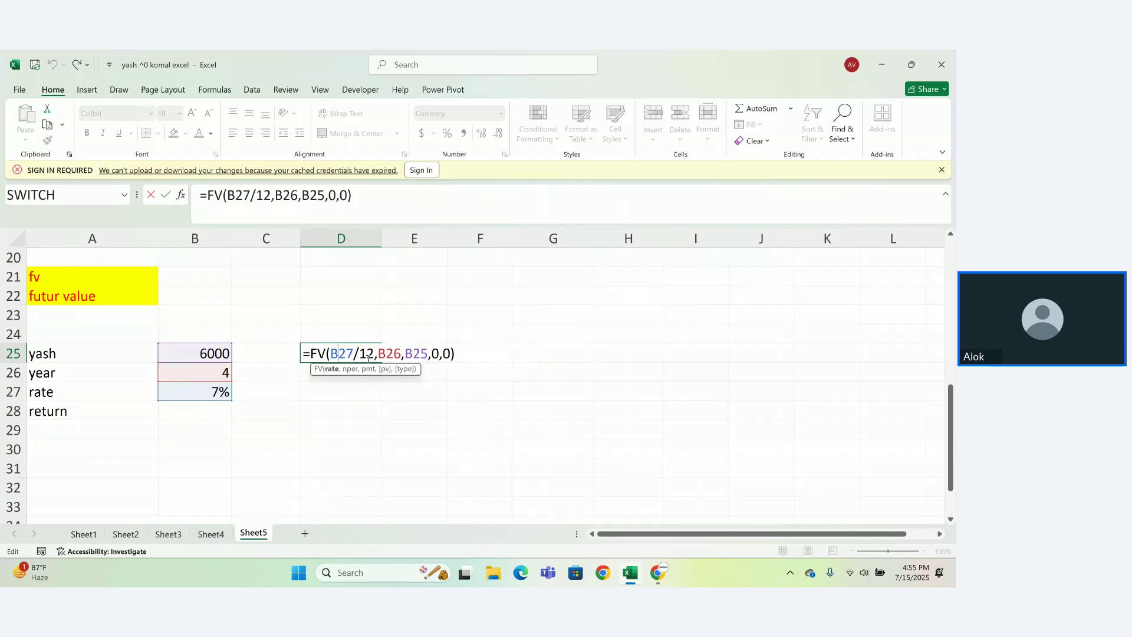
drag(375, 354, 403, 348)
key(BackSpace)
key(Return)
click(402, 348)
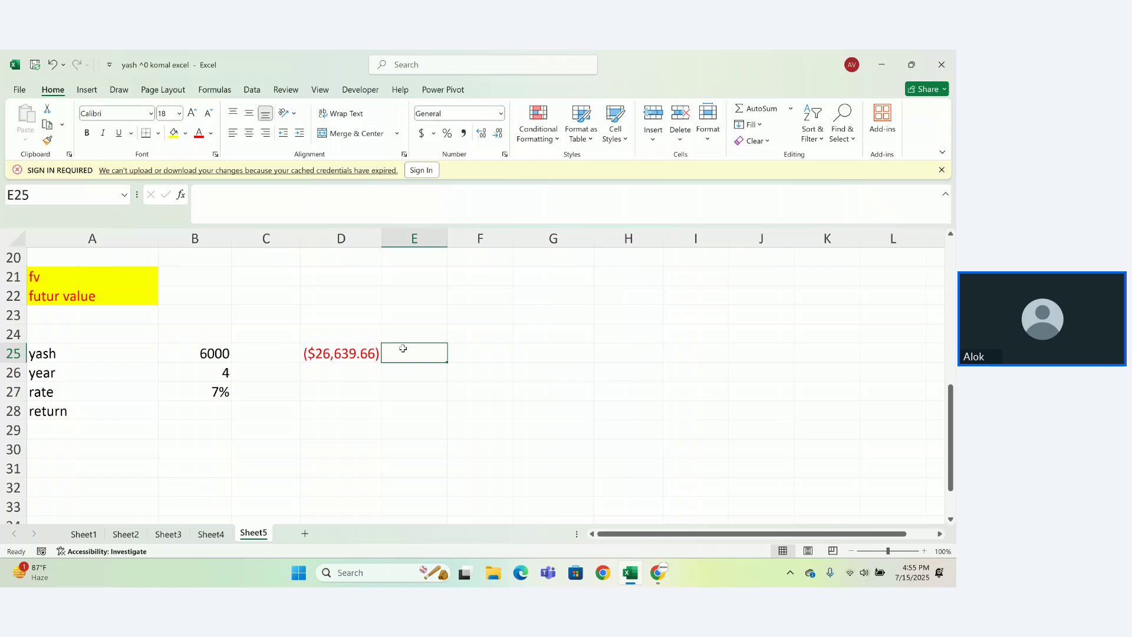
Clear the contents of range D24:D29, including the FV formula
drag(341, 333, 343, 434)
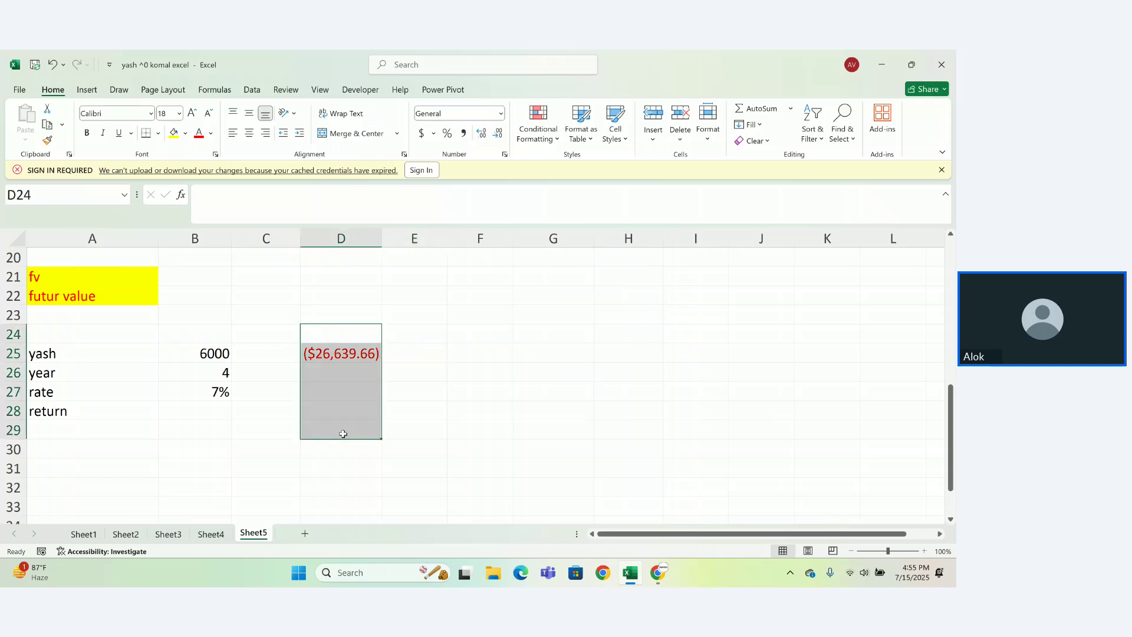
key(Delete)
click(325, 405)
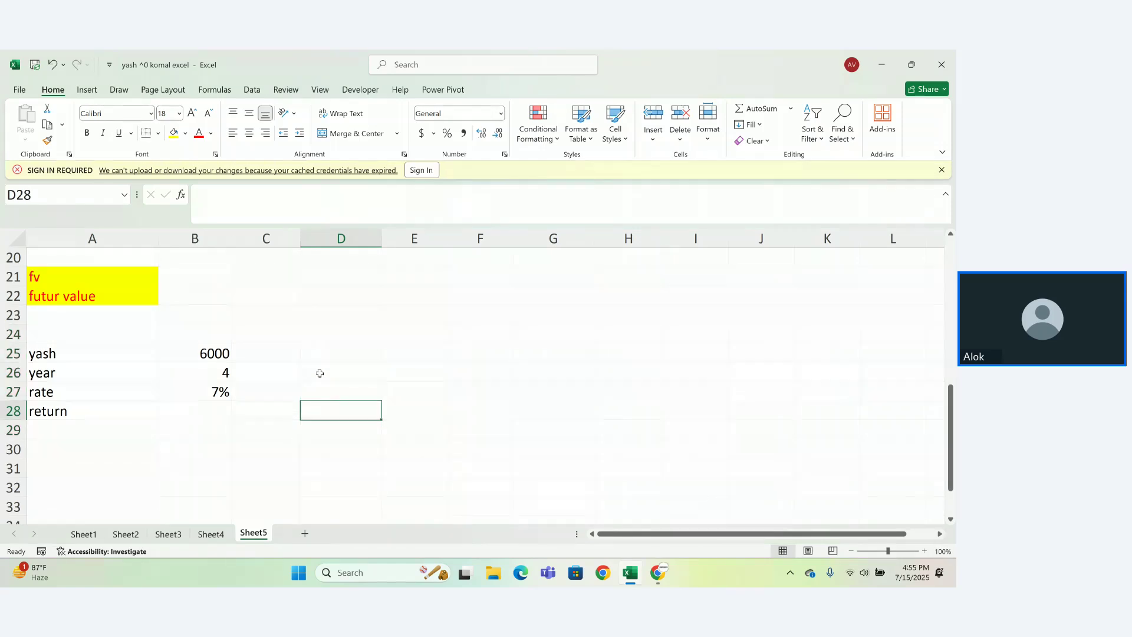
Start an FV function in cell D26, up to its opening parenthesis
click(319, 373)
text(=fv)
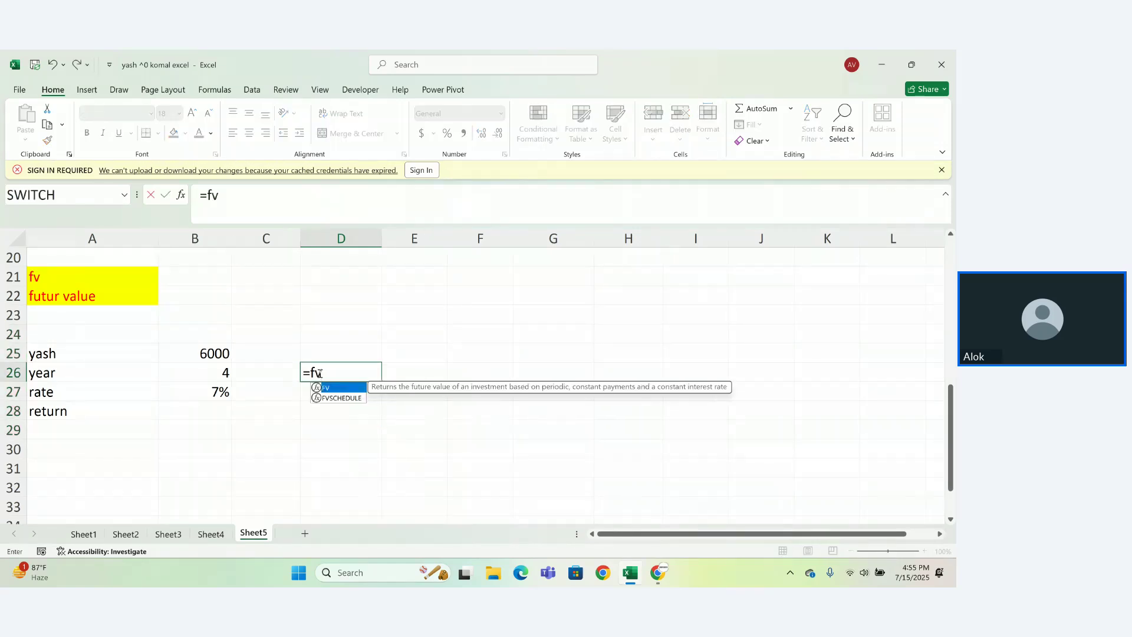
key(Escape)
key(Tab)
double_click(319, 373)
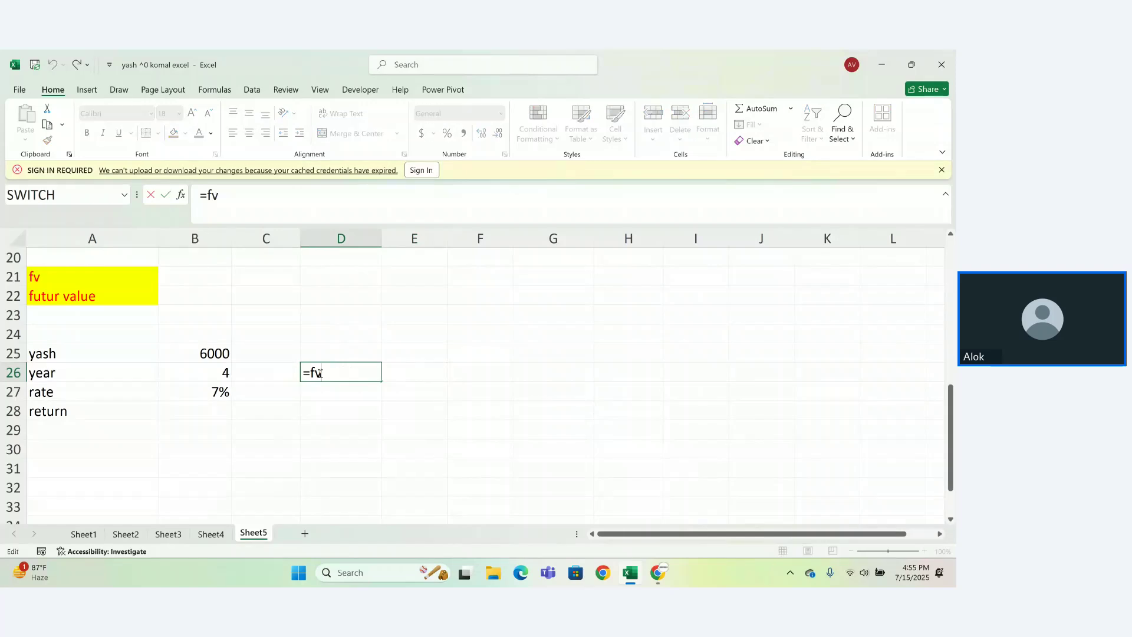
text(()
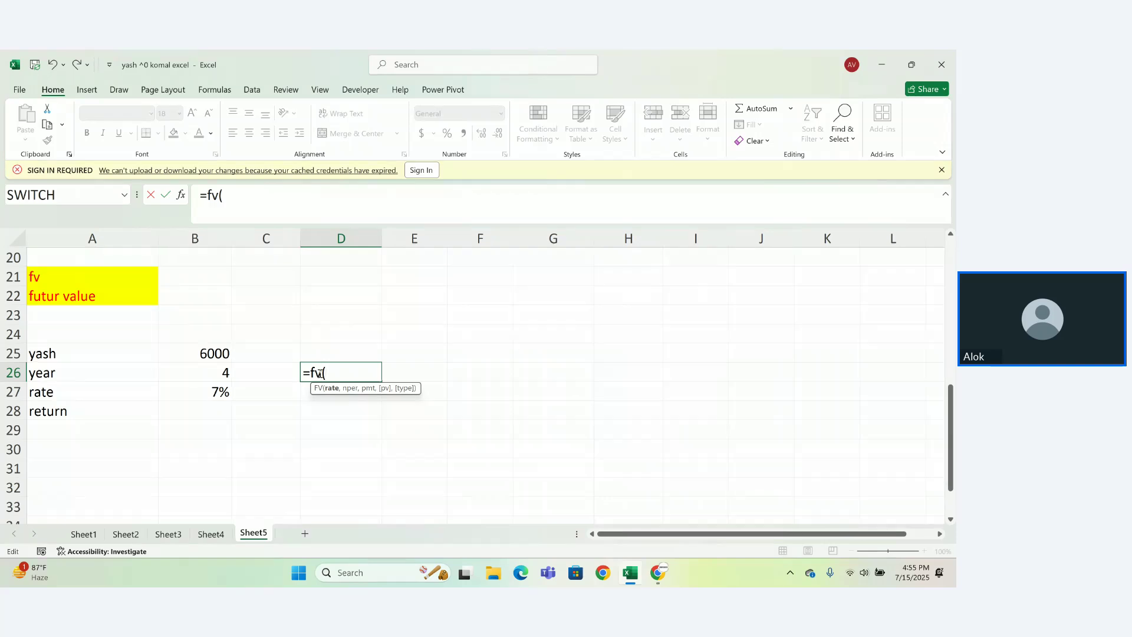
Complete the formula in D26 as =FV(B27,B26,-B25), using the undivided rate and a negative payment
click(216, 395)
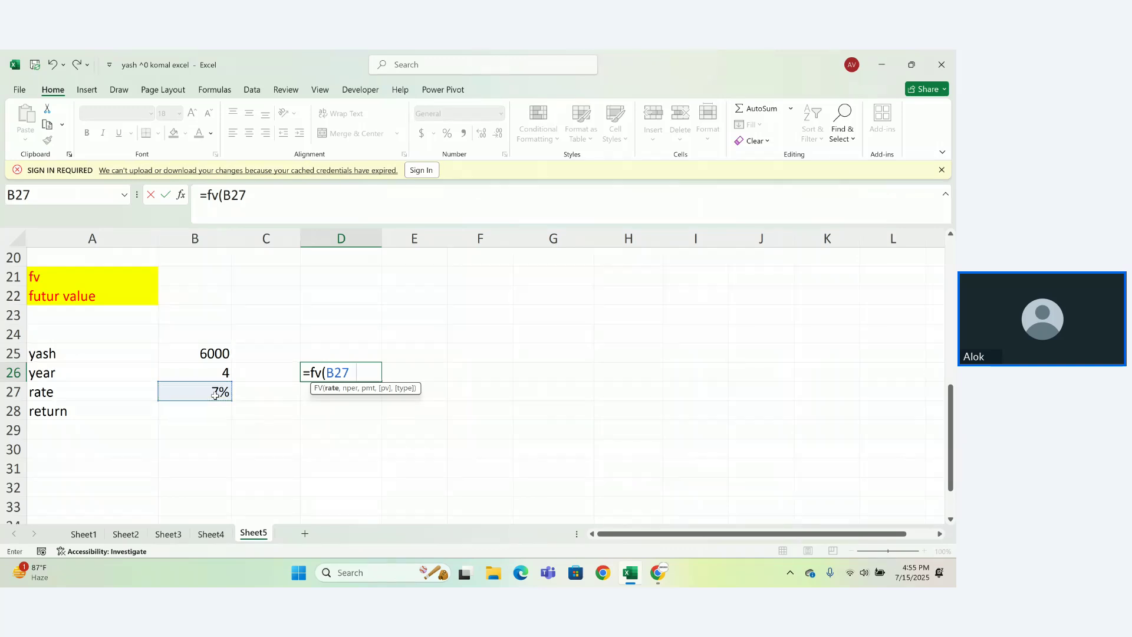
text(*/12)
key(BackSpace)
key(BackSpace)
key(BackSpace)
text(,)
click(215, 379)
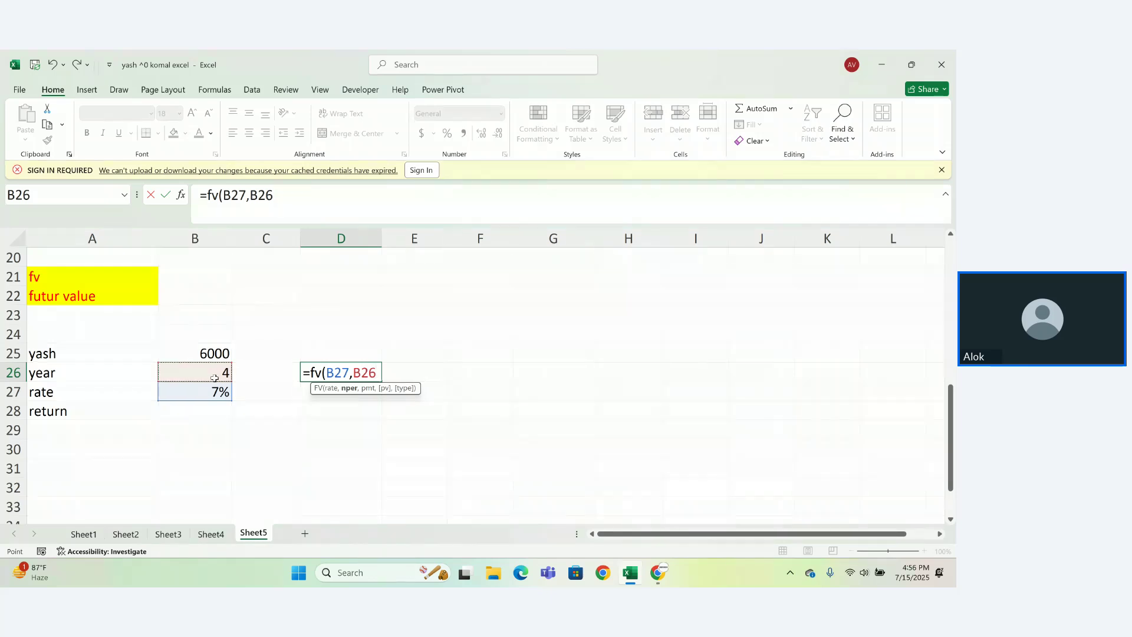
text(,-)
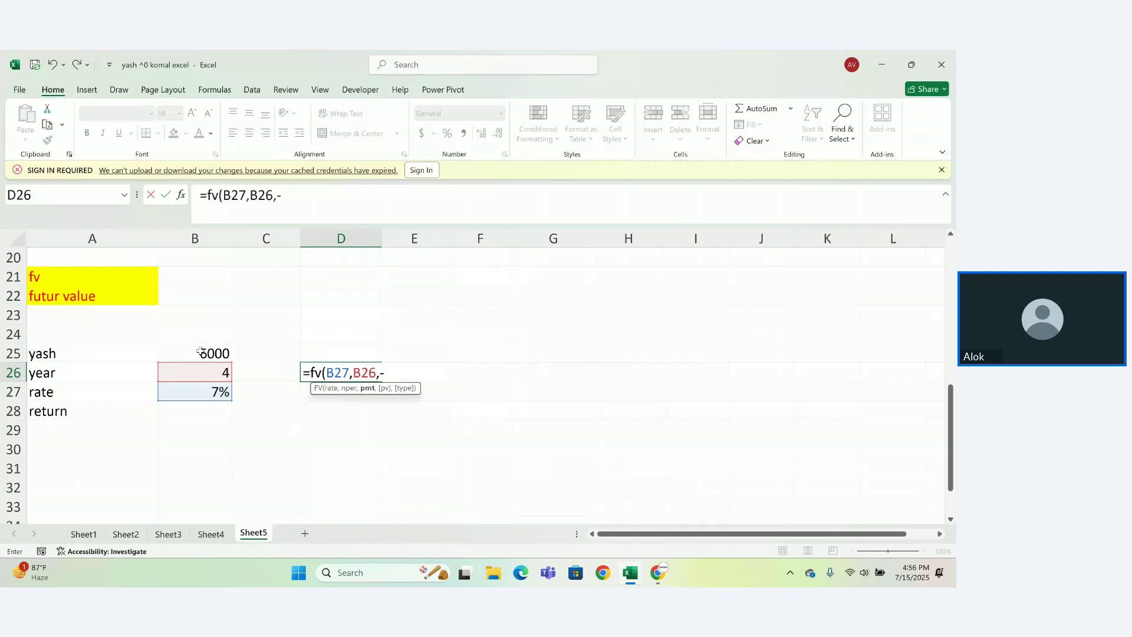
click(200, 352)
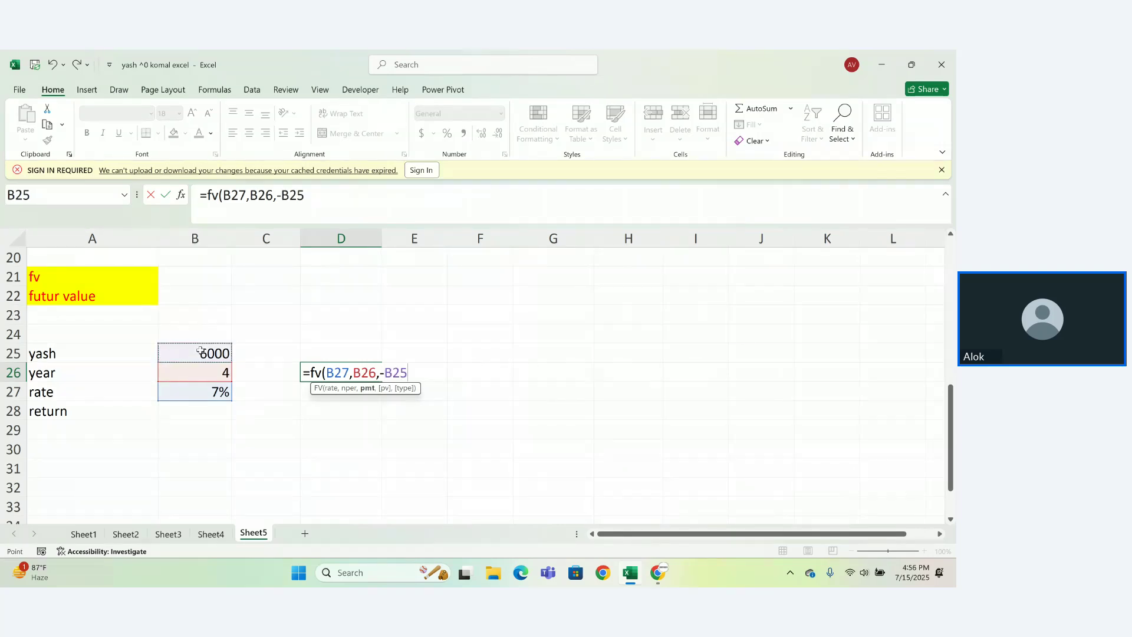
text())
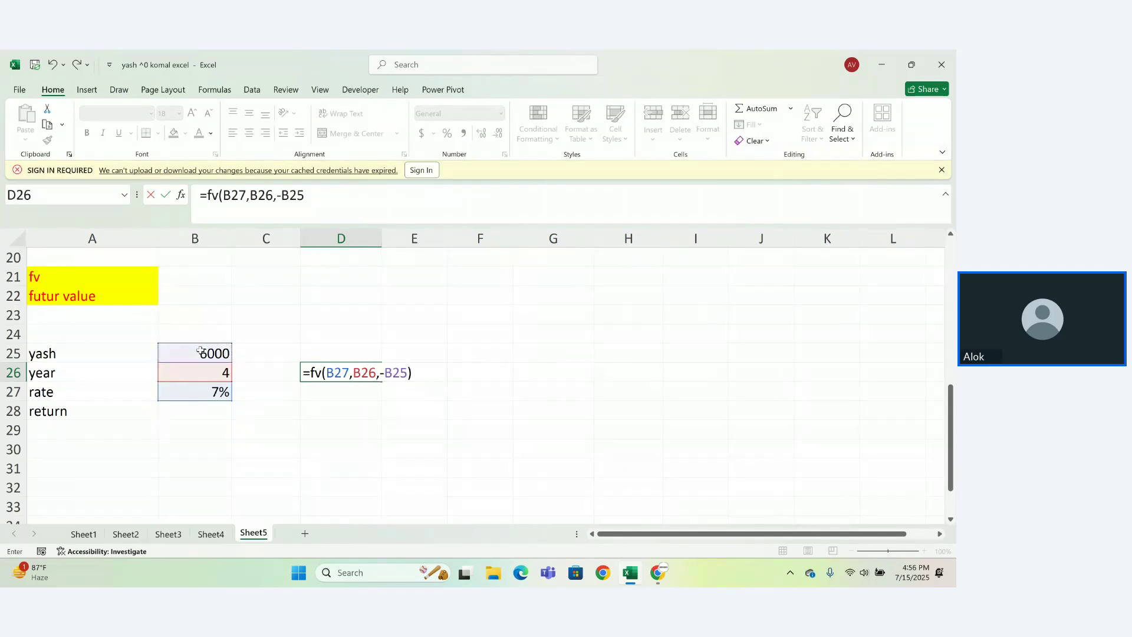
key(Return)
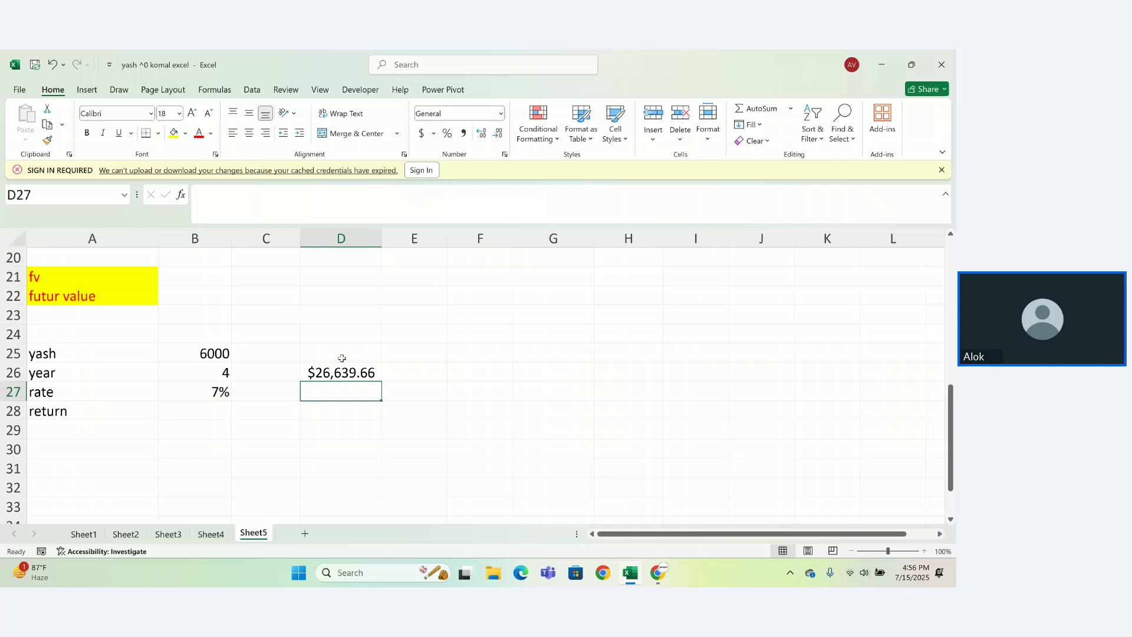
click(282, 441)
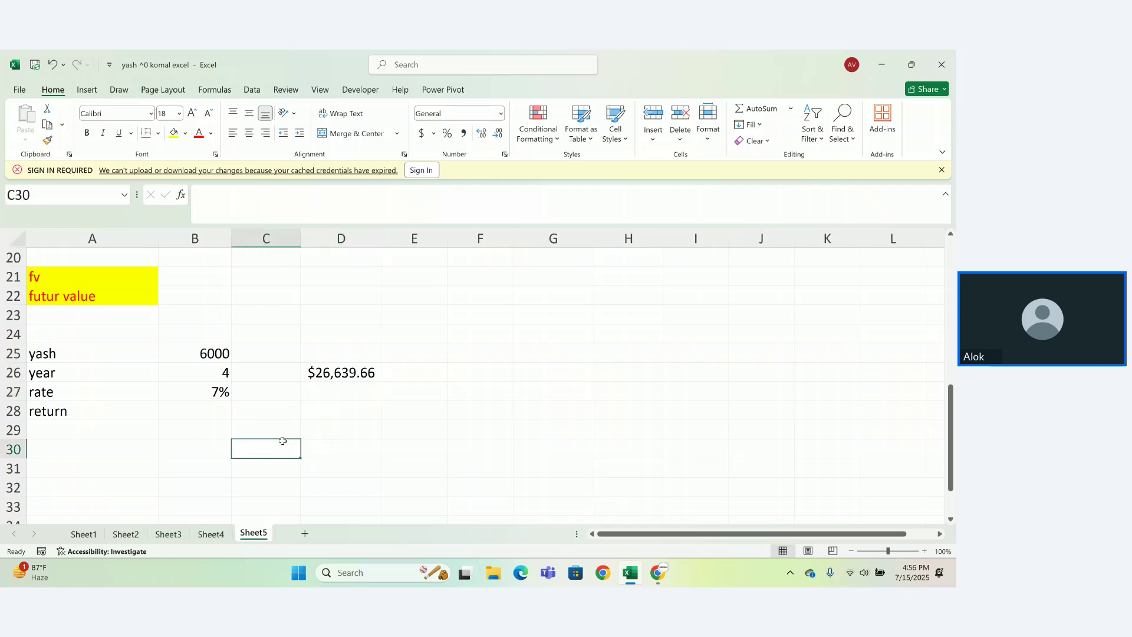
Add the heading PV in A31 and format it with a yellow fill and red font
click(60, 469)
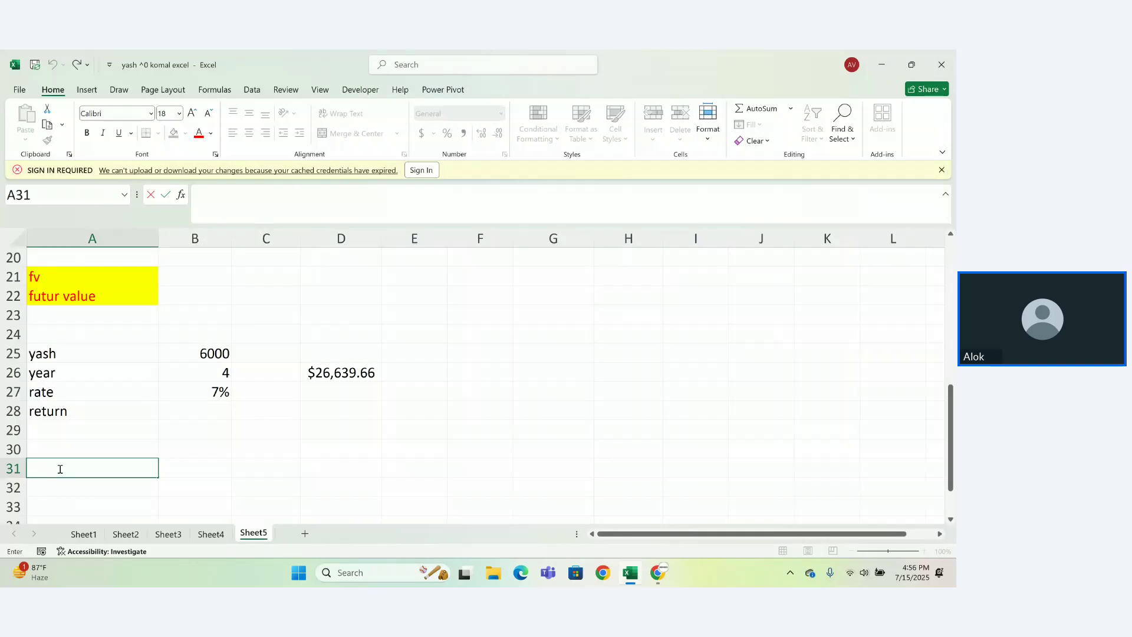
text(PV)
key(Tab)
click(60, 469)
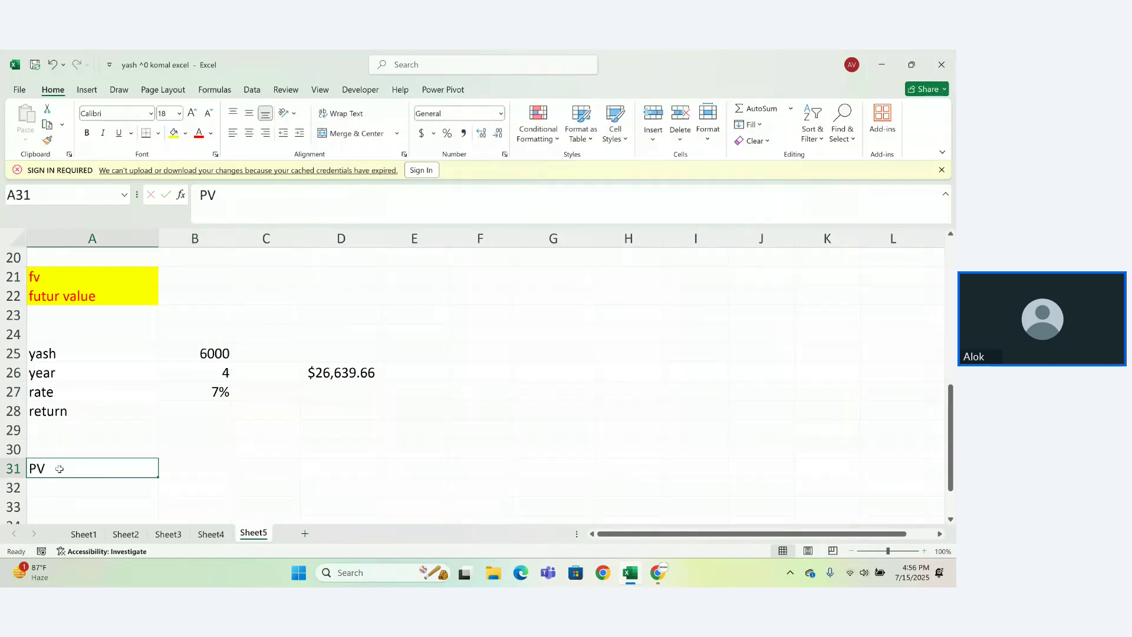
click(176, 138)
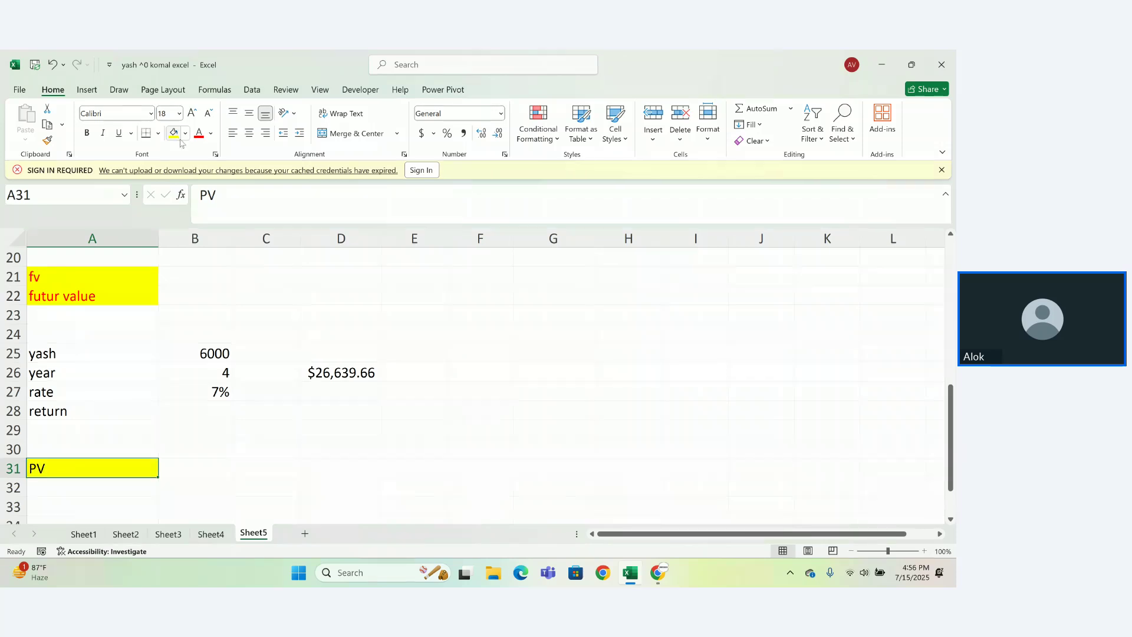
click(175, 501)
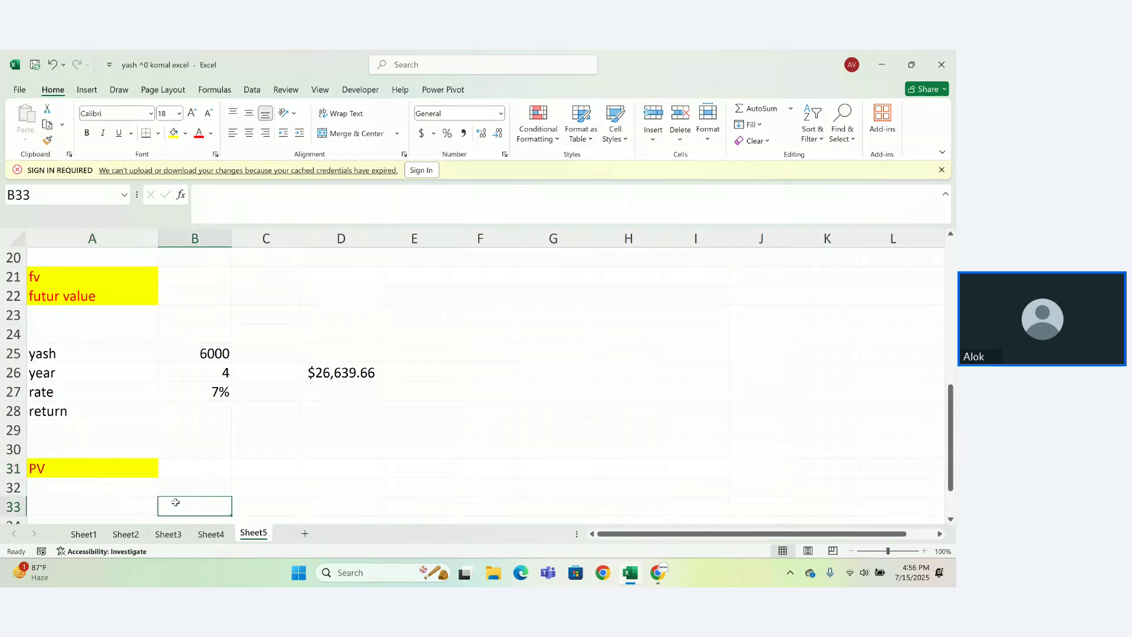
Label the PV example in A33:A35 with the person's name, RATE and YEAR
key(Down)
key(Down)
key(Down)
key(Down)
key(Down)
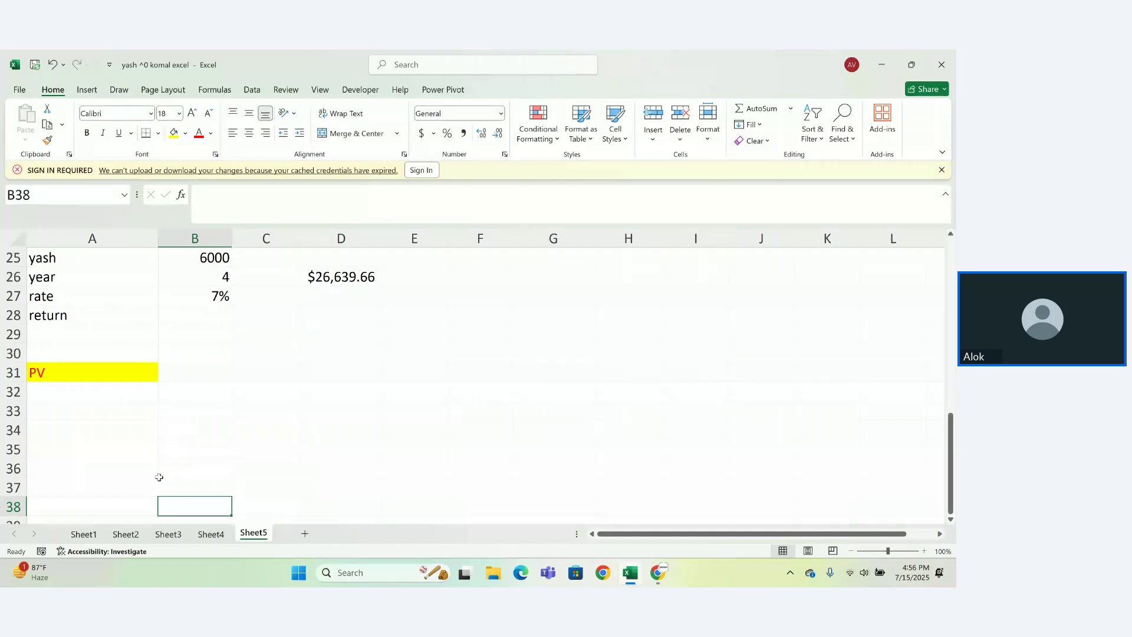
click(82, 419)
text(KOMAL)
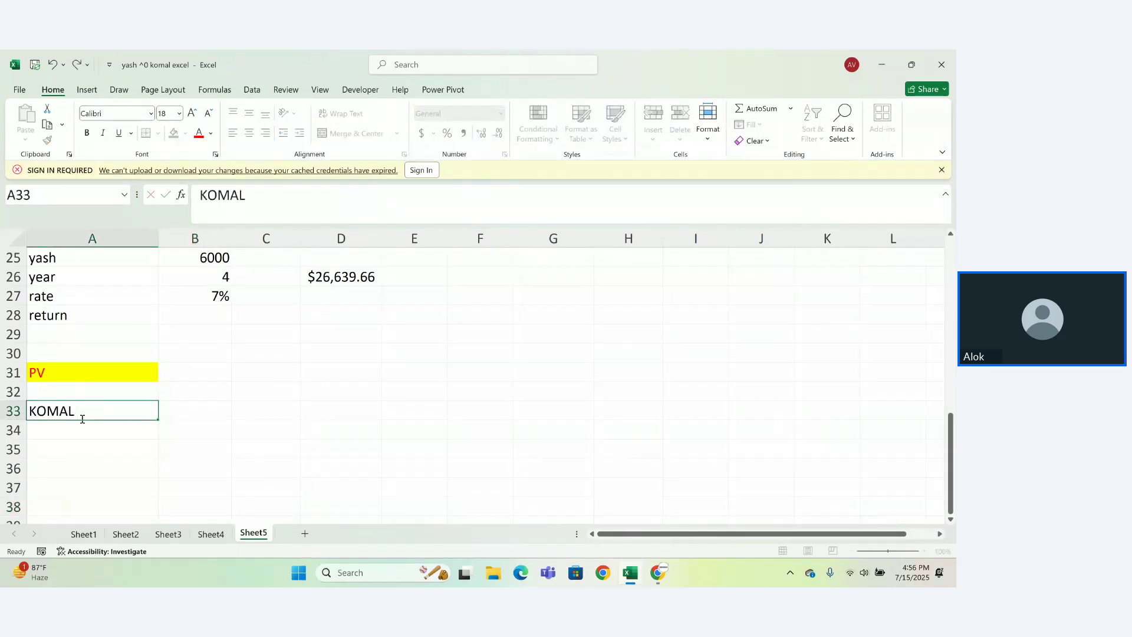
key(Tab)
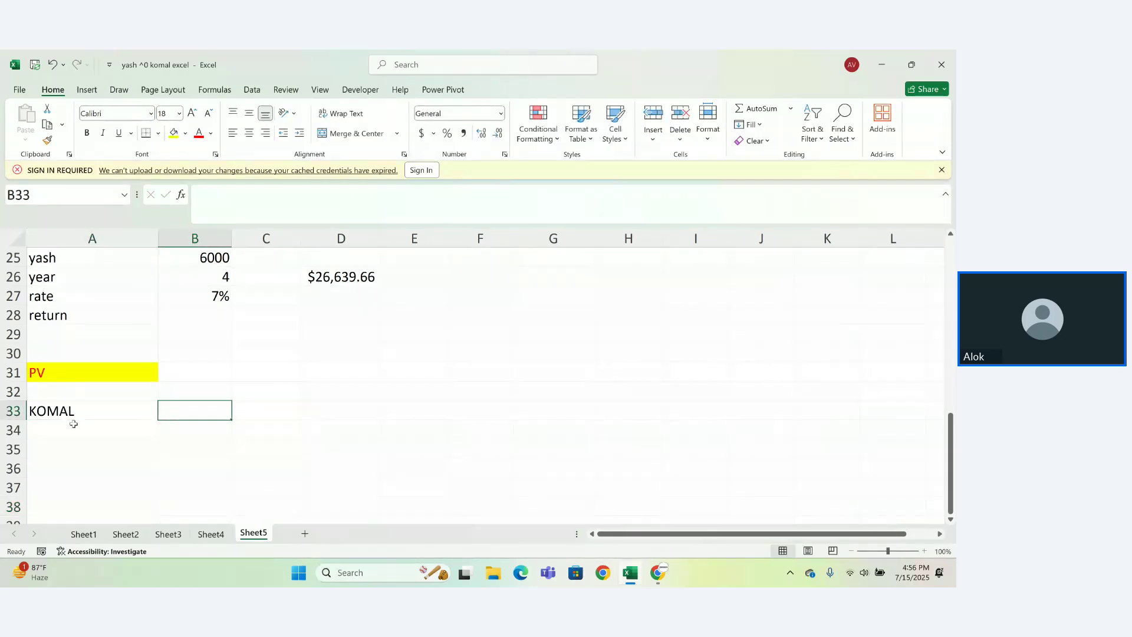
click(51, 444)
click(49, 432)
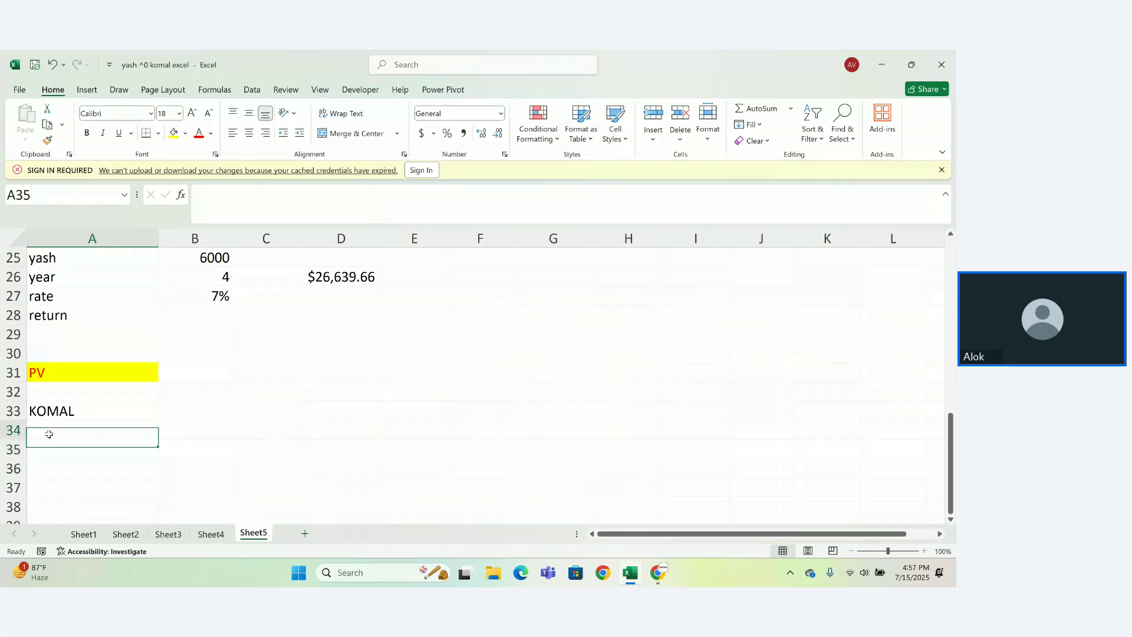
text(RATE)
key(ctrl+Return)
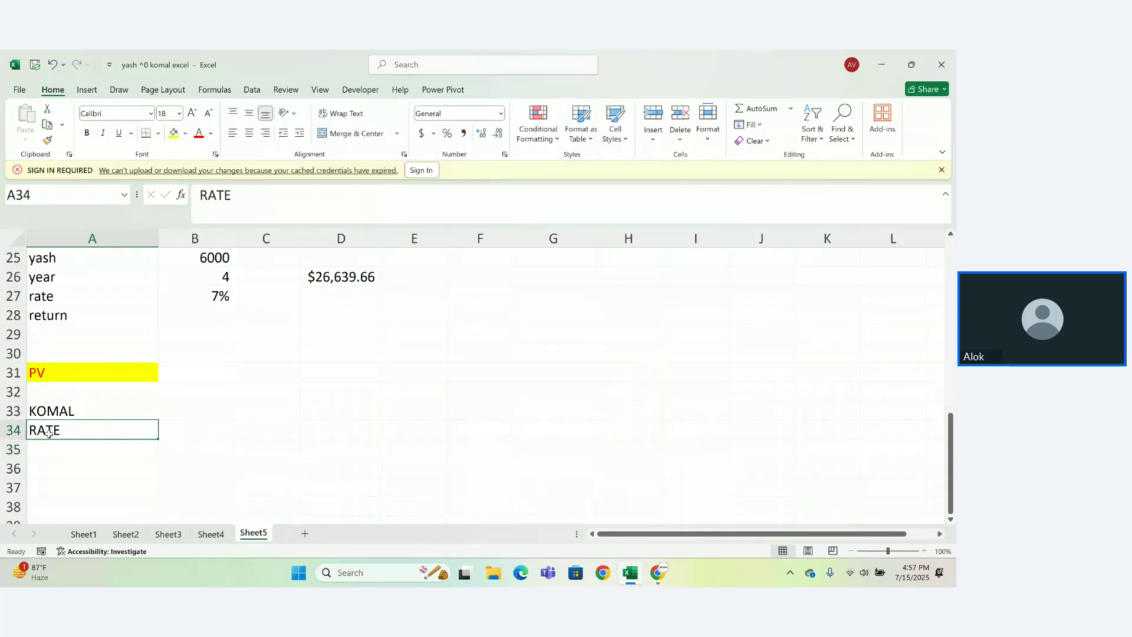
key(Return)
text(YE)
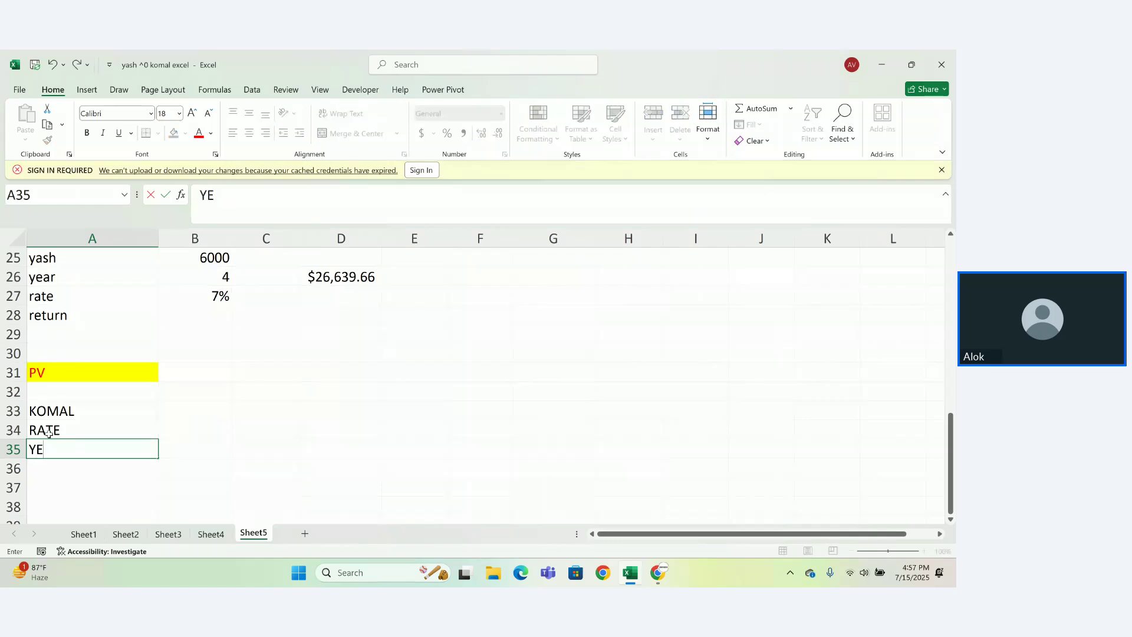
text(AR)
key(Tab)
Enter the amount 1200 in B33 and the rate 8% in B34
click(192, 409)
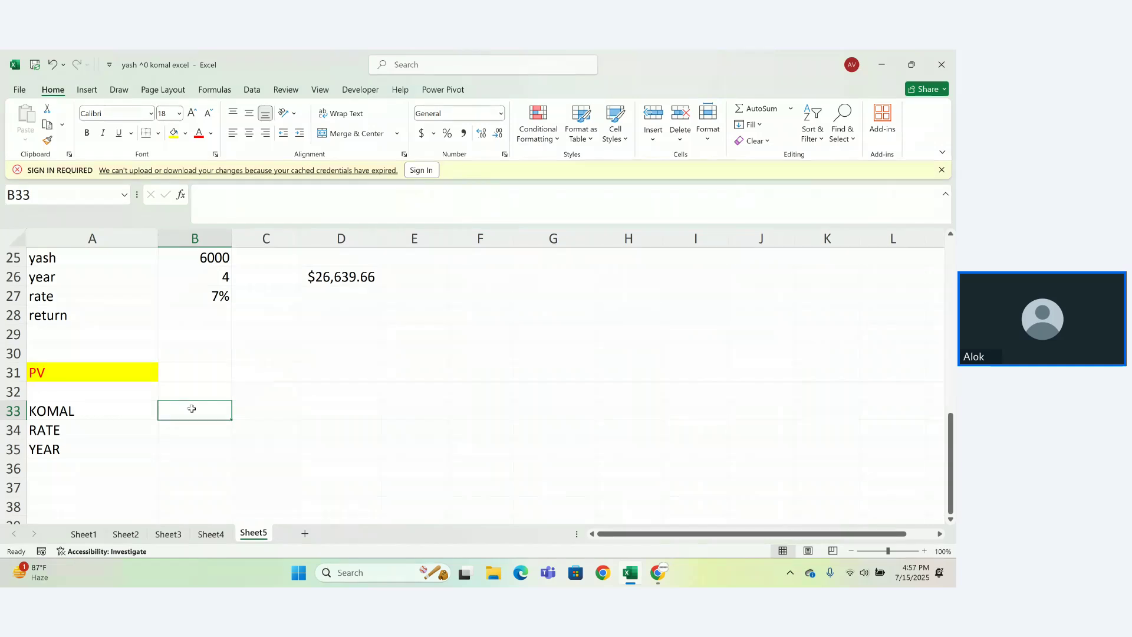
text(12)
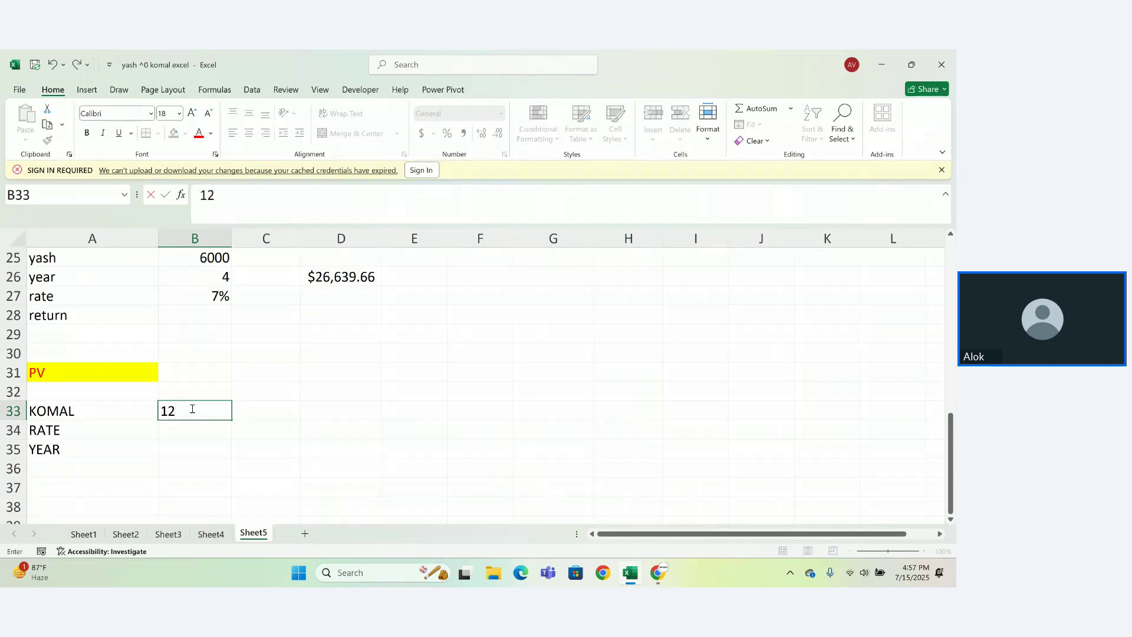
text(0000)
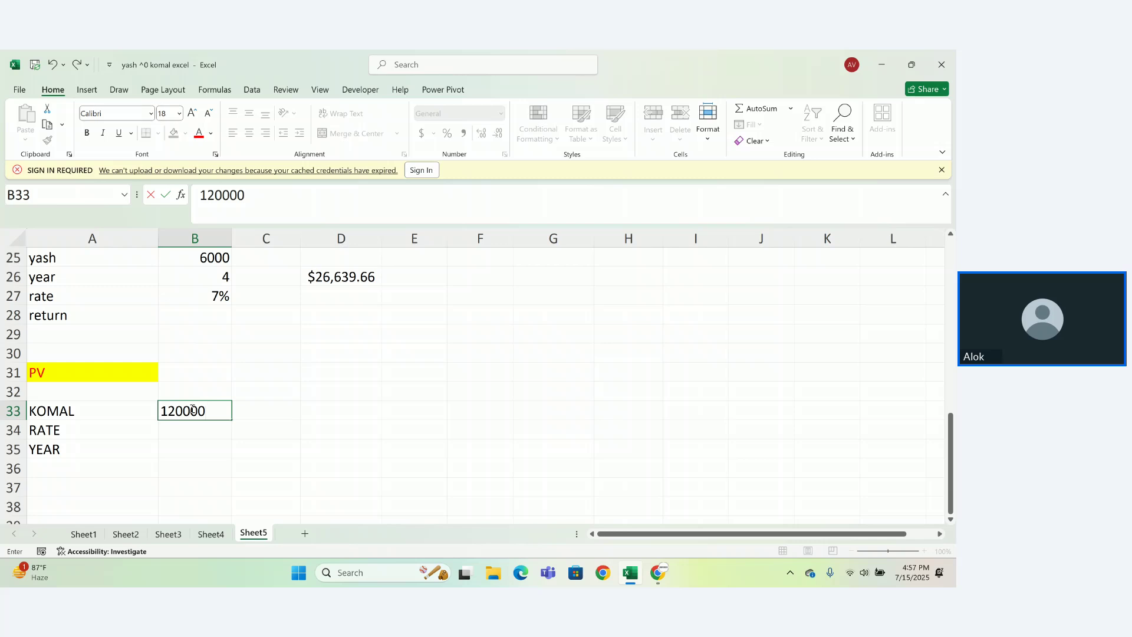
key(BackSpace)
key(BackSpace)
key(Return)
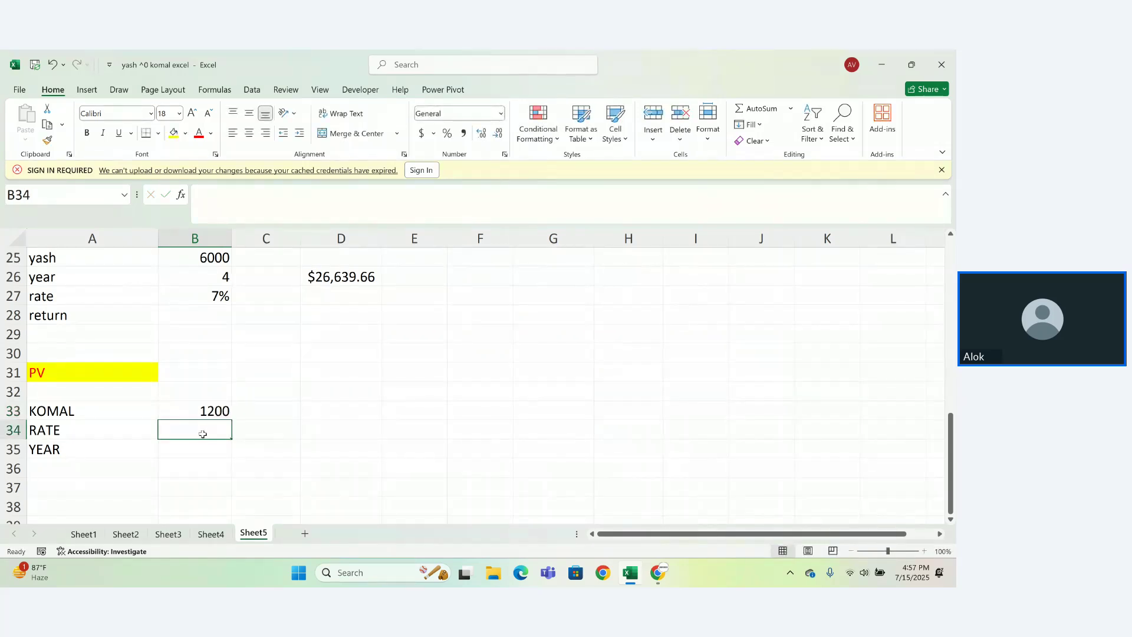
text(12)
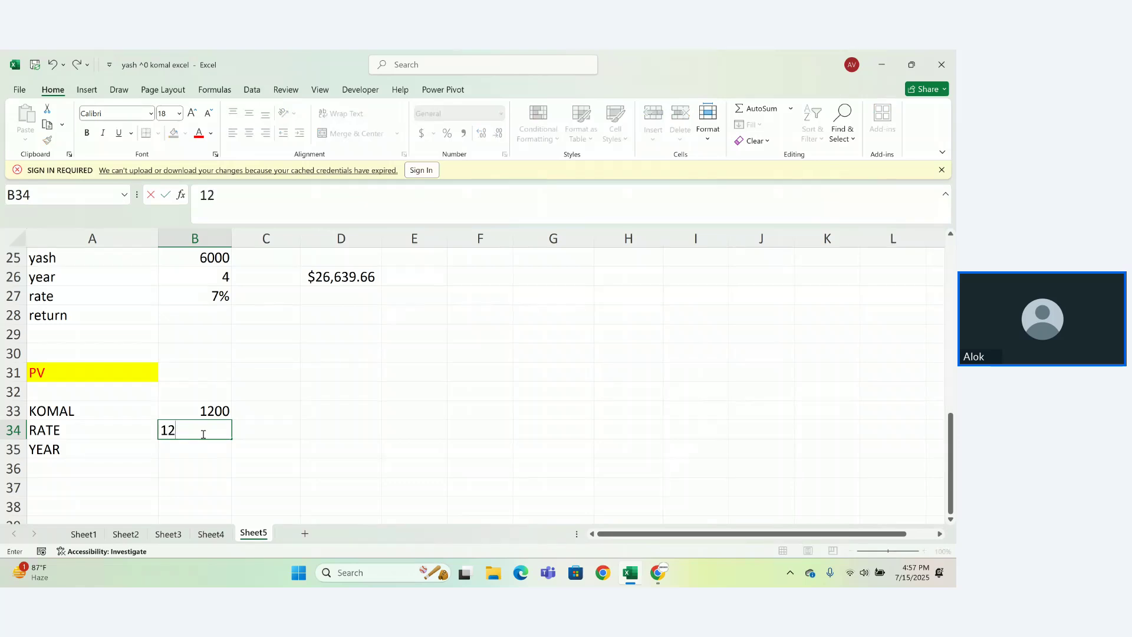
key(BackSpace)
key(BackSpace)
text(8%)
key(Return)
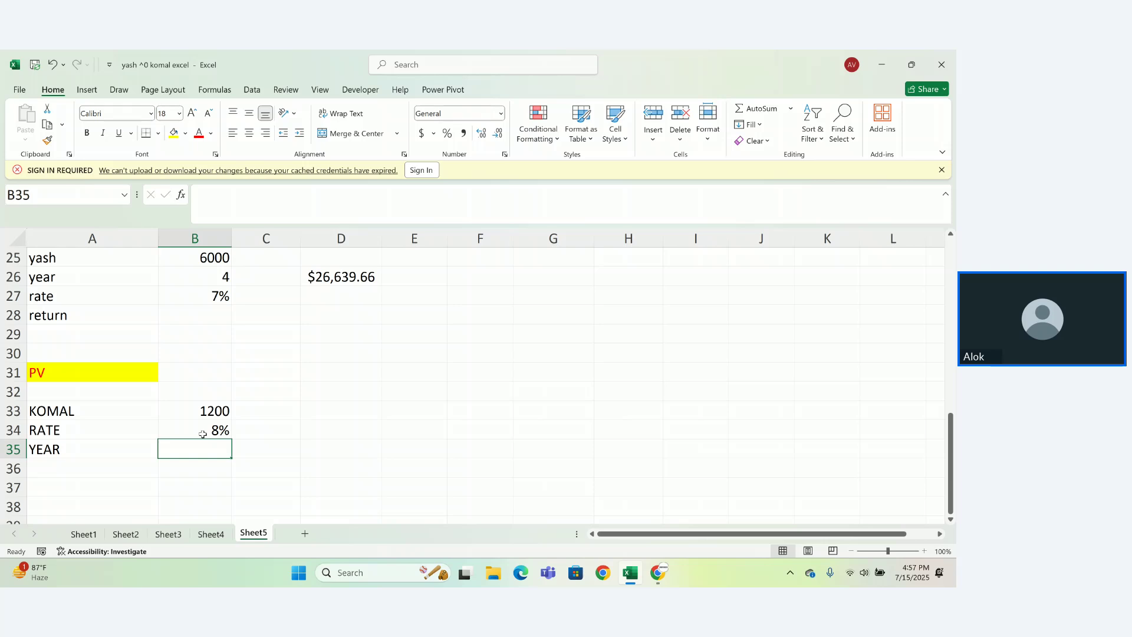
Enter 3 as the number of years in B35, correcting the entry to a whole number
text(3)
key(Return)
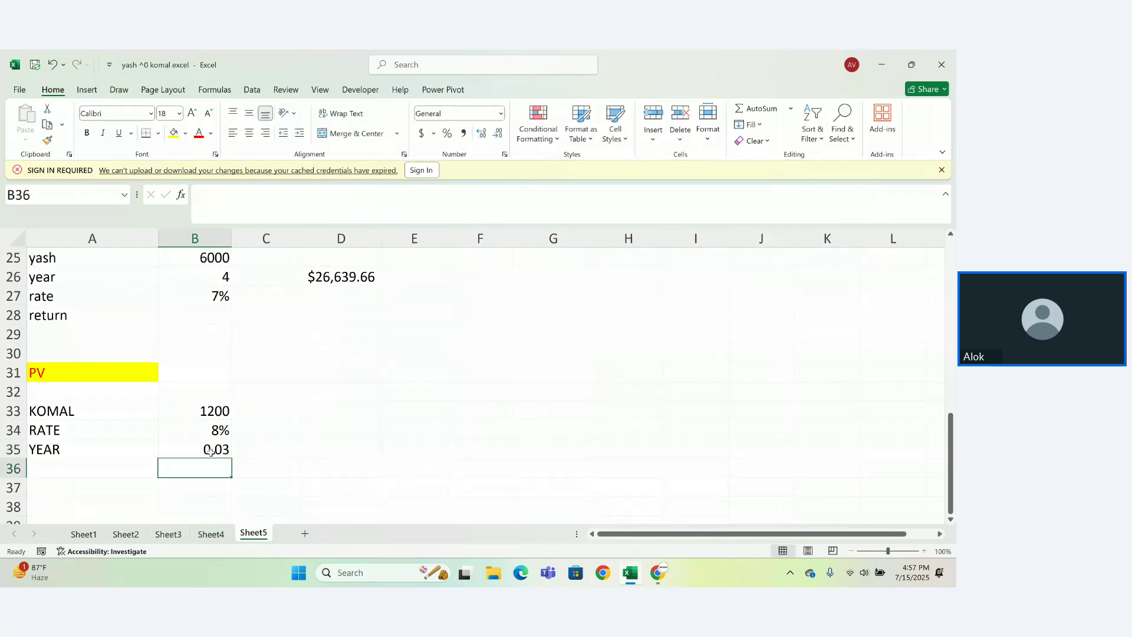
double_click(211, 452)
key(BackSpace)
key(BackSpace)
key(BackSpace)
key(BackSpace)
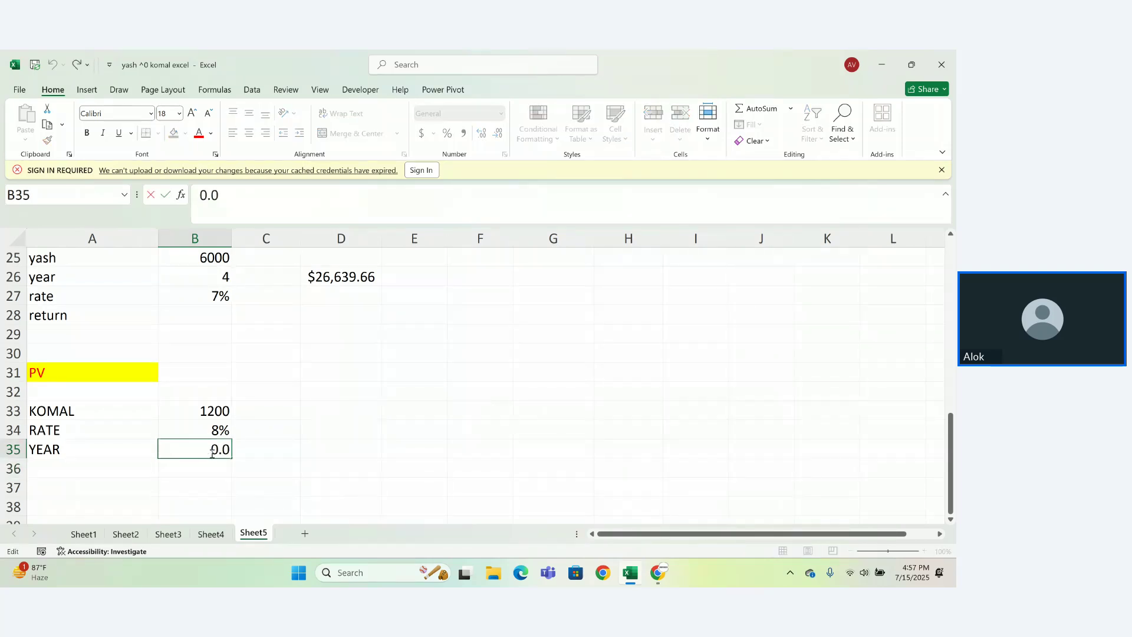
text(300)
key(Return)
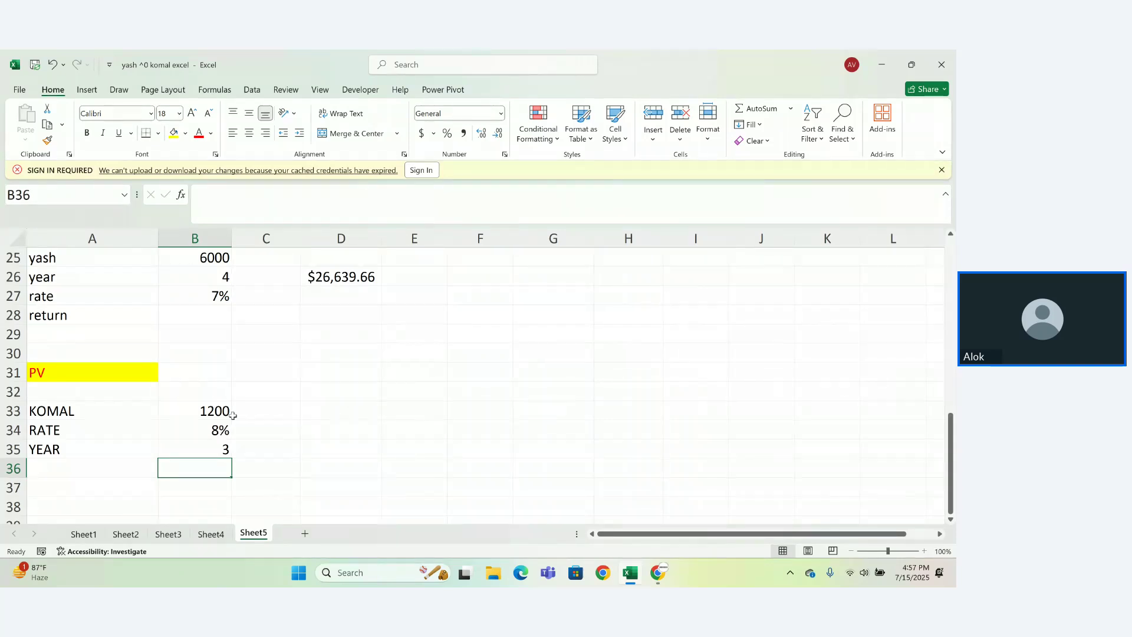
Multiply the amount by the years in E34 with the formula =B33*B35
click(435, 427)
text(=)
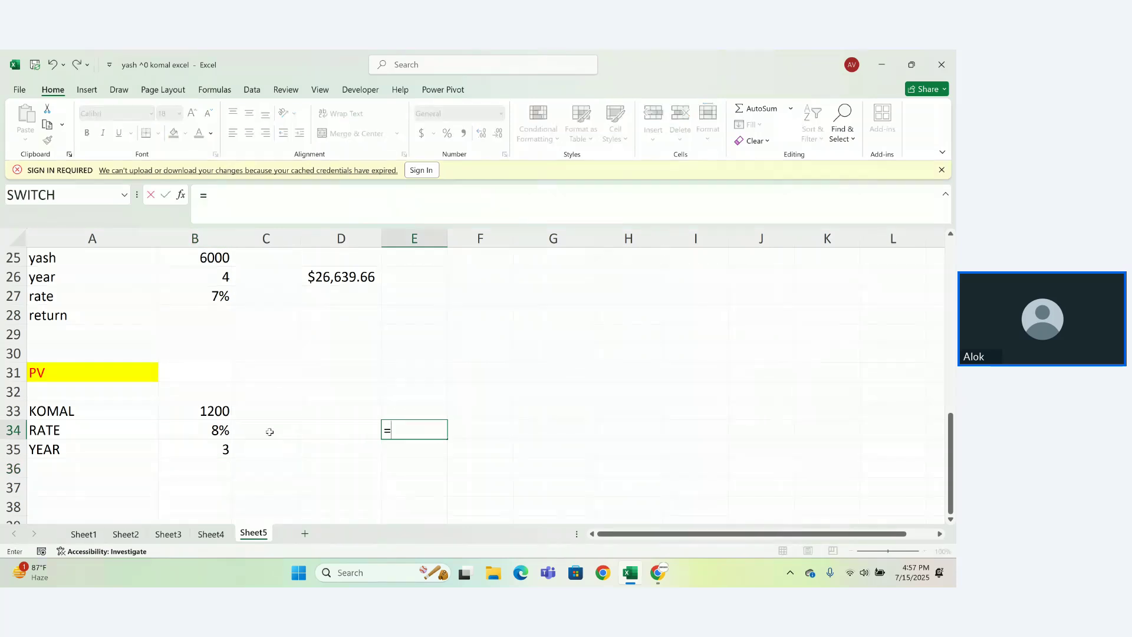
click(220, 412)
text(*)
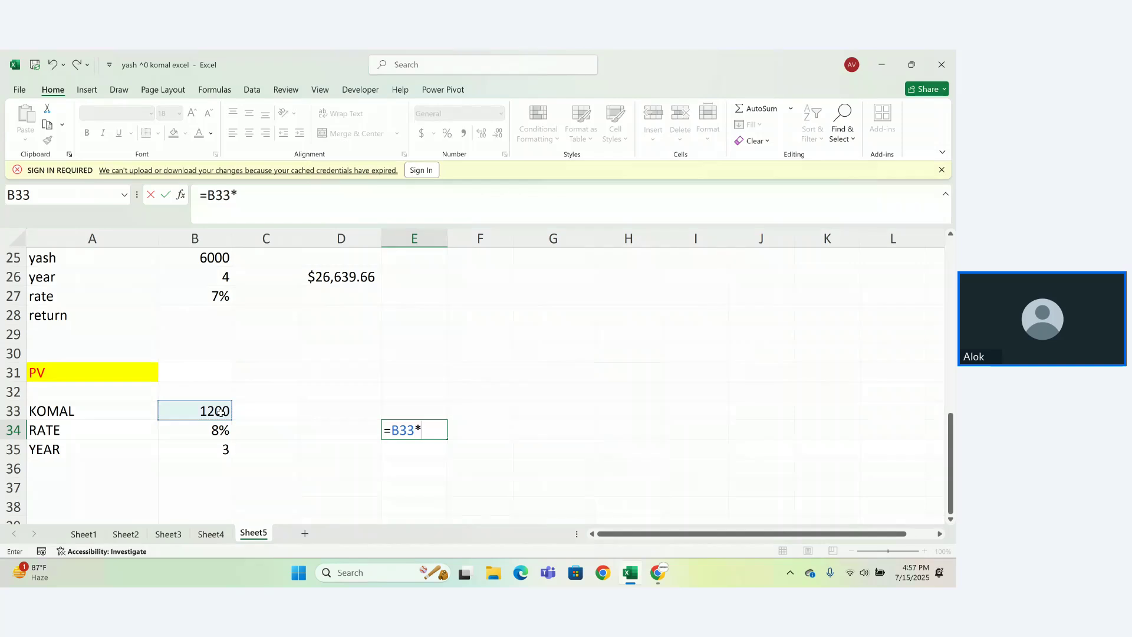
click(220, 450)
key(Return)
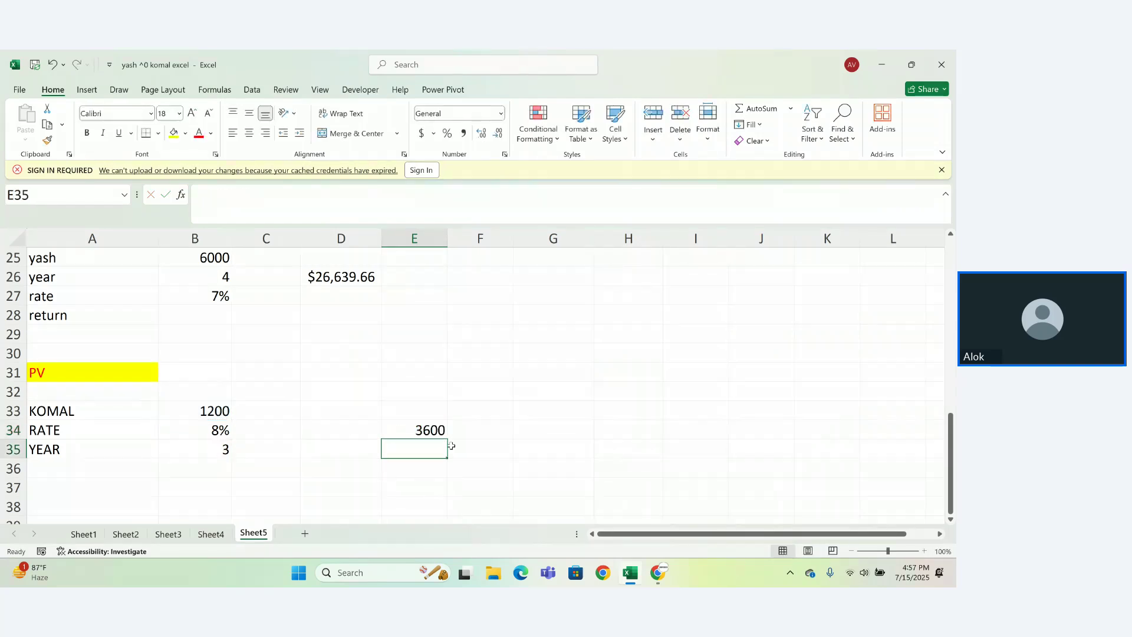
Extend the formula in E34 to =B33*B35*12 for monthly payments
click(430, 430)
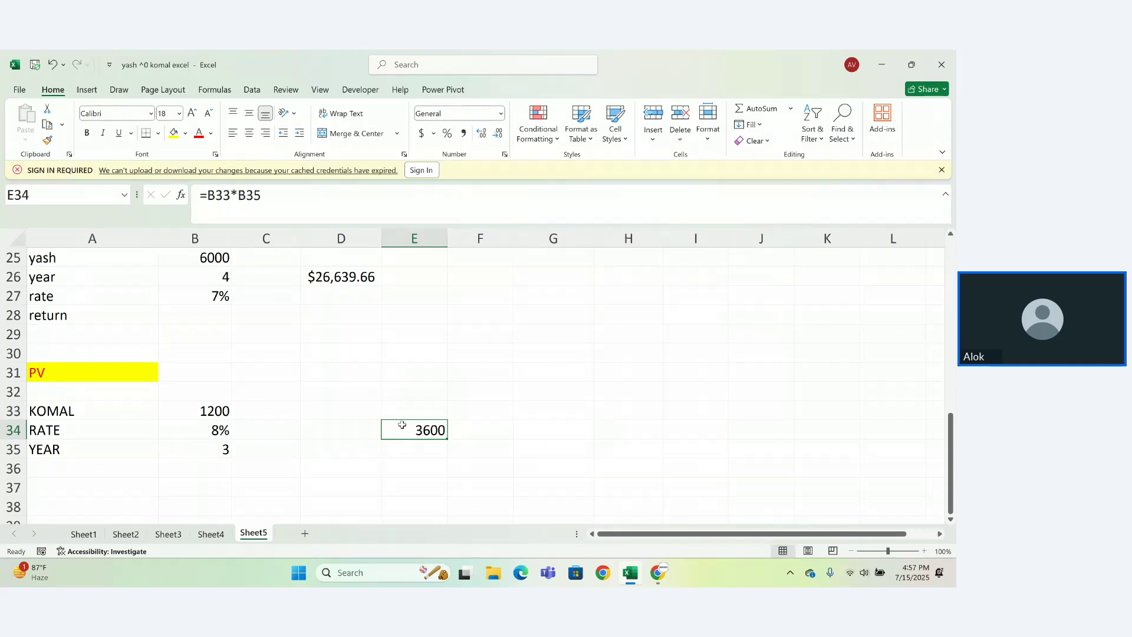
double_click(413, 428)
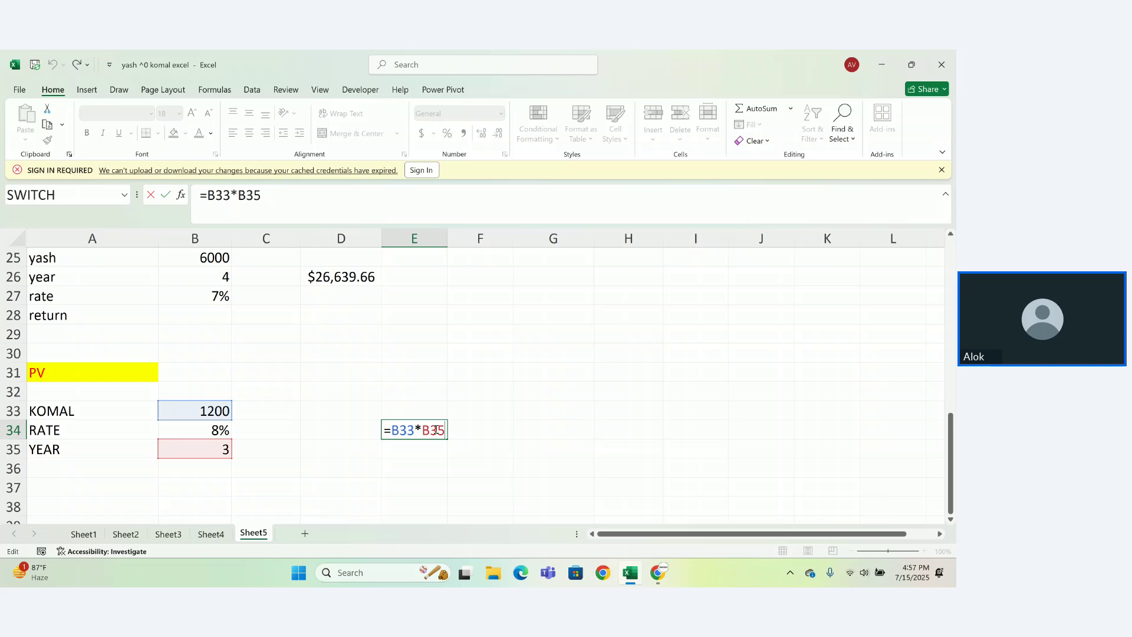
text(*12)
key(Return)
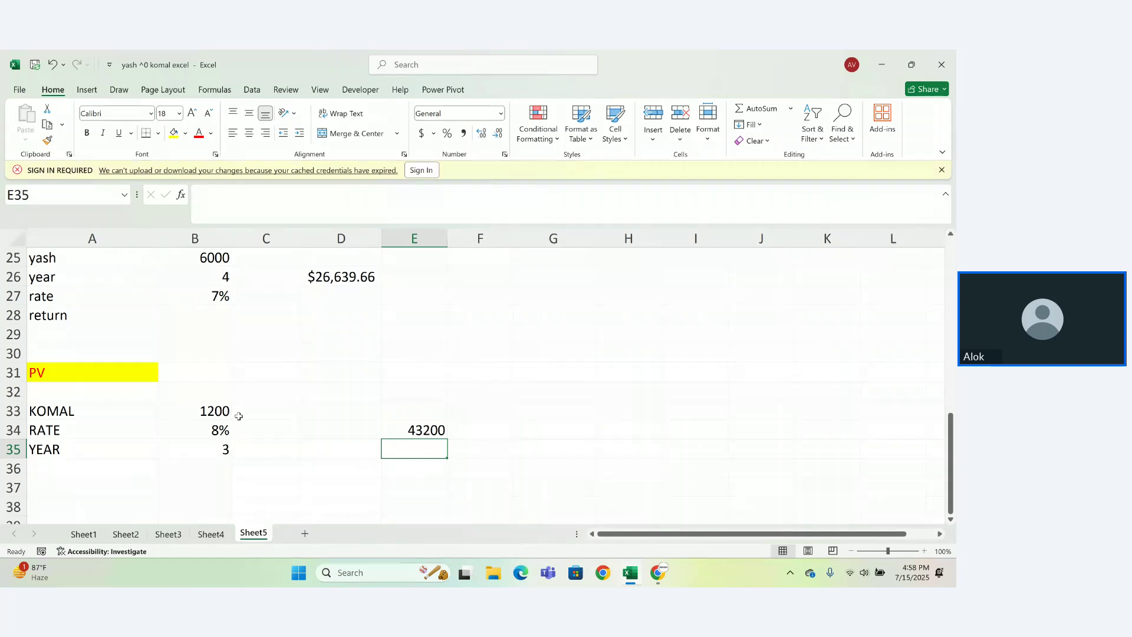
Change the payment amount in B33 to 1230
double_click(221, 411)
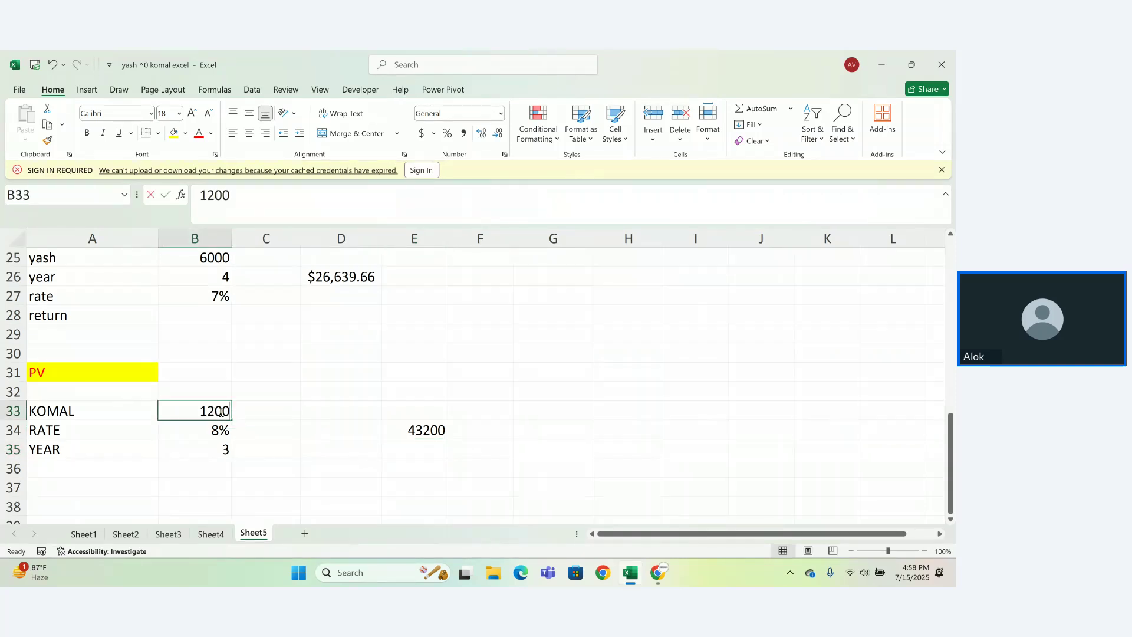
key(BackSpace)
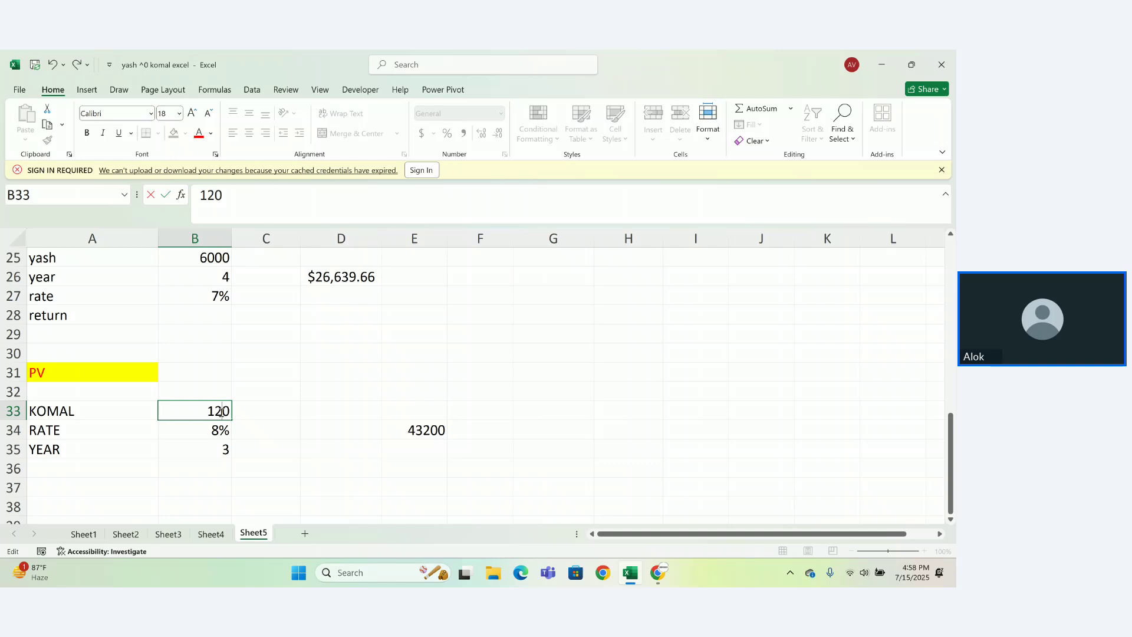
text(300)
key(BackSpace)
key(BackSpace)
key(Return)
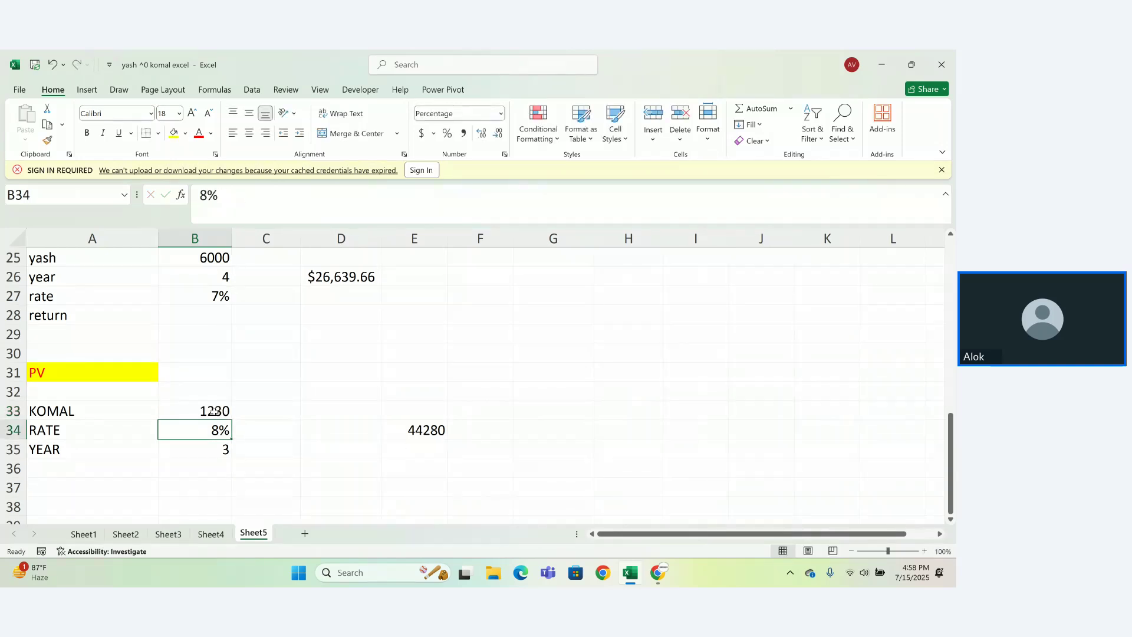
Change the payment amount in B33 to 1280
double_click(215, 411)
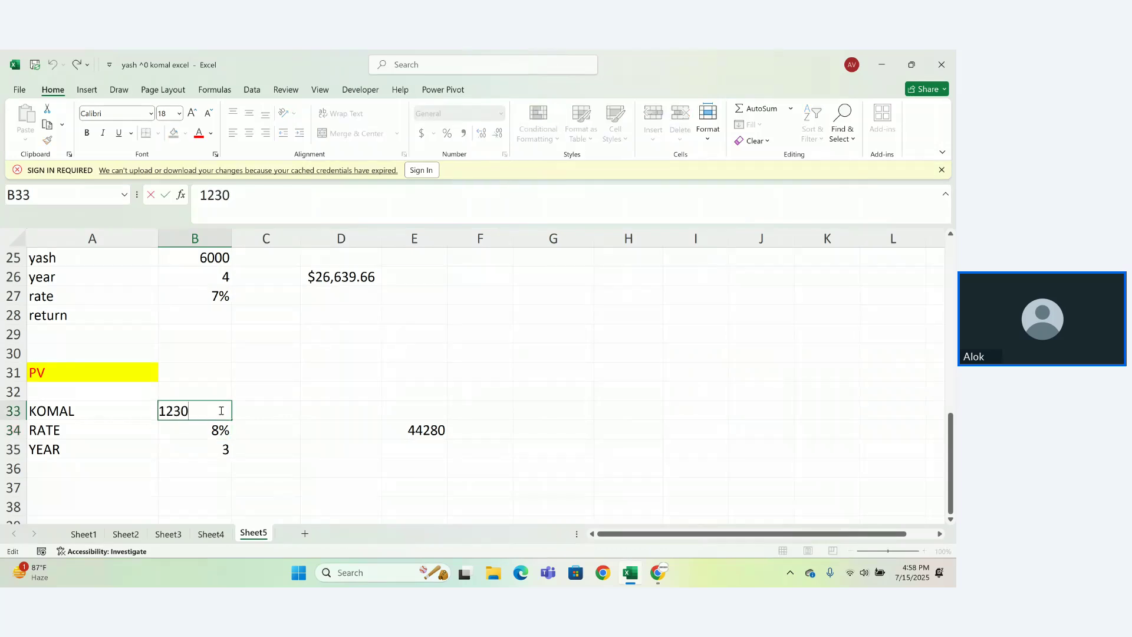
key(BackSpace)
text(8)
key(Return)
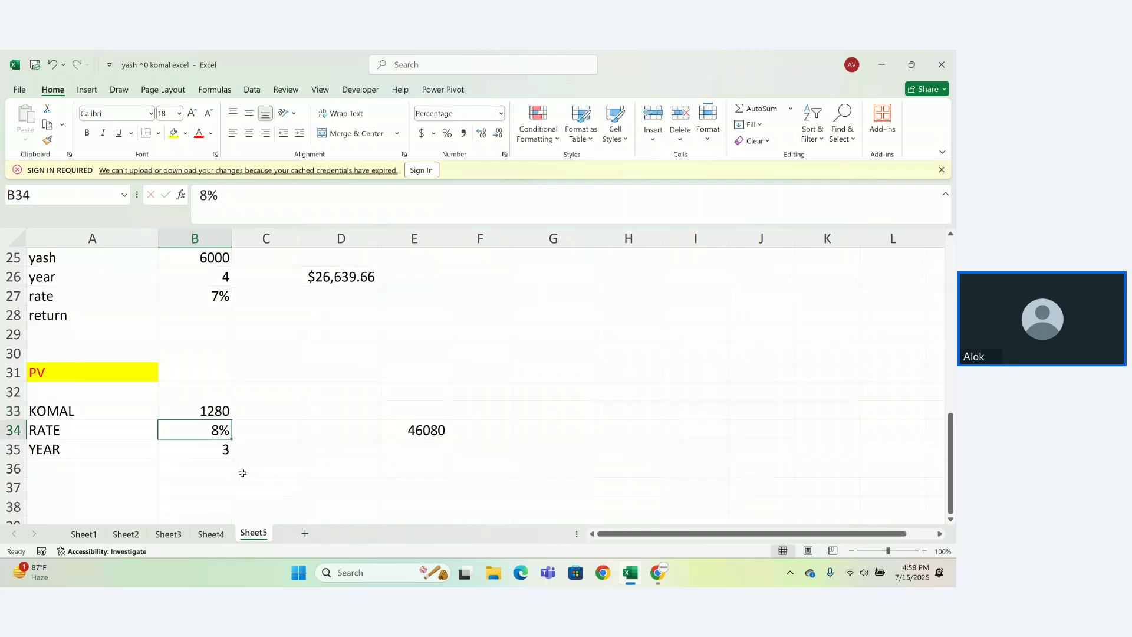
Change the payment amount in B33 to 1270 and inspect the total formula in E34
double_click(216, 411)
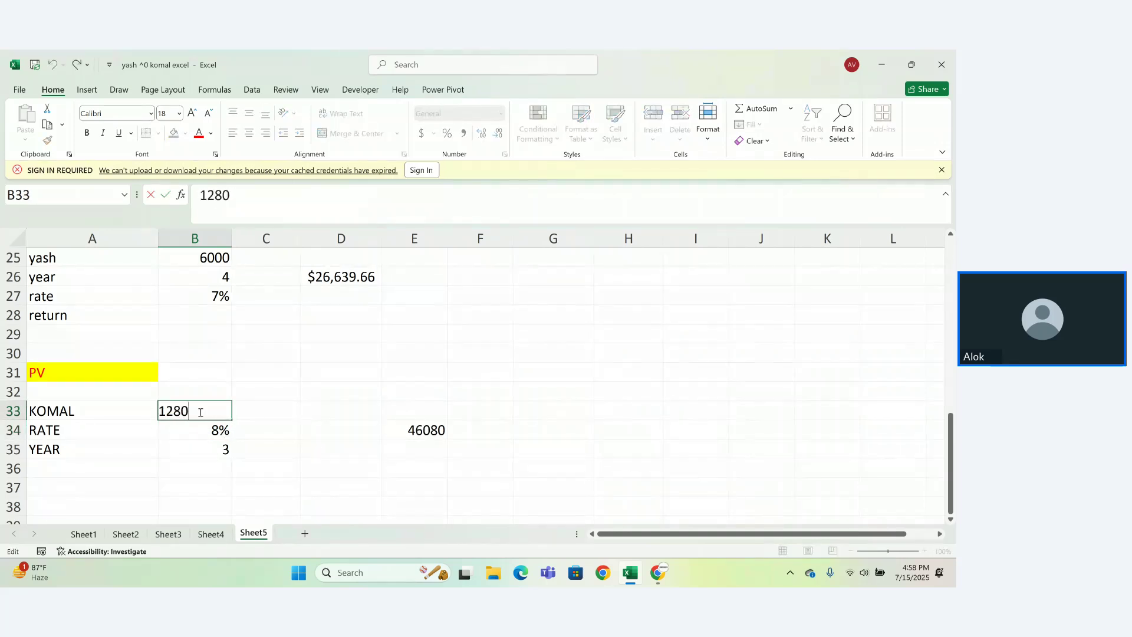
key(BackSpace)
key(BackSpace)
text(7000)
key(Return)
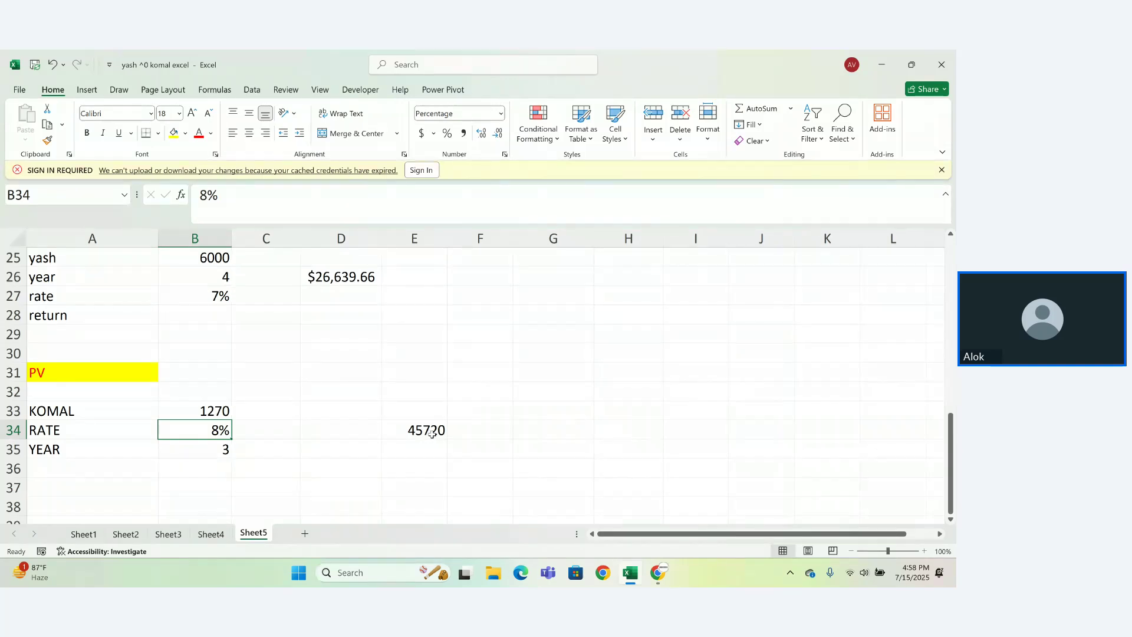
double_click(433, 433)
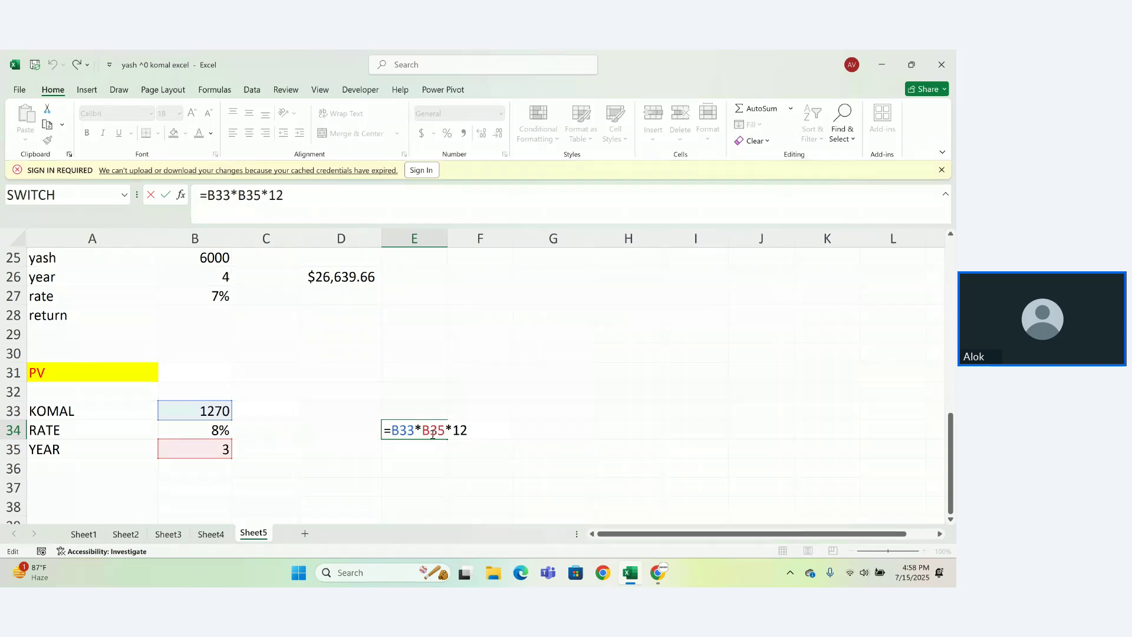
key(Return)
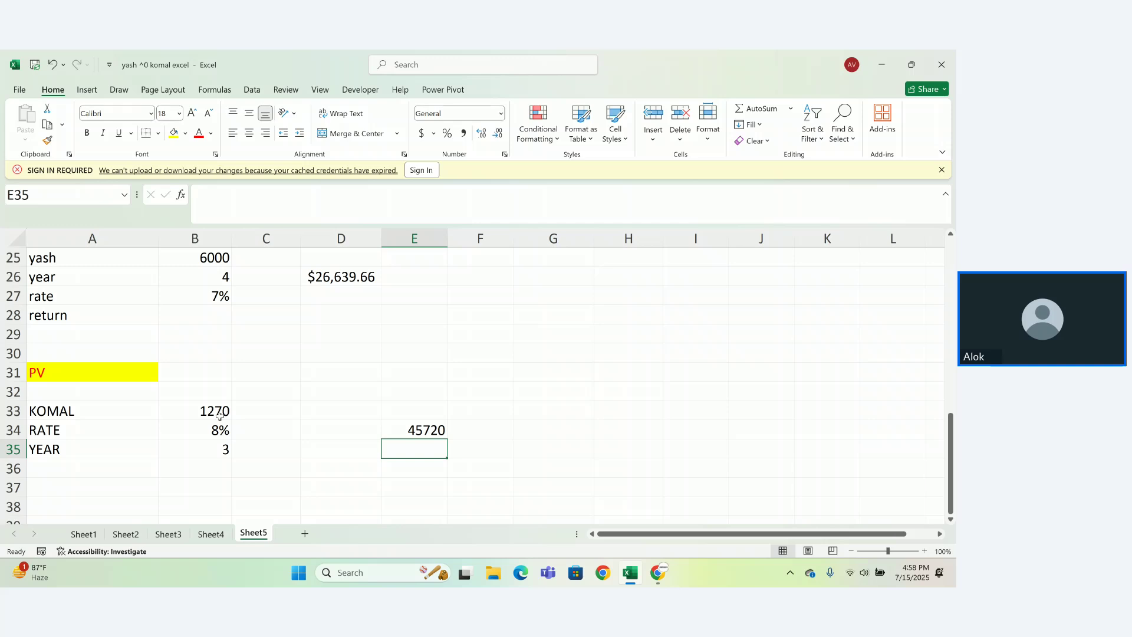
Set the payment amount in B33 to 1260
double_click(219, 417)
key(BackSpace)
text(6)
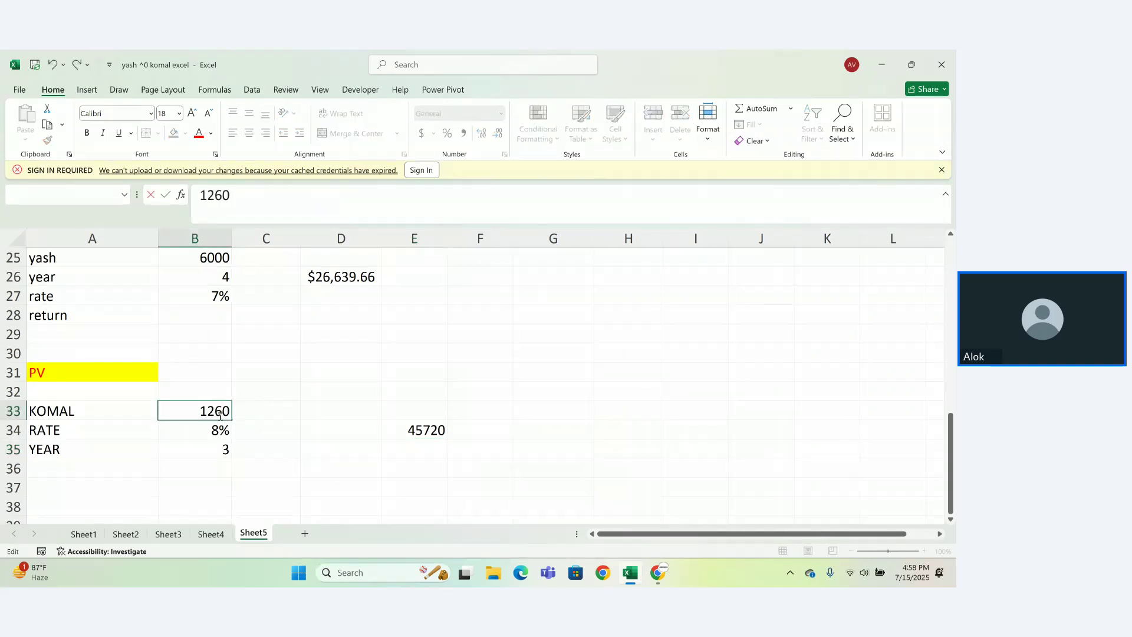
text(00)
key(Return)
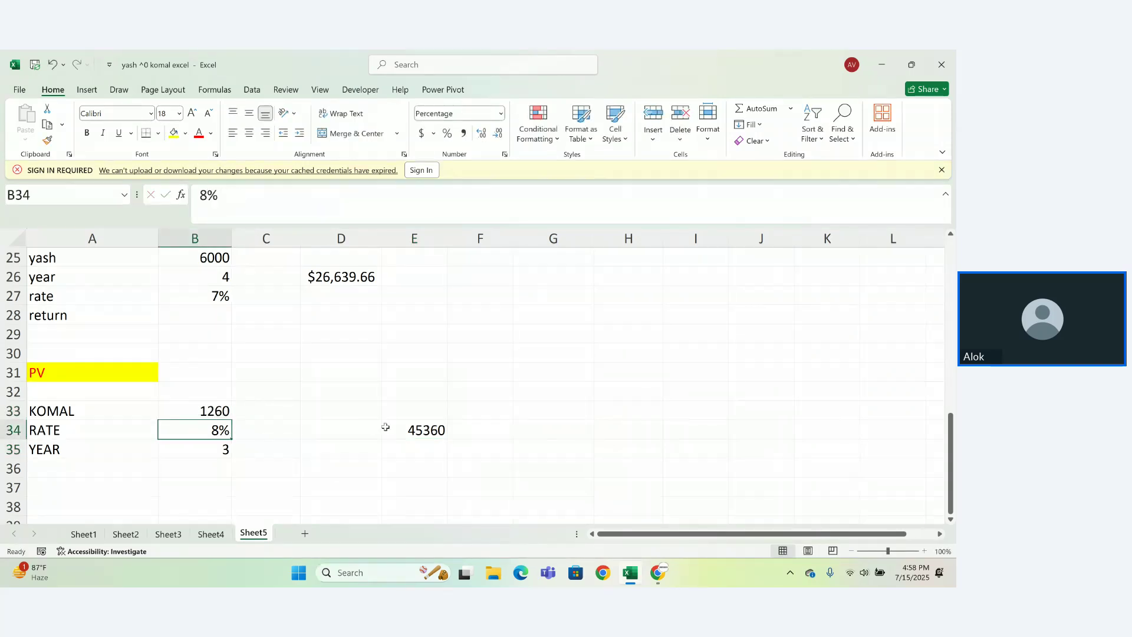
Replace the payment amount in B33 with 1296
double_click(230, 411)
key(BackSpace)
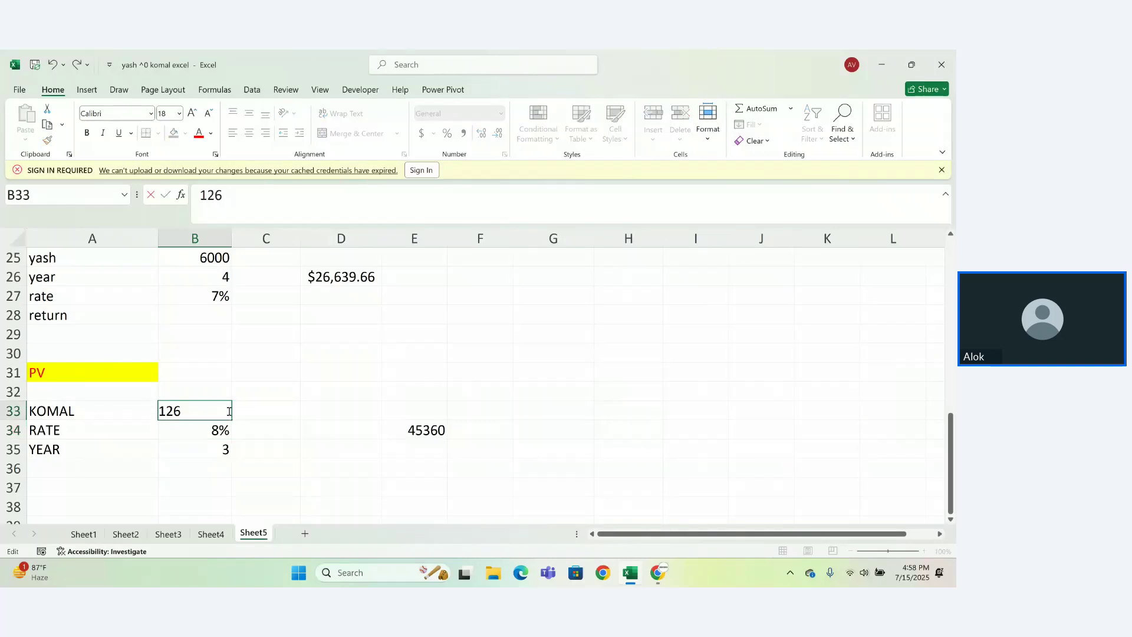
key(BackSpace)
text(9600)
key(Return)
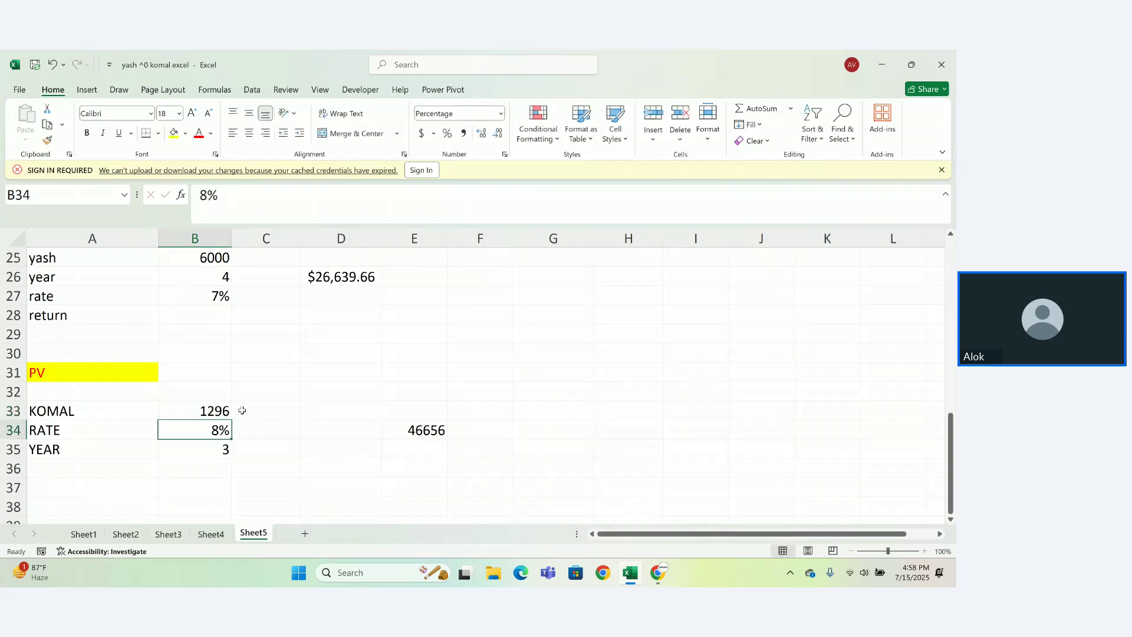
Change the payment amount in B33 to 1310
double_click(229, 409)
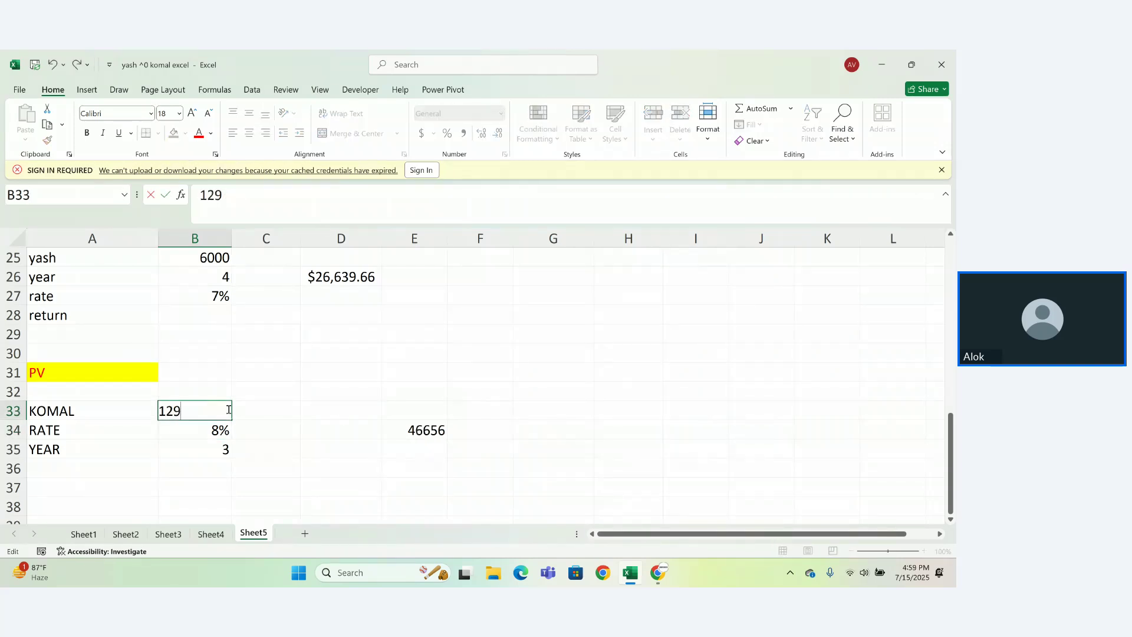
key(BackSpace)
key(BackSpace)
key(BackSpace)
text(31000)
key(BackSpace)
key(BackSpace)
key(Return)
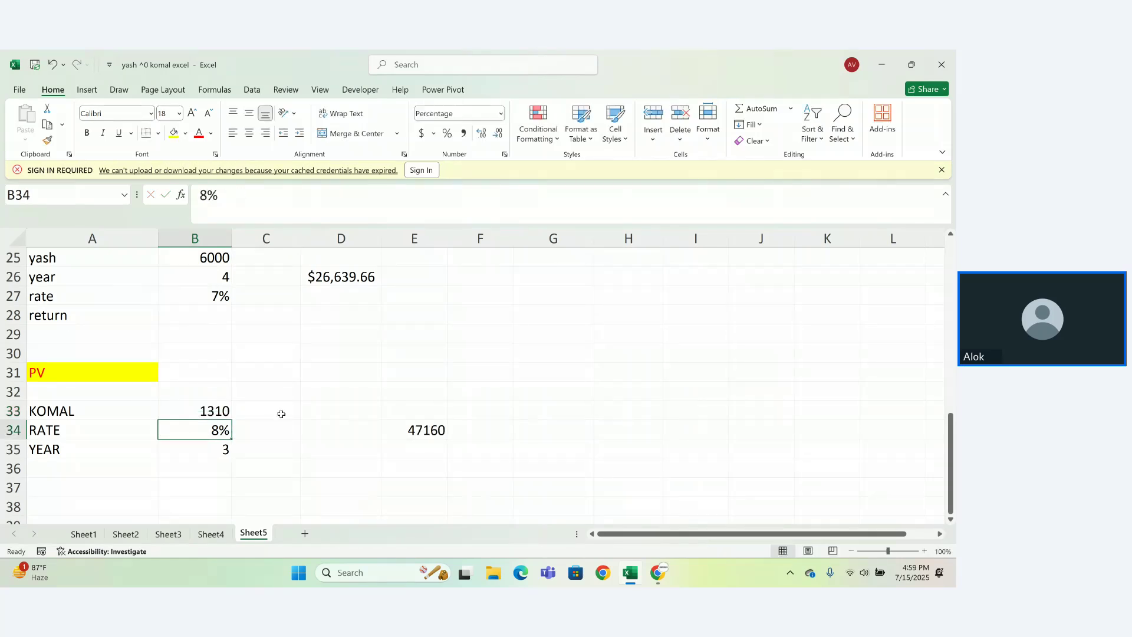
Raise the payment amount in B33 to 1415
click(223, 412)
double_click(222, 411)
key(BackSpace)
key(BackSpace)
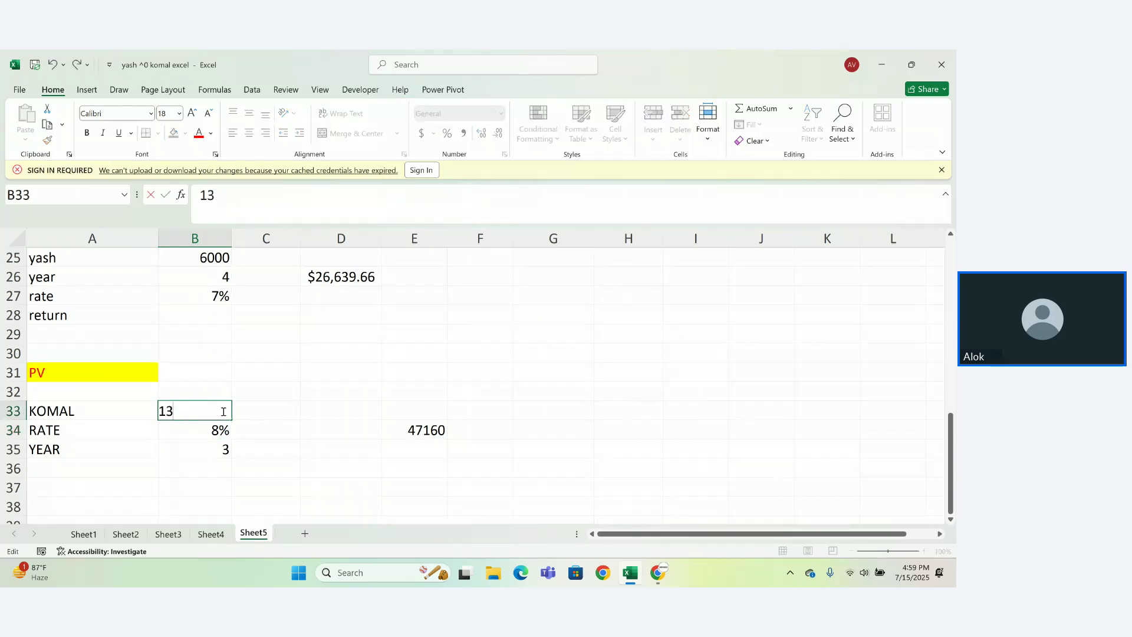
key(BackSpace)
text(41500)
key(Return)
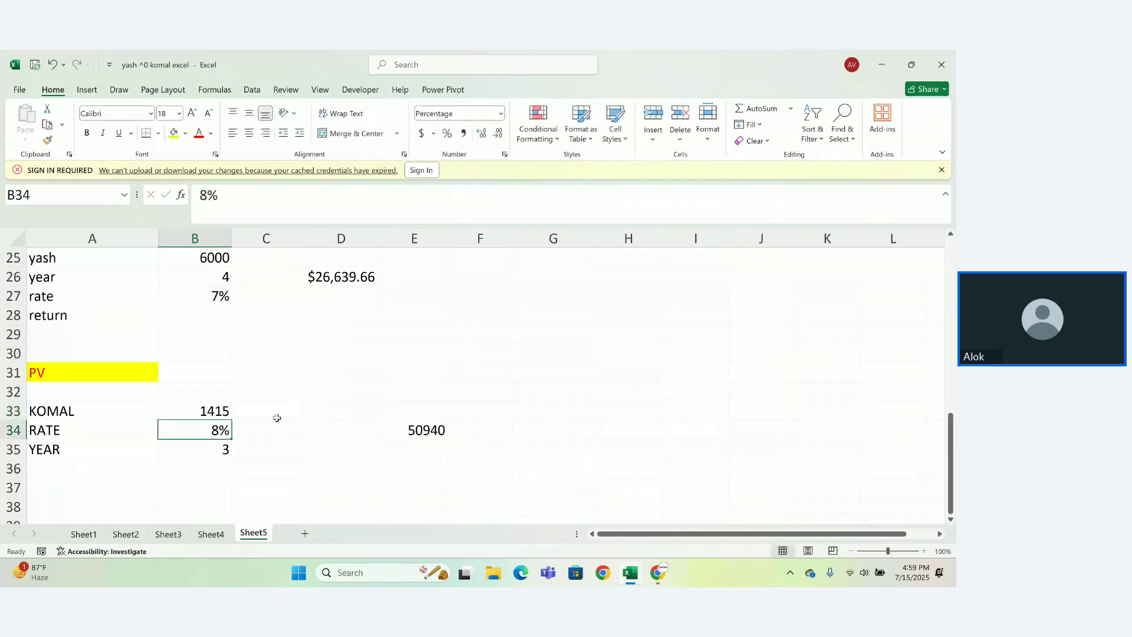
Lower the payment amount in B33 to 1412
click(223, 417)
double_click(229, 412)
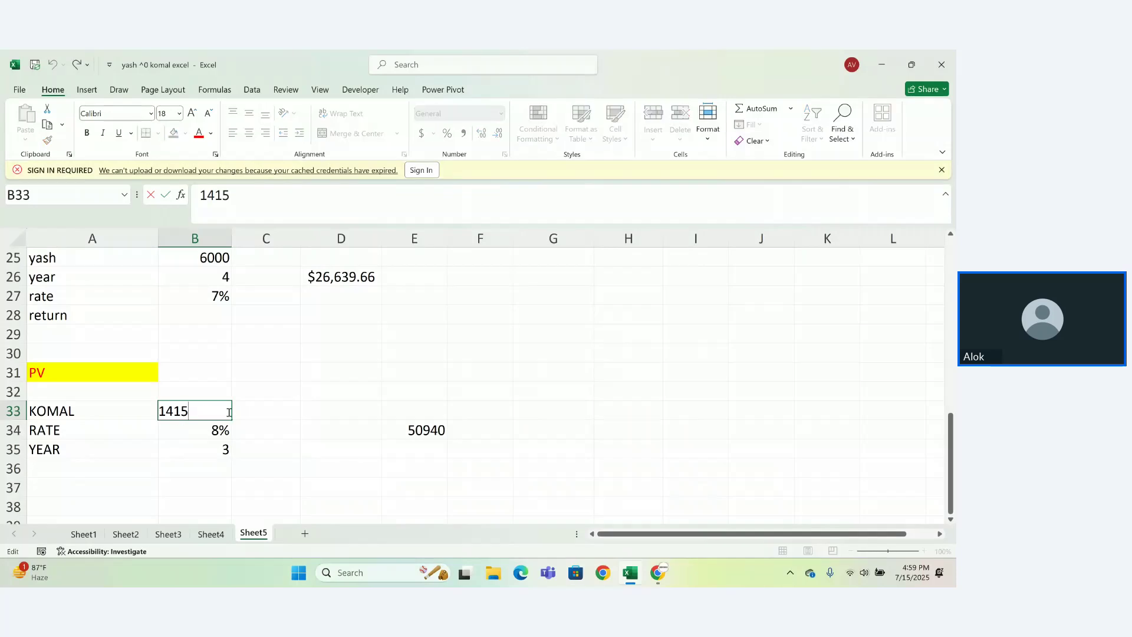
key(BackSpace)
text(200)
key(BackSpace)
key(BackSpace)
key(Return)
Set the payment amount in B33 back to 1415
click(220, 410)
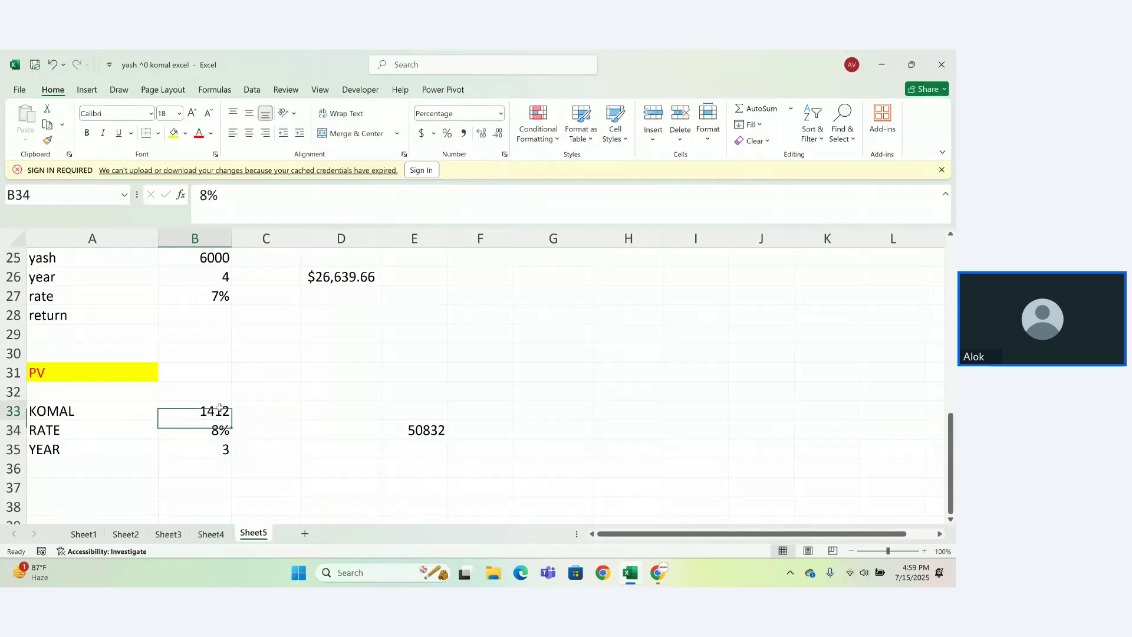
double_click(220, 409)
key(BackSpace)
text(5)
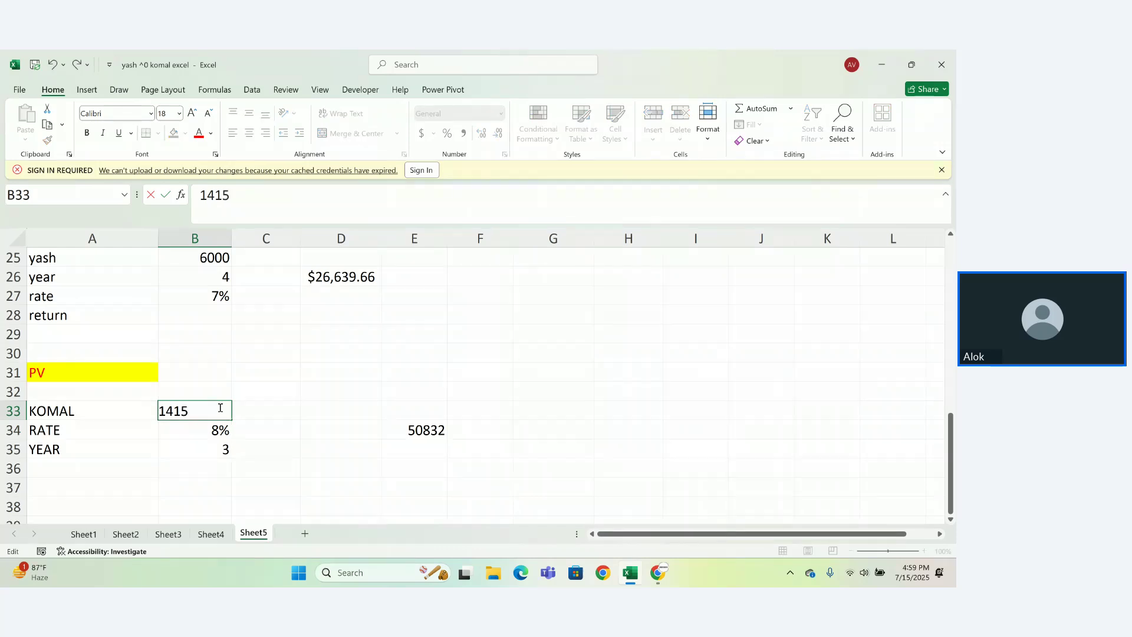
text(0940)
key(BackSpace)
key(BackSpace)
key(Return)
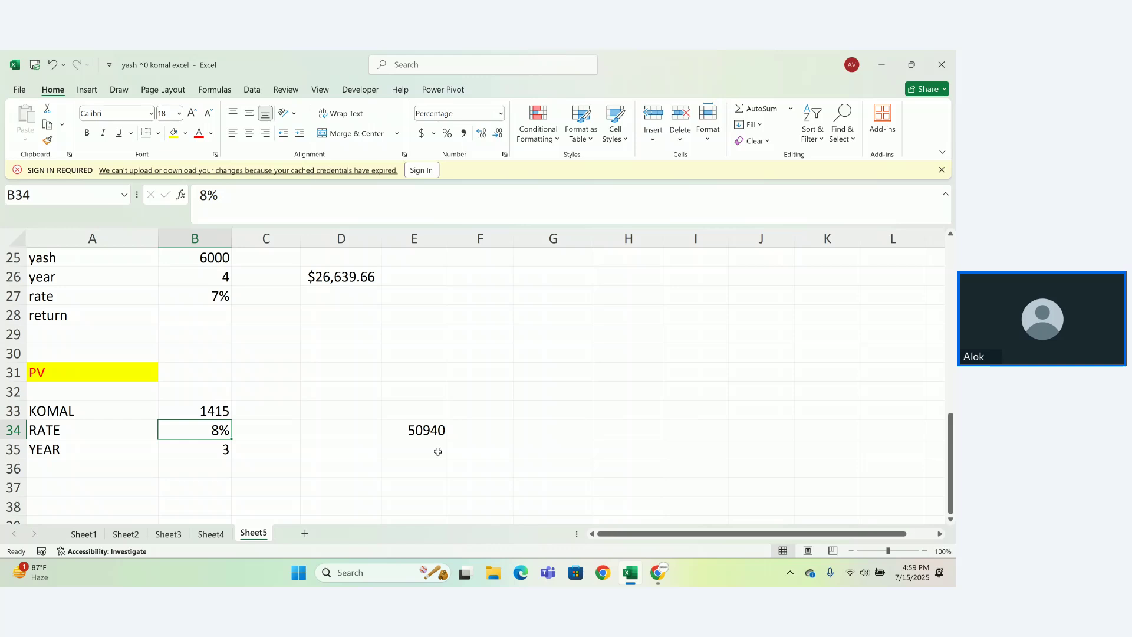
Delete the total payment formula from column E beside the PV inputs
drag(435, 405, 435, 463)
key(Delete)
click(358, 473)
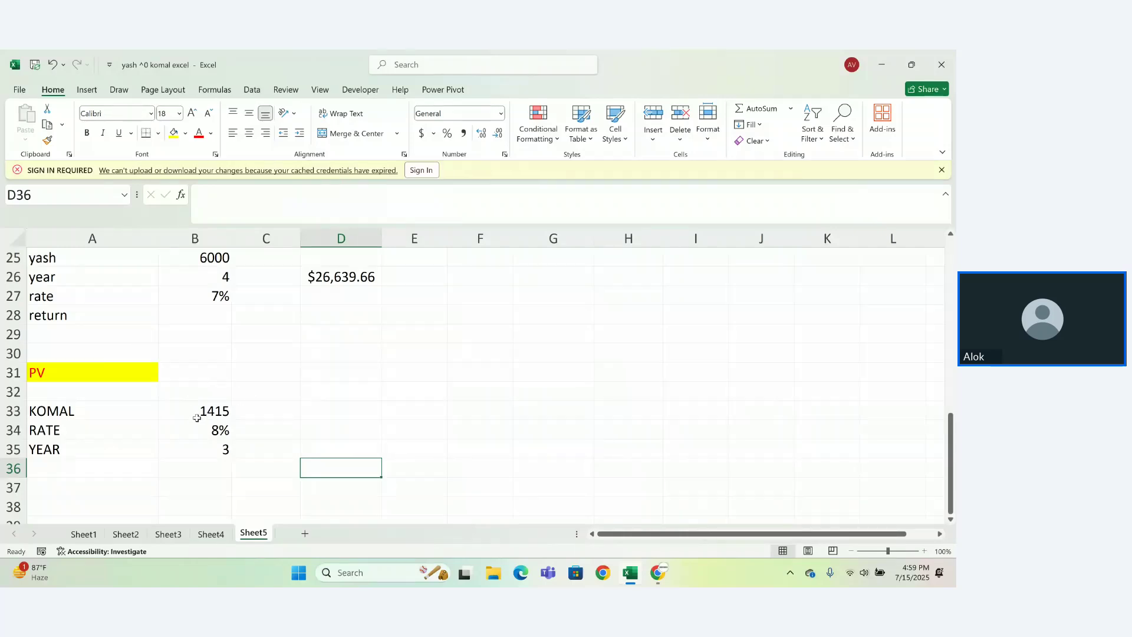
Replace the payment amount in B33 with 1400
double_click(230, 412)
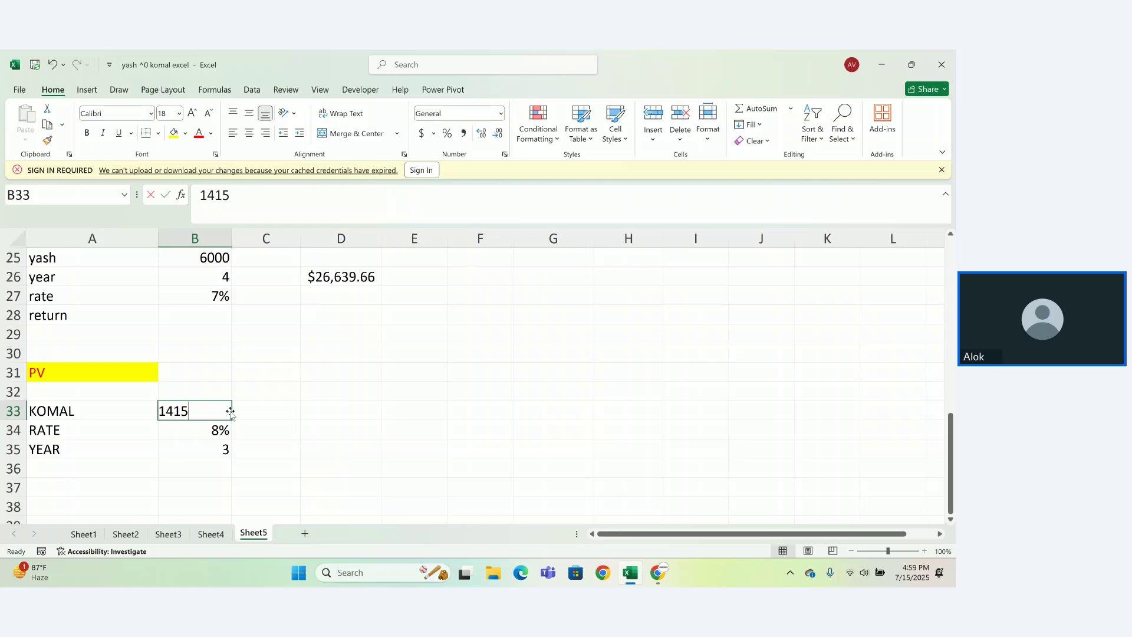
key(BackSpace)
key(BackSpace)
key(BackSpace)
key(BackSpace)
text(14000)
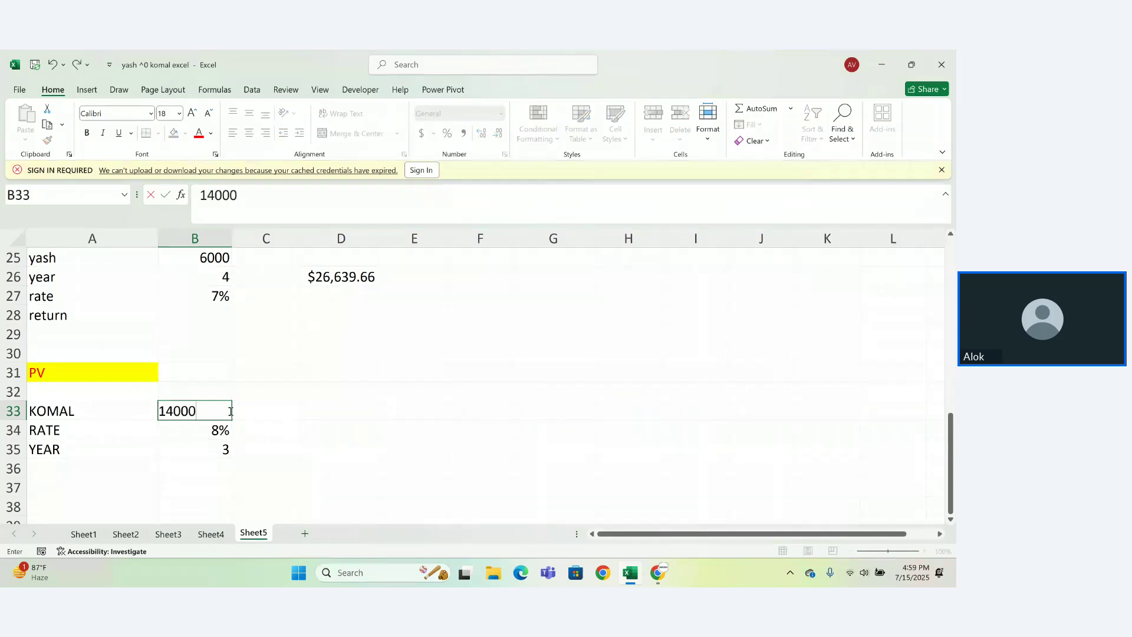
key(BackSpace)
key(Return)
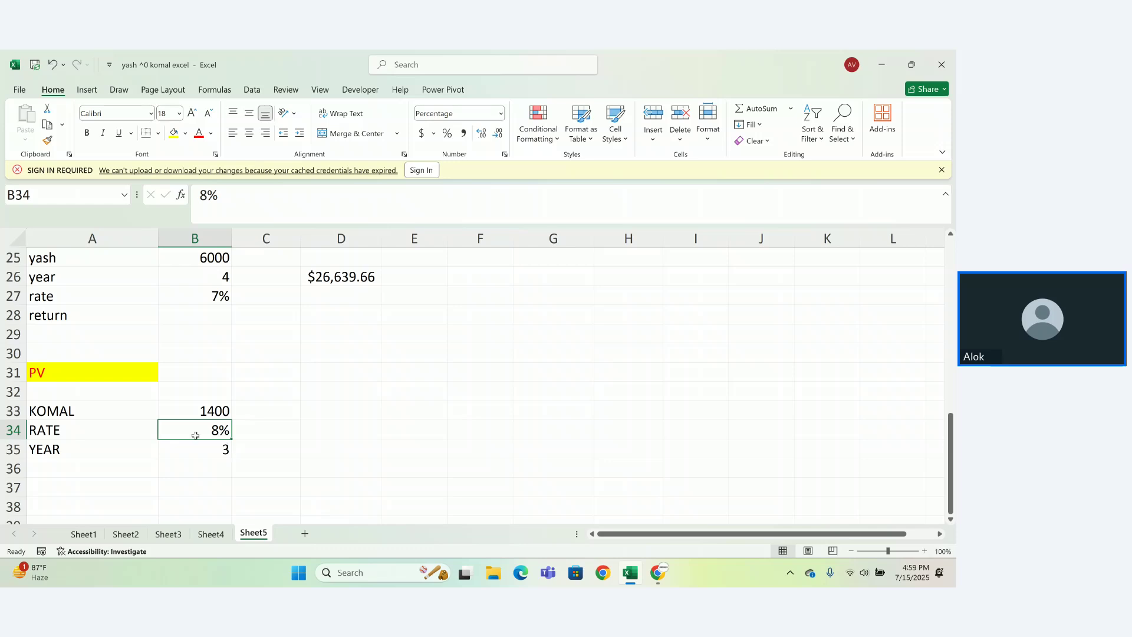
Multiply the payment by the number of years in E32 with the formula =B33*B35
click(419, 392)
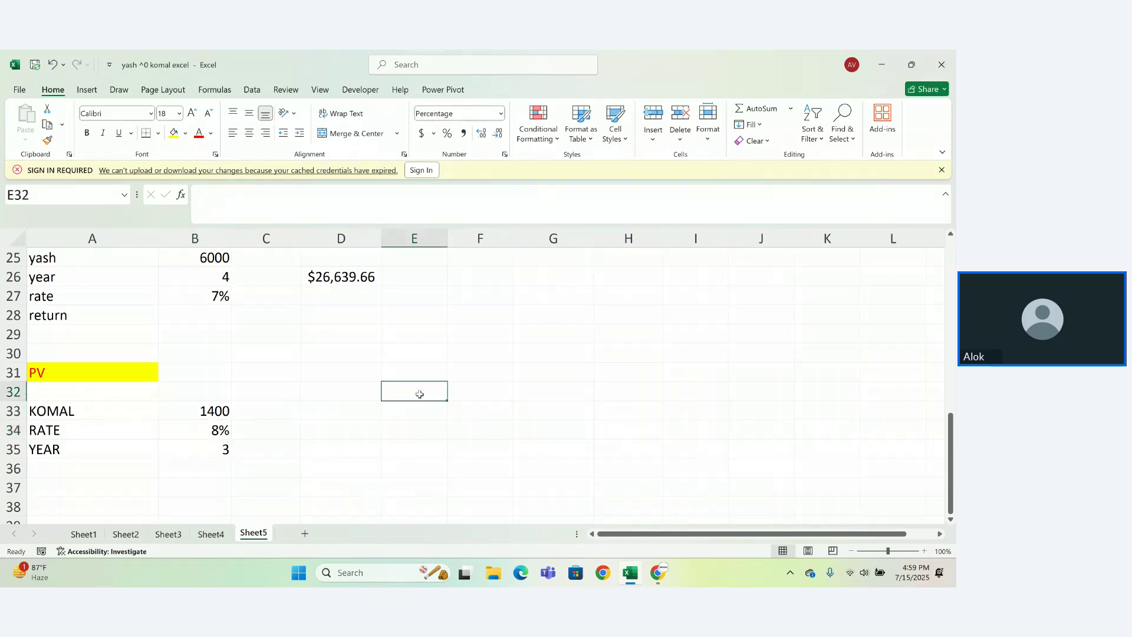
text(=)
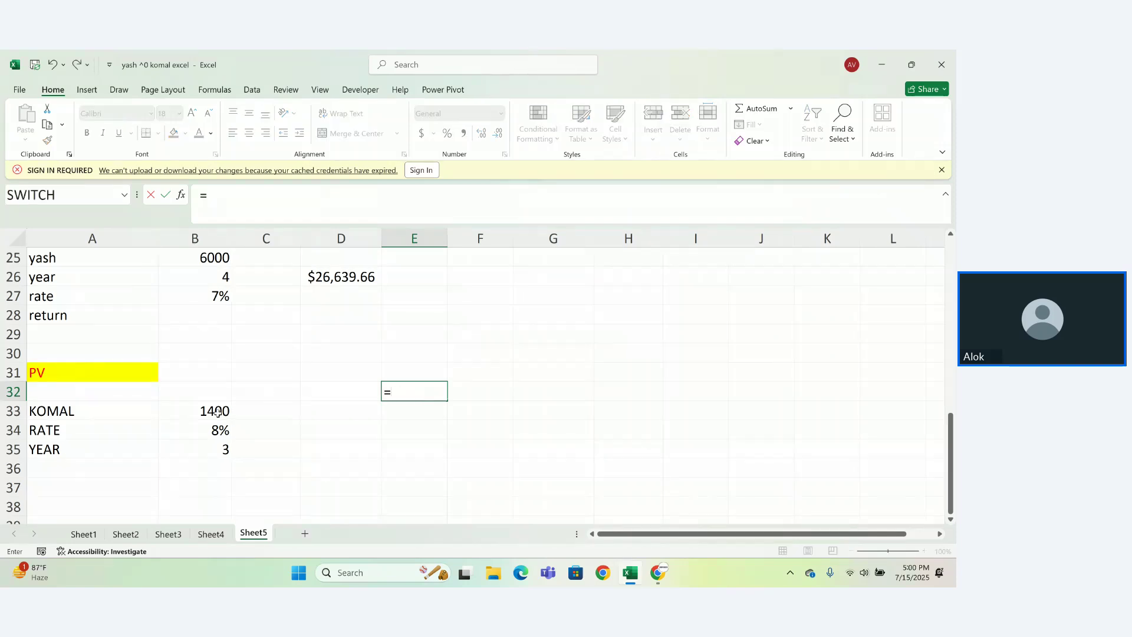
click(217, 412)
text(*)
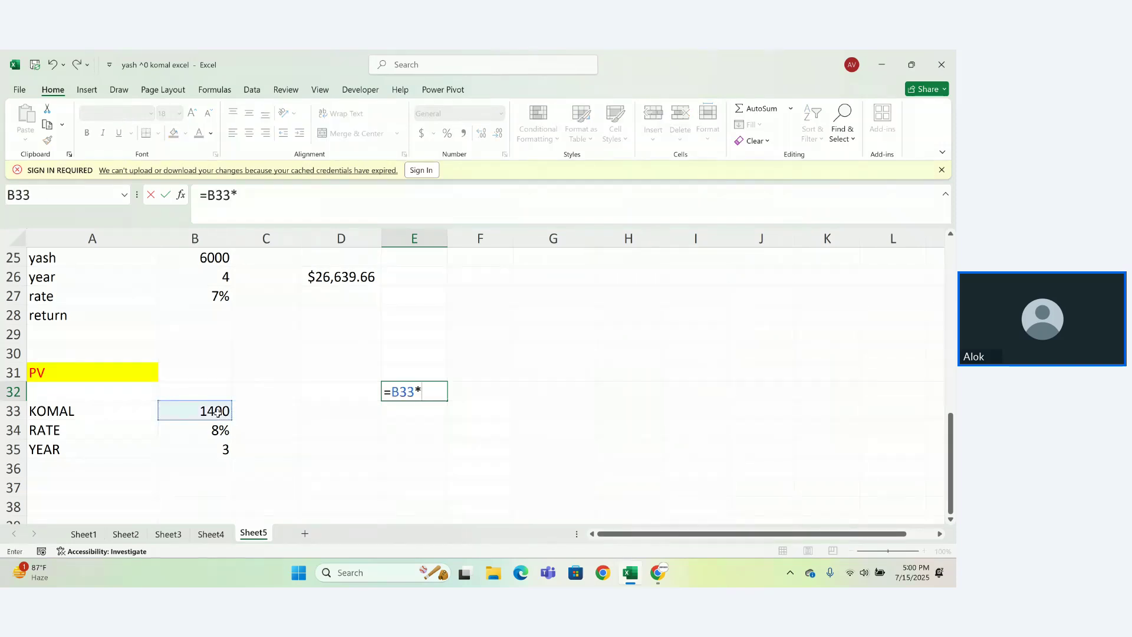
click(218, 450)
key(Return)
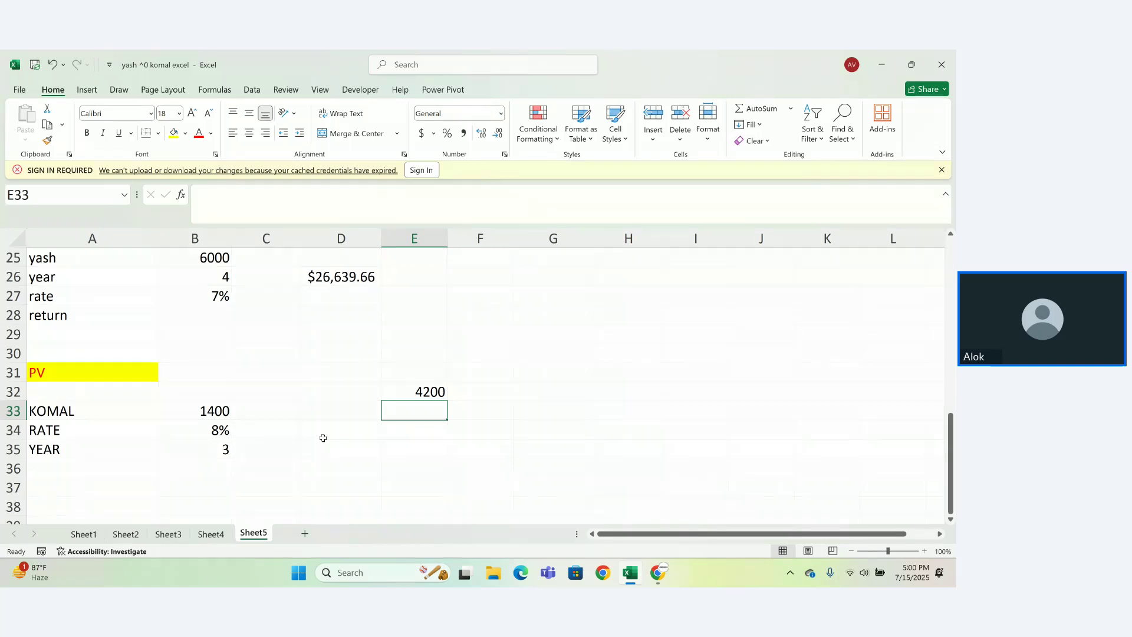
Extend the formula in E32 to =B33*B35*12 for monthly payments, and highlight its B35*12 part for review
click(430, 392)
double_click(431, 394)
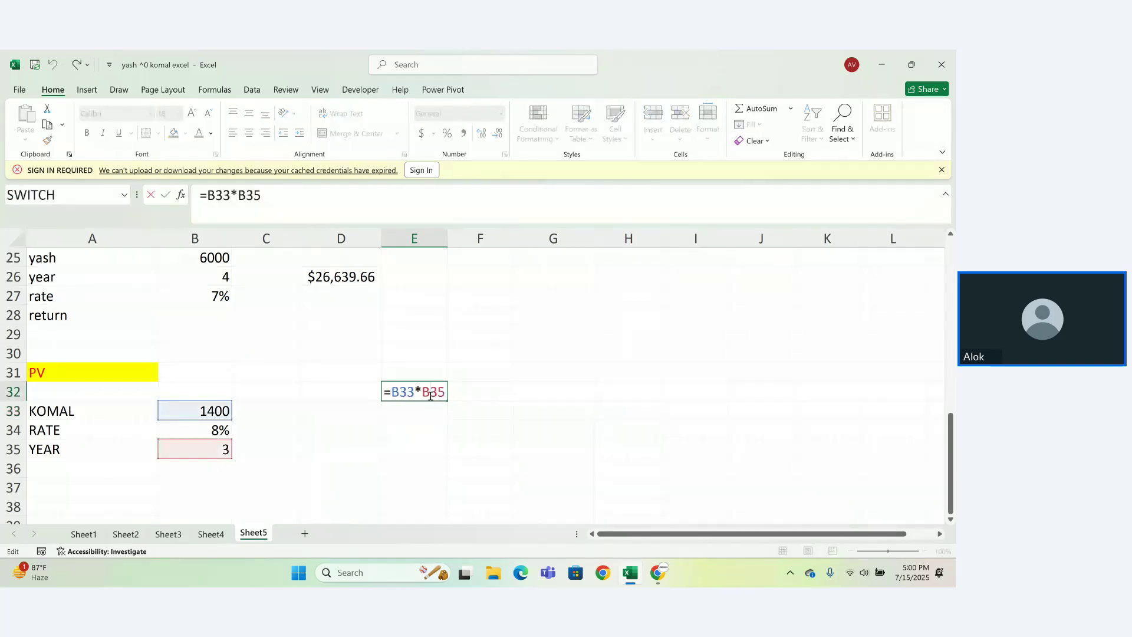
text(*12)
key(Return)
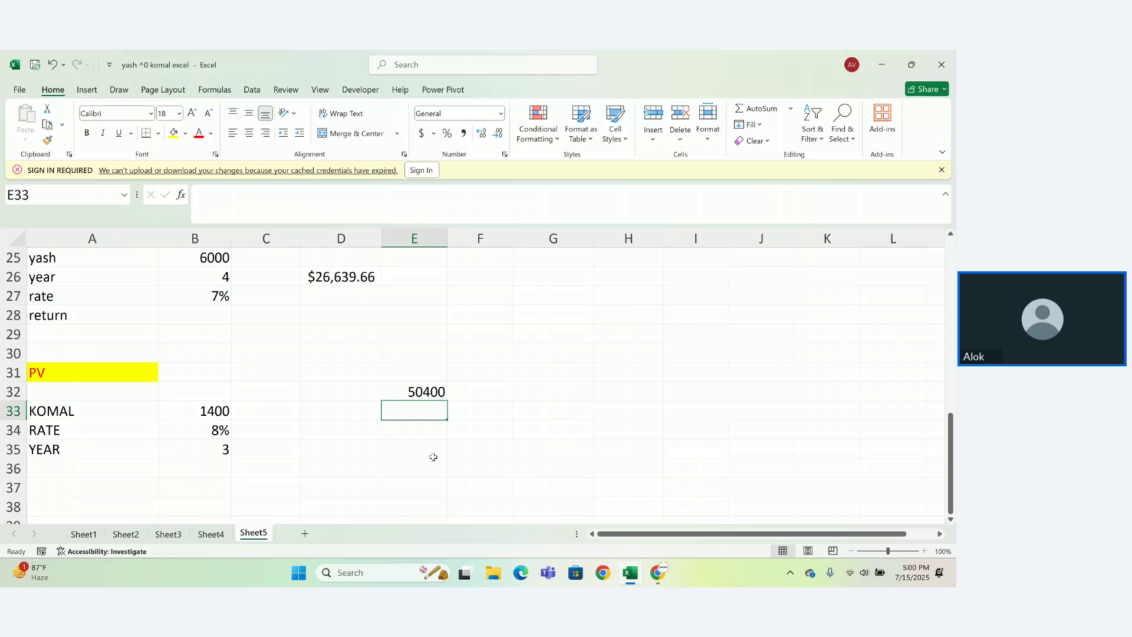
key(Up)
key(F2)
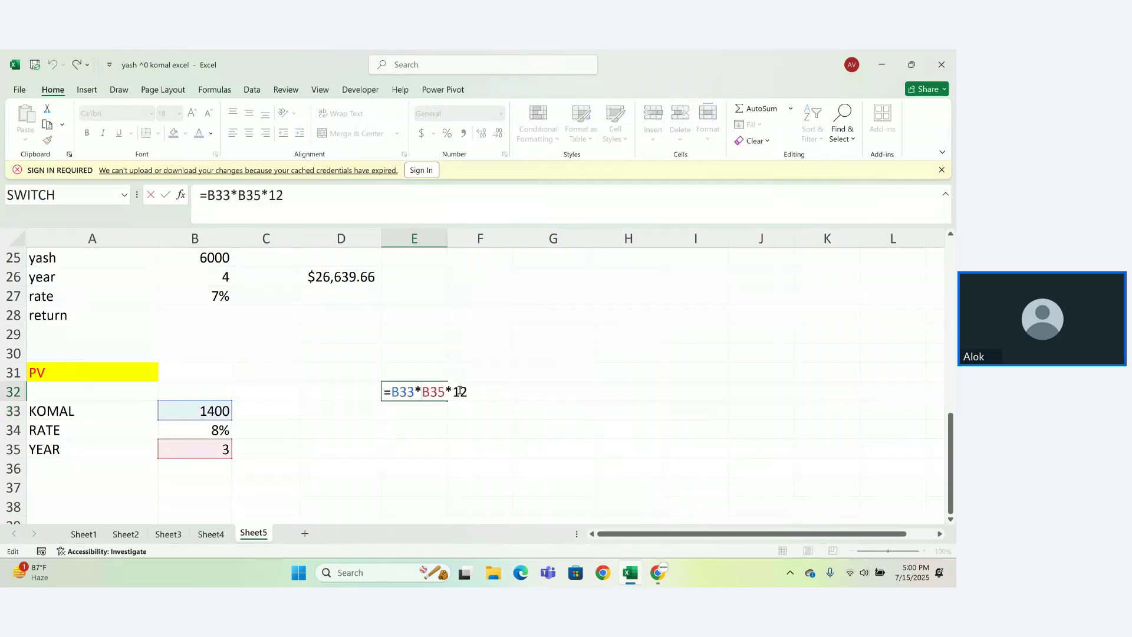
drag(478, 393, 439, 390)
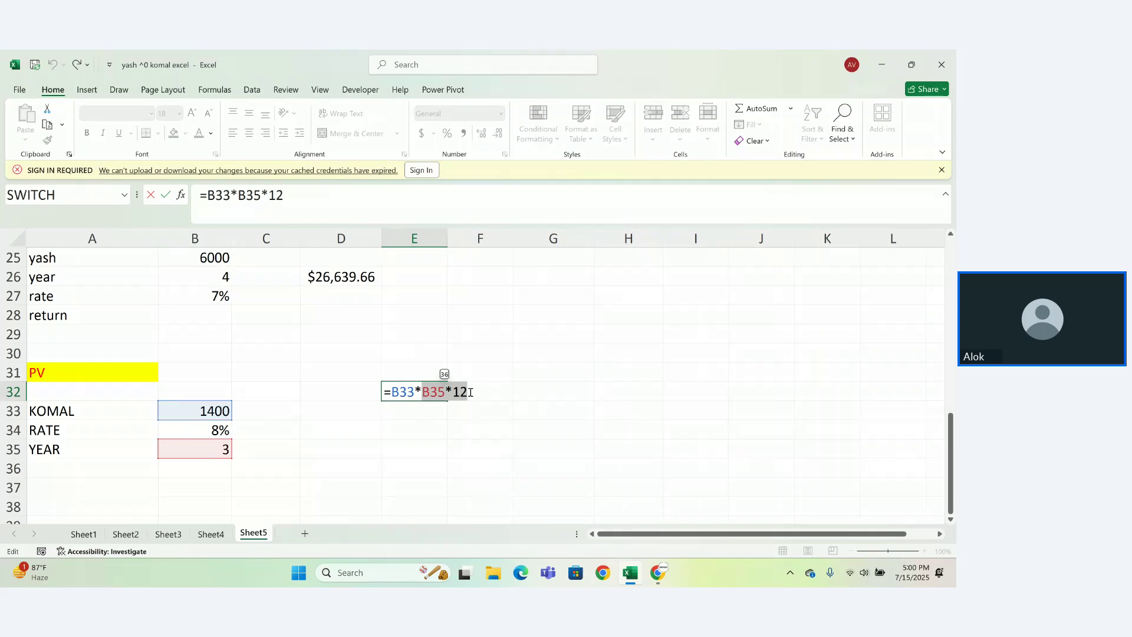
key(Return)
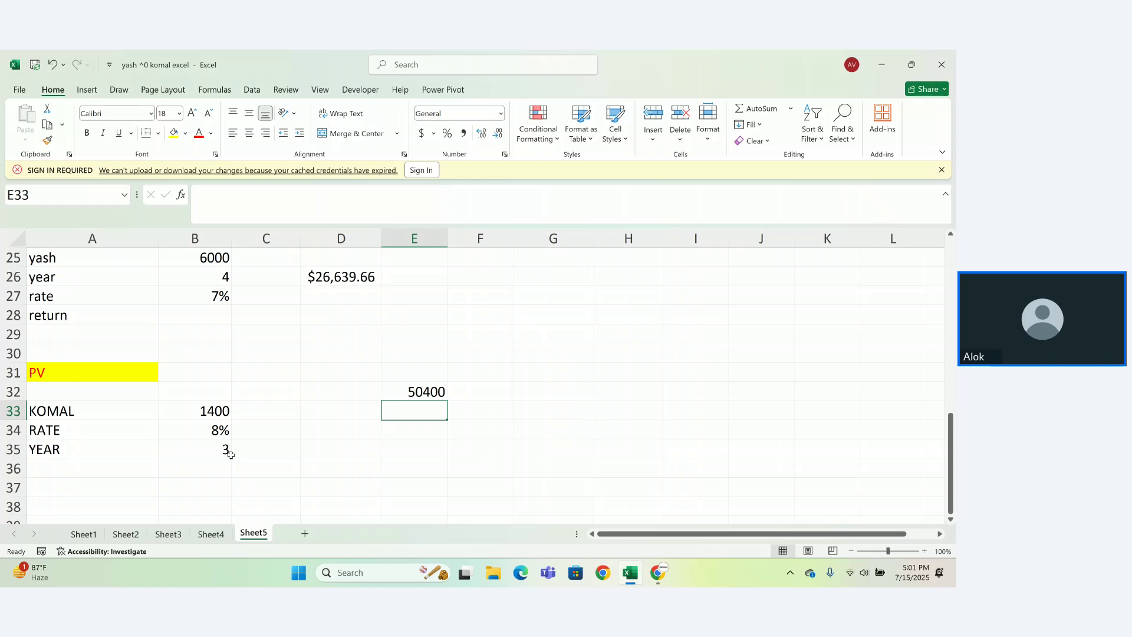
Enter the amount 46368 in E33, directly below the total payment
text(46)
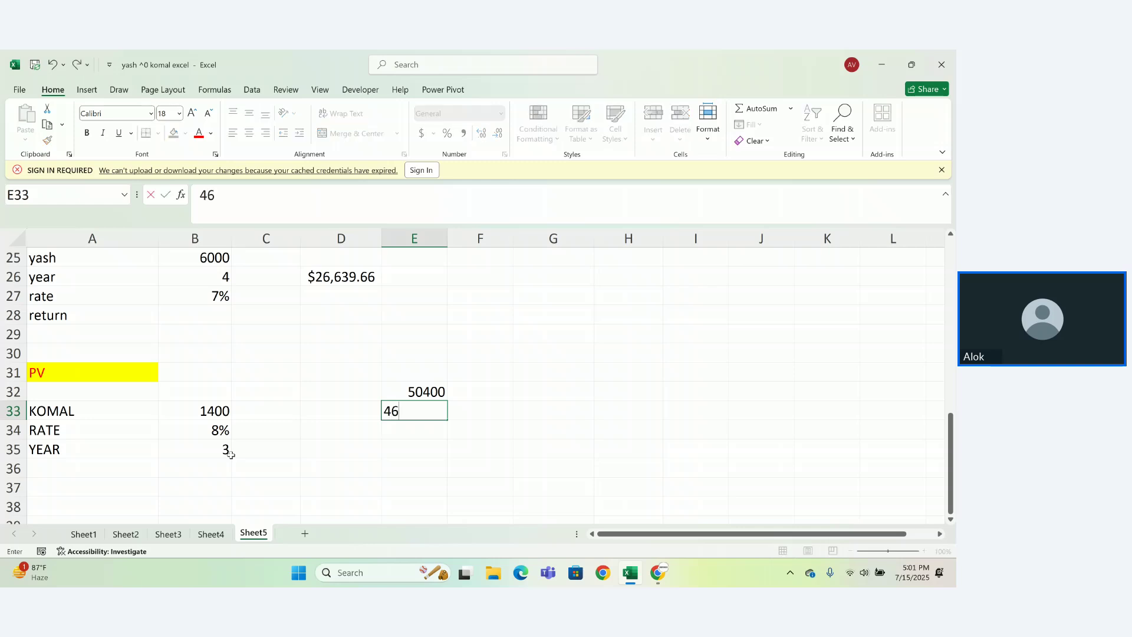
text(36800)
key(BackSpace)
key(BackSpace)
key(Return)
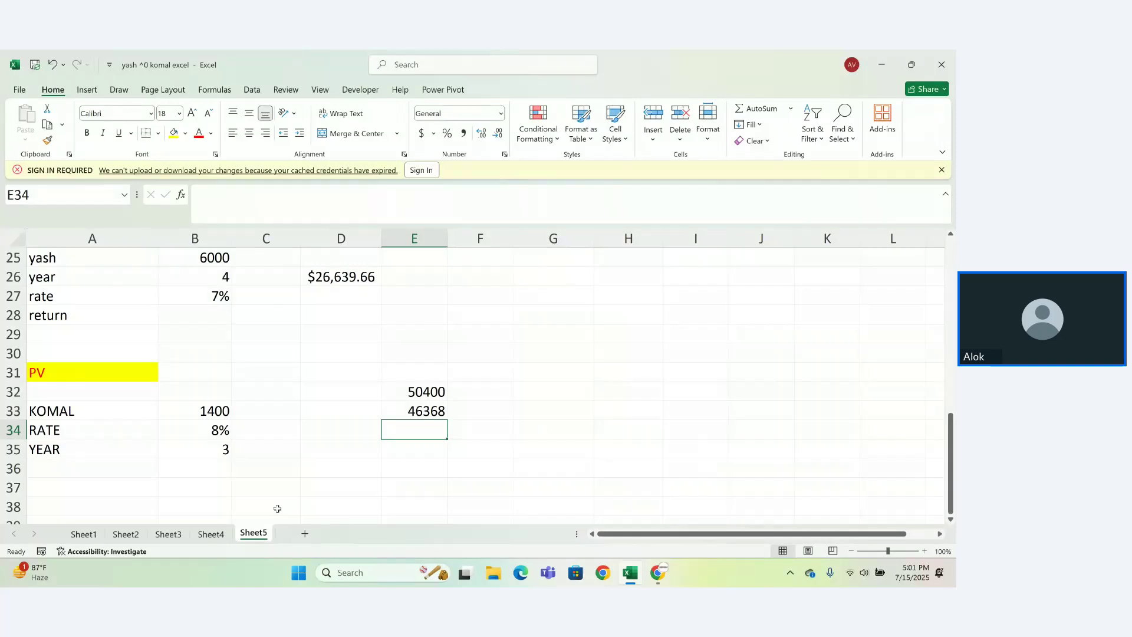
Calculate the present value in D33 with the monthly-payment formula =PV(B34/12,B35*12,-B33,0,0)
click(306, 413)
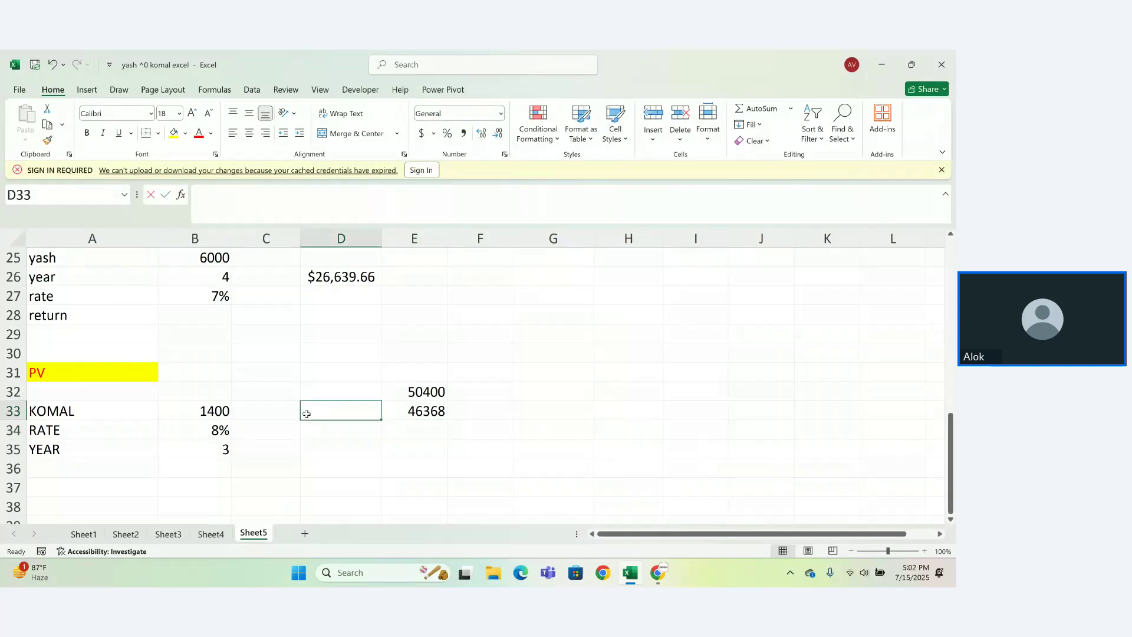
text(=)
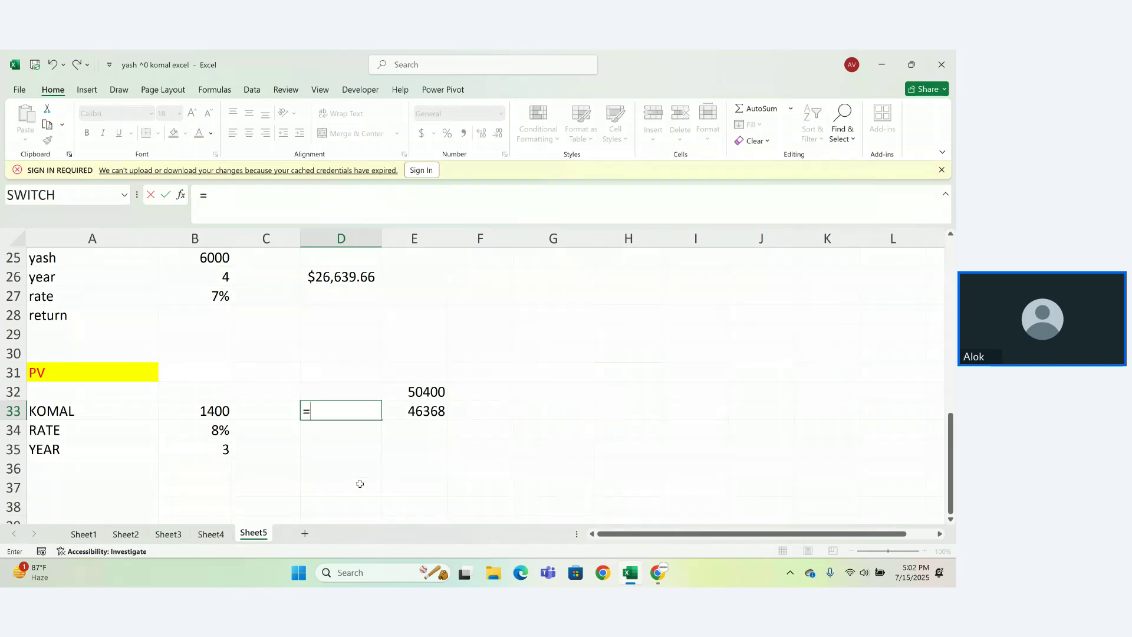
text(PV()
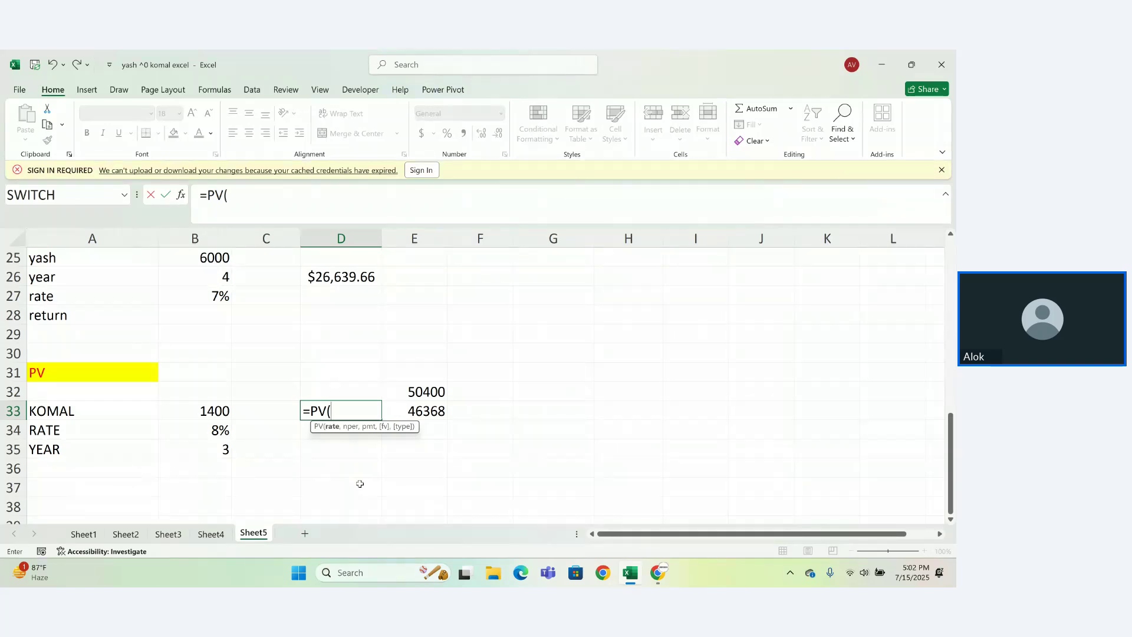
click(207, 433)
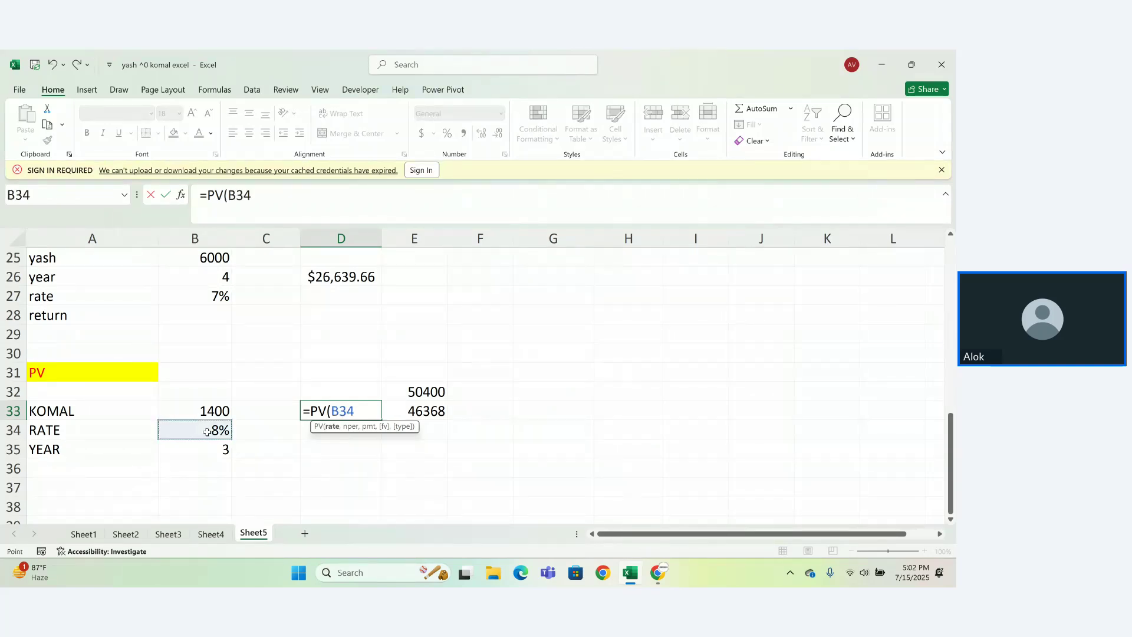
text(/12)
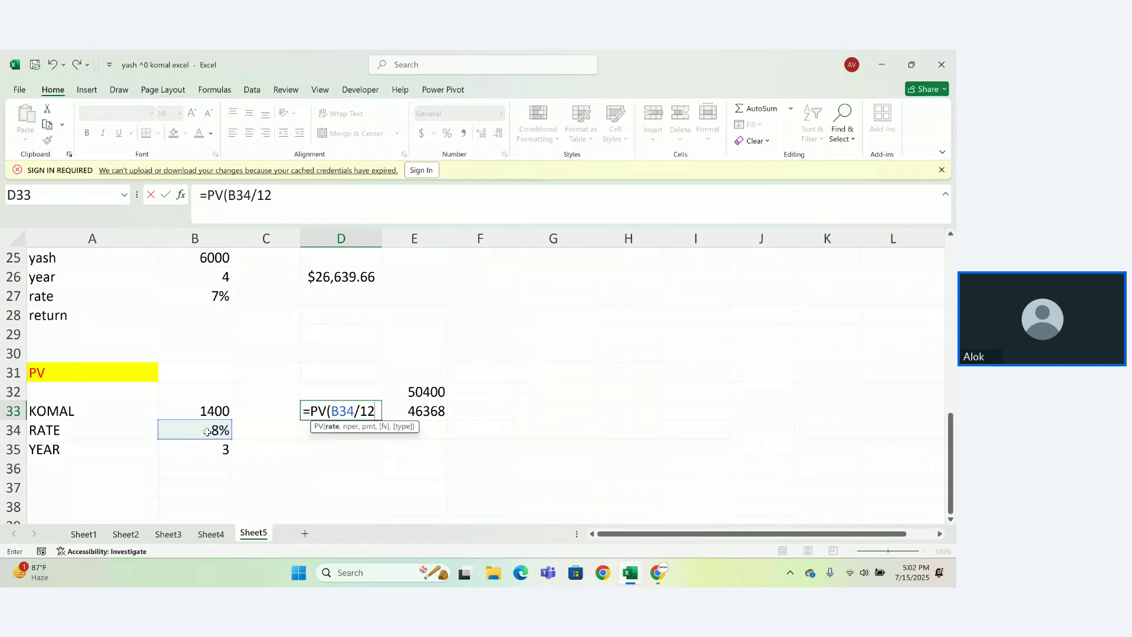
text(,)
click(208, 450)
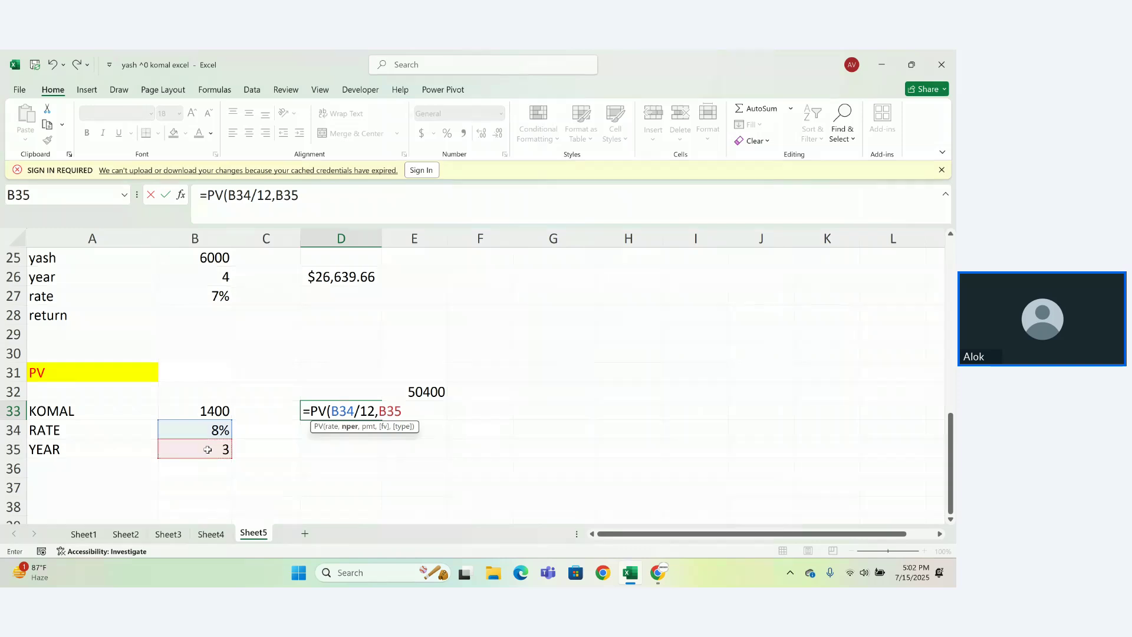
text(*12,-)
click(200, 411)
text(,)
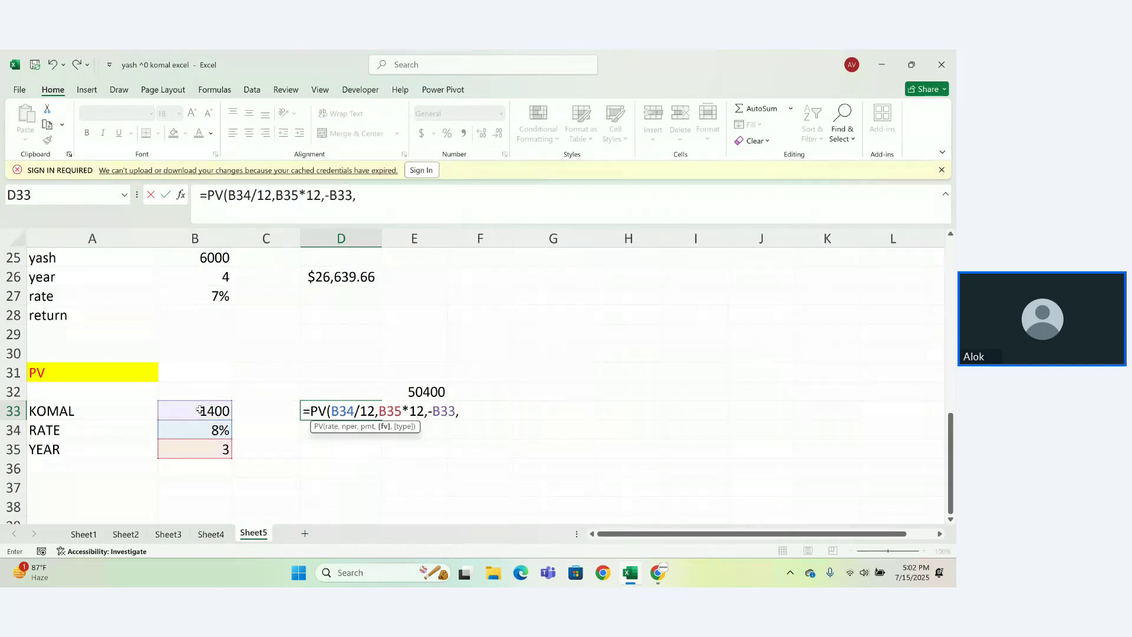
text(0,)
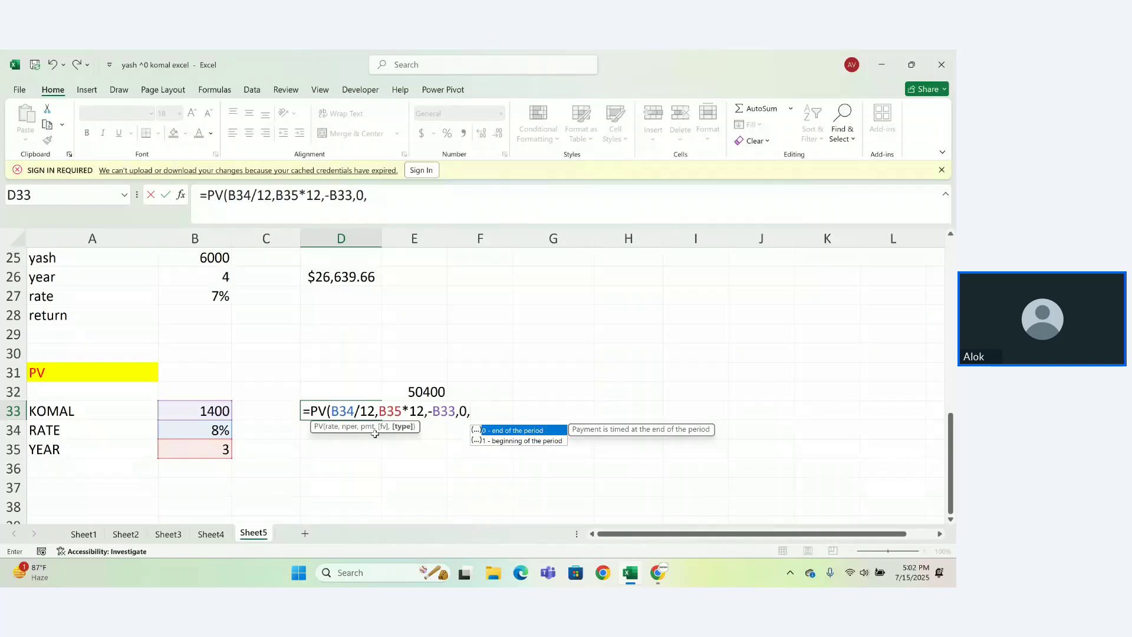
text(0)
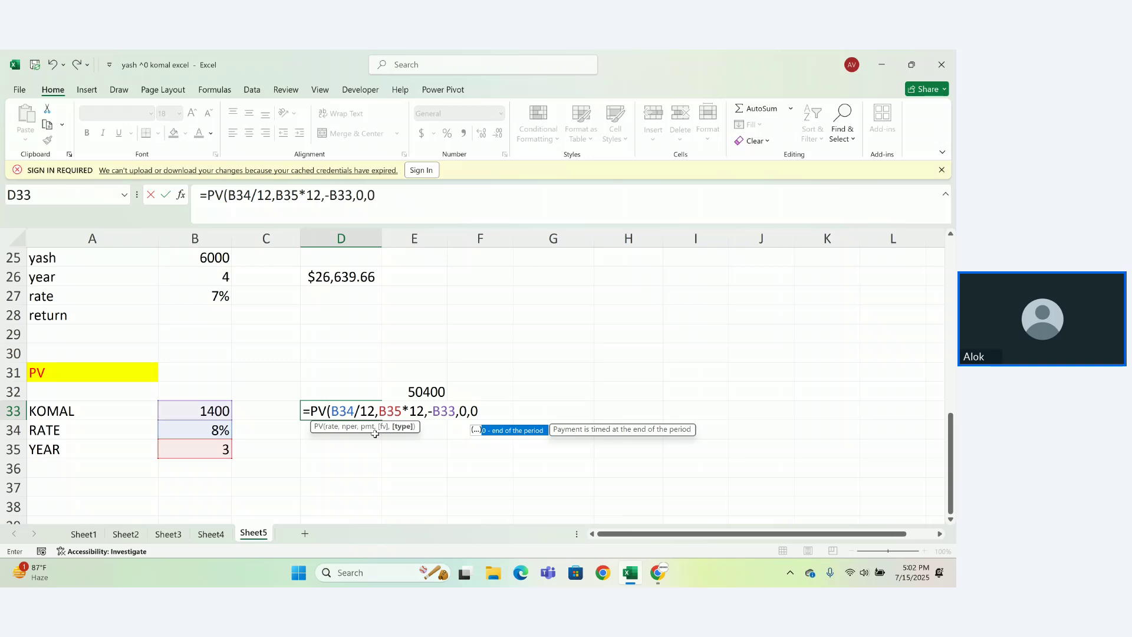
text())
key(Return)
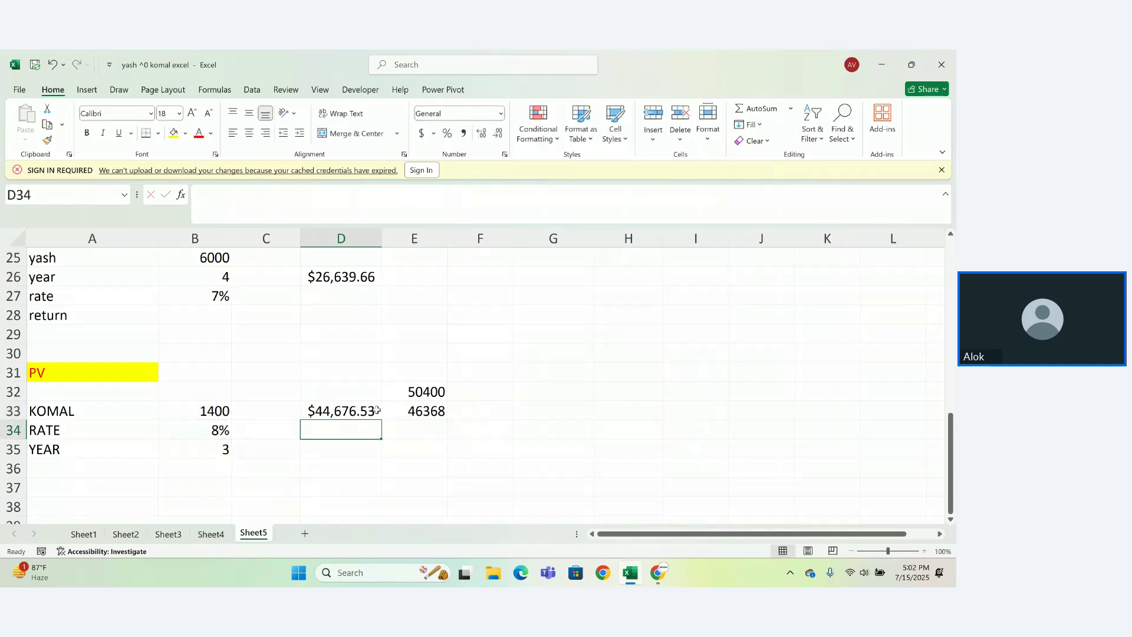
Change the format of the present value in D33 to Number
click(378, 410)
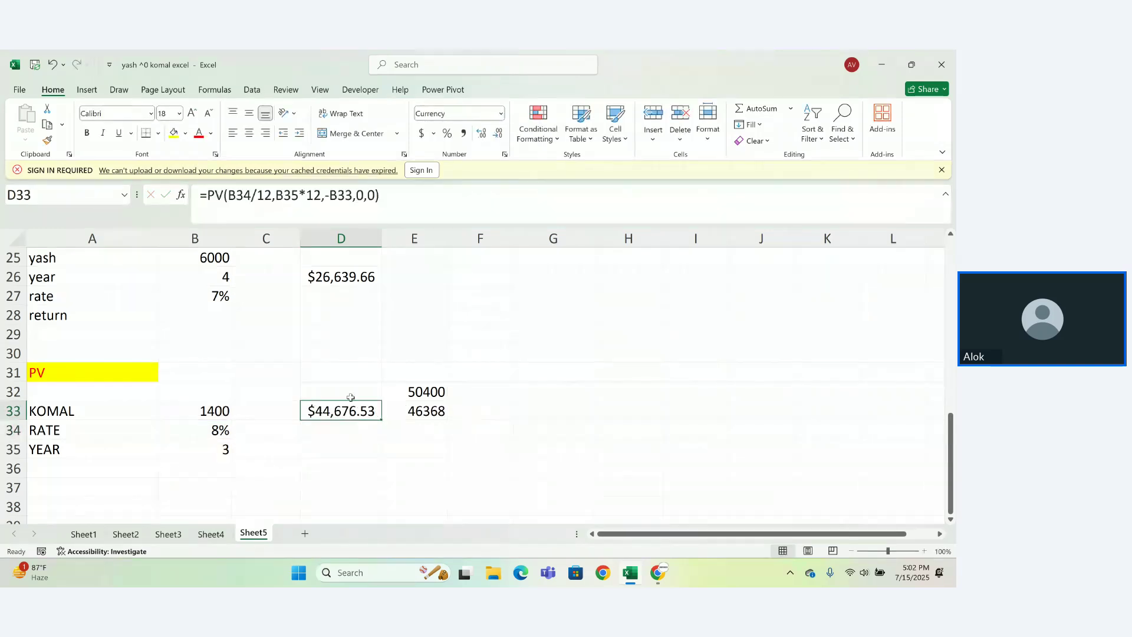
click(509, 113)
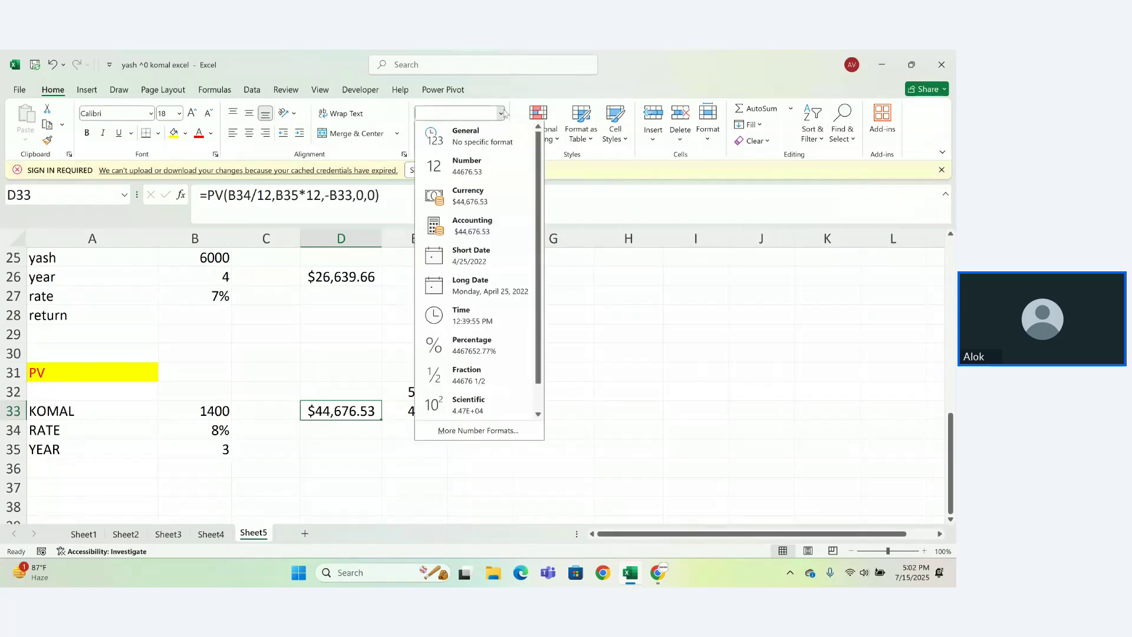
click(463, 165)
click(345, 503)
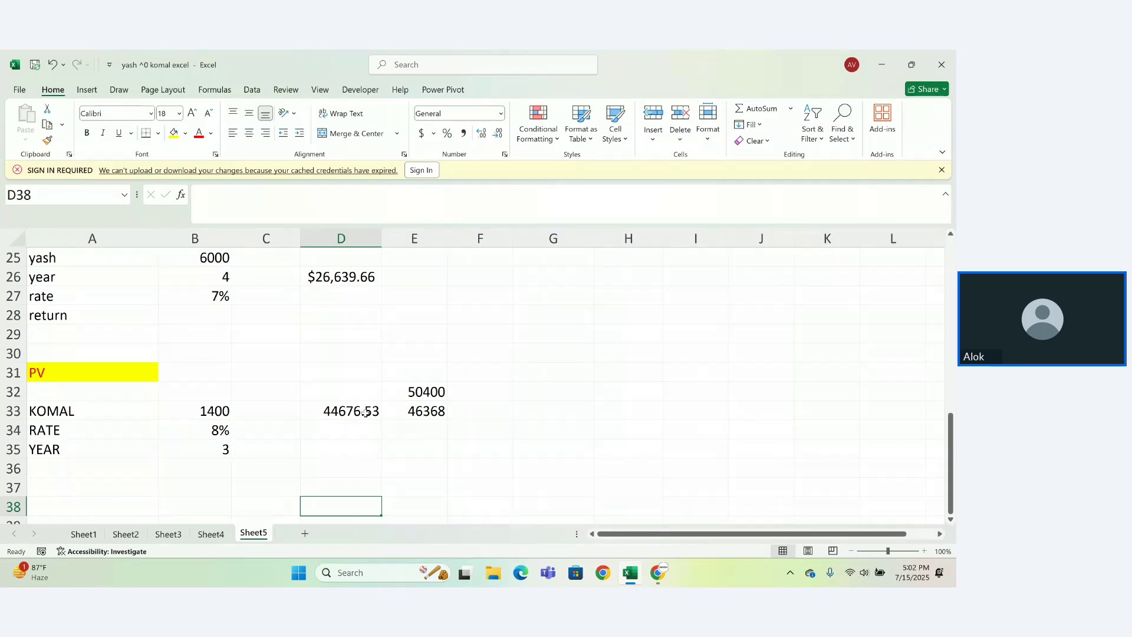
Compare the arguments of the PV formula in D33 with those of the FV formula in D26
double_click(358, 411)
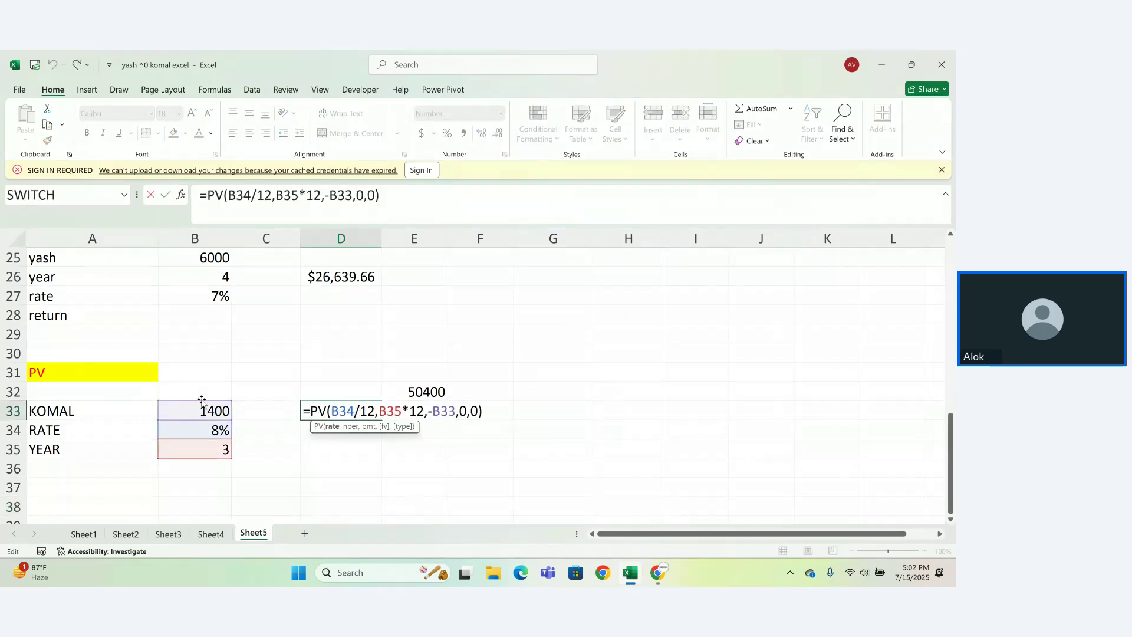
key(Return)
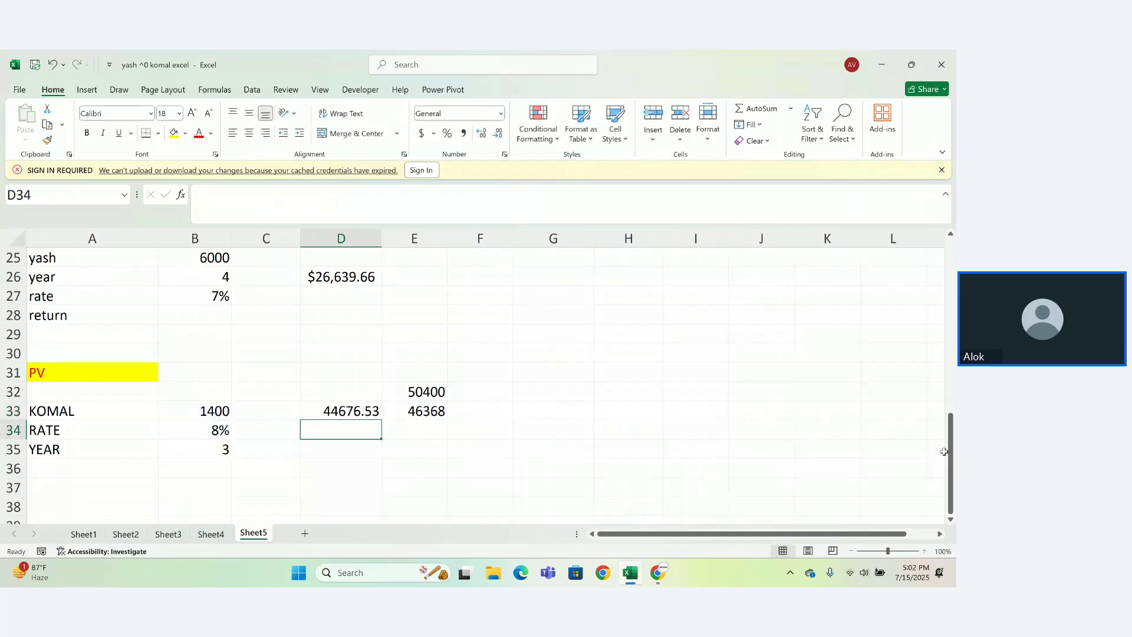
drag(949, 466, 948, 447)
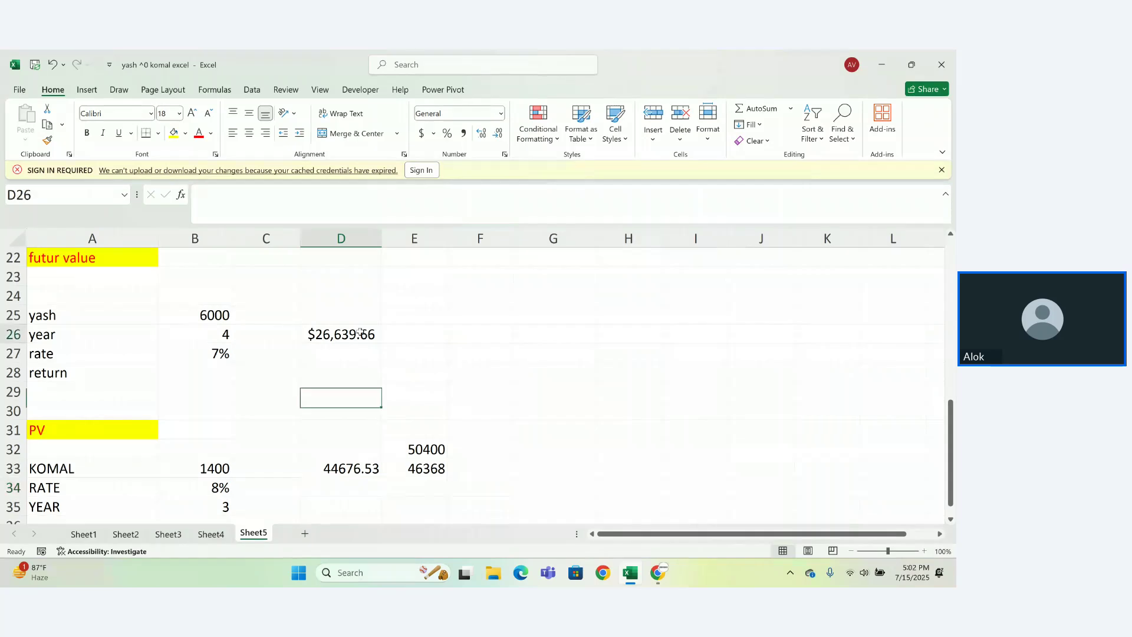
double_click(341, 334)
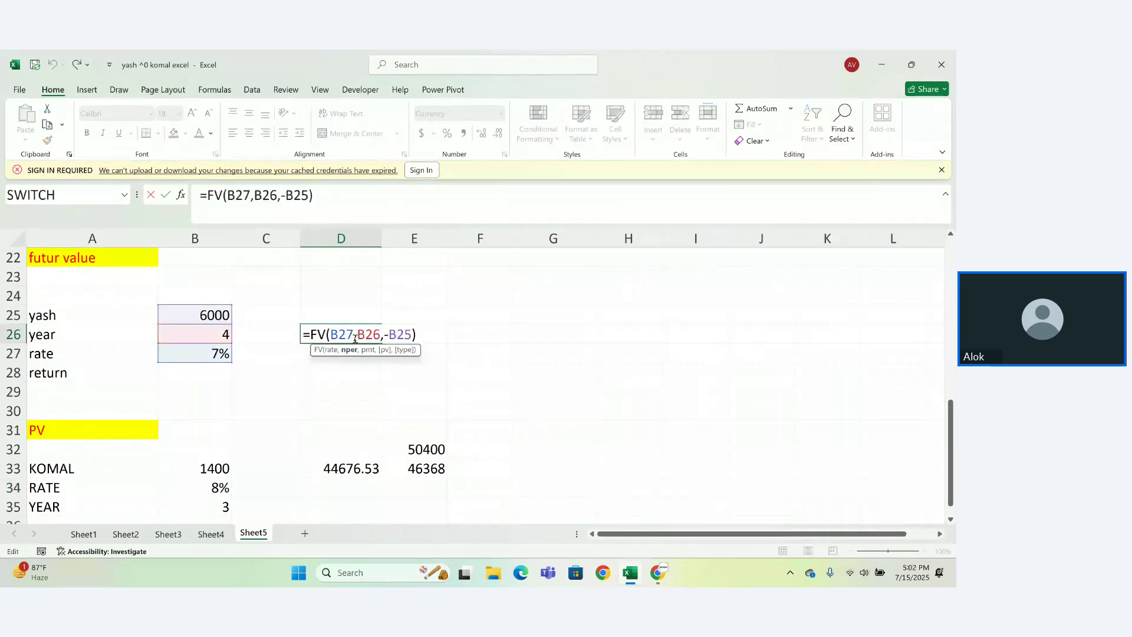
key(Return)
click(354, 456)
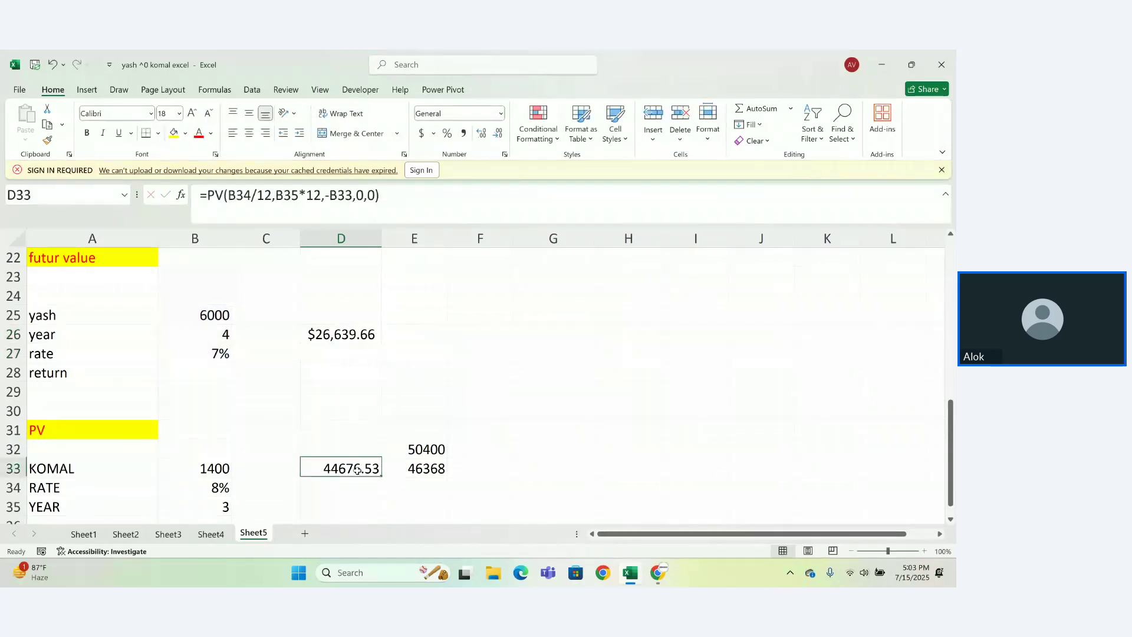
double_click(354, 456)
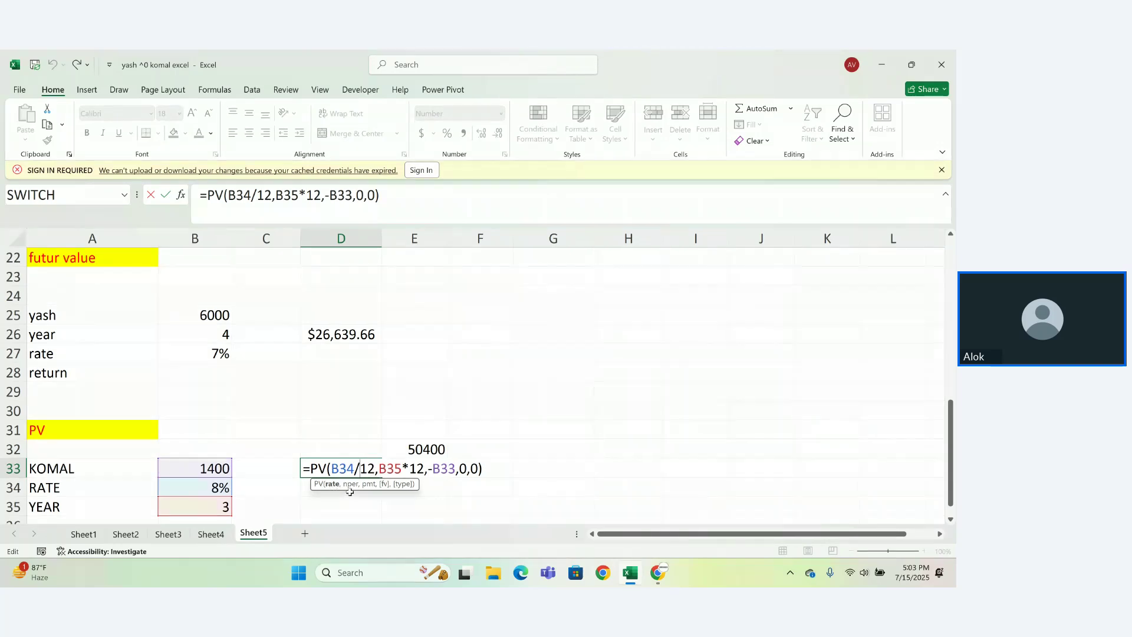
click(354, 389)
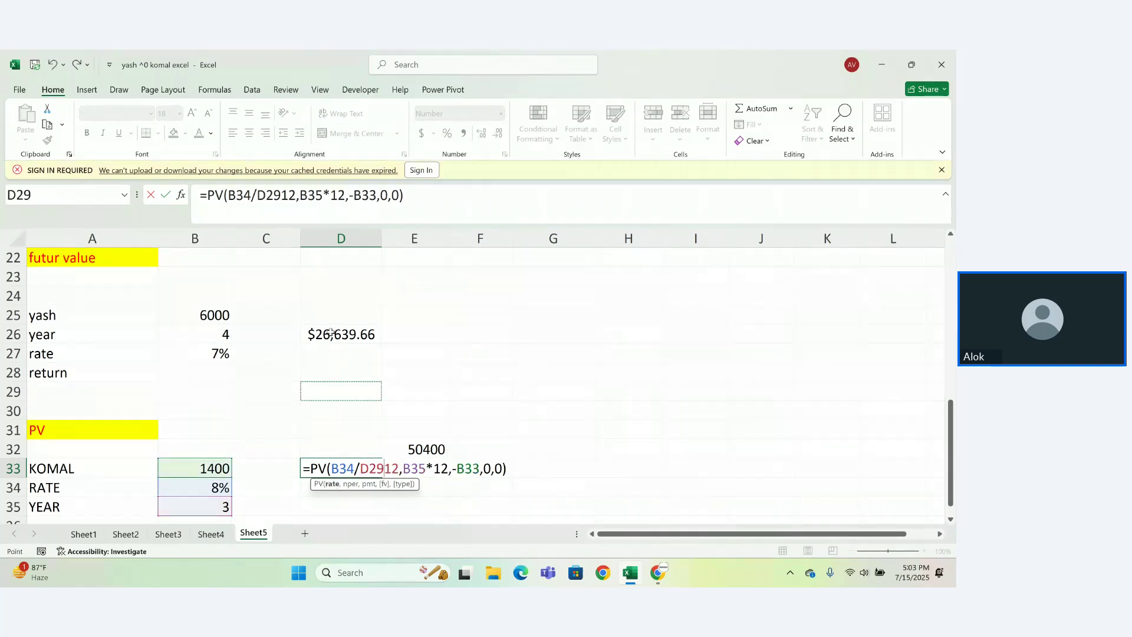
key(BackSpace)
key(BackSpace)
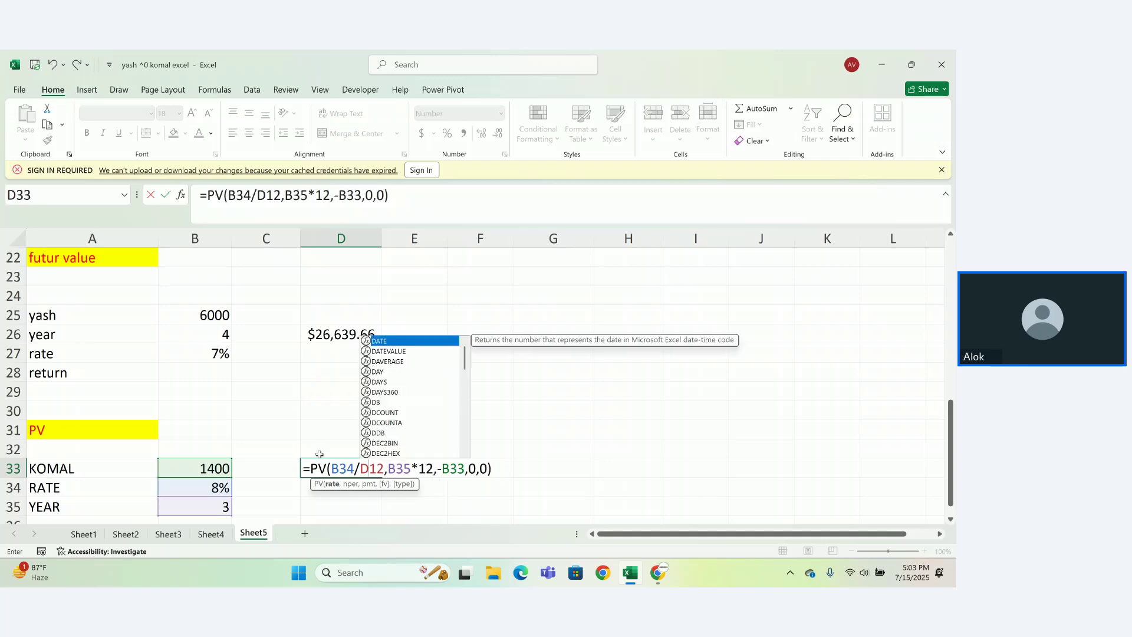
key(BackSpace)
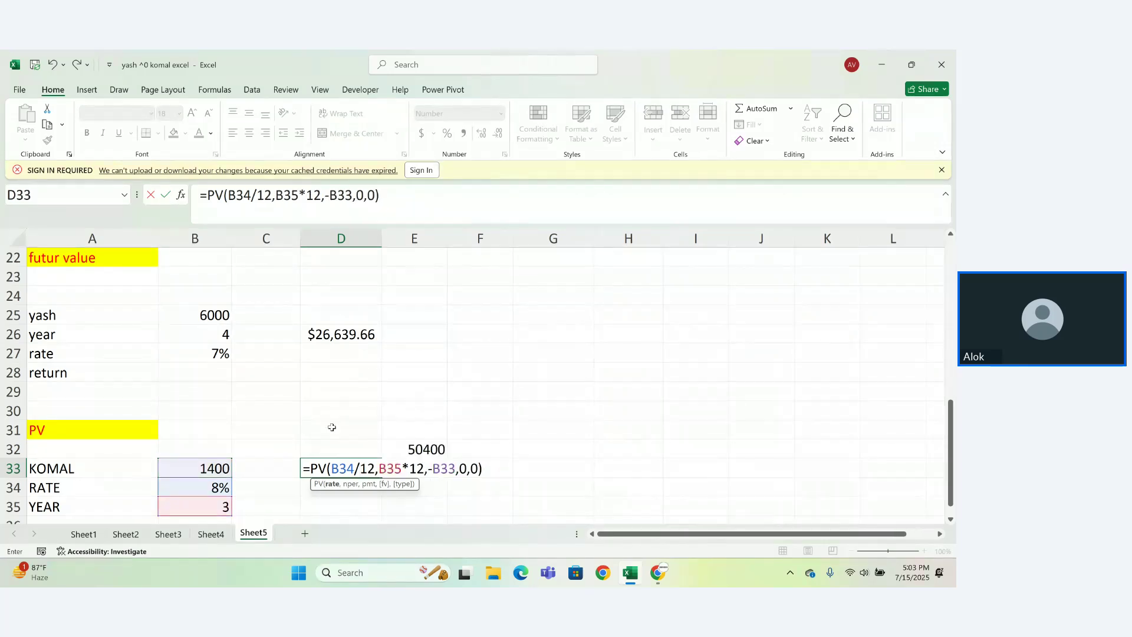
Copy the PV formula from D33 without its equals sign and paste it as plain text into D29
drag(311, 468, 495, 468)
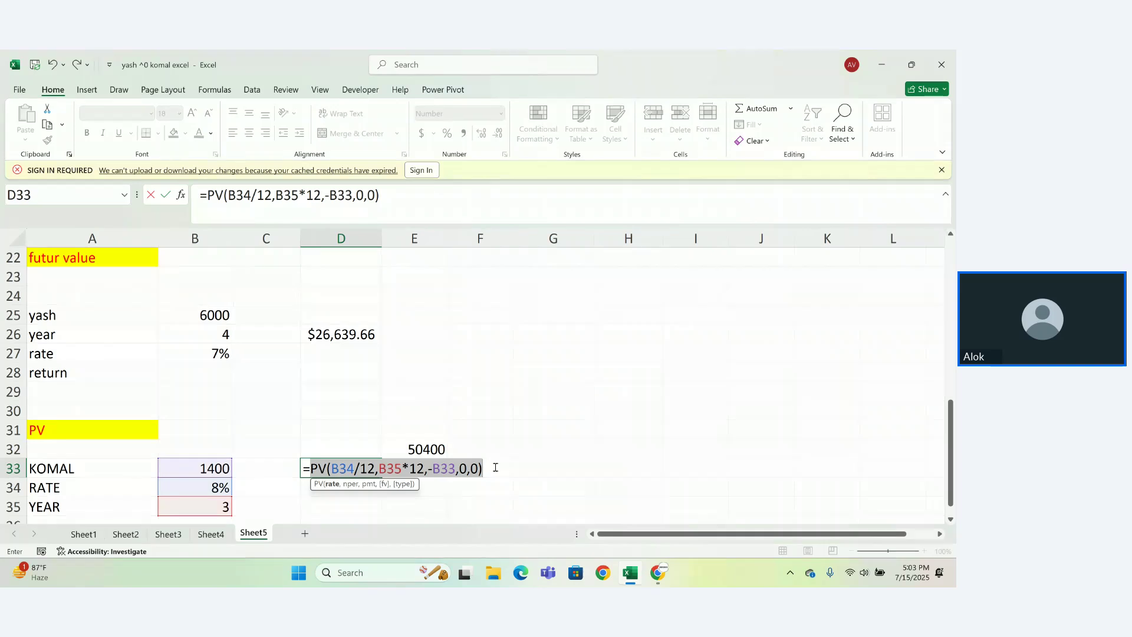
key(ctrl+c)
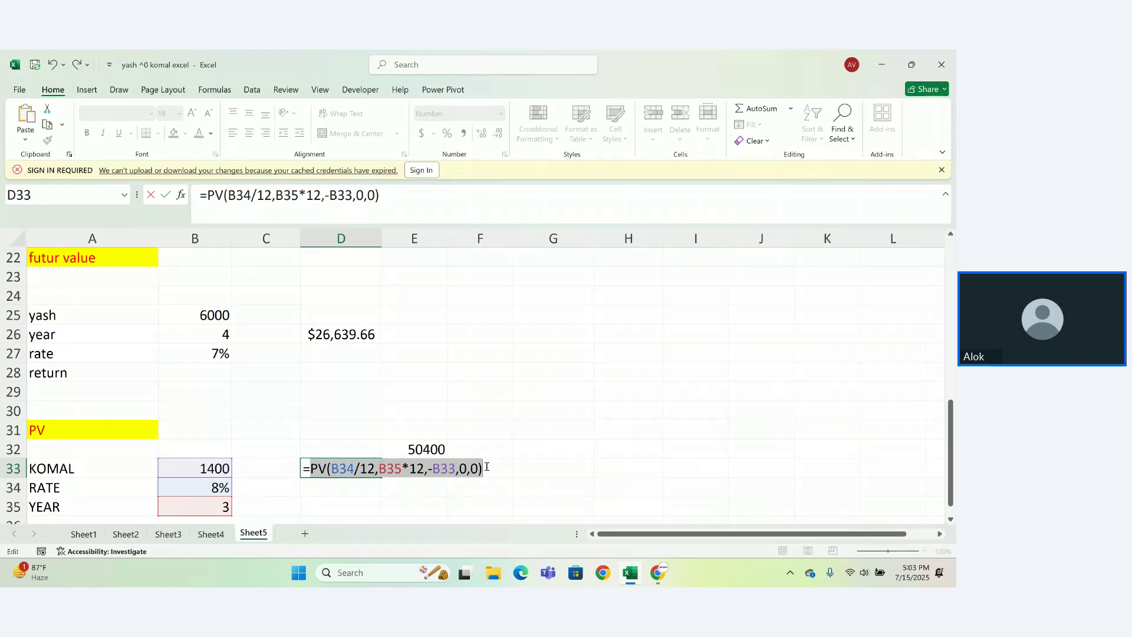
key(Return)
key(Up)
key(Up)
key(Up)
key(Up)
key(Up)
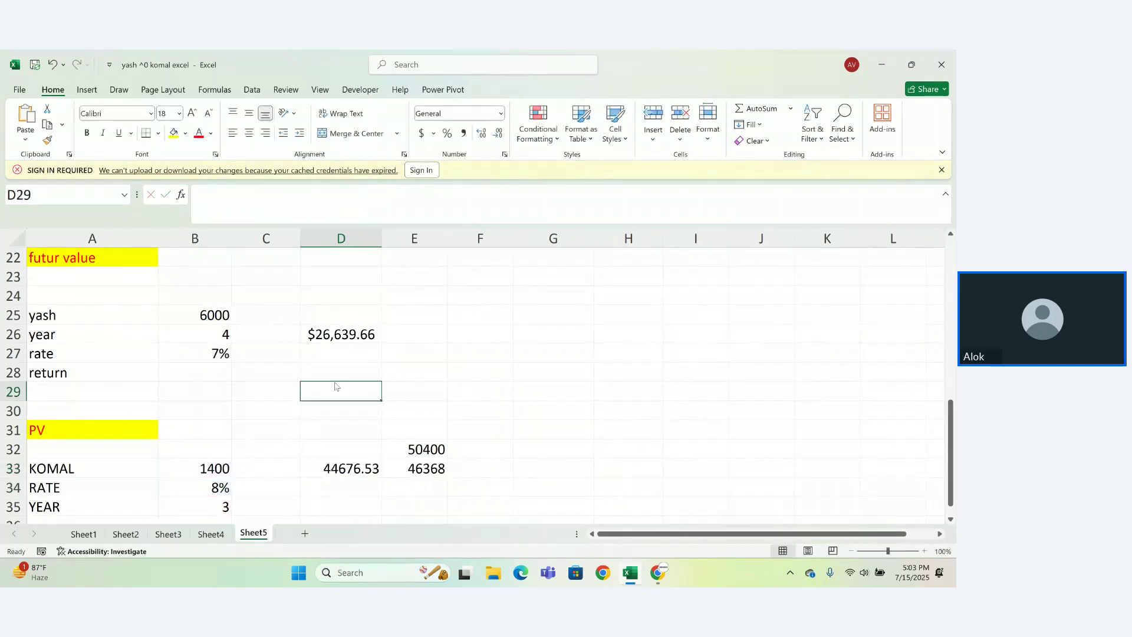
key(Up)
key(Up)
double_click(332, 384)
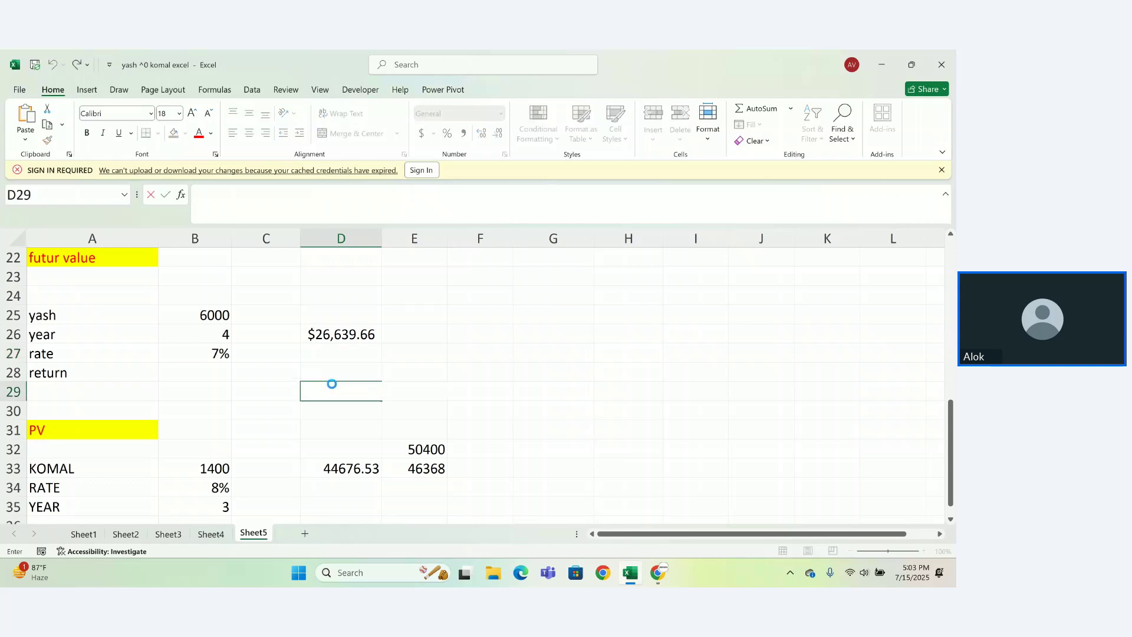
key(ctrl+v)
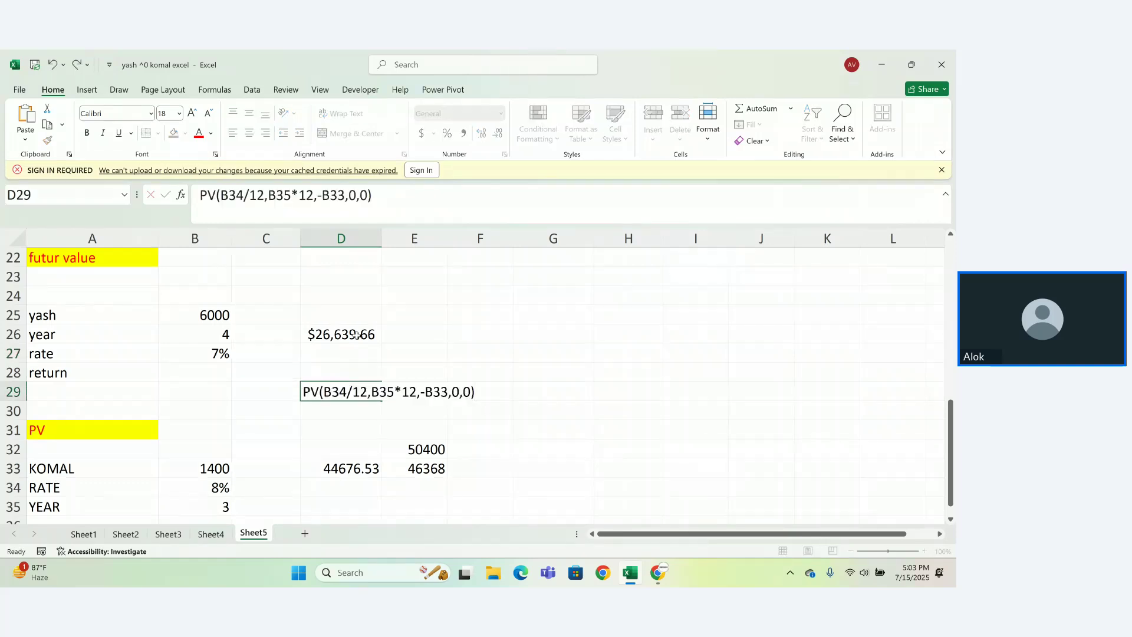
Inspect the FV formula in D26 against the PV formula text in D29
double_click(356, 334)
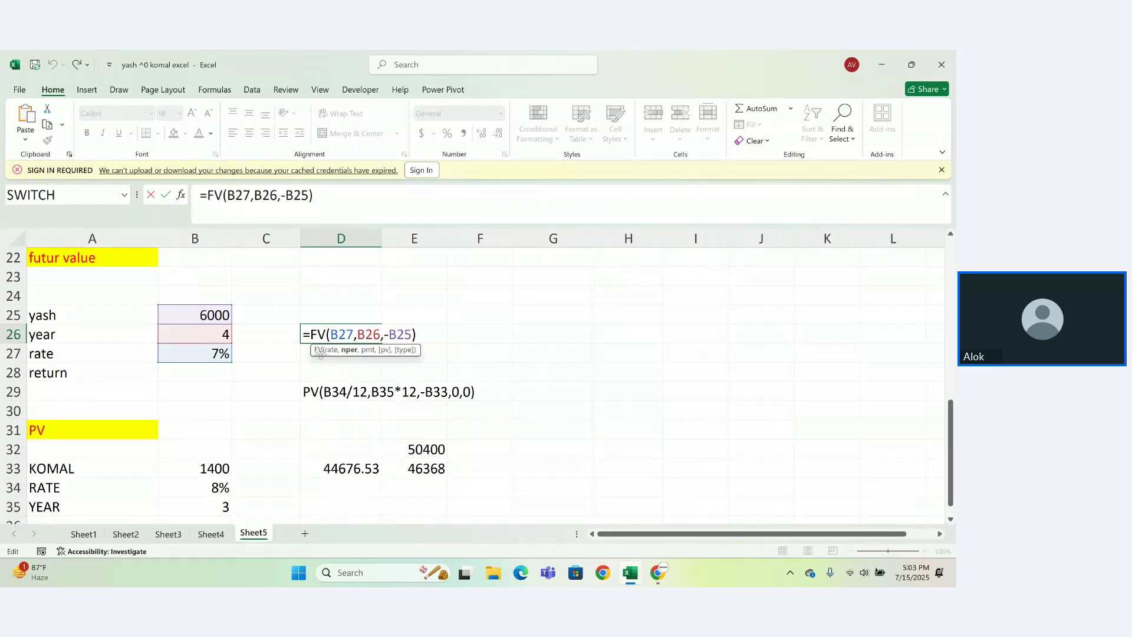
key(Return)
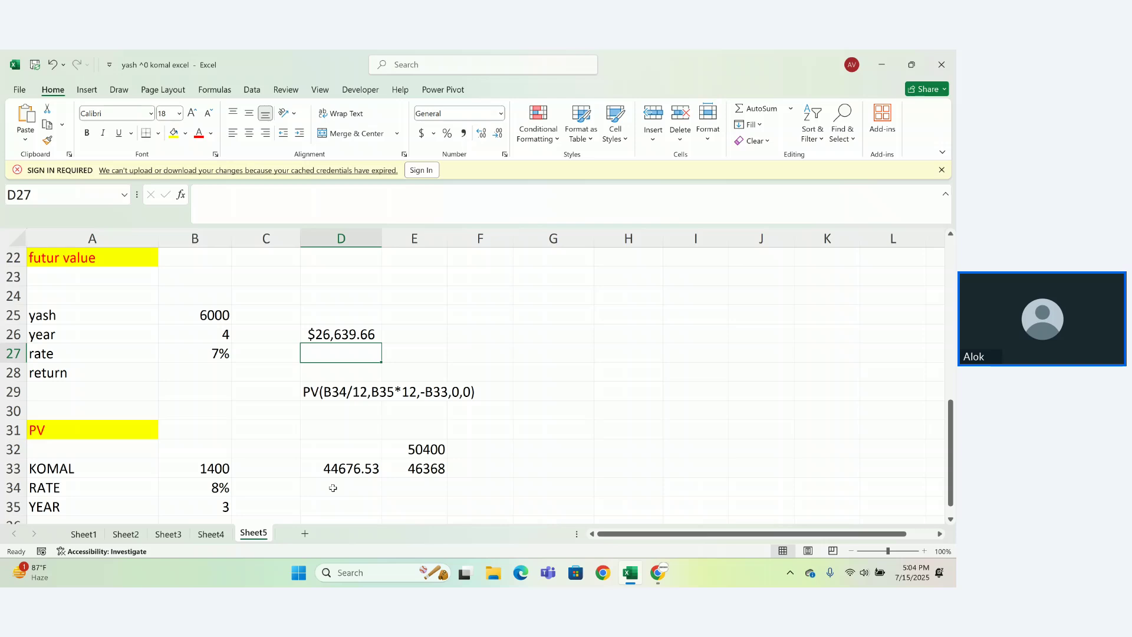
key(Down)
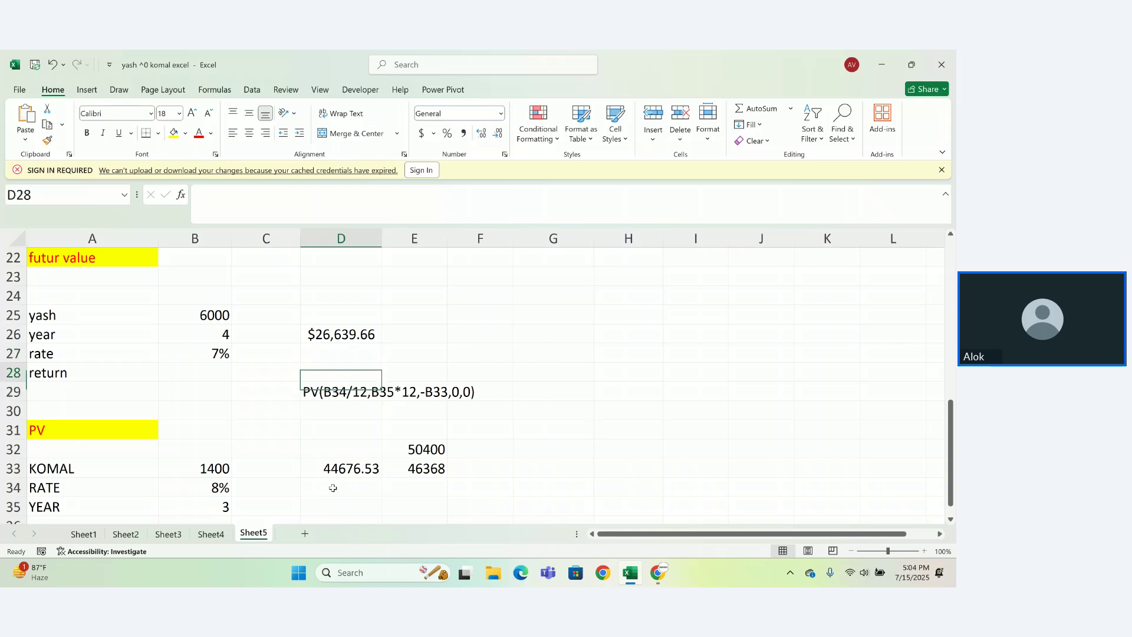
key(Up)
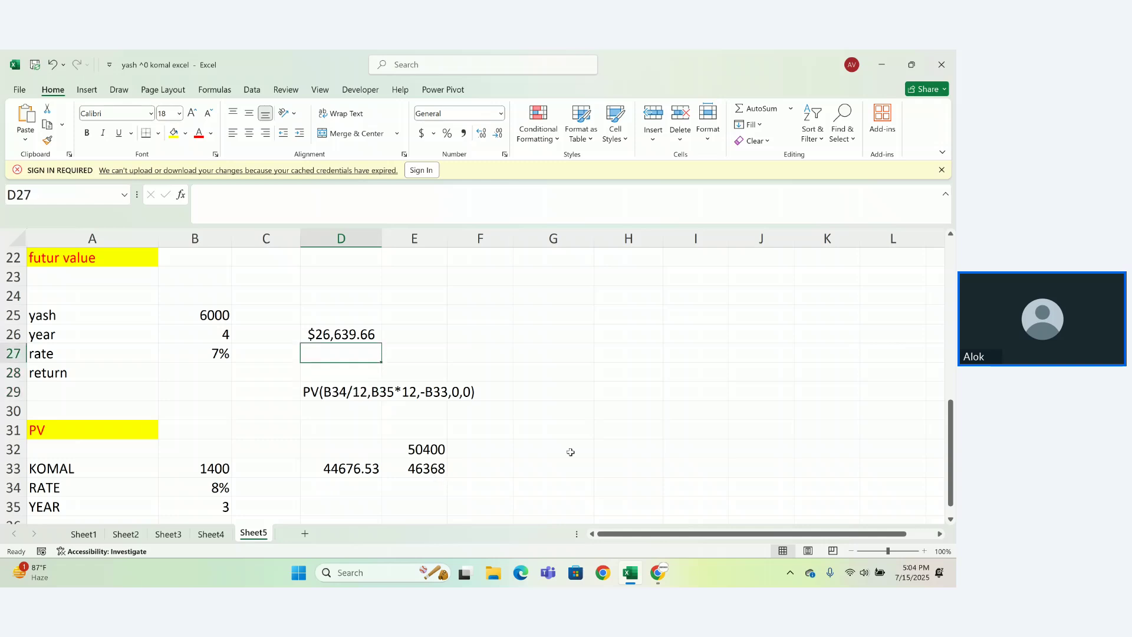
Go back to the start of the sheet and review the PMT example, including its rate in B7
key(Up)
key(Up)
key(Up)
key(Up)
key(Up)
key(Up)
key(Up)
key(Up)
key(Up)
key(Up)
key(Up)
key(Up)
key(Up)
key(Up)
key(Up)
key(Up)
key(Up)
key(Up)
key(Up)
key(Up)
key(Up)
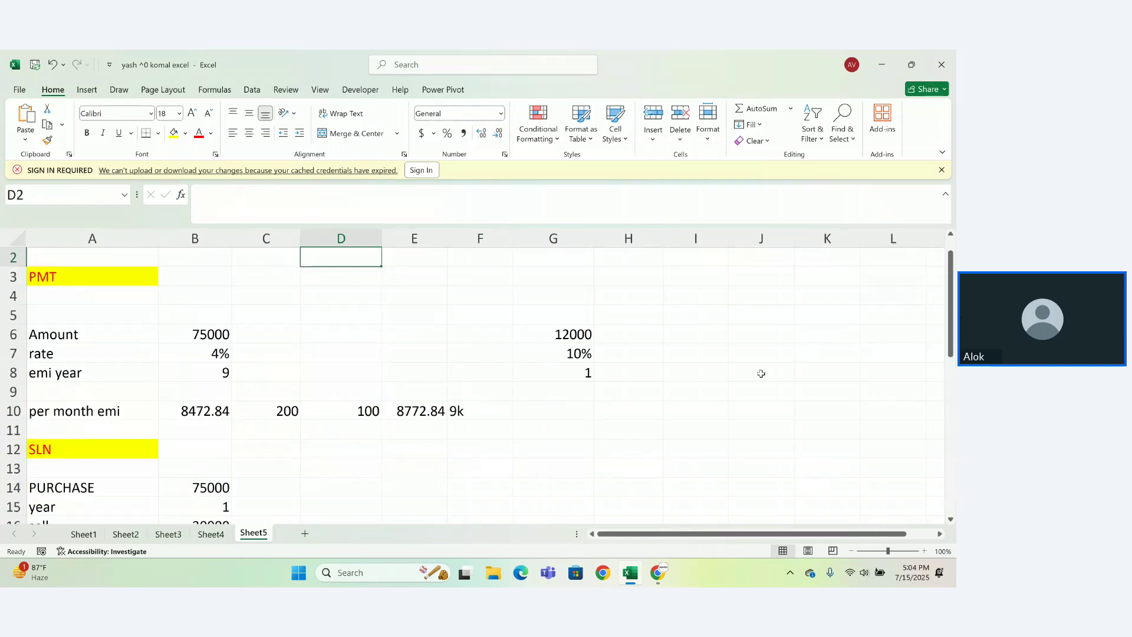
key(Down)
key(Down)
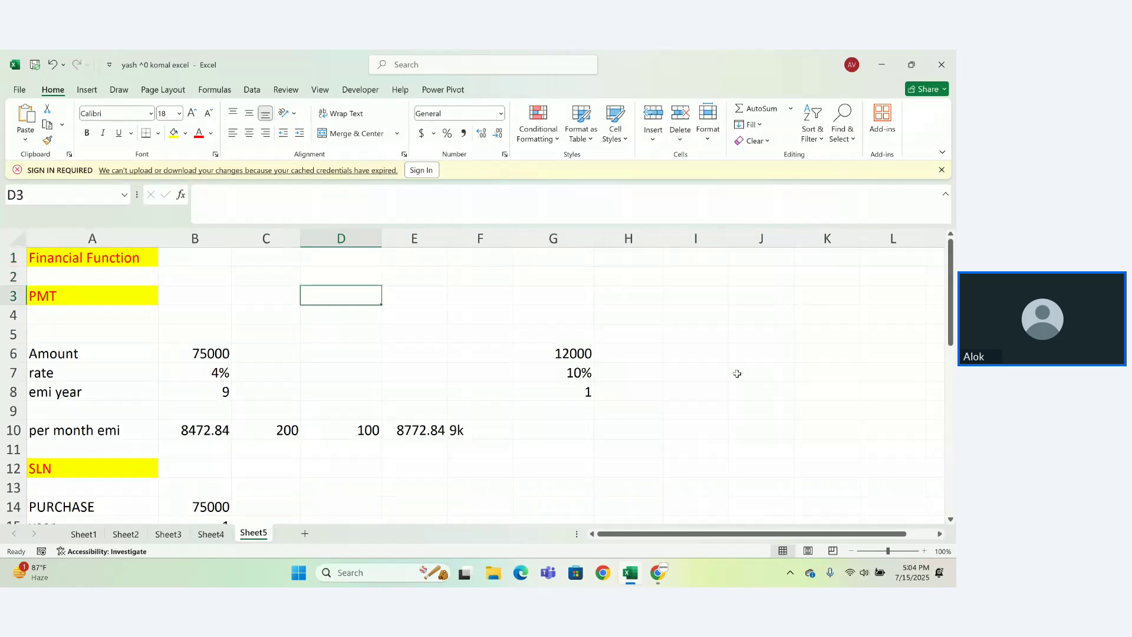
click(213, 378)
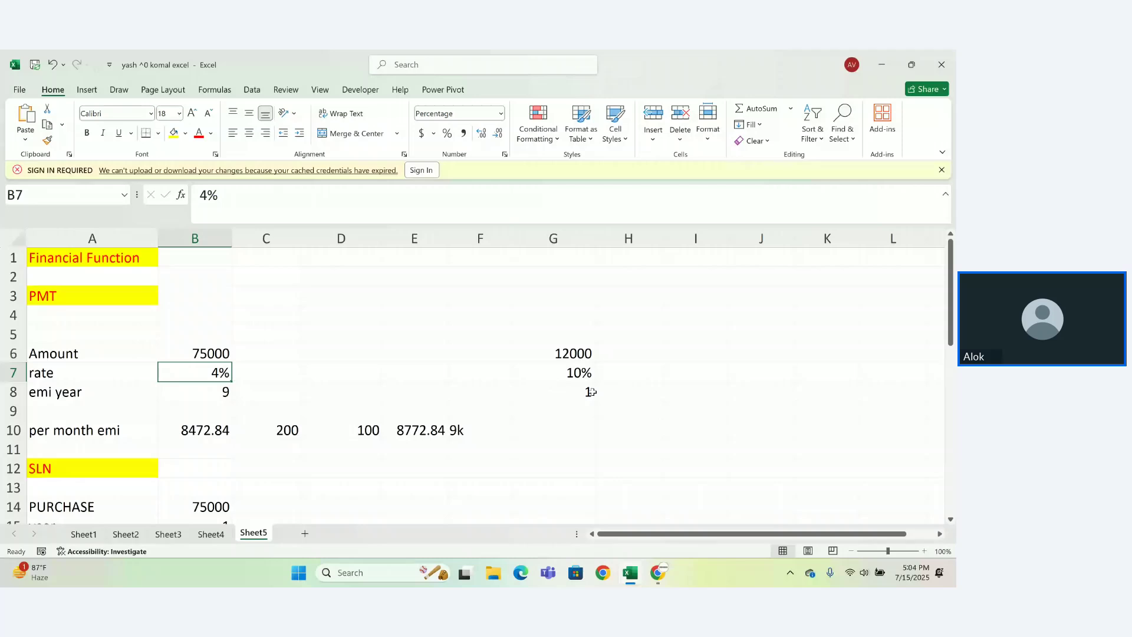
Review the SLN depreciation example and continue down to the future value section
key(Down)
key(Down)
key(Down)
key(Down)
key(Down)
key(Down)
key(Down)
key(Down)
key(Down)
key(Down)
key(Down)
key(Down)
key(Down)
key(Down)
key(Down)
key(Down)
key(Down)
key(Down)
key(Down)
key(Down)
key(Down)
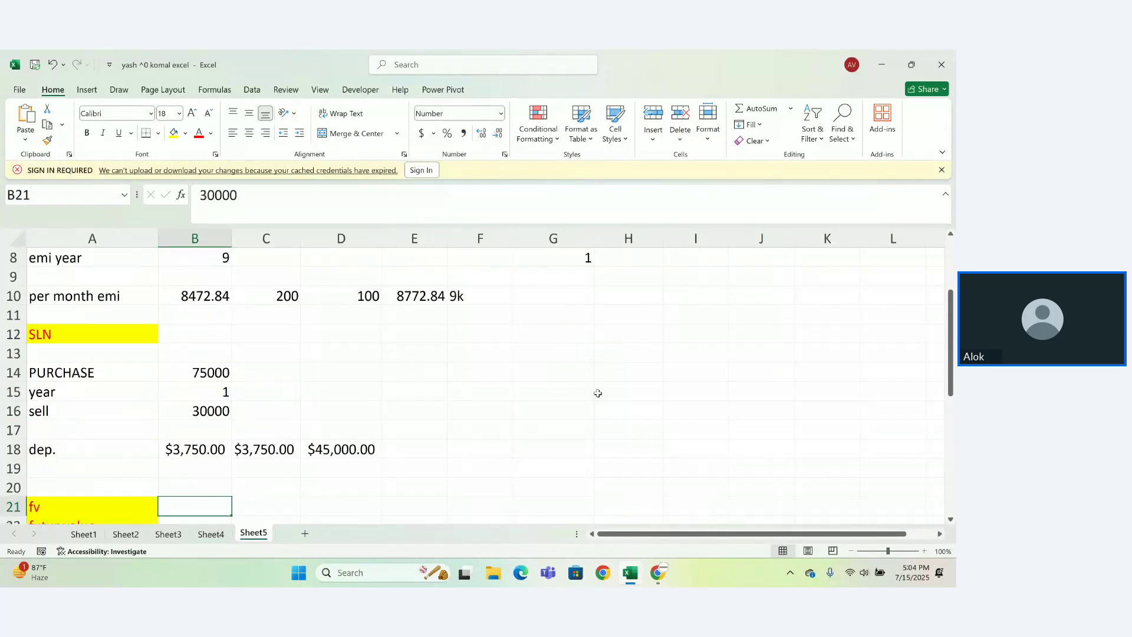
Enter the heading RATE in A40, below the PV example
key(Down)
key(Down)
key(Down)
key(Down)
key(Down)
key(Down)
key(Down)
key(Down)
key(Down)
key(Down)
key(Down)
key(Down)
key(Down)
key(Down)
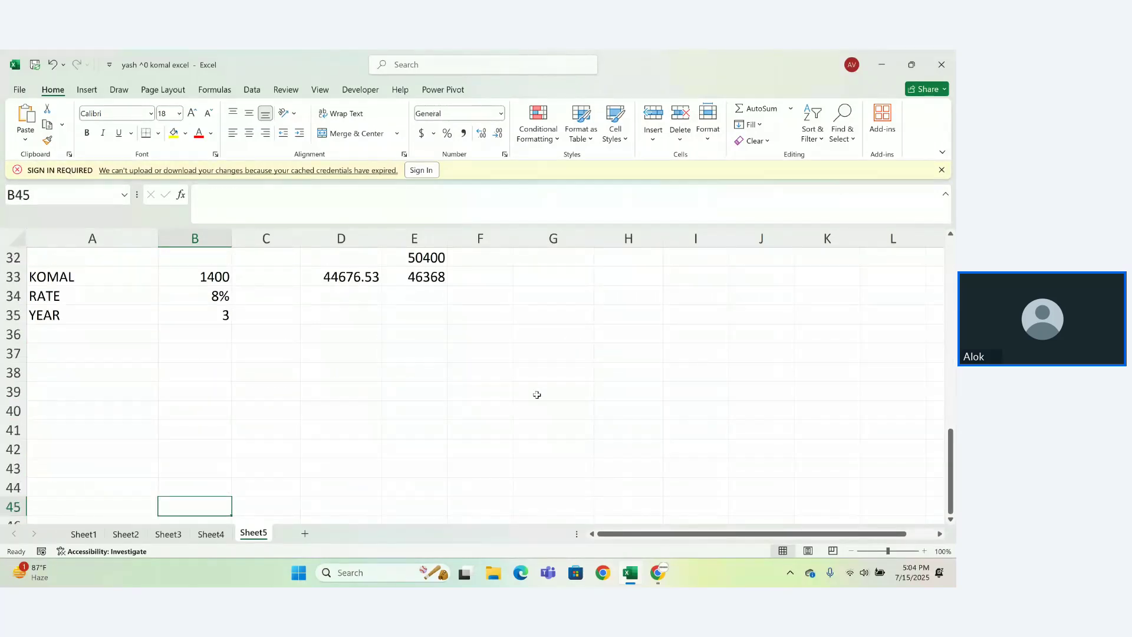
key(Left)
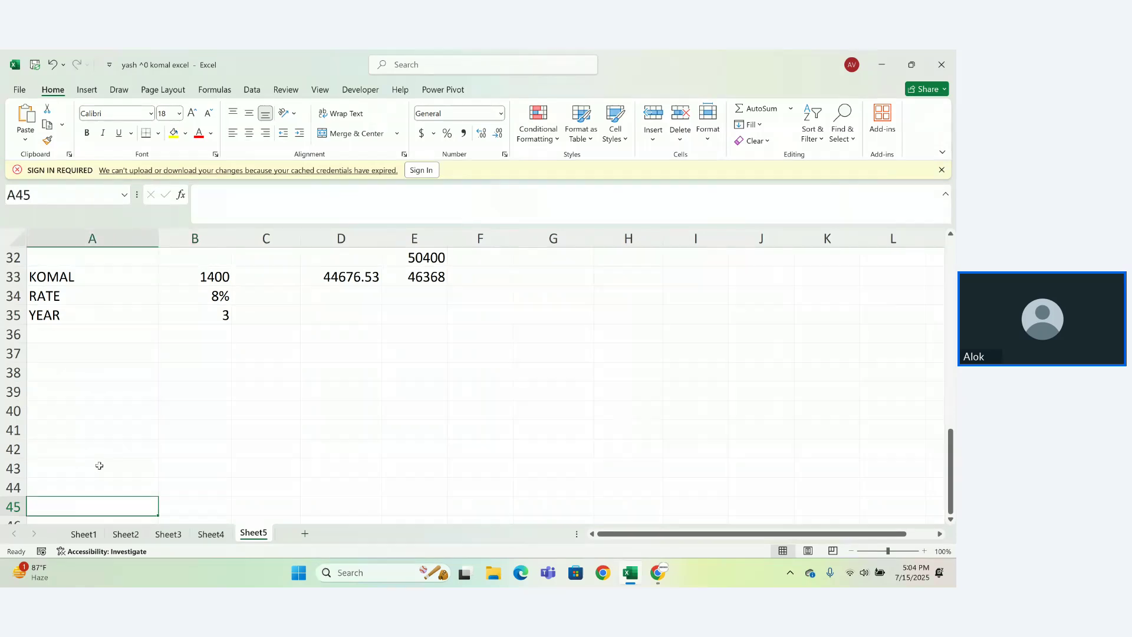
click(68, 418)
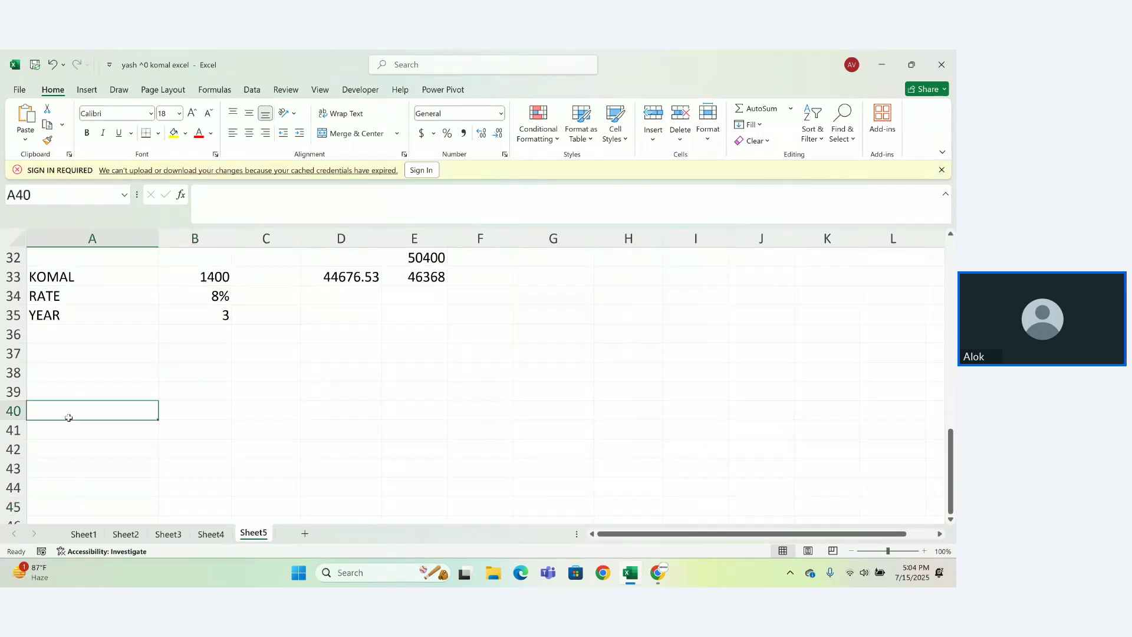
text(=)
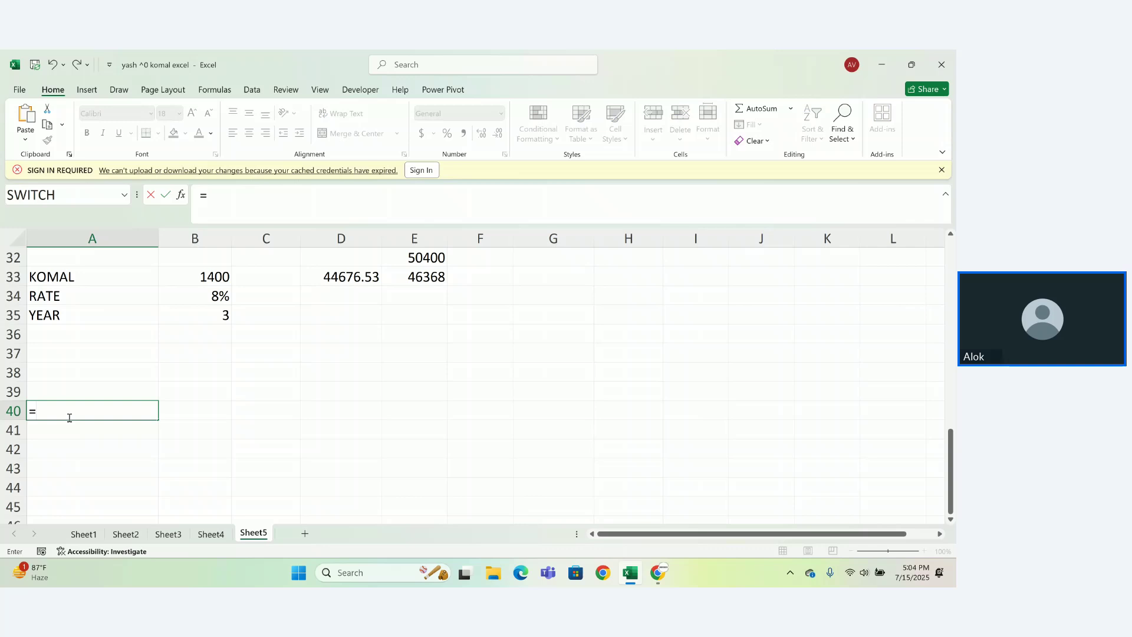
key(BackSpace)
text(rA)
key(BackSpace)
key(BackSpace)
text(R)
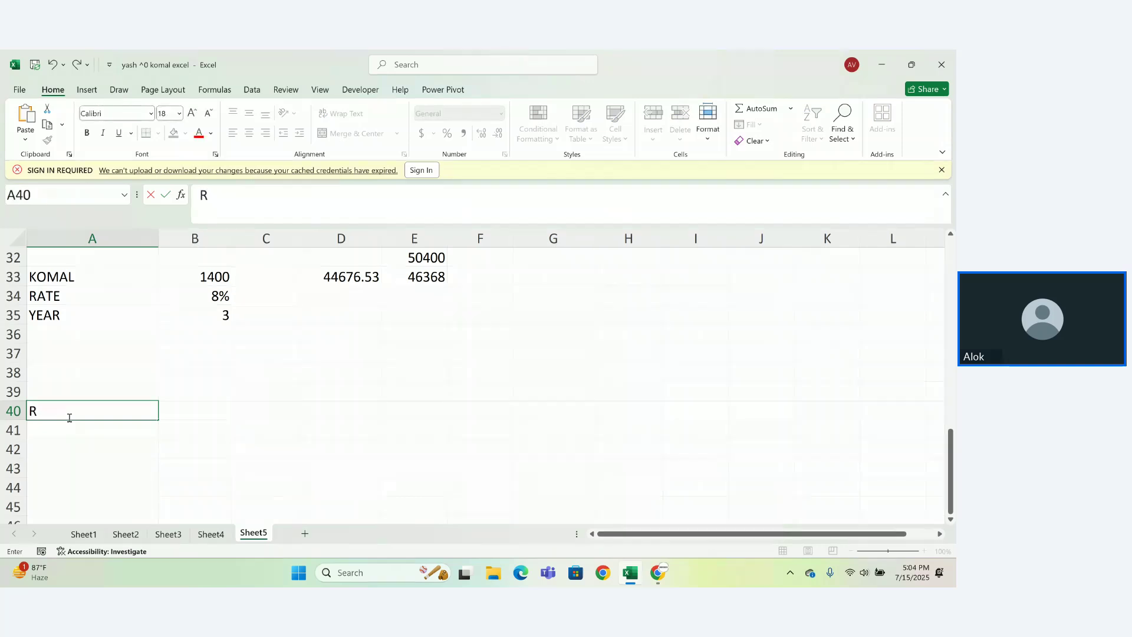
text(ATE)
key(Return)
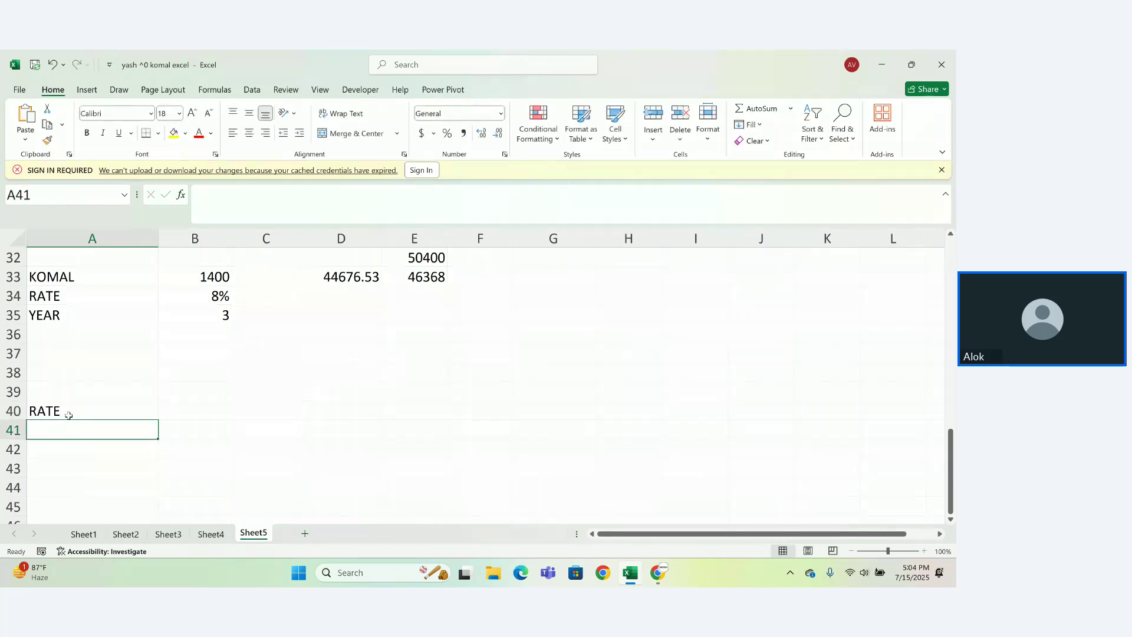
Give the RATE heading in A40 a yellow fill and red font colour
click(69, 415)
click(175, 133)
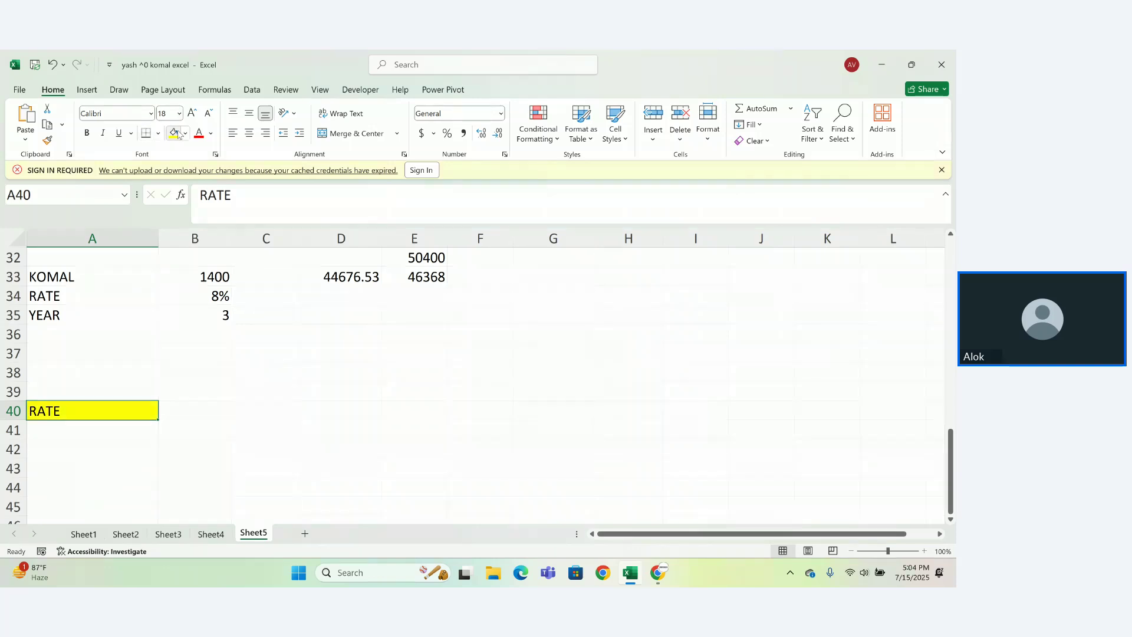
click(199, 133)
click(183, 425)
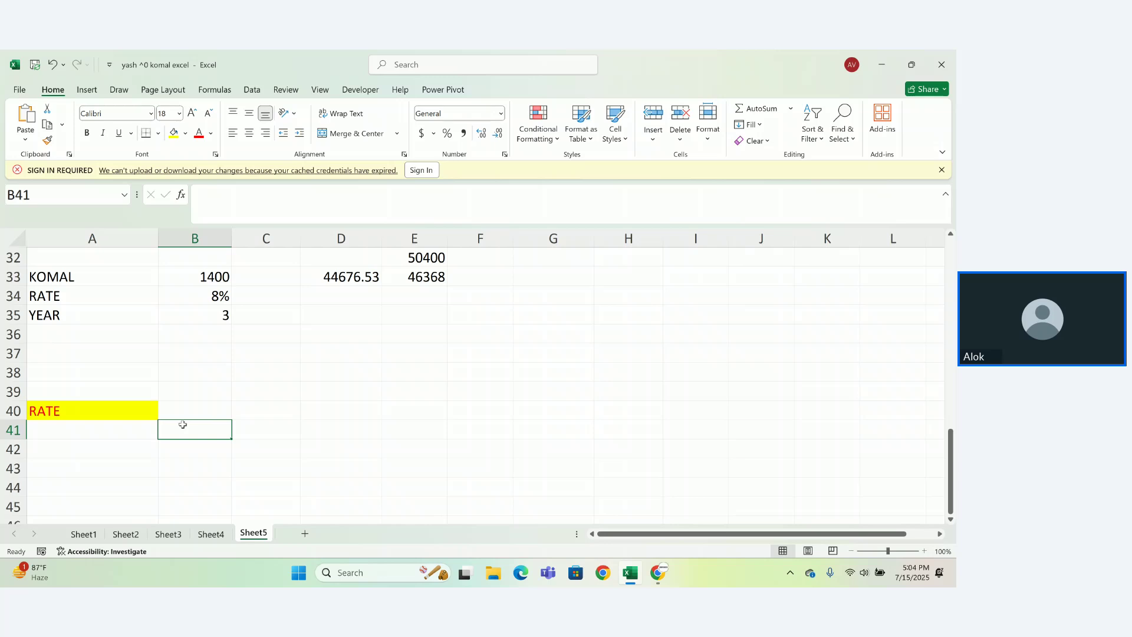
Enter the label Amount in A42 under the RATE heading
click(112, 447)
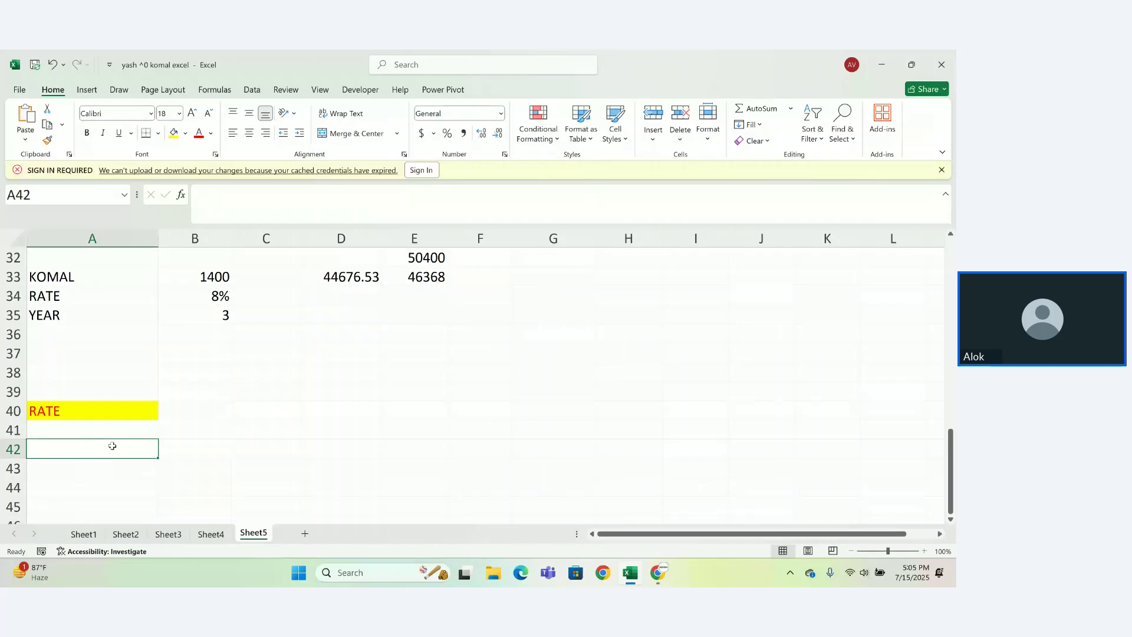
text(Amouun)
key(BackSpace)
key(BackSpace)
key(BackSpace)
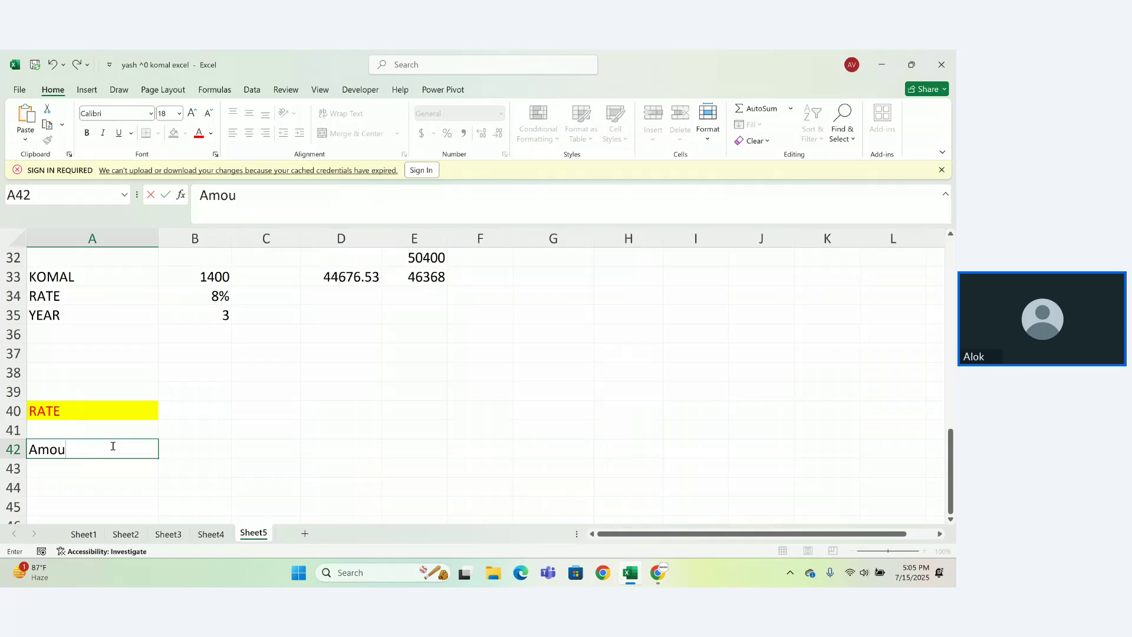
text(unt)
key(Return)
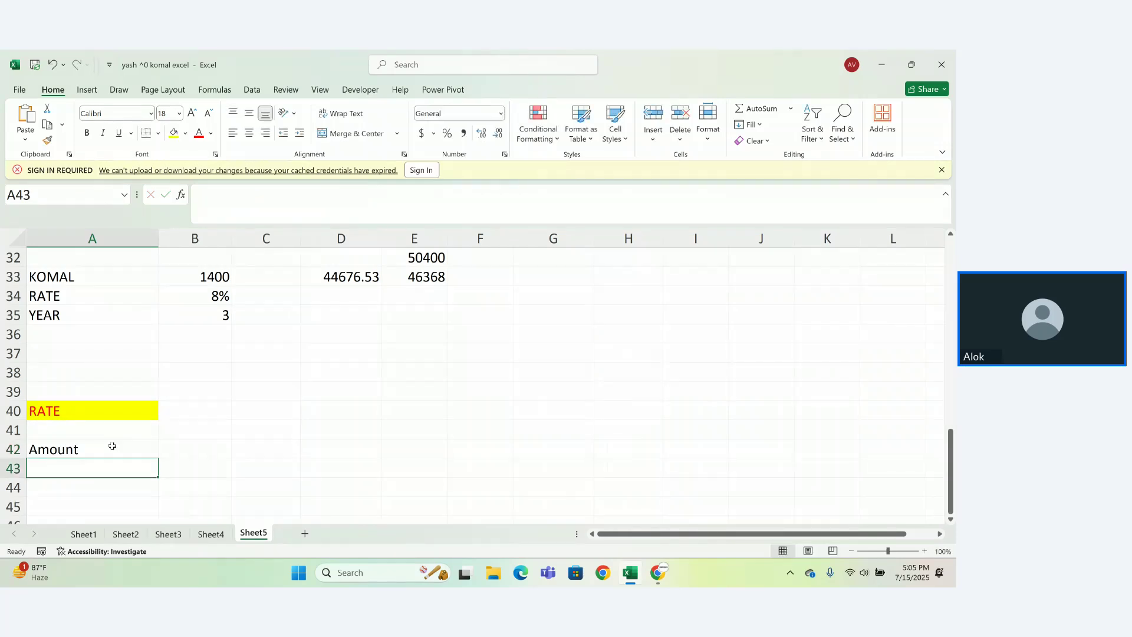
text(=rate)
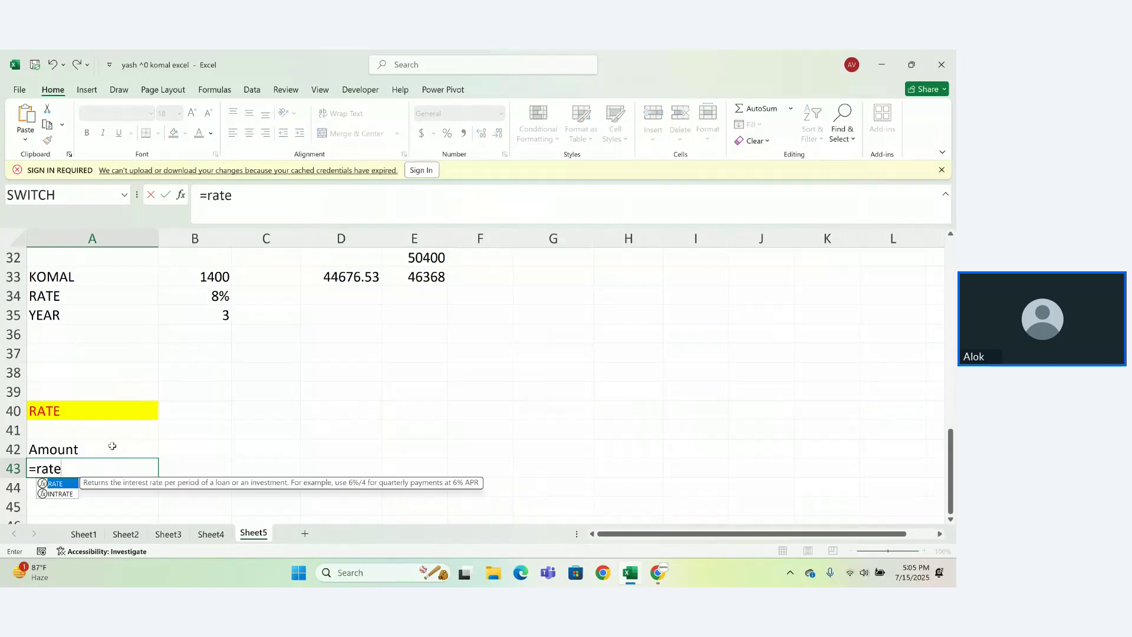
key(Escape)
key(Tab)
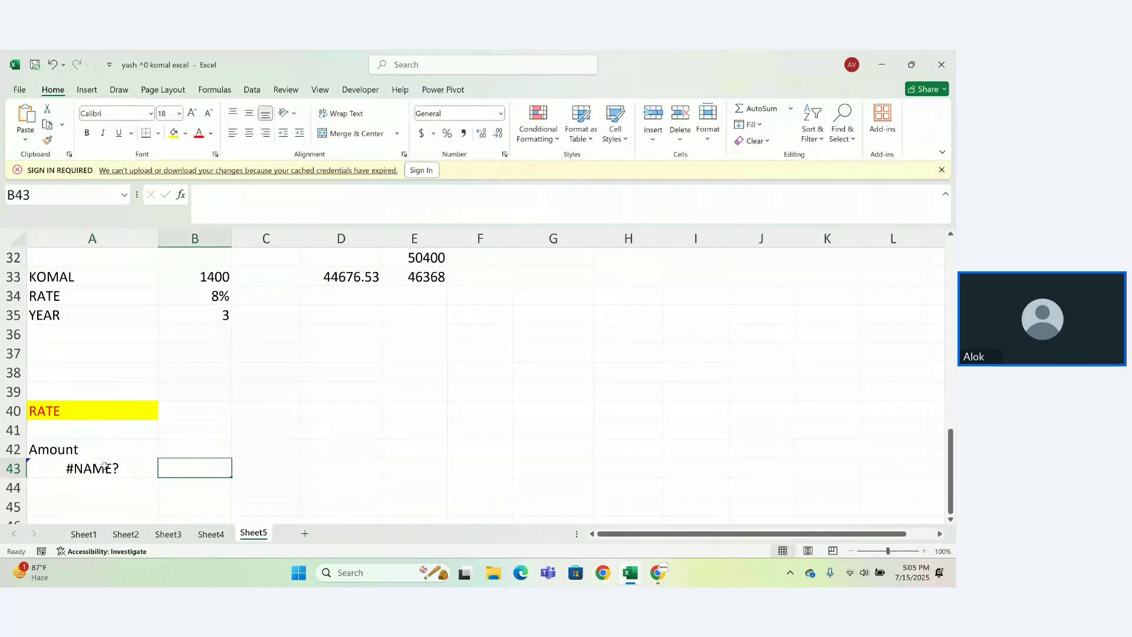
double_click(113, 472)
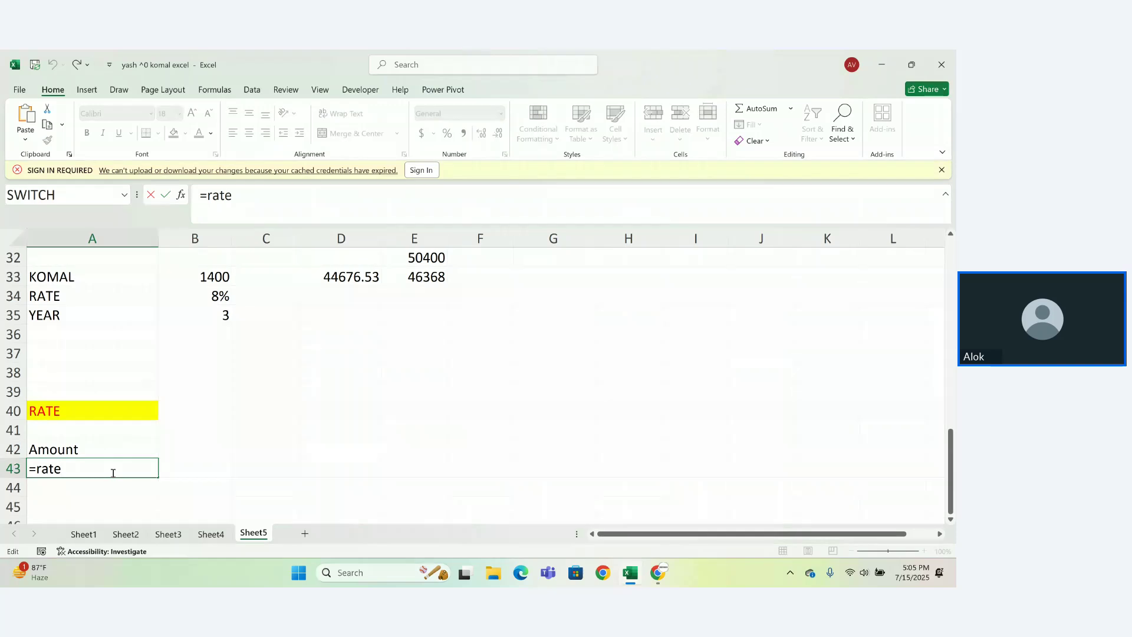
text(()
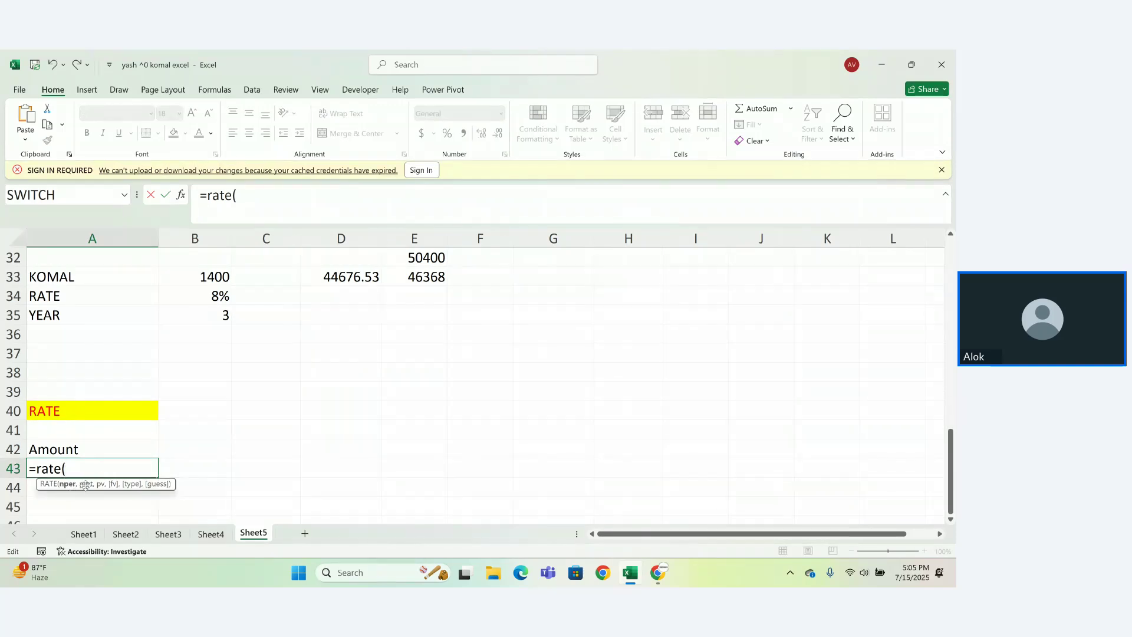
key(BackSpace)
key(BackSpace)
key(BackSpace)
key(BackSpace)
key(BackSpace)
key(BackSpace)
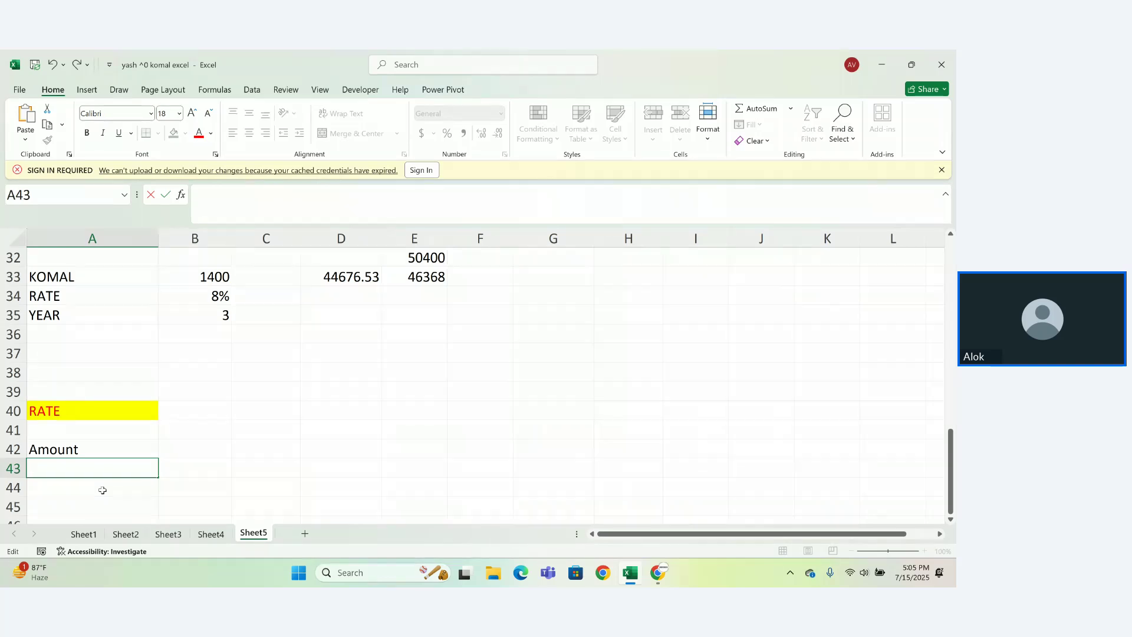
Enter 240 in B42 as the amount
click(189, 436)
double_click(187, 445)
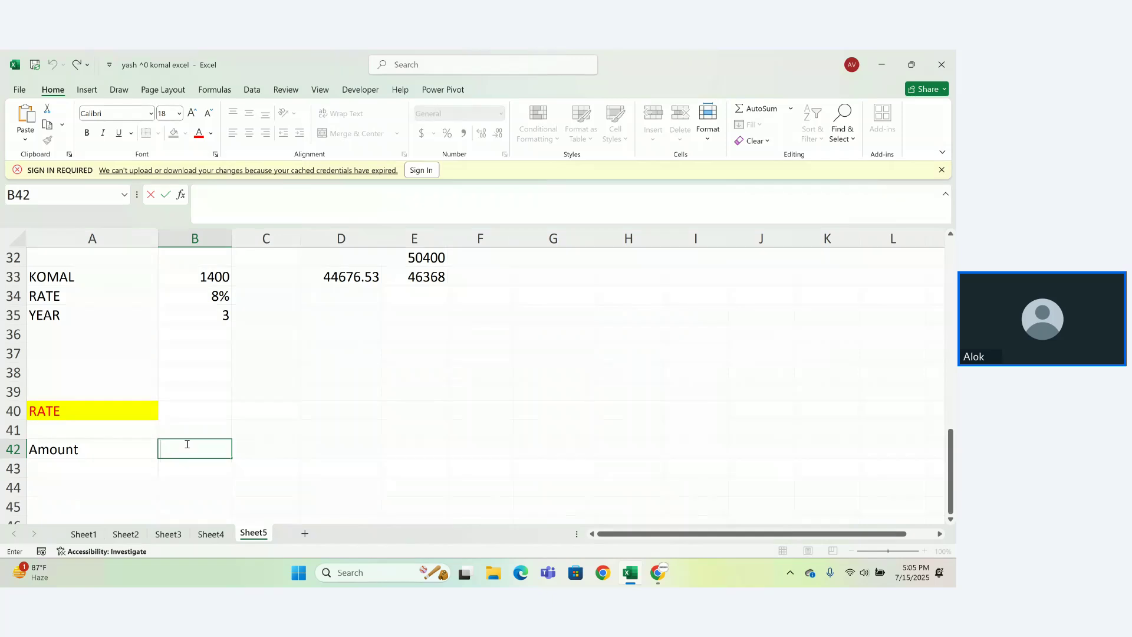
text(24000)
key(Return)
Add the label YEAR in A43 with the value 2 in B43
click(129, 473)
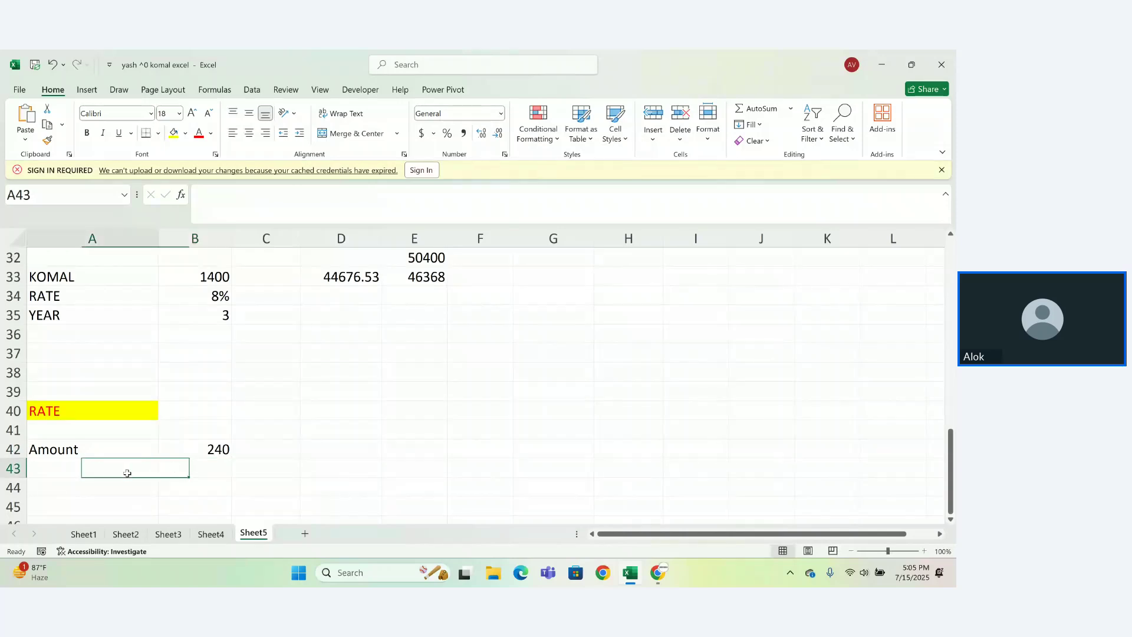
text(YEAR)
key(Tab)
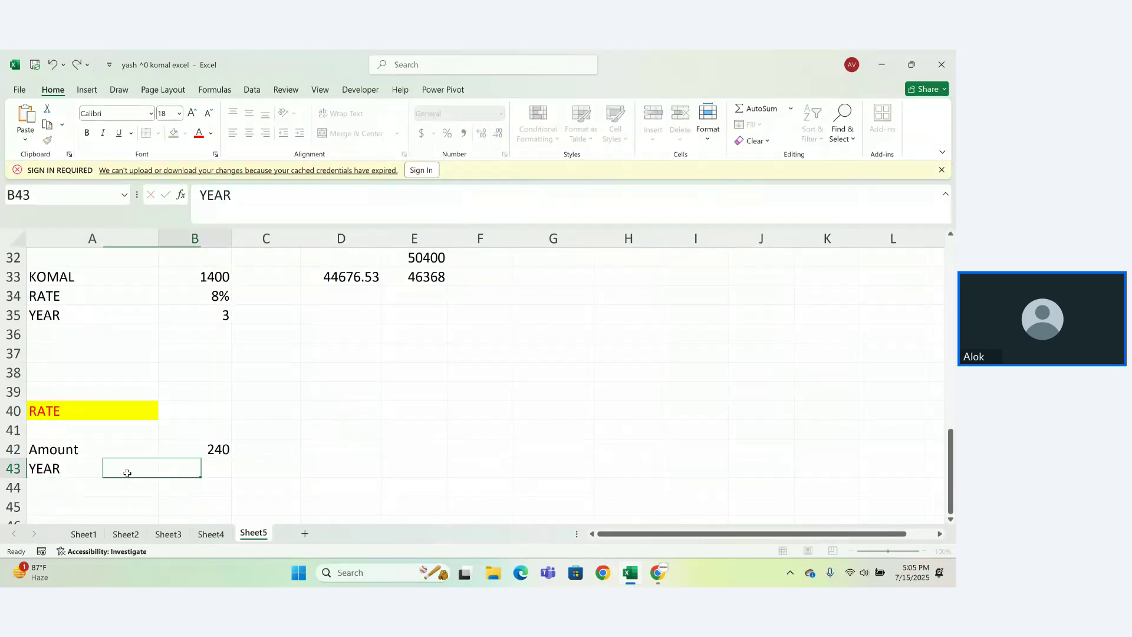
text(0.02)
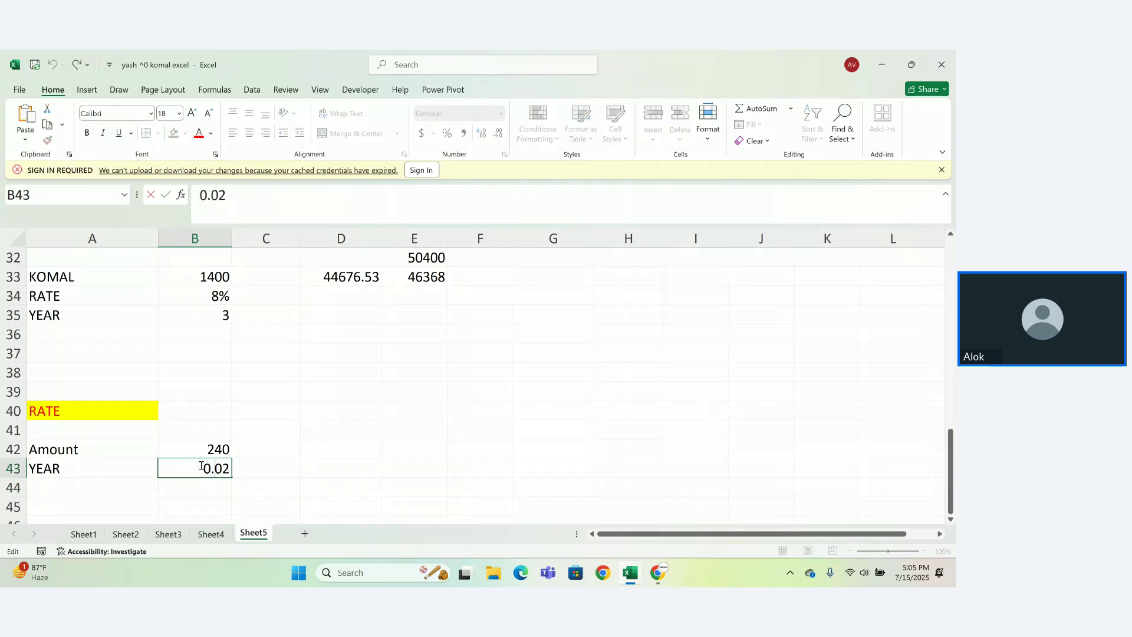
key(BackSpace)
key(BackSpace)
key(BackSpace)
key(BackSpace)
text(200)
key(Return)
click(86, 503)
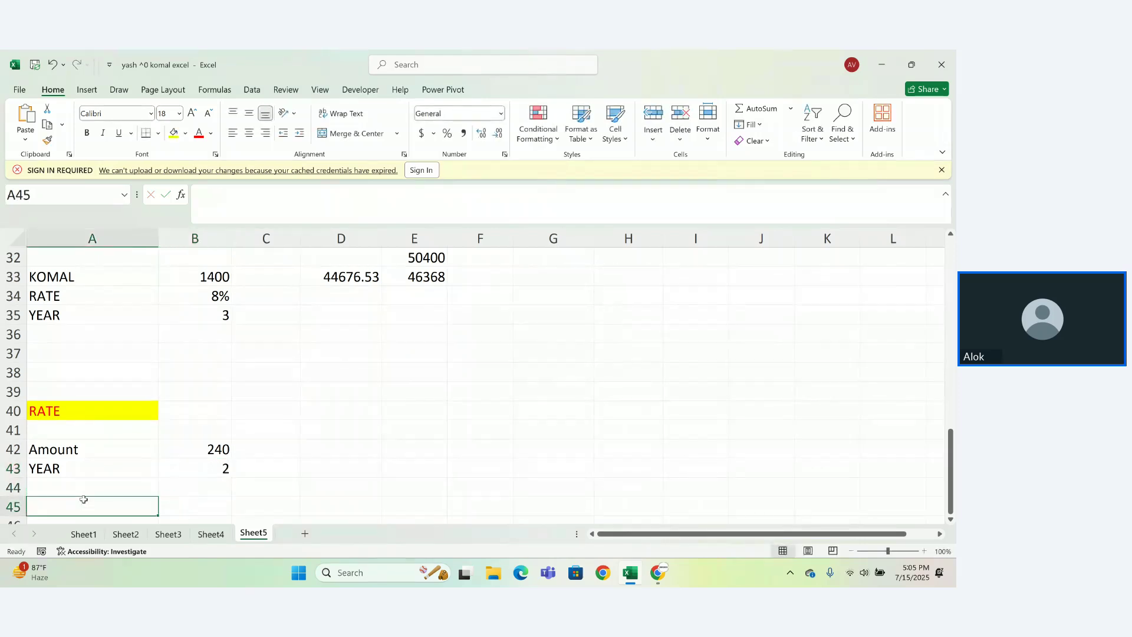
click(185, 500)
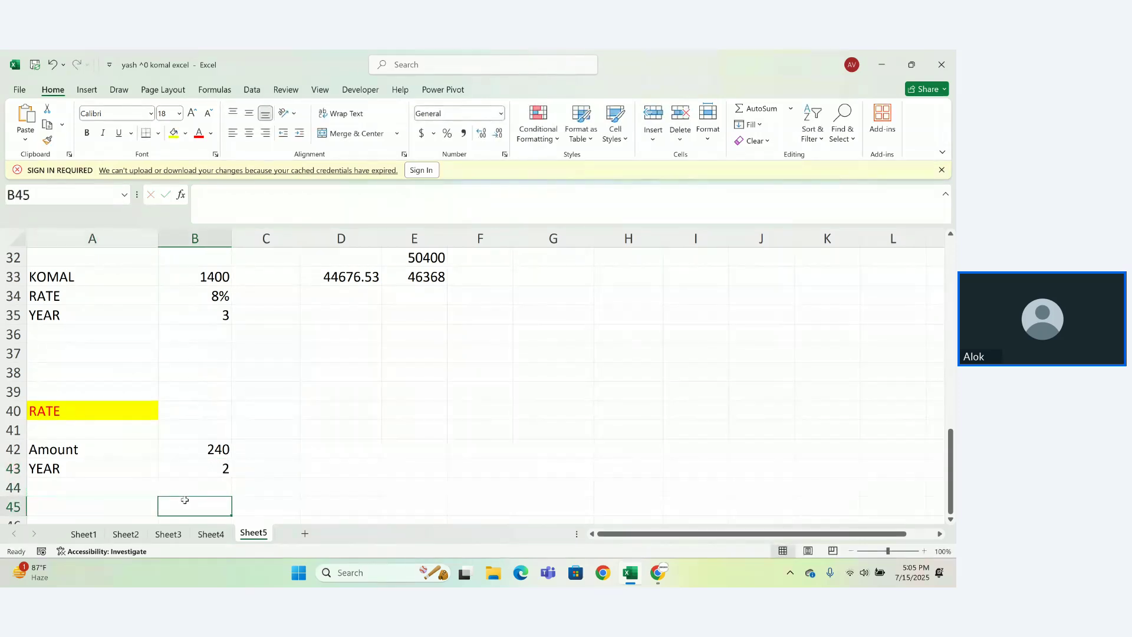
text(=RATE()
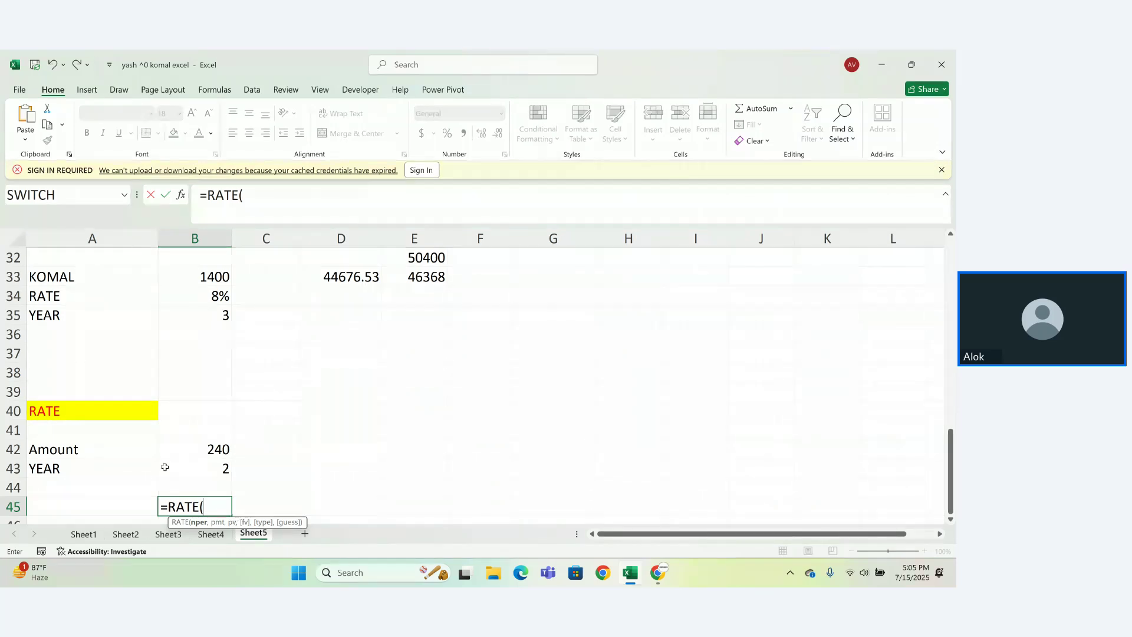
key(BackSpace)
key(Escape)
key(Down)
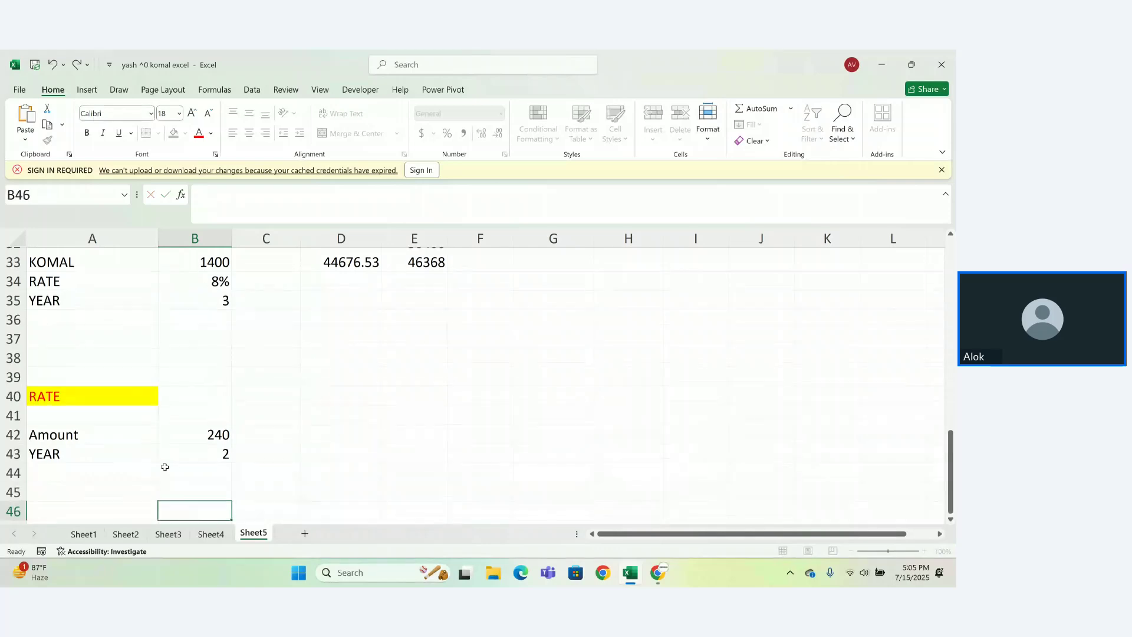
Calculate the total paid over the two years in C44 with the formula =B42*B43*12
click(284, 470)
text(=)
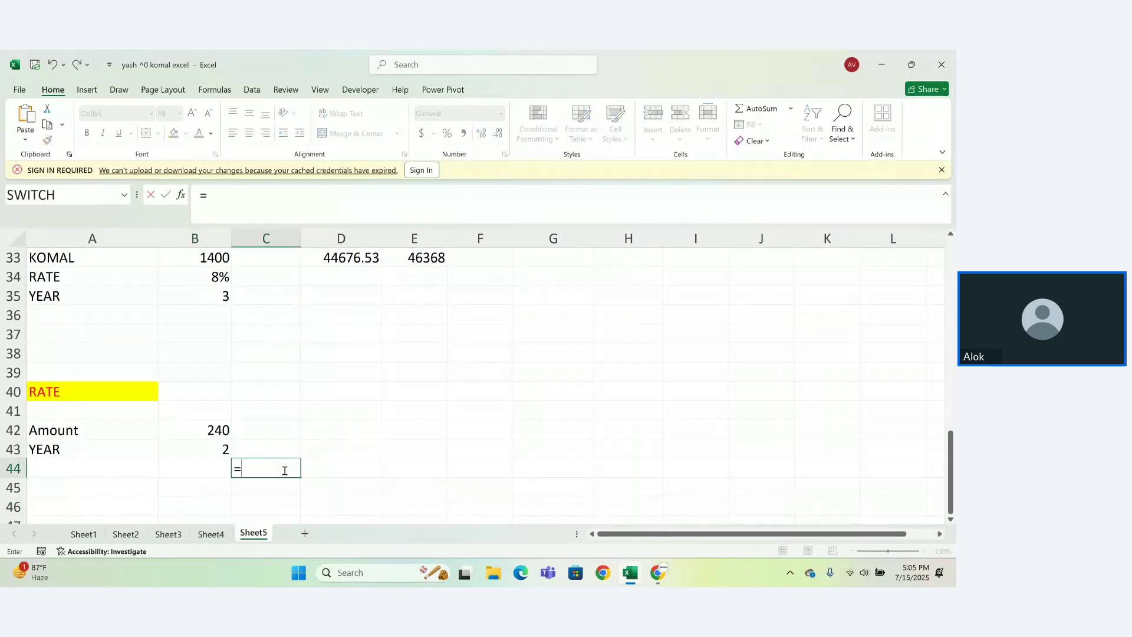
click(218, 431)
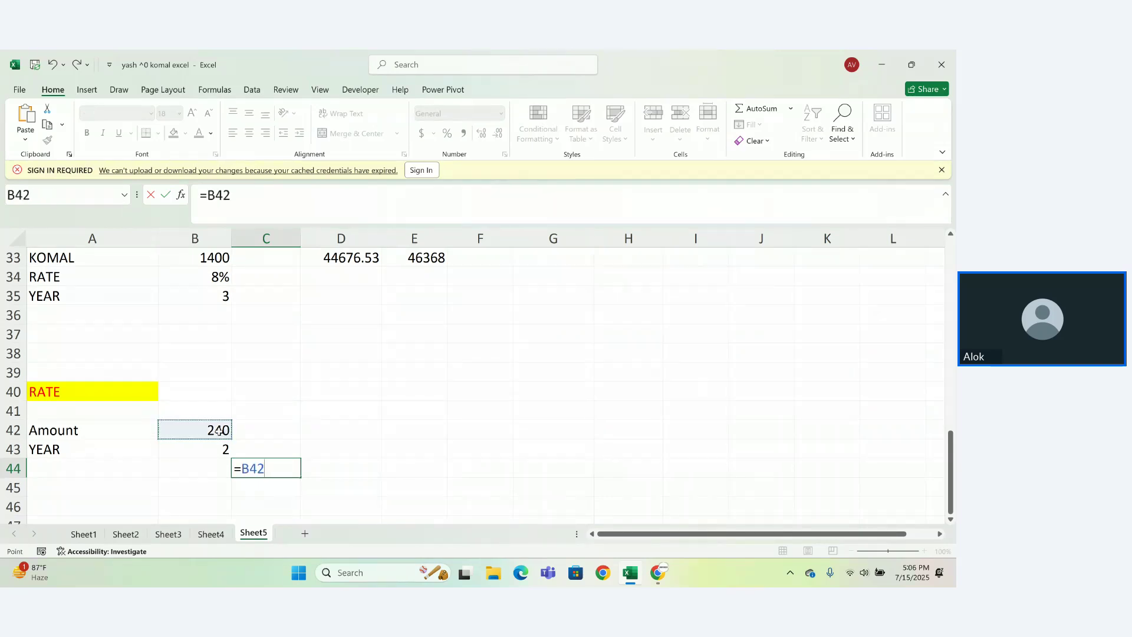
text(*)
click(221, 450)
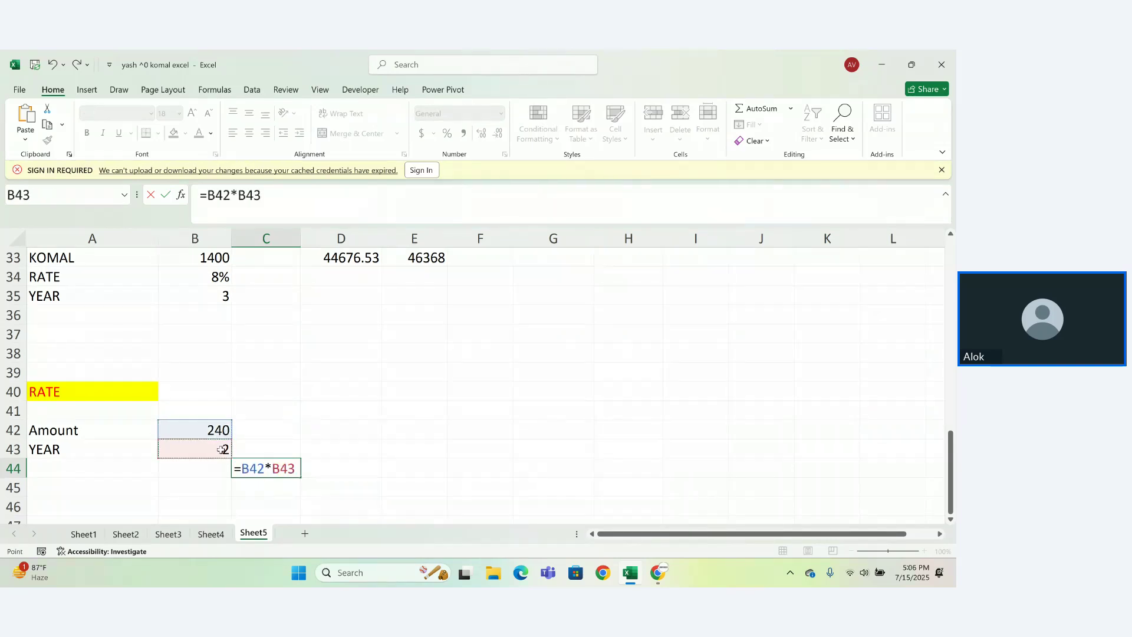
text(*12)
key(Return)
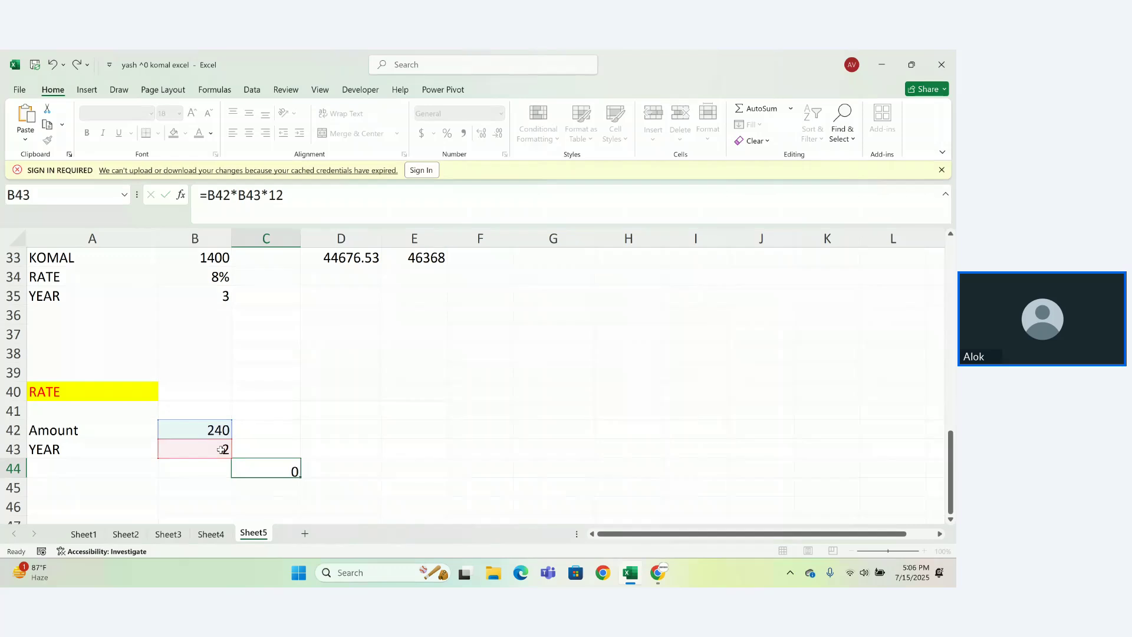
Add the label PV in A45 with the value 650 in B45
click(197, 482)
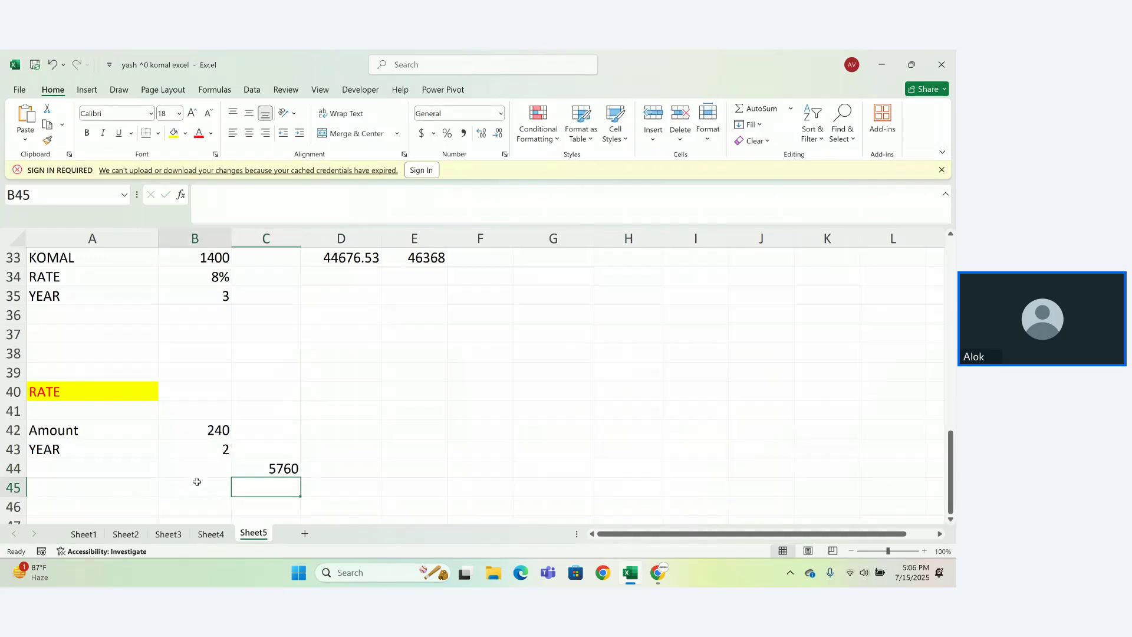
click(74, 483)
text(PV)
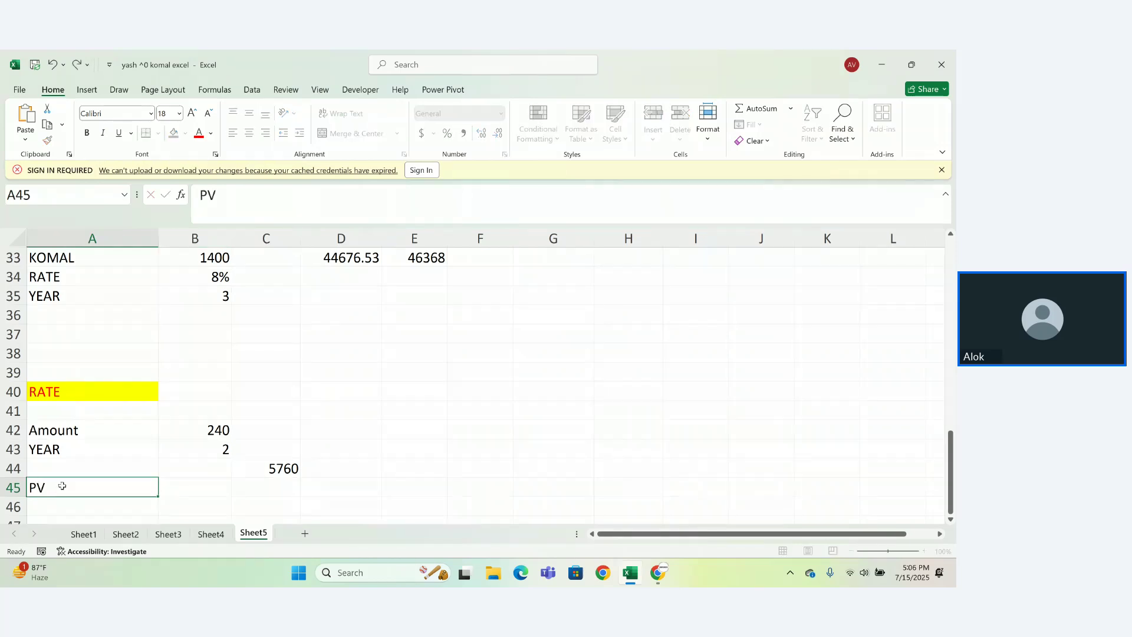
key(Tab)
text(600)
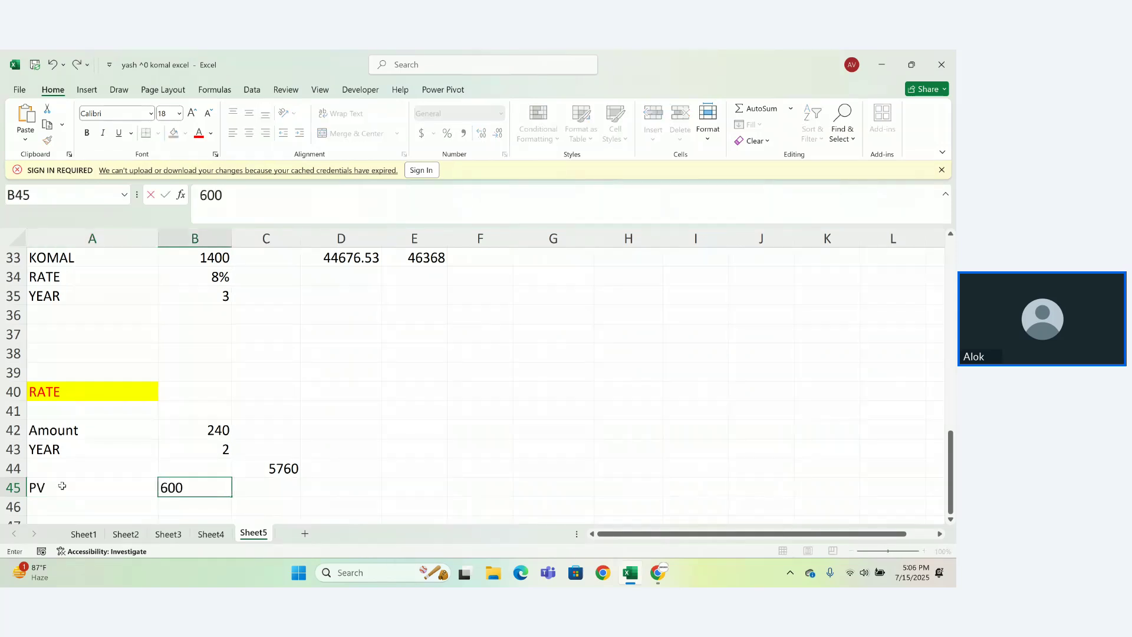
key(BackSpace)
key(BackSpace)
text(50)
key(Return)
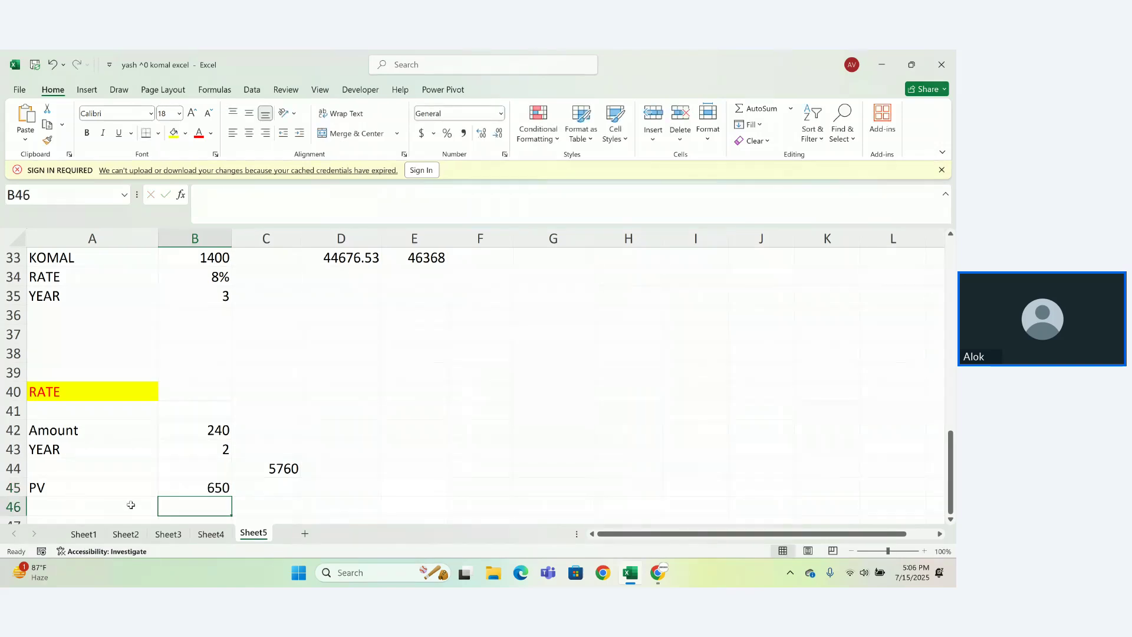
Change the PV value in B45 to 6500 and clear the contents of C42:C45
double_click(208, 489)
key(Right)
key(Right)
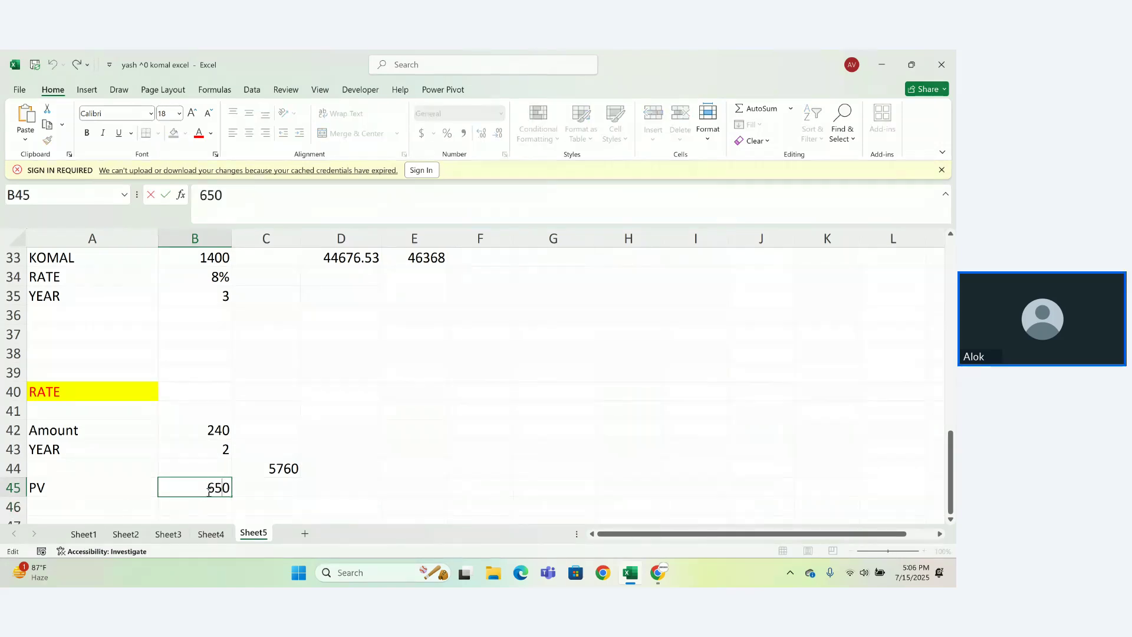
text(000)
key(Return)
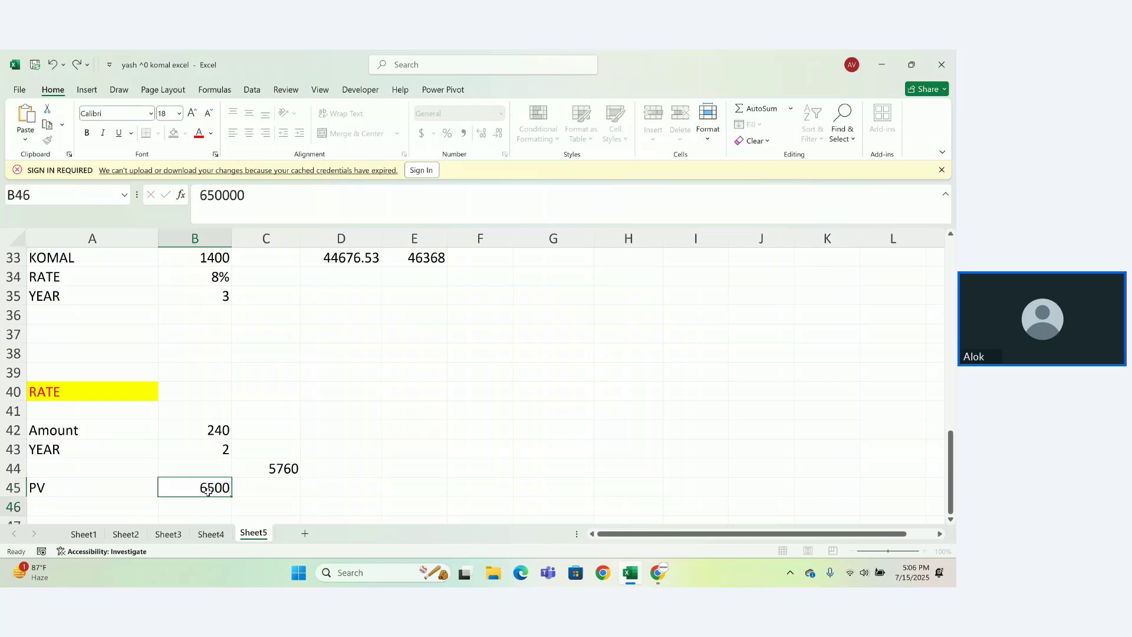
drag(280, 429, 274, 493)
key(Delete)
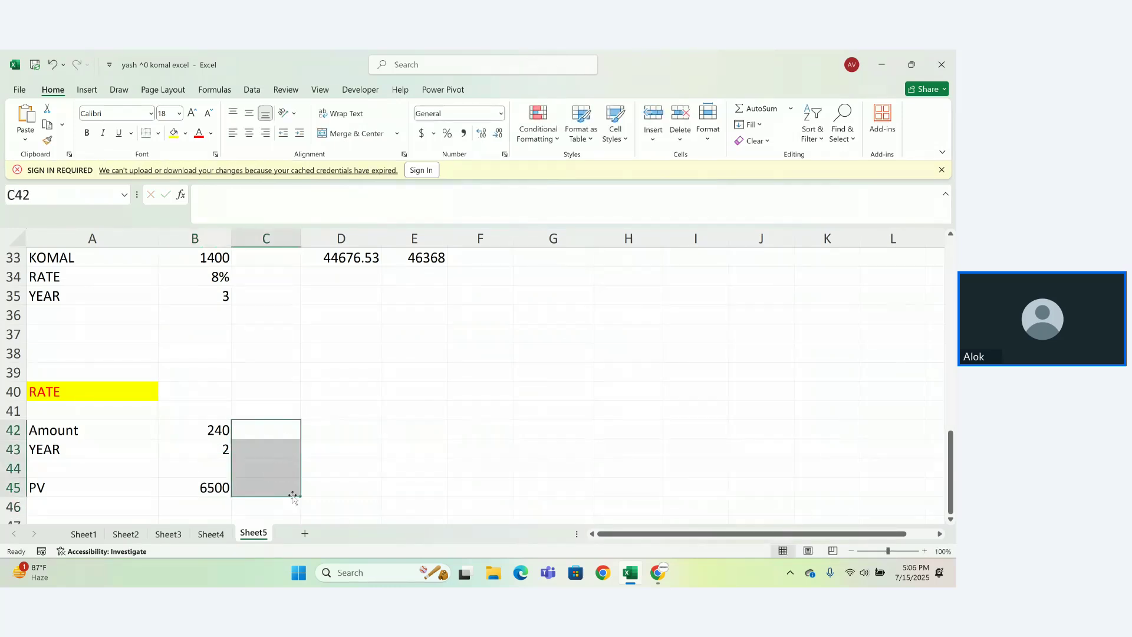
click(272, 503)
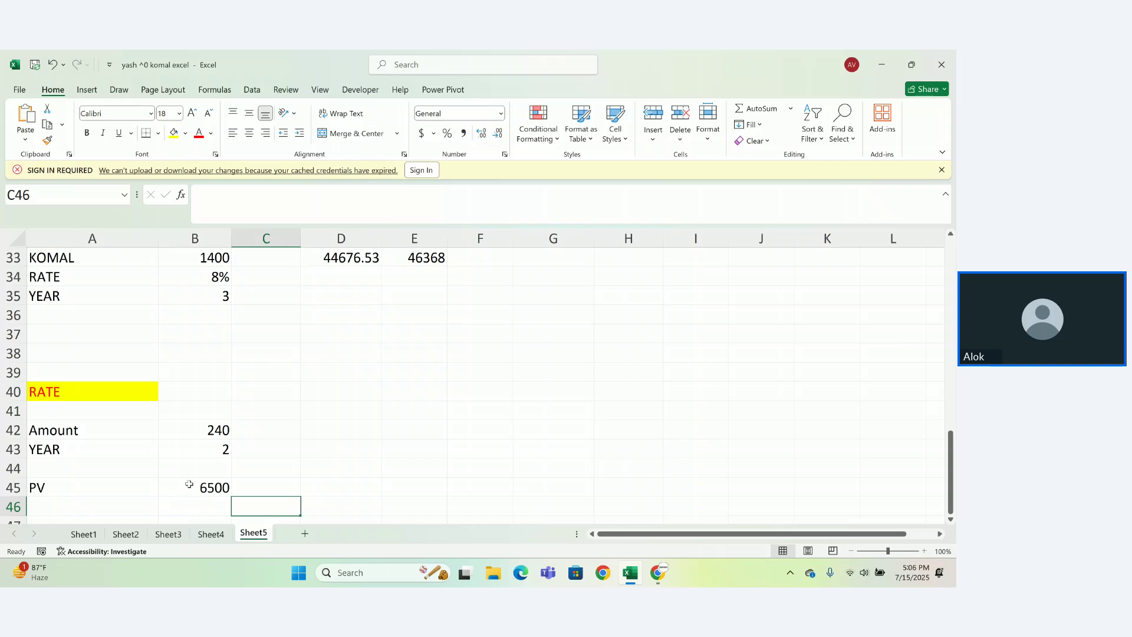
drag(188, 484, 253, 496)
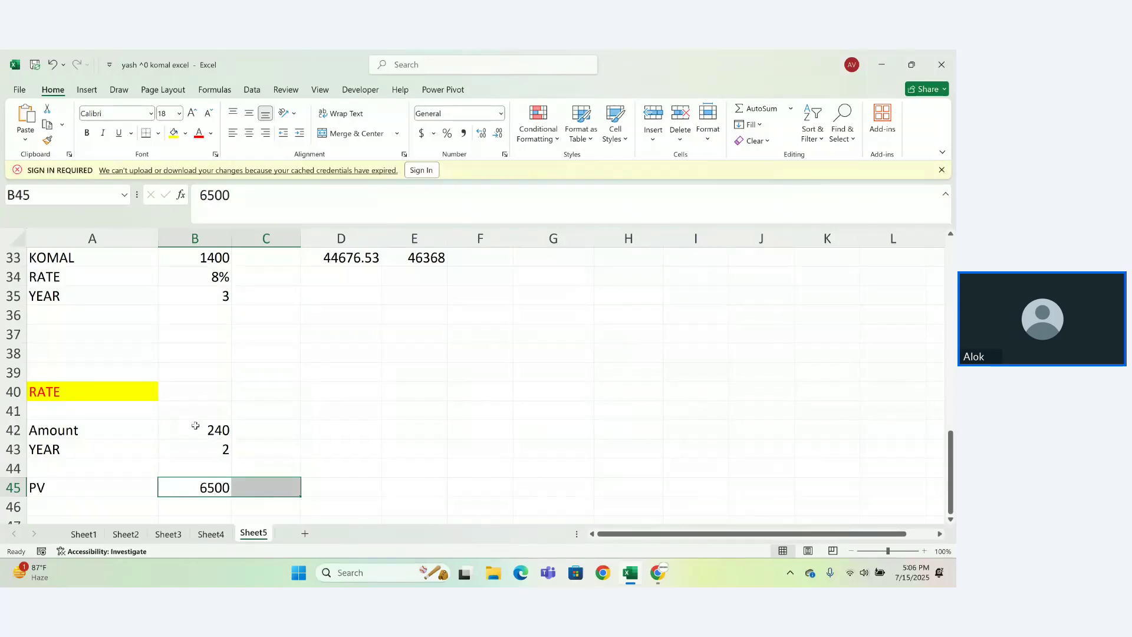
drag(193, 427, 221, 434)
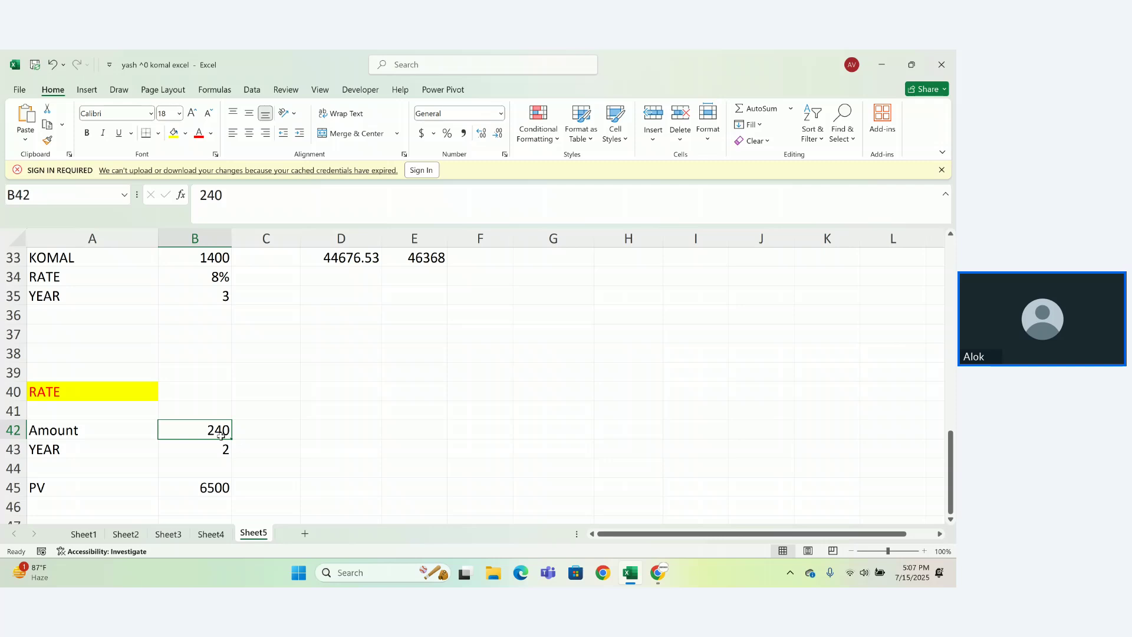
drag(204, 455, 245, 455)
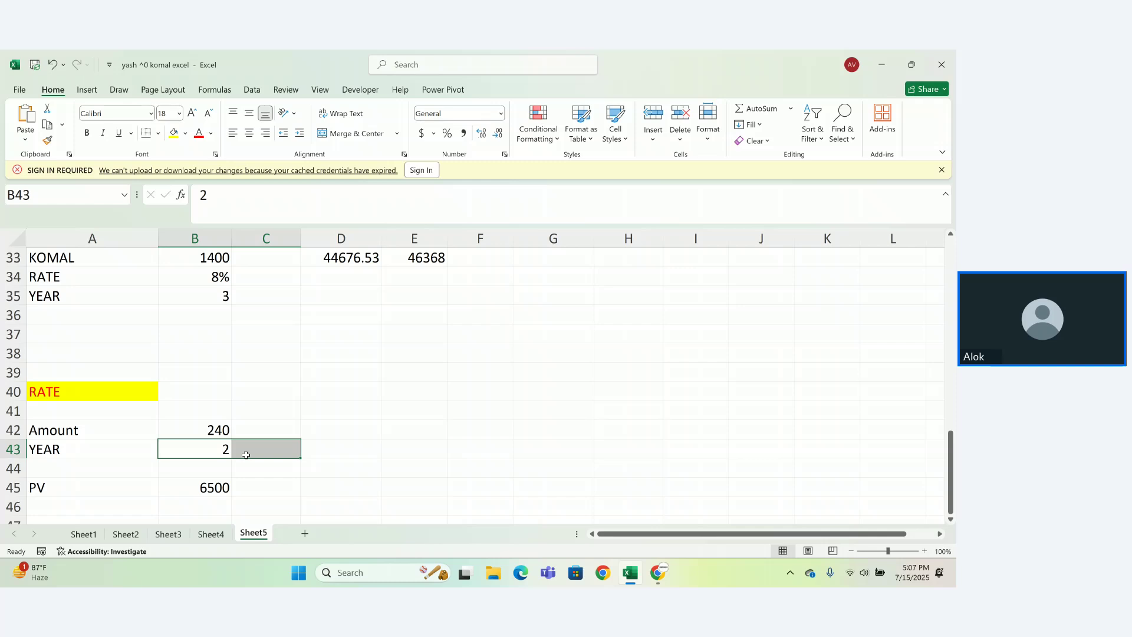
Change the Amount value in B42 to 280
double_click(226, 431)
key(BackSpace)
text(8)
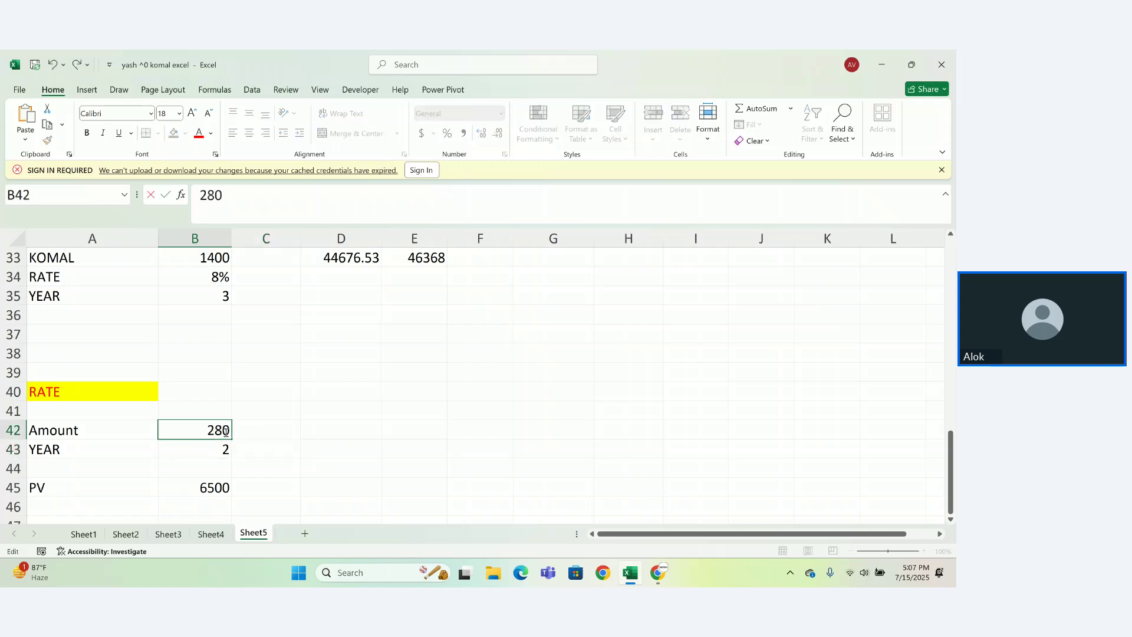
text(00)
key(BackSpace)
key(BackSpace)
key(Return)
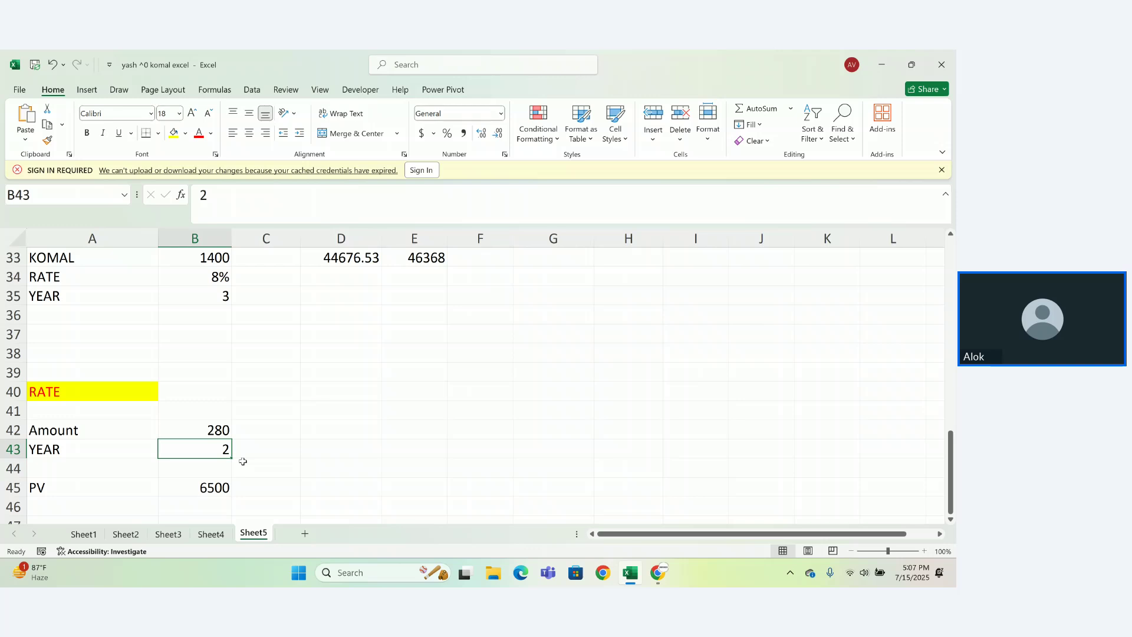
Raise the Amount value in B42 to 310
double_click(214, 432)
key(BackSpace)
key(BackSpace)
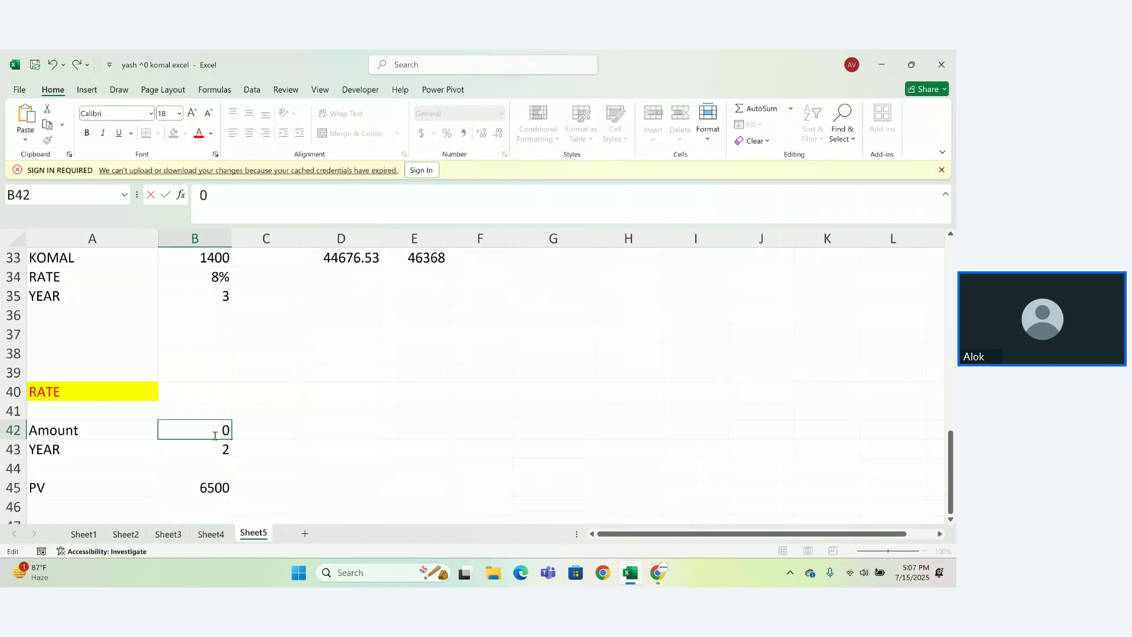
text(3100)
key(BackSpace)
key(BackSpace)
key(Return)
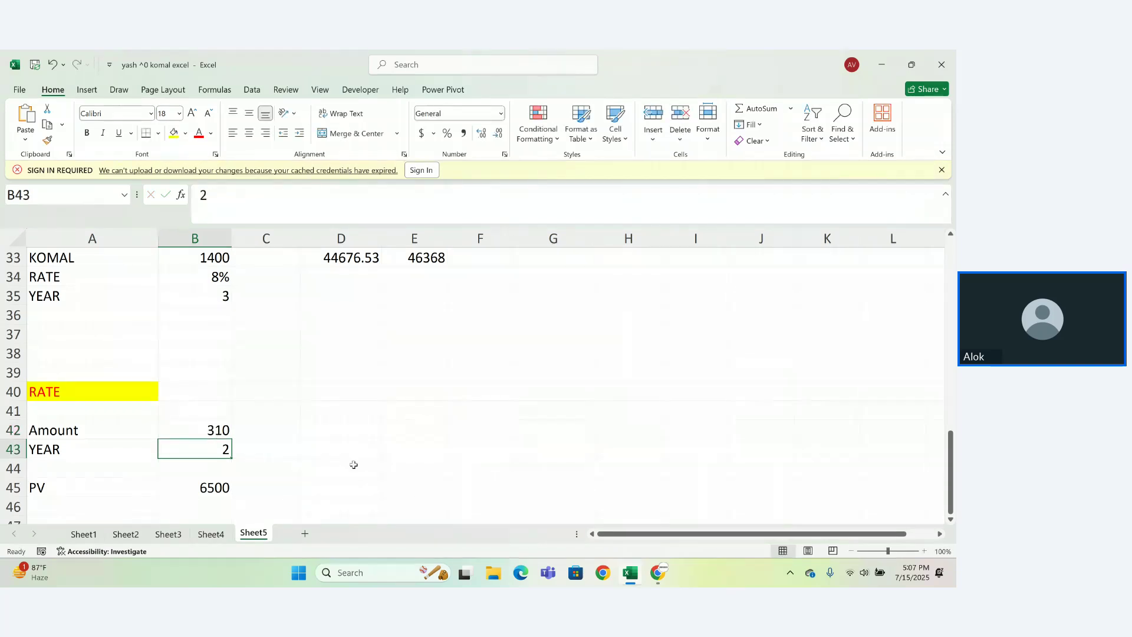
Calculate a payment total in E43 with the formula =B43*B42*24
click(409, 455)
text(=)
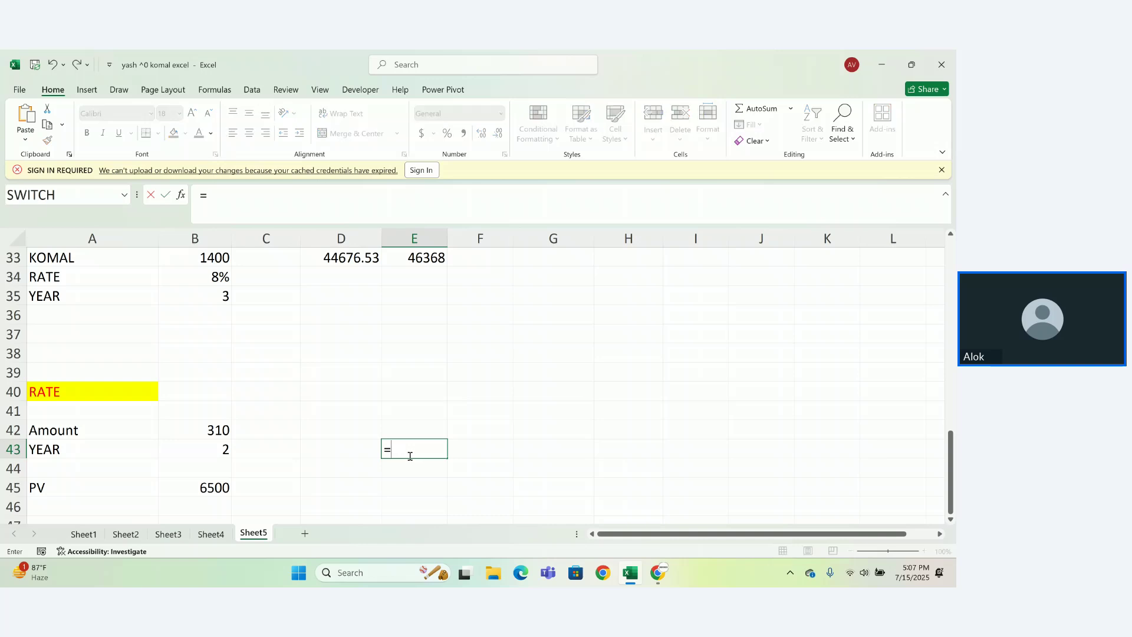
click(224, 442)
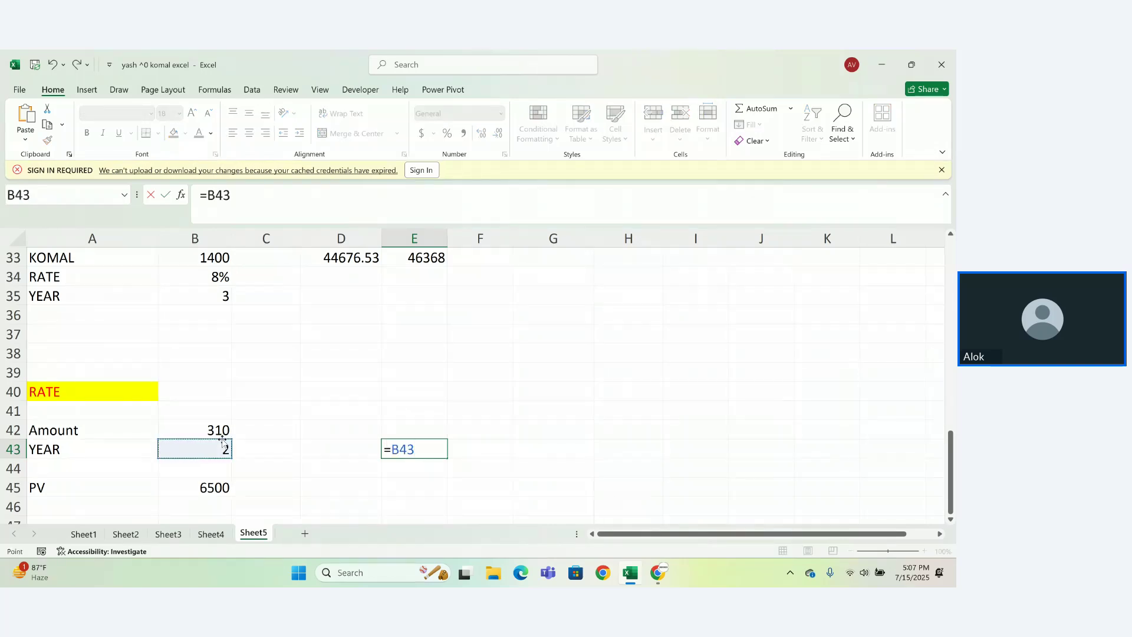
text(*)
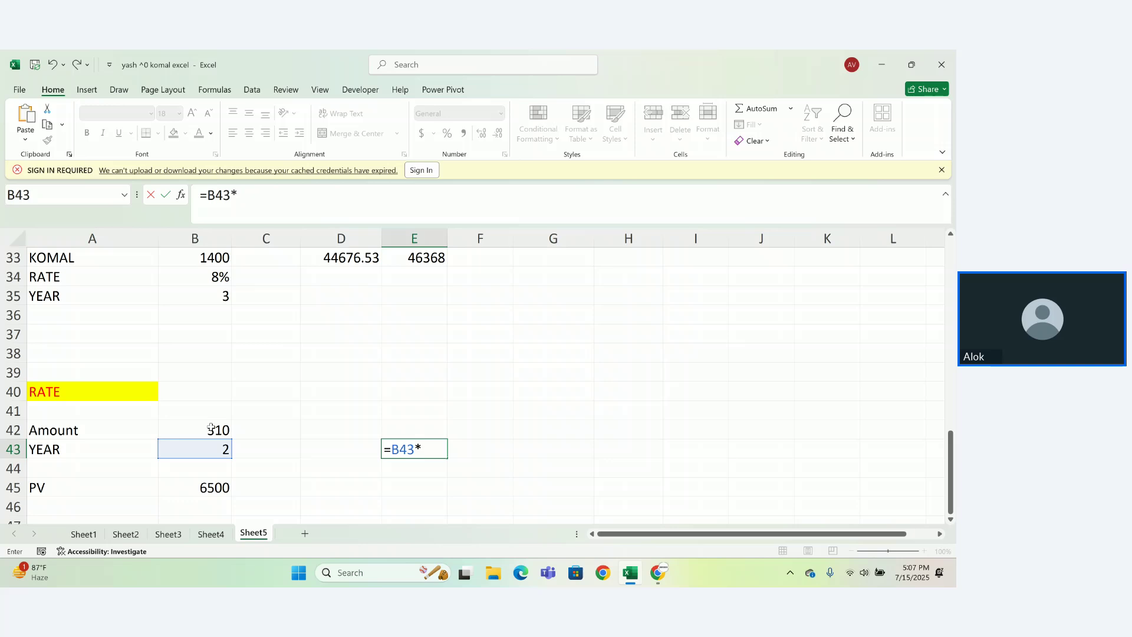
click(210, 427)
text(*2)
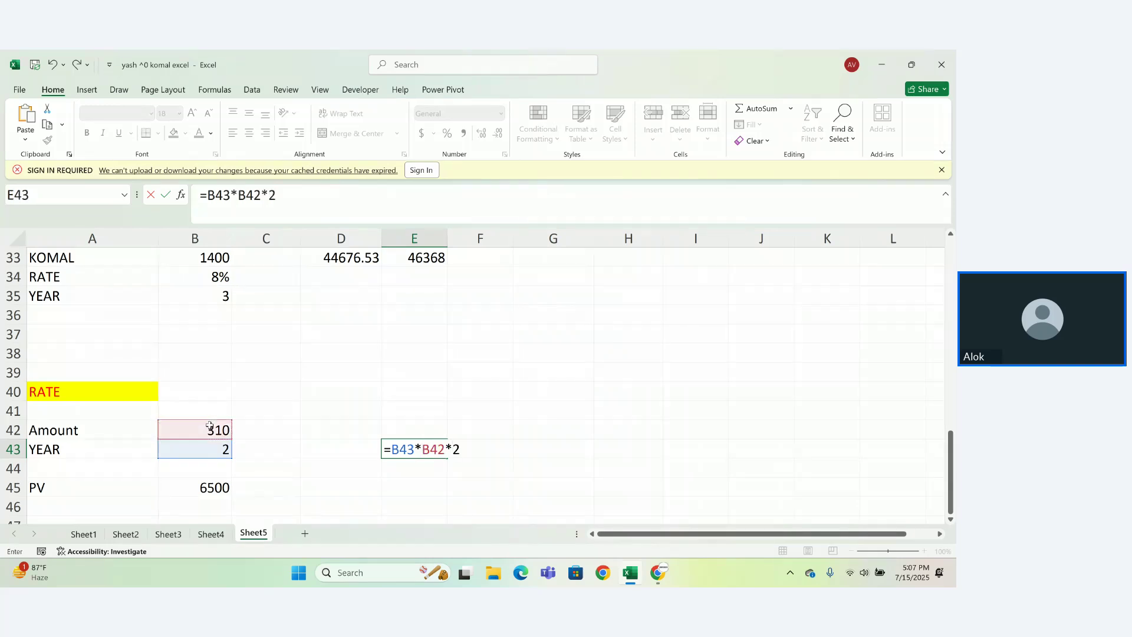
key(Return)
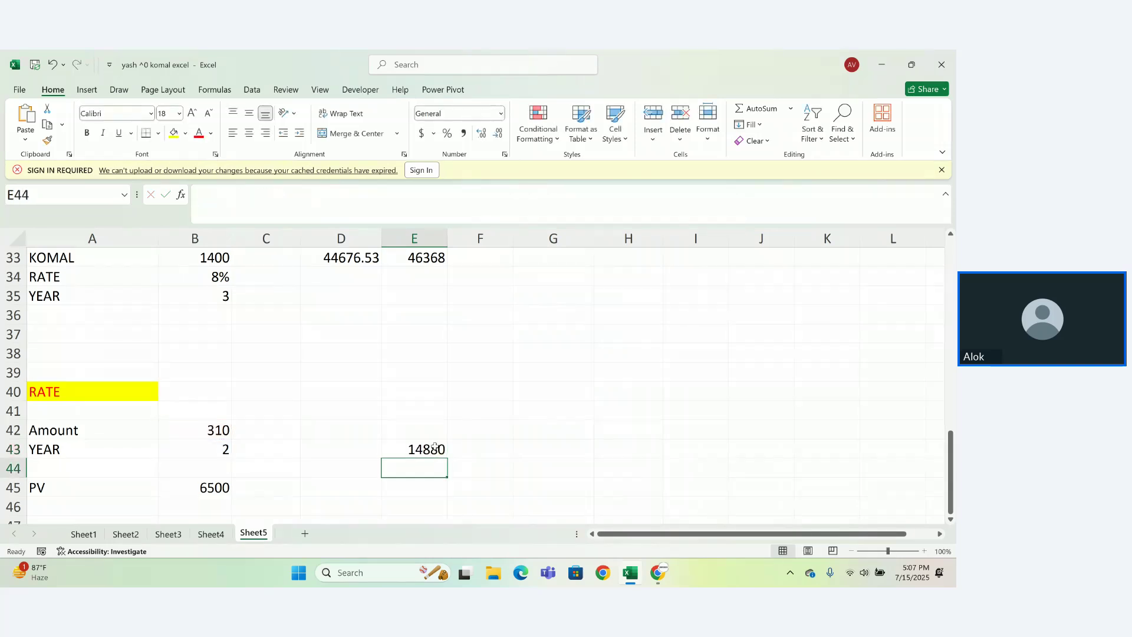
Correct the payment total in E43 by changing its formula to =B43*B42*12
click(440, 446)
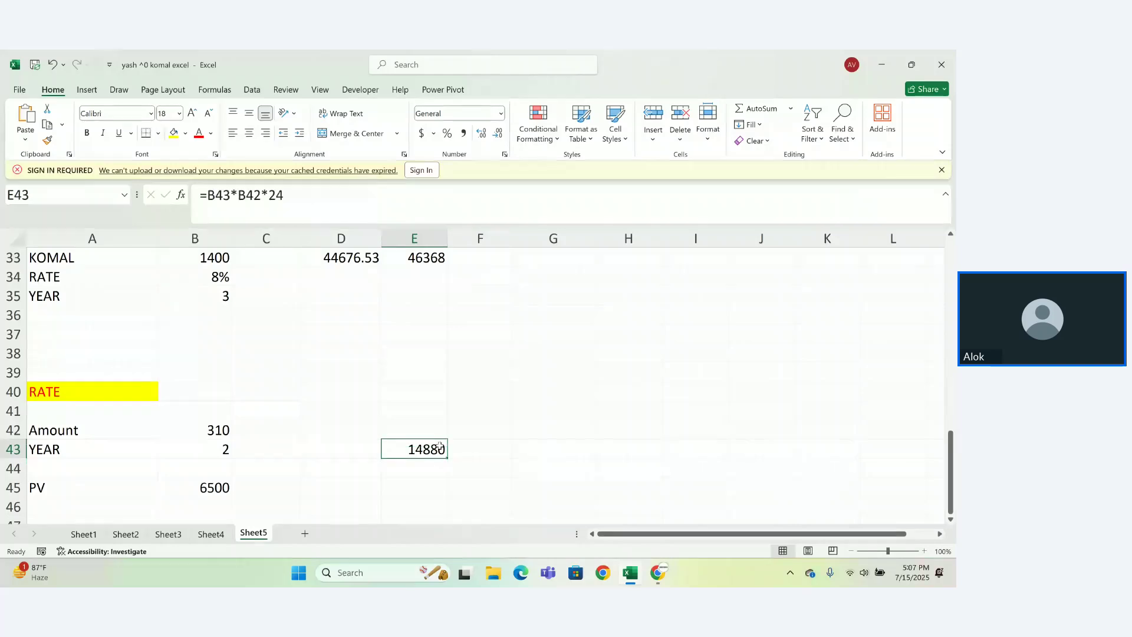
double_click(439, 446)
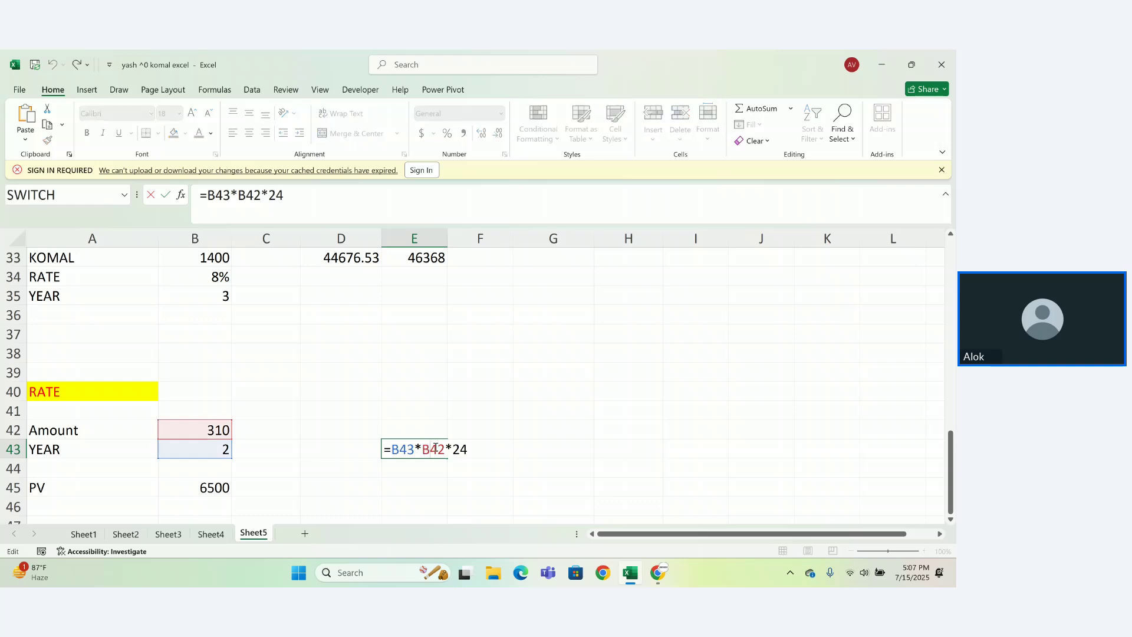
key(BackSpace)
key(BackSpace)
text(12)
key(Return)
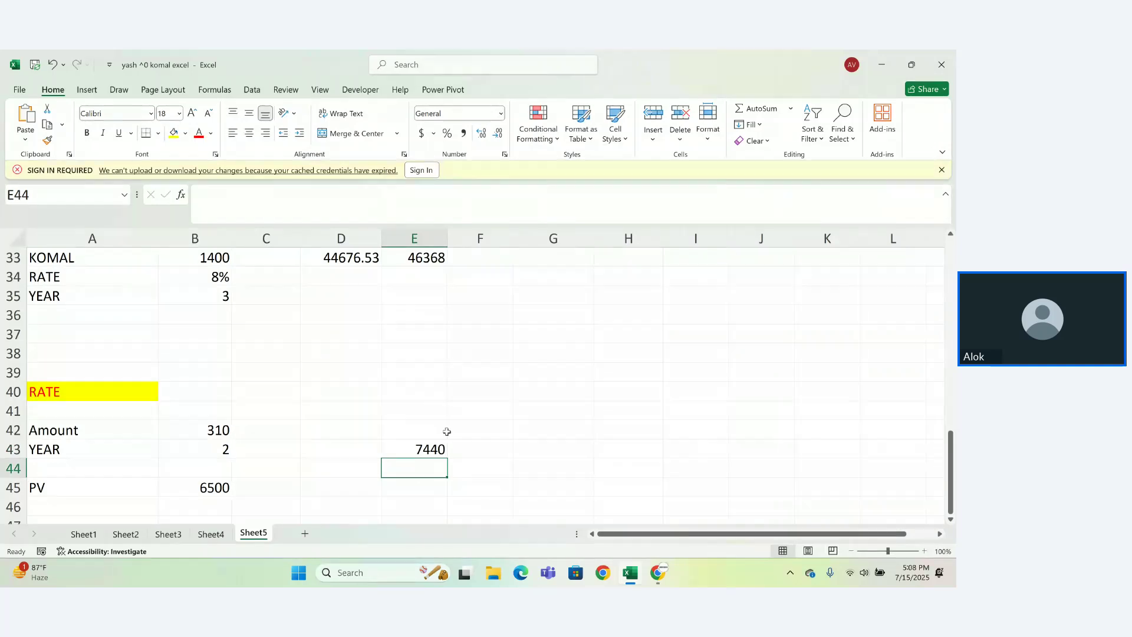
drag(427, 434, 435, 475)
click(435, 479)
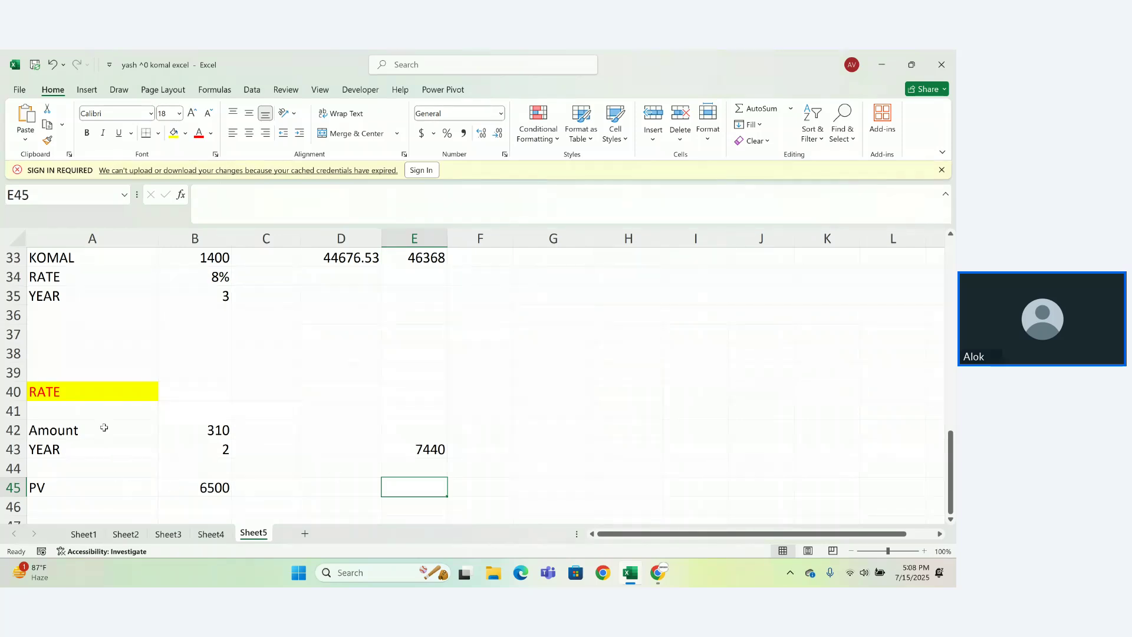
Calculate the interest rate in D42 with the formula =RATE(B42,B43*12,B45,0,0)
click(347, 434)
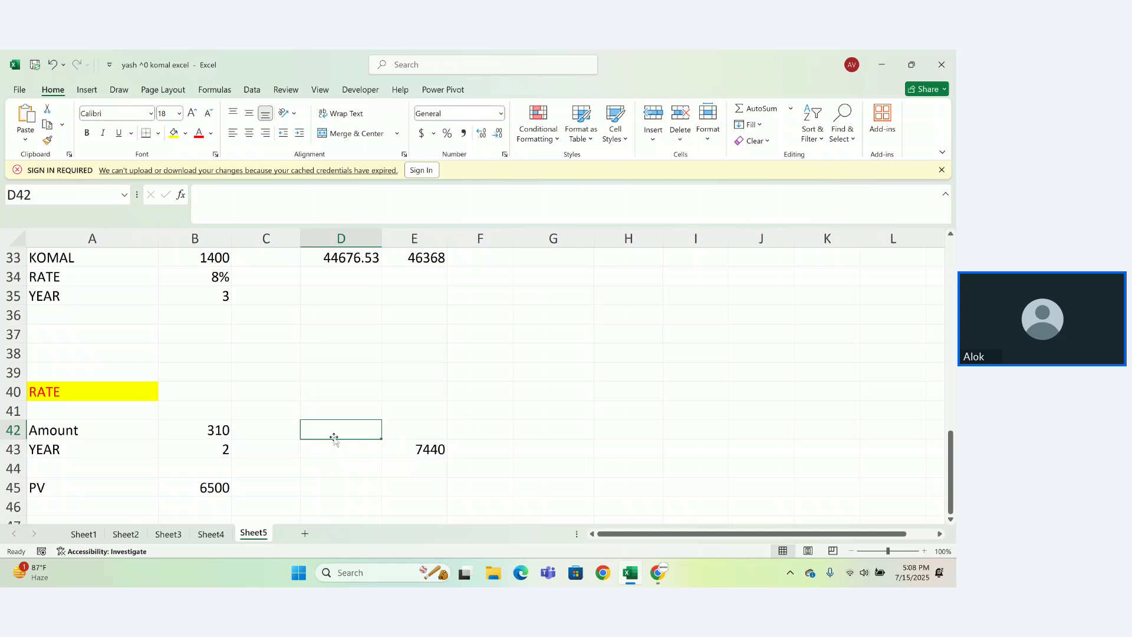
text(=RATE()
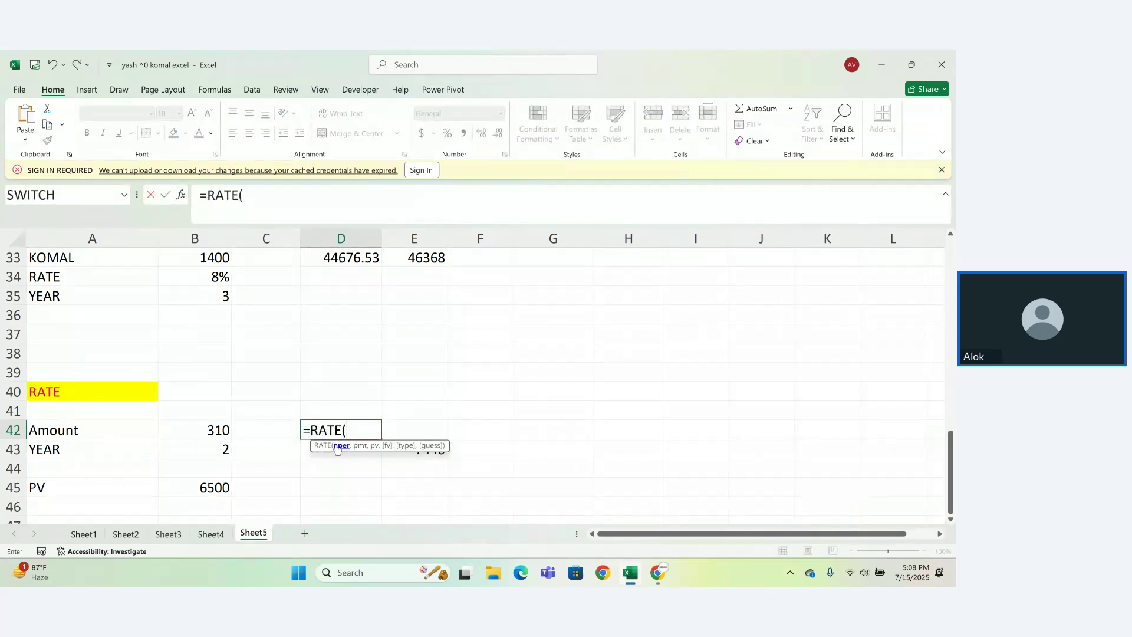
click(225, 433)
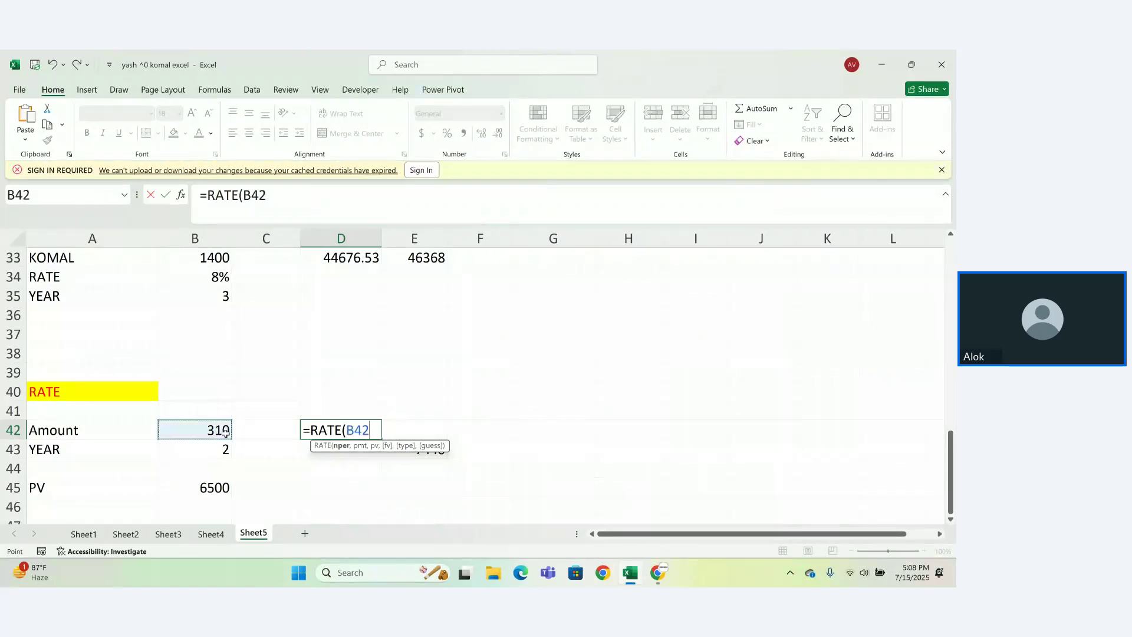
text(,)
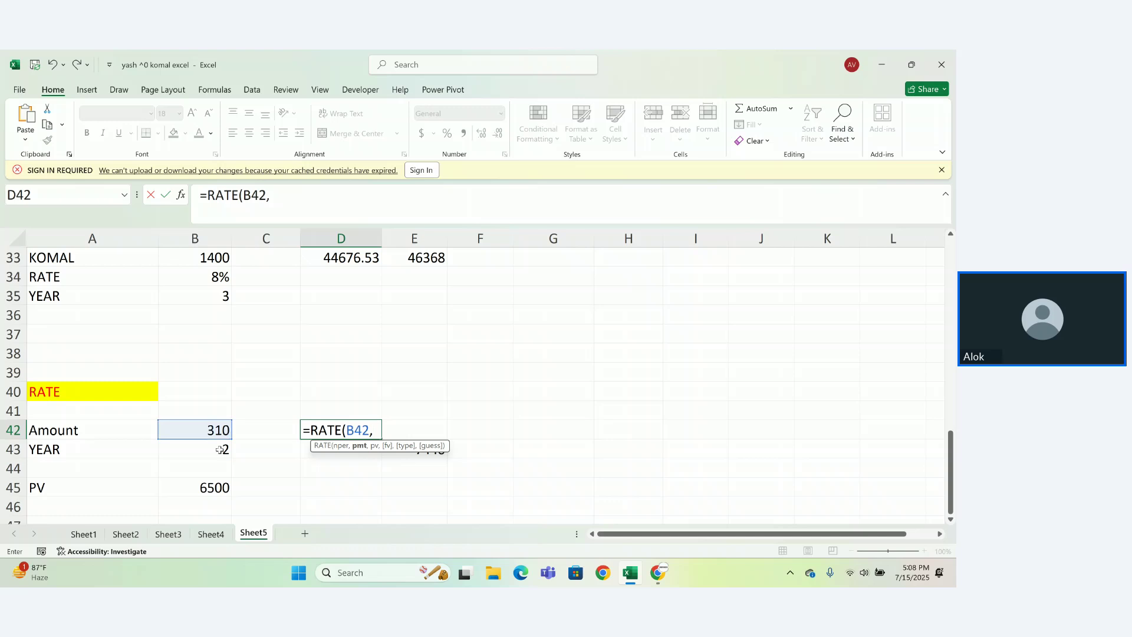
click(219, 453)
text(*)
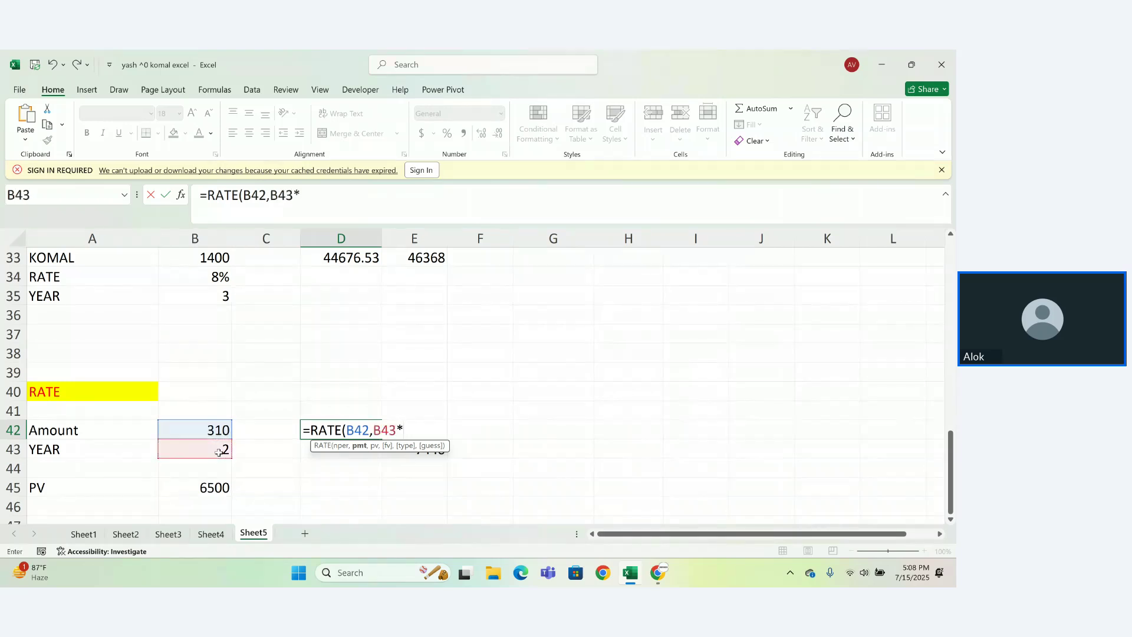
text(12,)
click(209, 497)
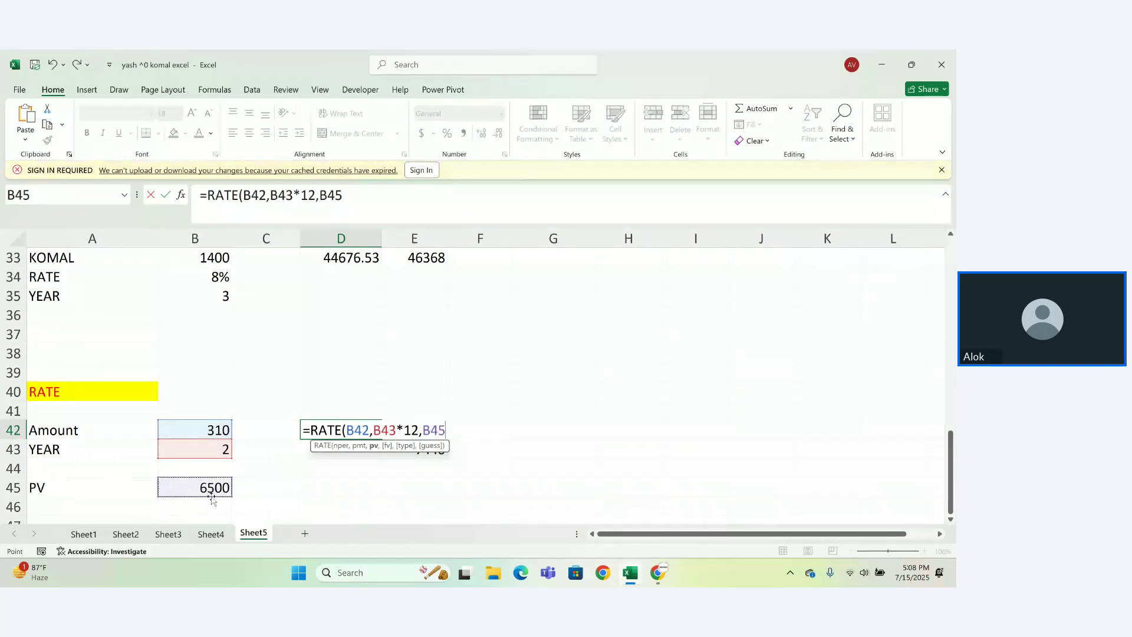
text())
key(BackSpace)
text(,)
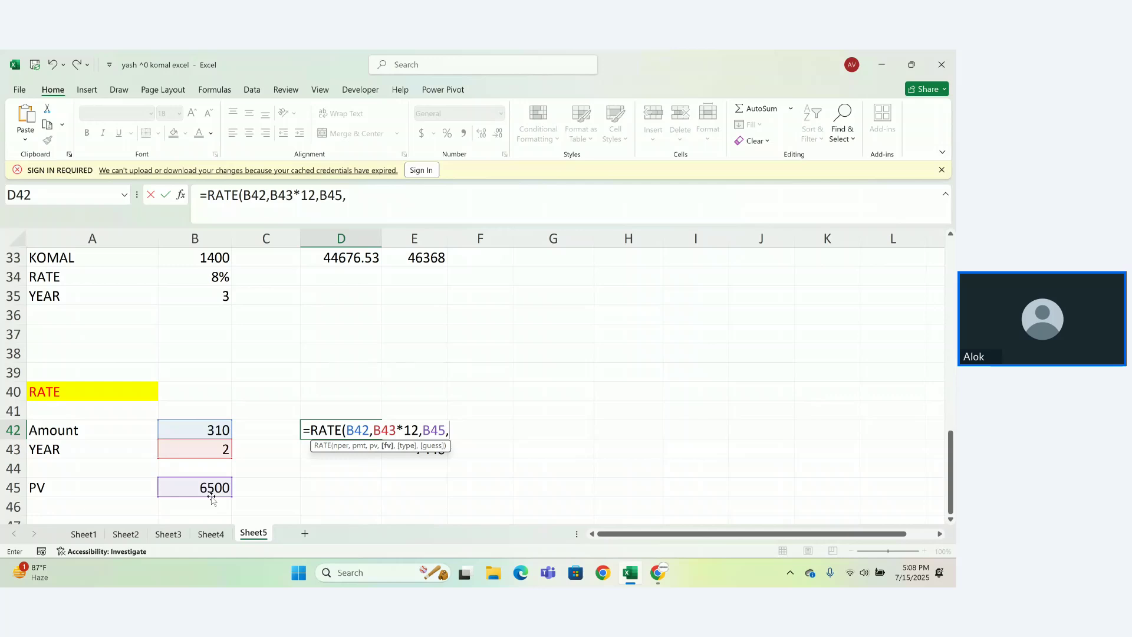
text(0,0)
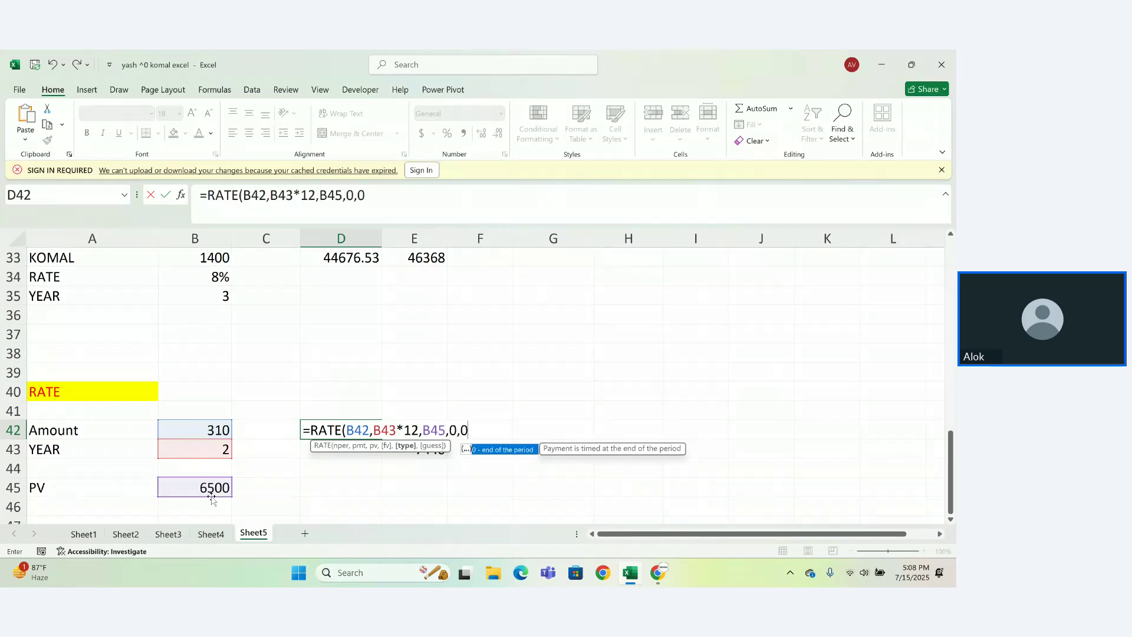
key(Return)
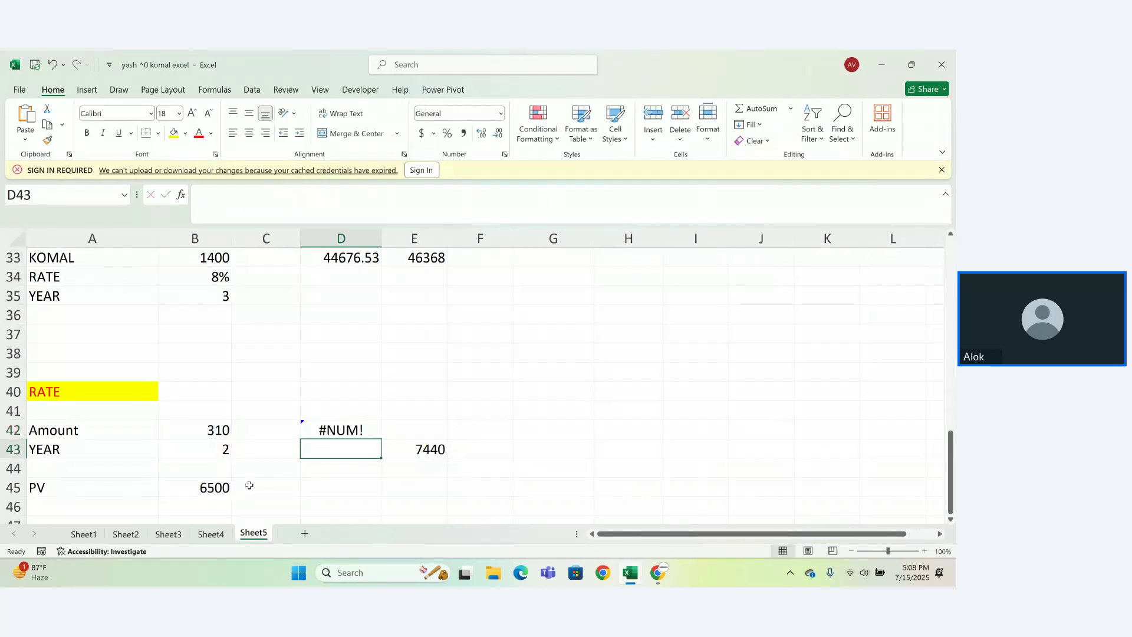
Make the present value argument negative in D42's formula, giving =RATE(B42,B43*12,-B45,0,0)
double_click(341, 429)
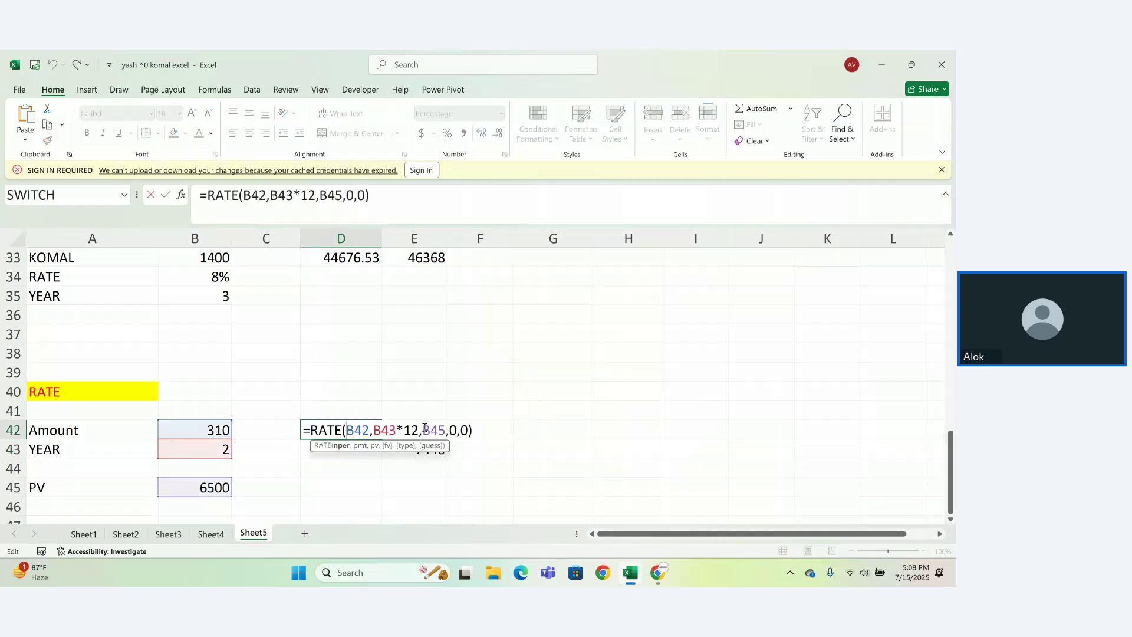
click(425, 429)
text(-)
key(Return)
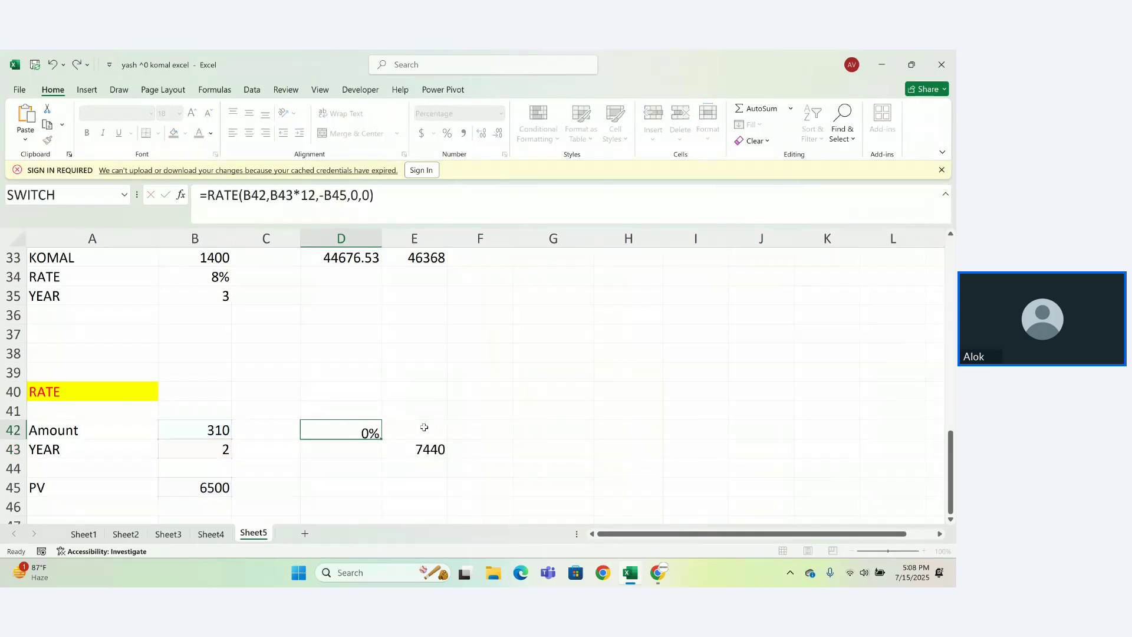
Format the rate percentage in D42 to show two decimal places
click(362, 430)
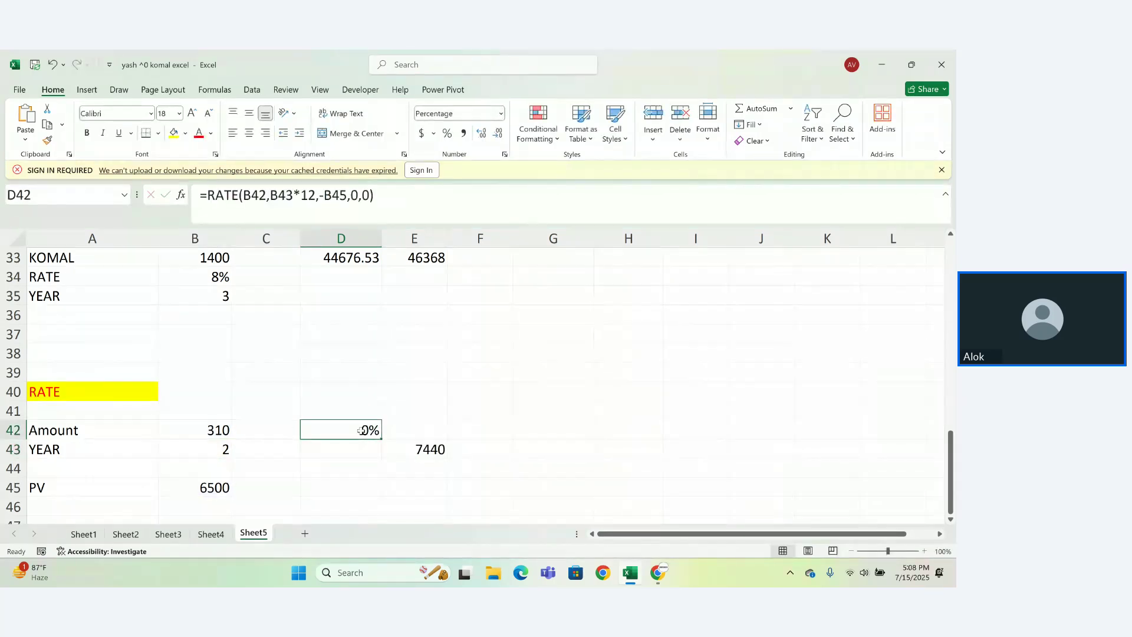
click(482, 134)
click(482, 134)
click(482, 135)
click(498, 135)
drag(351, 408, 364, 462)
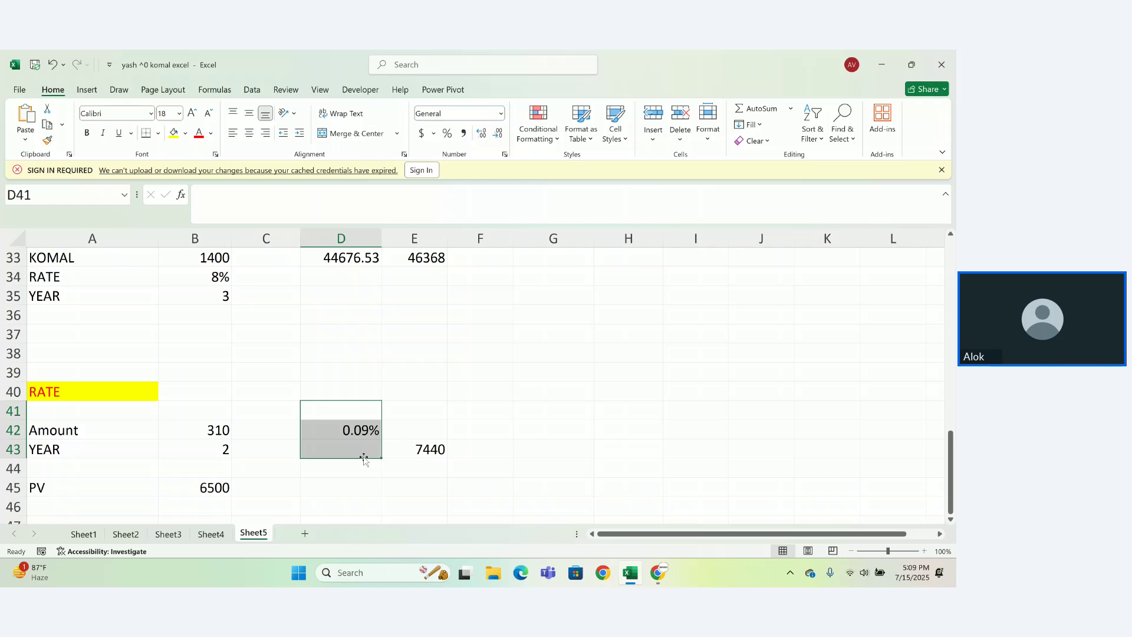
click(365, 439)
Calculate the annual rate in D45 with the formula =D42*12
click(348, 489)
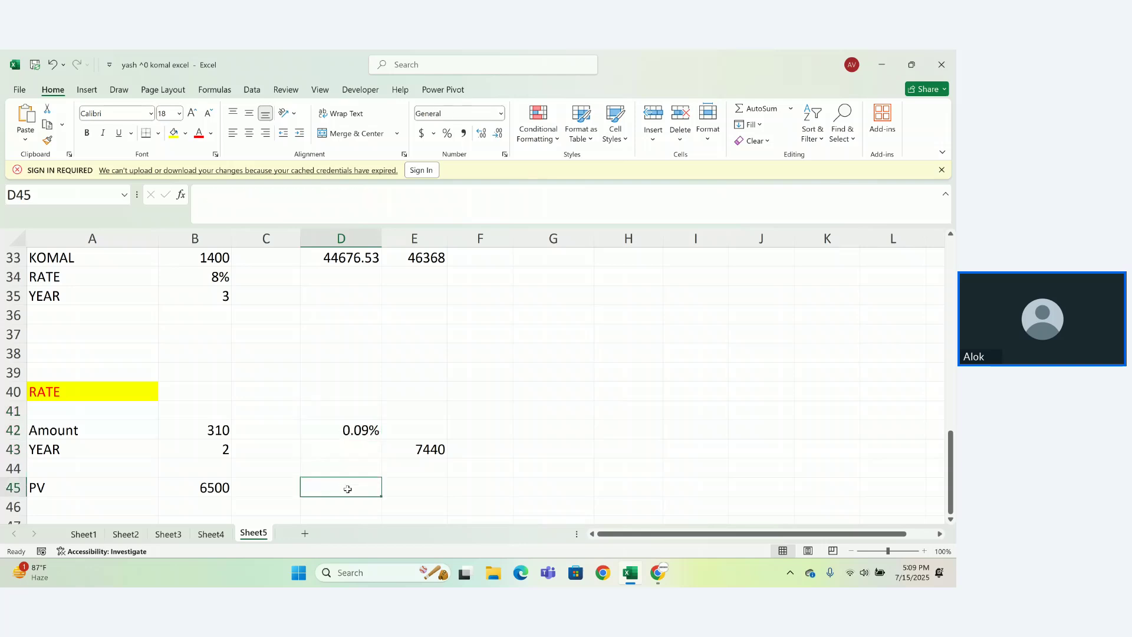
text(=)
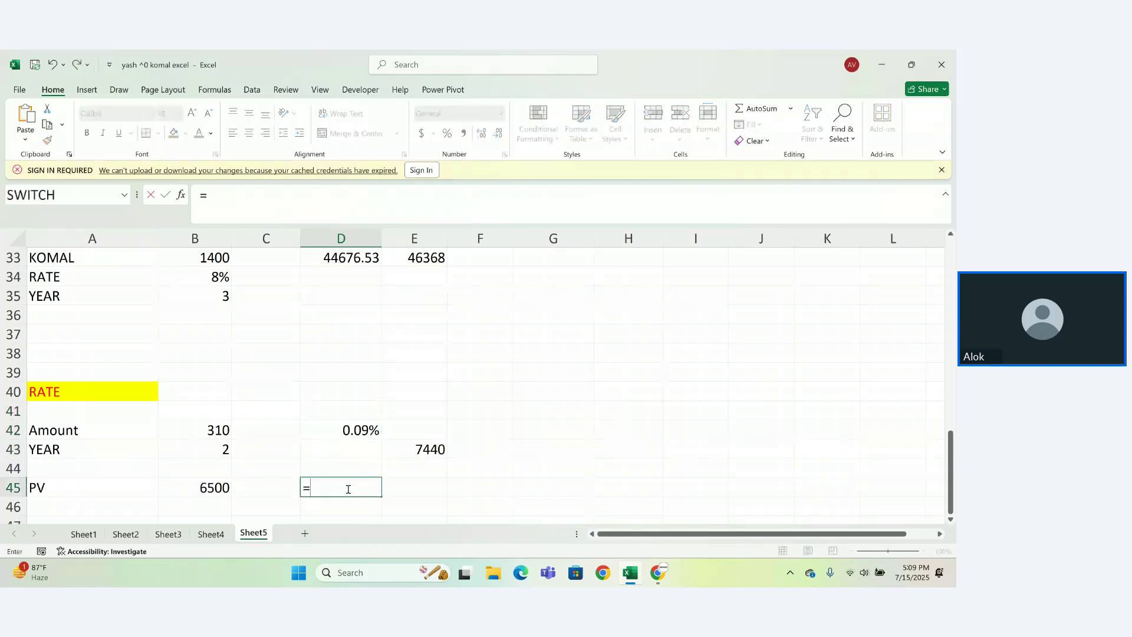
click(352, 435)
text(*)
key(BackSpace)
text(12)
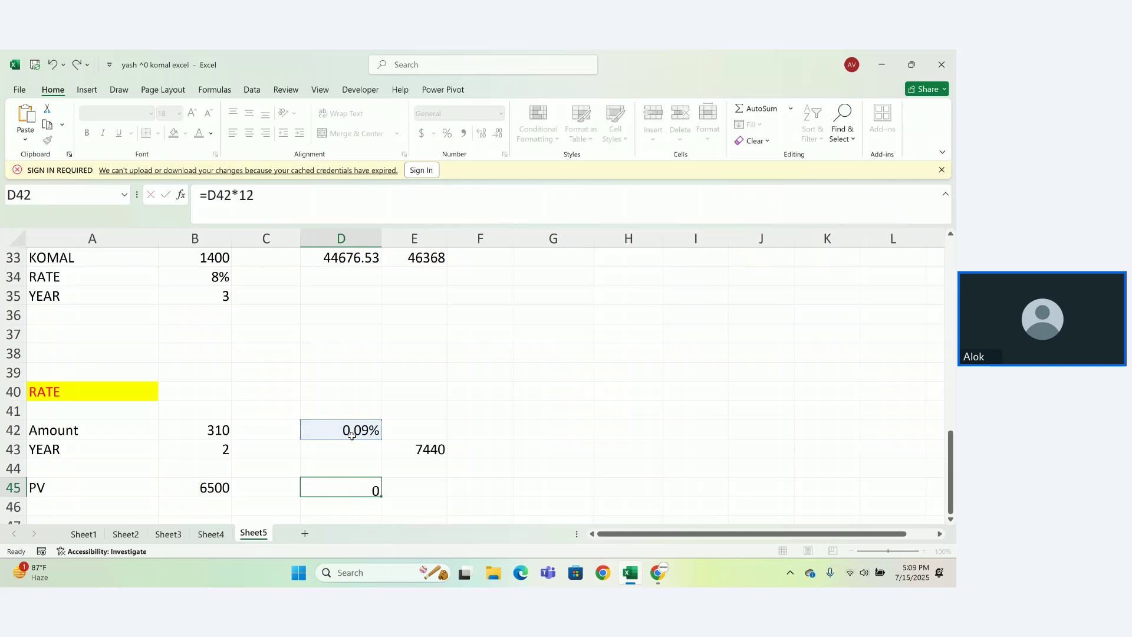
key(Return)
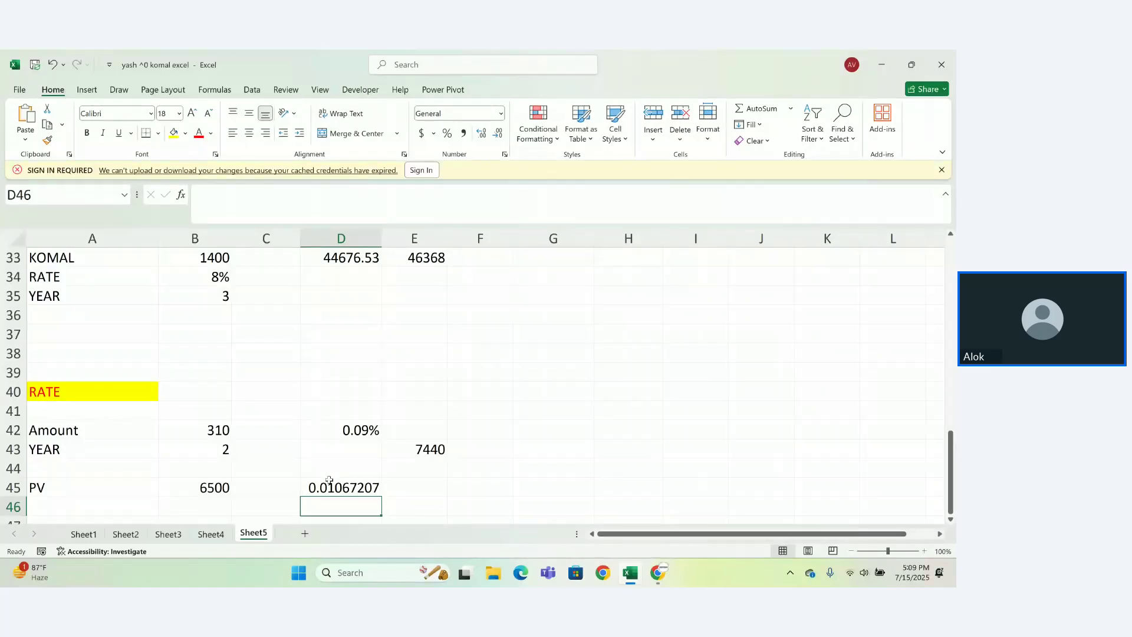
Clear the example's values and formulas from B42:F45, keeping the labels in column A
drag(207, 430, 494, 495)
key(Delete)
click(394, 483)
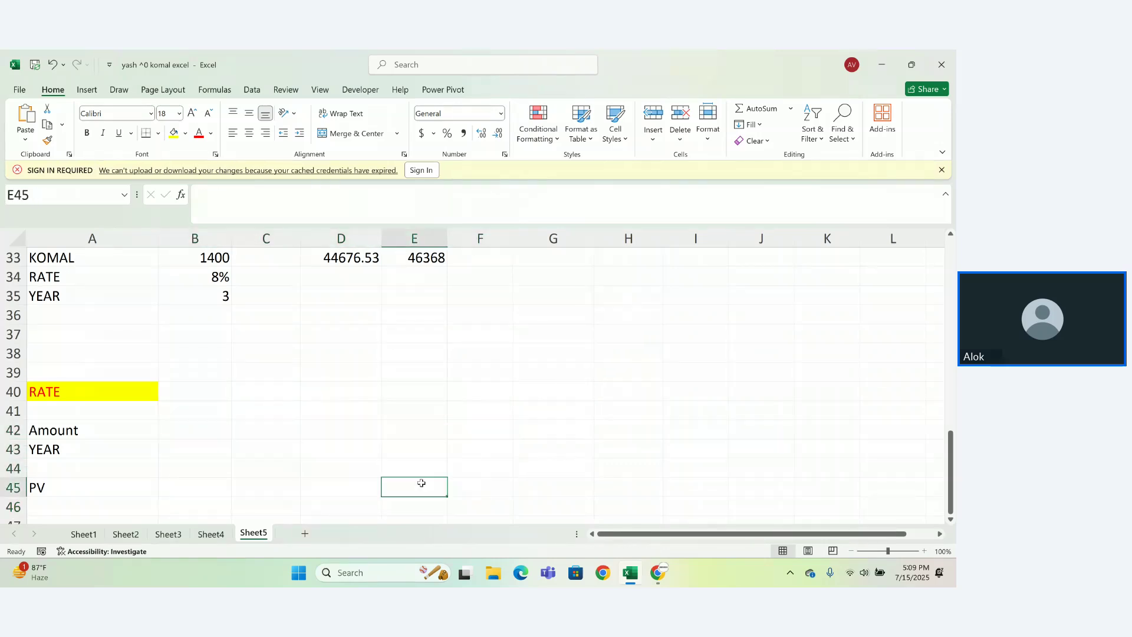
Enter 800000 as the amount in B42
click(199, 427)
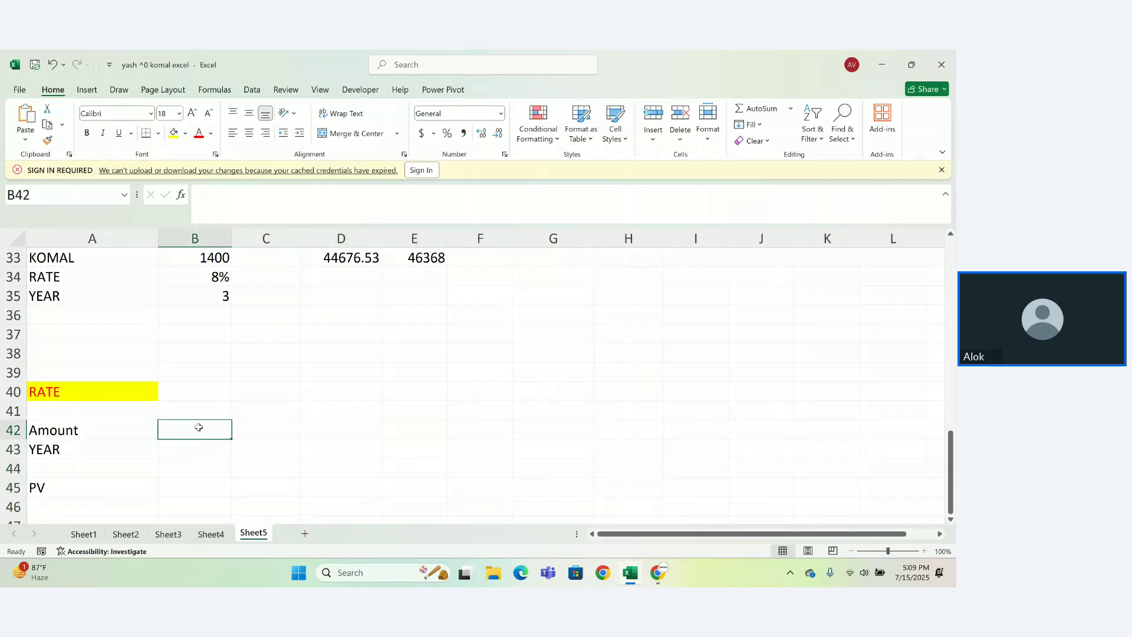
text(8000)
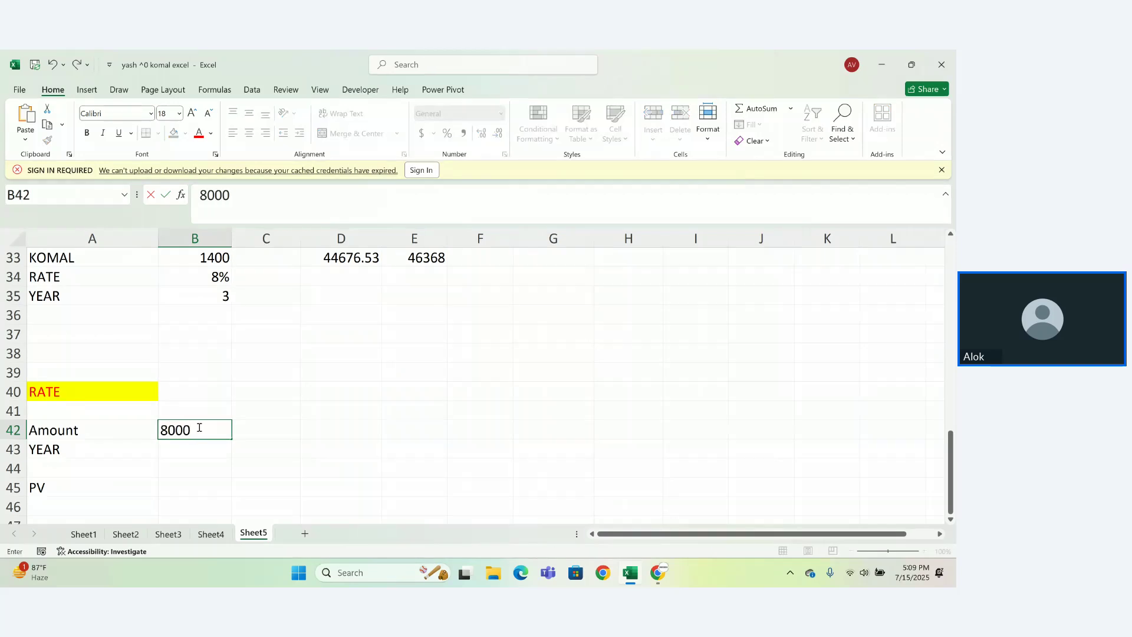
text(0000)
key(BackSpace)
key(BackSpace)
key(Return)
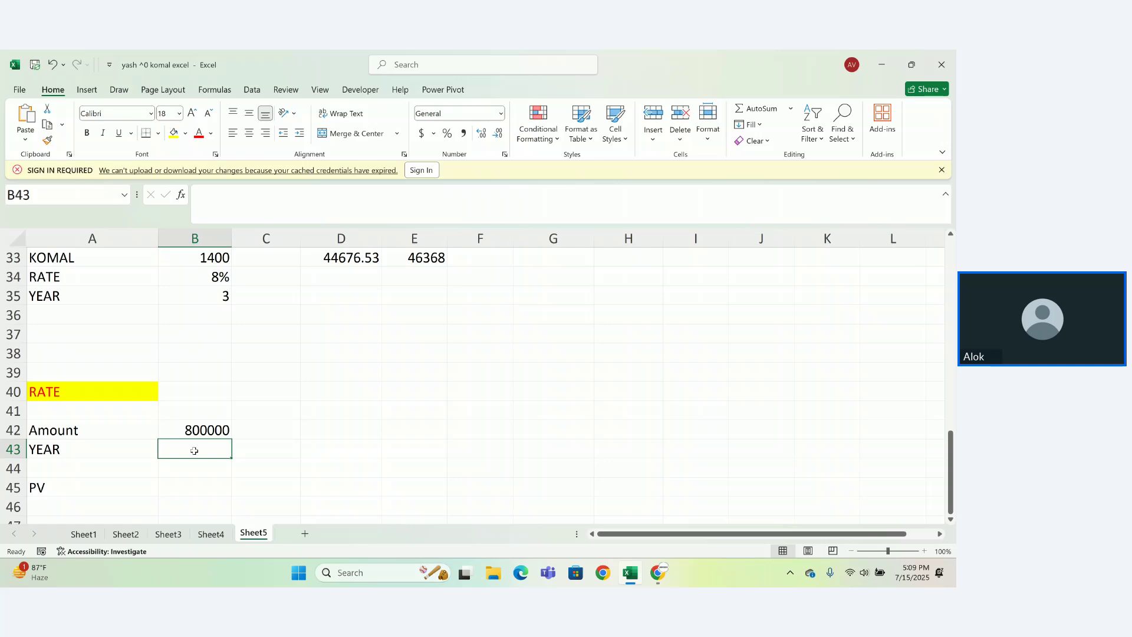
Enter 10 as the number of years in B43
text(10%)
key(Return)
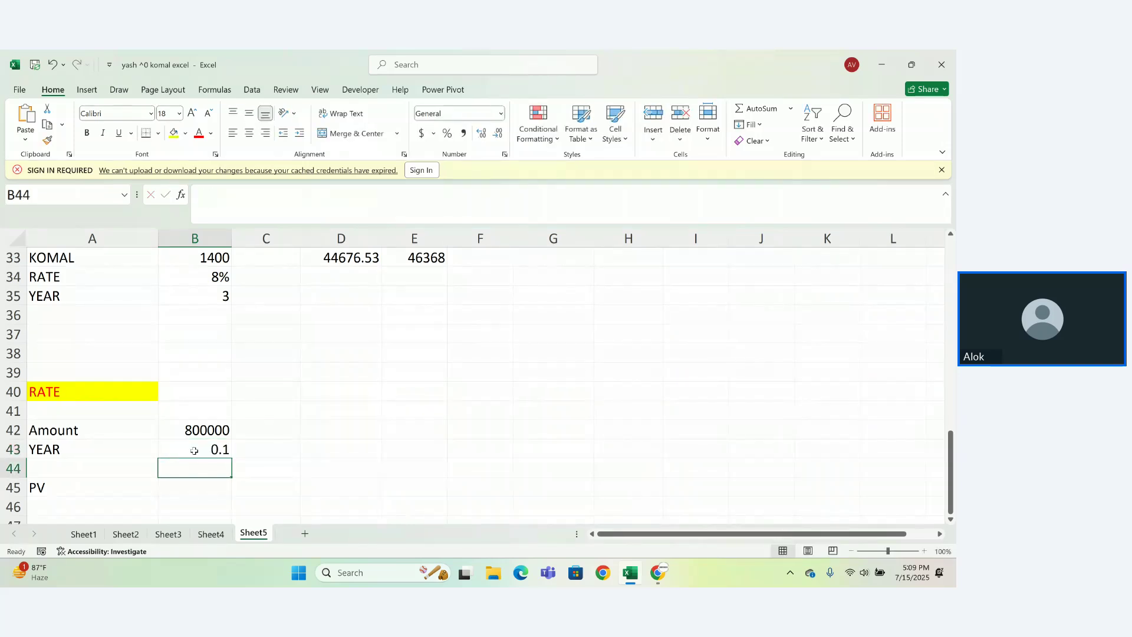
click(165, 445)
double_click(203, 448)
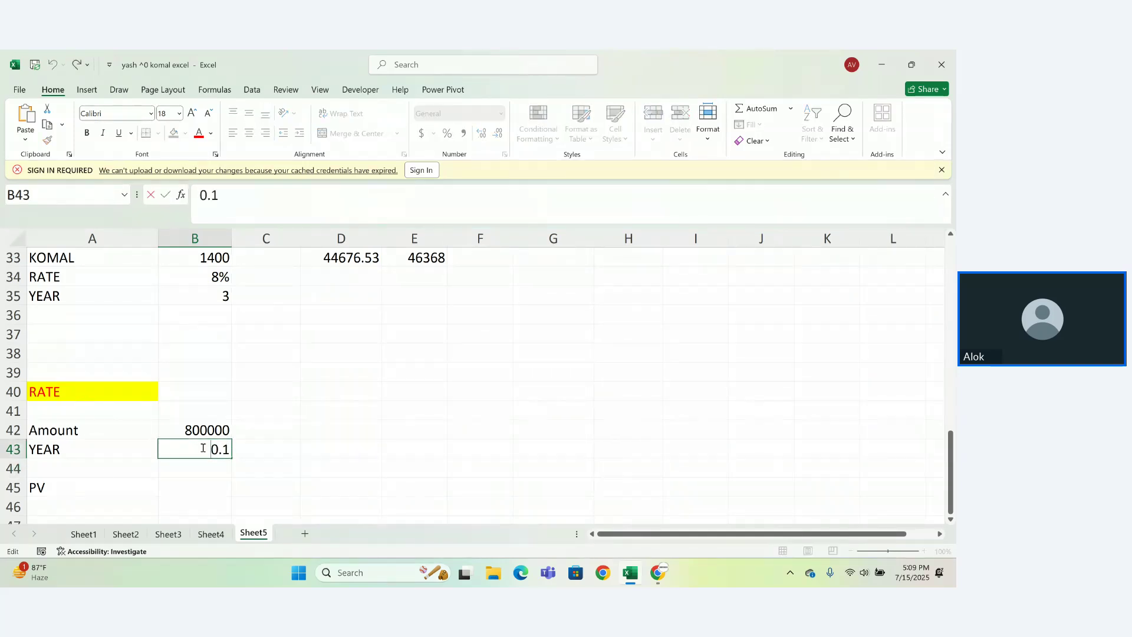
key(BackSpace)
key(BackSpace)
key(BackSpace)
text(10)
key(Return)
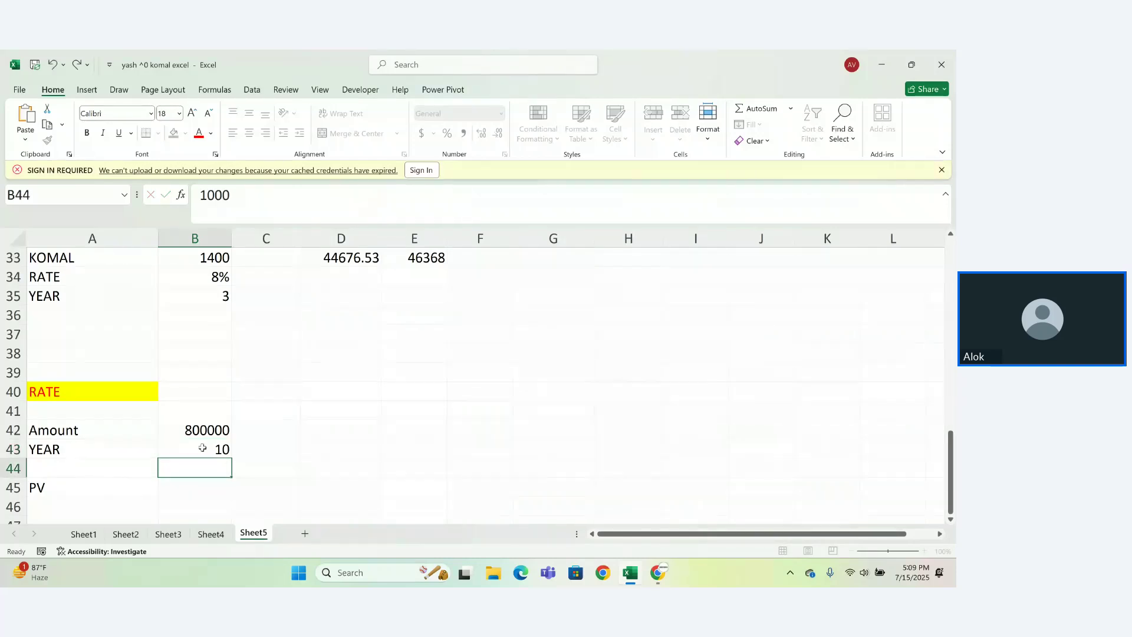
Remove the PV label from A45 and add the label PMT in A44
click(89, 486)
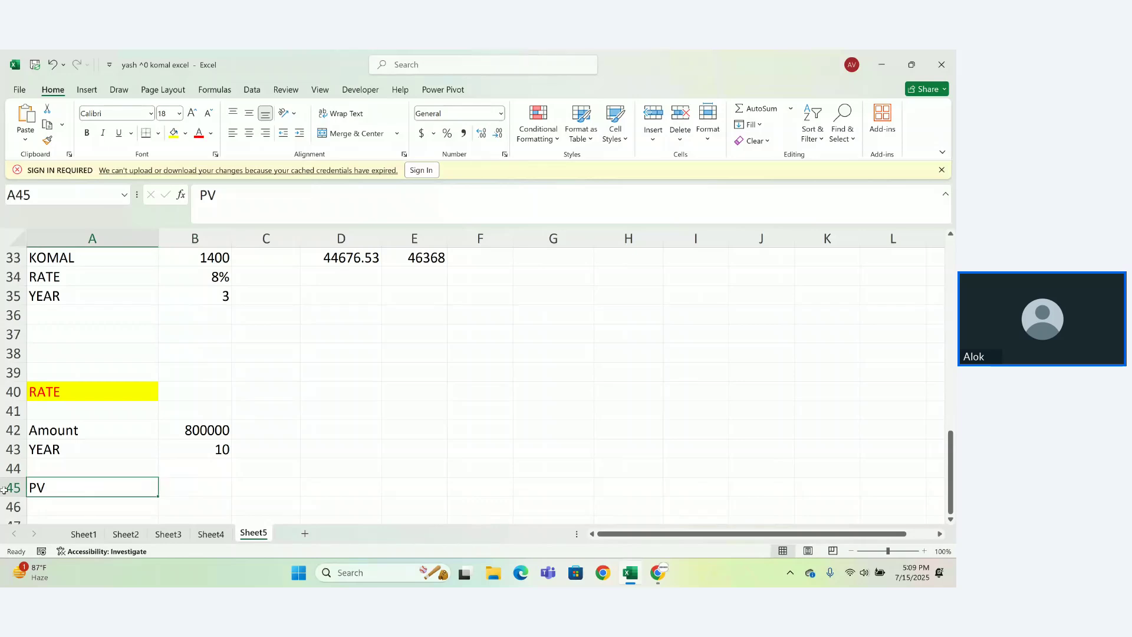
key(BackSpace)
click(43, 464)
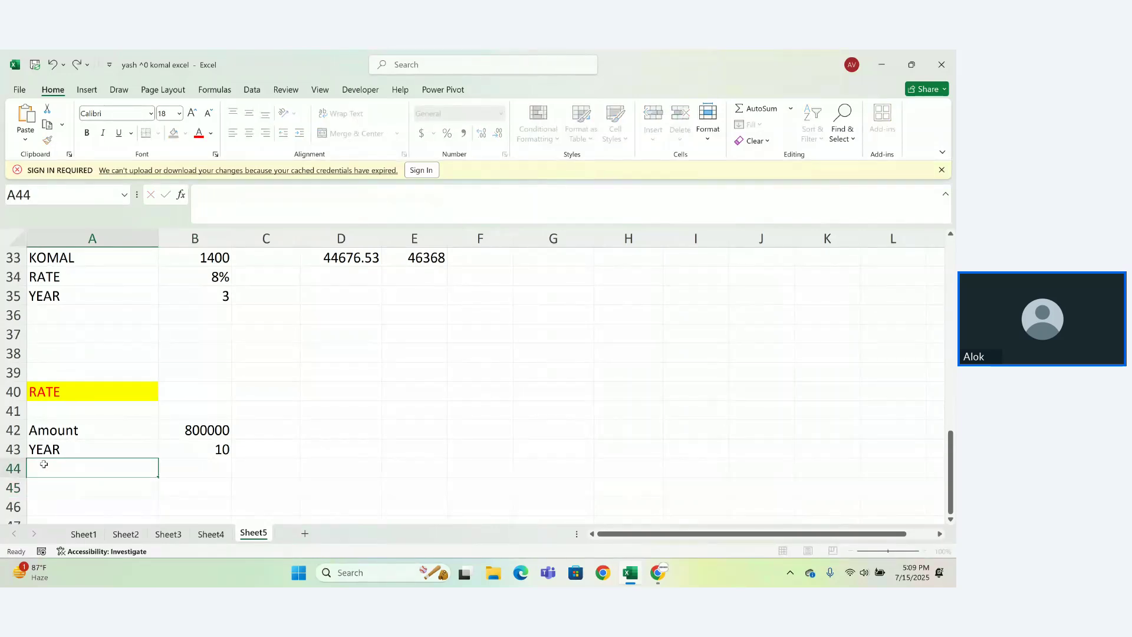
text(PMT)
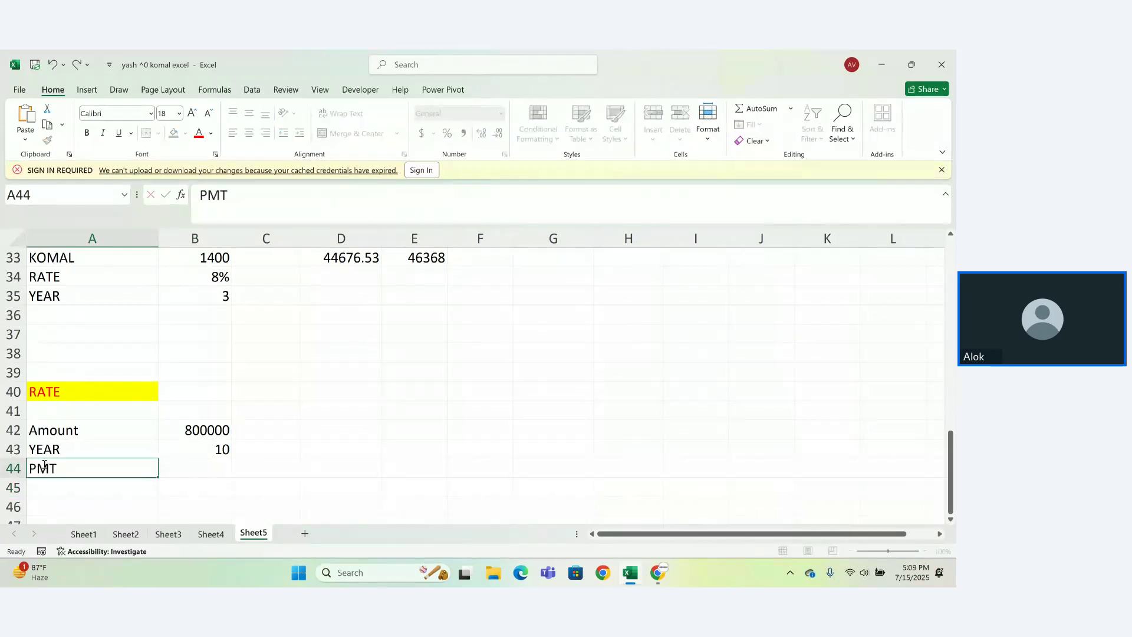
key(Tab)
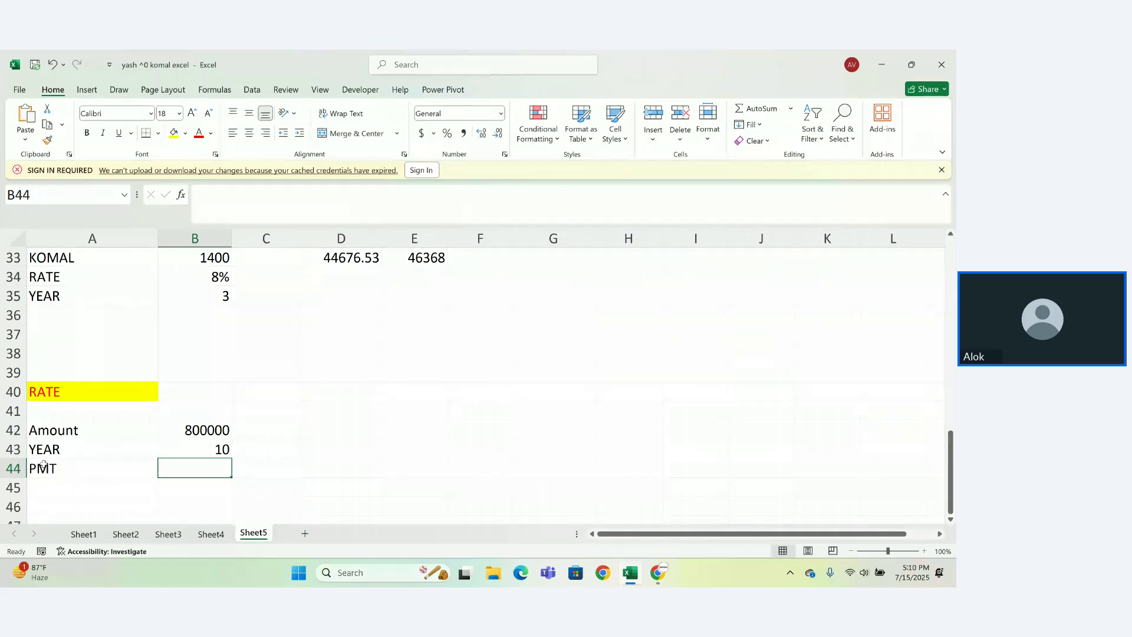
Enter 12000 as the PMT value in B44
text(12000)
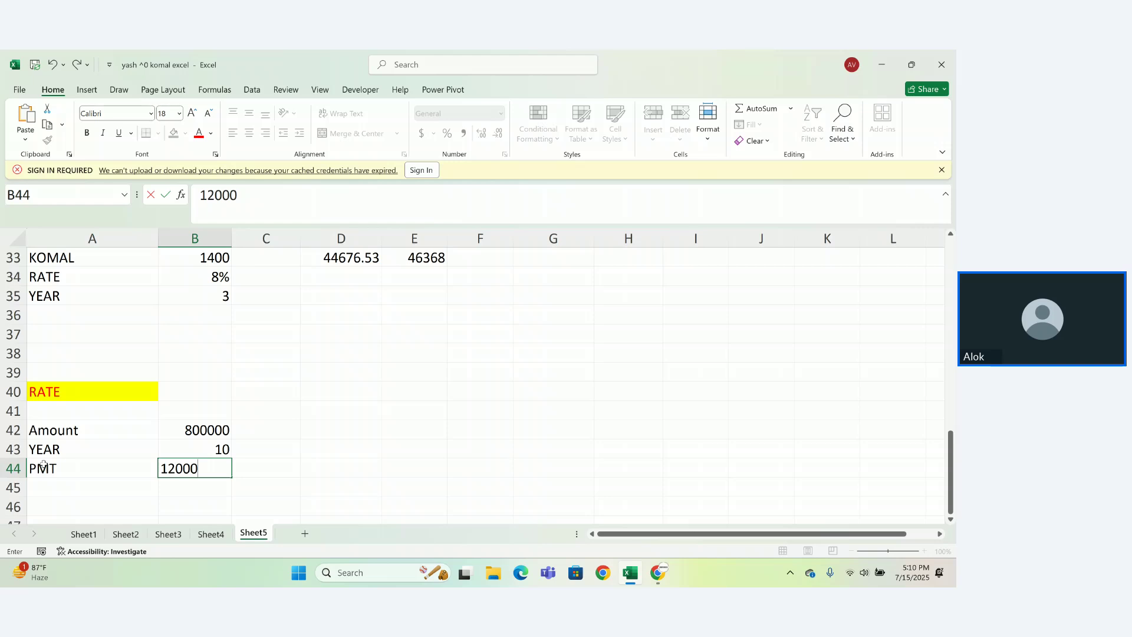
text(00)
key(BackSpace)
key(BackSpace)
key(Return)
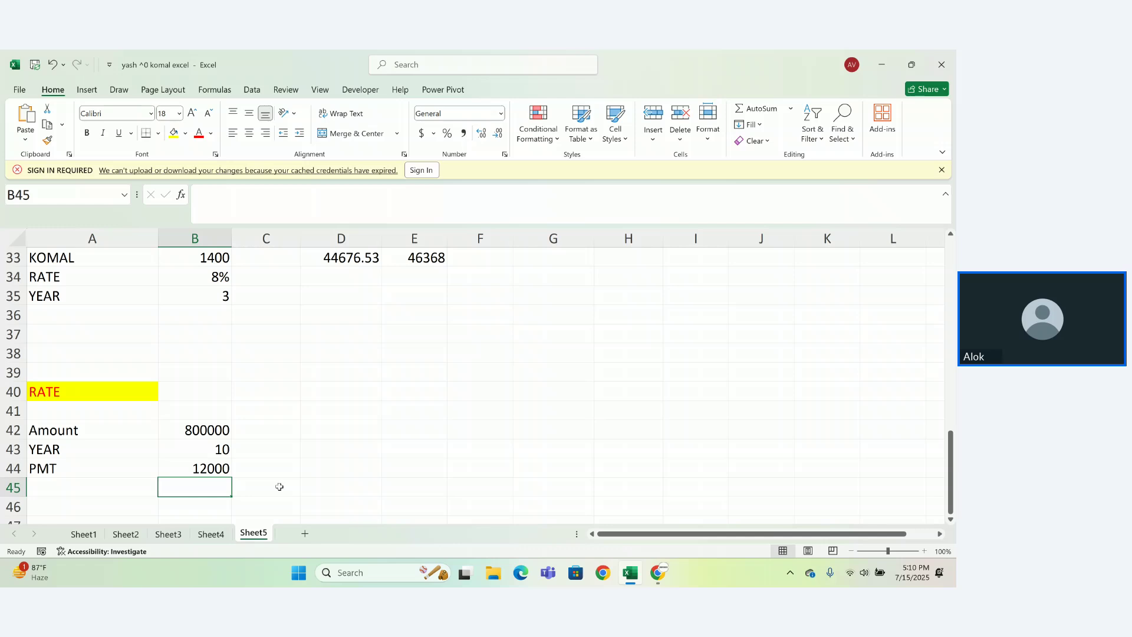
Calculate the total of all monthly payments in G42 with the formula =B44*B43*12
click(564, 430)
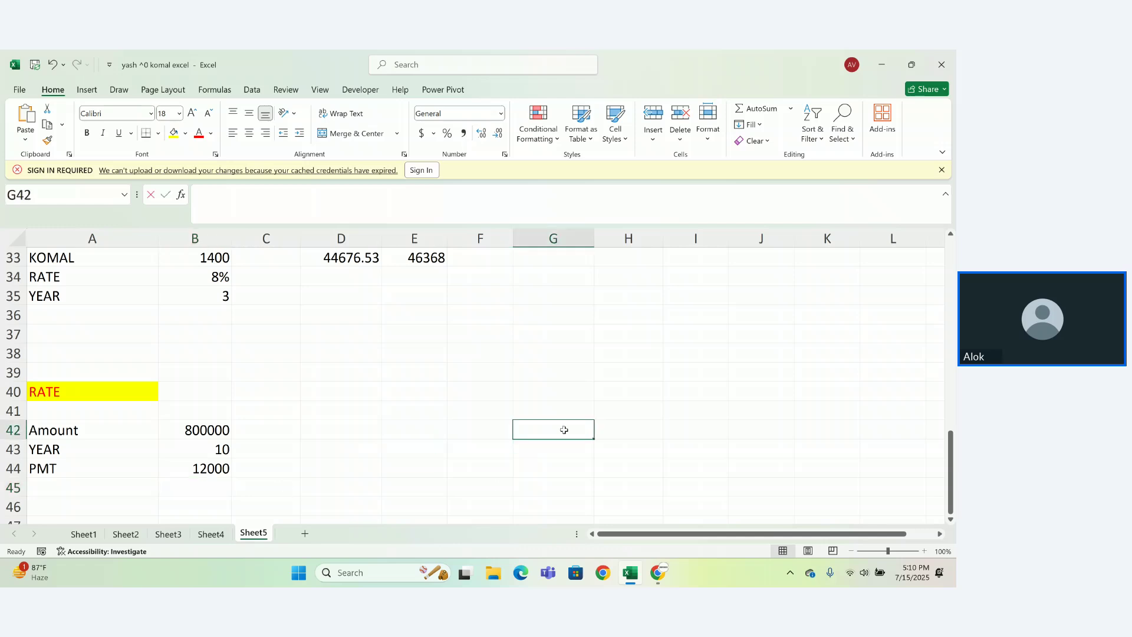
text(=)
click(223, 470)
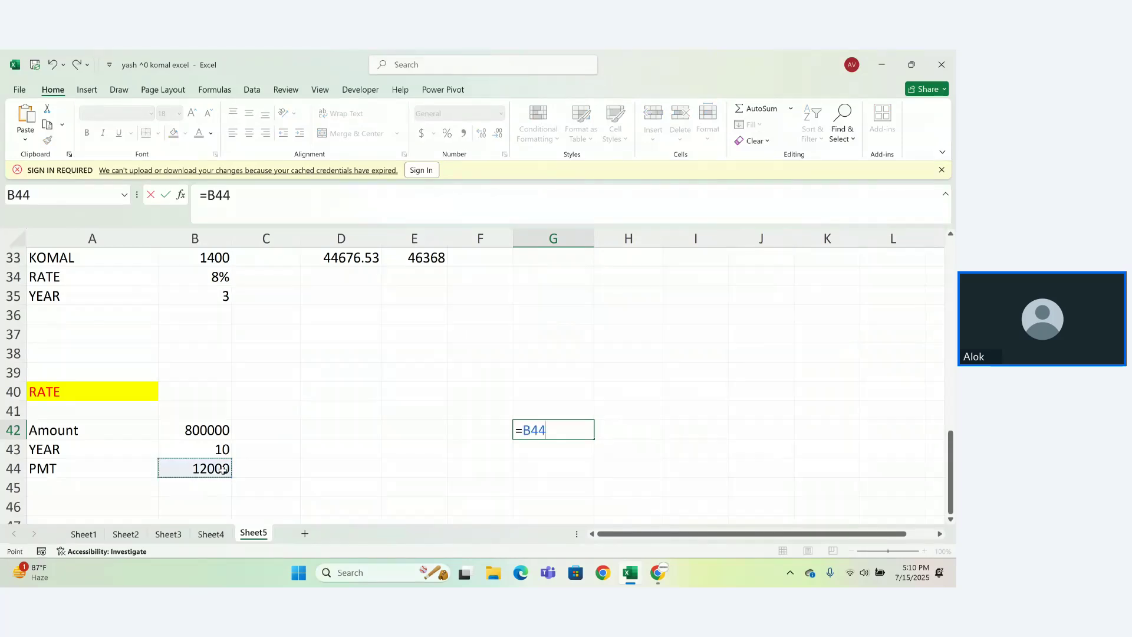
text(*)
click(210, 454)
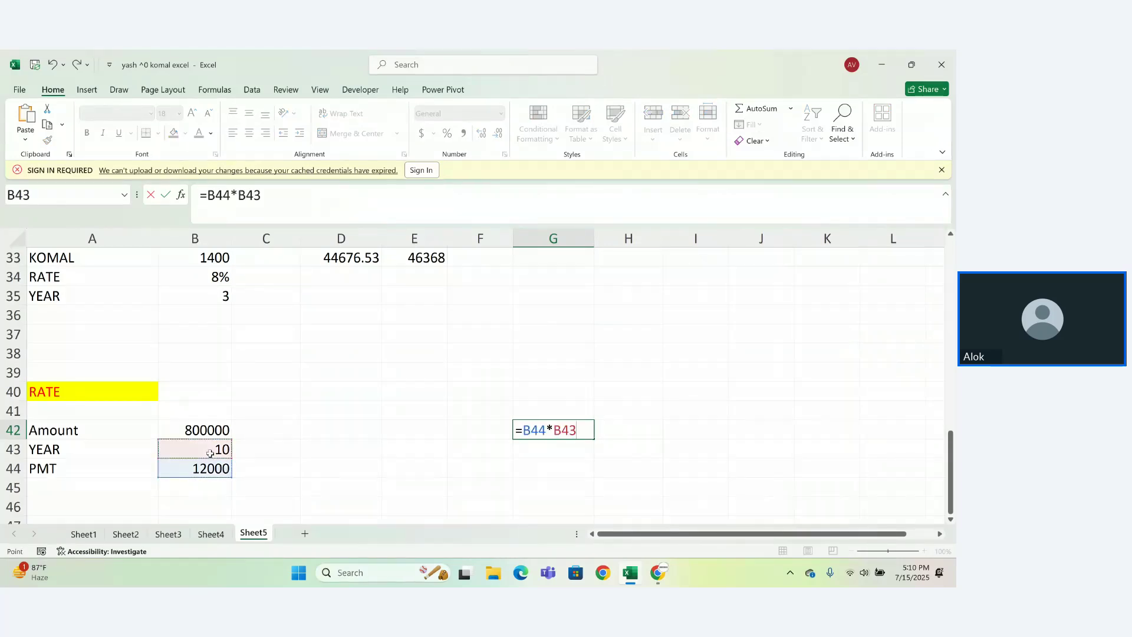
text(*12)
key(Return)
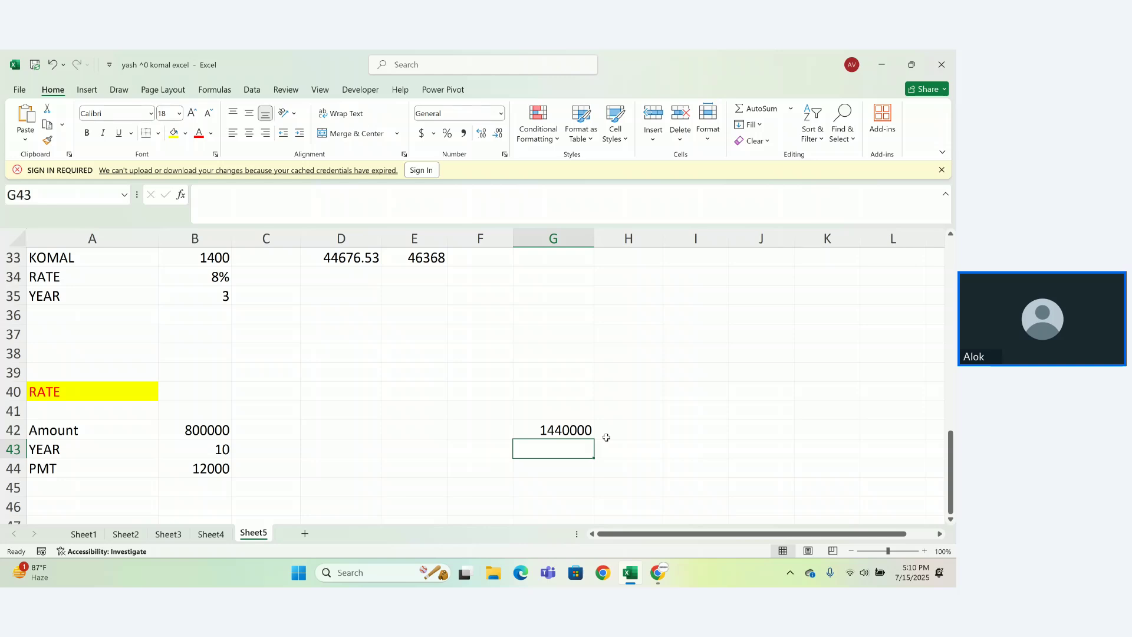
click(557, 423)
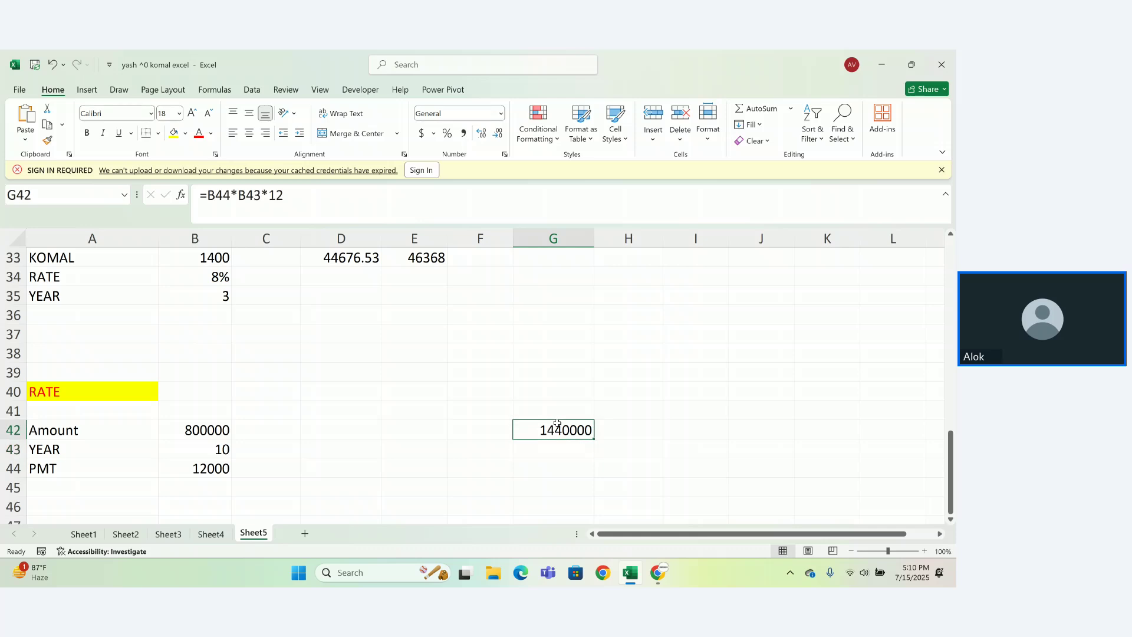
double_click(557, 422)
key(Escape)
text(-)
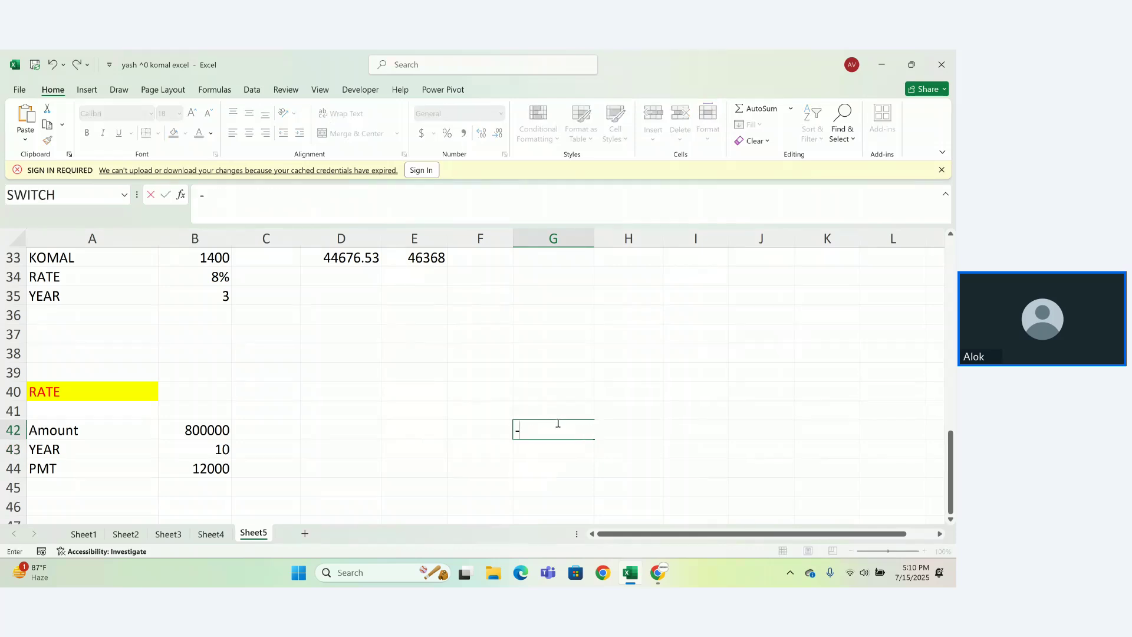
key(ctrl+z)
Subtract the loan amount from the total payments in G43 with the formula =G42-B42
click(531, 454)
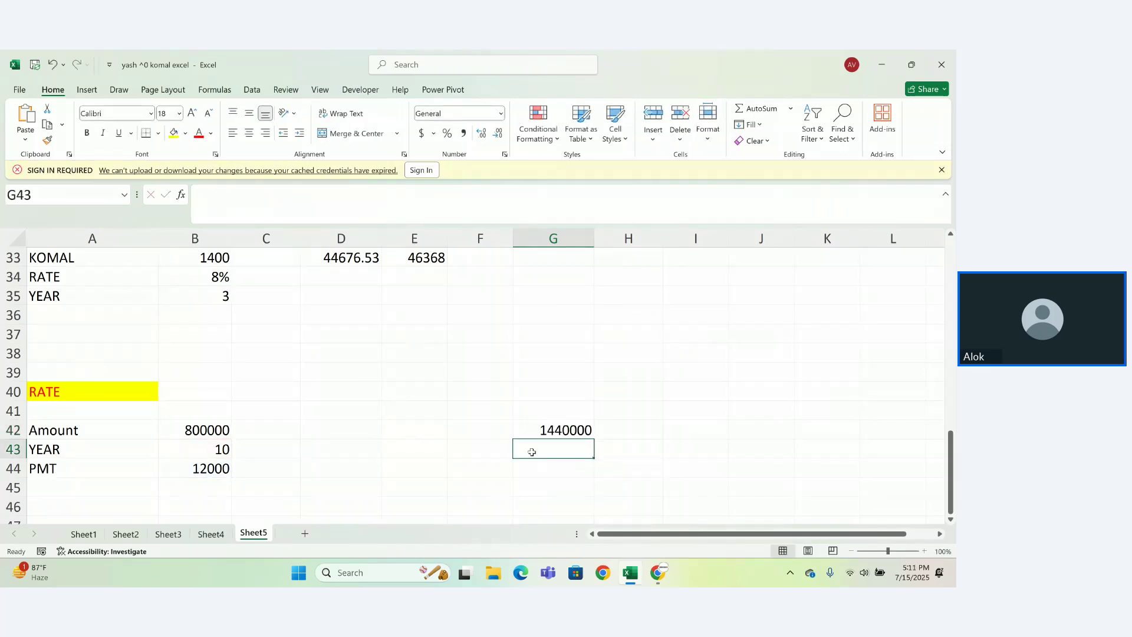
text(=)
click(548, 434)
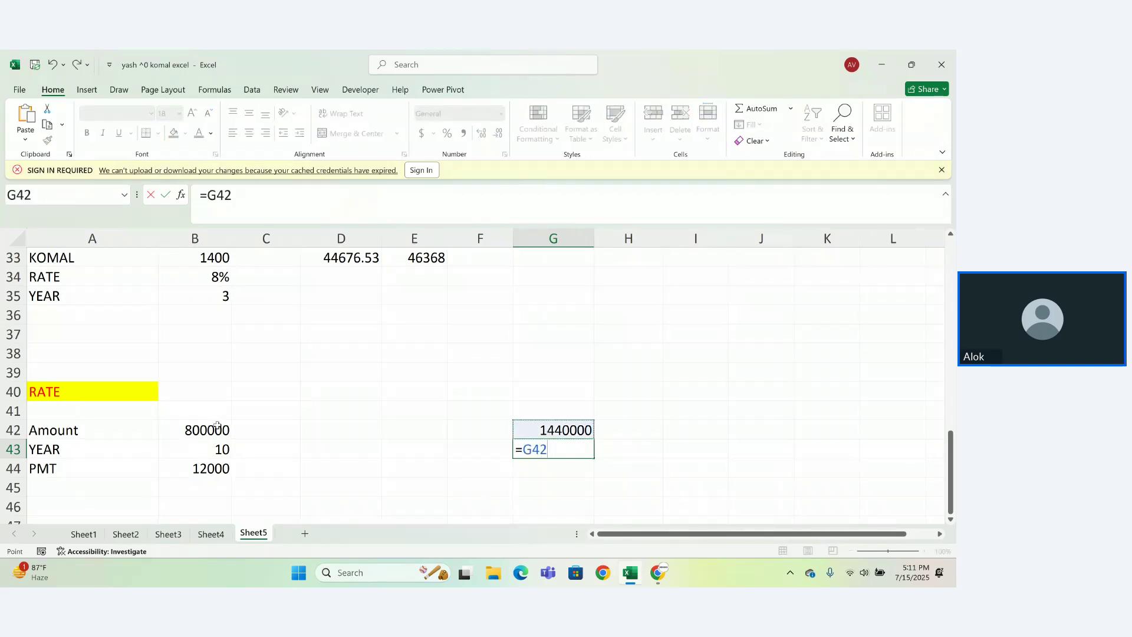
text(-)
click(192, 427)
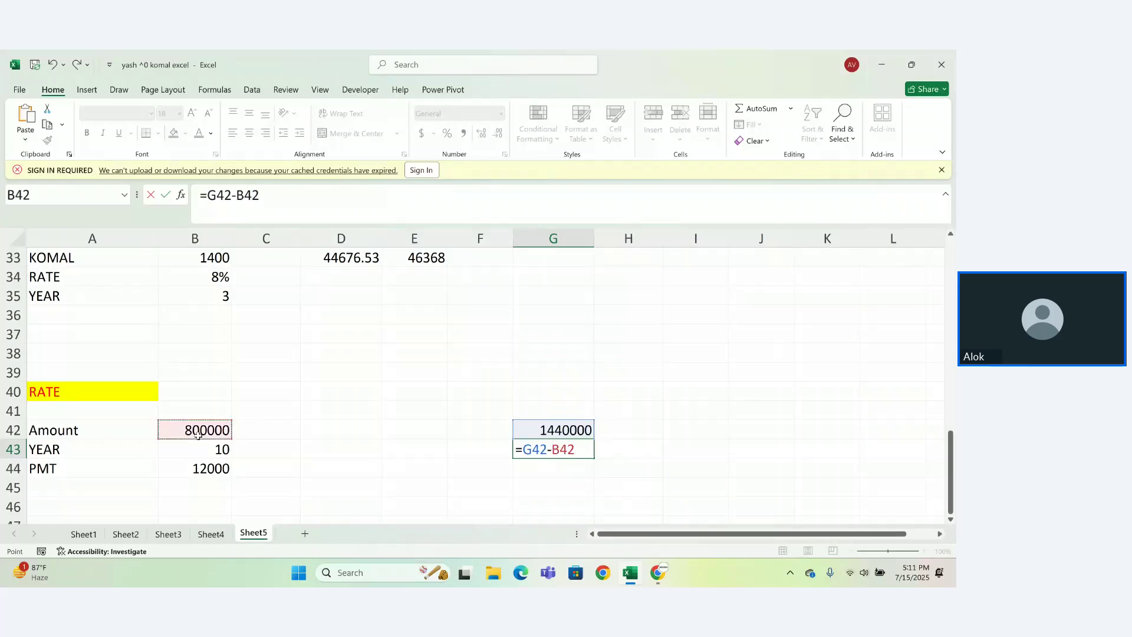
key(Return)
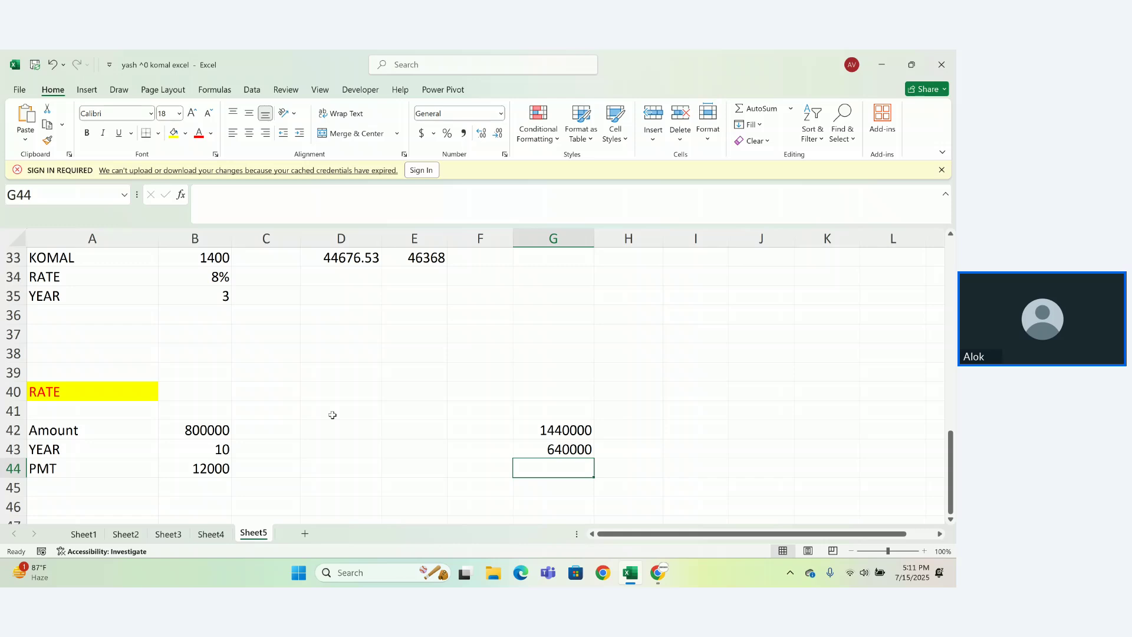
Begin a RATE formula in D44, in the PMT row
key(Left)
key(Left)
key(Left)
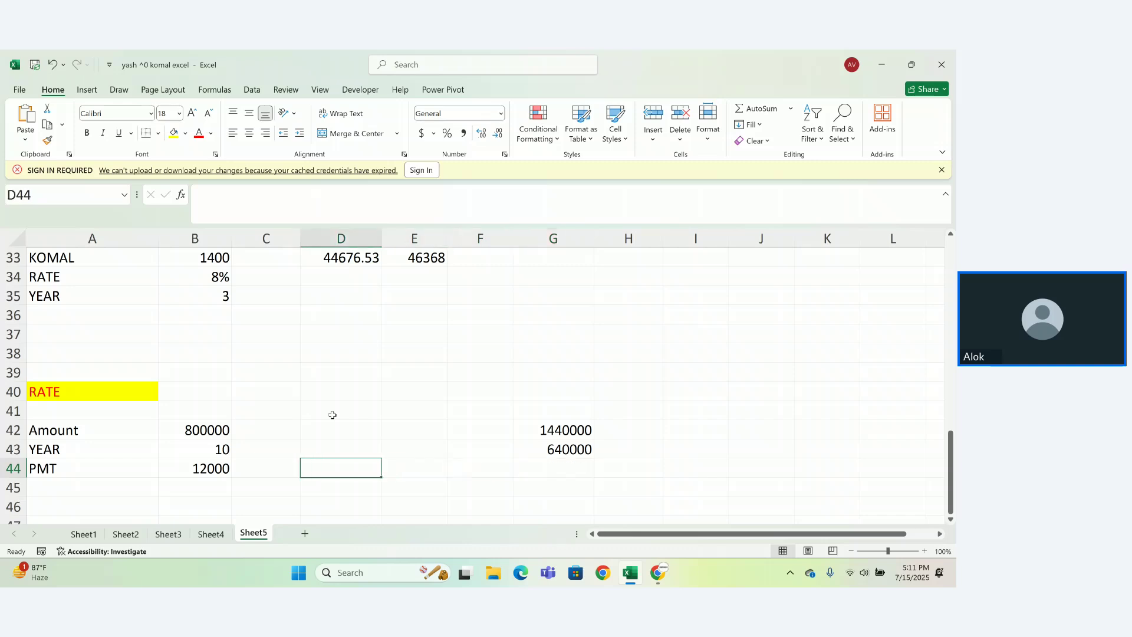
text(=RATE)
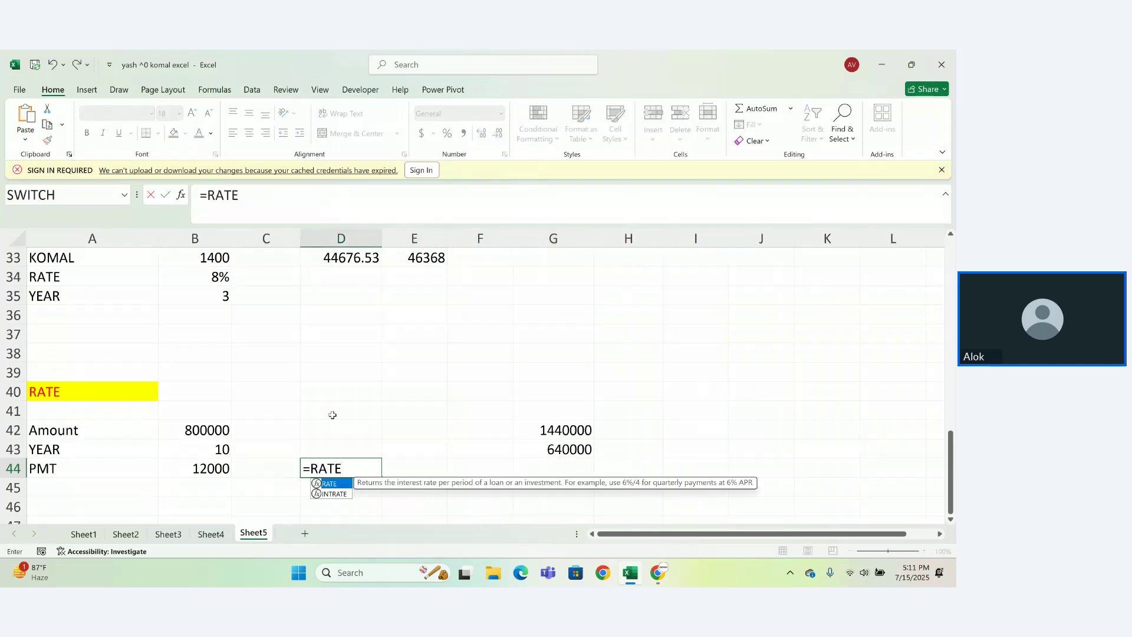
text(()
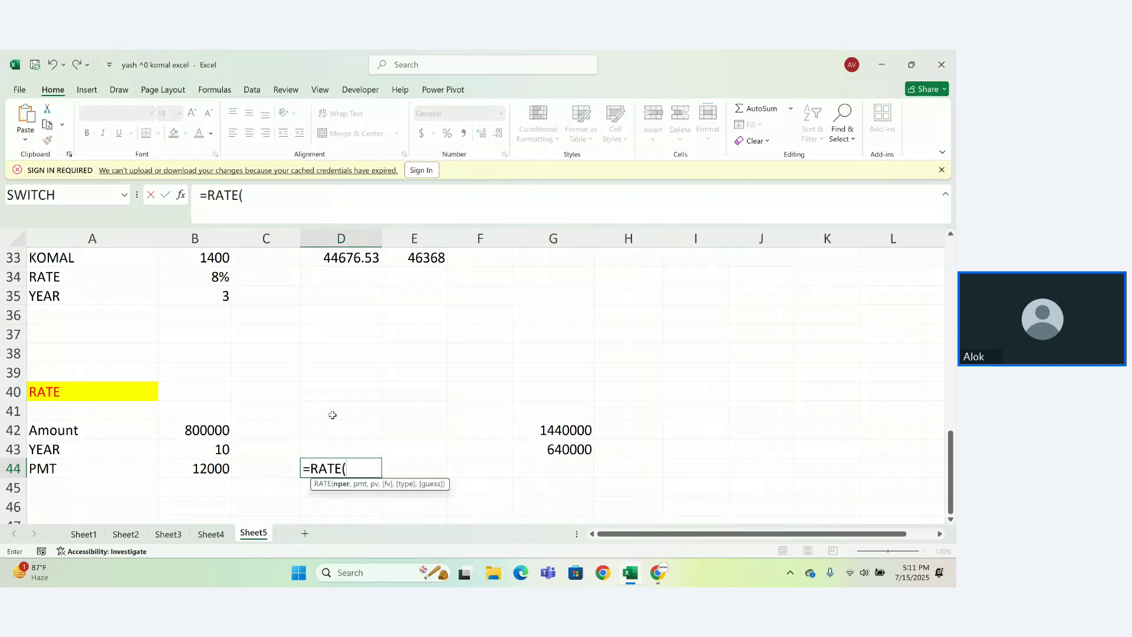
click(218, 466)
text(,)
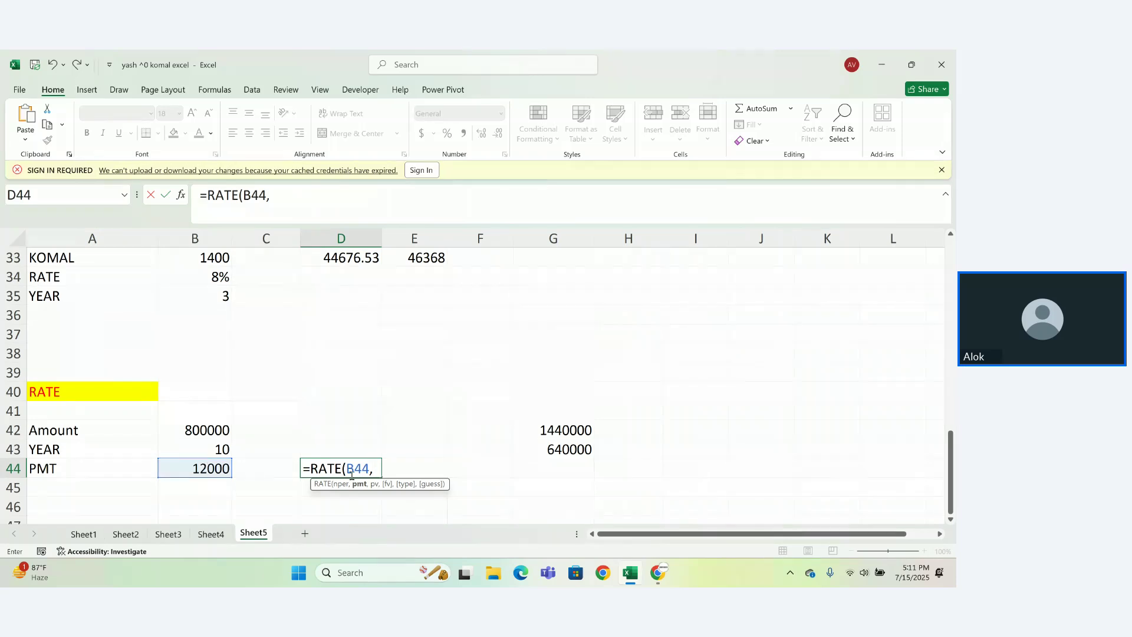
click(209, 453)
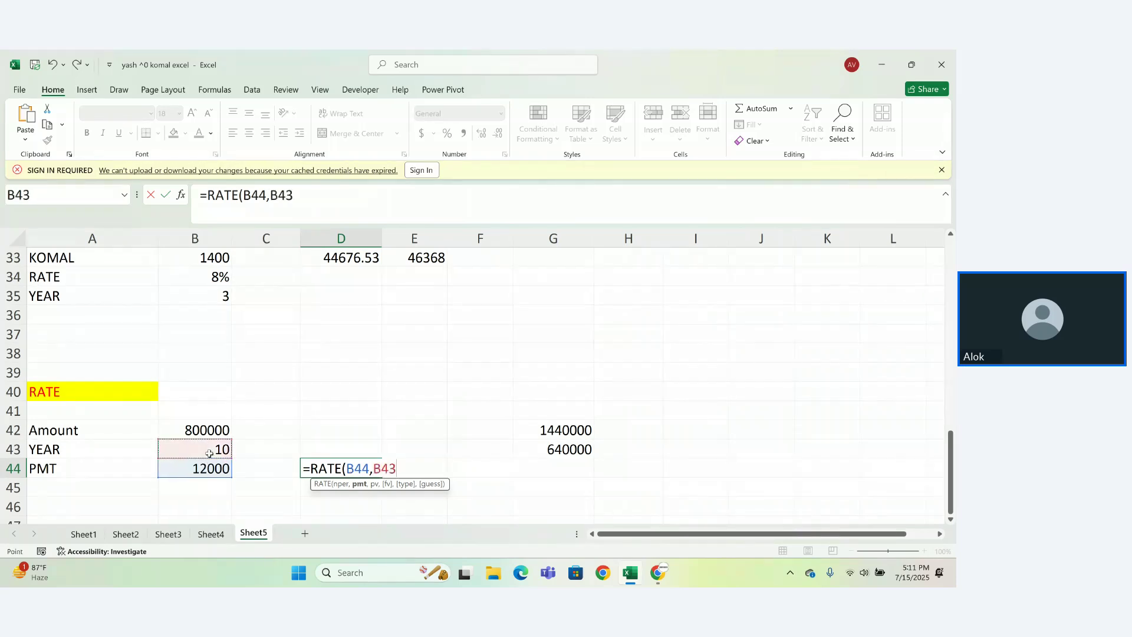
key(BackSpace)
key(BackSpace)
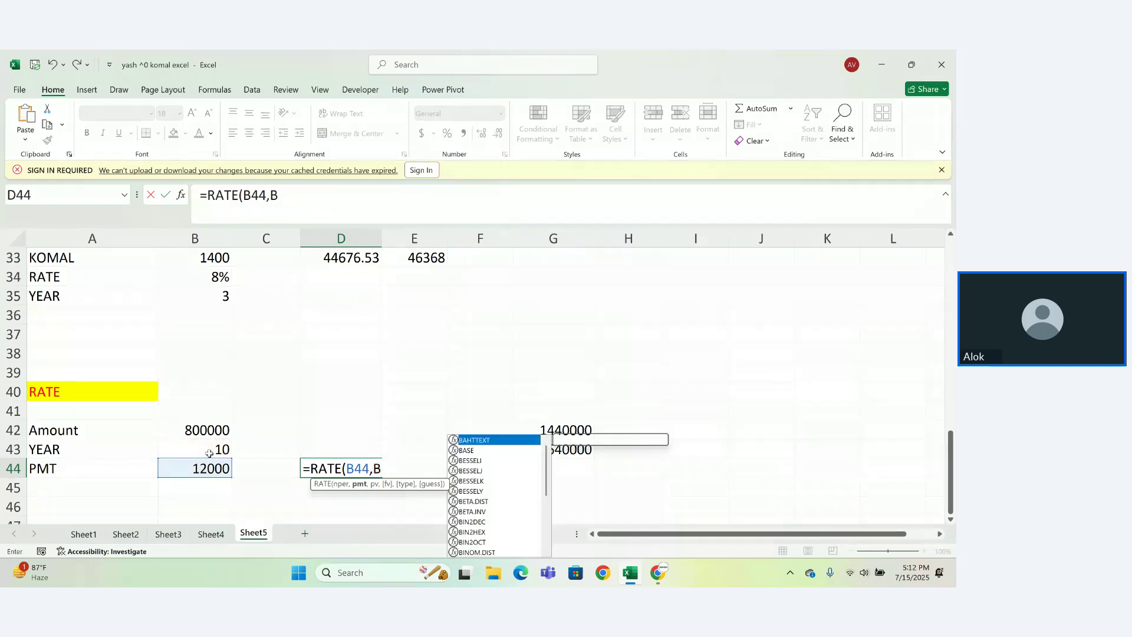
key(BackSpace)
key(BackSpace)
key(BackSpace)
key(BackSpace)
key(BackSpace)
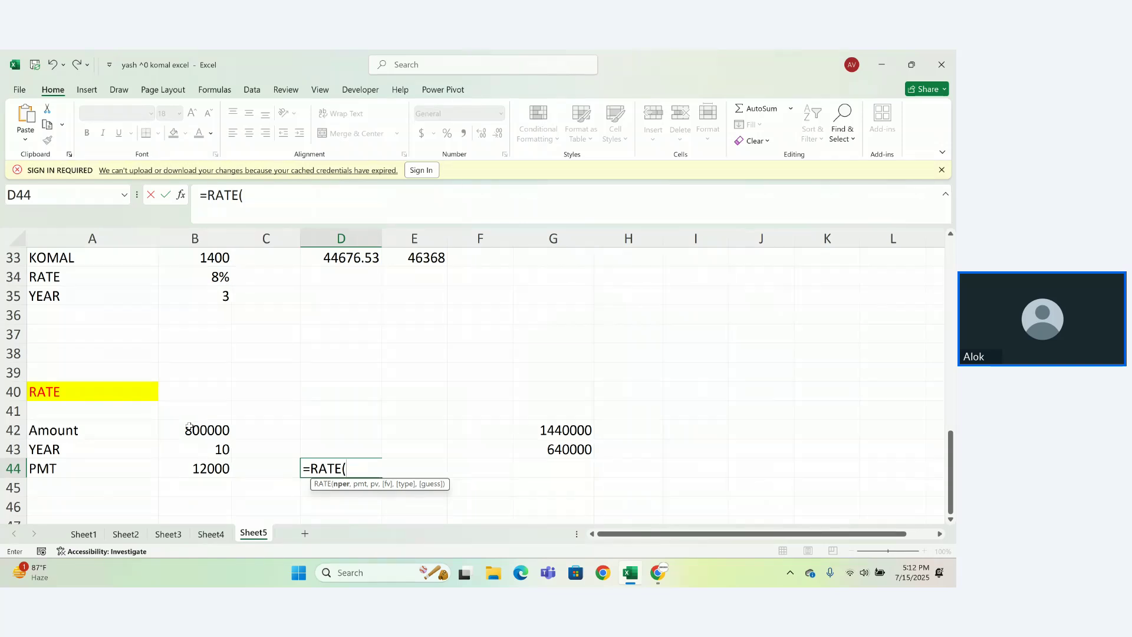
Fill the RATE formula's first arguments with B43*12 as the number of periods and B44 as the payment
click(222, 452)
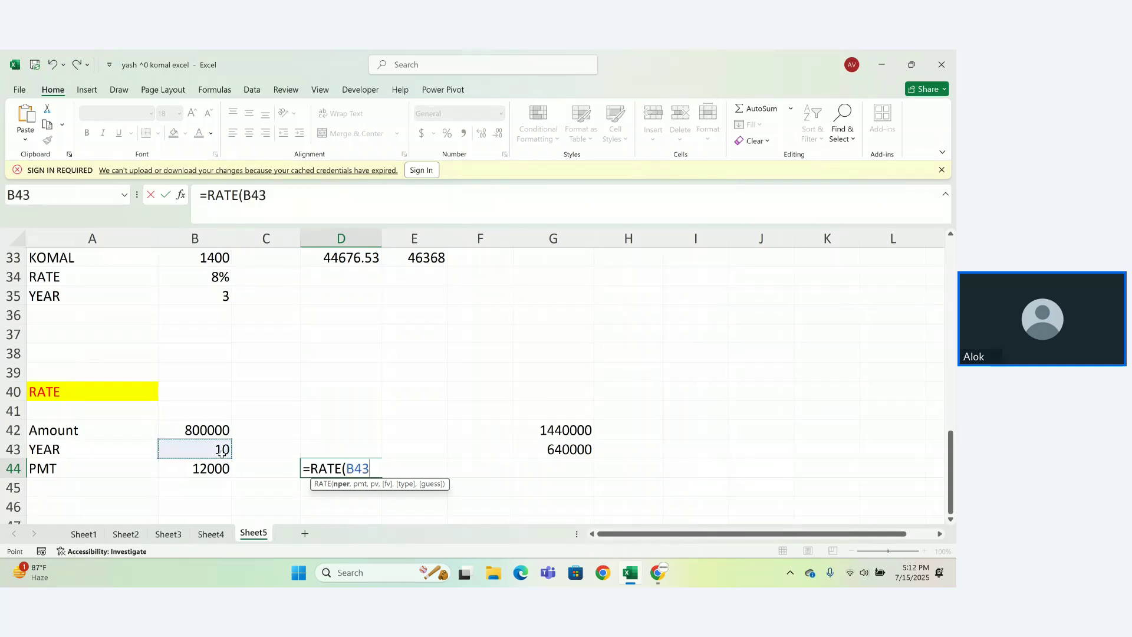
text(,)
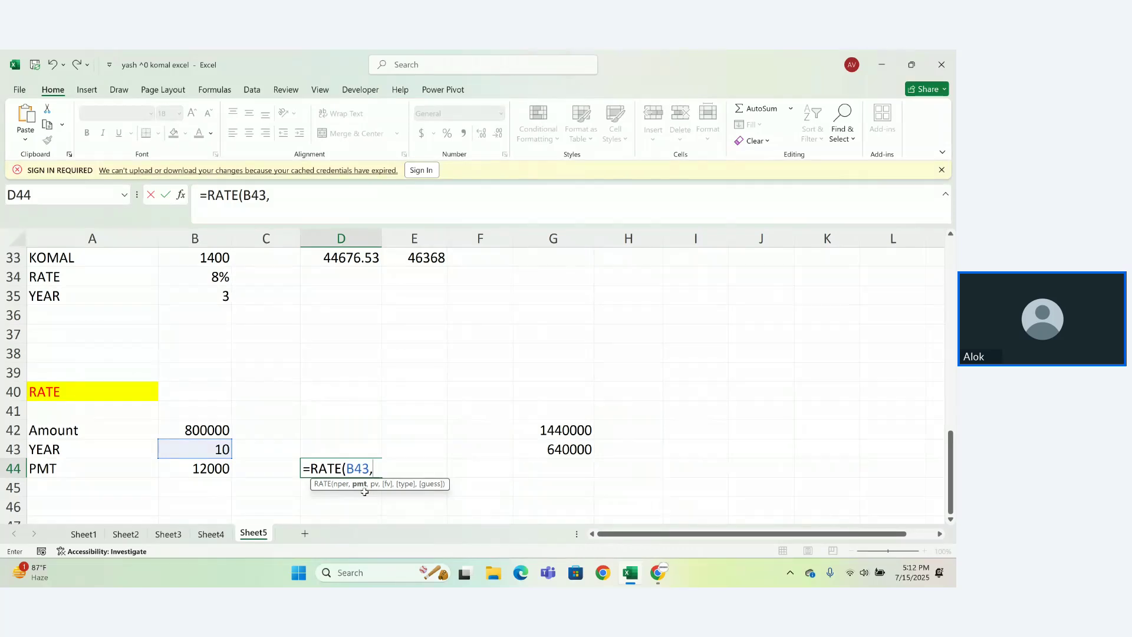
click(217, 467)
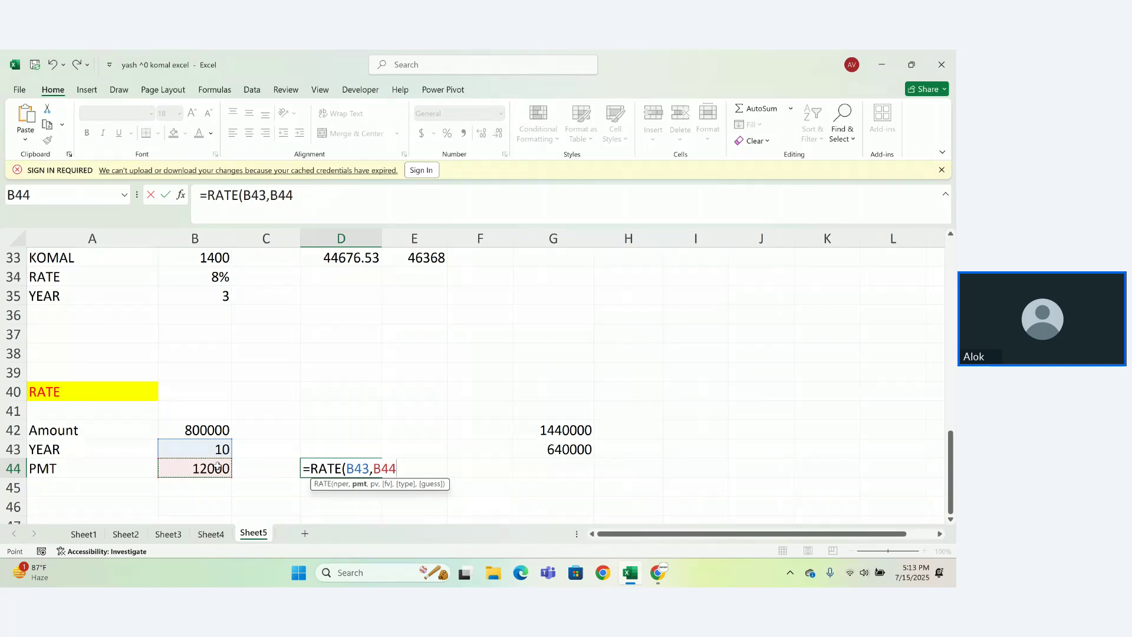
key(BackSpace)
key(BackSpace)
key(BackSpace)
key(BackSpace)
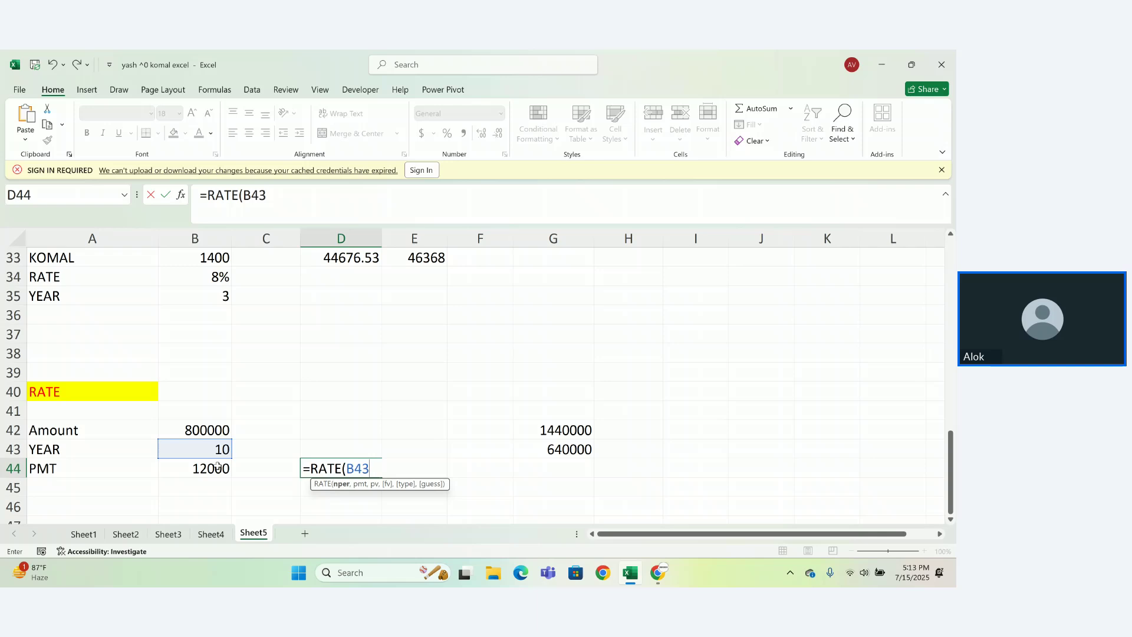
text(*12,)
click(215, 469)
text(,)
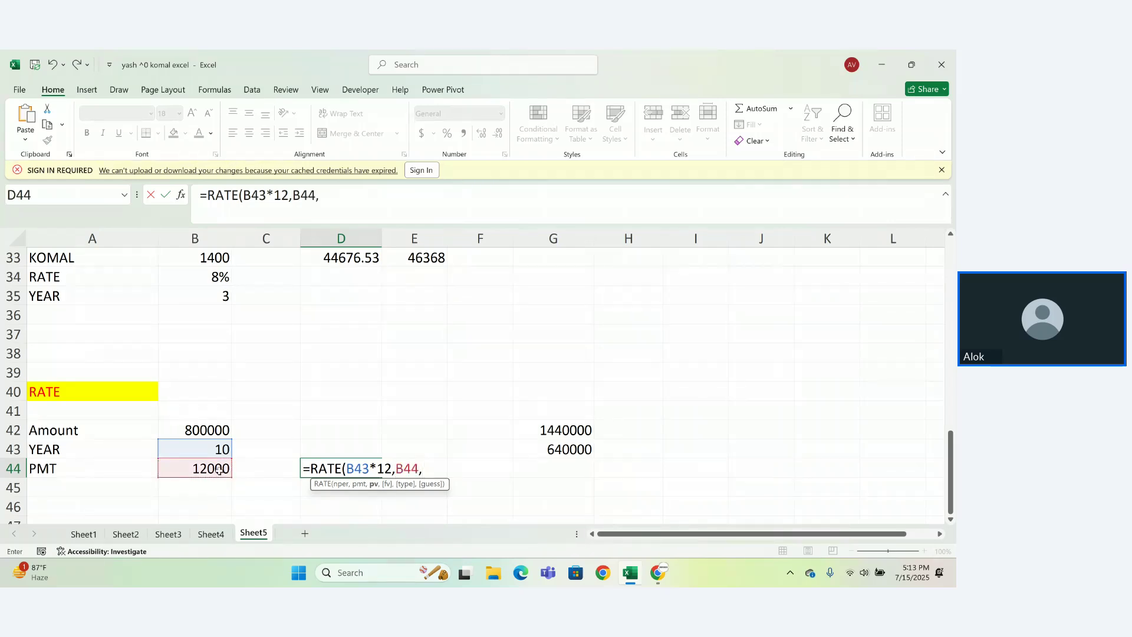
Complete the RATE formula in D44 with B42 as present value, 0 as future value and 0 as type
click(221, 433)
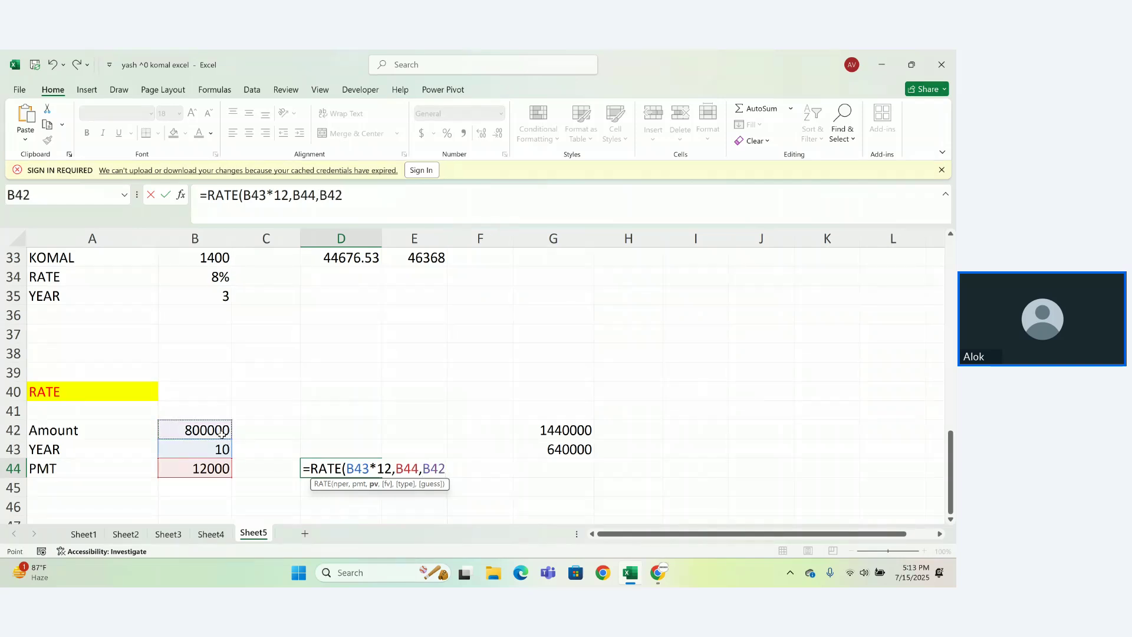
text(,)
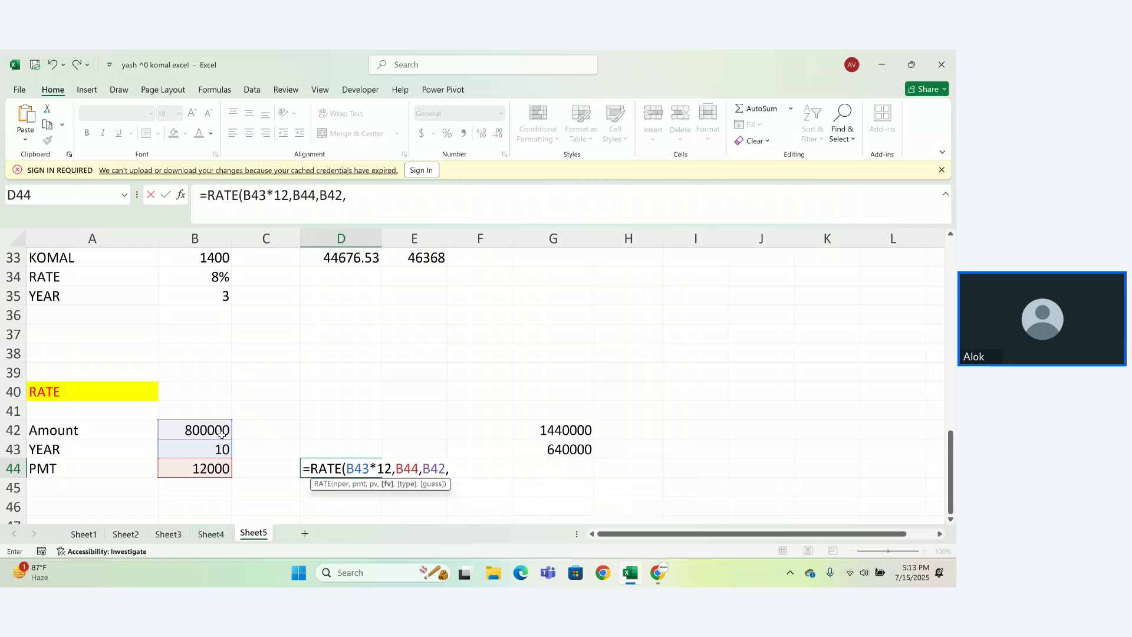
text(0M)
key(BackSpace)
text(,)
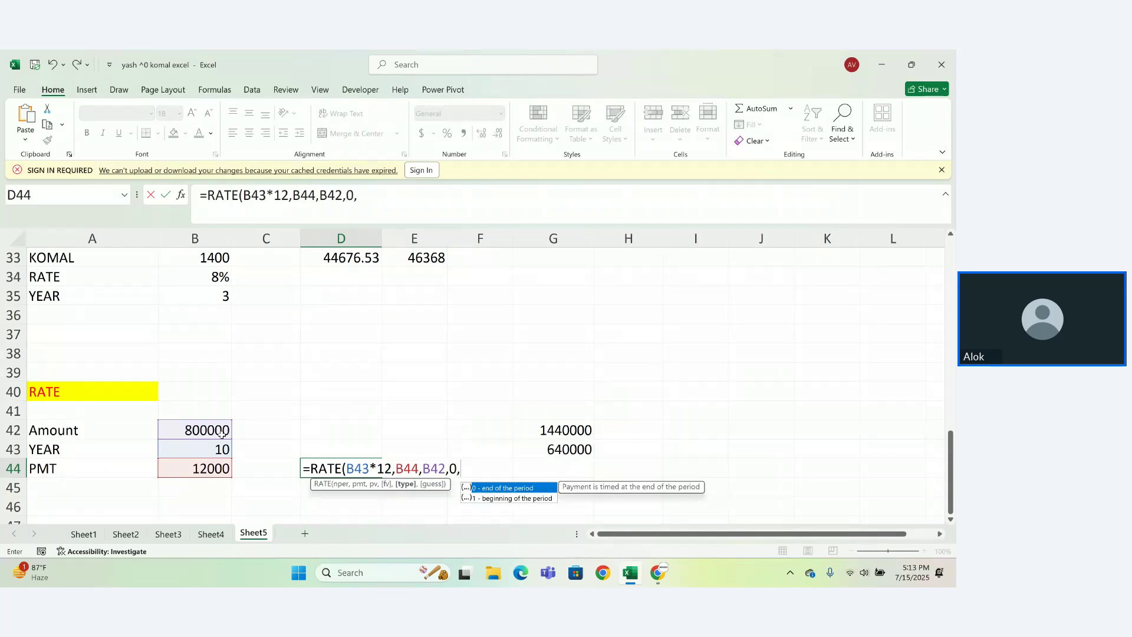
text(0_))
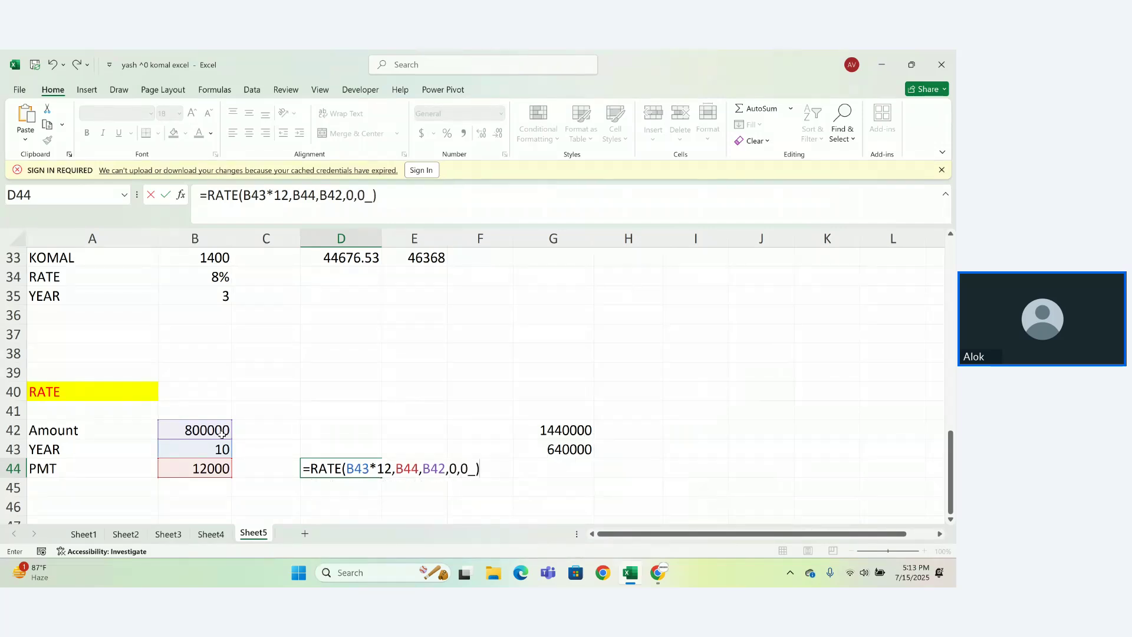
key(BackSpace)
key(BackSpace)
text())
key(Return)
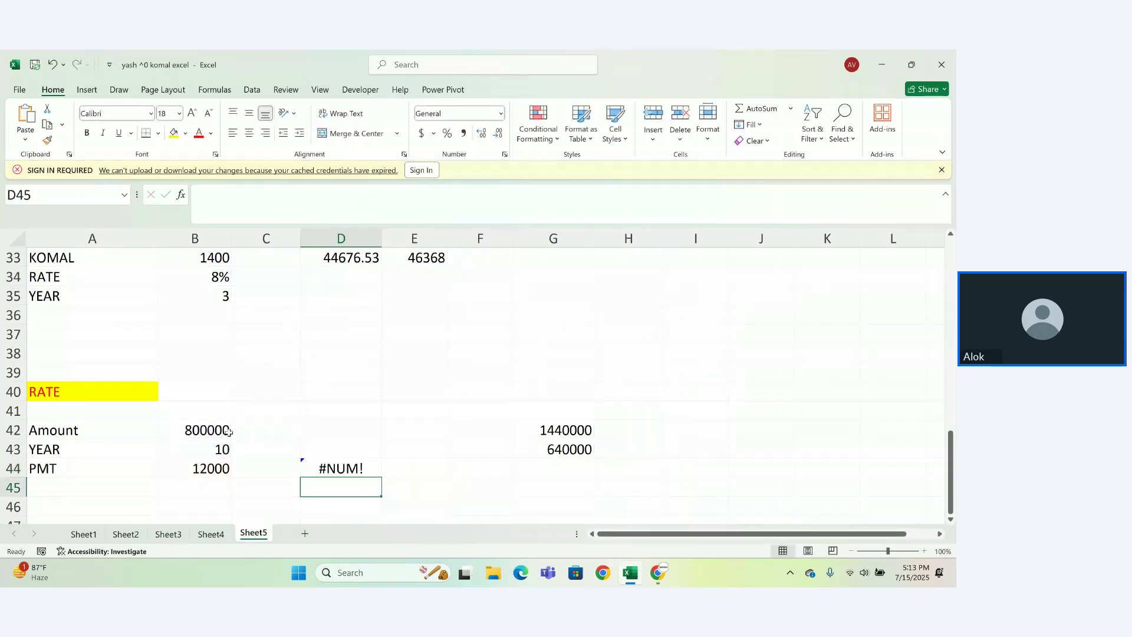
Make the present value argument negative in D44, so the formula reads =RATE(B43*12,B44,-B42,0,0)
click(350, 466)
double_click(350, 466)
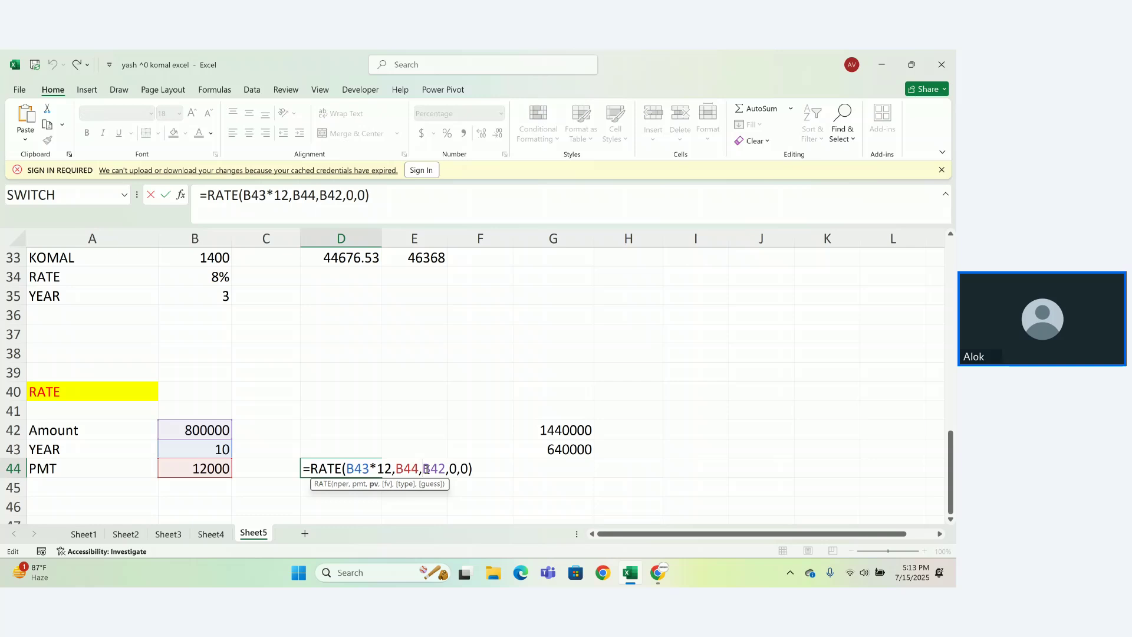
click(425, 469)
text(-)
key(Return)
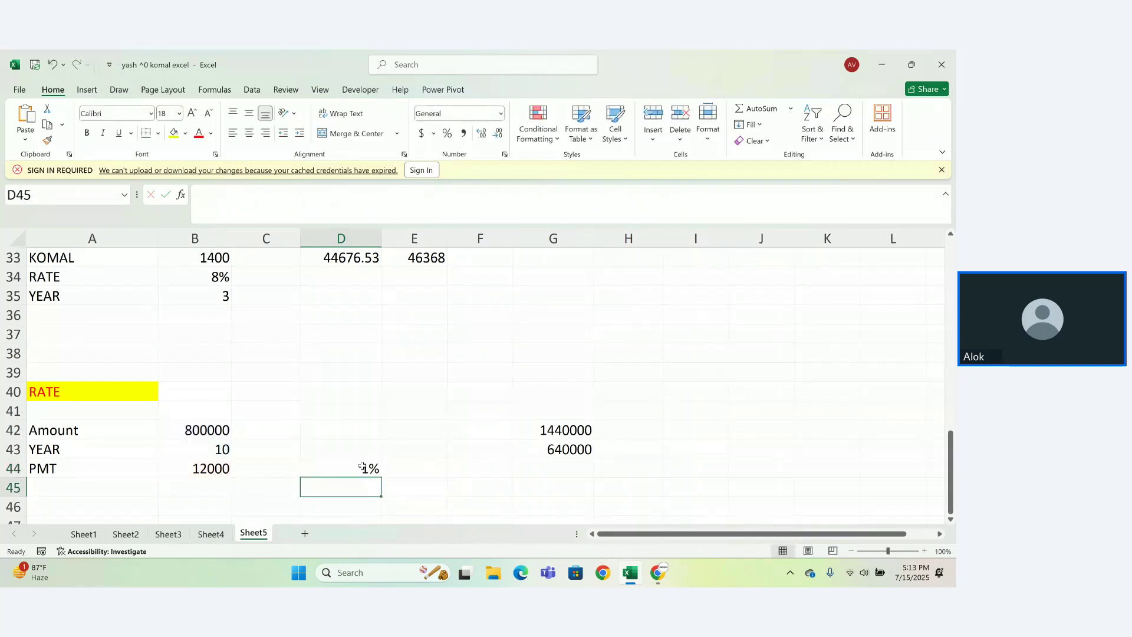
Calculate the annual interest rate in D46 with the formula =D44*12
click(362, 467)
click(347, 507)
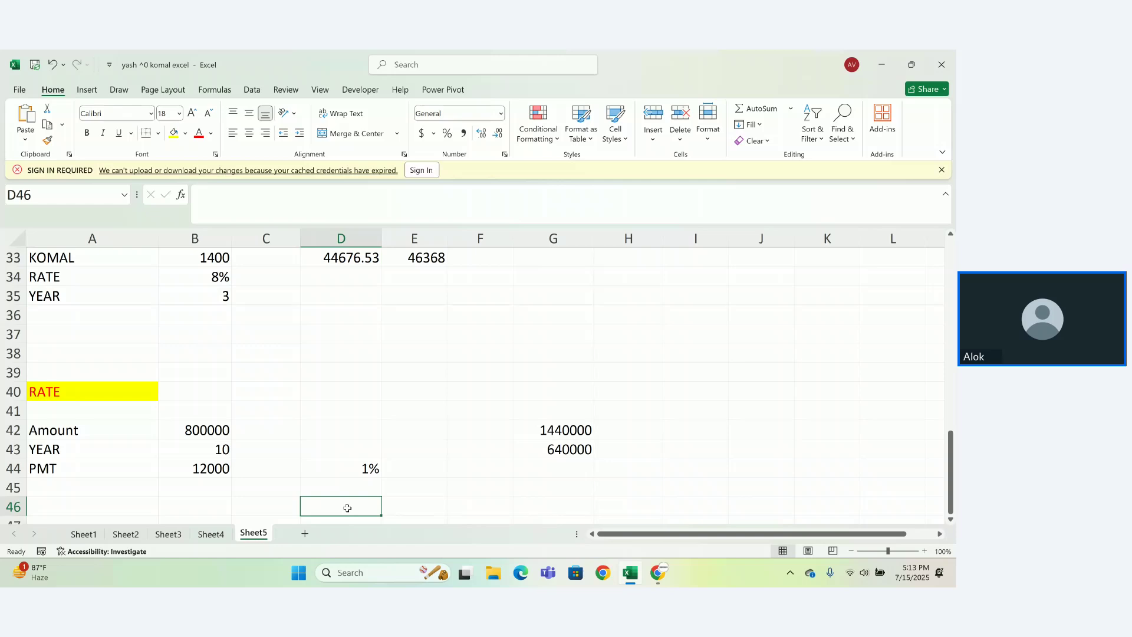
text(=)
click(365, 467)
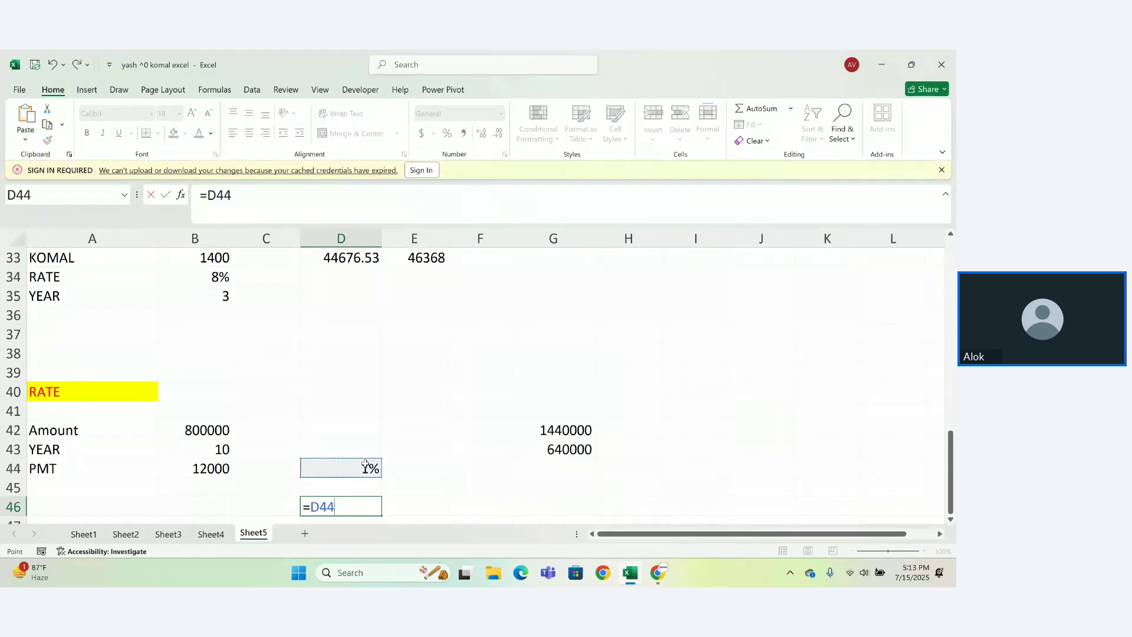
text(*12)
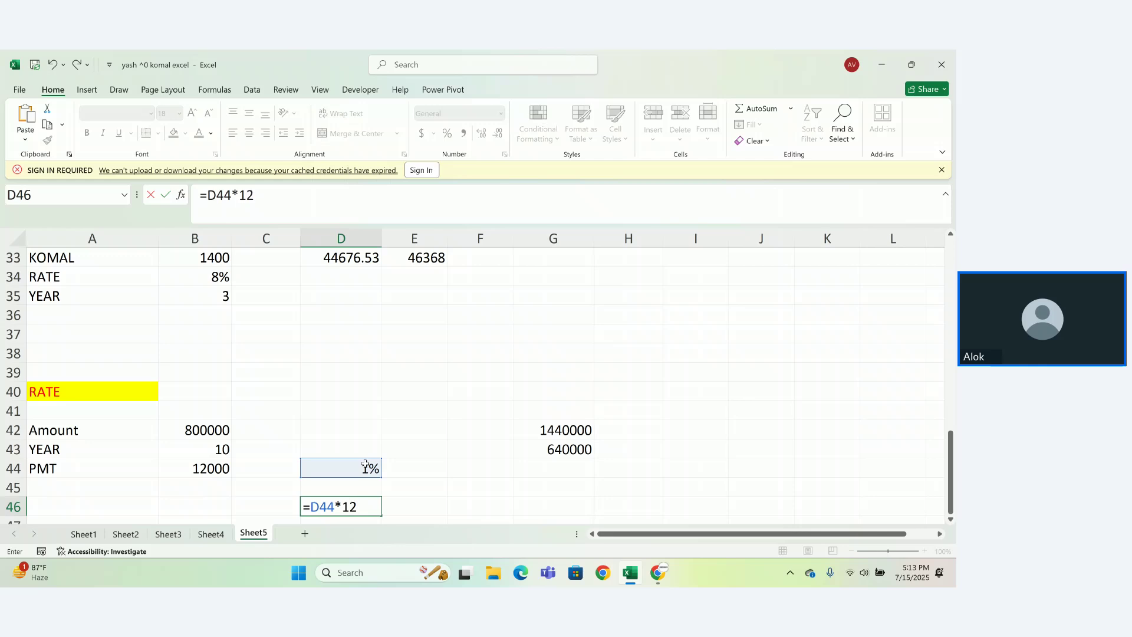
key(Return)
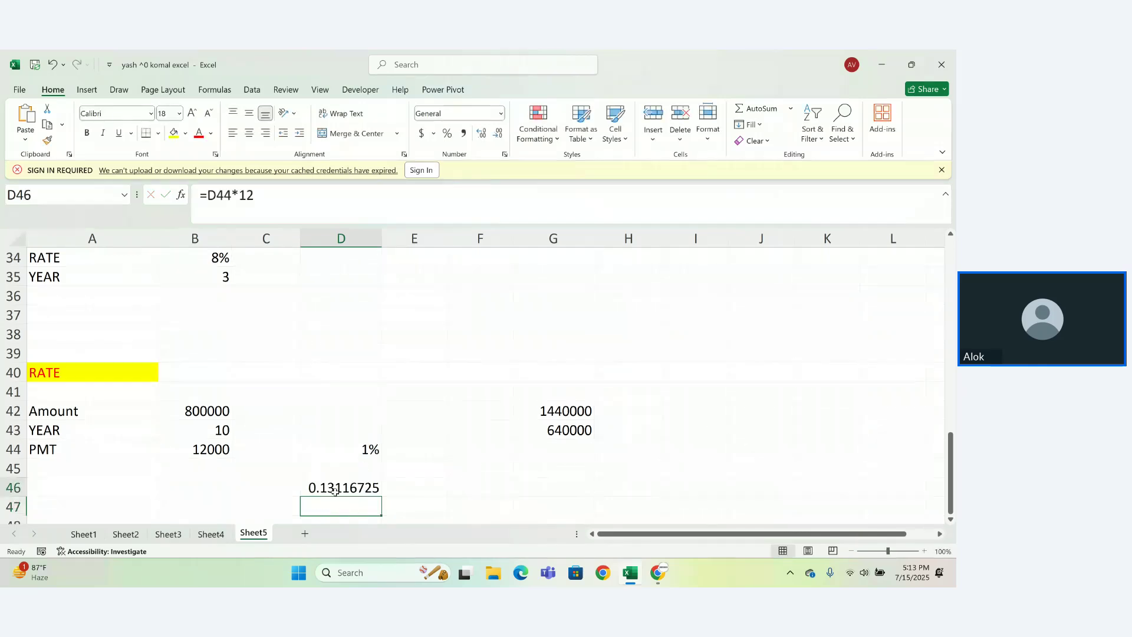
click(335, 490)
click(211, 409)
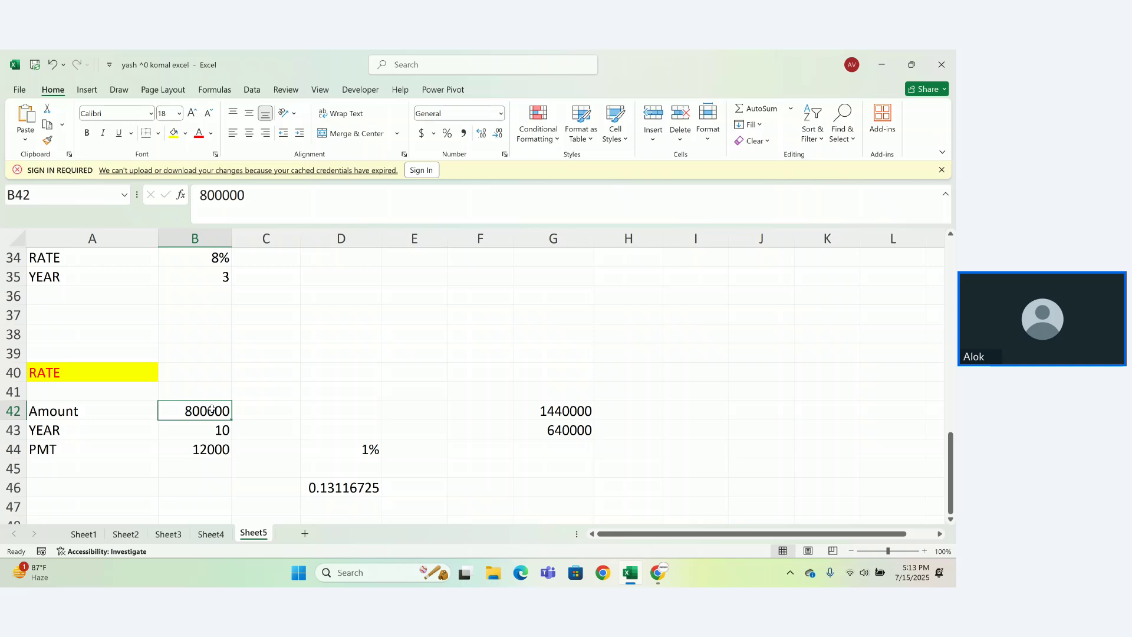
Enter 1040000*12 as plain text in F46
click(433, 488)
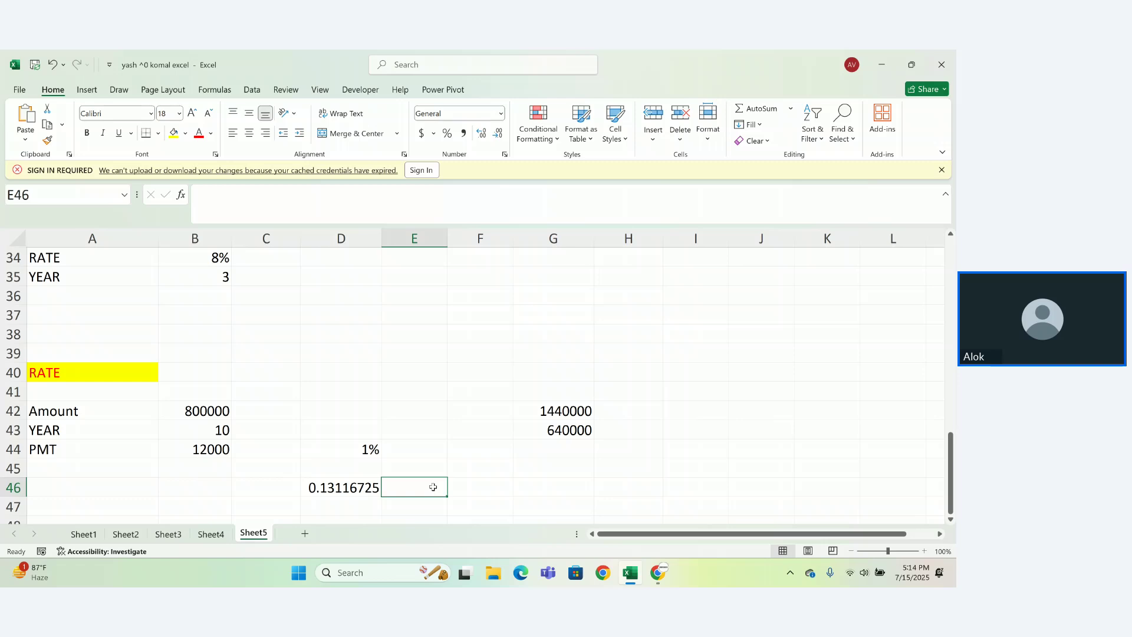
click(481, 489)
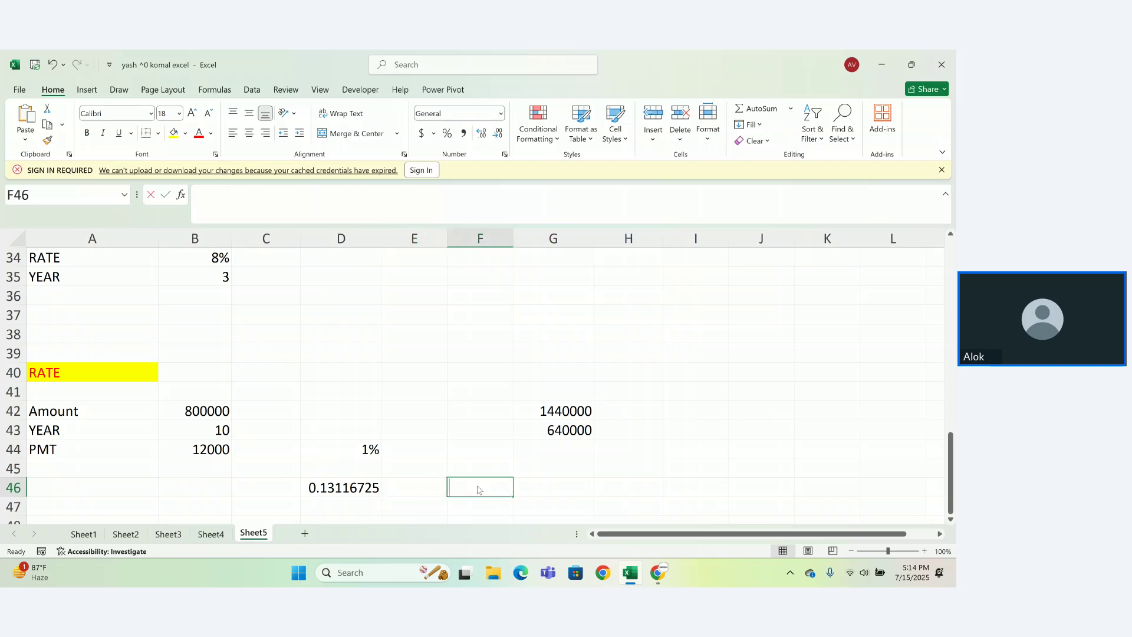
text(1040000*)
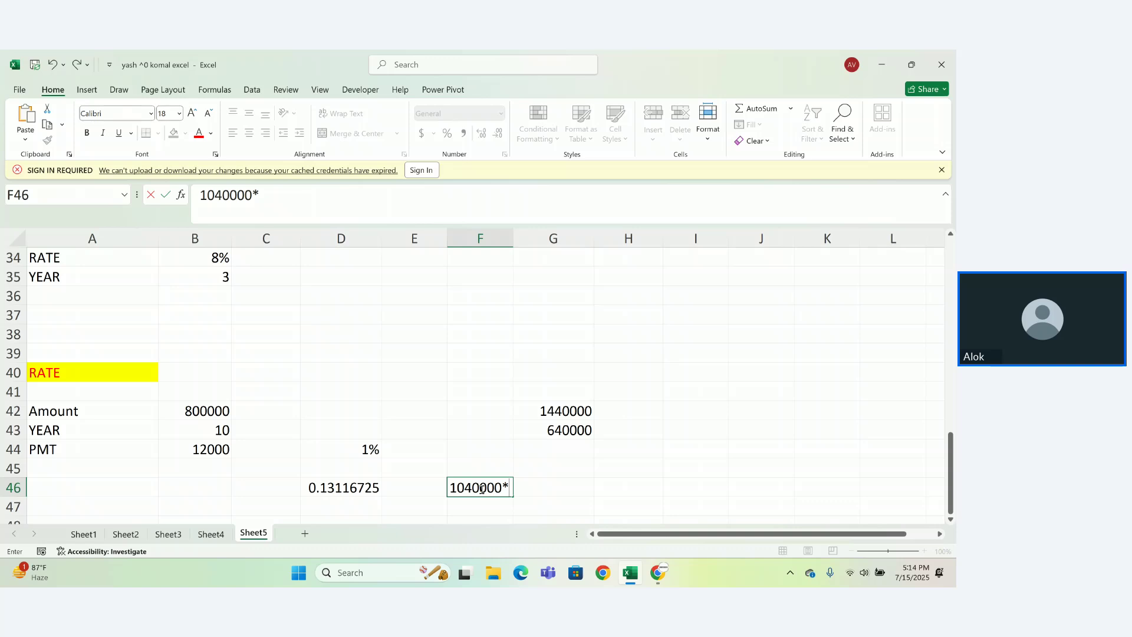
text(12)
key(Return)
click(481, 489)
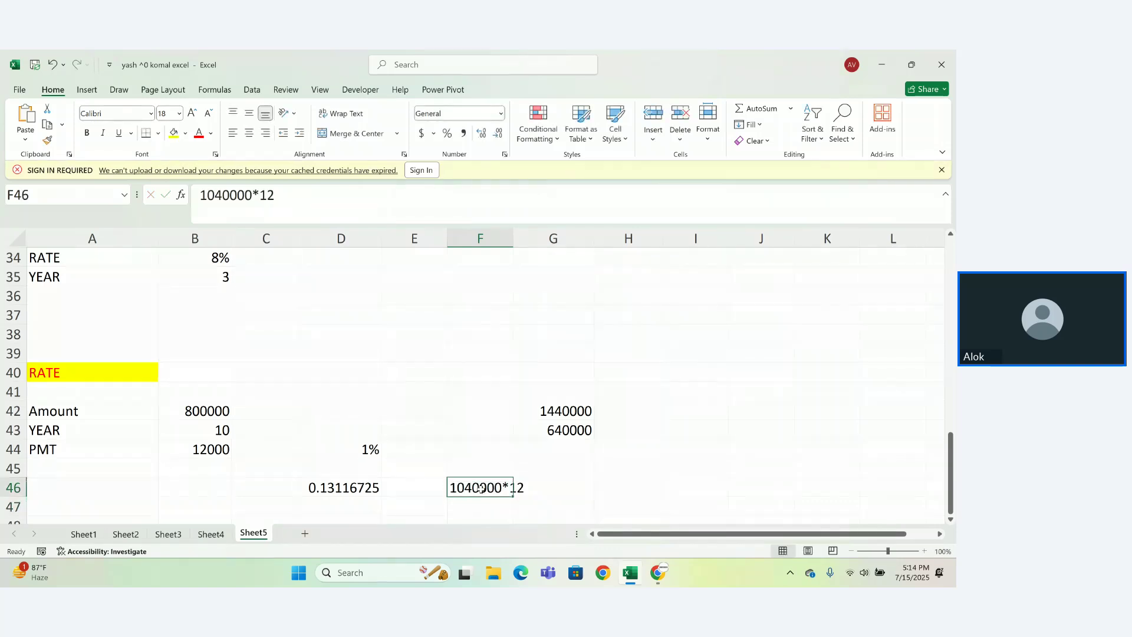
Copy the expression text from F46 and enter it in F47 as the formula =1040000*12
click(476, 505)
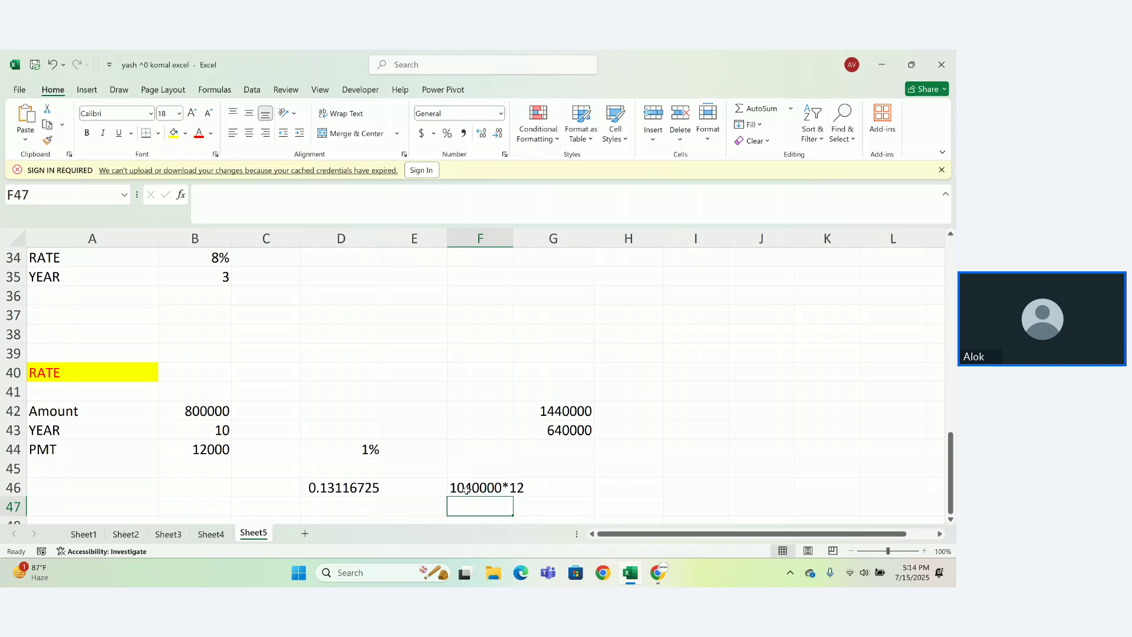
double_click(466, 489)
double_click(466, 489)
key(ctrl+c)
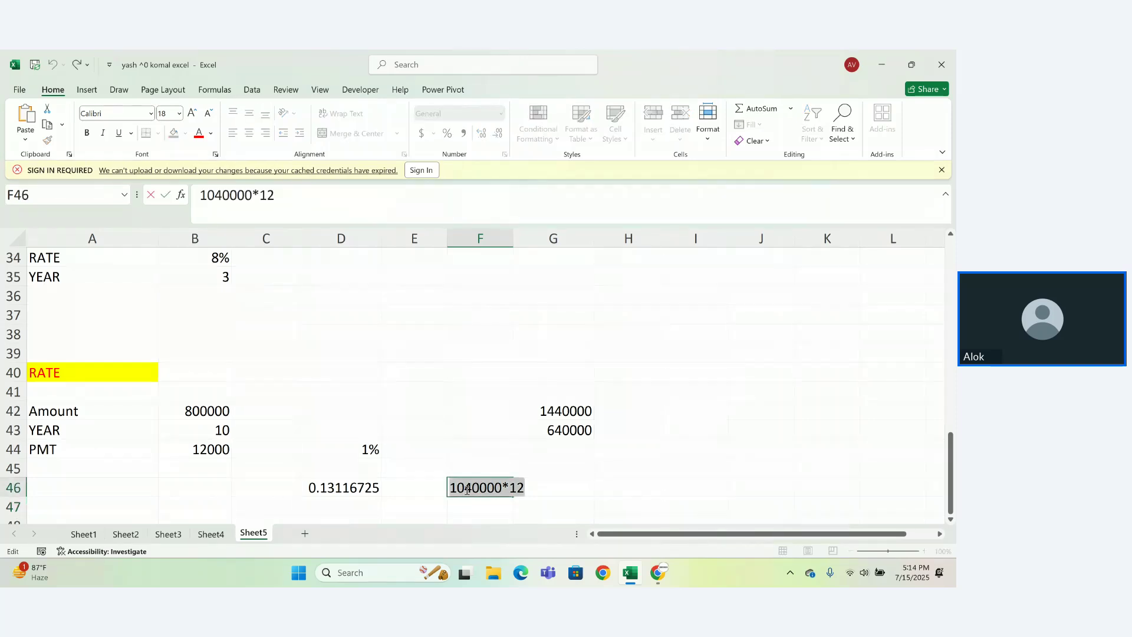
click(461, 509)
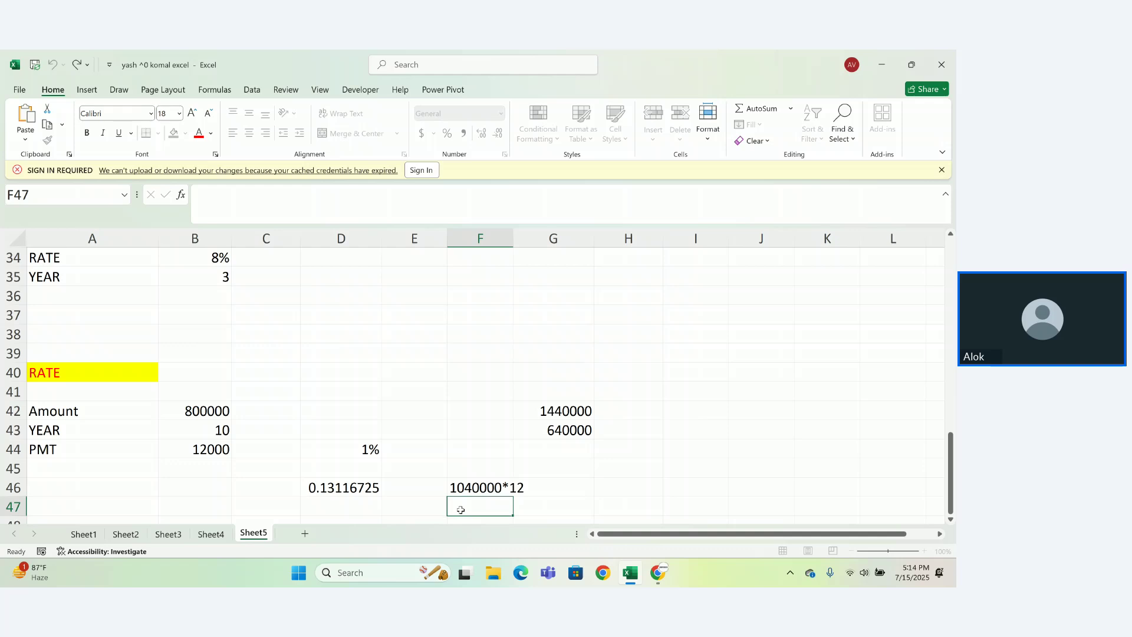
text(=)
key(ctrl+v)
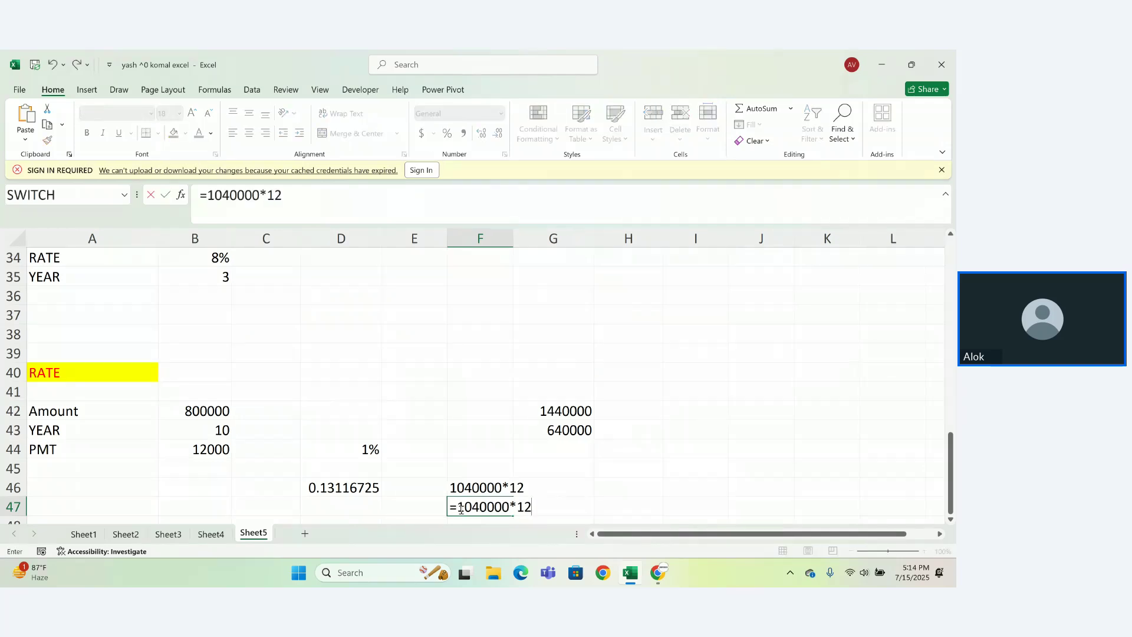
key(Return)
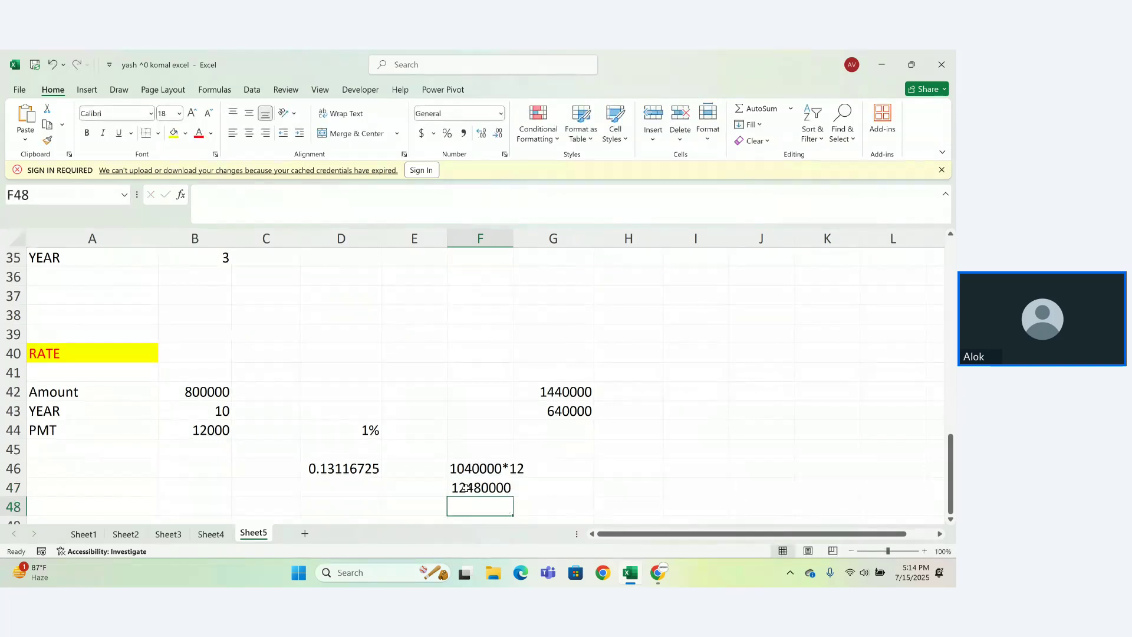
Shorten the expression text in F46 to 10400*12
double_click(506, 468)
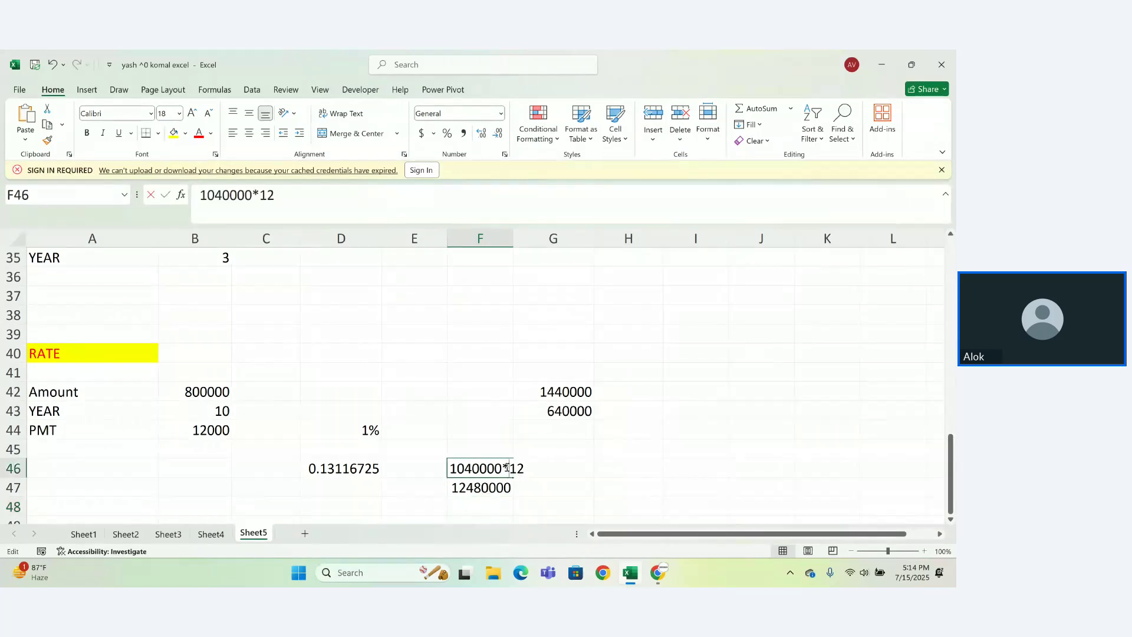
key(BackSpace)
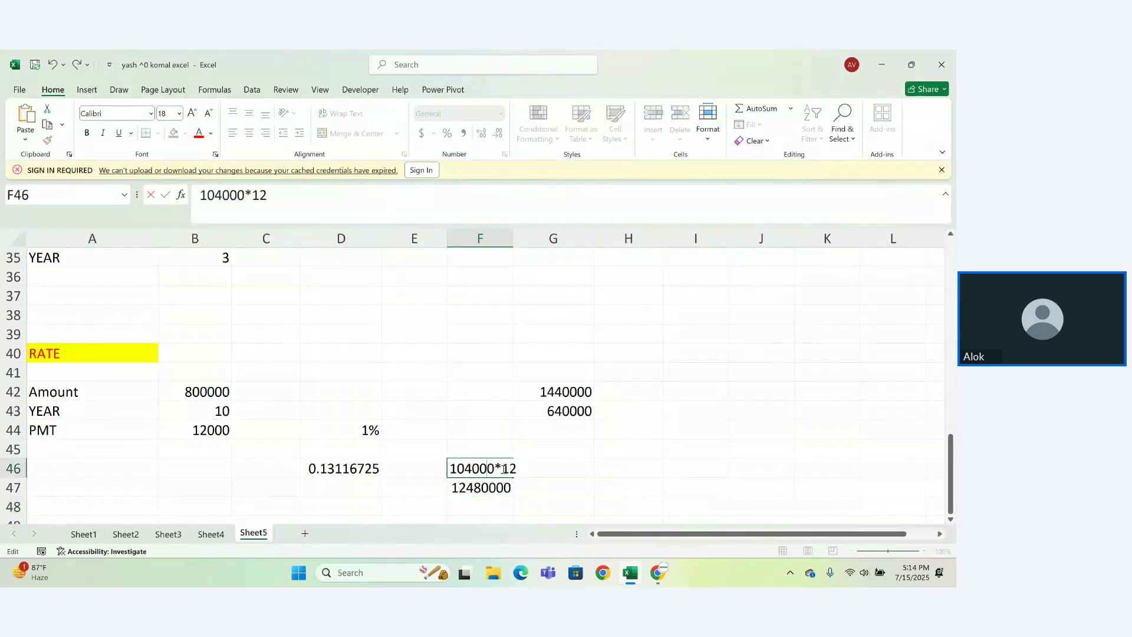
key(BackSpace)
key(Return)
Correct the formula in F47 to =10400*12
double_click(492, 481)
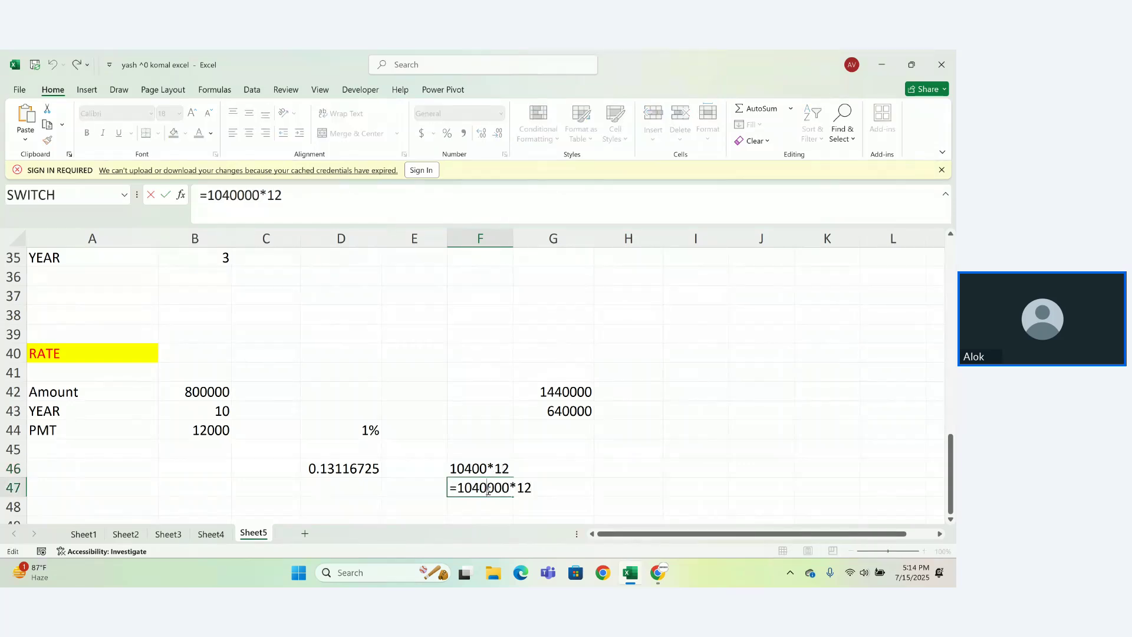
click(506, 489)
key(BackSpace)
key(BackSpace)
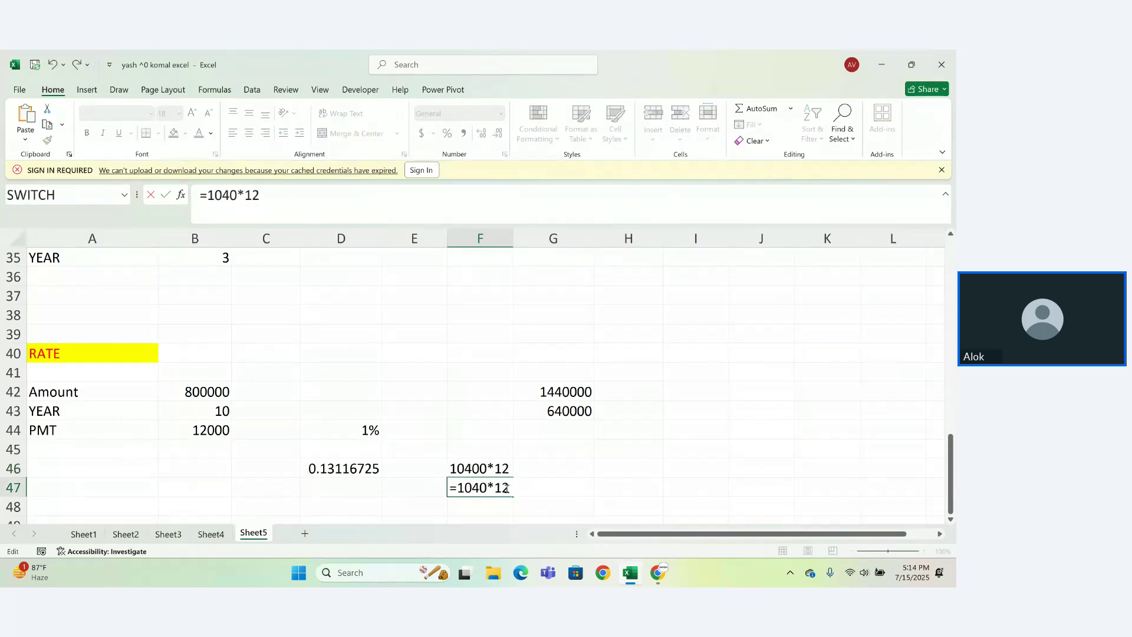
key(Return)
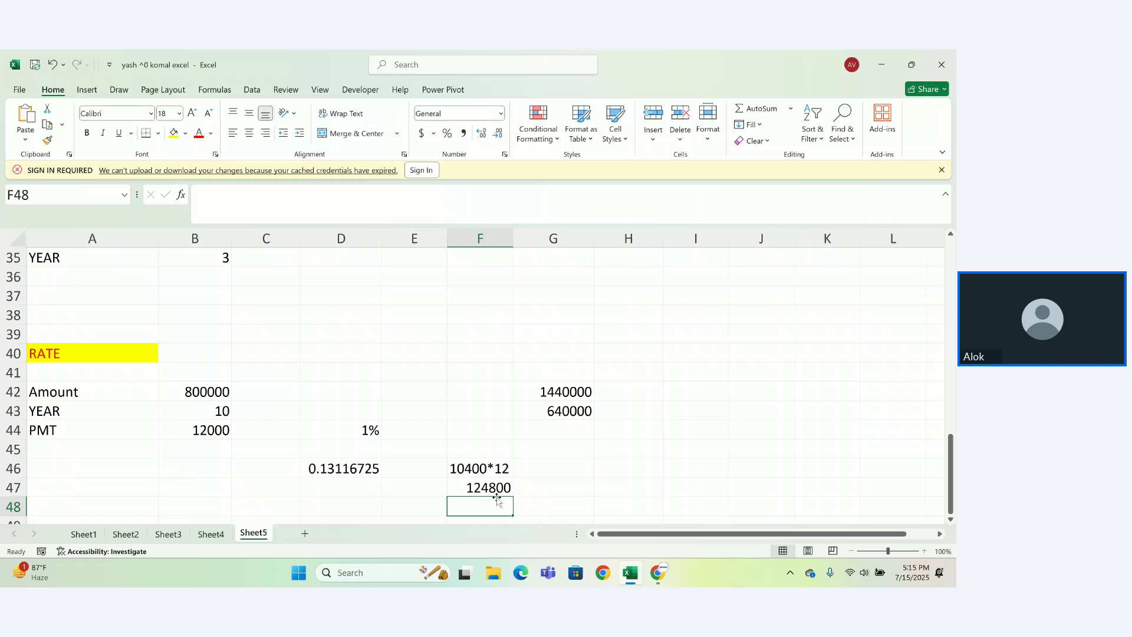
Review the earlier worked examples on Sheet5, from the RATE section back up through PV, future value, SLN and EMI
mouse_move(951, 490)
mouse_down()
mouse_move(950, 277)
mouse_move(951, 471)
mouse_up()
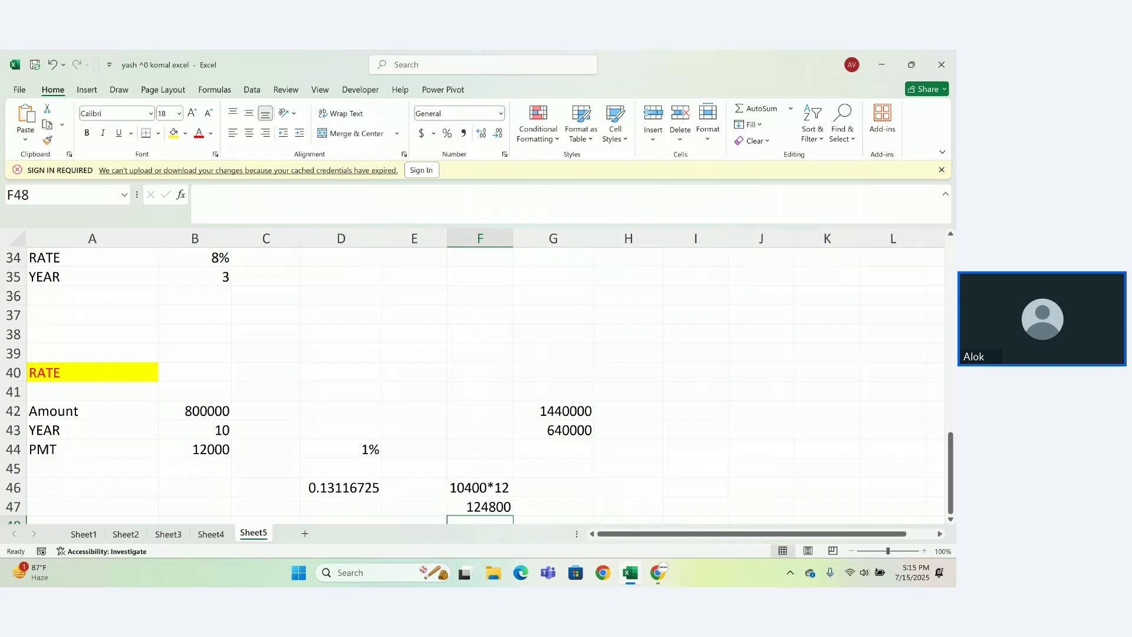
click(480, 506)
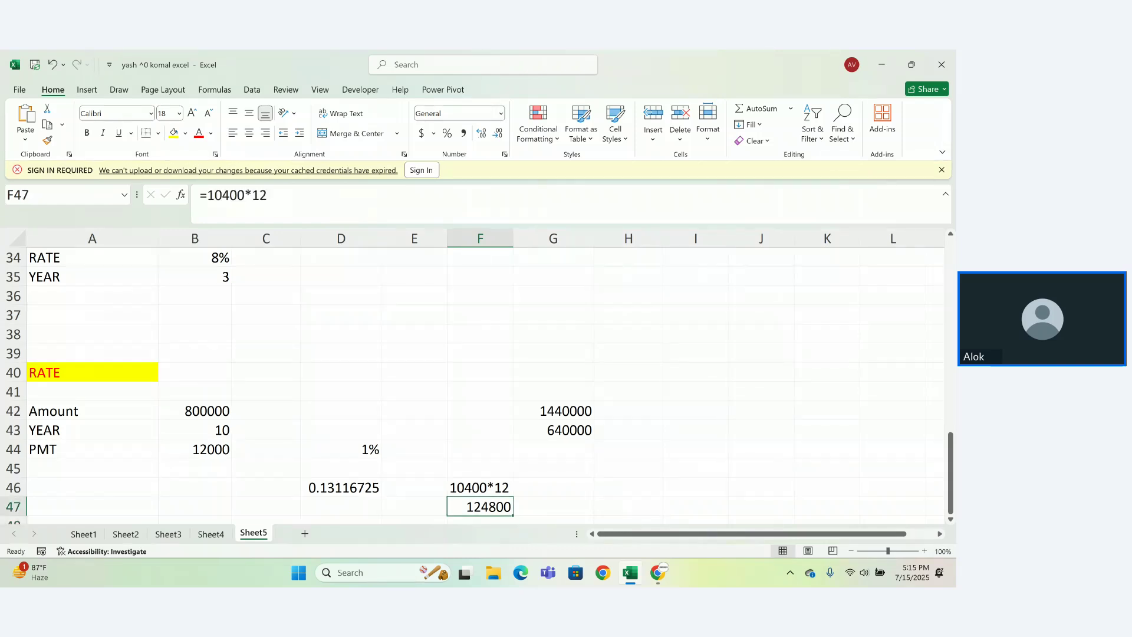
key(Up)
key(Up)
key(Up)
key(Up)
key(Up)
key(Up)
key(Up)
key(Up)
key(Up)
key(Up)
key(Up)
key(Up)
key(Up)
key(Up)
key(Up)
key(Up)
key(Up)
key(Up)
key(Up)
key(Up)
key(Down)
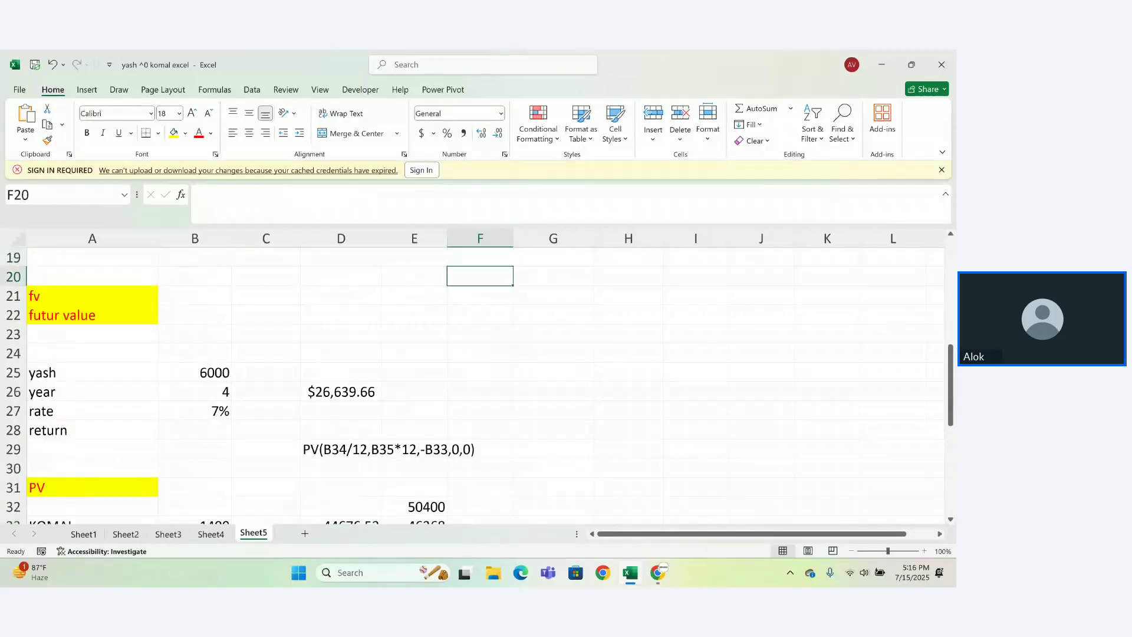
key(Up)
key(Up)
key(Up)
key(Up)
key(Up)
key(Up)
key(Up)
key(Up)
key(Up)
key(Up)
key(Up)
key(Up)
key(Up)
key(Up)
key(Up)
key(Up)
key(Up)
key(Up)
key(Up)
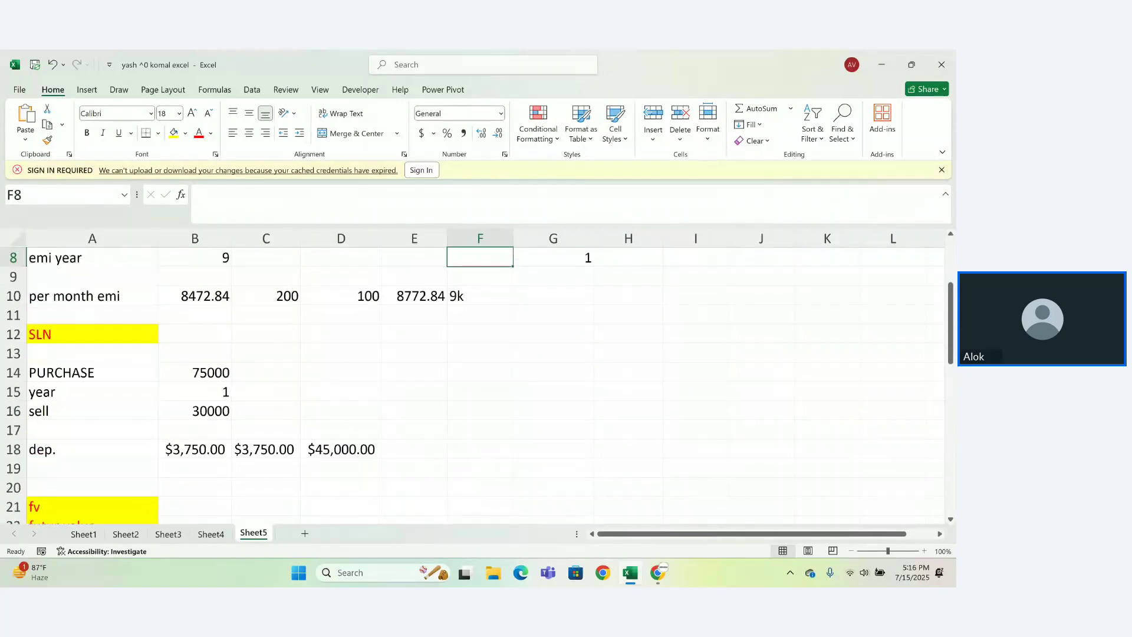
Review the worked examples on Sheet5 from PMT down through SLN, future value and PV to the RATE section
key(Down)
key(Down)
key(Down)
key(Down)
key(Down)
key(Down)
key(Down)
key(Down)
key(Down)
key(Down)
key(Down)
key(Down)
key(Down)
key(Down)
key(Down)
key(Down)
key(Down)
key(Down)
key(Down)
key(Down)
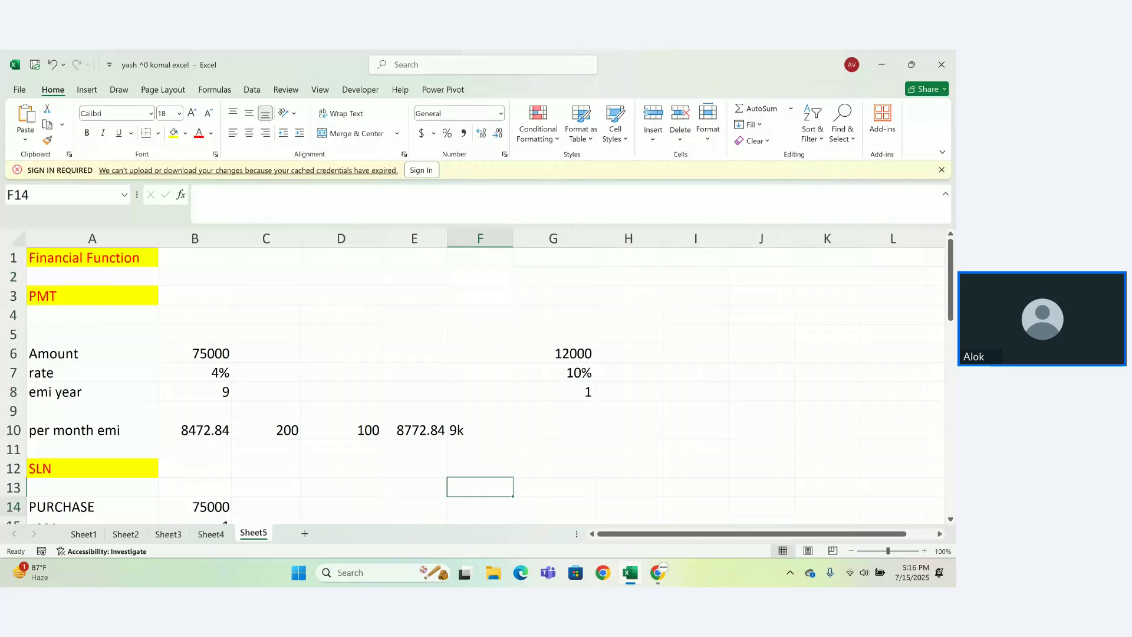
key(Down)
key(Down)
key(Down)
key(Down)
key(Down)
key(Down)
key(Down)
key(Down)
key(Down)
key(Down)
key(Down)
key(Down)
key(Down)
key(Down)
key(Down)
key(Down)
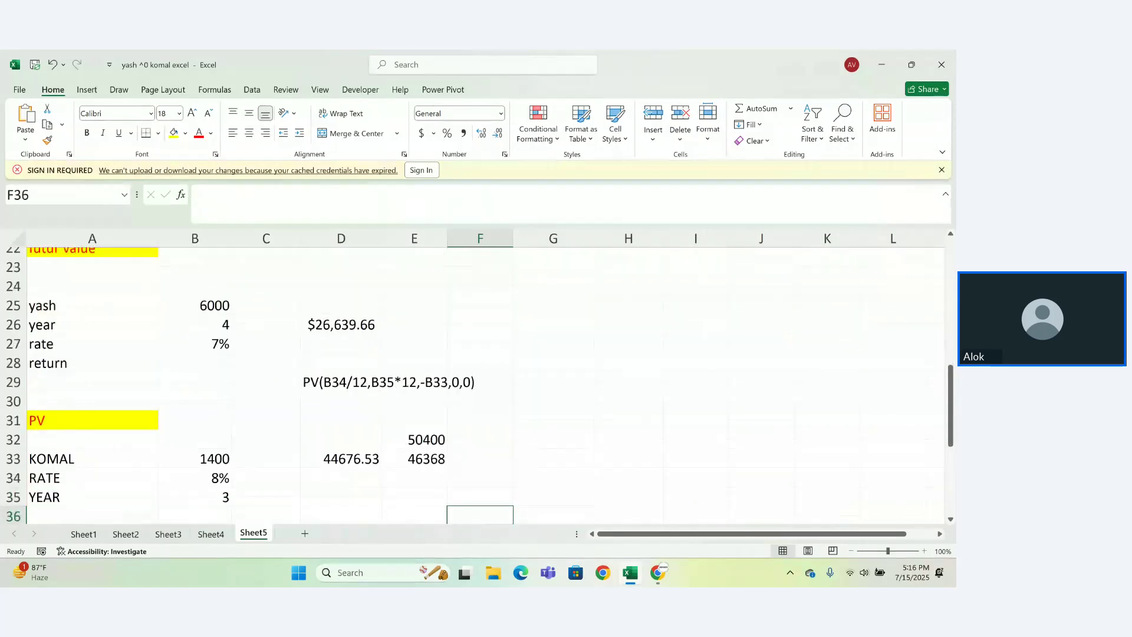
Look back over the examples from the RATE section up to the Financial Function title in row 1
key(Up)
key(Up)
key(Up)
key(Up)
key(Up)
key(Up)
key(Up)
key(Up)
key(Up)
key(Up)
key(Up)
key(Up)
key(Up)
key(Up)
key(Up)
key(Up)
key(Up)
key(Up)
key(Up)
key(Up)
key(Up)
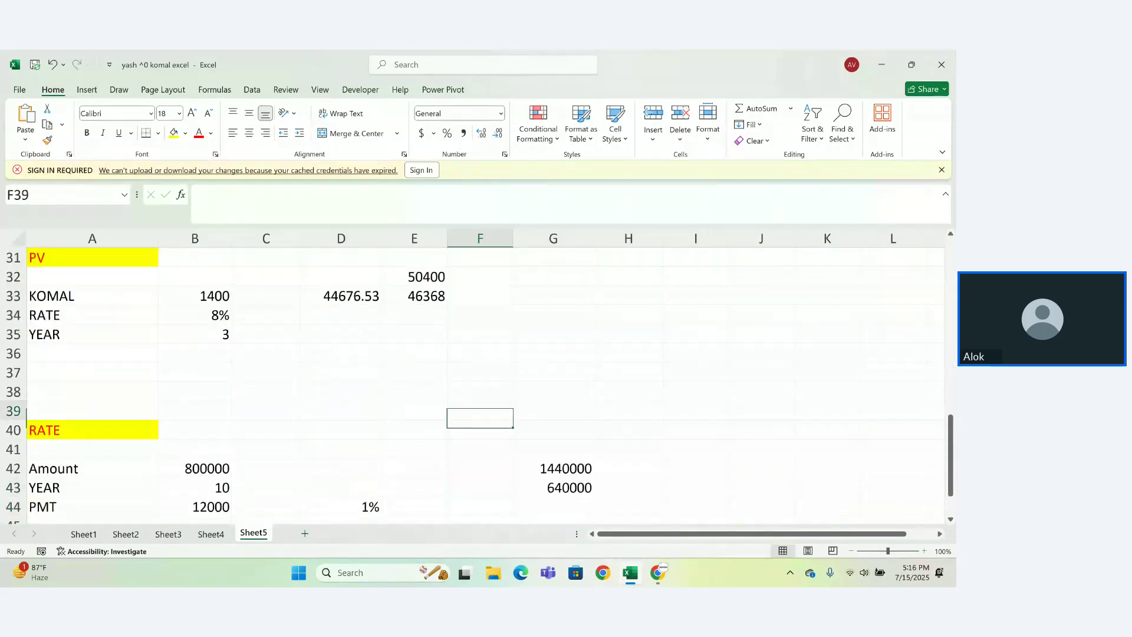
key(Up)
key(Up)
key(Up)
key(Up)
key(Up)
key(Up)
key(Up)
key(Up)
key(Up)
key(Up)
key(Up)
key(Up)
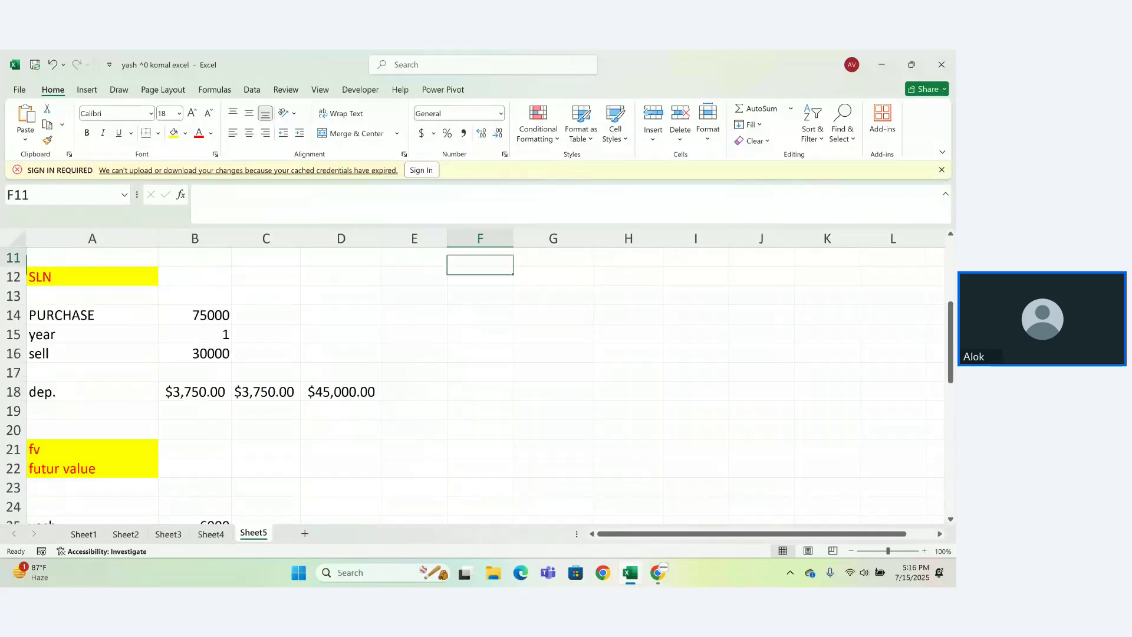
key(Down)
key(Up)
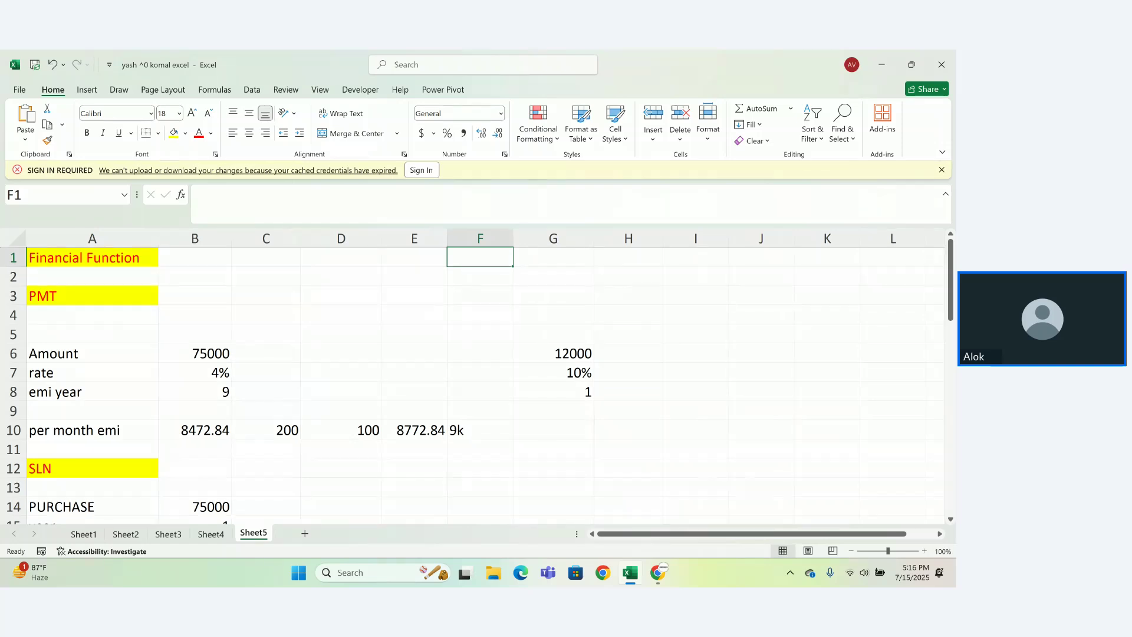
Examine the column A labels of the PMT example, between the Financial Function title and the SLN heading
key(Left)
key(Left)
key(Left)
key(Left)
key(Left)
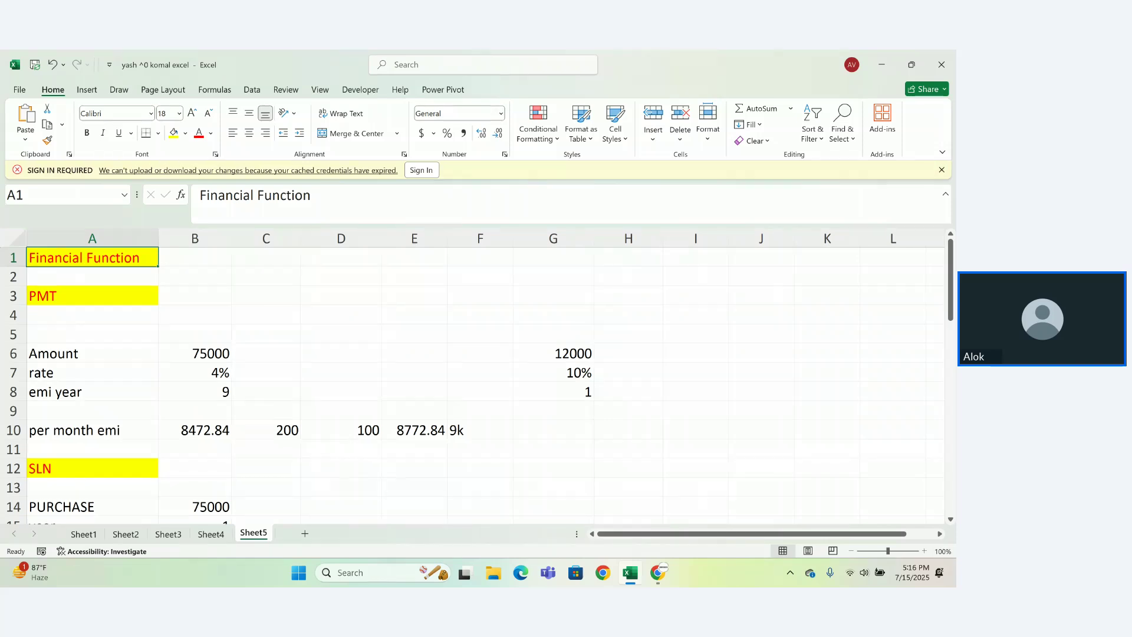
key(Down)
key(Down)
key(Down)
key(Down)
key(Down)
key(Down)
key(Down)
key(Down)
key(Down)
key(Down)
key(Down)
key(Down)
key(Down)
key(Up)
key(Up)
key(Up)
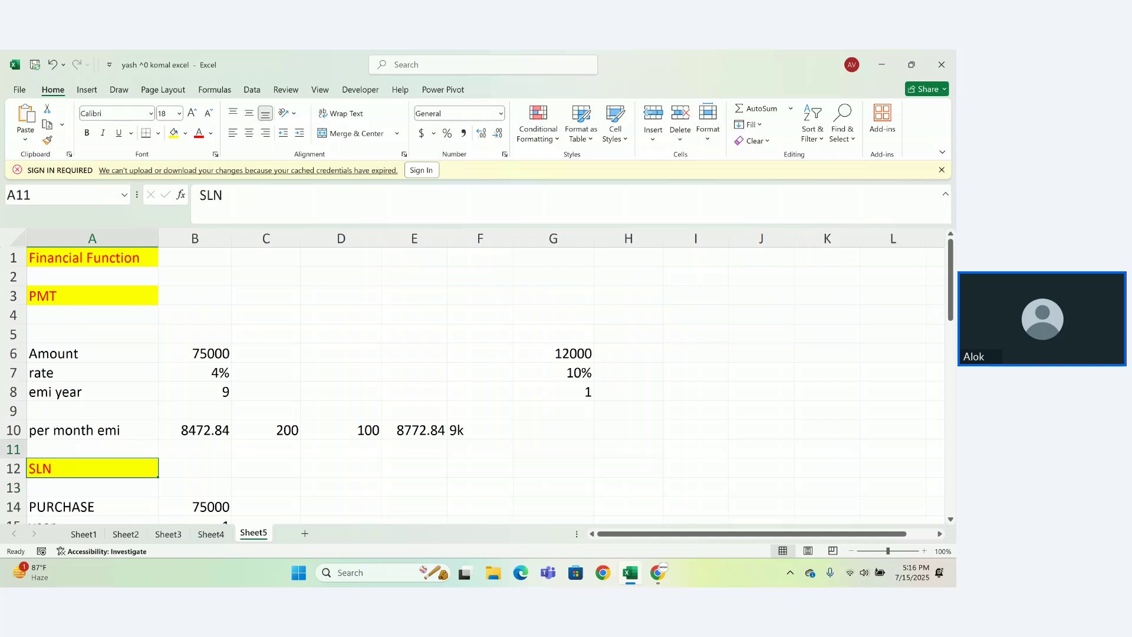
key(Up)
key(Up)
key(Up)
key(Up)
key(Up)
key(Up)
key(Up)
key(Up)
key(Up)
key(Up)
key(Up)
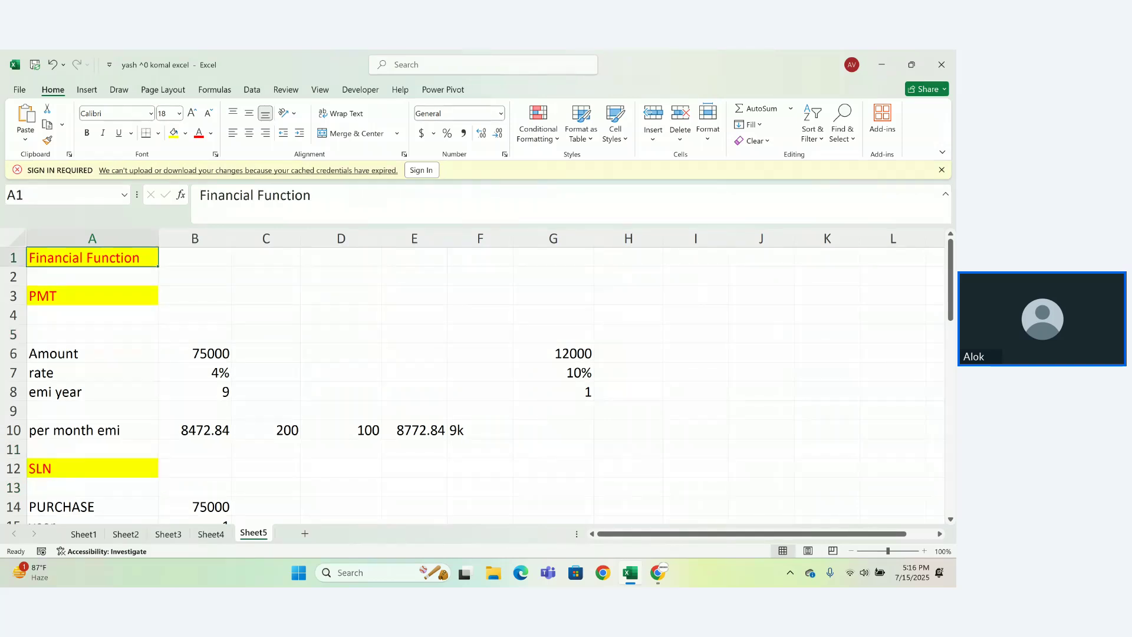
key(Down)
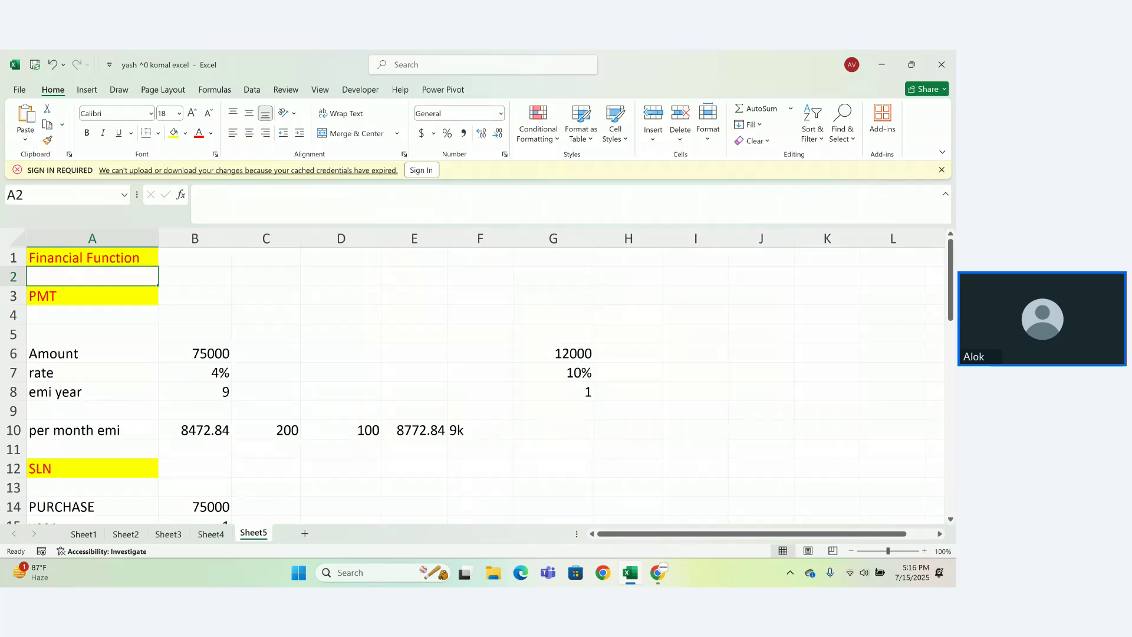
click(92, 258)
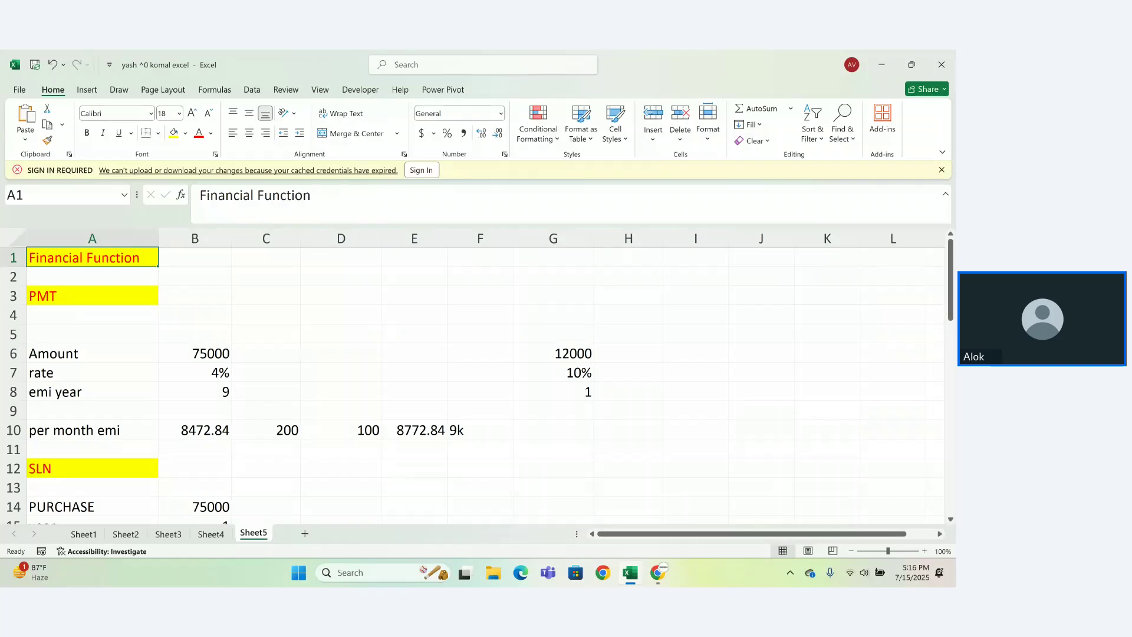
click(92, 277)
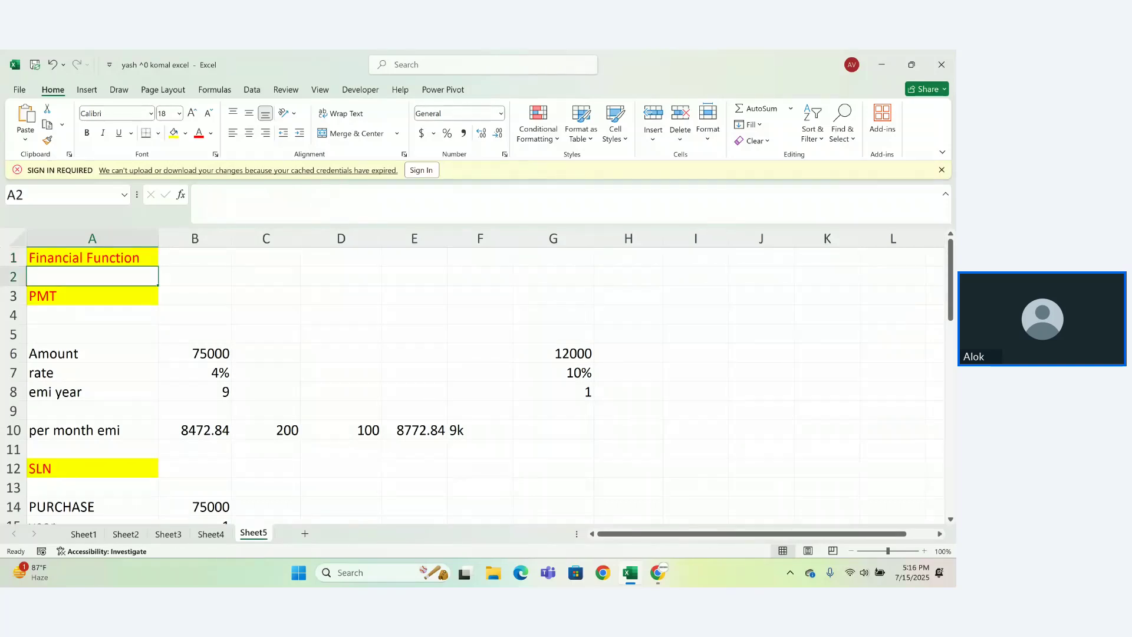